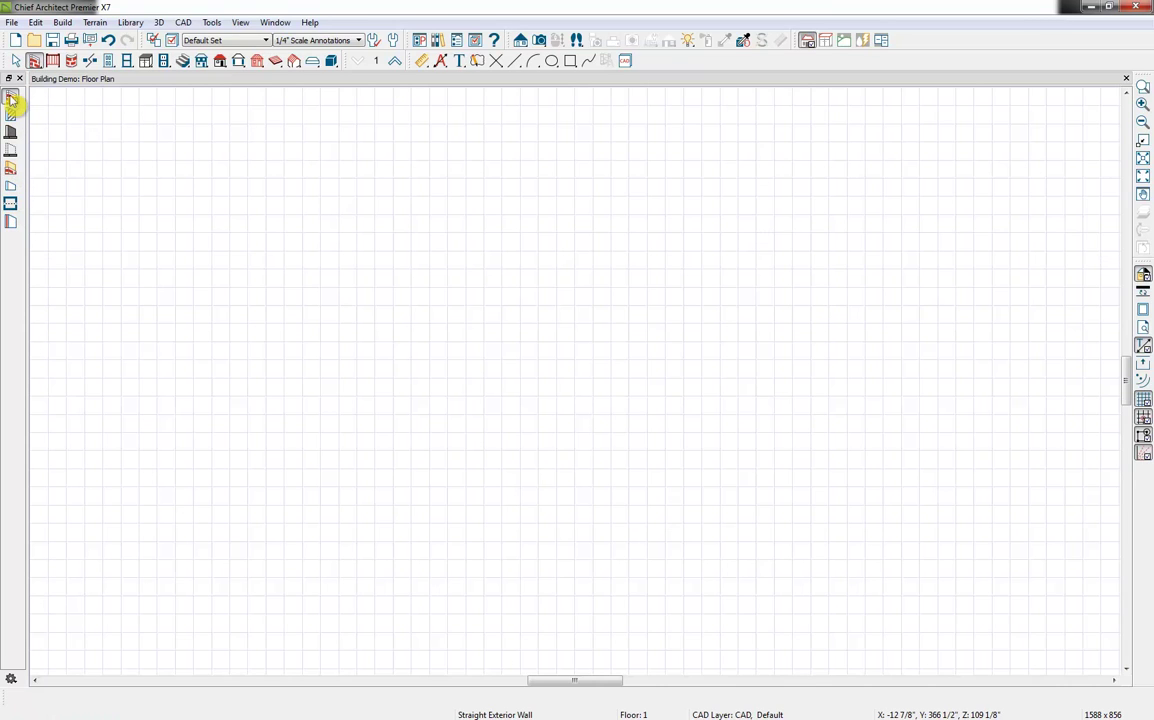
- Draw a horizontal straight exterior wall about 52'-2" long across the upper part of the floor plan
click(10, 97)
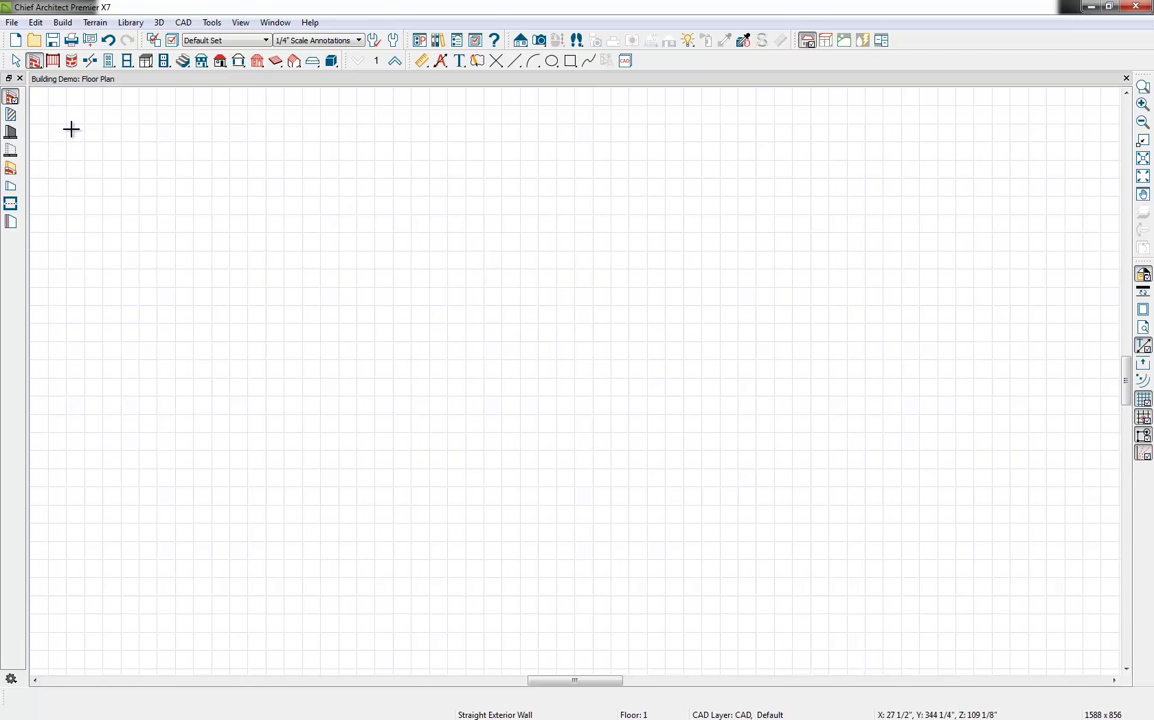
drag(72, 132, 1018, 133)
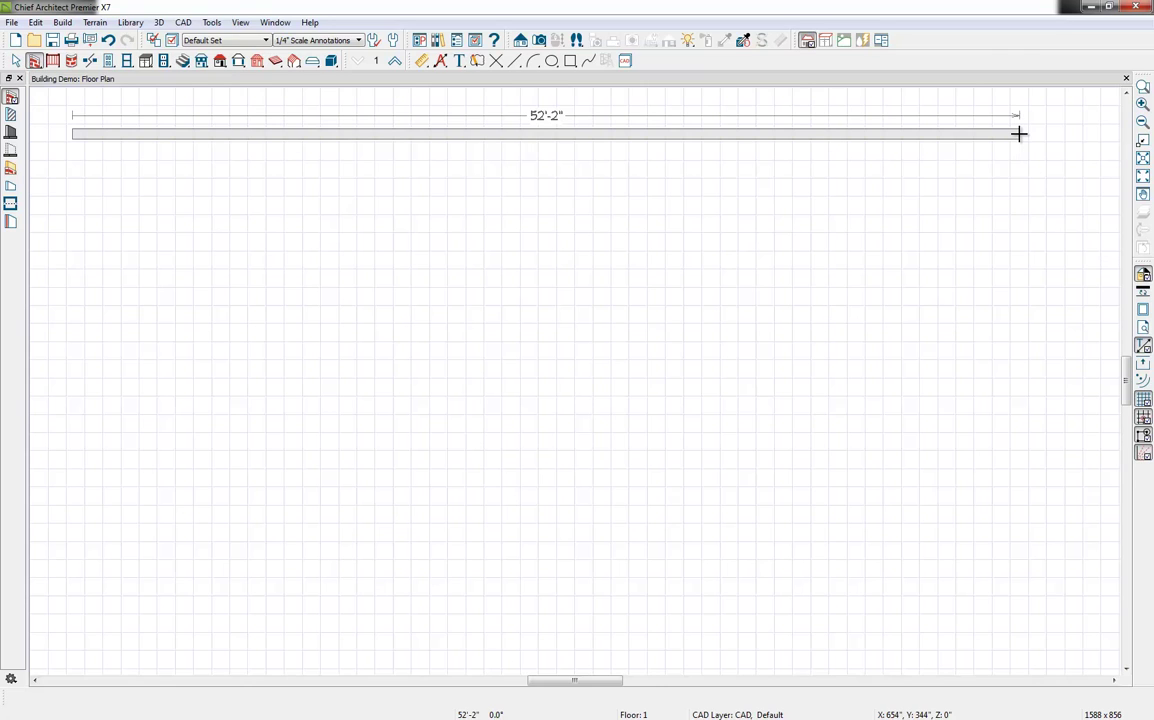
drag(1018, 133, 1018, 133)
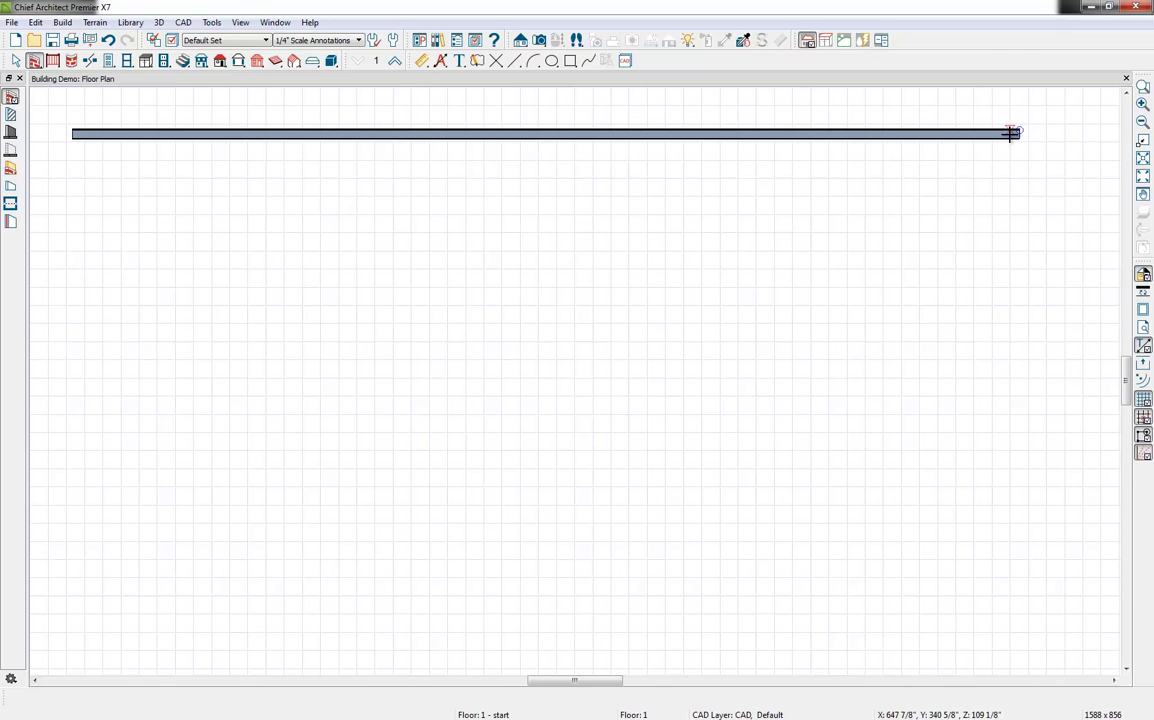
- Set the exterior wall's length to 56'-0 1/2"
click(1011, 138)
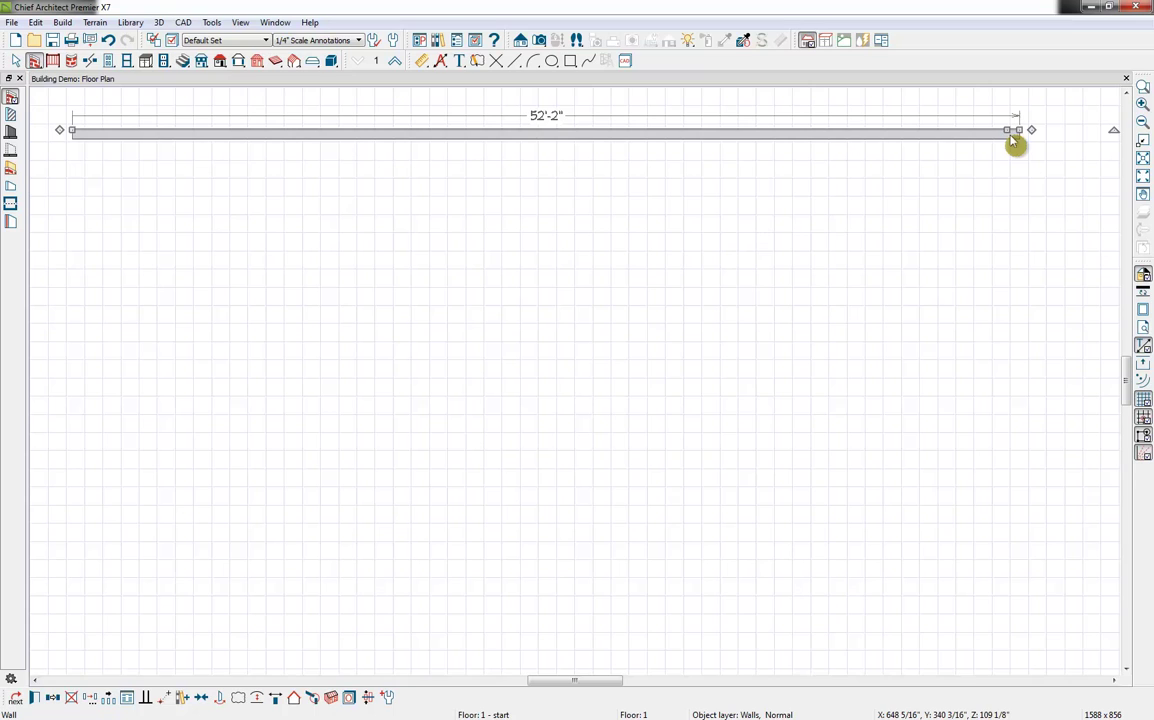
click(548, 118)
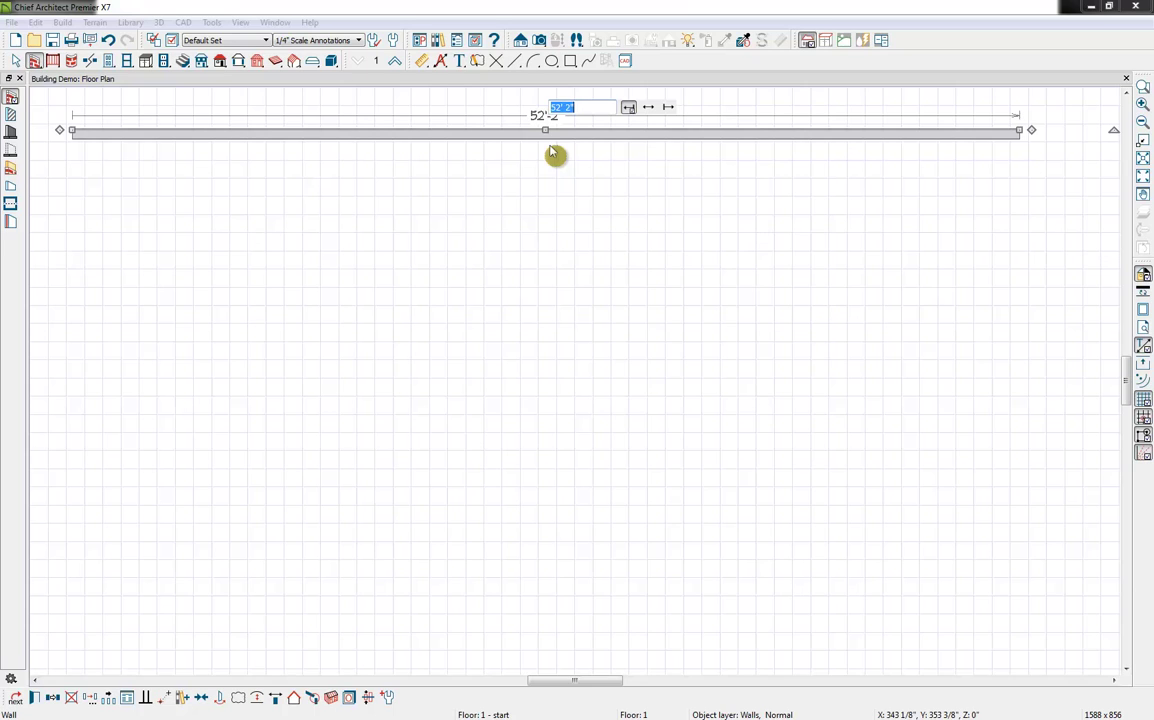
text(56')
text(5)
key(Return)
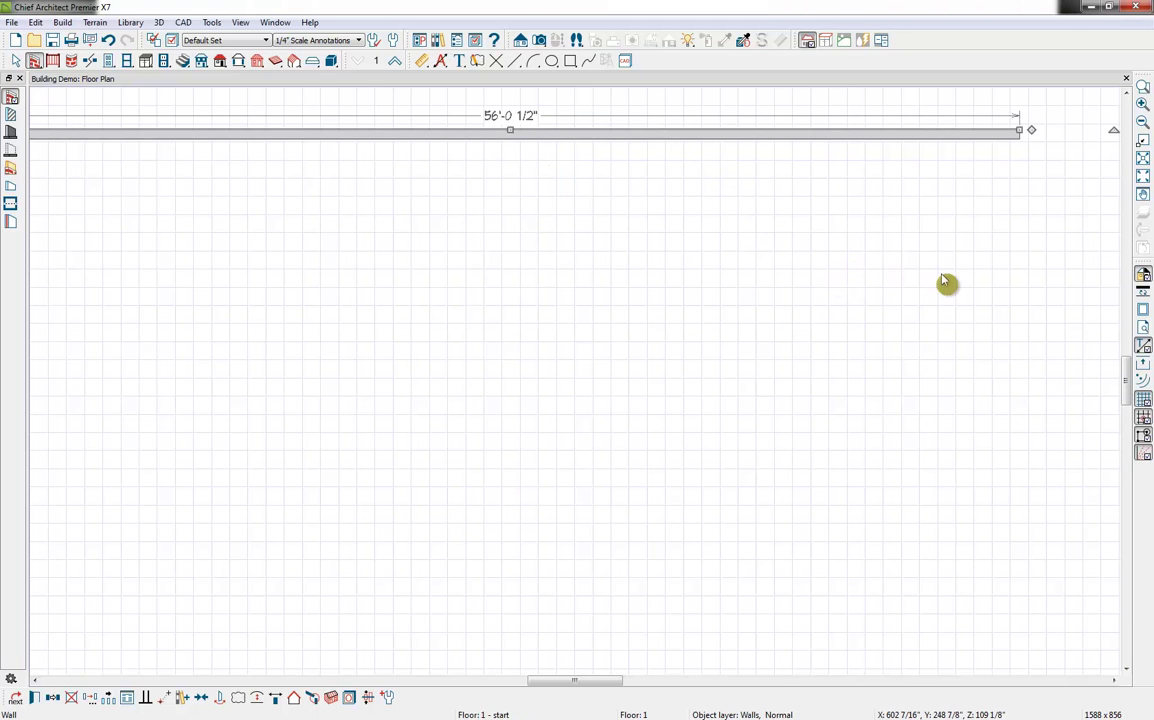
- Draw the remaining exterior walls to close the outline, with a right wall about 38'-9" long, two front jogs and a left notch
scroll(1000, 283, down, 1)
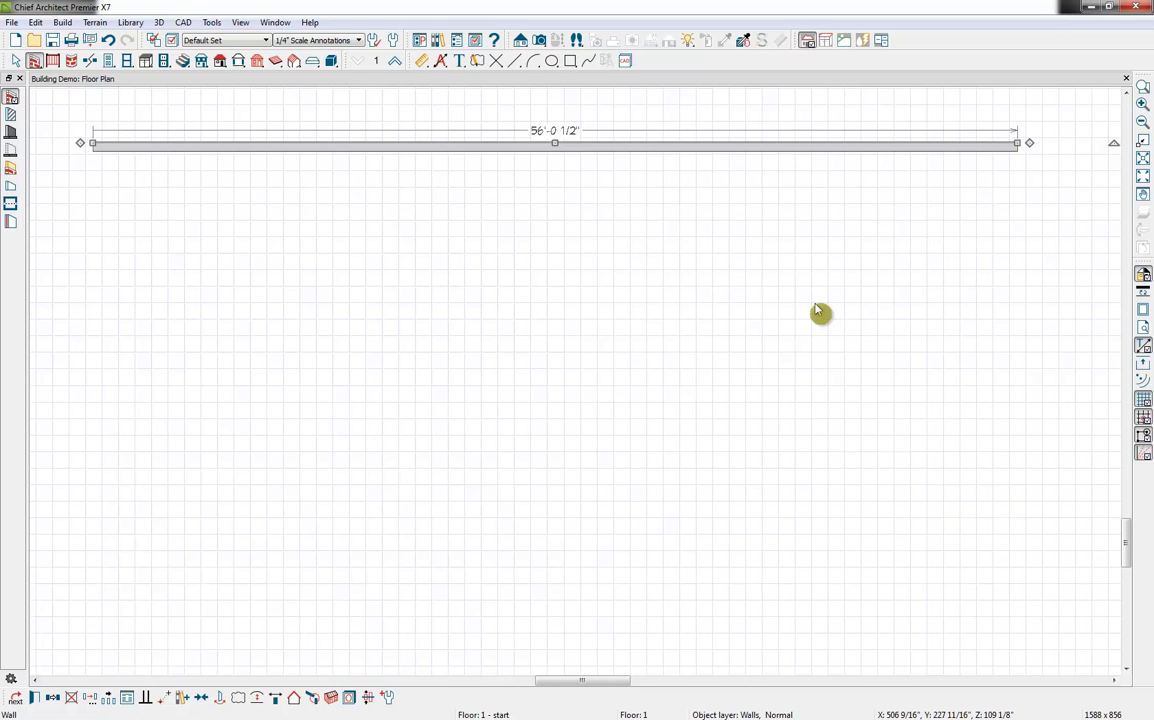
scroll(816, 311, down, 1)
scroll(816, 310, down, 1)
middle_click(791, 325)
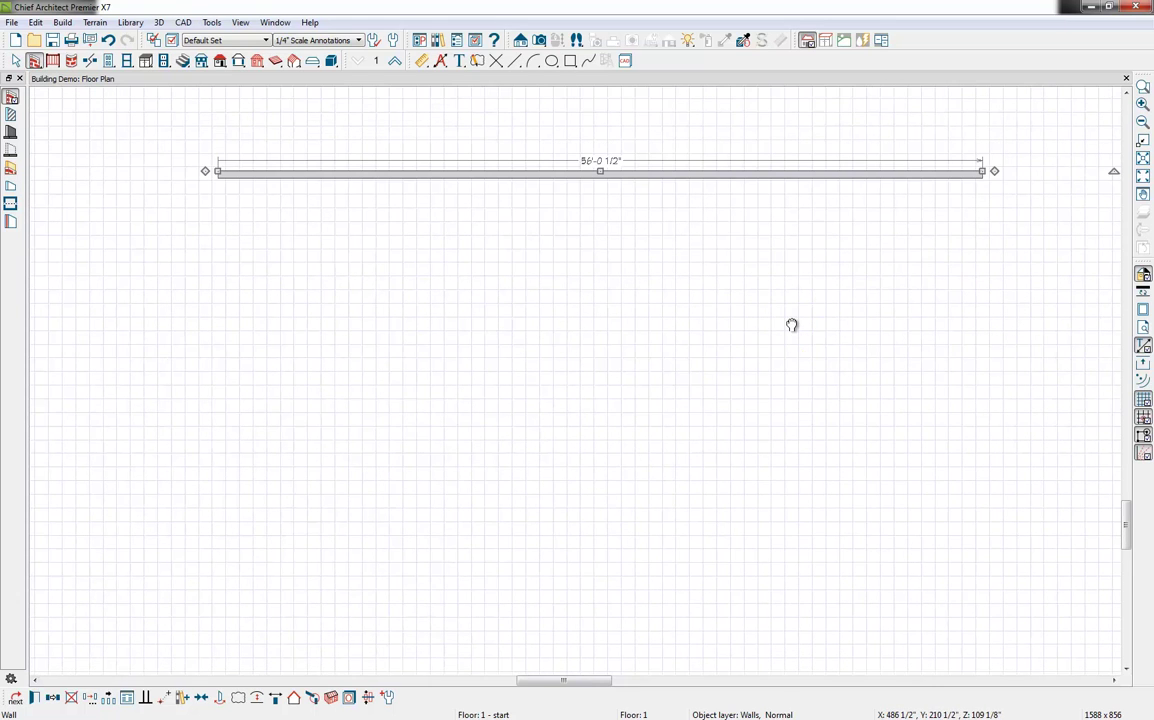
drag(791, 325, 755, 283)
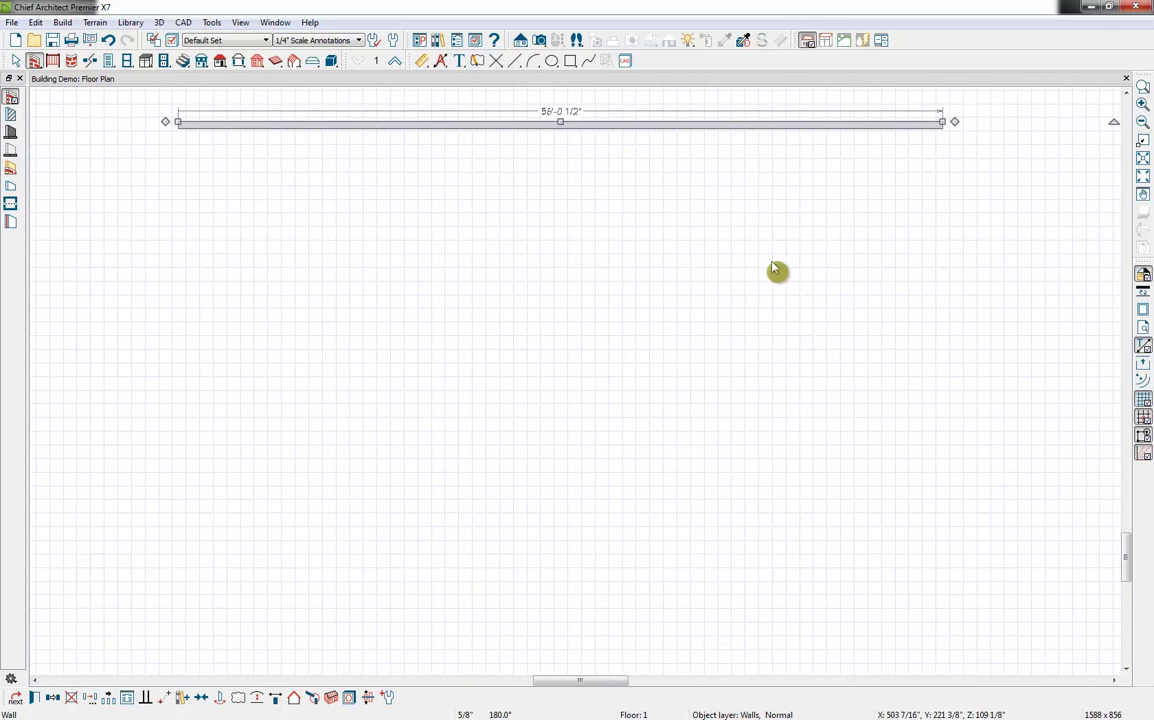
click(849, 240)
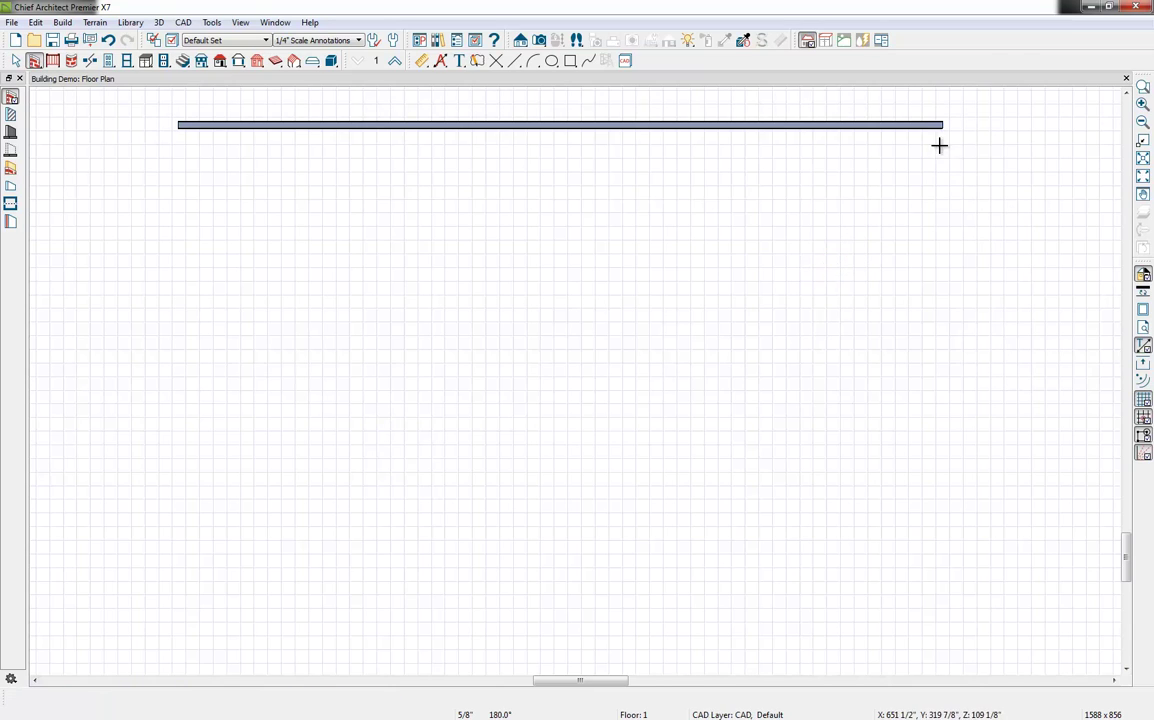
mouse_move(937, 143)
mouse_down()
mouse_move(932, 572)
mouse_move(917, 636)
mouse_move(930, 650)
mouse_up()
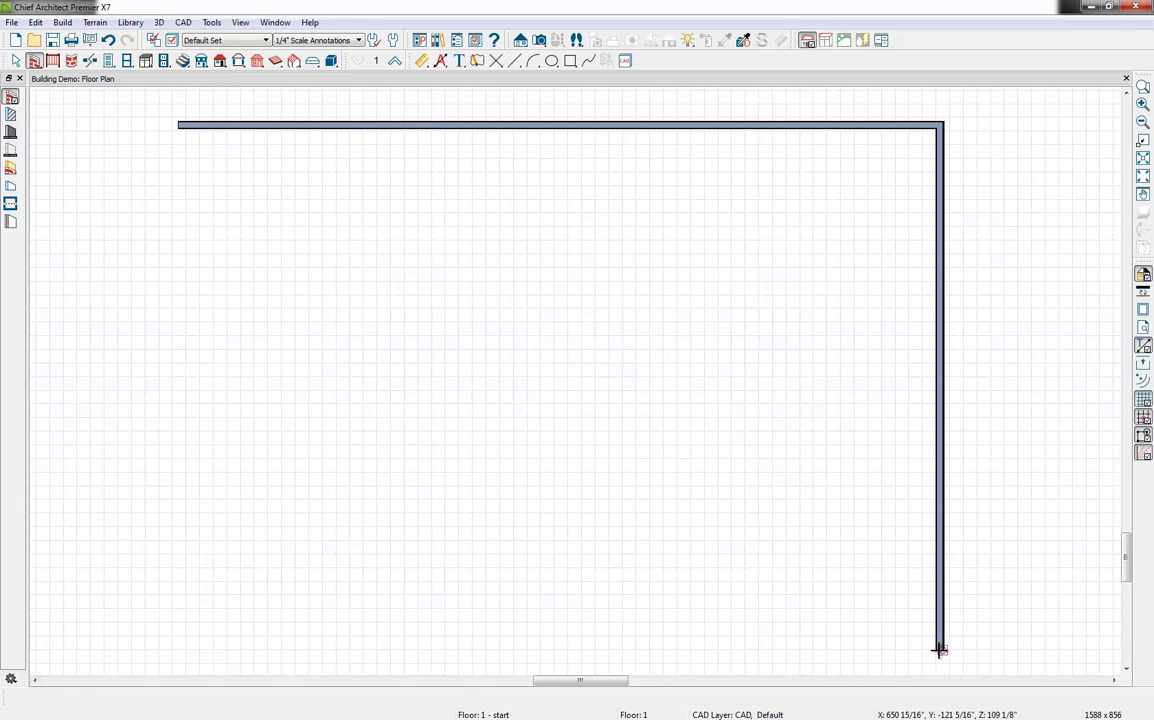
drag(940, 650, 179, 124)
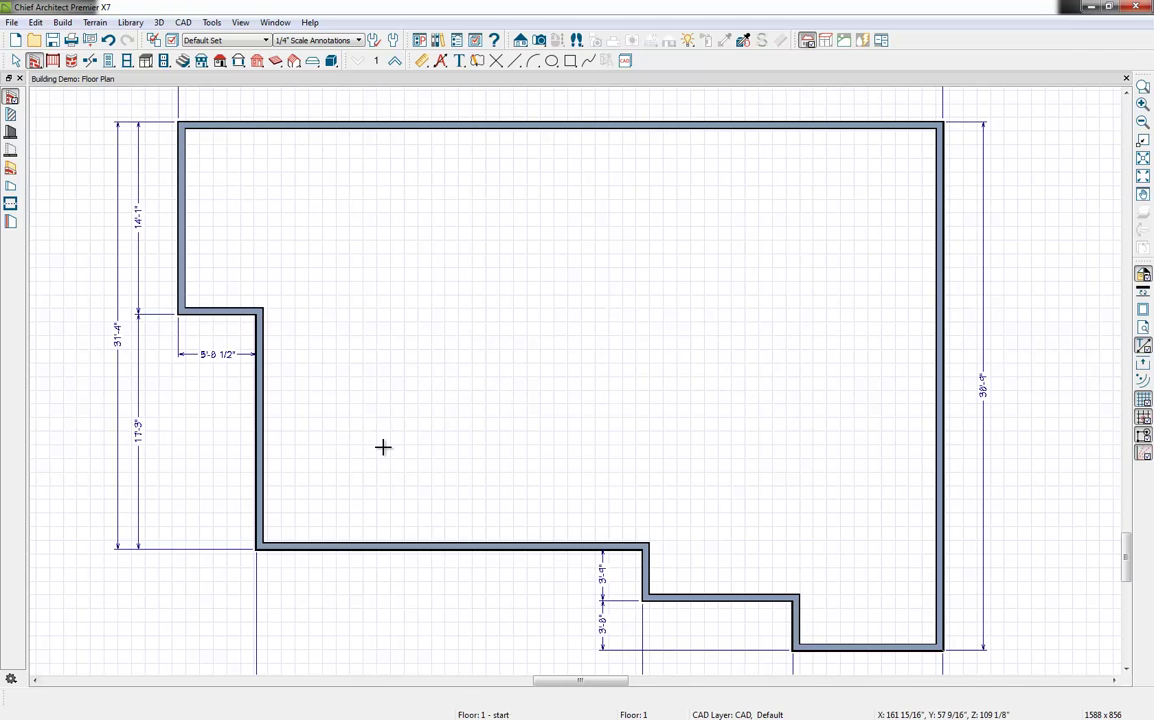
- Create a perspective floor overview of the building and view it from a higher angle
scroll(383, 447, down, 1)
middle_drag(402, 474, 404, 434)
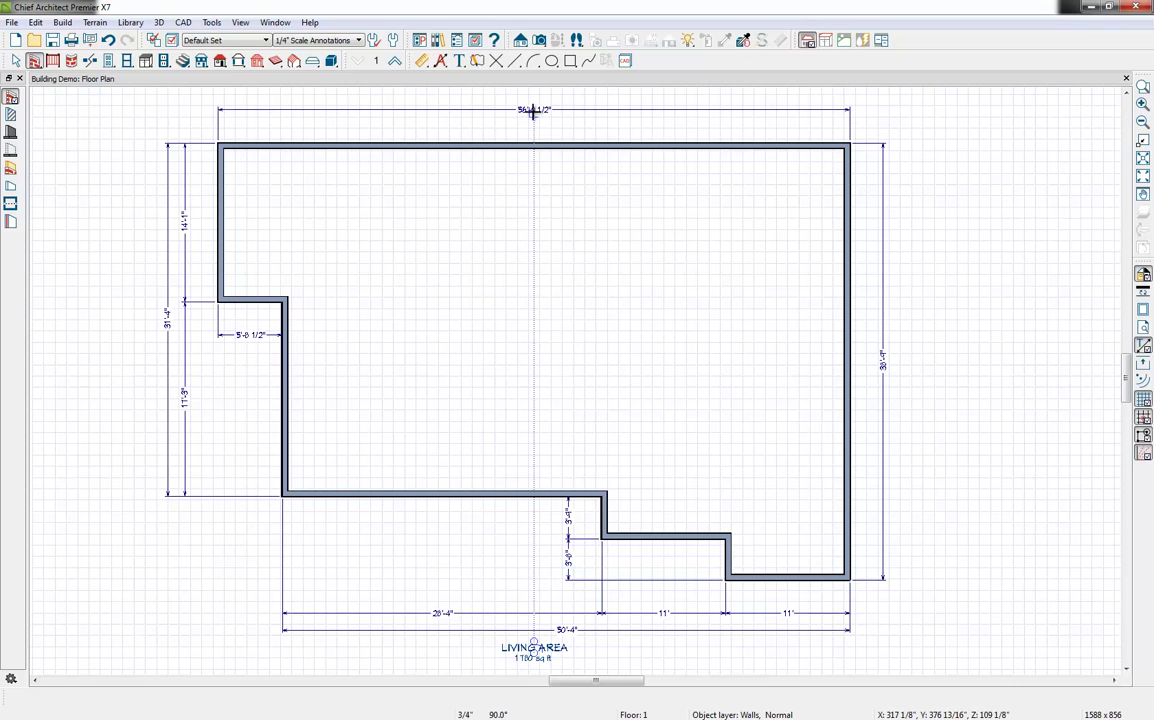
click(539, 41)
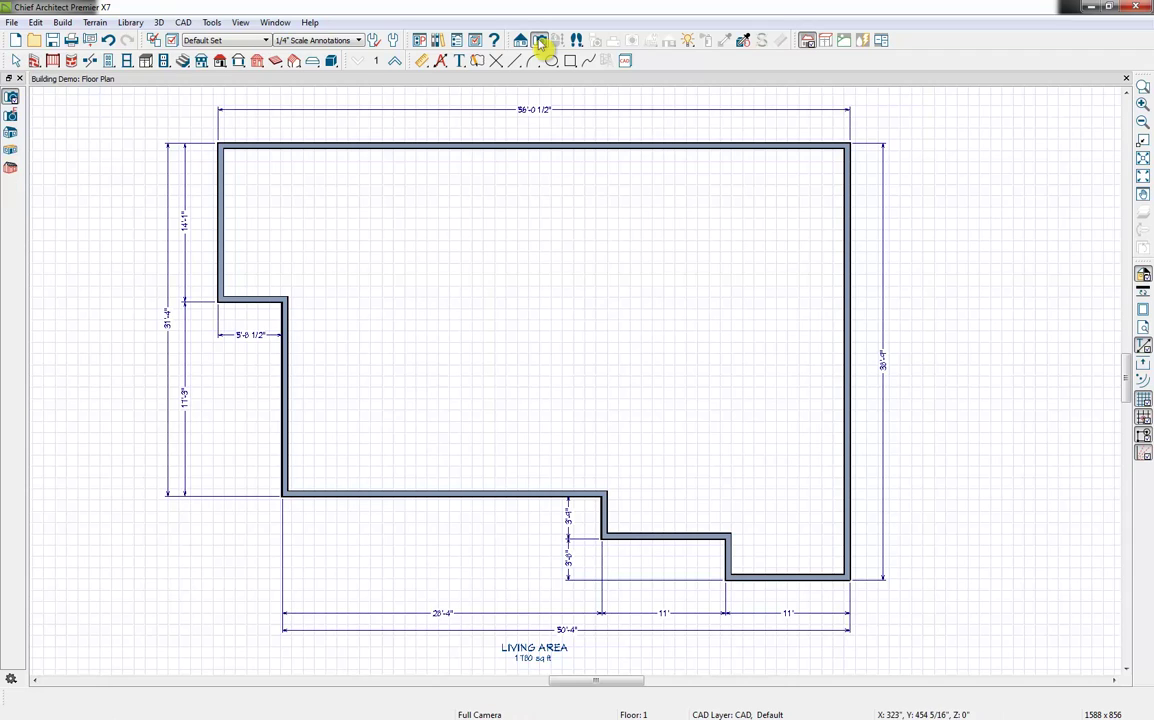
click(12, 152)
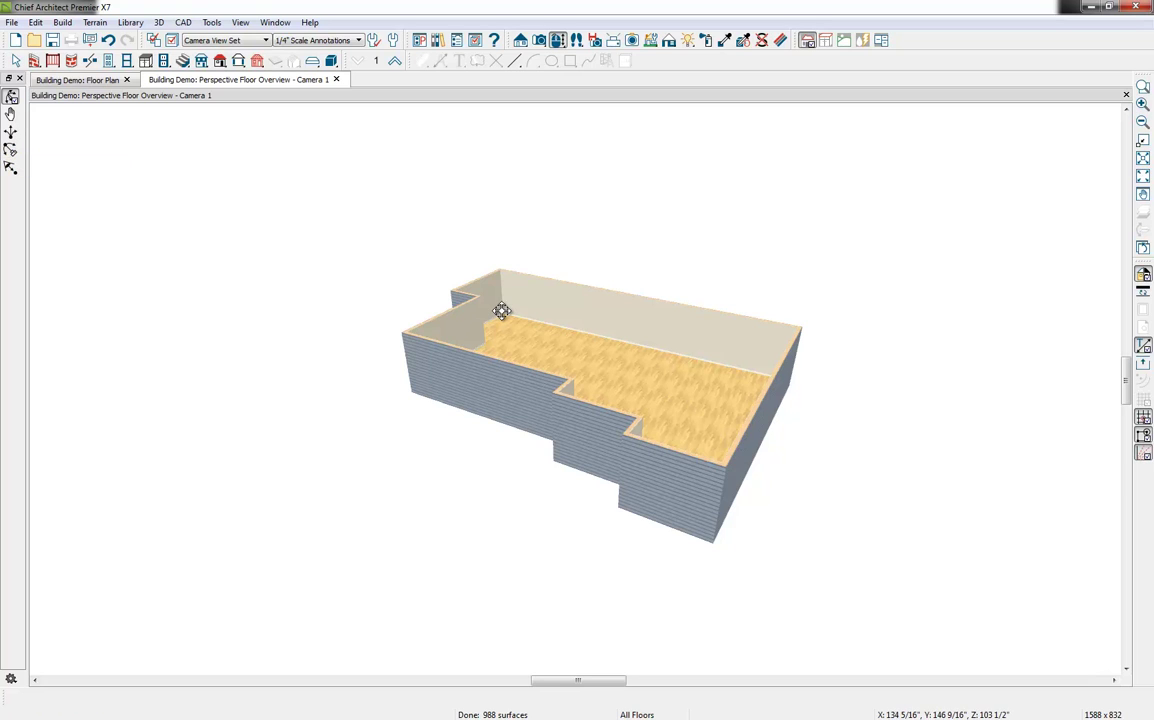
drag(501, 314, 482, 343)
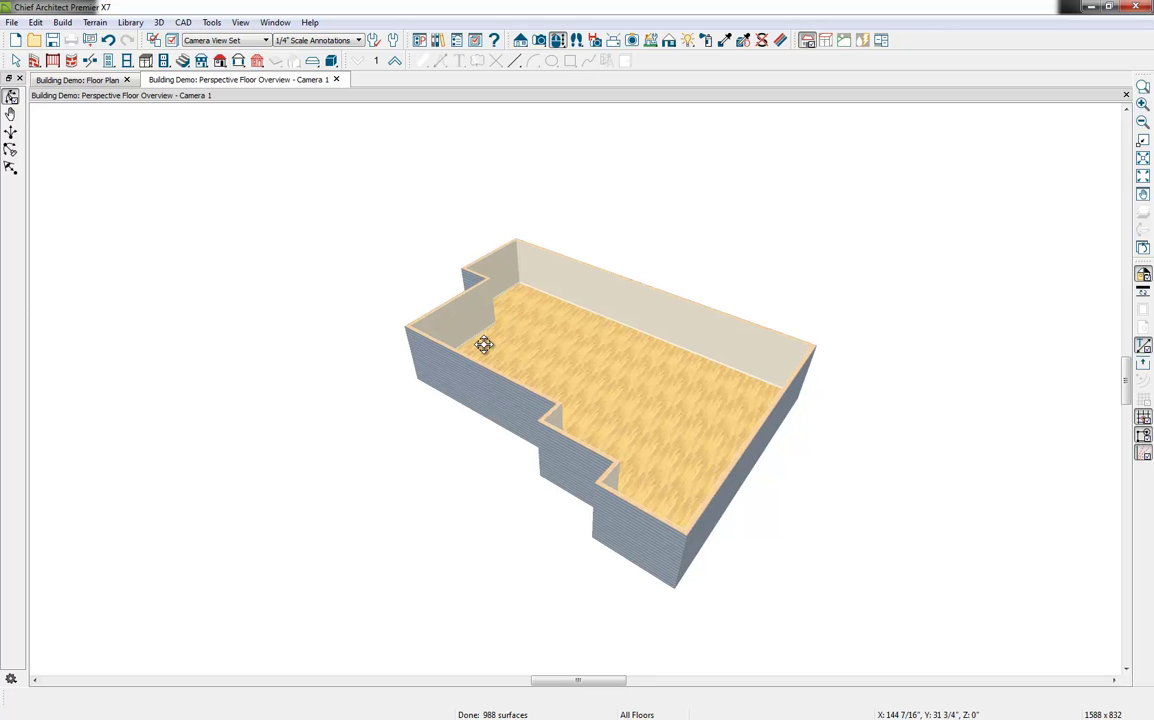
scroll(605, 393, up, 5)
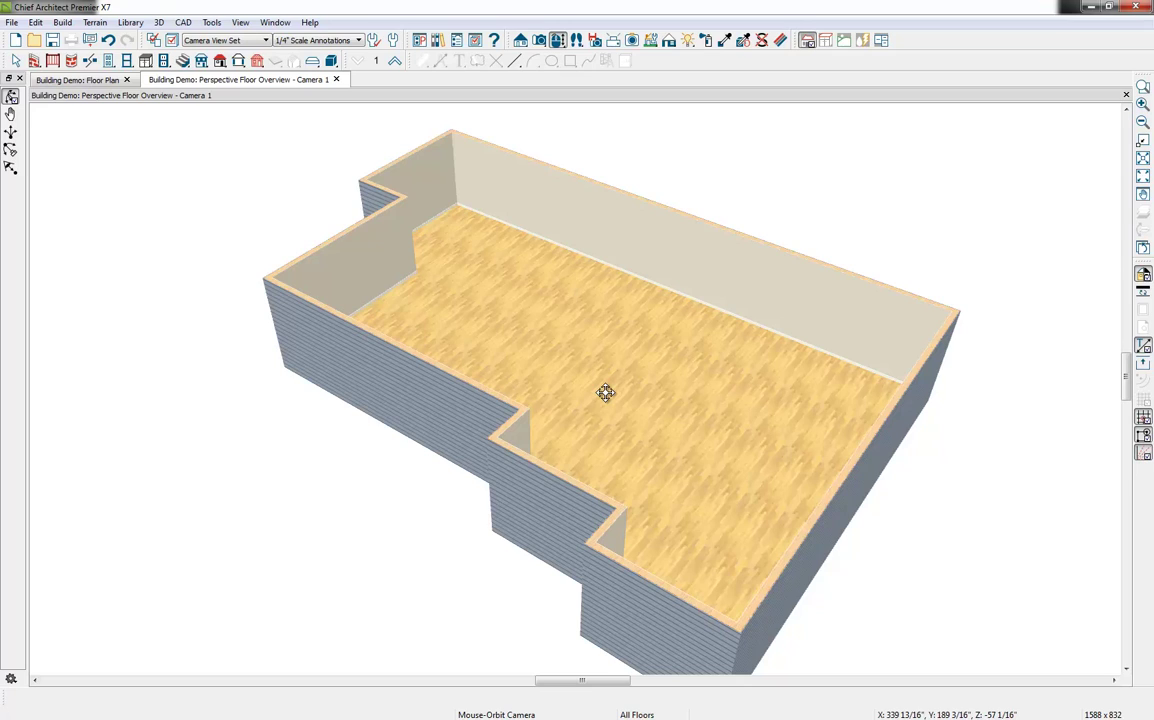
- Examine the available wall types for the long front wall and the layer definition of Siding-6
click(487, 392)
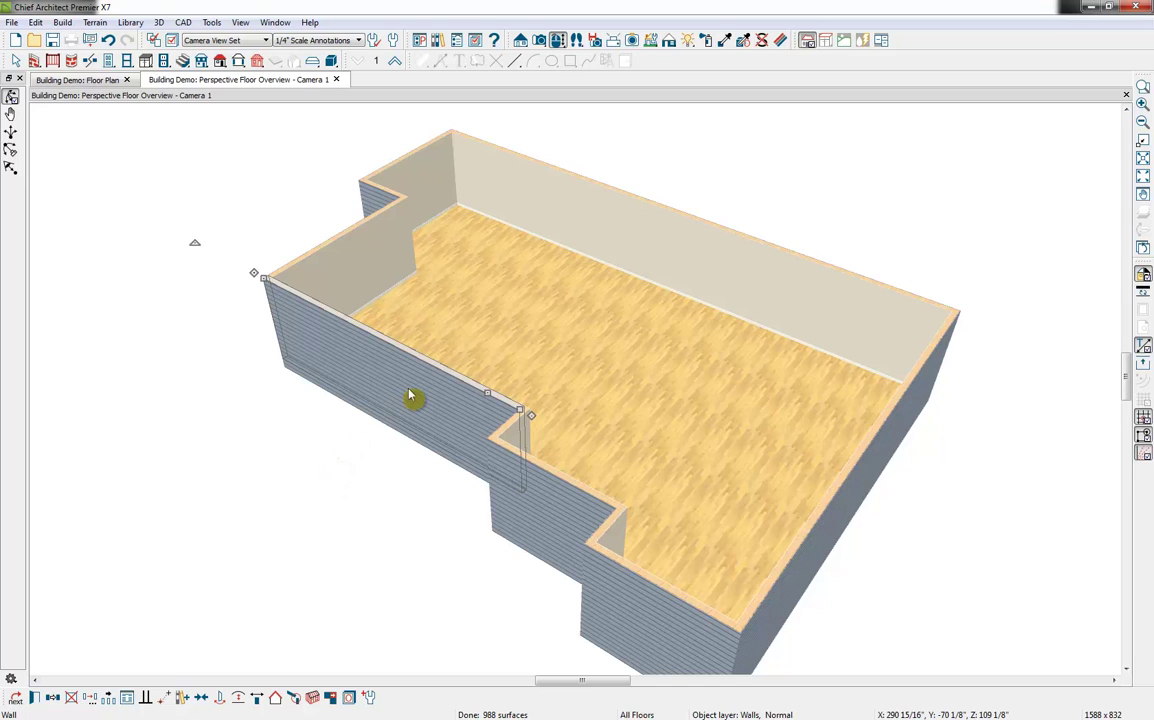
click(36, 698)
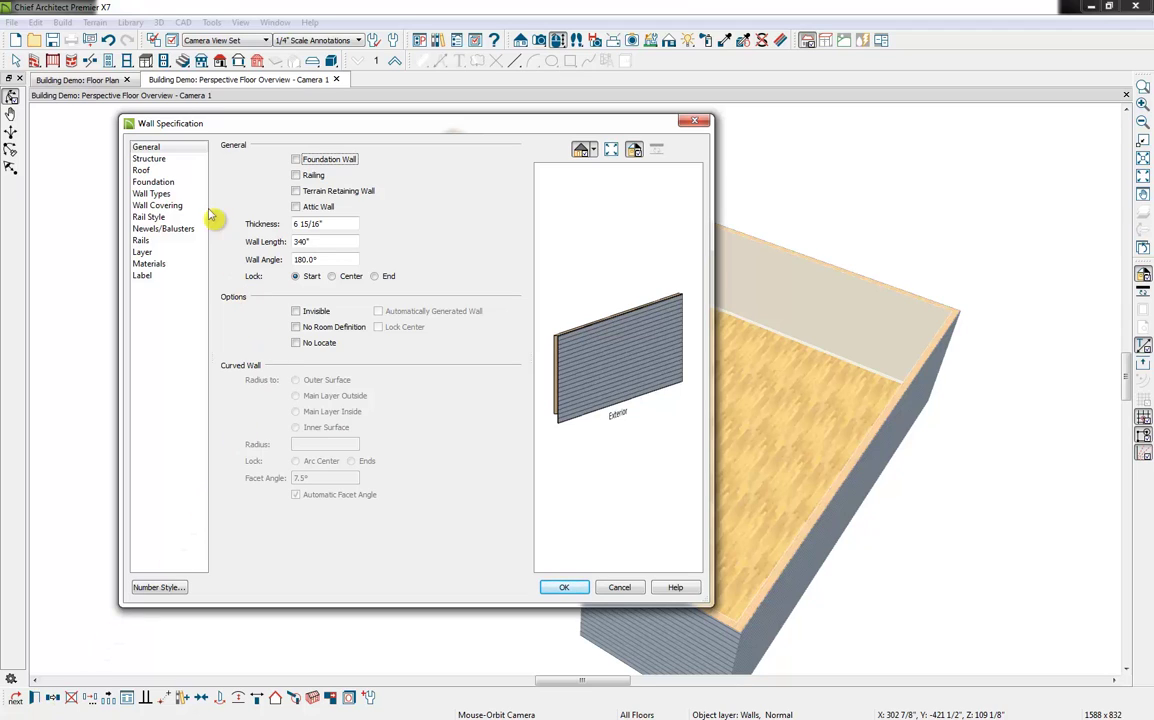
click(170, 197)
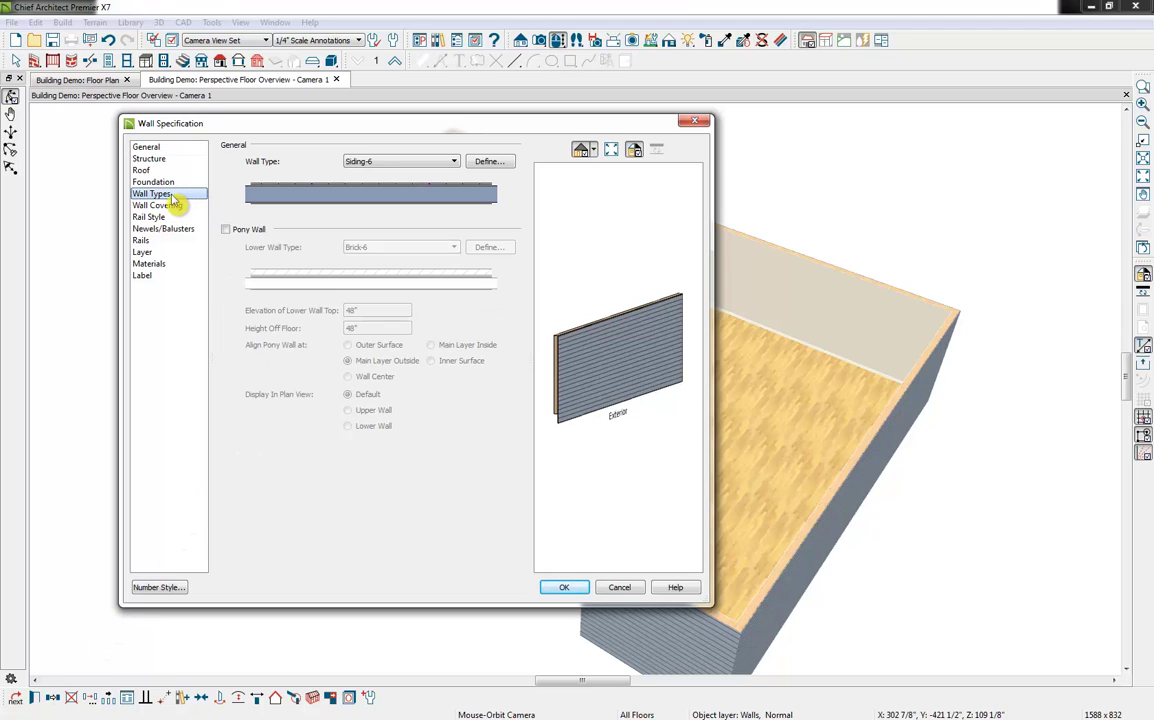
click(454, 163)
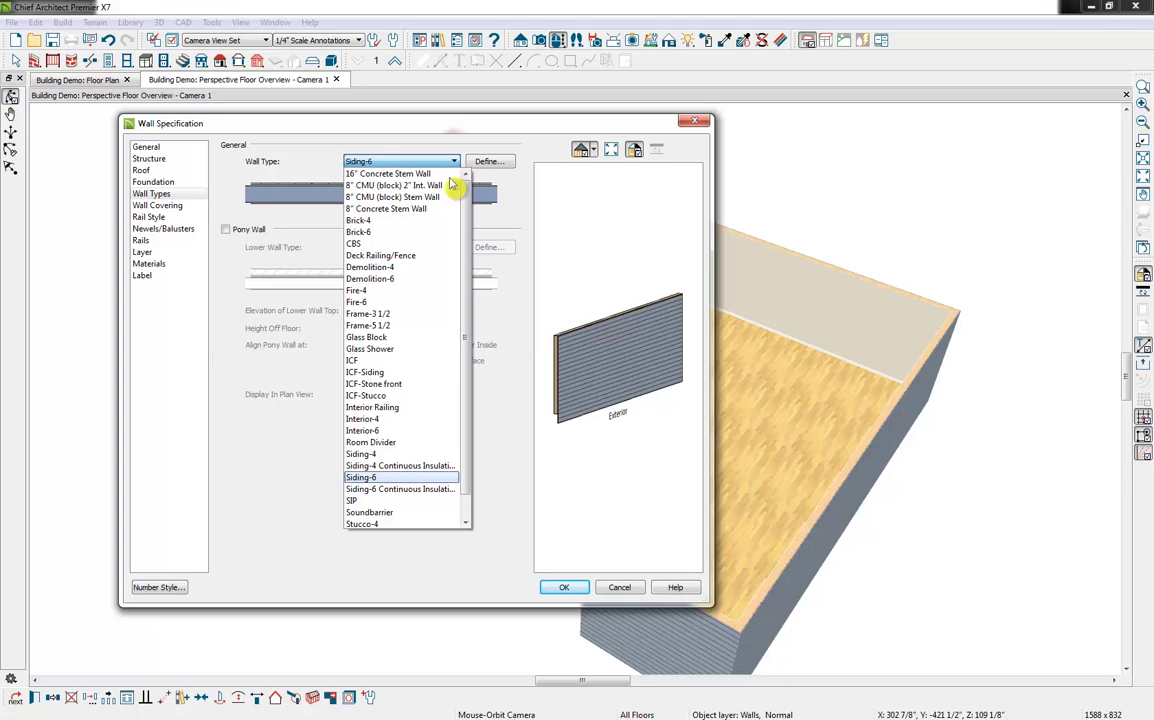
drag(469, 211, 471, 232)
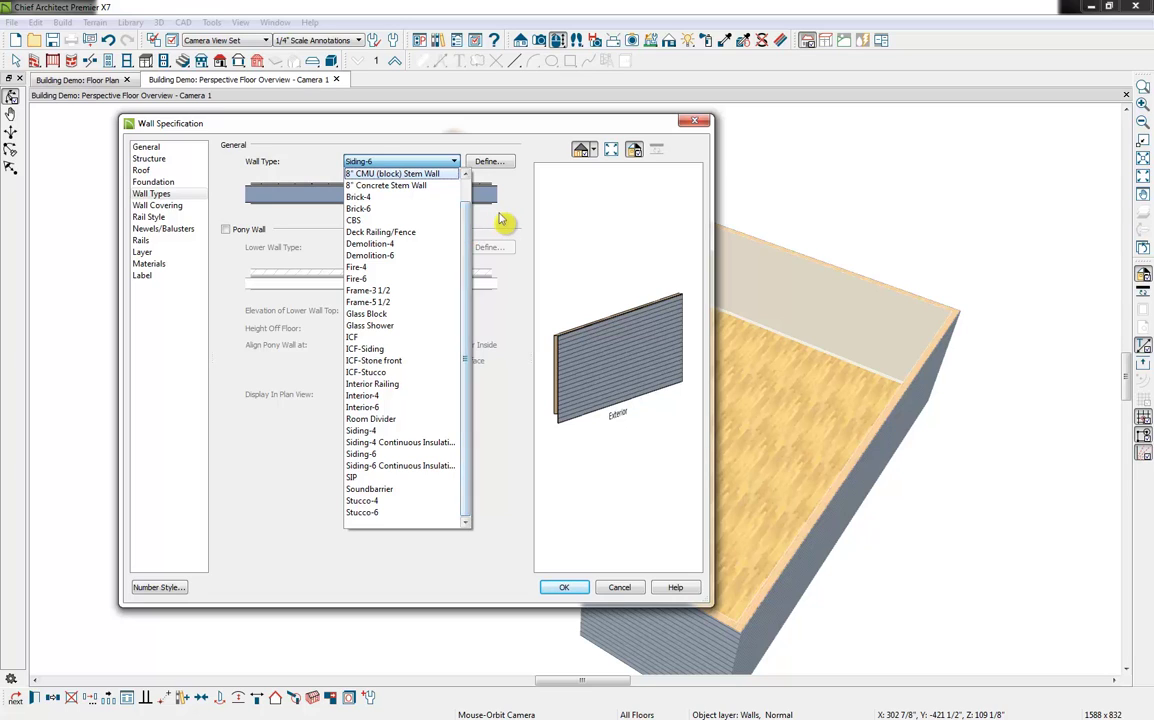
click(499, 217)
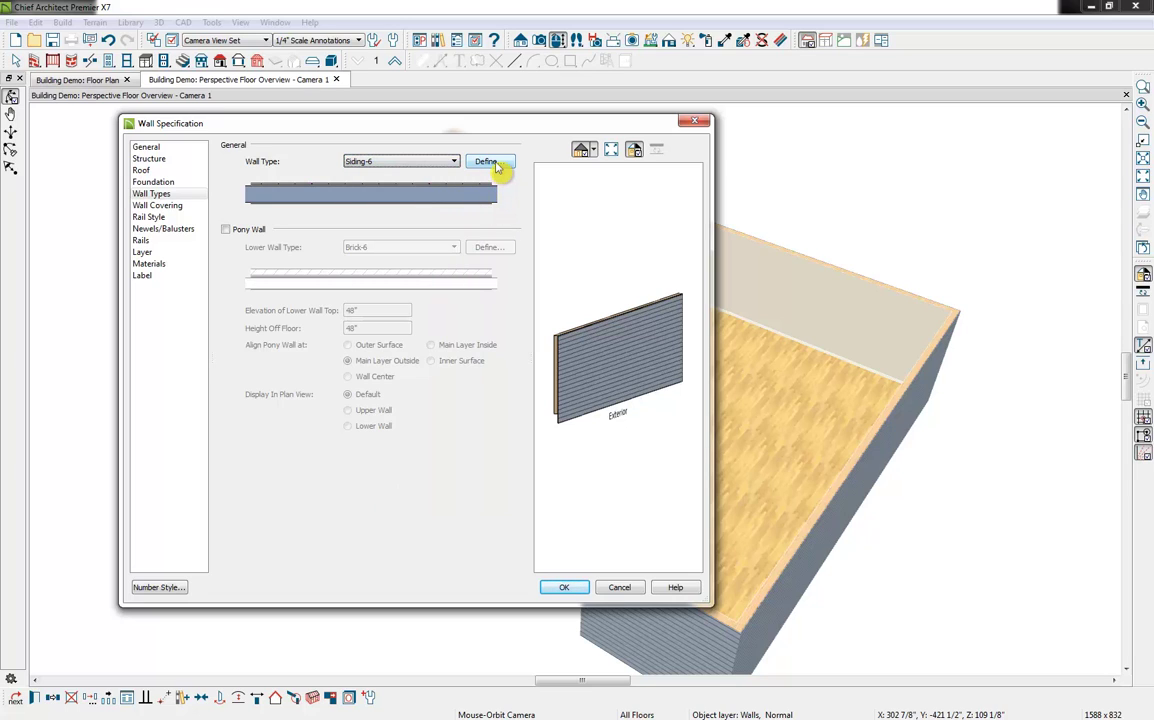
click(495, 166)
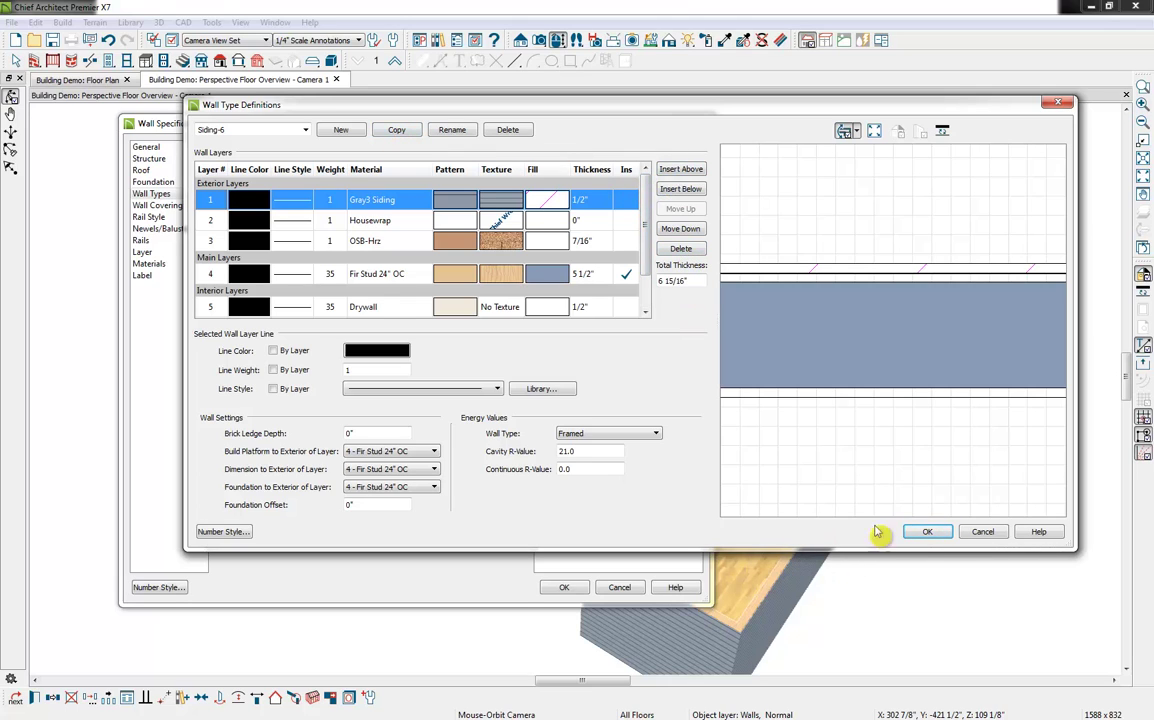
click(982, 533)
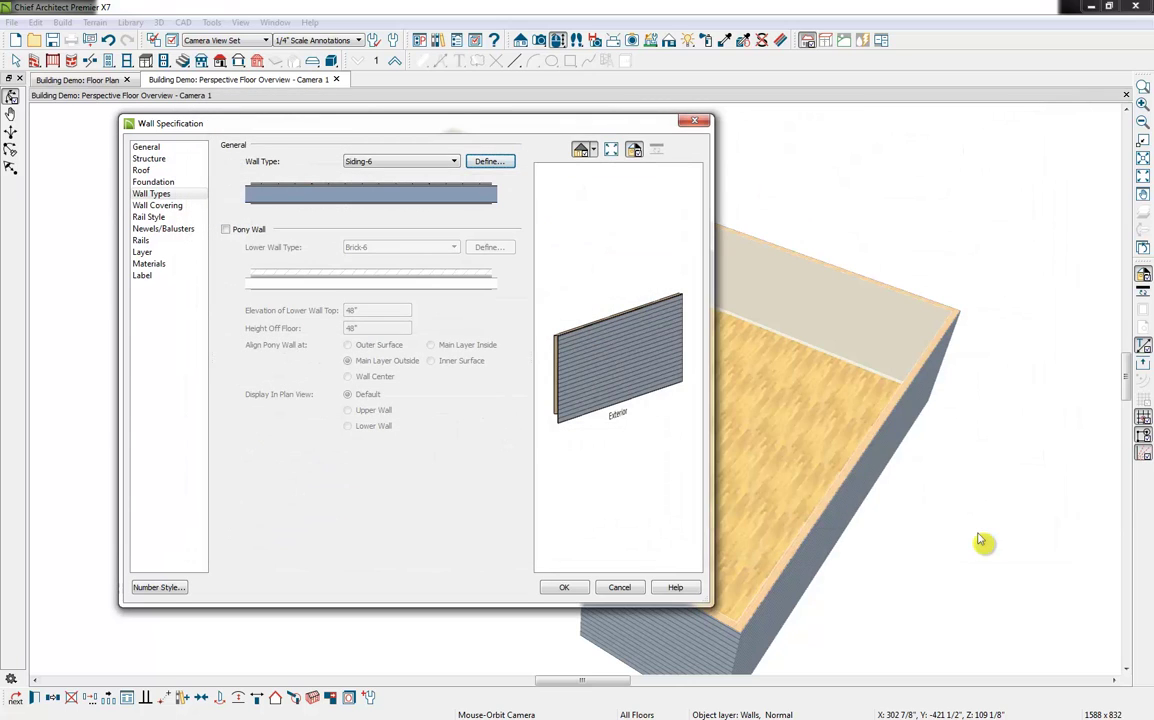
click(622, 587)
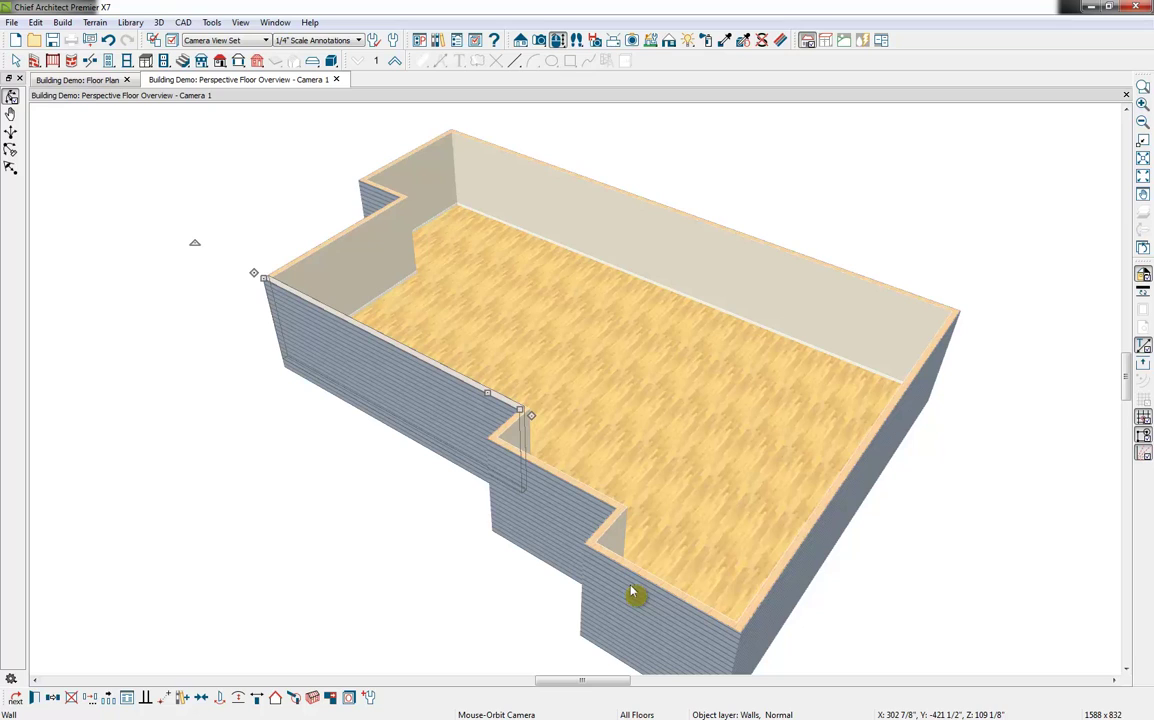
- Examine the structure and molding settings in the room's specification
click(698, 476)
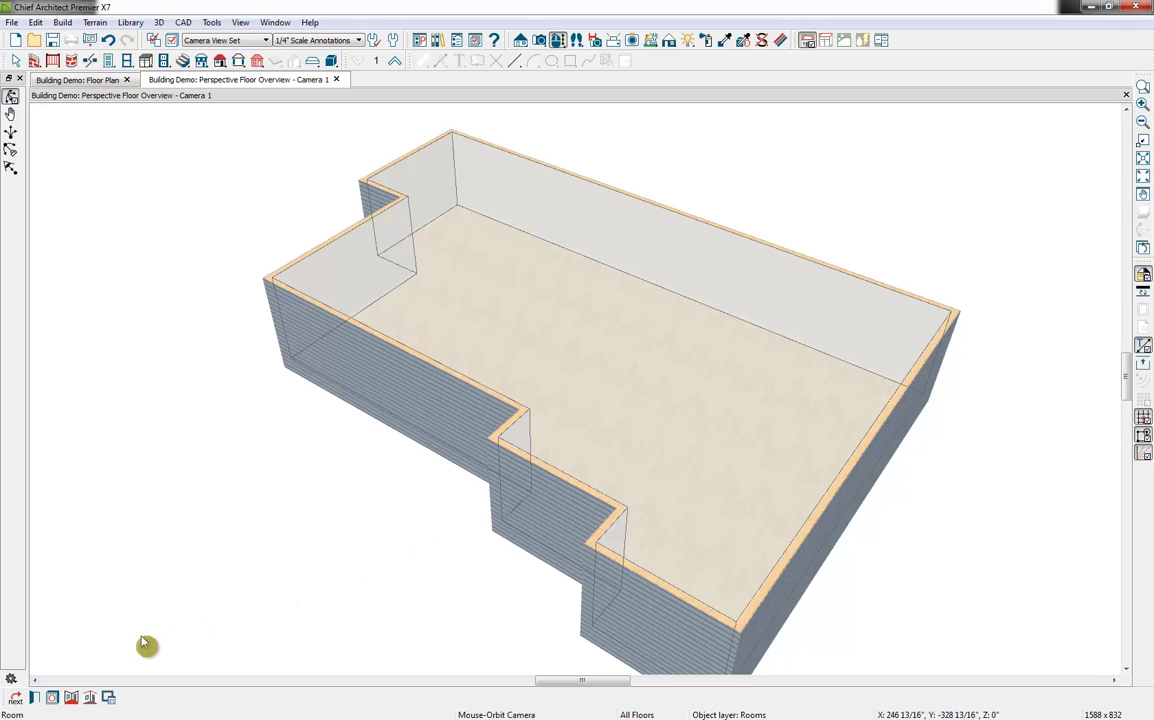
click(34, 698)
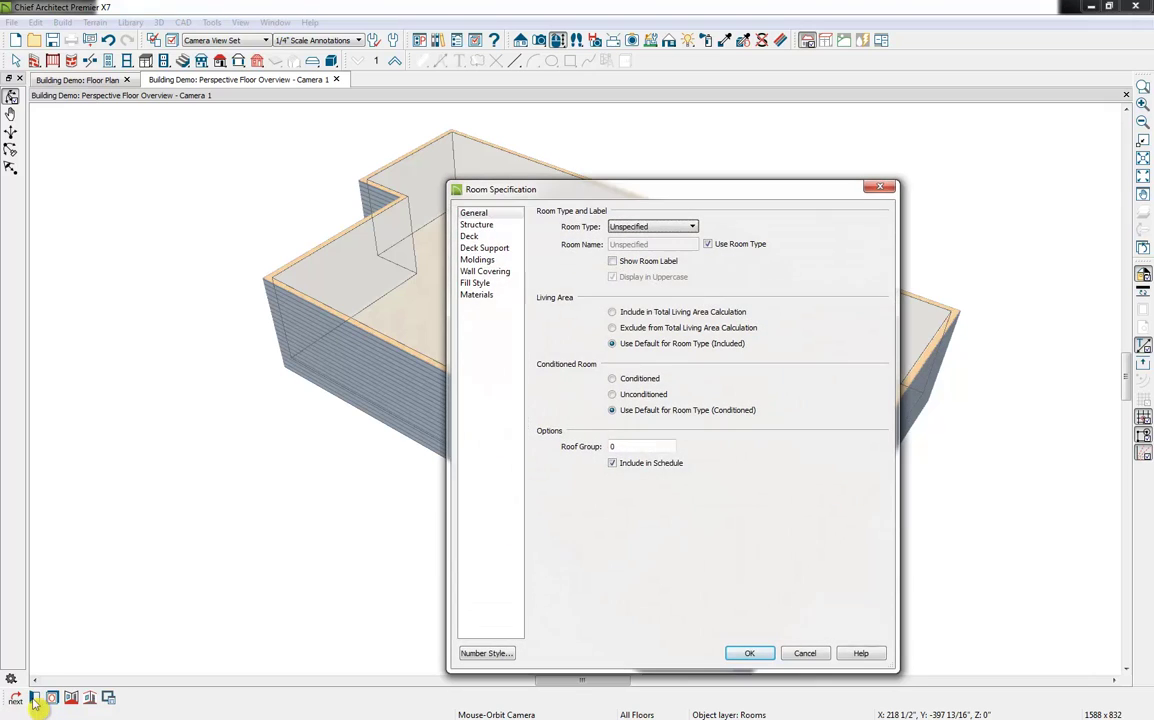
click(511, 228)
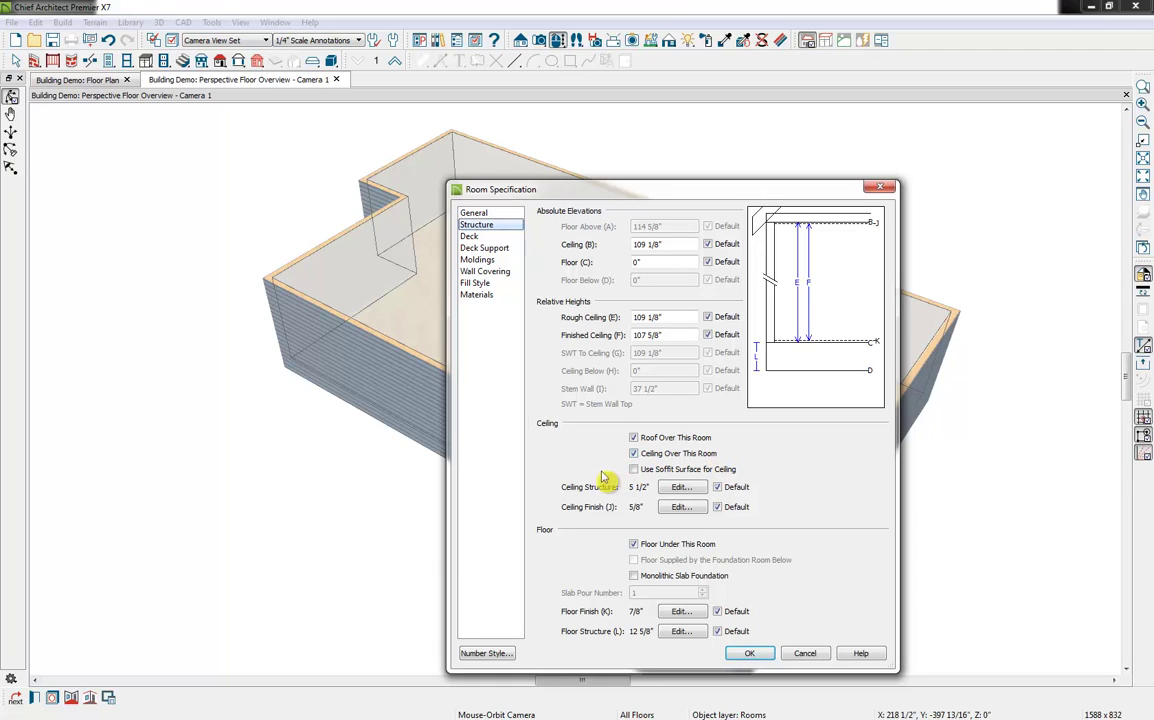
click(488, 260)
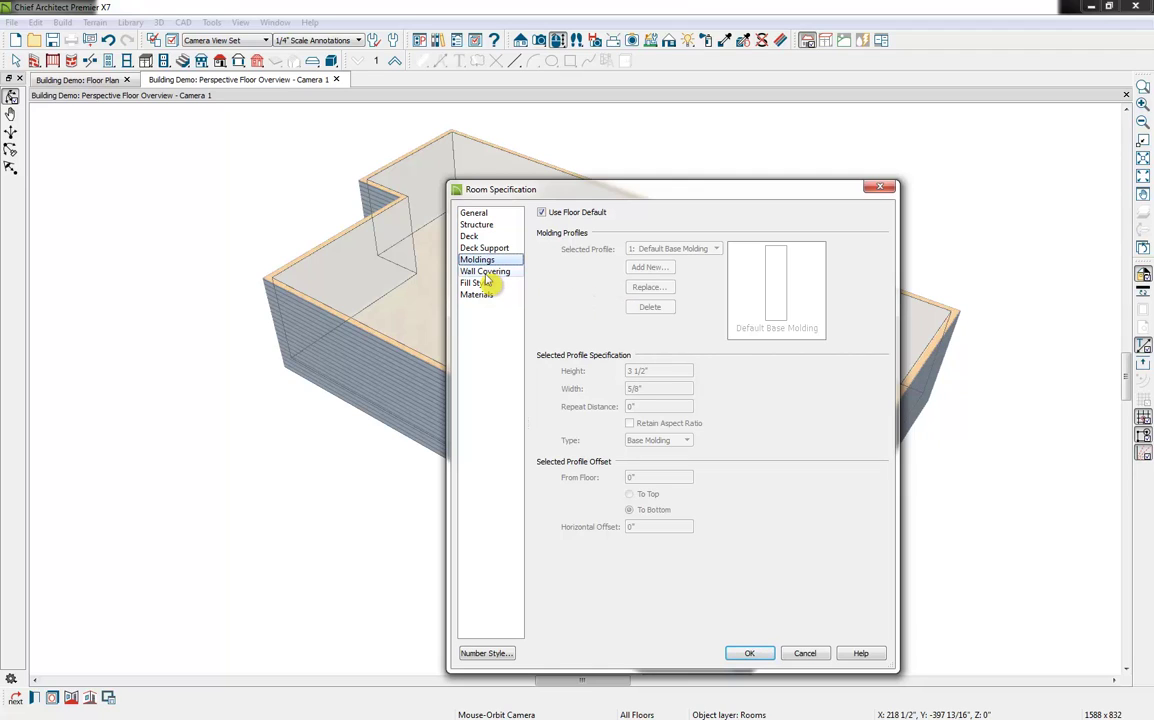
click(805, 655)
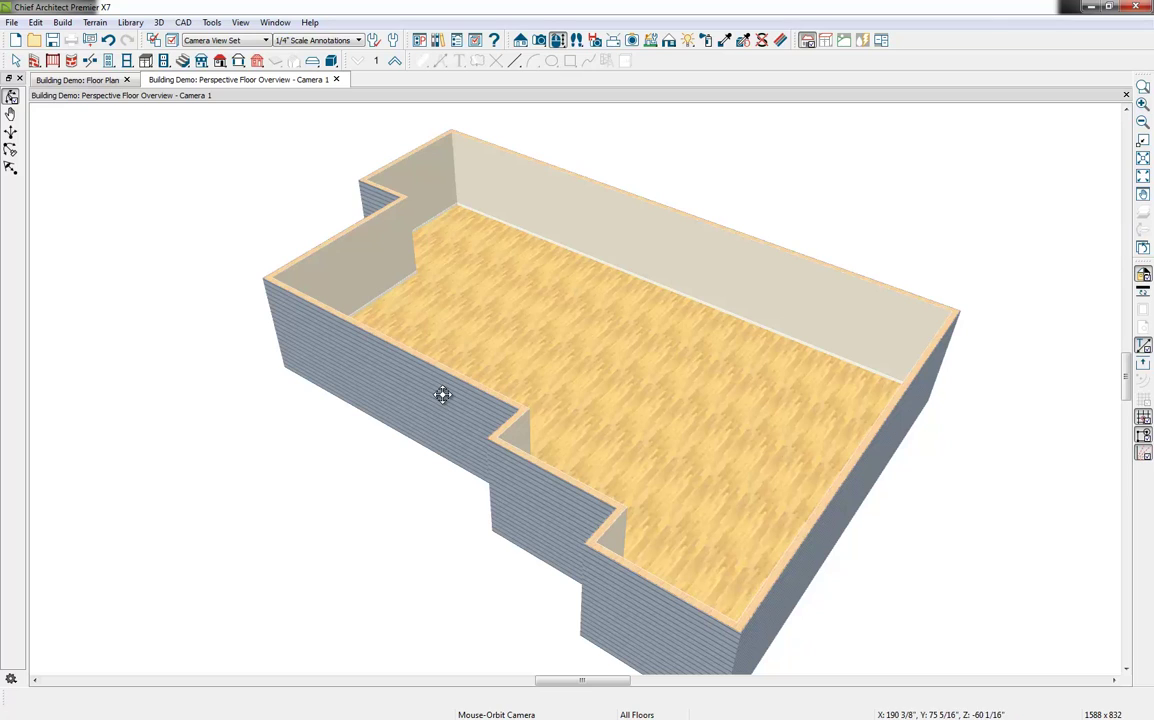
click(36, 22)
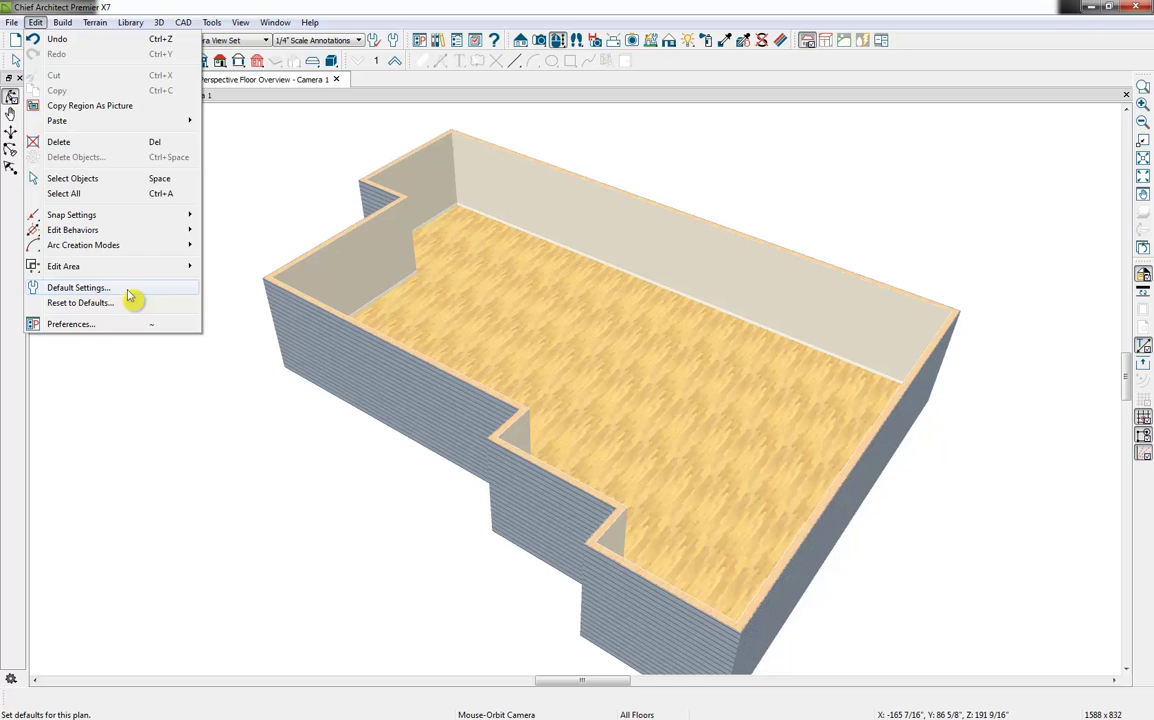
click(262, 450)
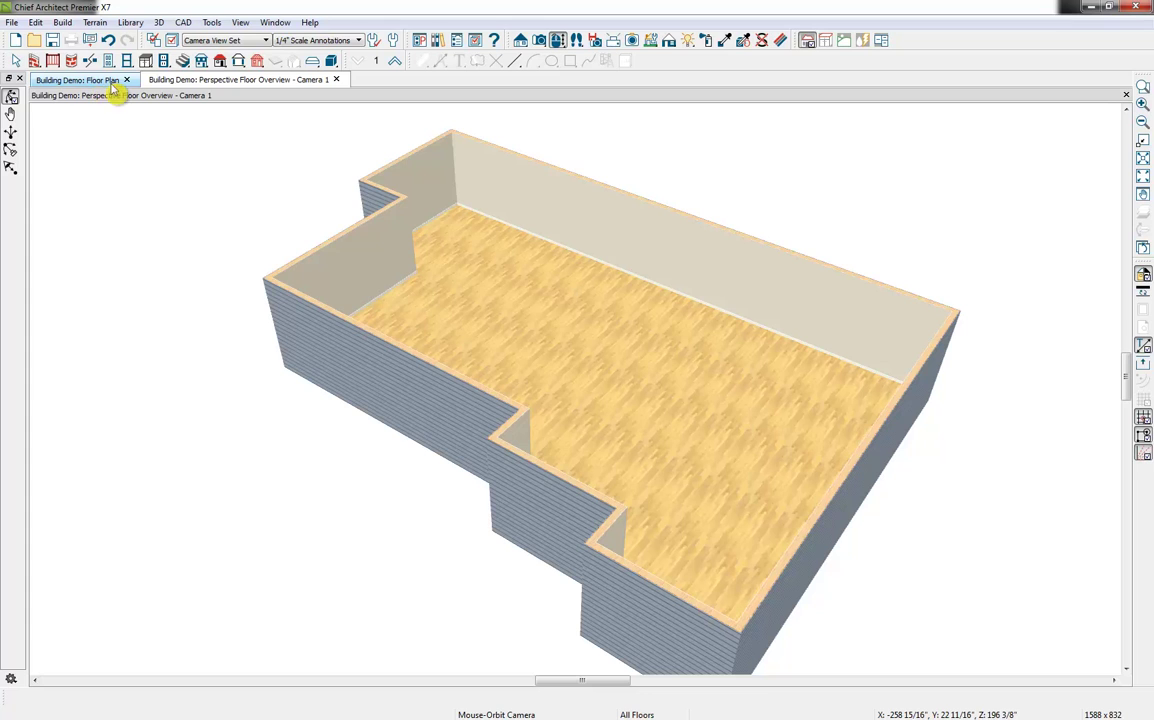
- Arrange the floor plan and the perspective overview side by side, with the plan enlarged
mouse_move(113, 85)
mouse_down()
mouse_move(98, 160)
mouse_move(80, 180)
mouse_up()
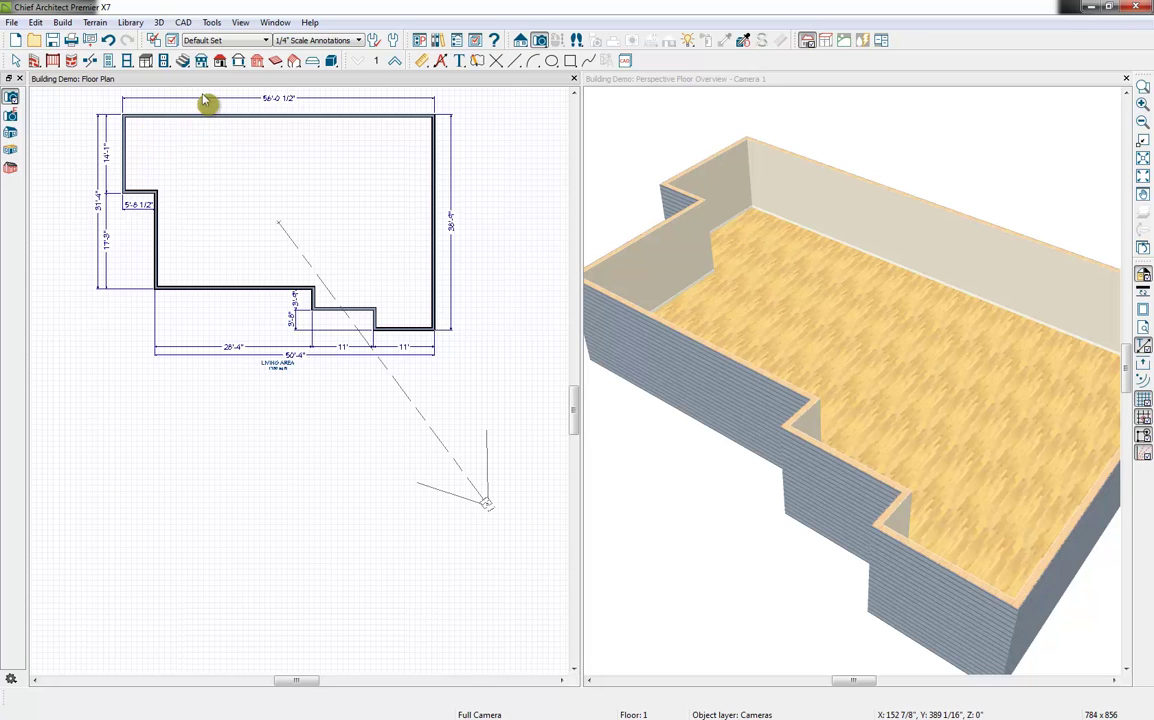
scroll(205, 117, up, 2)
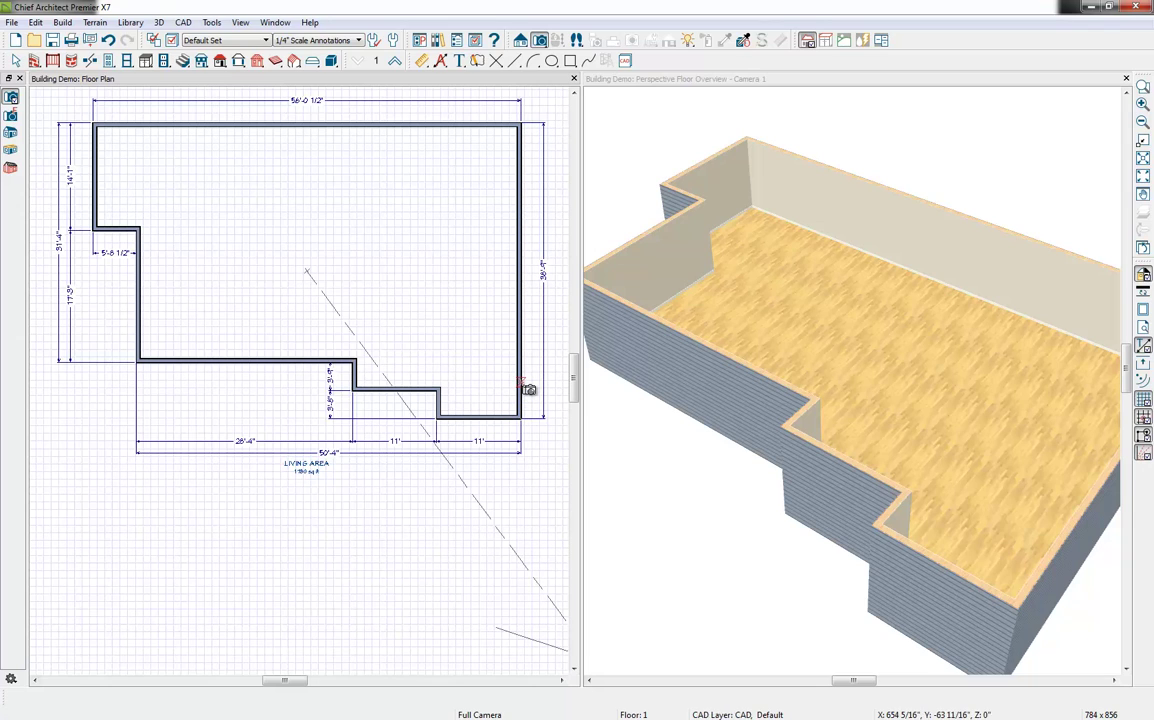
- Move the front right wall so that the right side of the building is 48'-6" deep
click(485, 416)
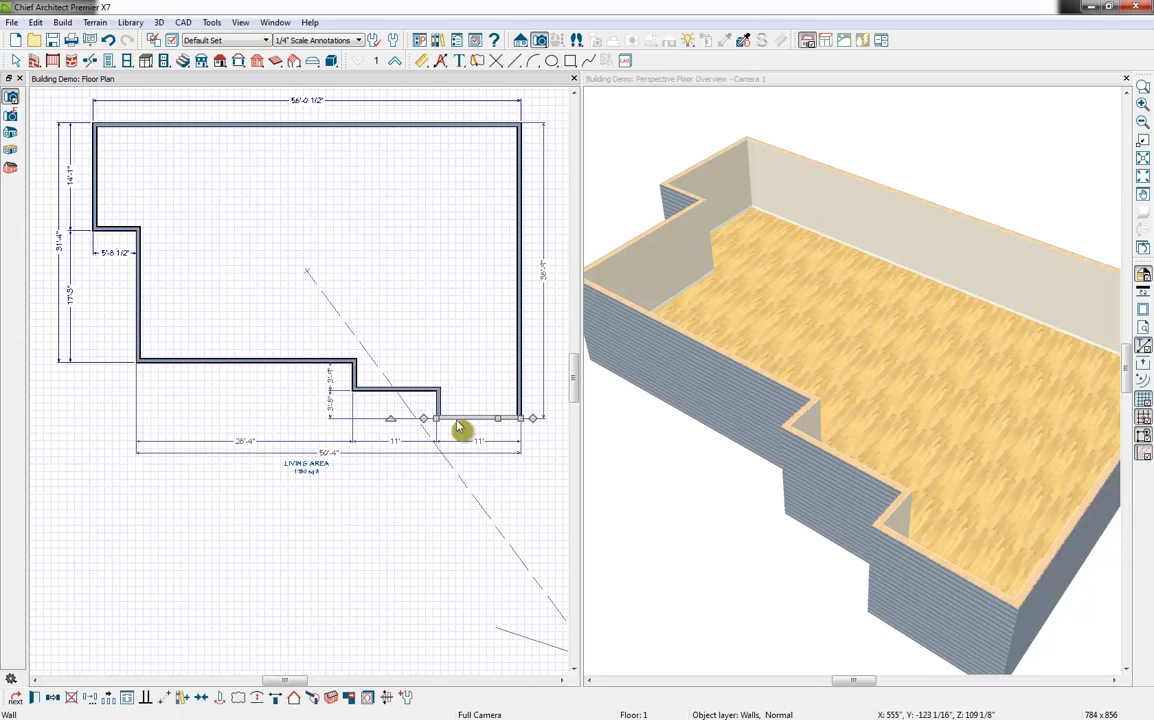
click(543, 283)
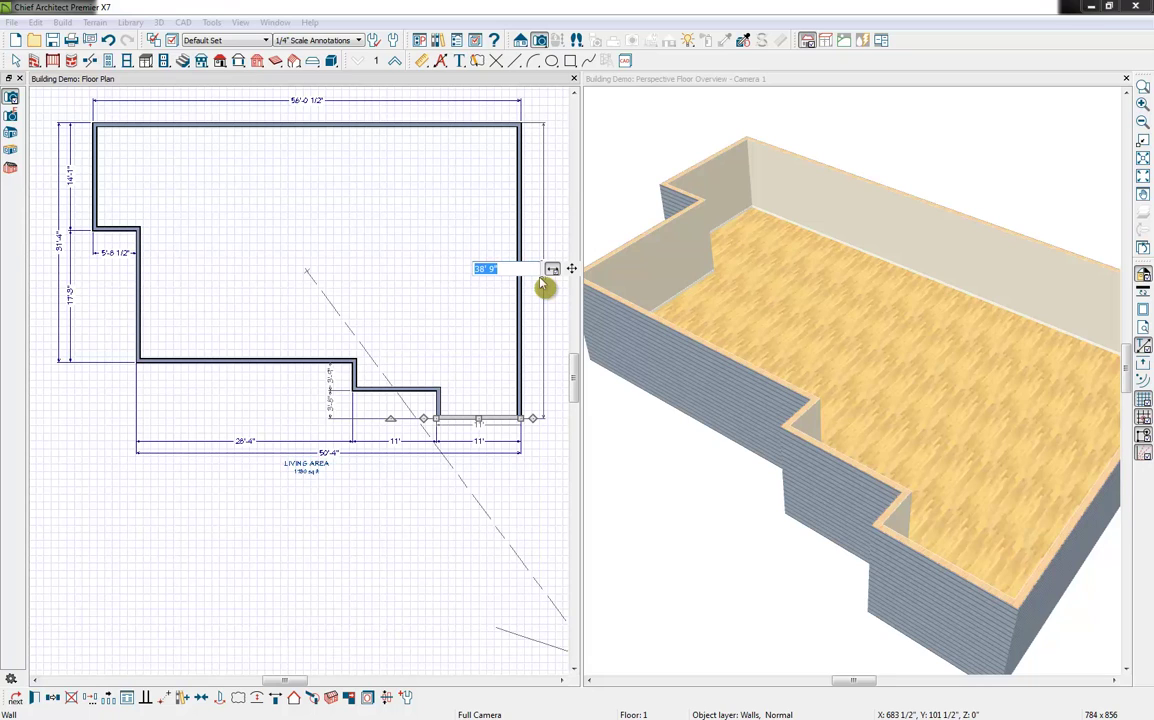
text(48'6)
key(Return)
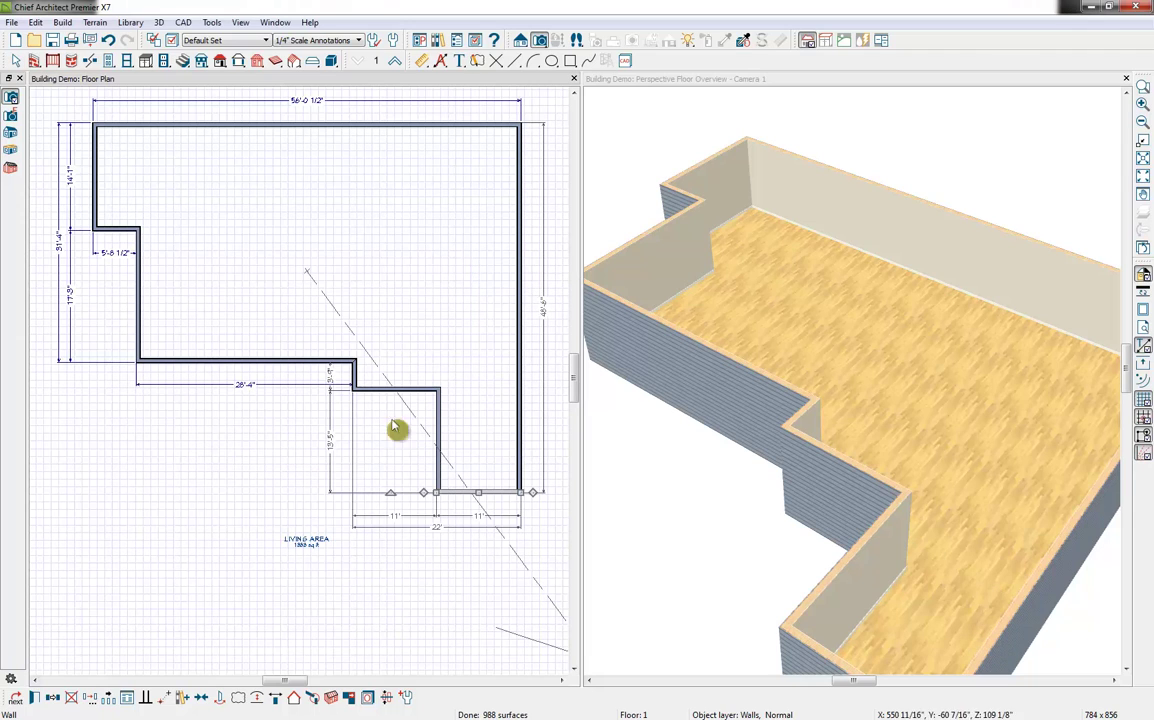
- Move the side wall of the front right projection to make the projection 15'-5" wide
click(437, 472)
click(436, 470)
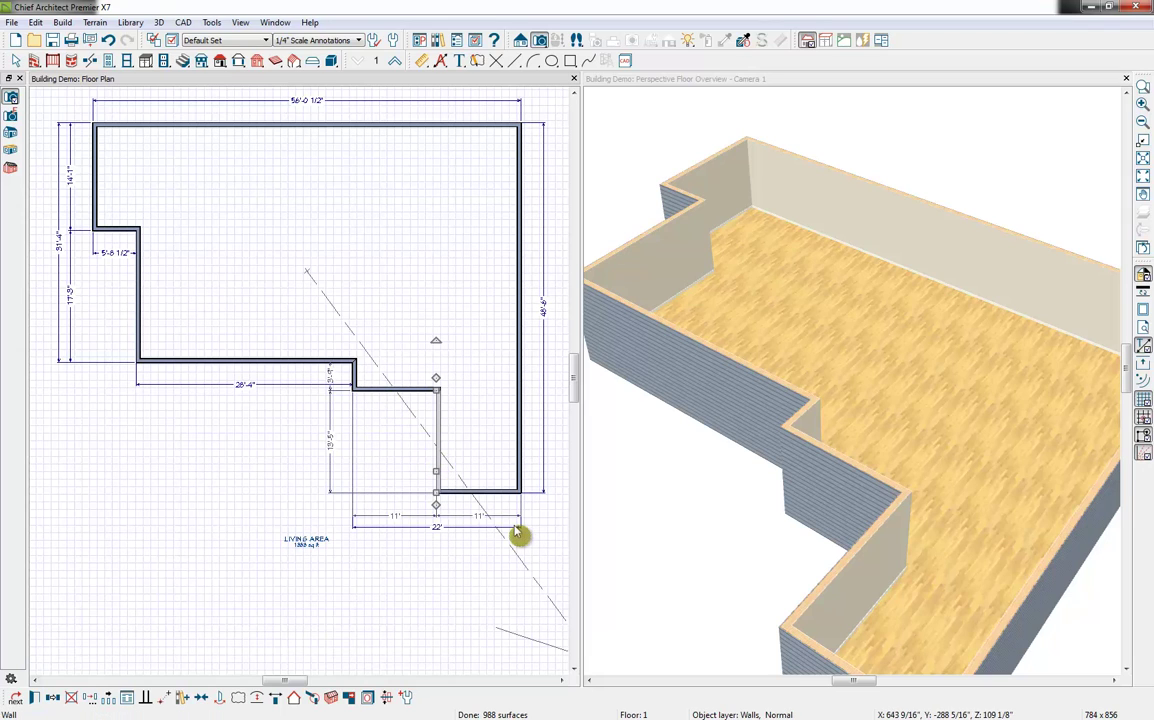
click(480, 520)
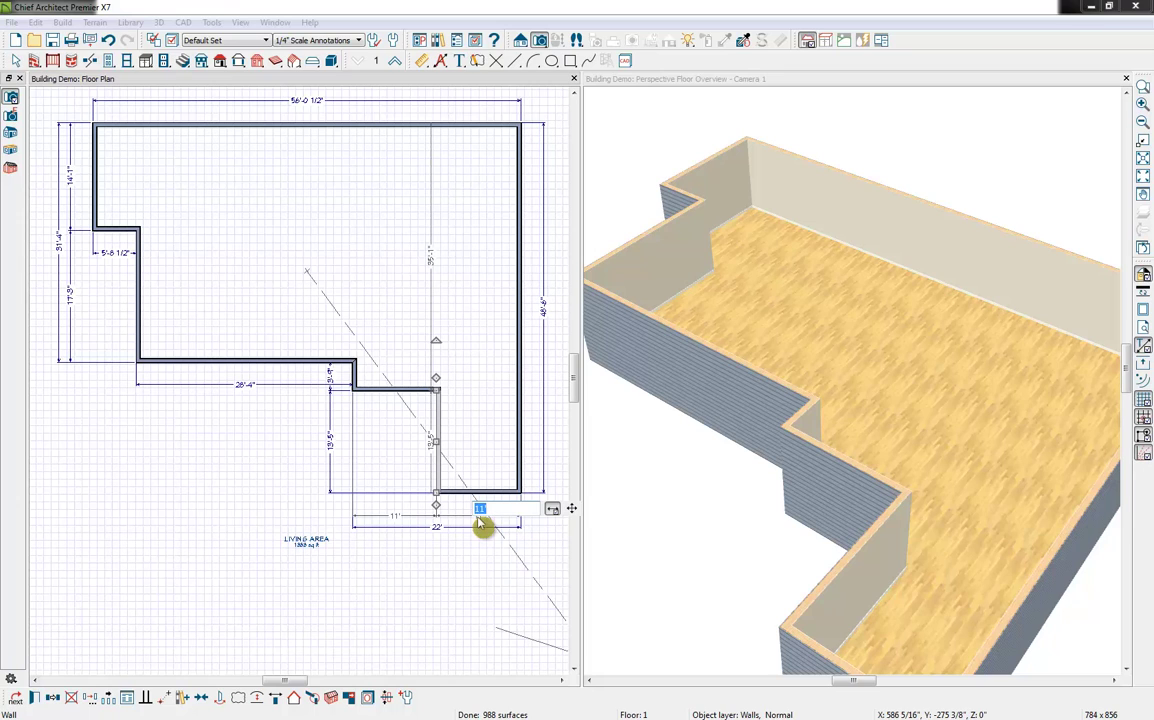
text(15')
key(Return)
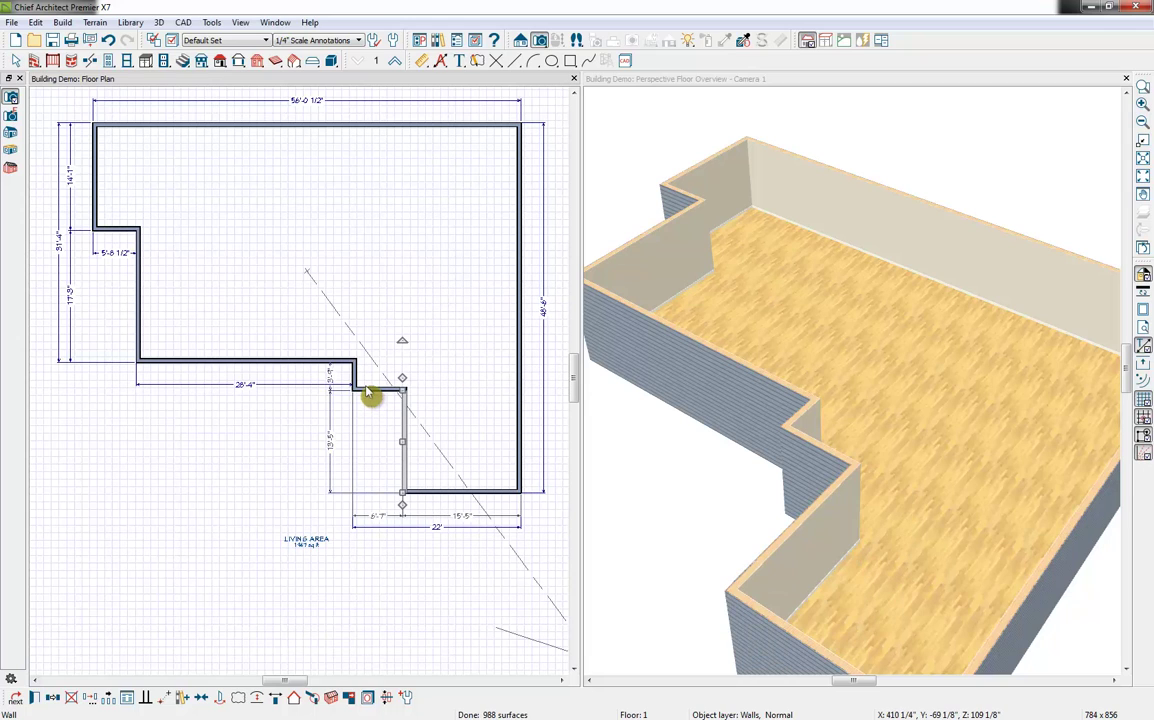
- Move the short wall beside the front right projection so the step to the frontmost wall is 4'-8"
click(367, 389)
click(374, 394)
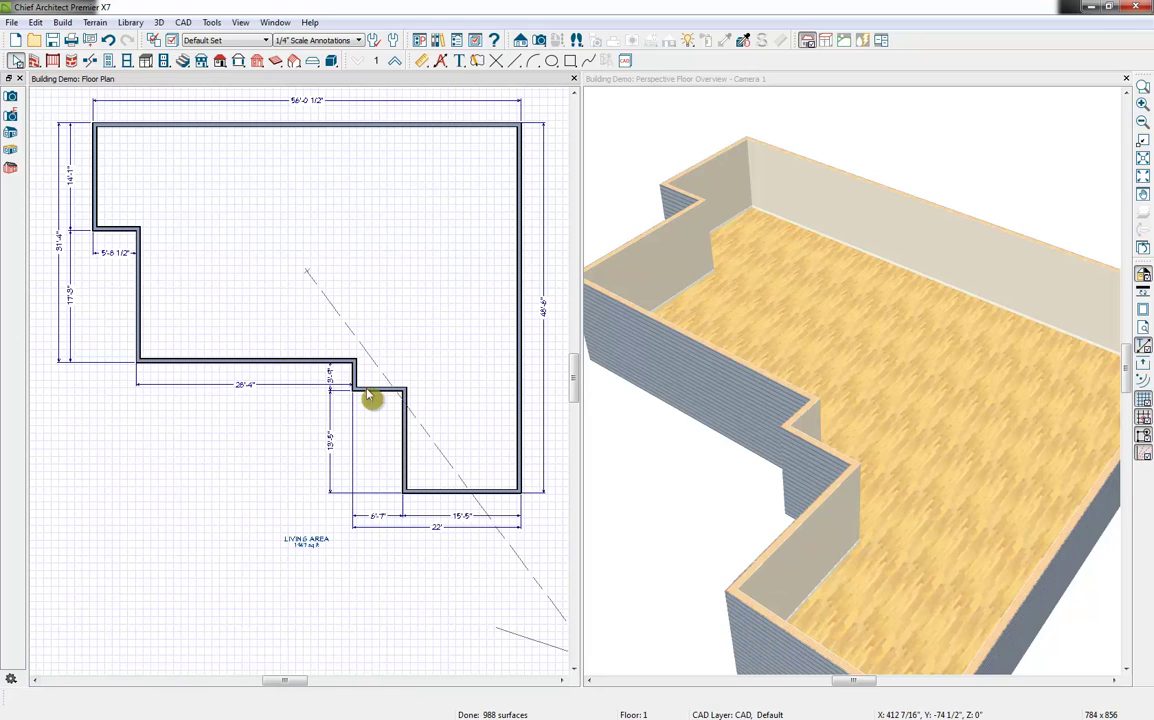
click(333, 457)
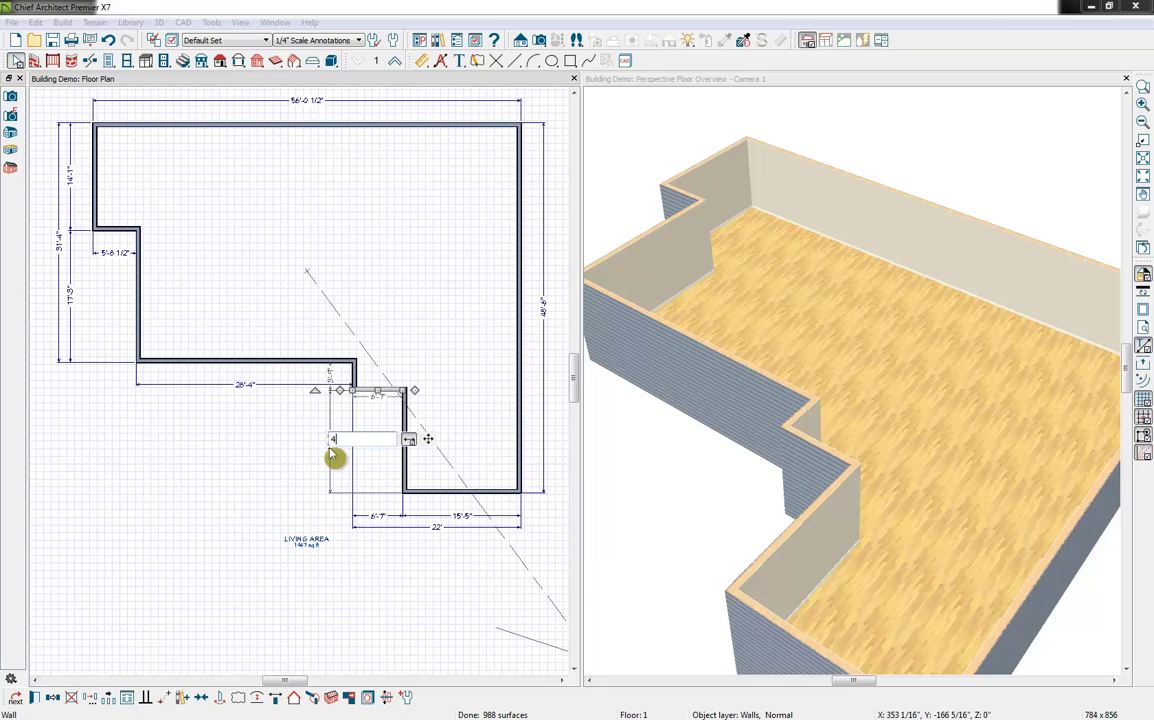
text(4'-)
text(8)
key(Return)
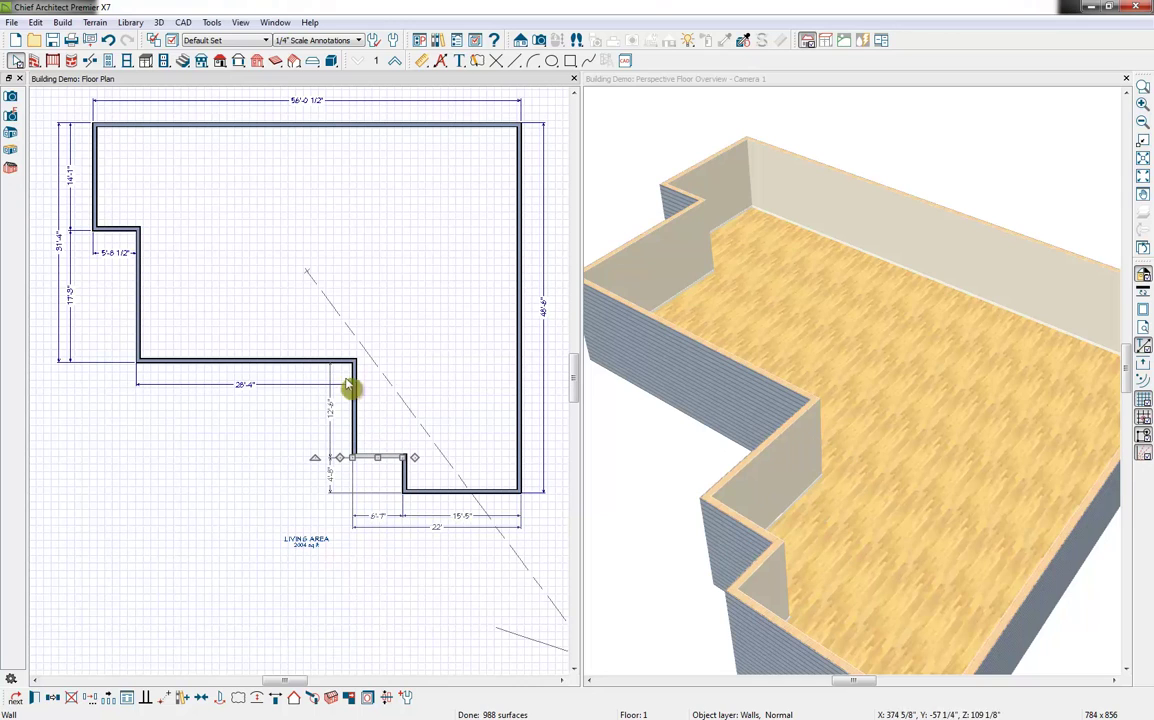
- Adjust the remaining stepped walls to a 13'-3" wide middle front section, a 36' left side and a 12'-5" left setback
click(353, 400)
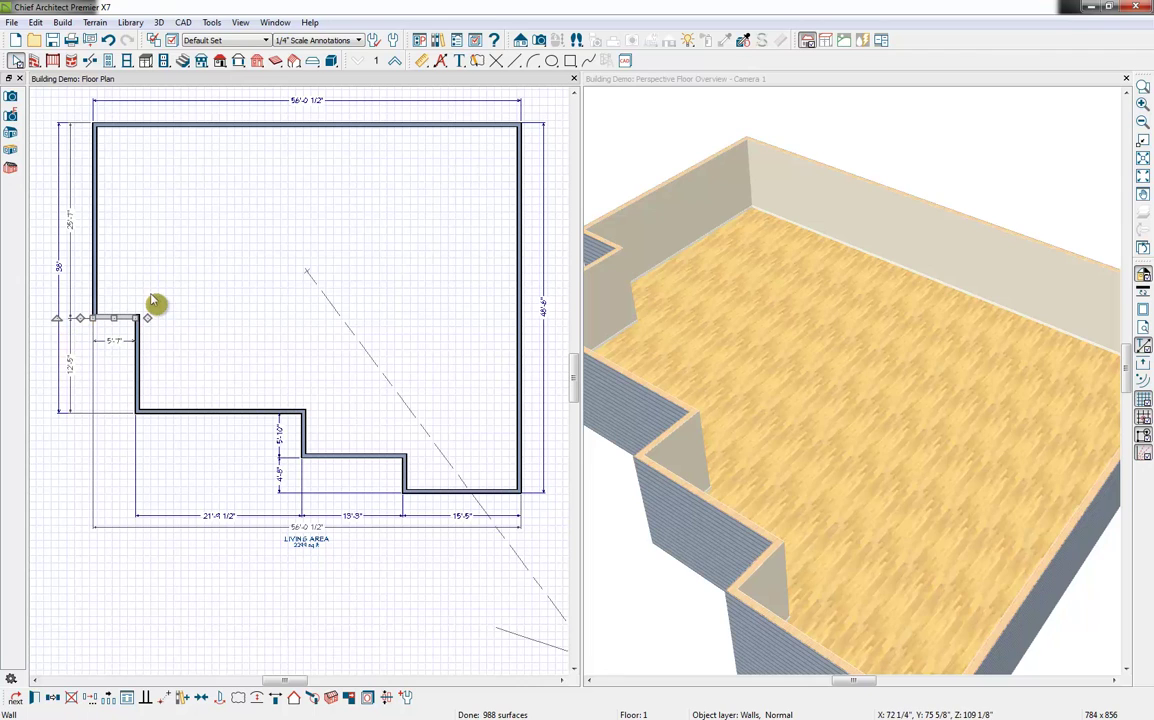
- Draw a straight interior wall from rear to front about 23'-9" from the left side, and a cross wall dividing the left area into two rooms
click(42, 63)
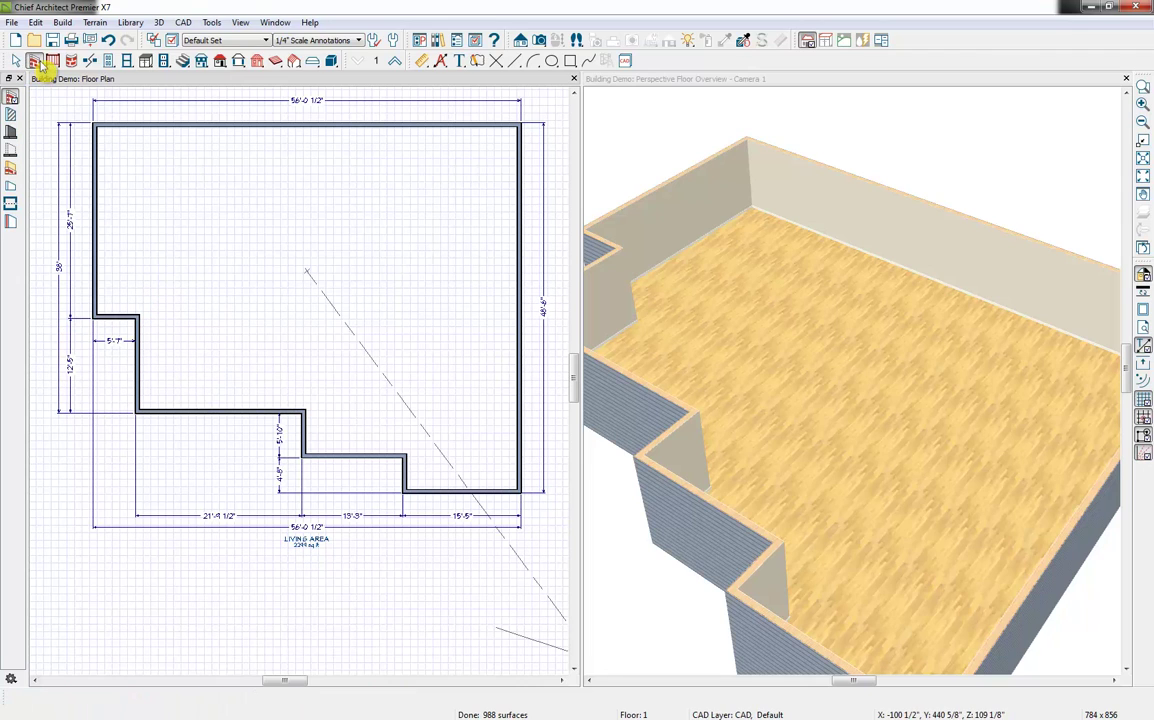
click(10, 116)
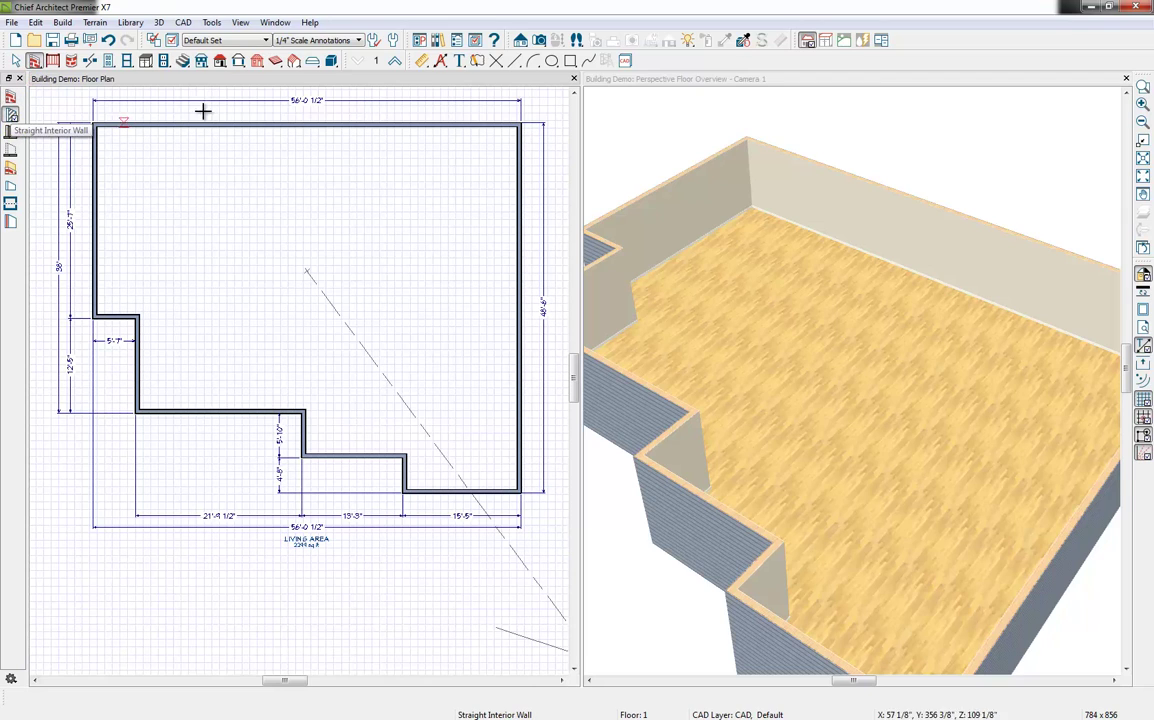
drag(276, 123, 278, 408)
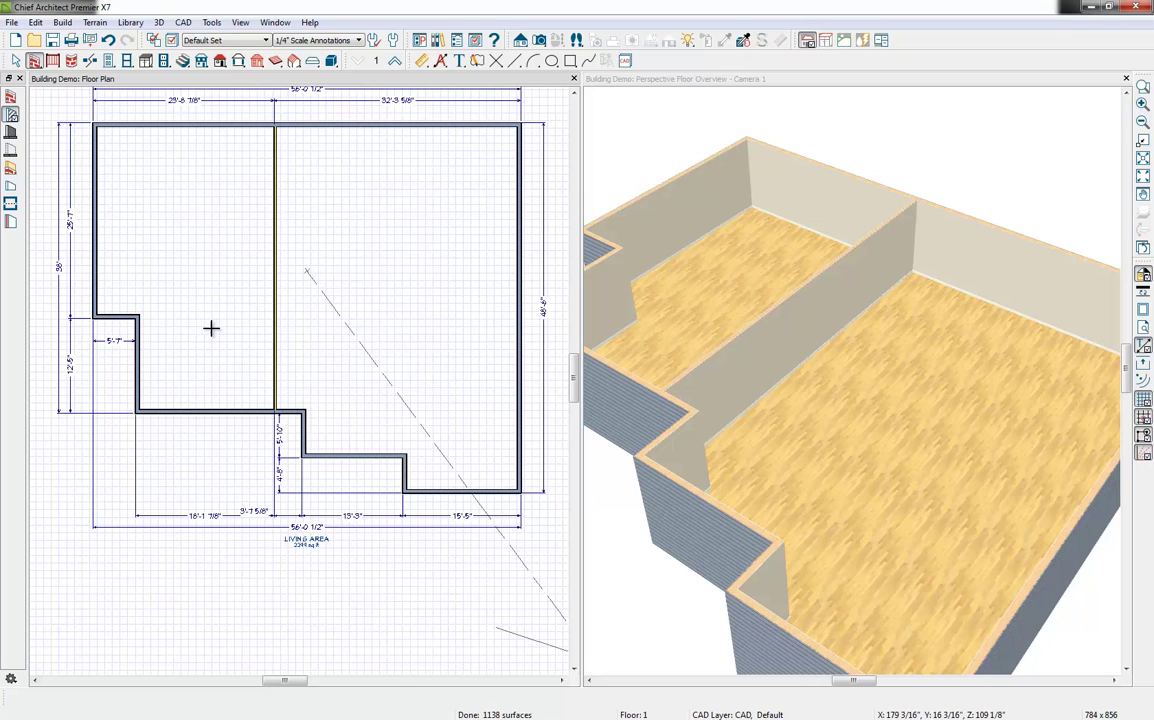
drag(138, 318, 272, 313)
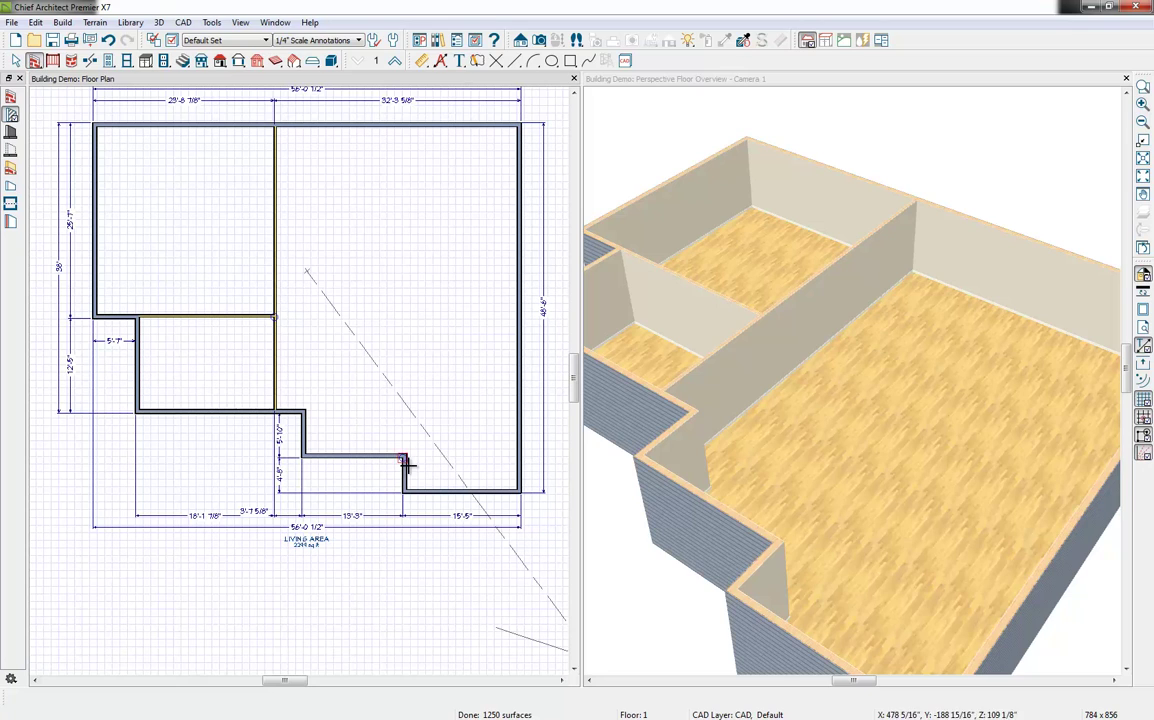
- Enclose a front right room about 23' deep and a rear middle room about 12'-10" wide with interior walls
mouse_move(404, 456)
mouse_down()
mouse_move(404, 316)
mouse_move(518, 316)
mouse_up()
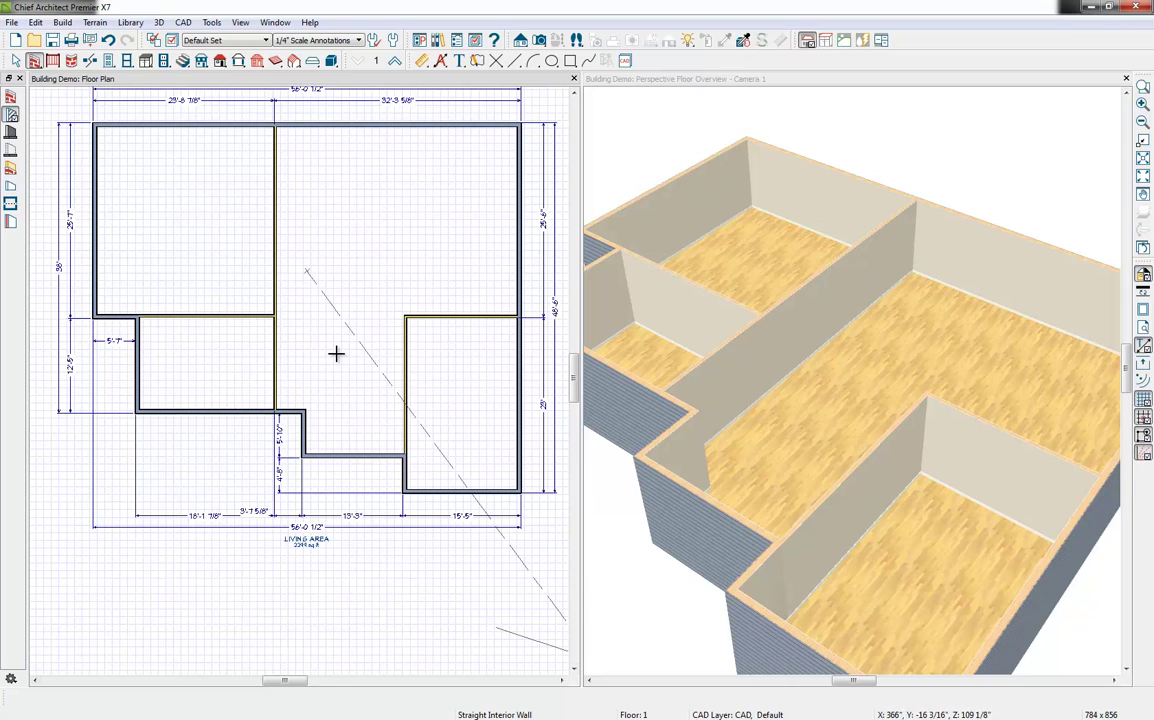
drag(377, 123, 276, 208)
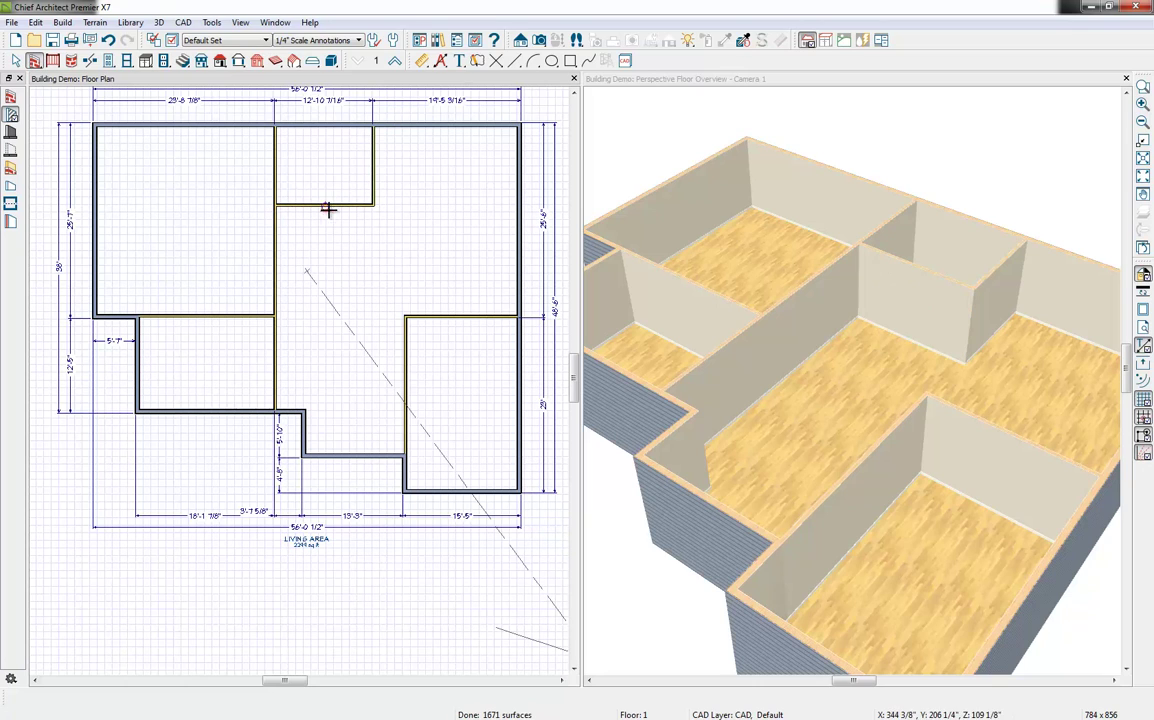
- Set the long interior wall's distance from the left exterior wall to 24'
middle_drag(348, 176, 353, 191)
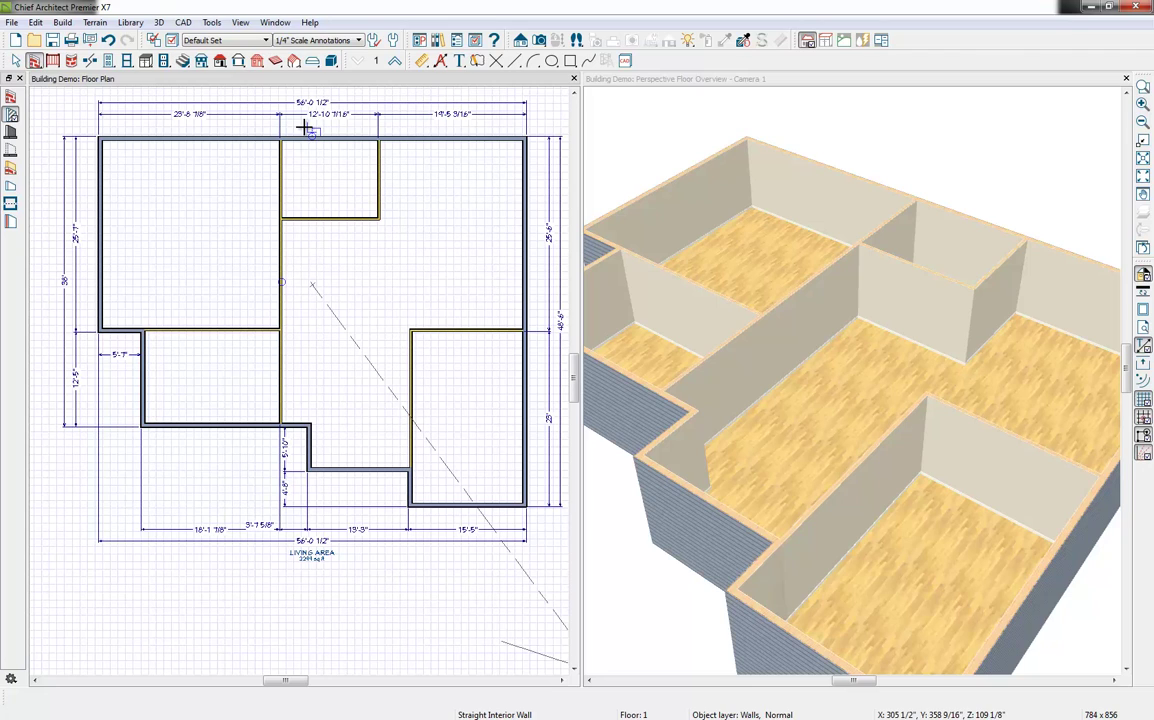
click(281, 163)
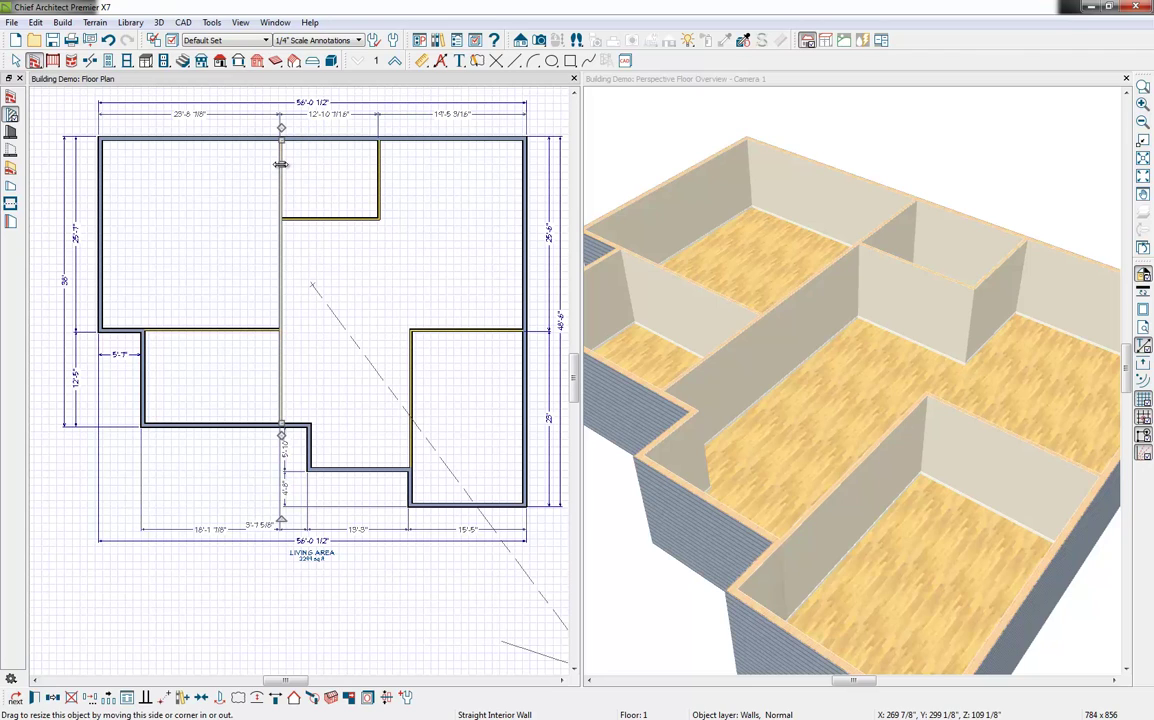
click(197, 120)
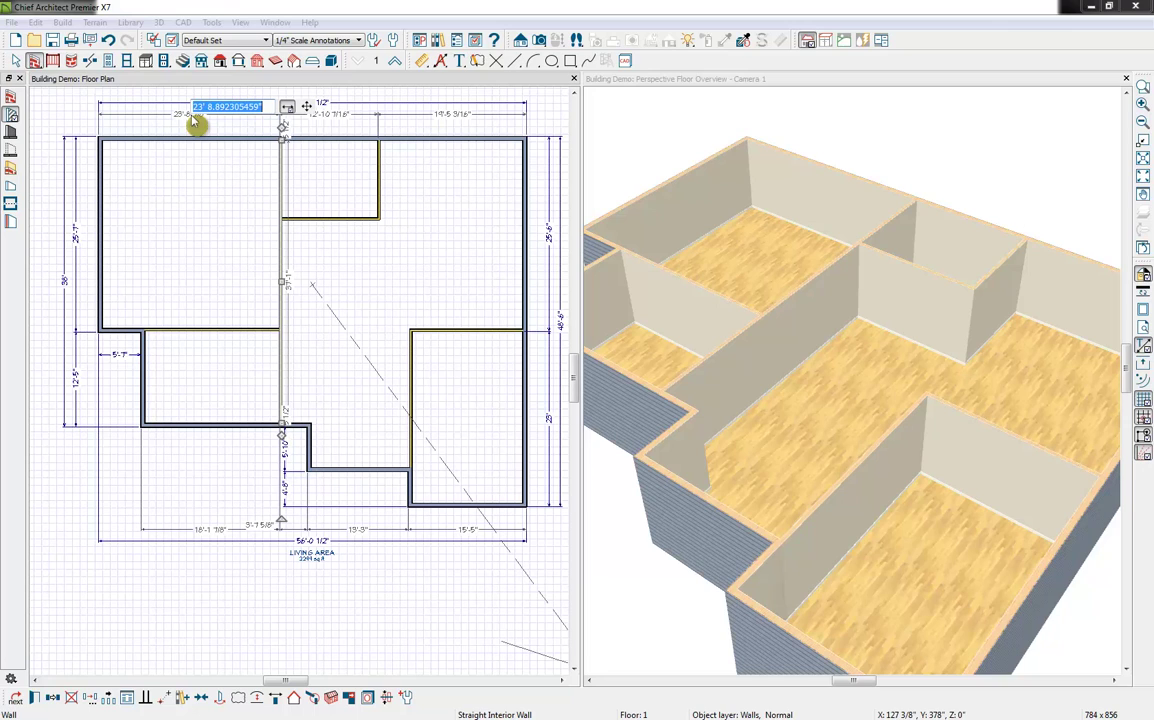
text(24)
key(Return)
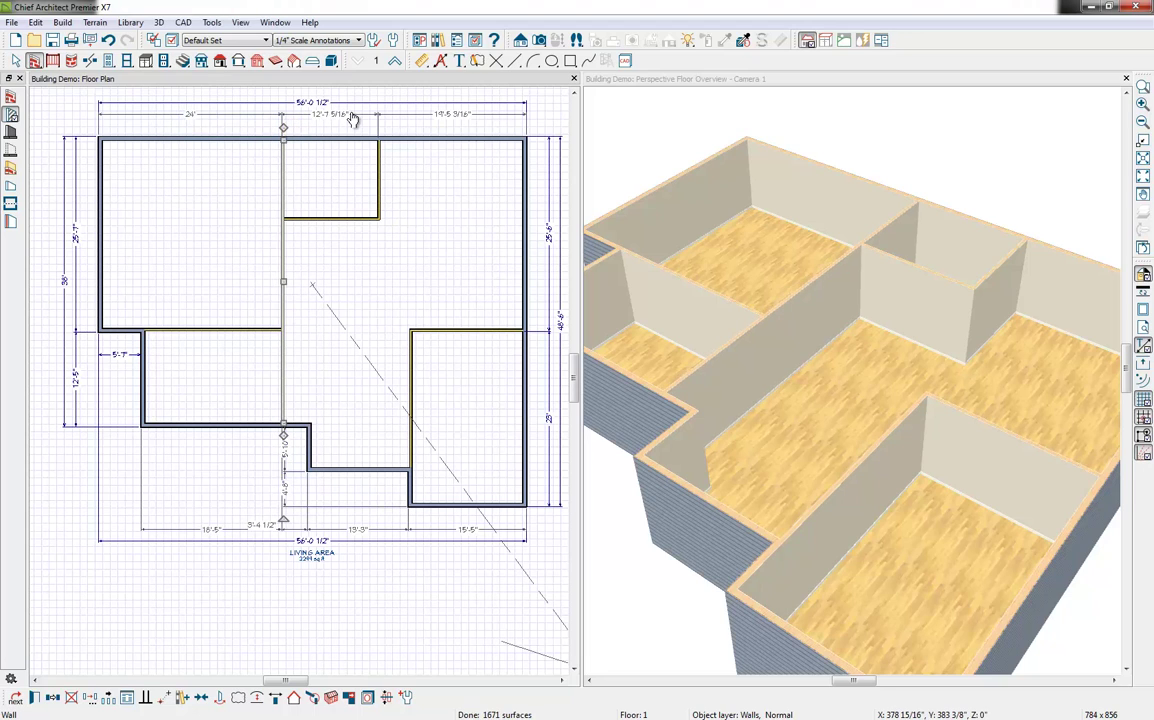
- Add interior dimensions across the width and depth of the small rear middle room
click(424, 63)
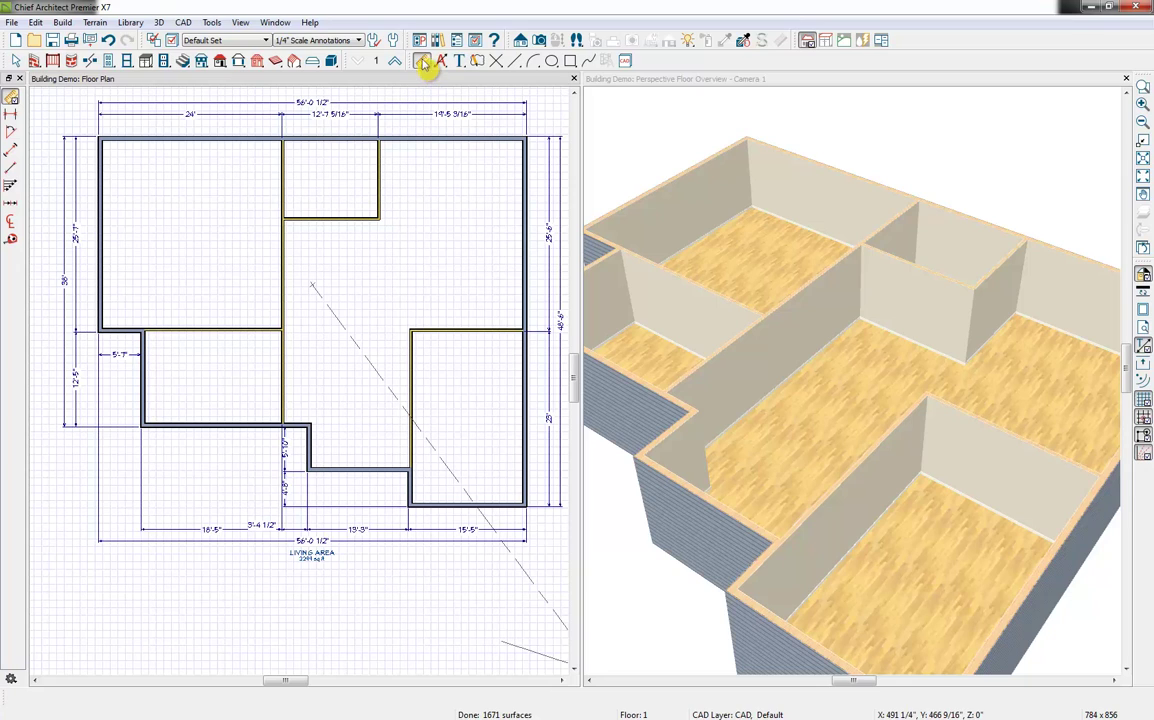
click(11, 152)
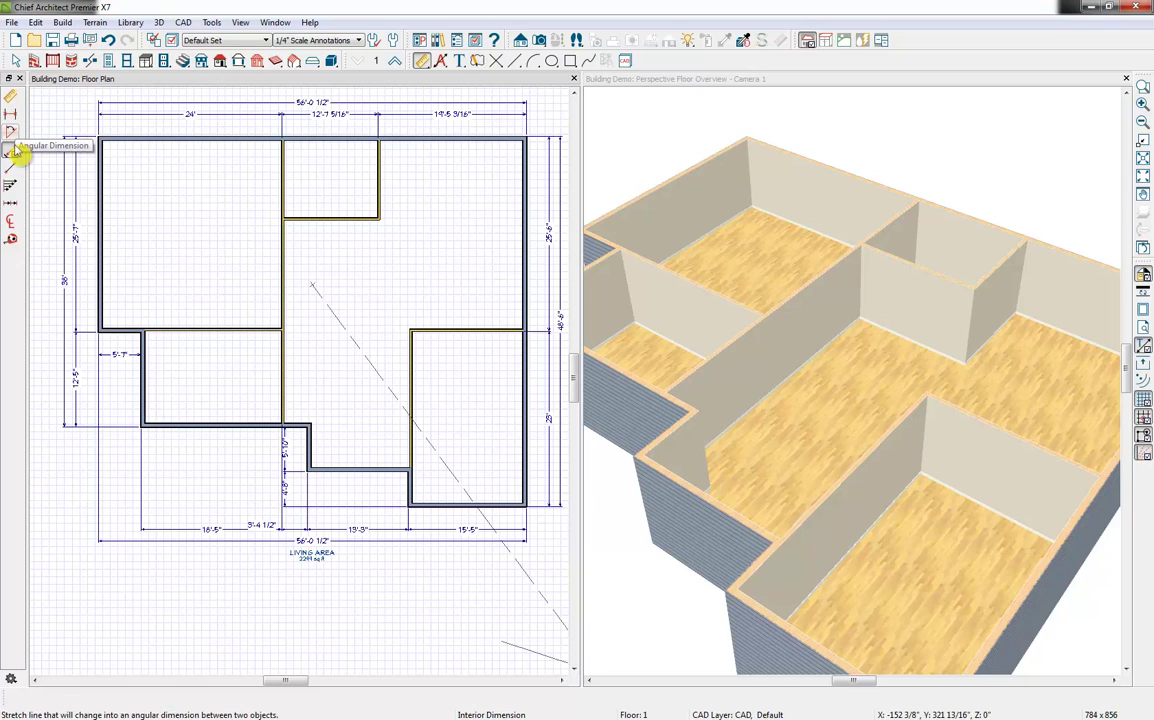
drag(280, 165, 362, 220)
- Set the interior depth of the small rear room to 11'-9" by moving its front wall
click(355, 218)
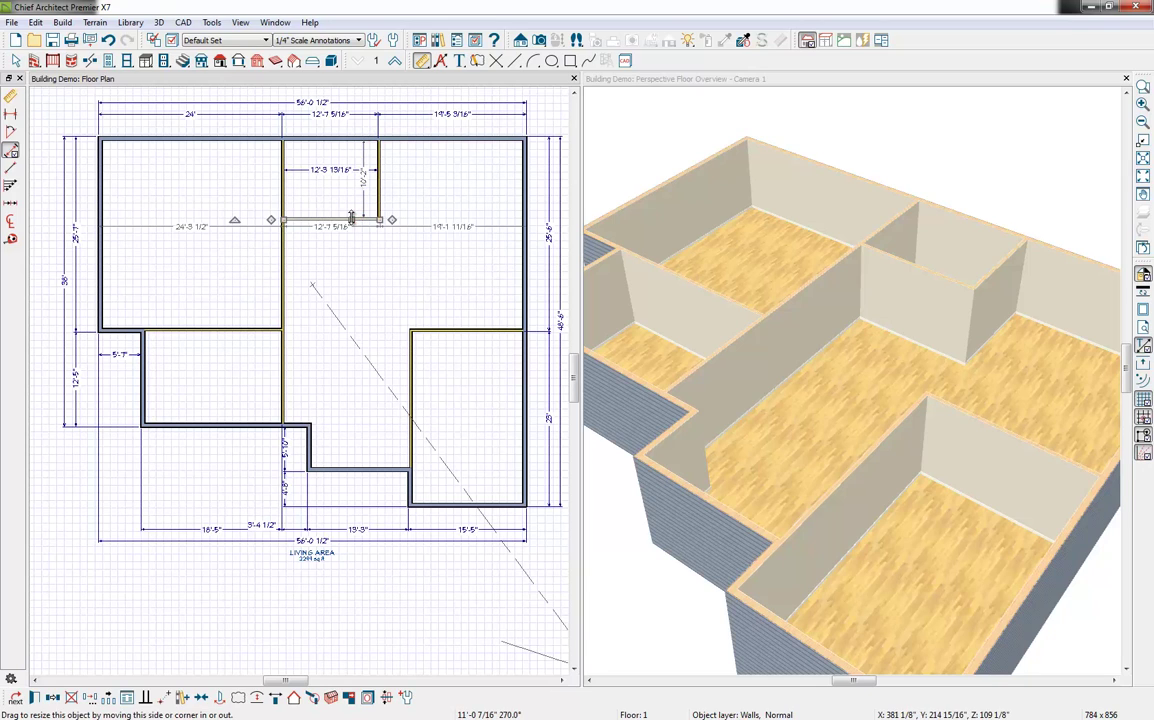
click(366, 190)
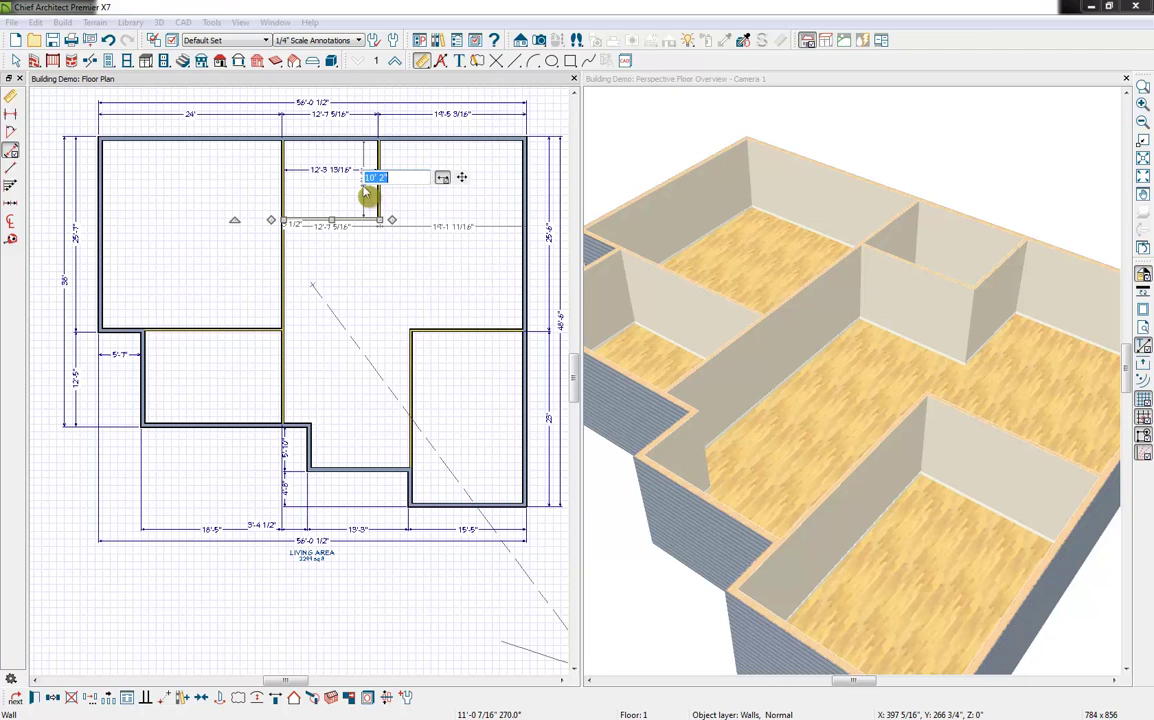
text(11'9)
key(Return)
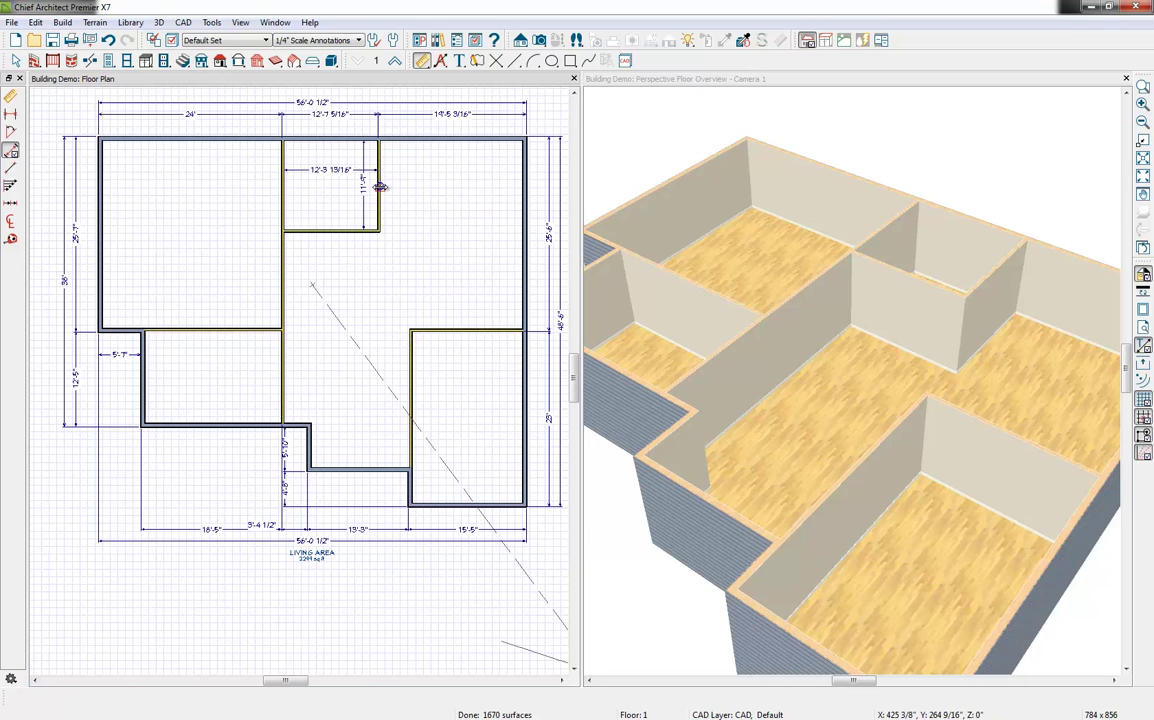
- Set the interior width of the small rear room to 9'-5" by moving its right wall
click(379, 185)
click(344, 174)
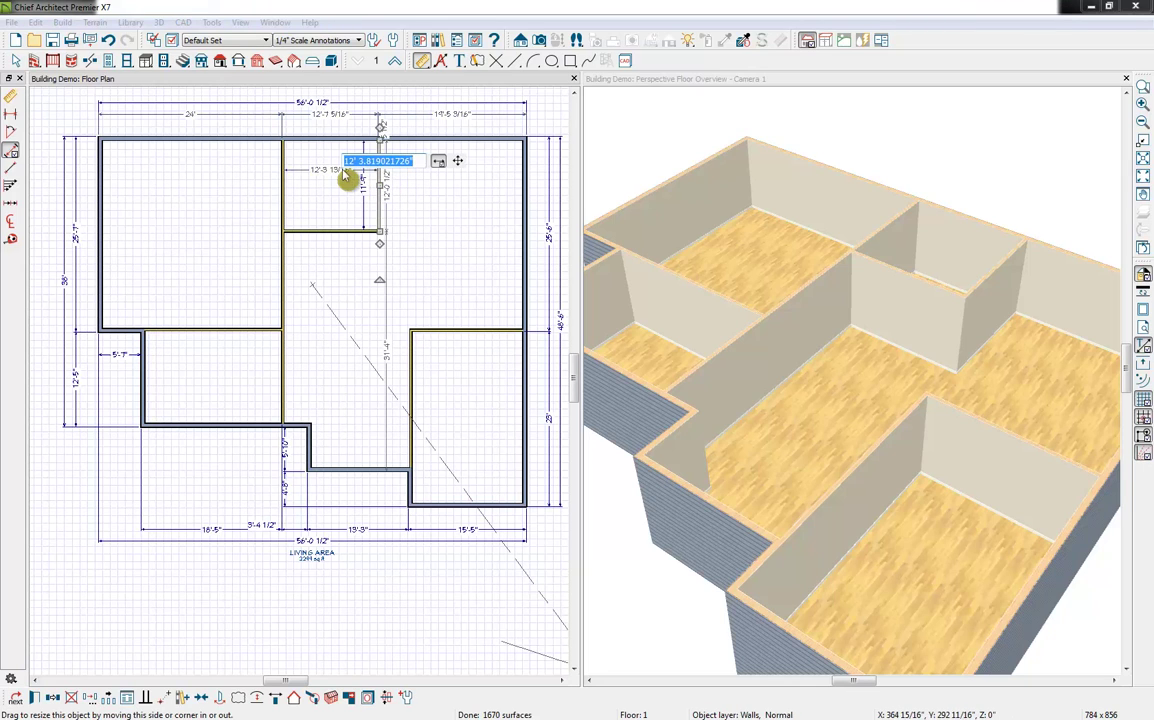
text(9'5)
key(Return)
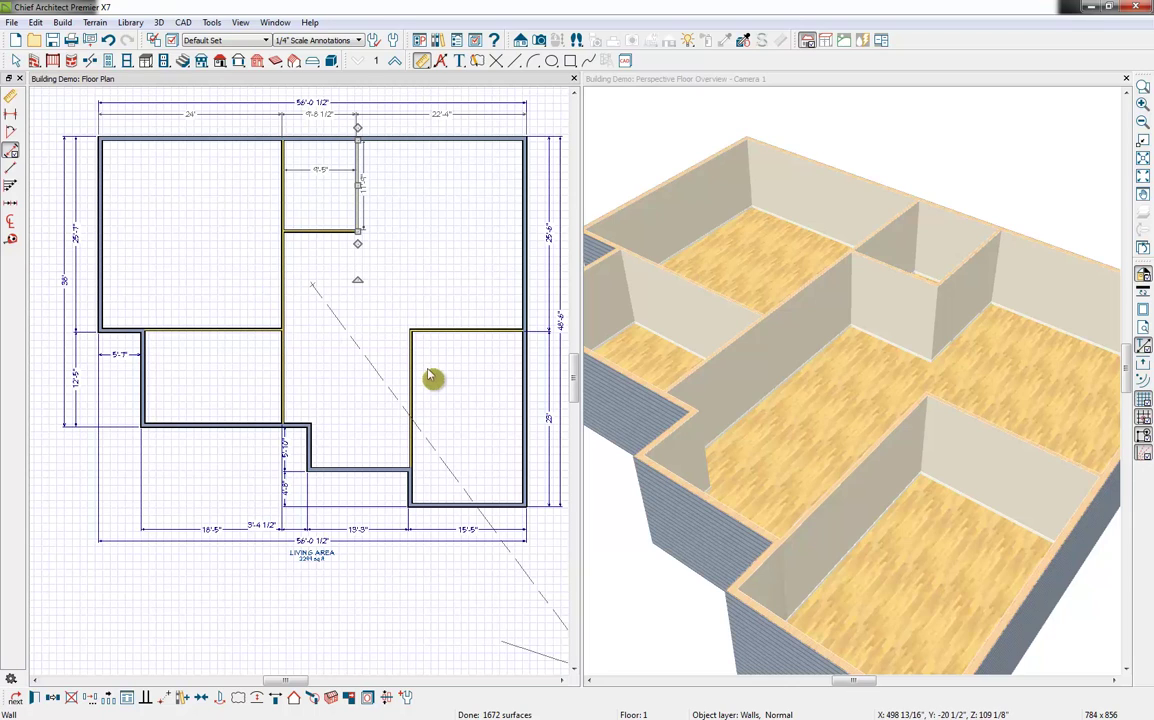
- Maximize the perspective floor overview and look down into the rooms from a steeper angle
double_click(733, 86)
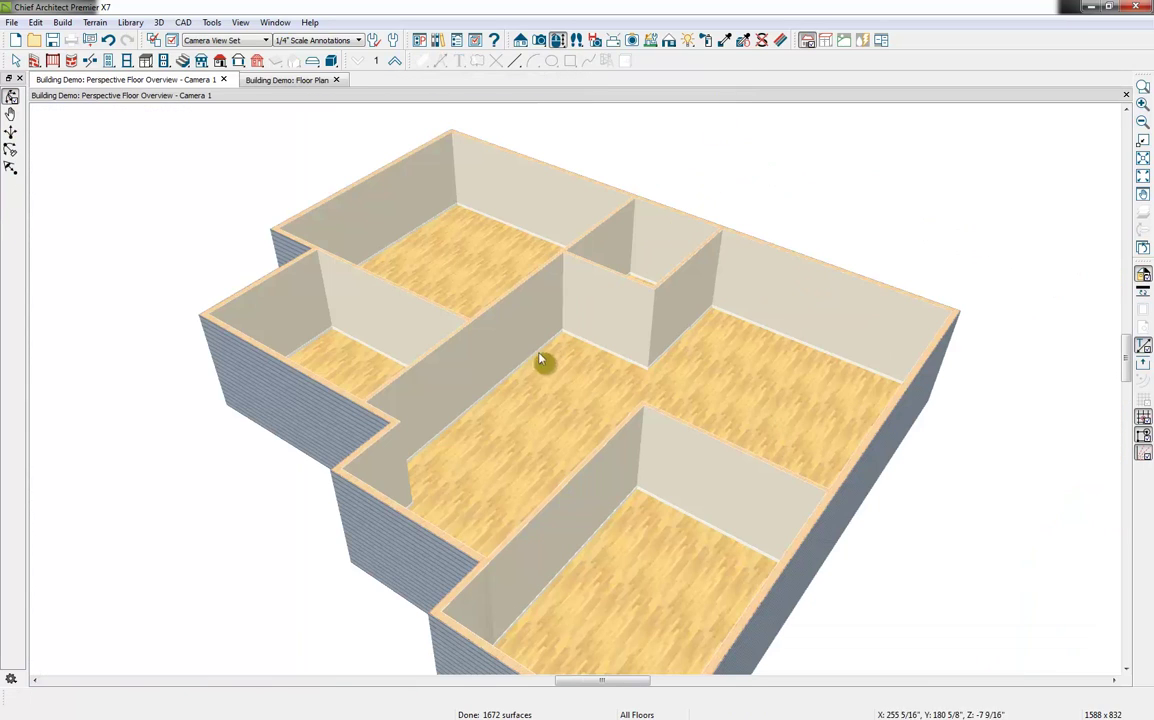
middle_drag(549, 419, 531, 359)
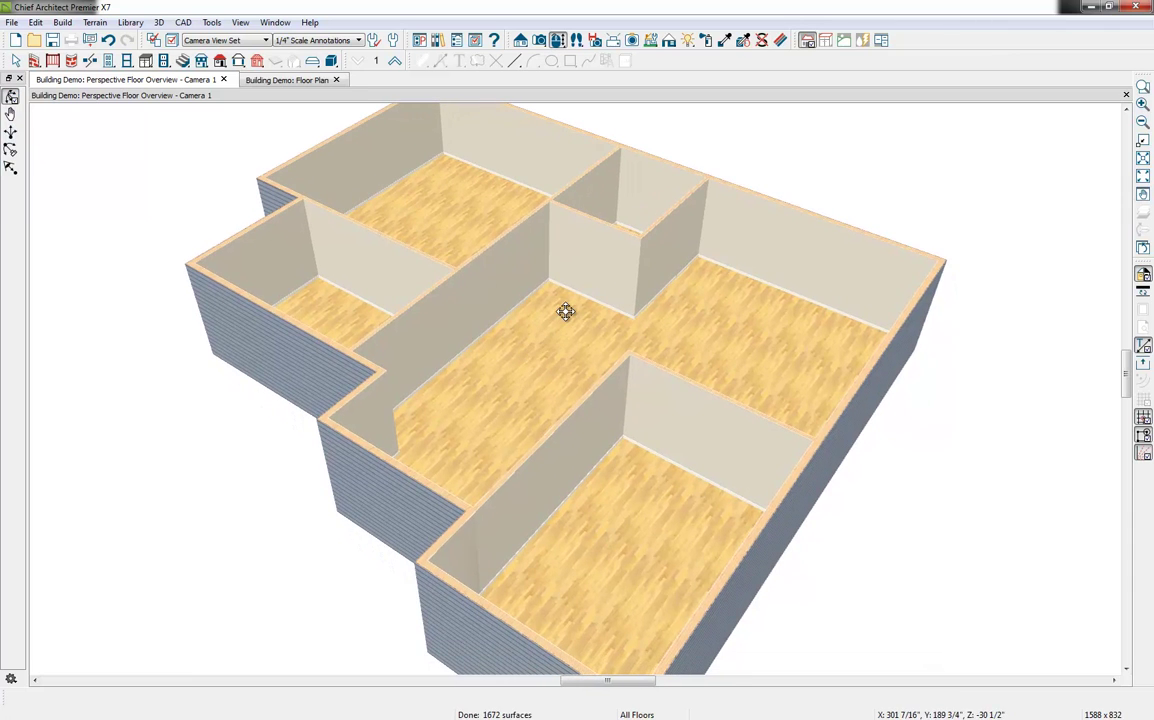
drag(566, 313, 561, 334)
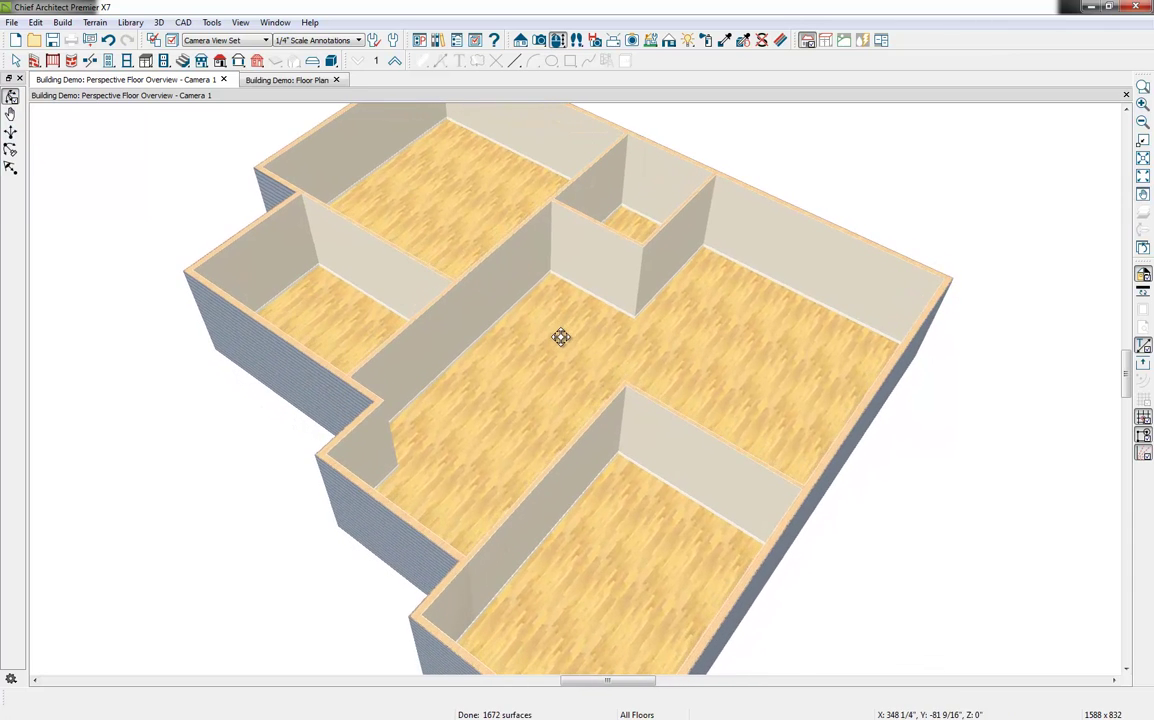
- Change the room type of the large rear left room to Garage in its specification
click(492, 224)
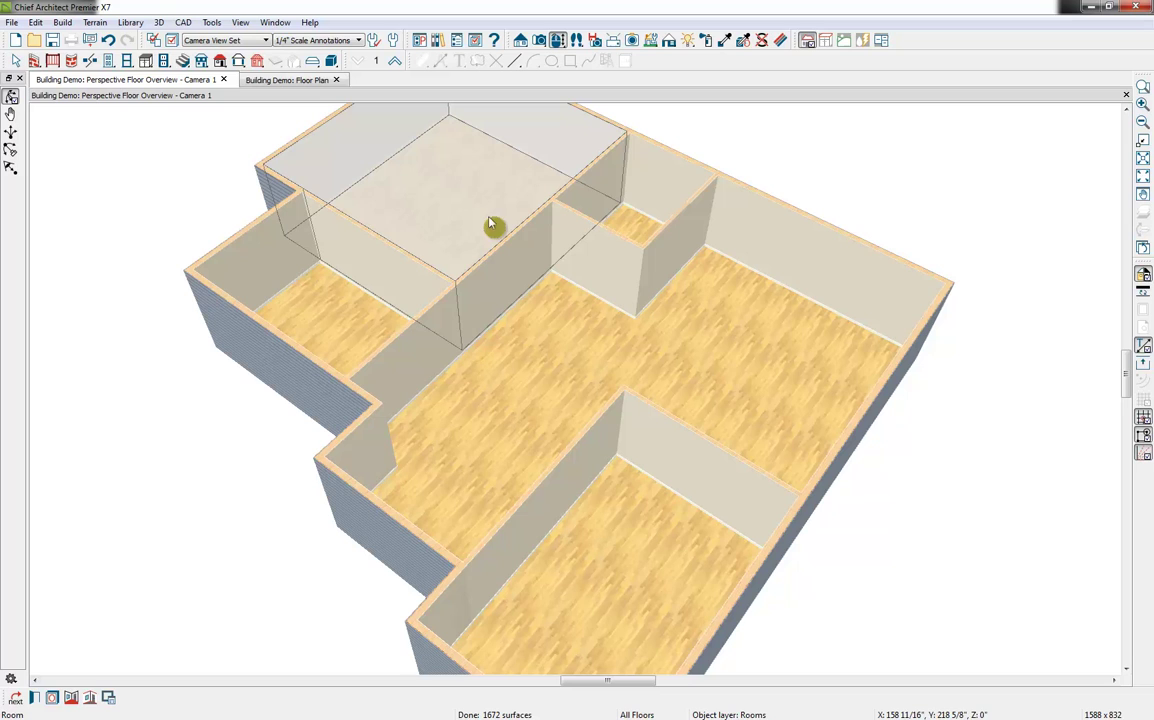
click(35, 698)
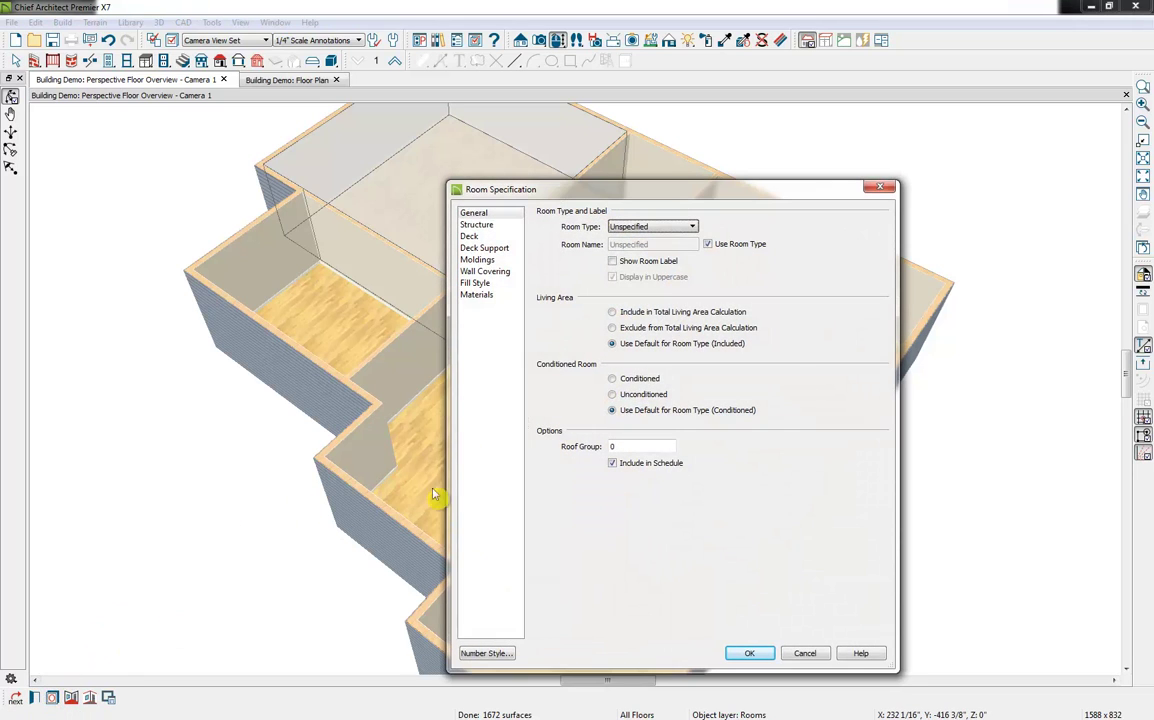
click(660, 229)
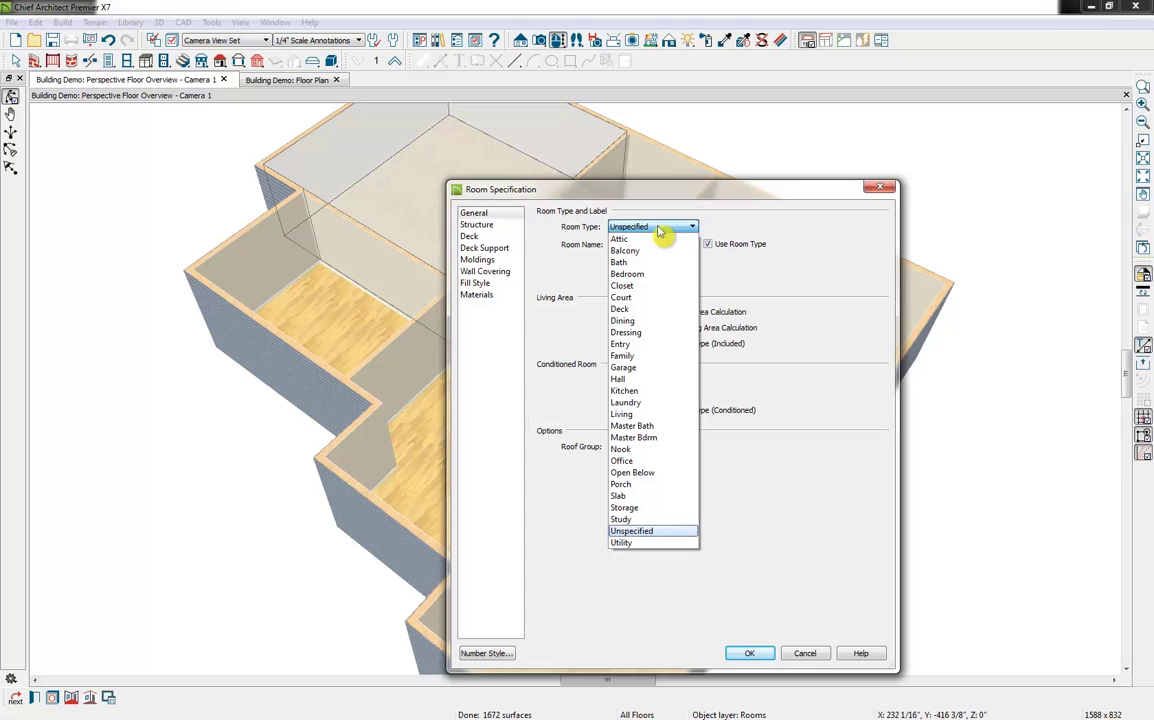
click(628, 369)
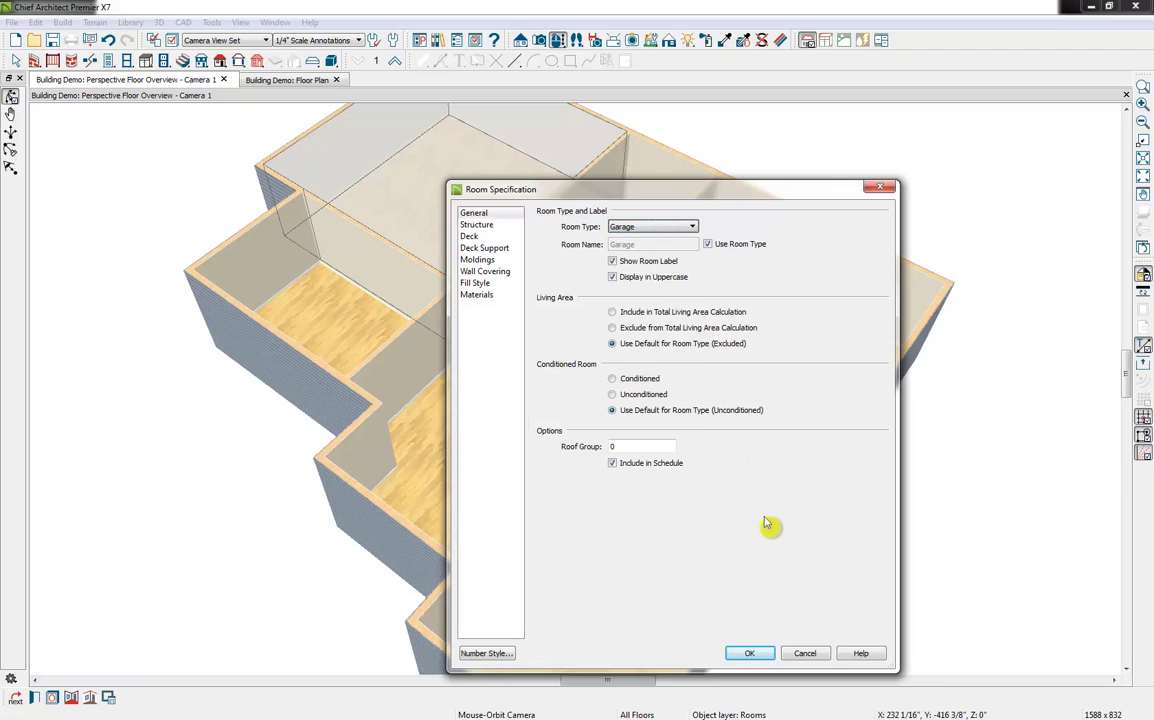
click(767, 652)
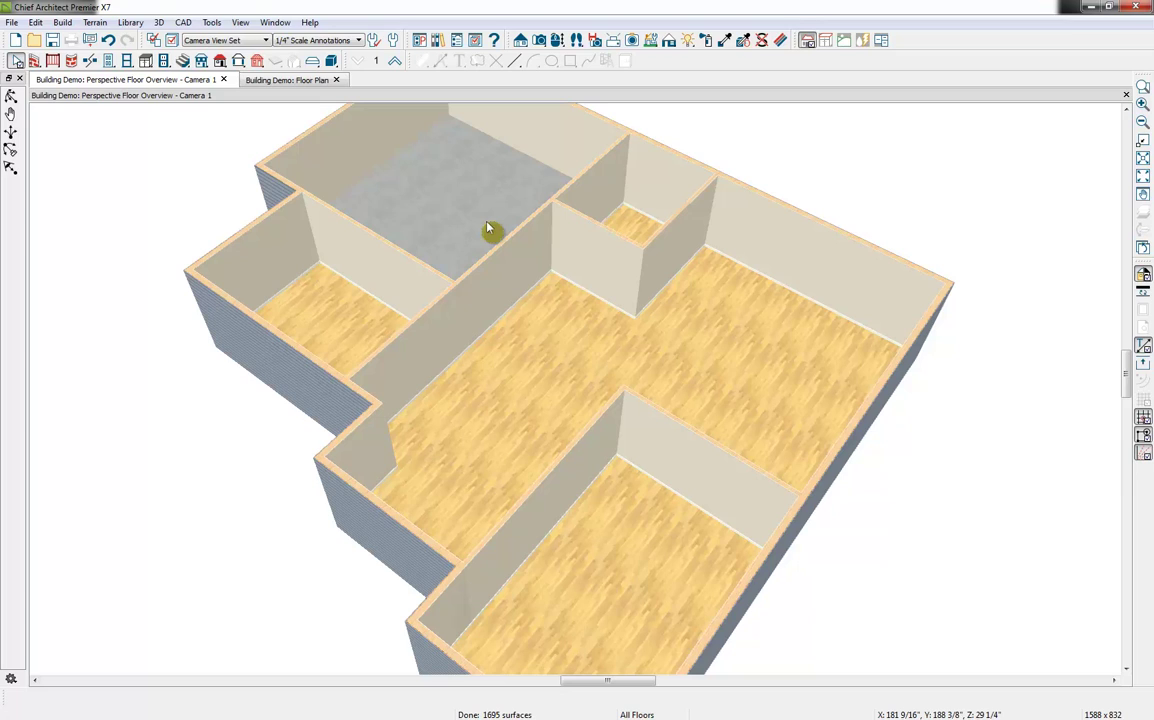
- Change the room type of the room in front of the garage to Laundry in its specification
click(369, 314)
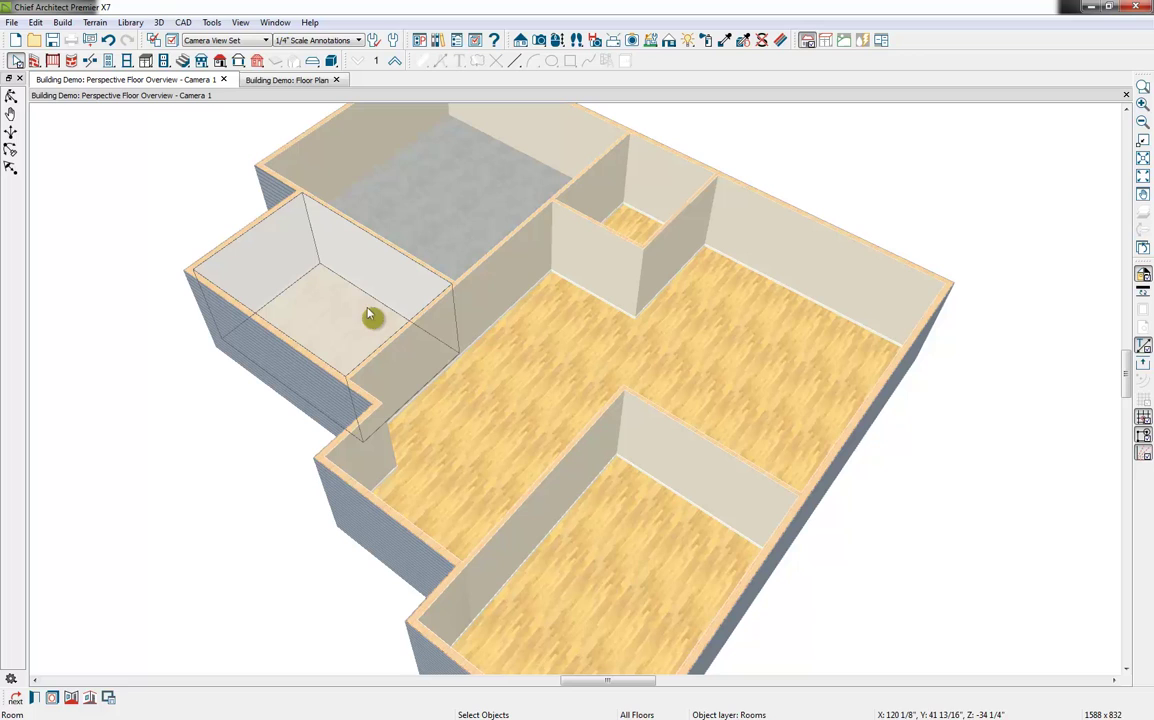
click(38, 699)
click(648, 231)
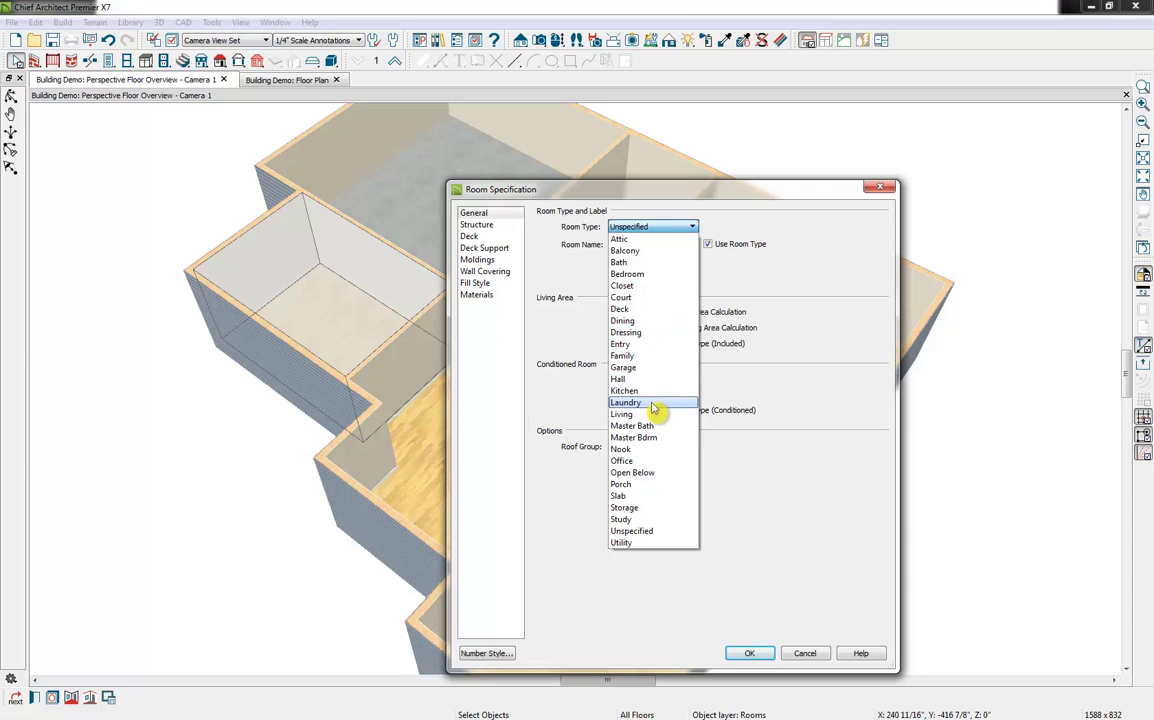
click(652, 404)
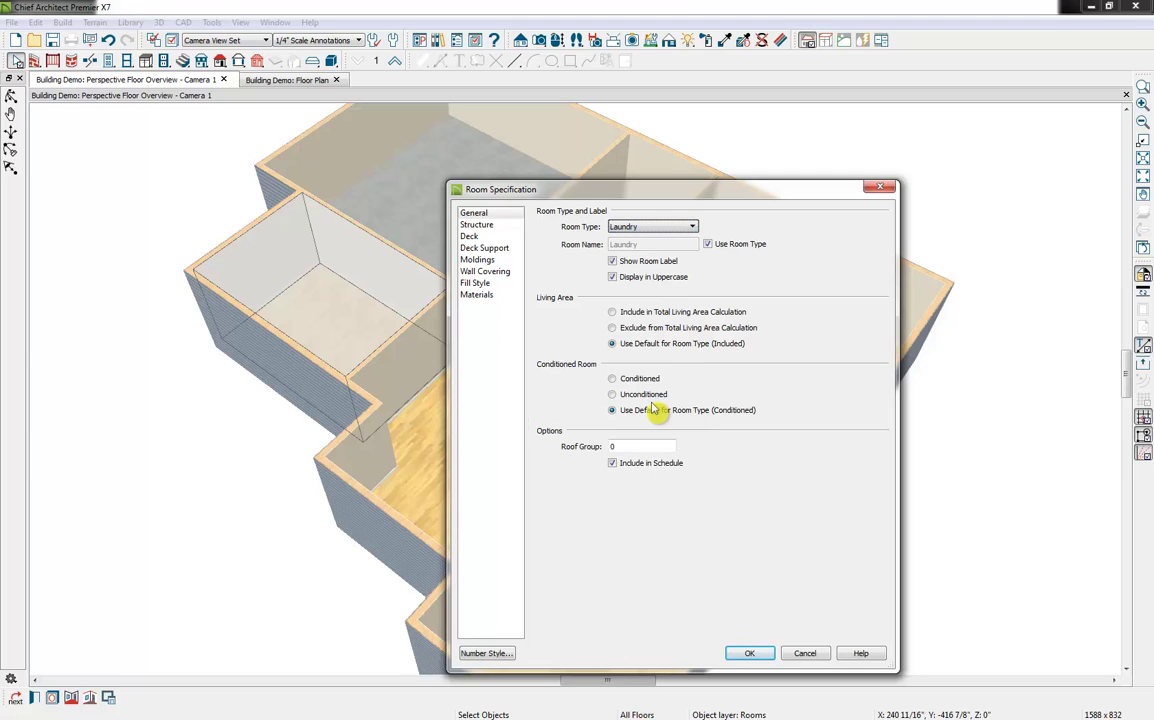
click(760, 656)
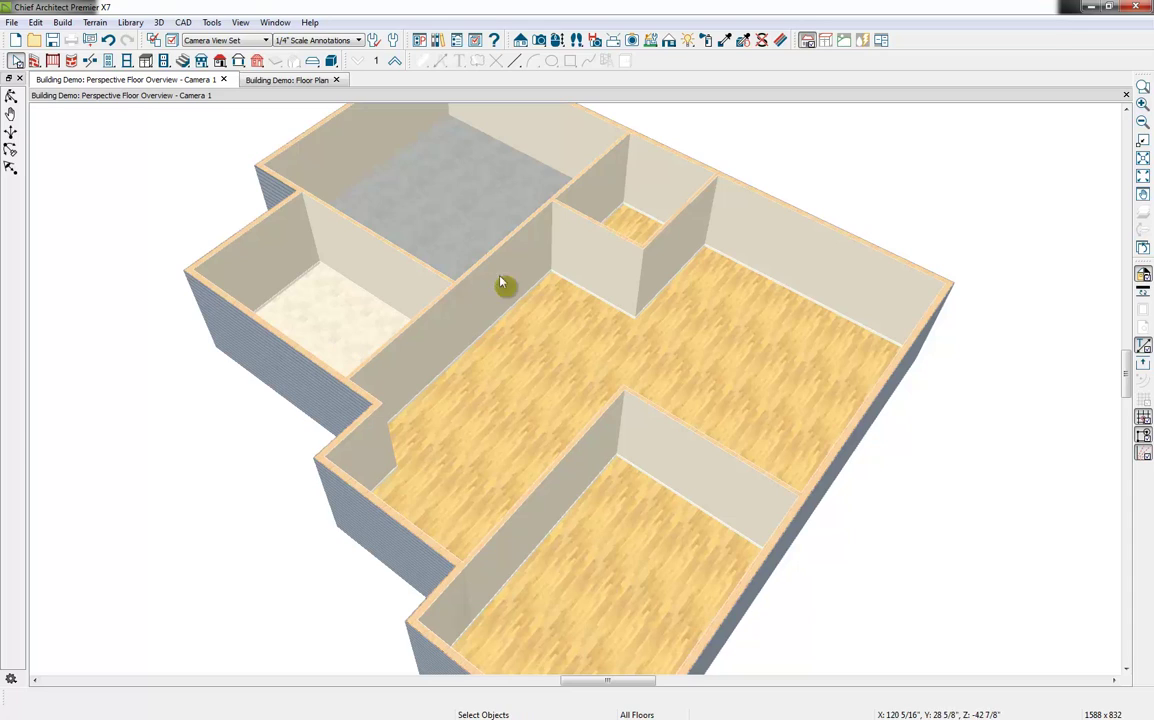
- Change the room type of the small rear room beside the garage to Office in its specification
click(647, 226)
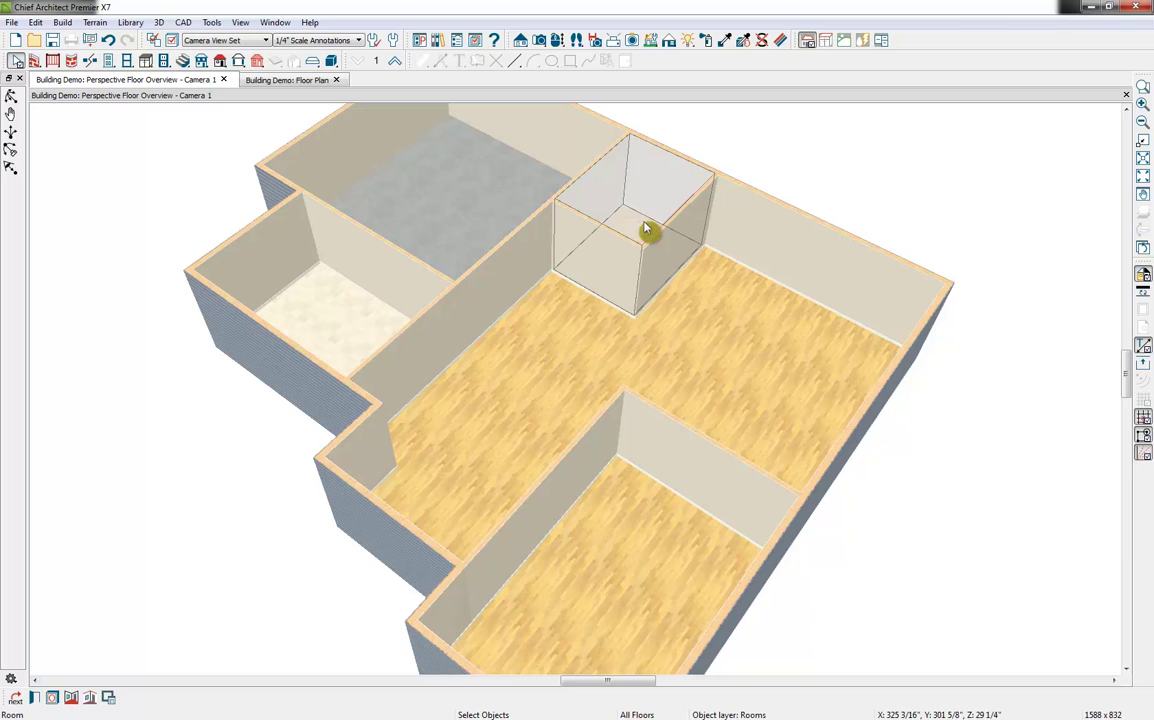
click(33, 697)
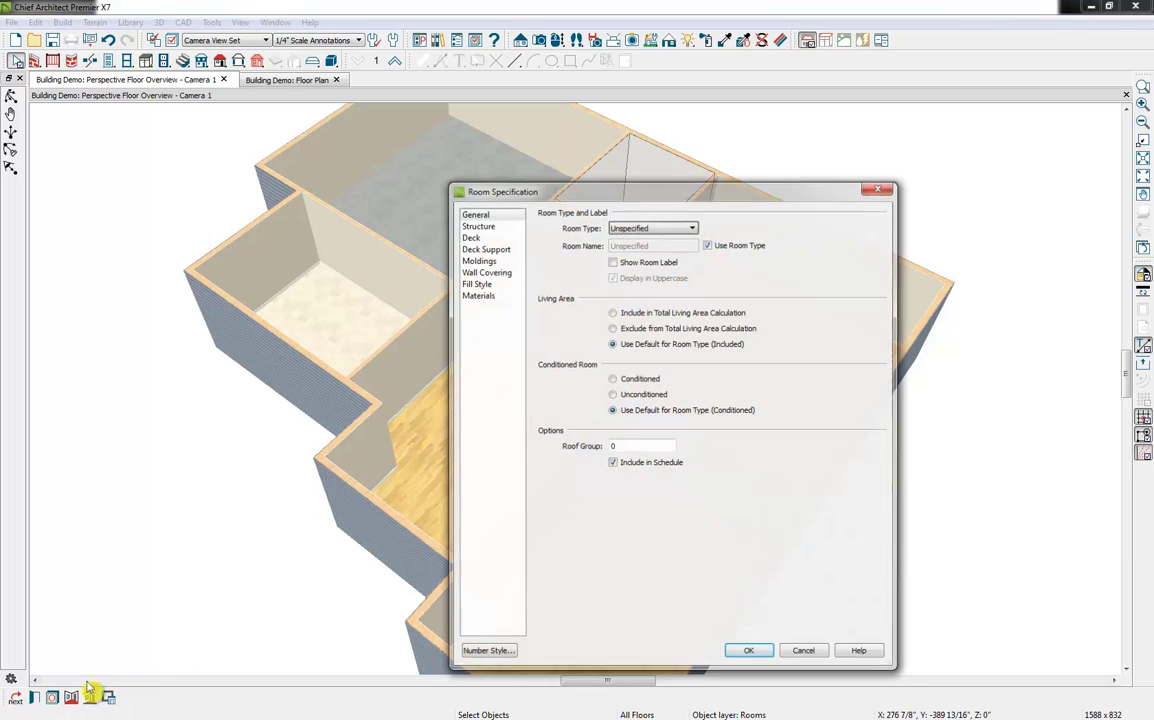
click(692, 228)
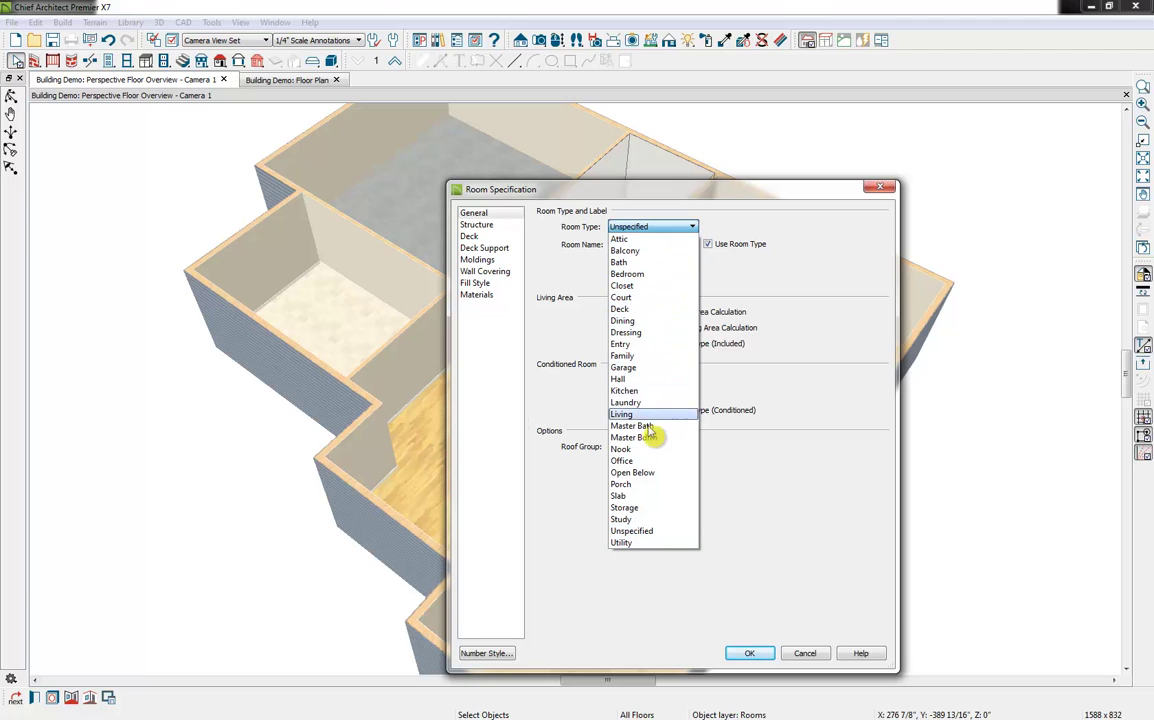
click(625, 461)
click(749, 653)
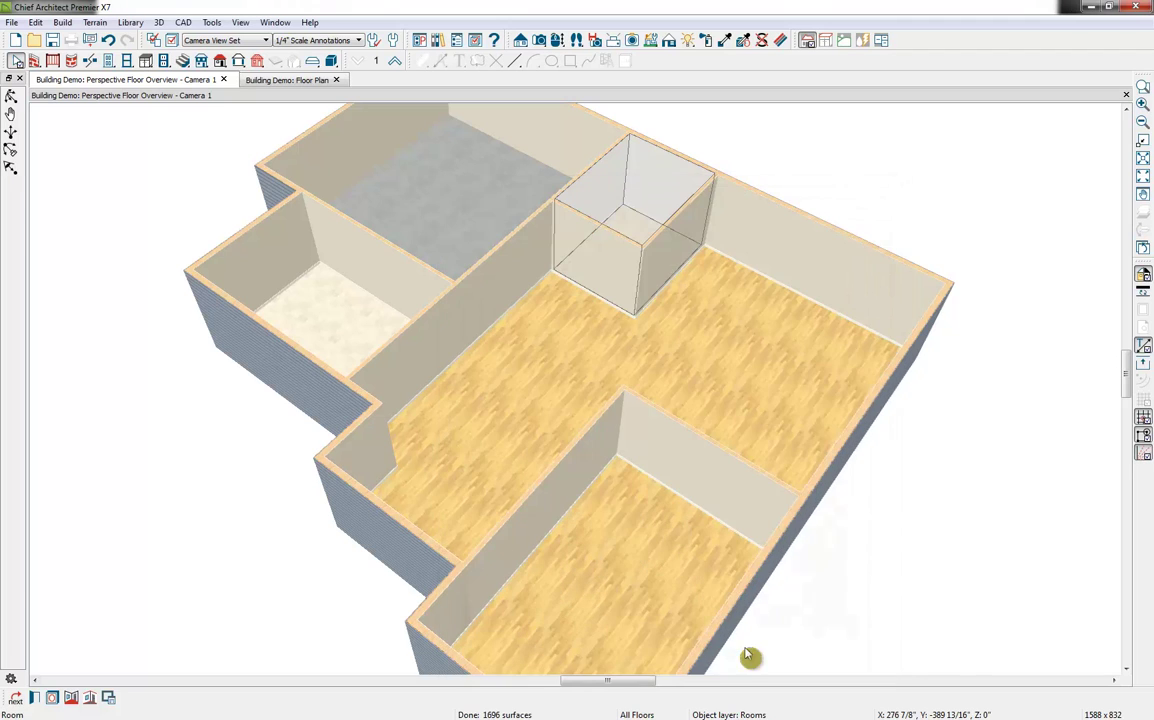
click(933, 450)
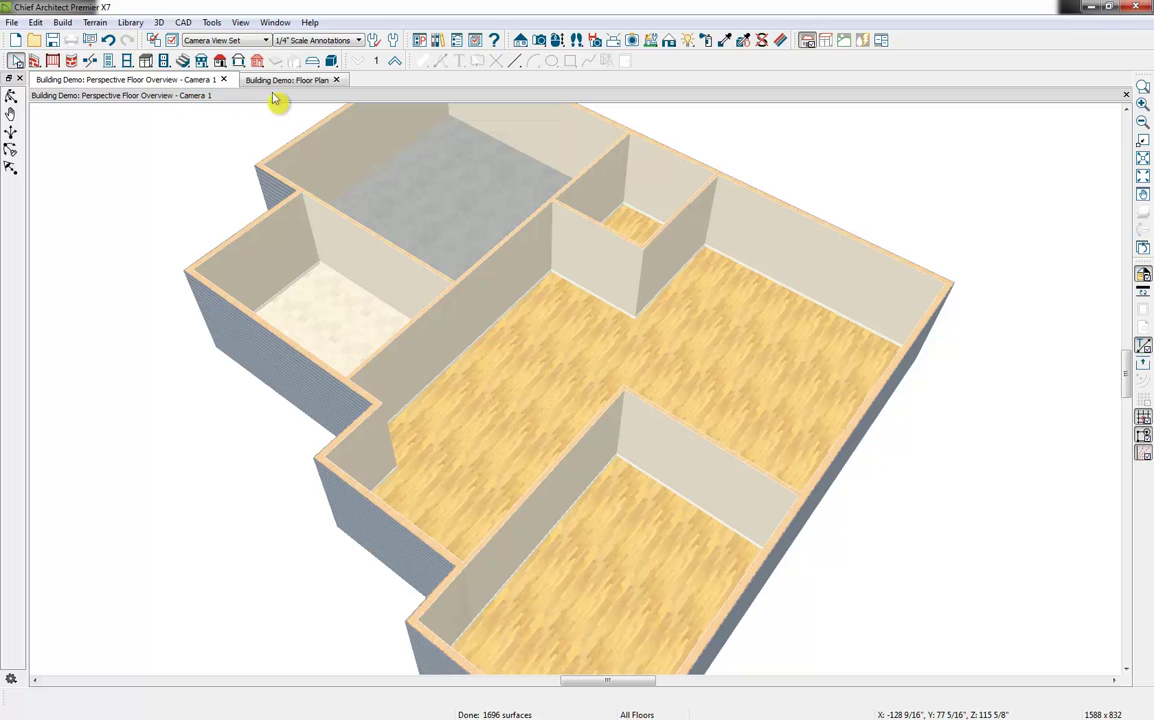
- Tile the floor plan side by side with the perspective floor overview
drag(280, 82, 137, 144)
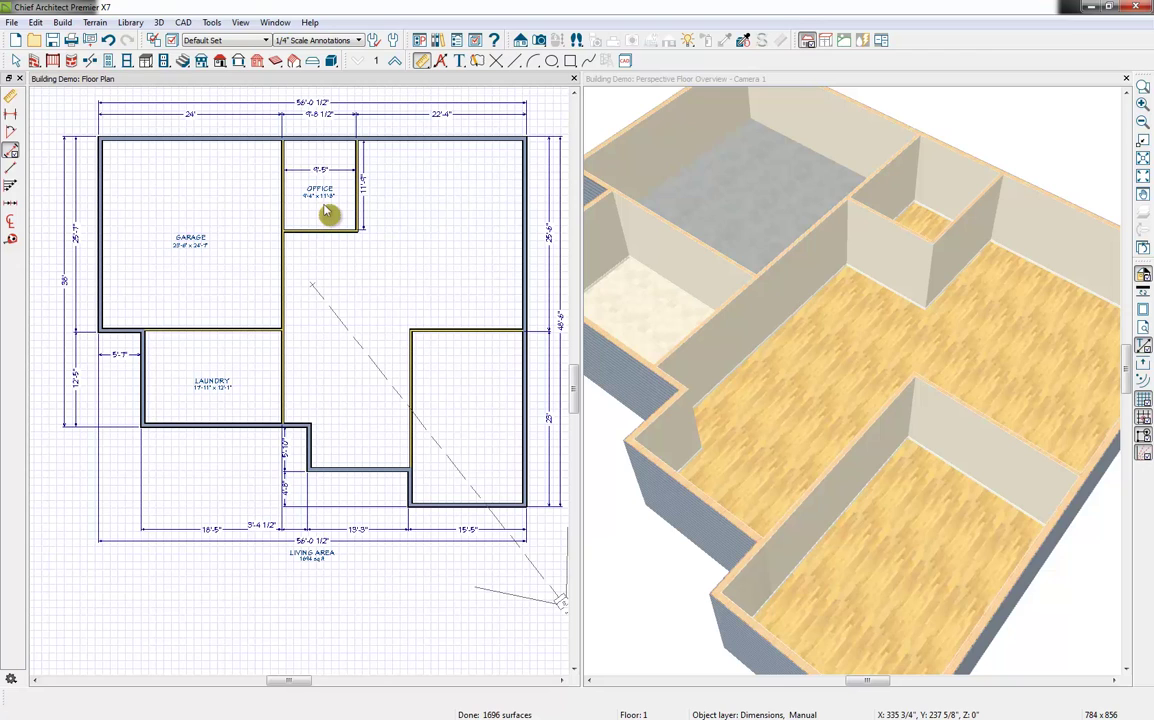
scroll(325, 211, up, 1)
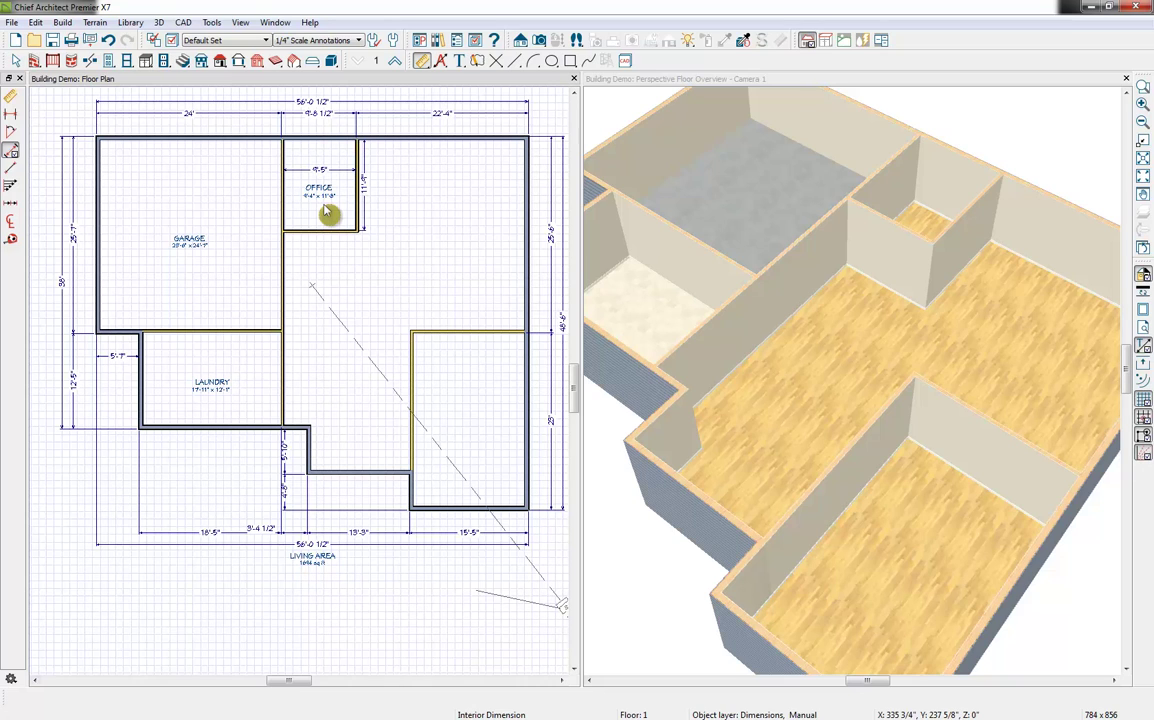
scroll(325, 211, down, 1)
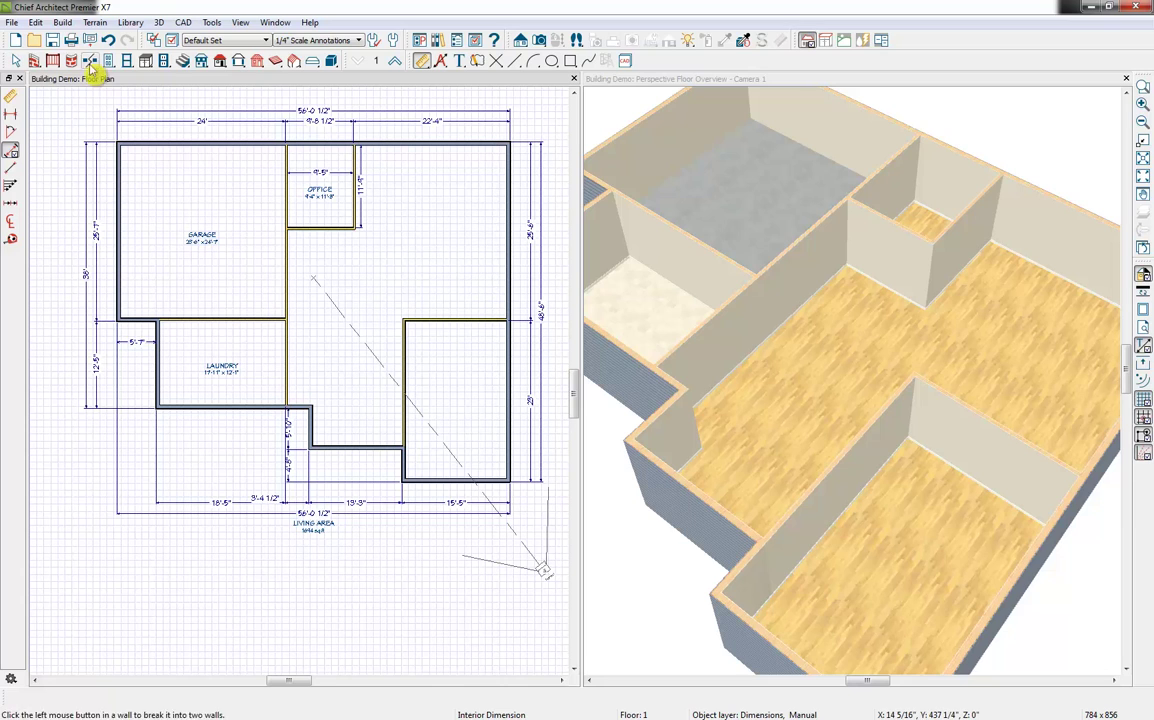
- Delete all manual and automatic dimensions on all floors, turning off Auto Refresh Dimensions
click(38, 24)
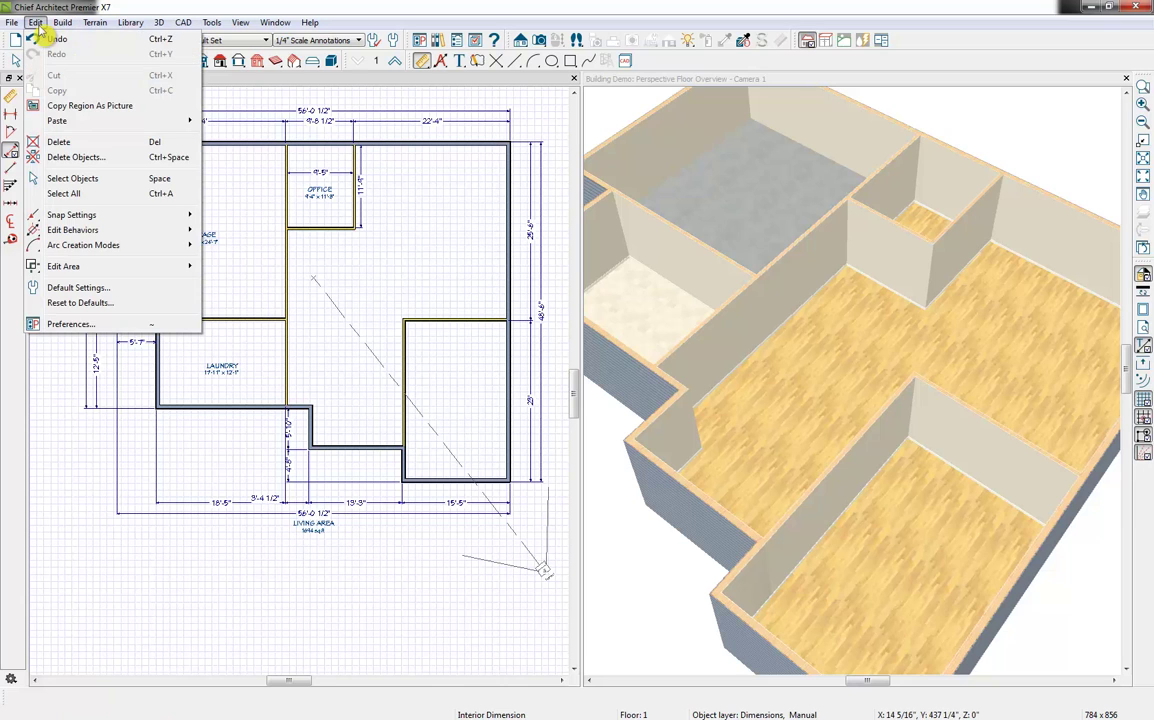
click(62, 158)
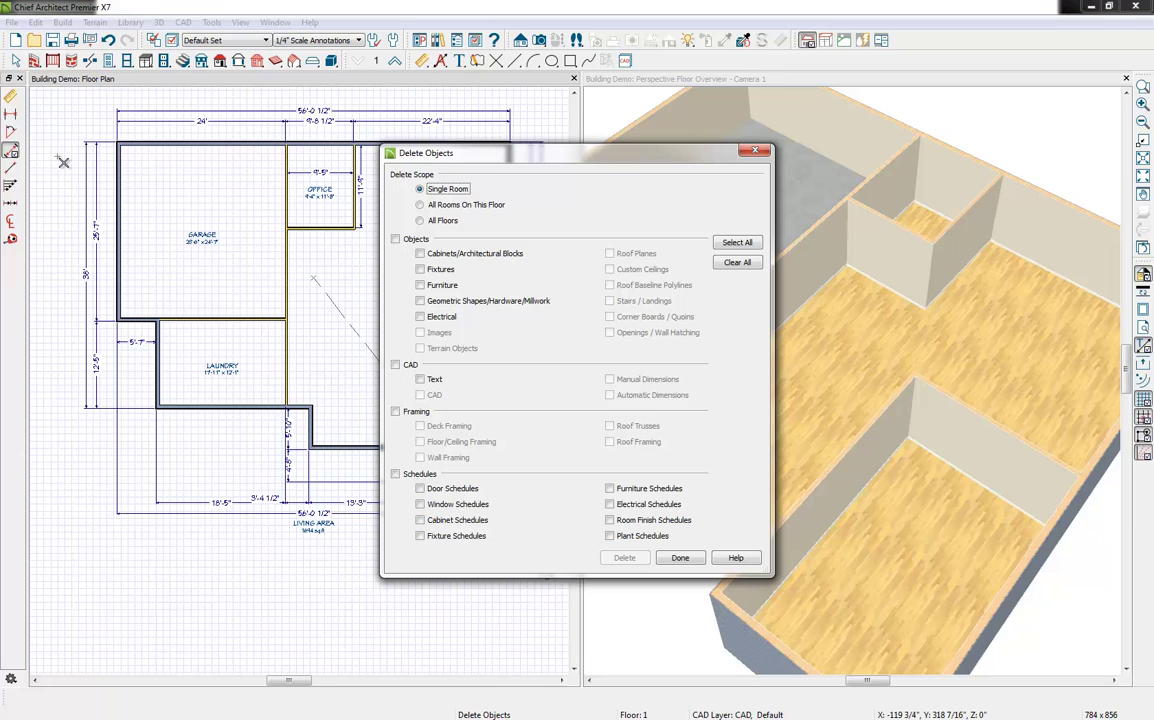
click(440, 220)
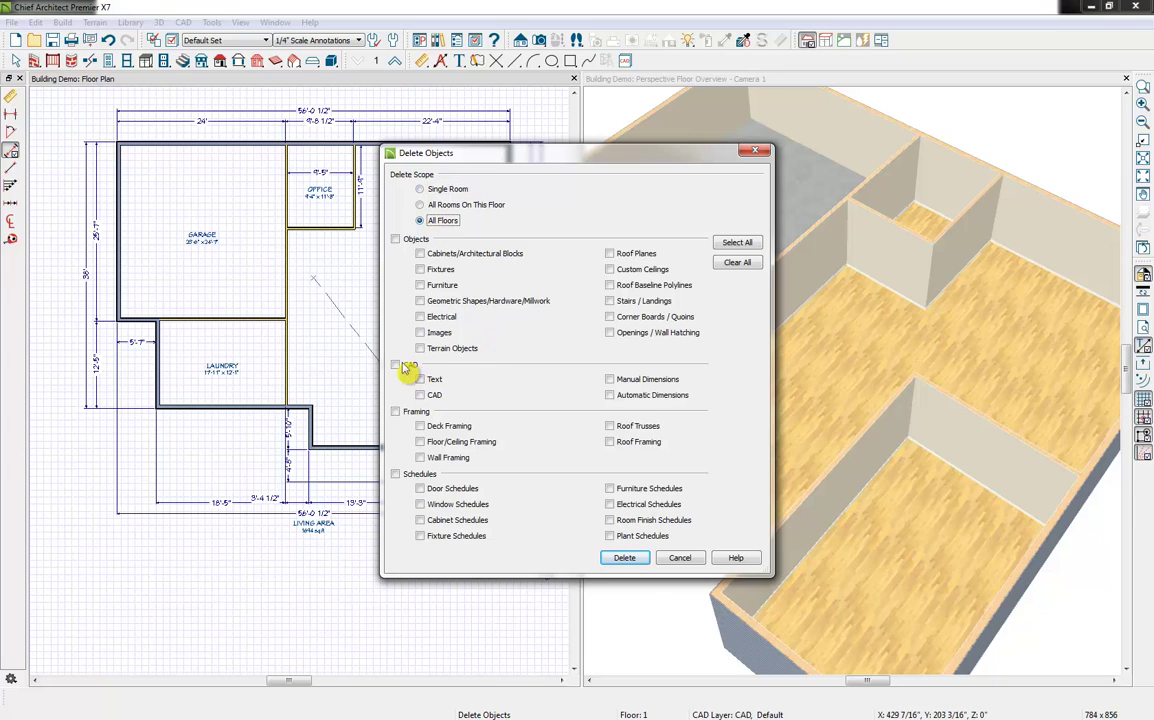
click(674, 397)
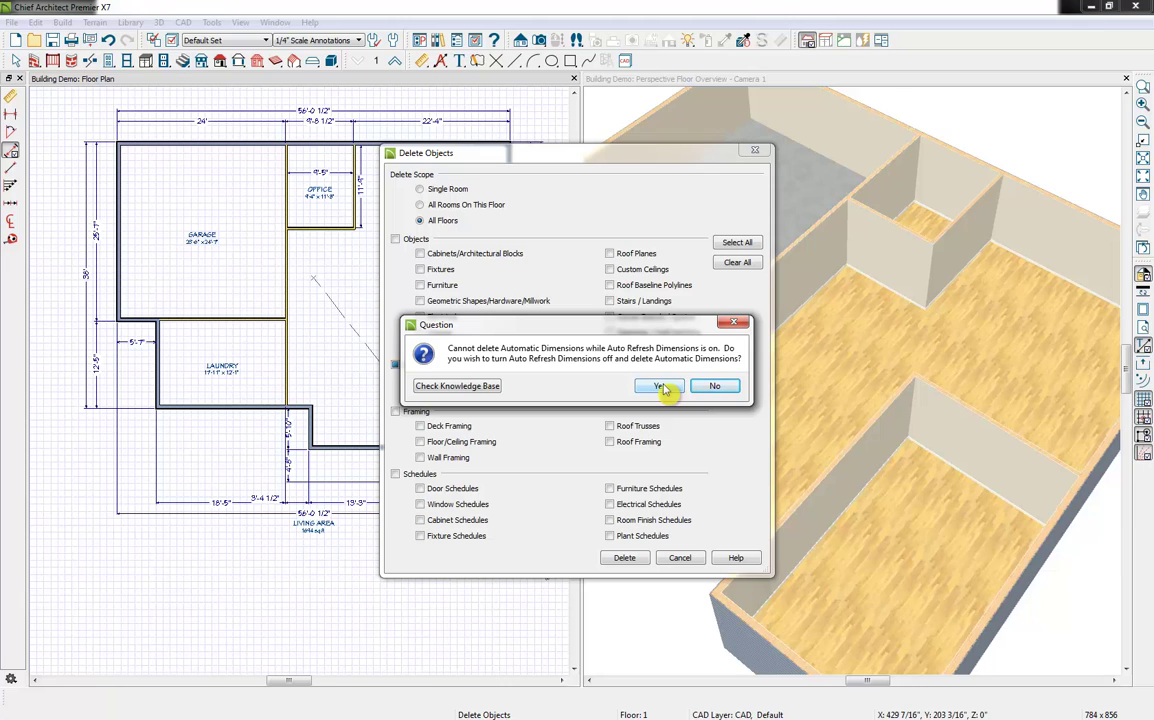
click(660, 387)
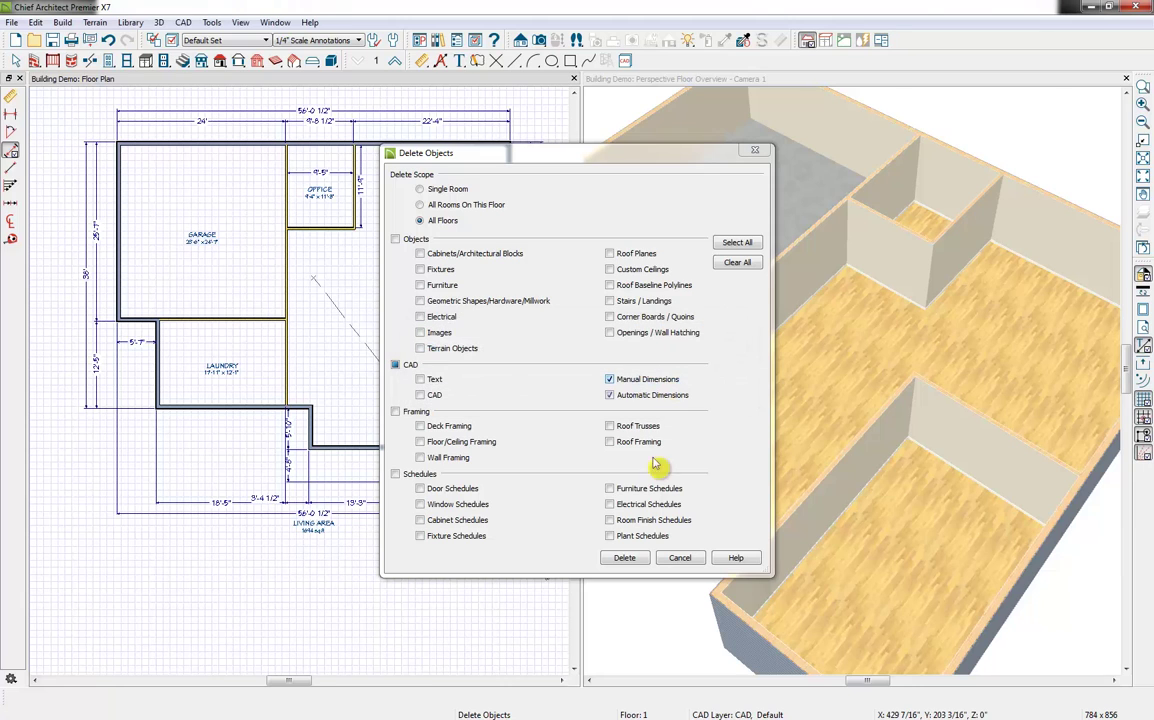
click(624, 558)
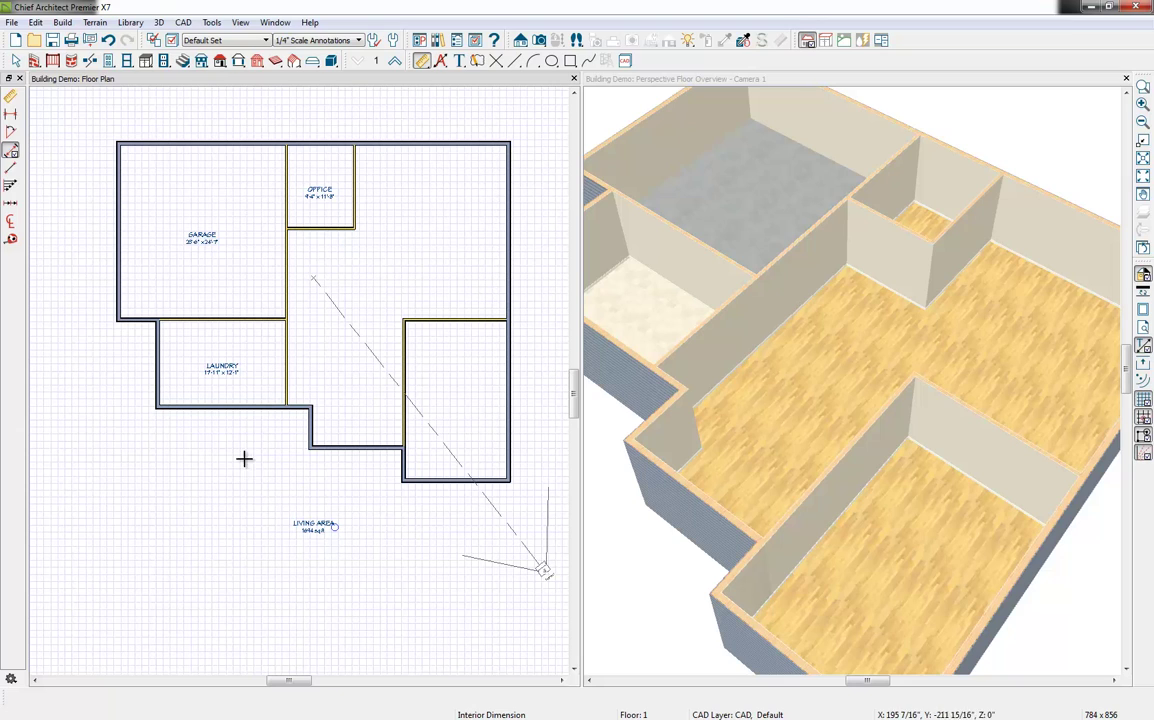
- Orbit the perspective overview down to a low view of the front exterior walls and widen it relative to the floor plan
click(765, 92)
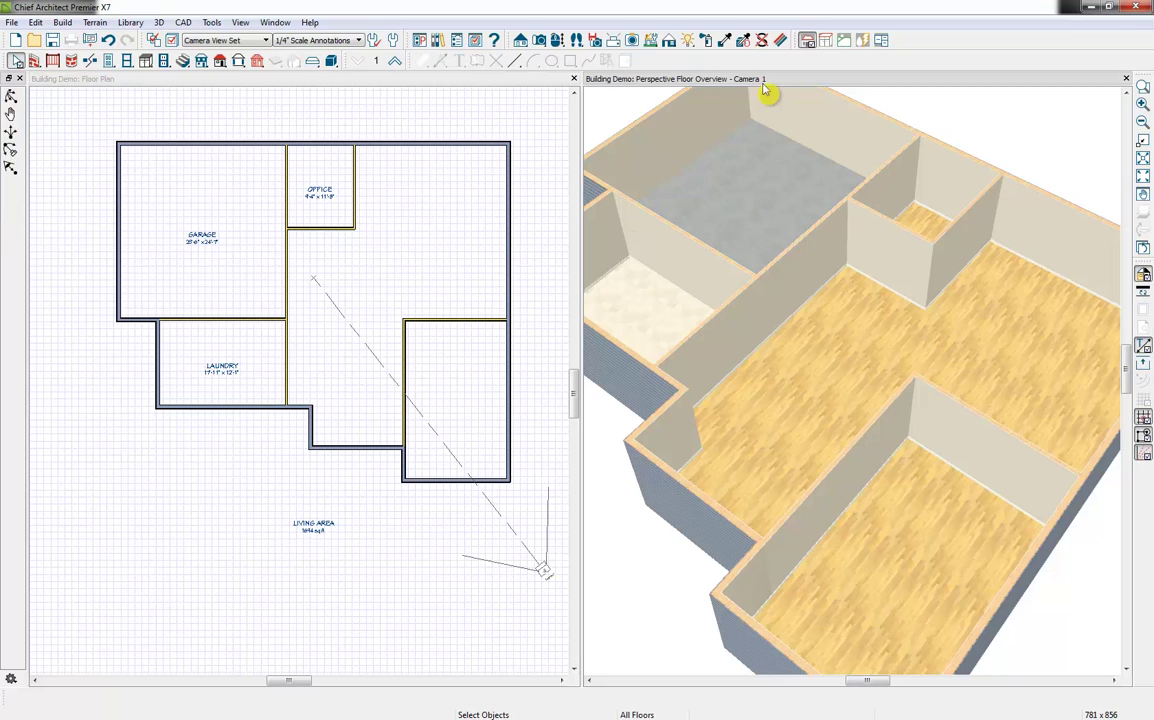
click(772, 334)
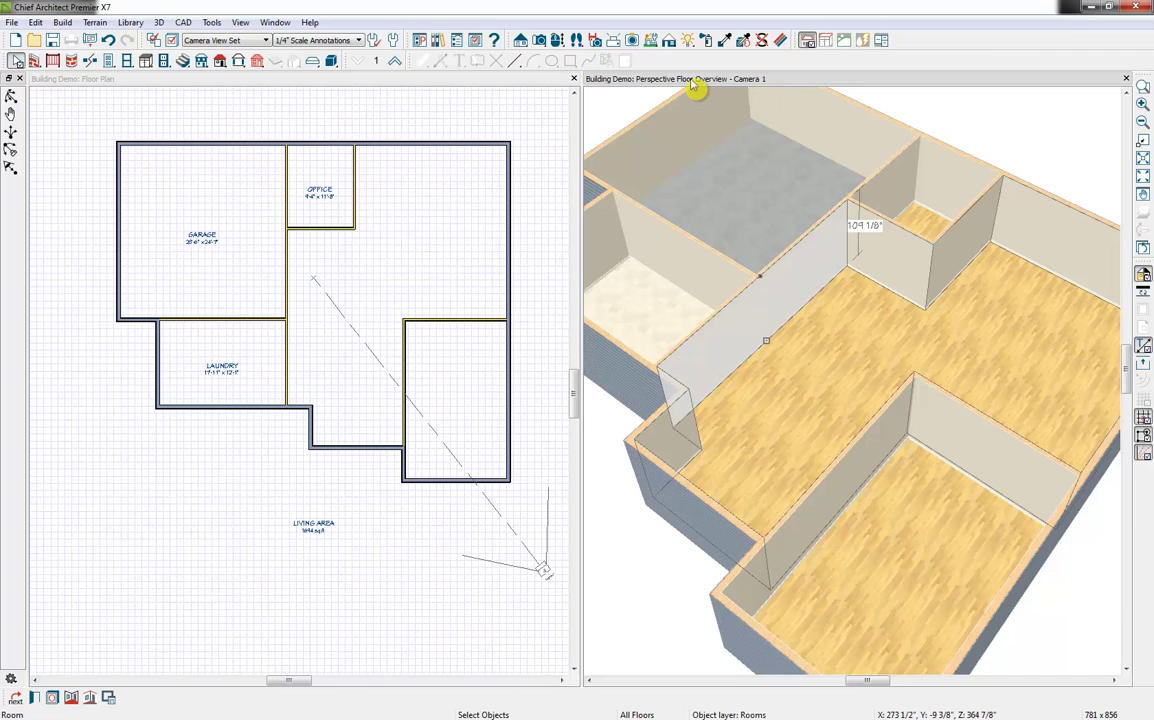
click(558, 42)
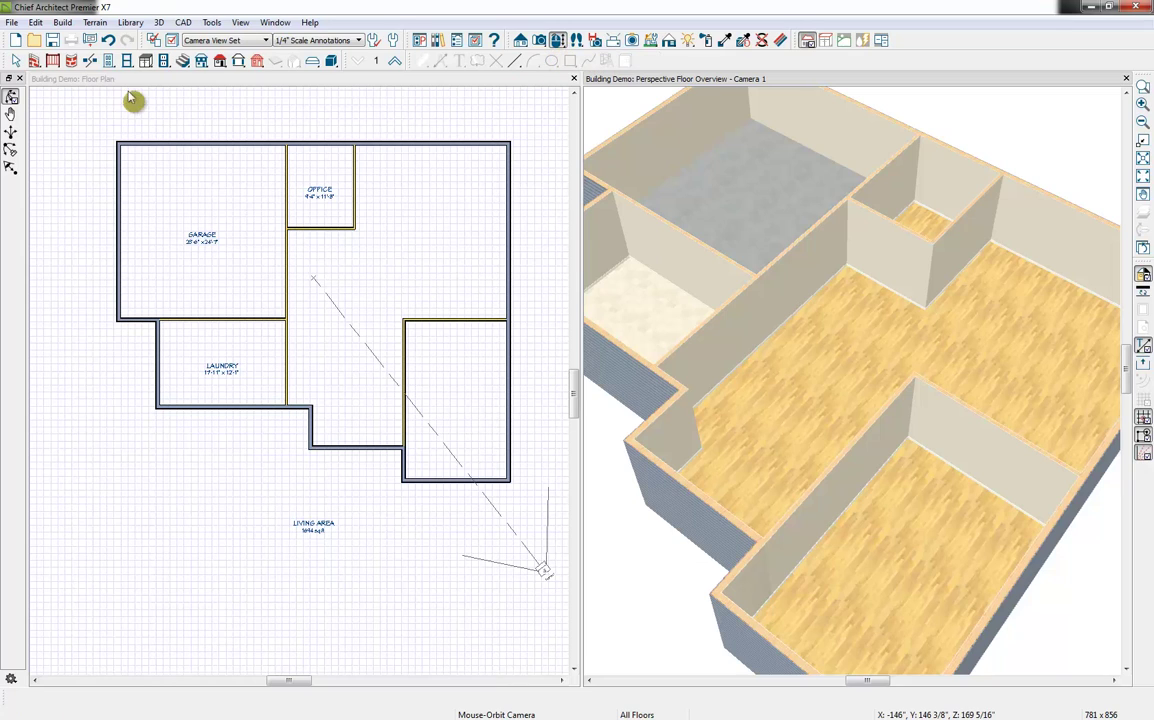
click(10, 97)
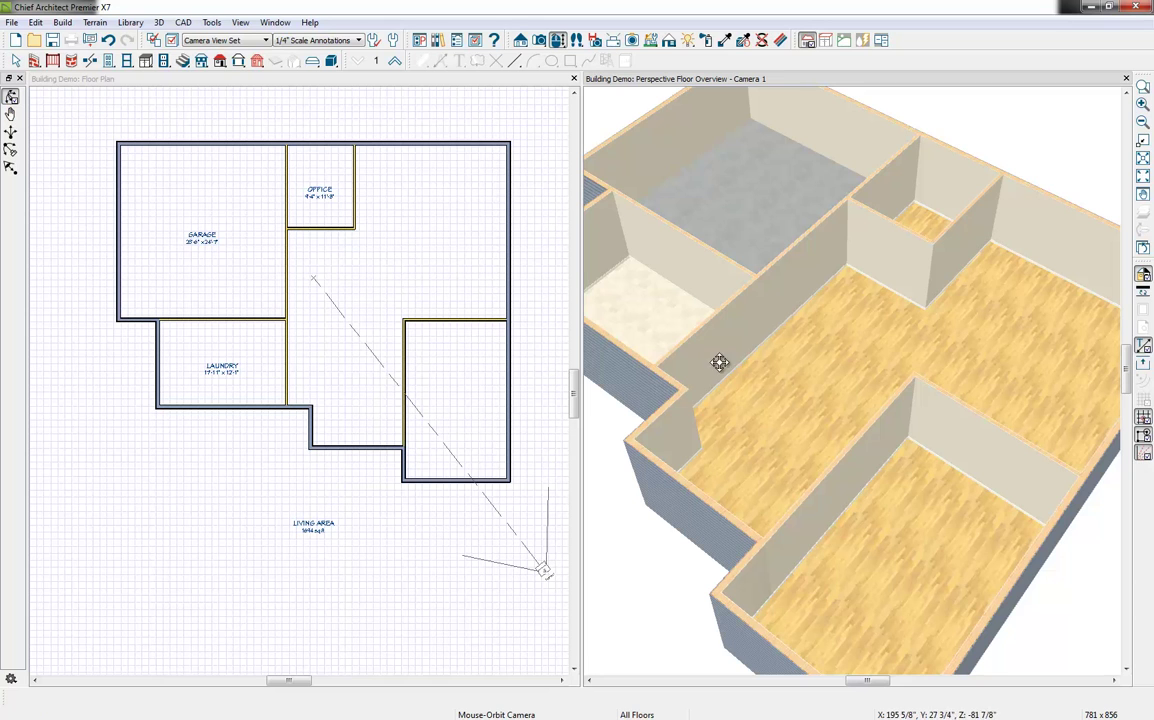
drag(775, 433, 745, 334)
drag(744, 334, 829, 344)
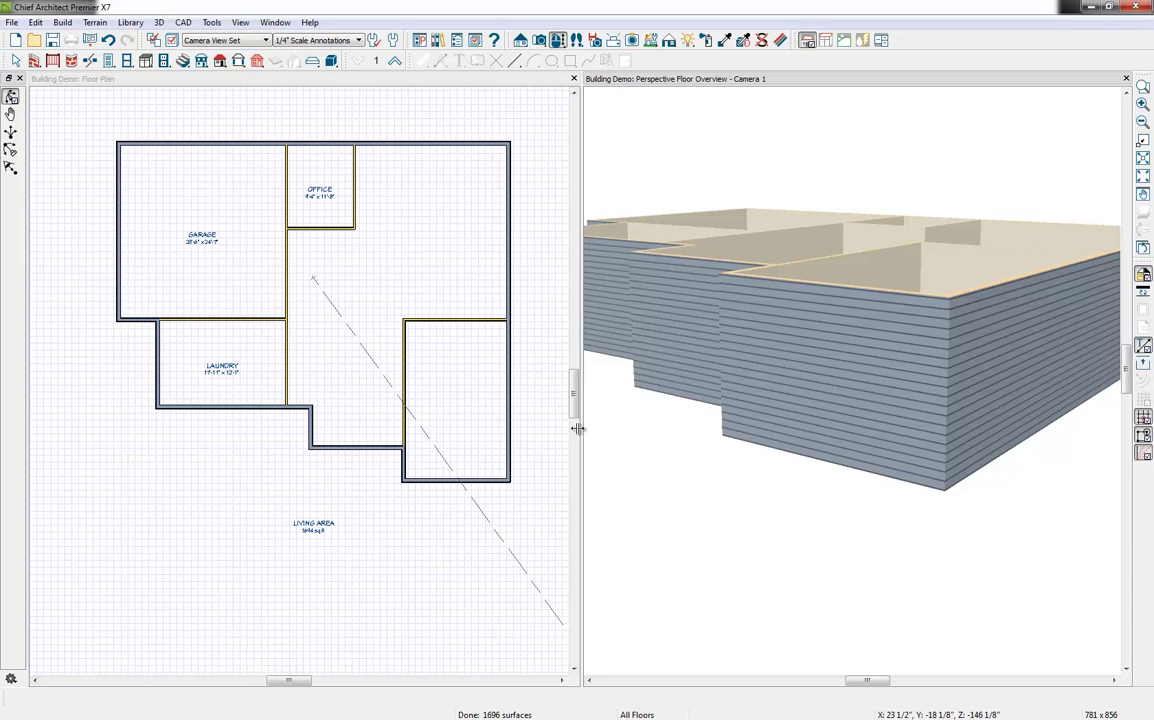
drag(581, 440, 384, 443)
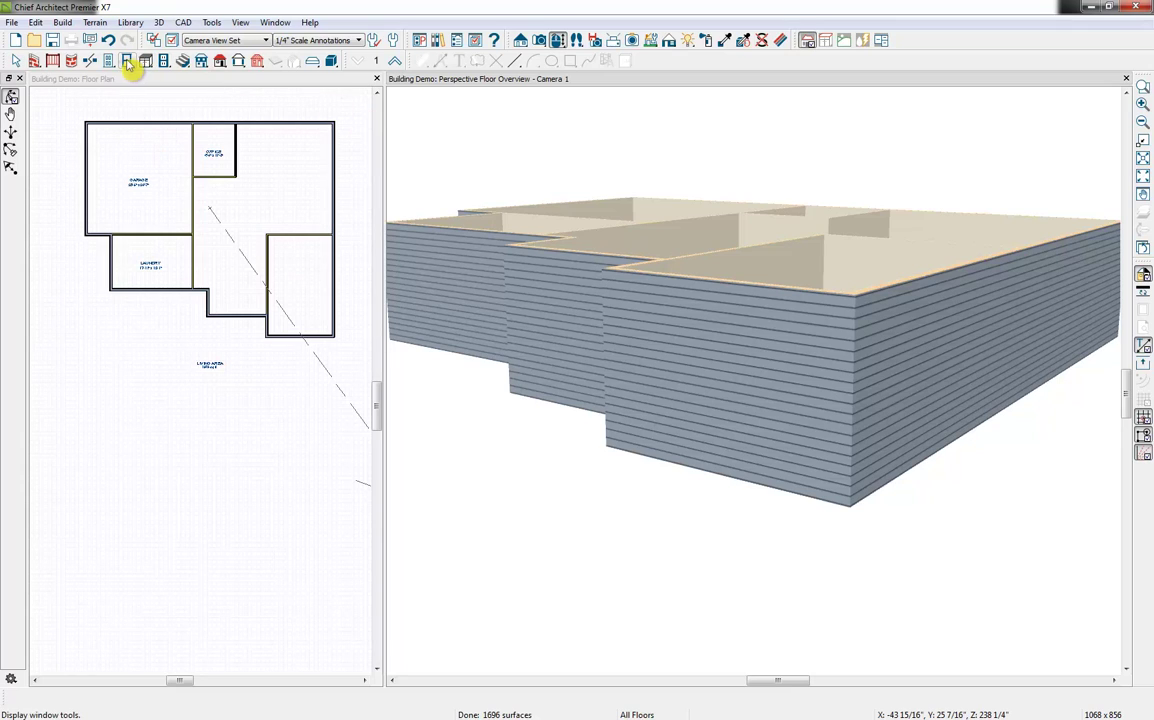
- Place a window near the left end of the projecting front room's front wall and show it close up in the floor plan
click(128, 62)
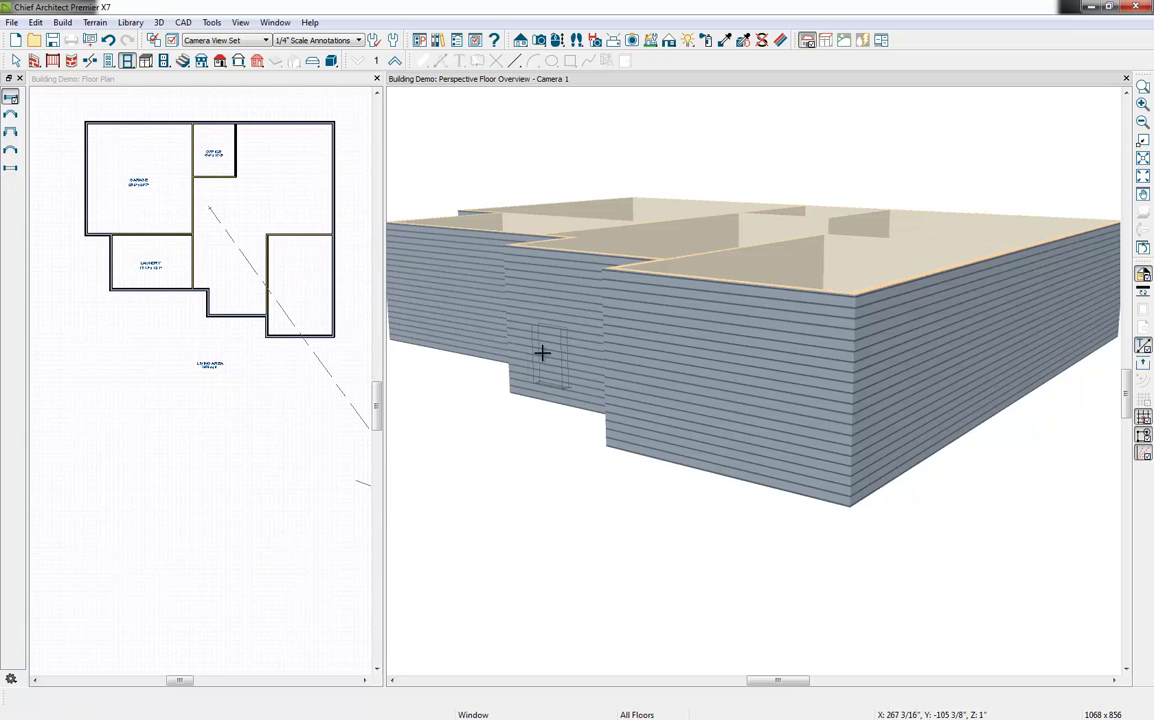
click(659, 371)
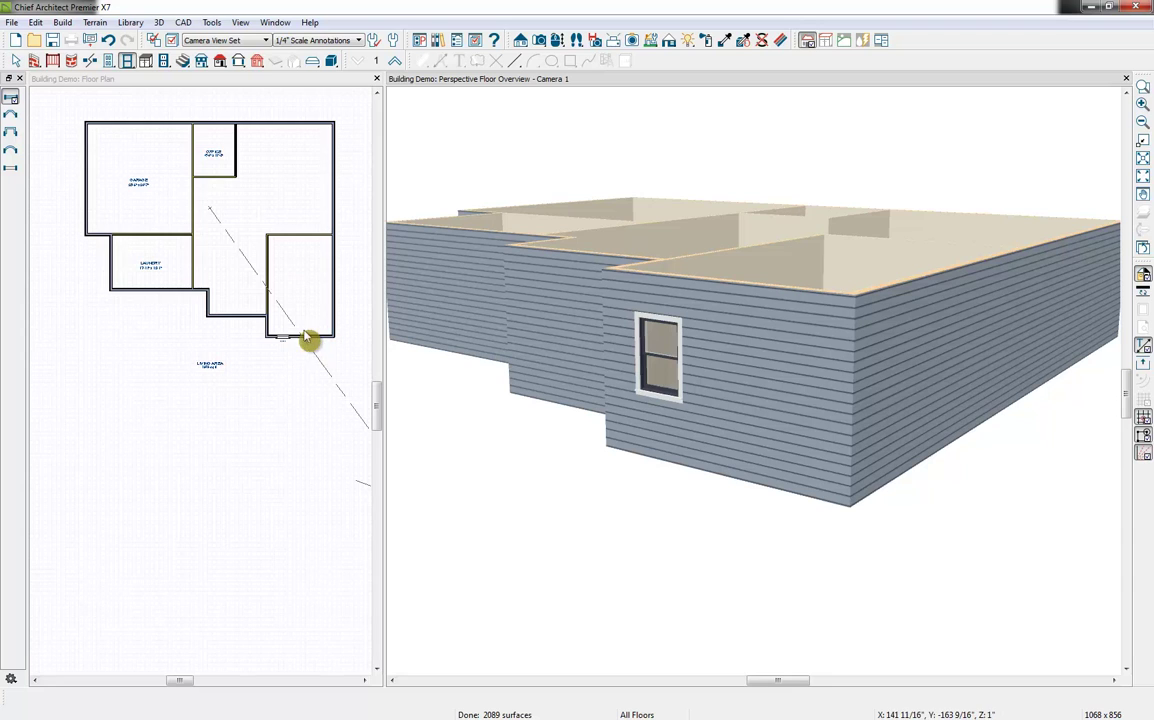
scroll(305, 338, up, 3)
scroll(290, 342, up, 2)
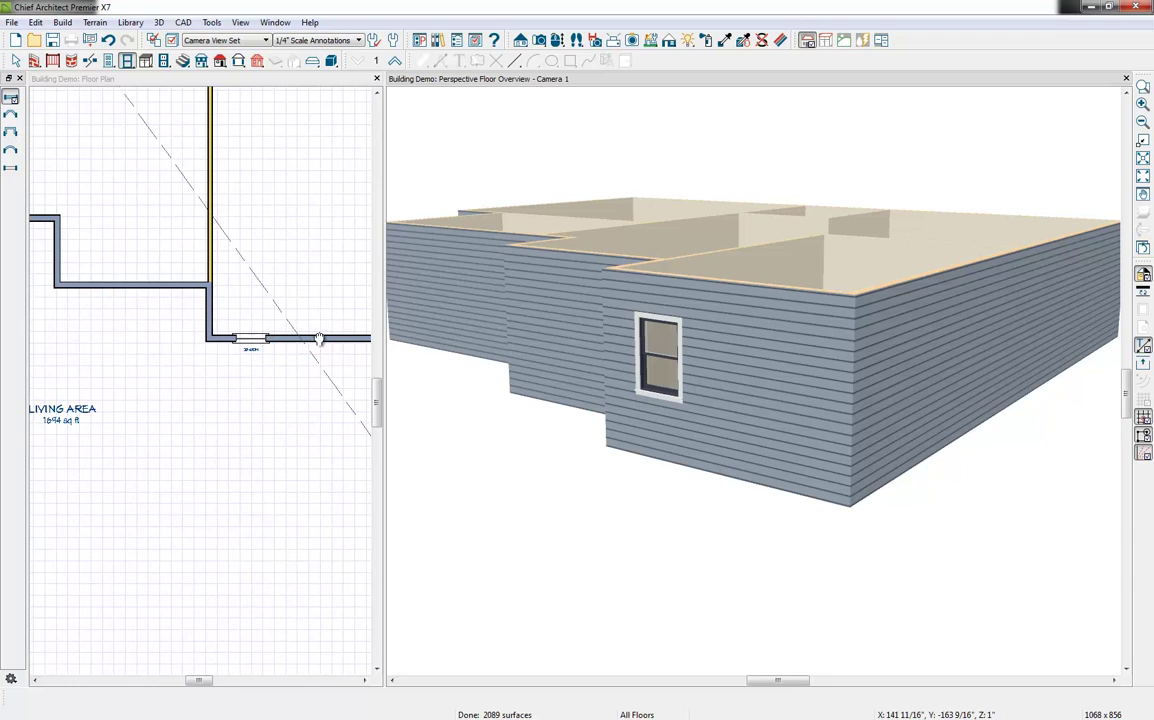
middle_drag(313, 342, 265, 343)
click(265, 343)
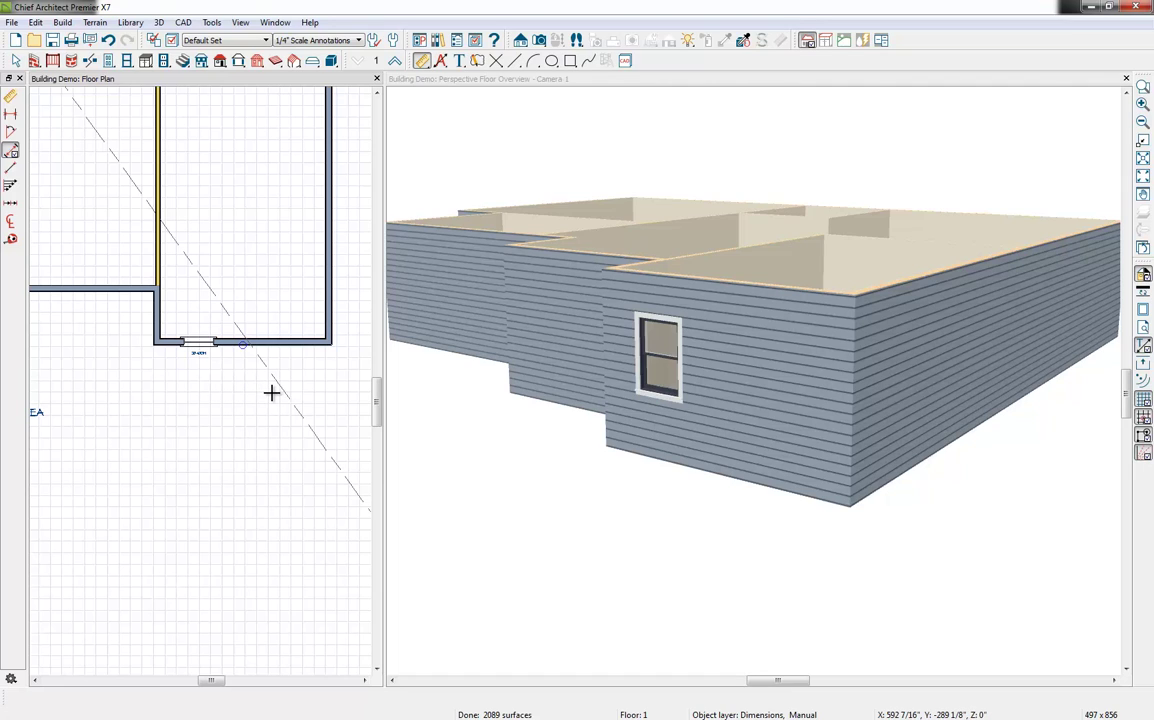
- Change the window in the projecting room's front wall to a Single Casement with a width of 36" and a height of 54"
click(659, 373)
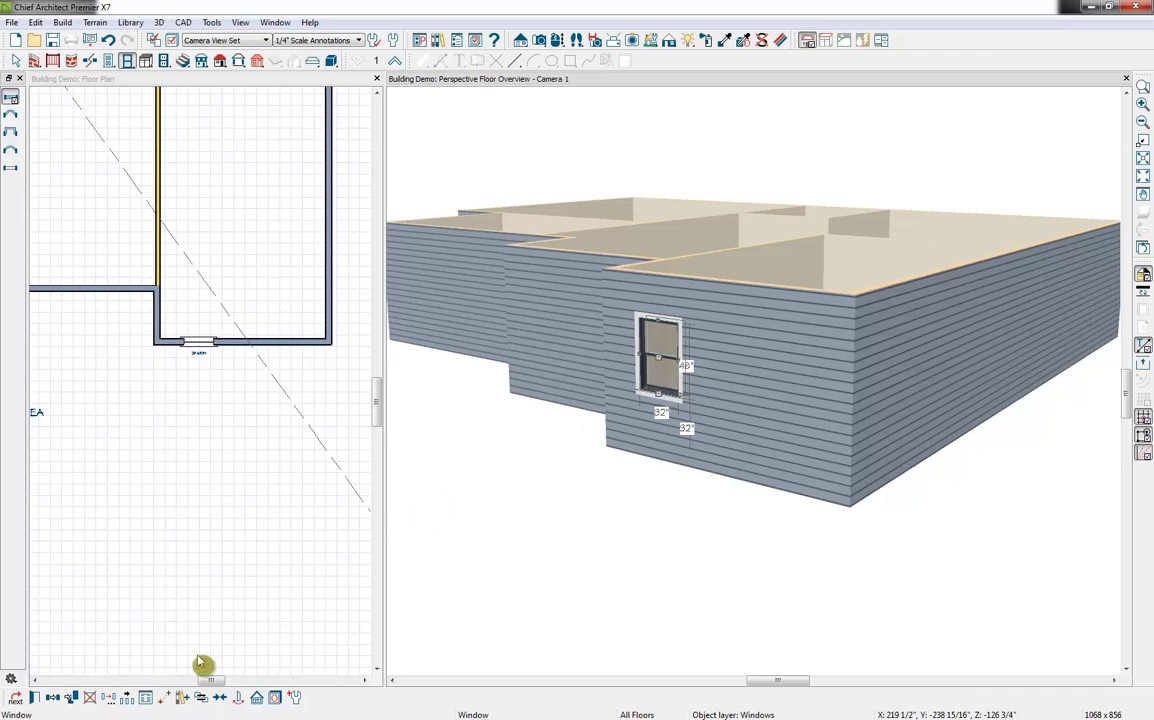
click(35, 698)
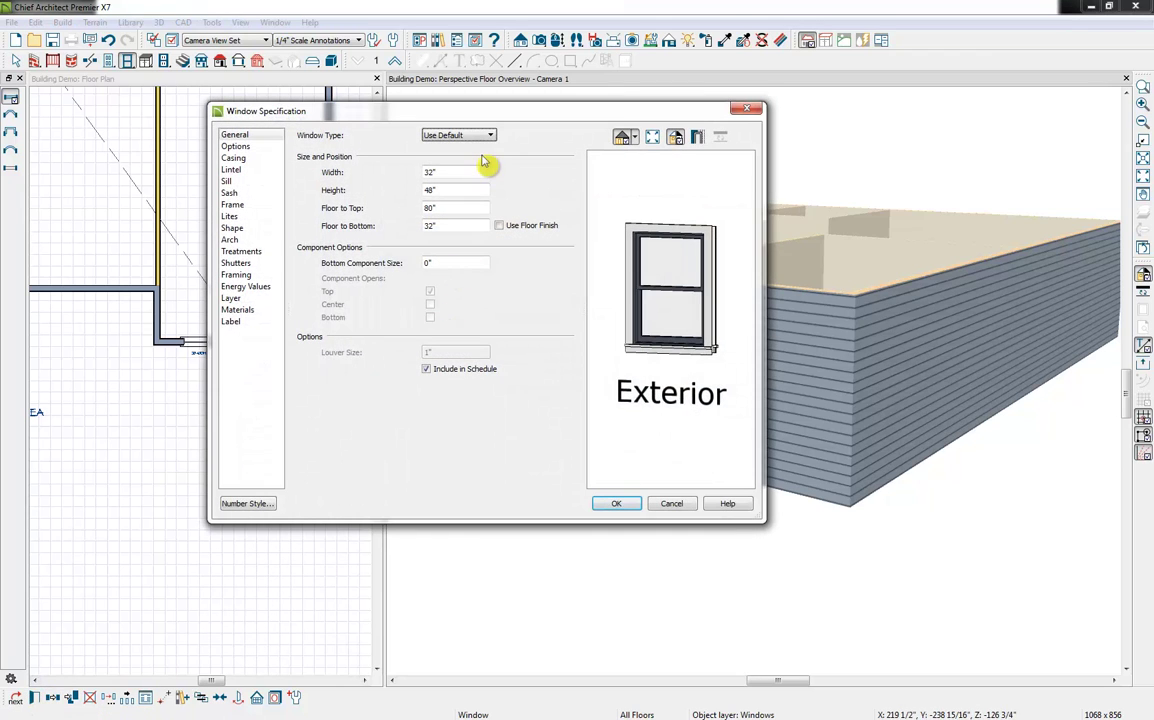
click(491, 137)
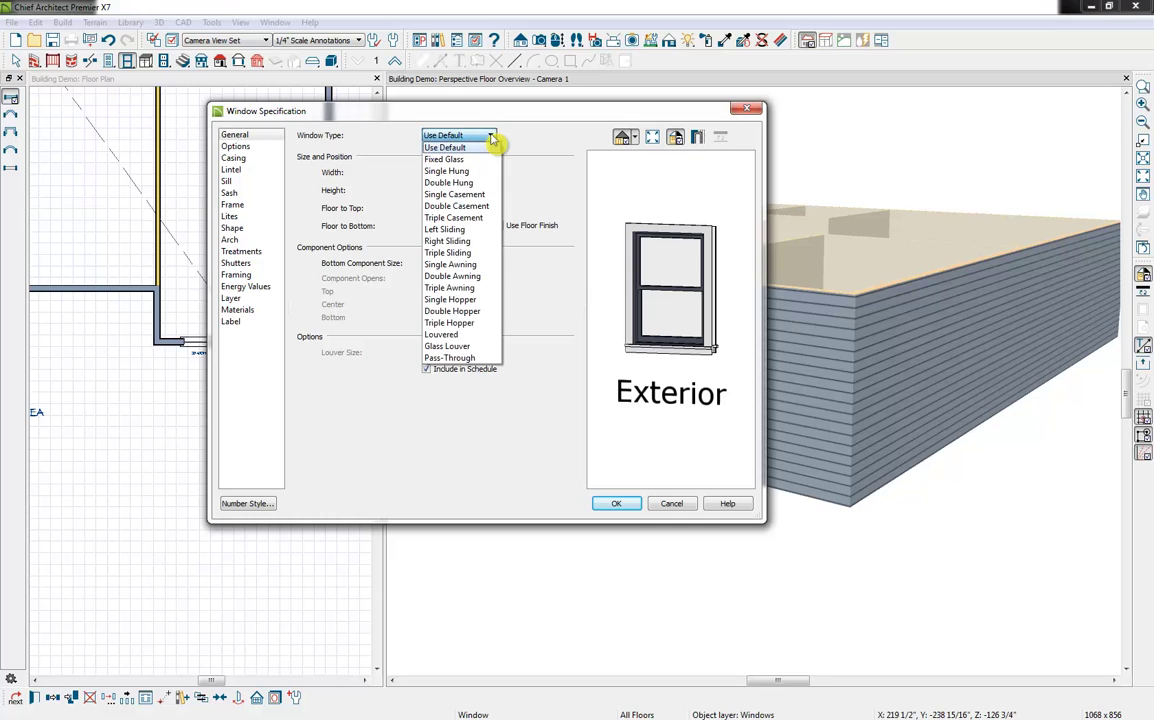
click(481, 195)
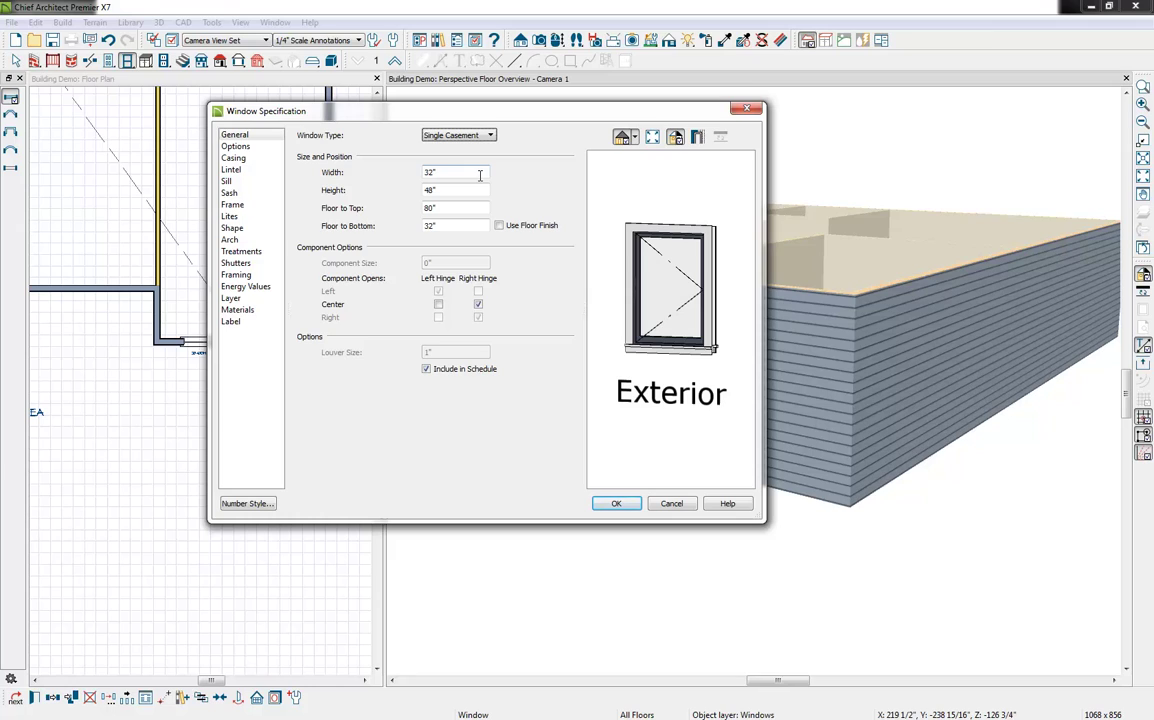
drag(471, 175, 379, 181)
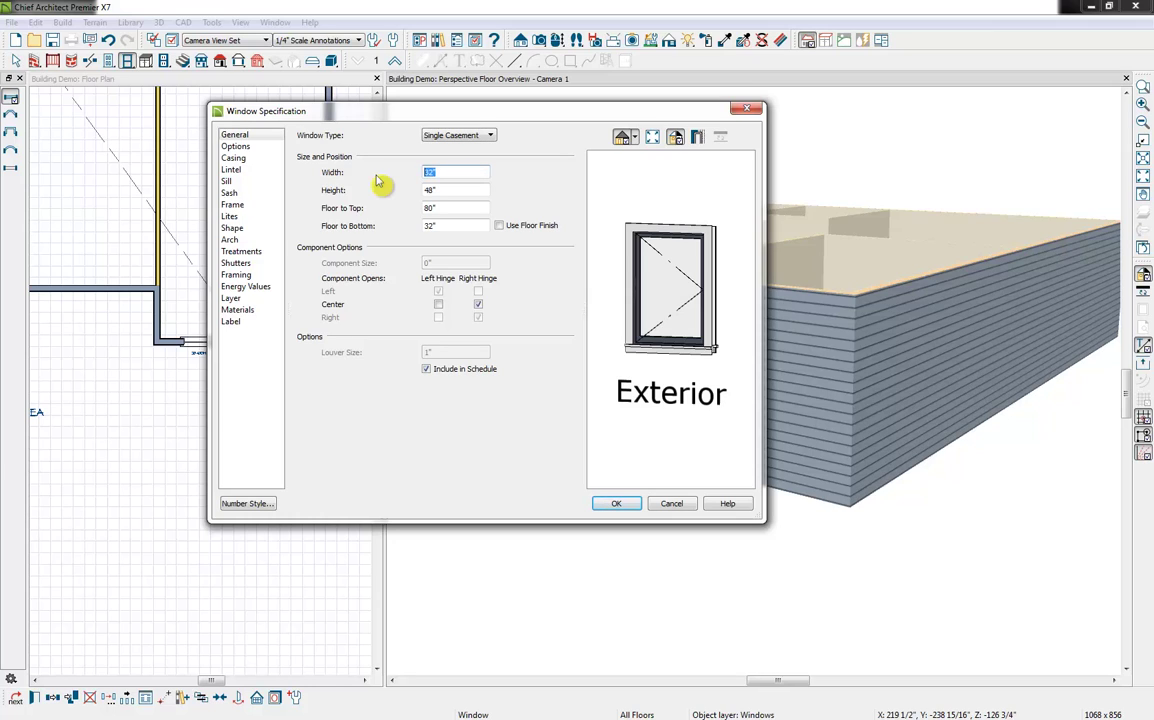
text(36)
key(Tab)
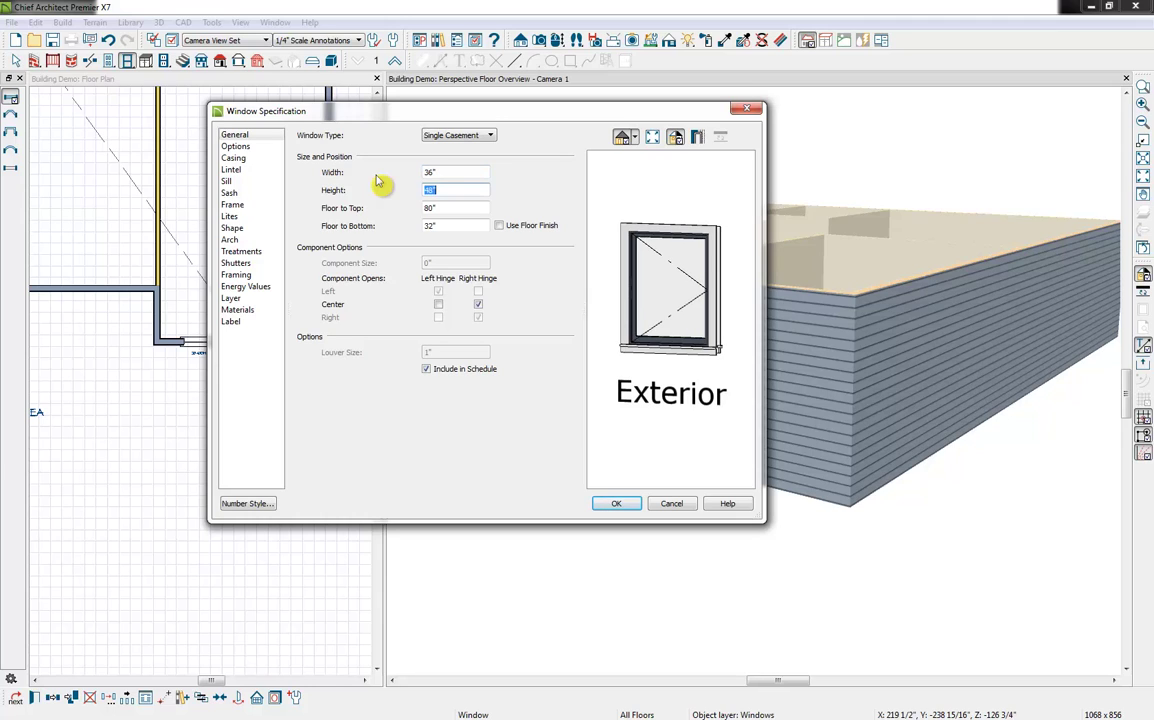
text(54)
key(Tab)
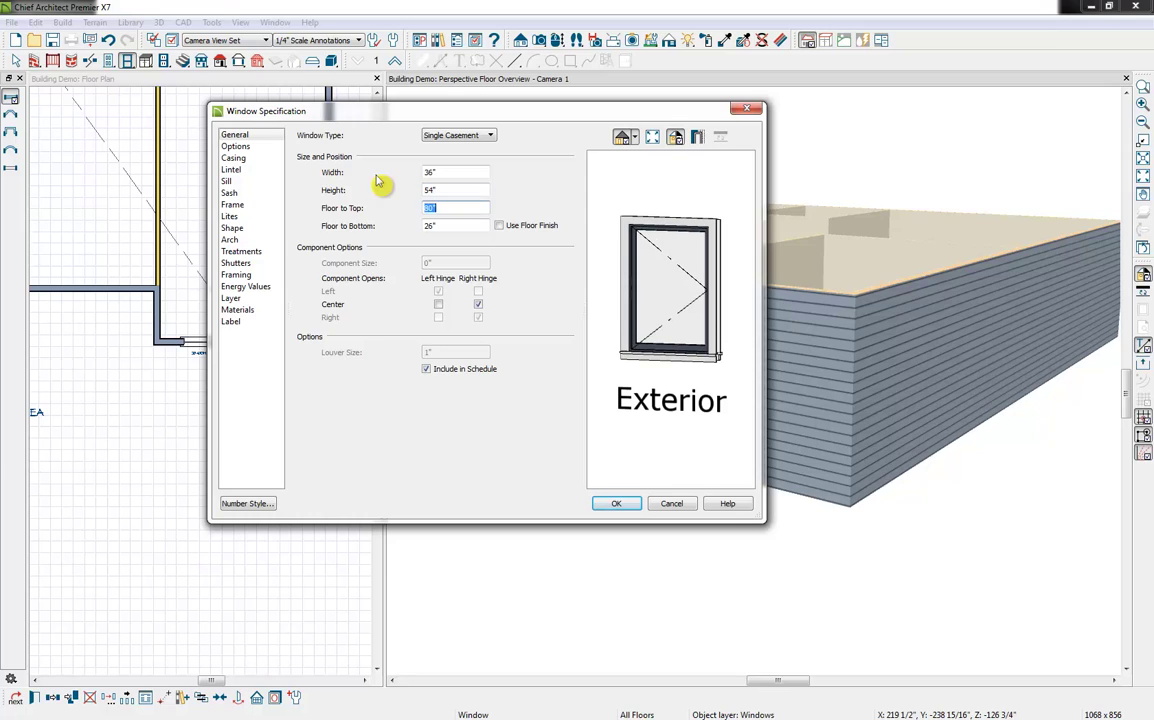
- Give the casement window Prairie lites, 5 across and 7 vertical, and apply the window specification
click(236, 160)
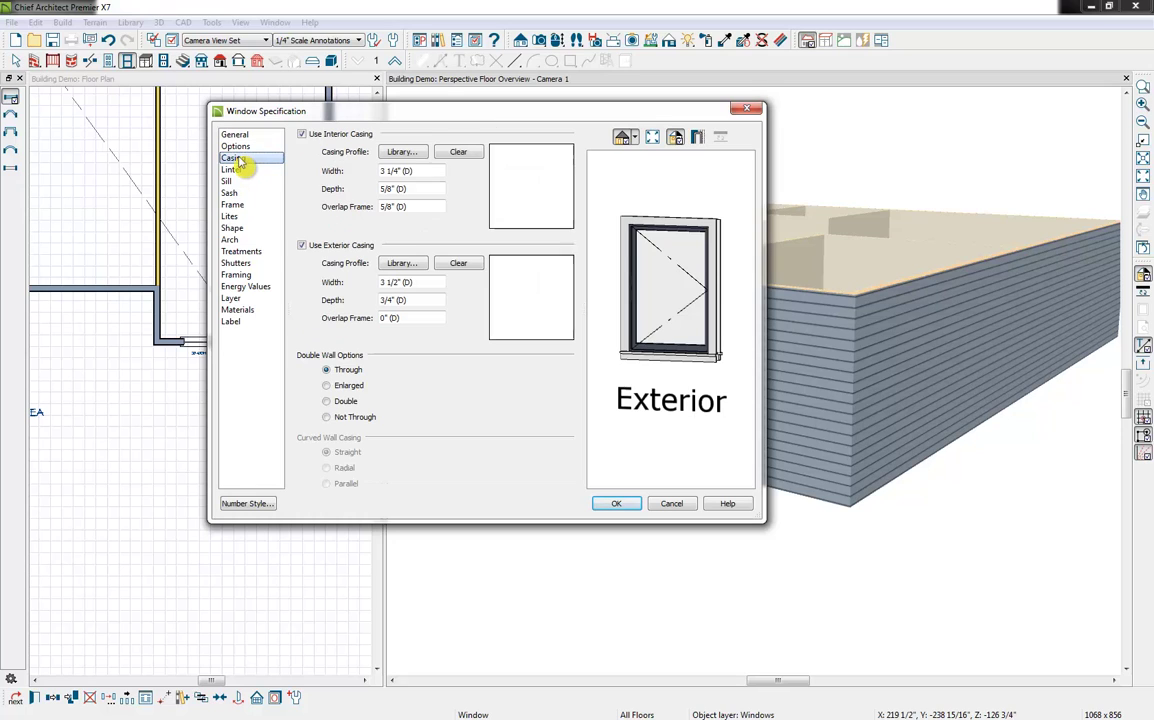
click(230, 181)
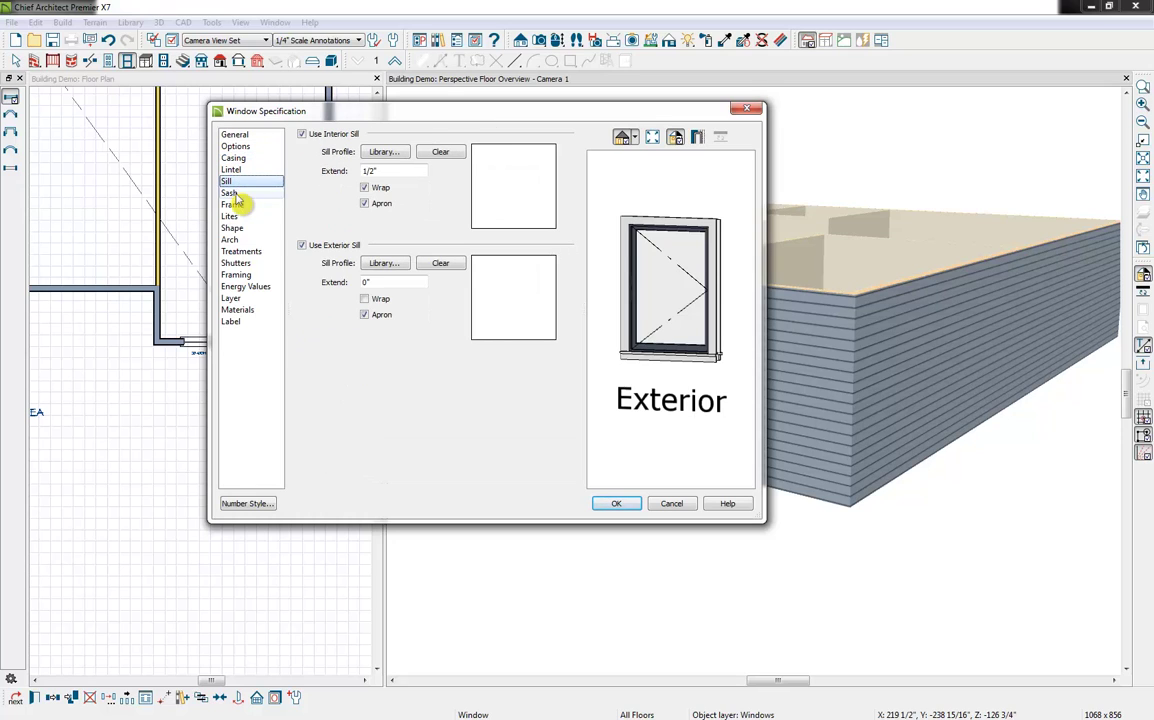
click(229, 216)
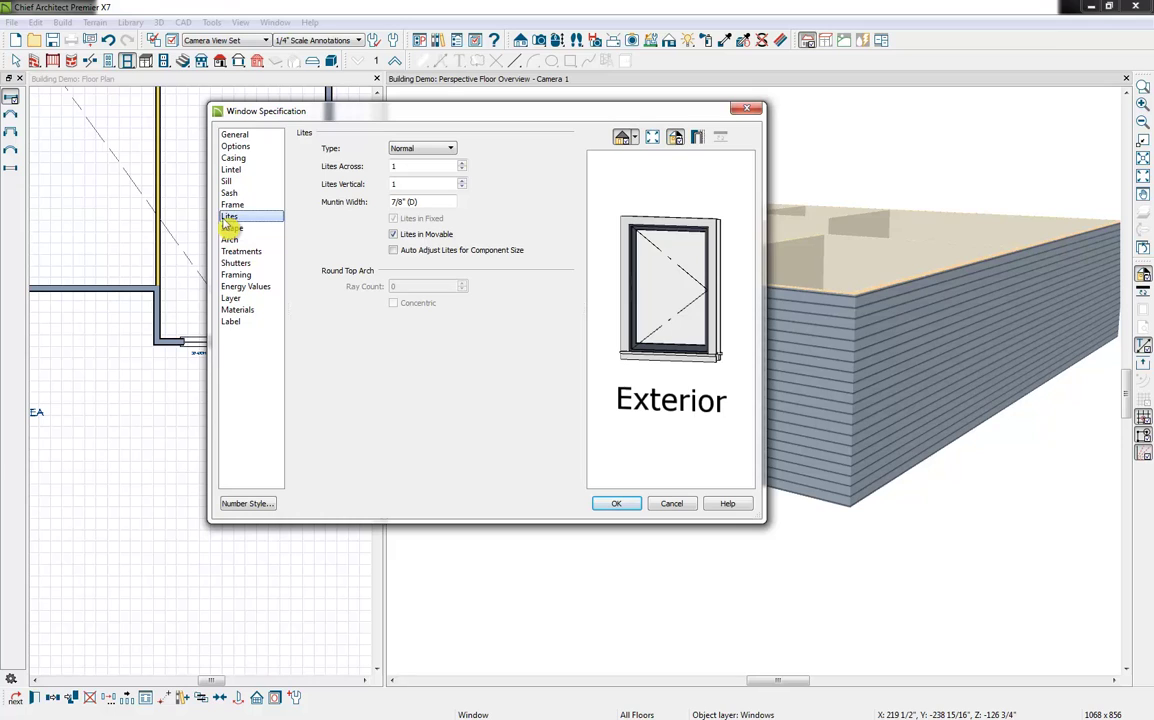
click(428, 149)
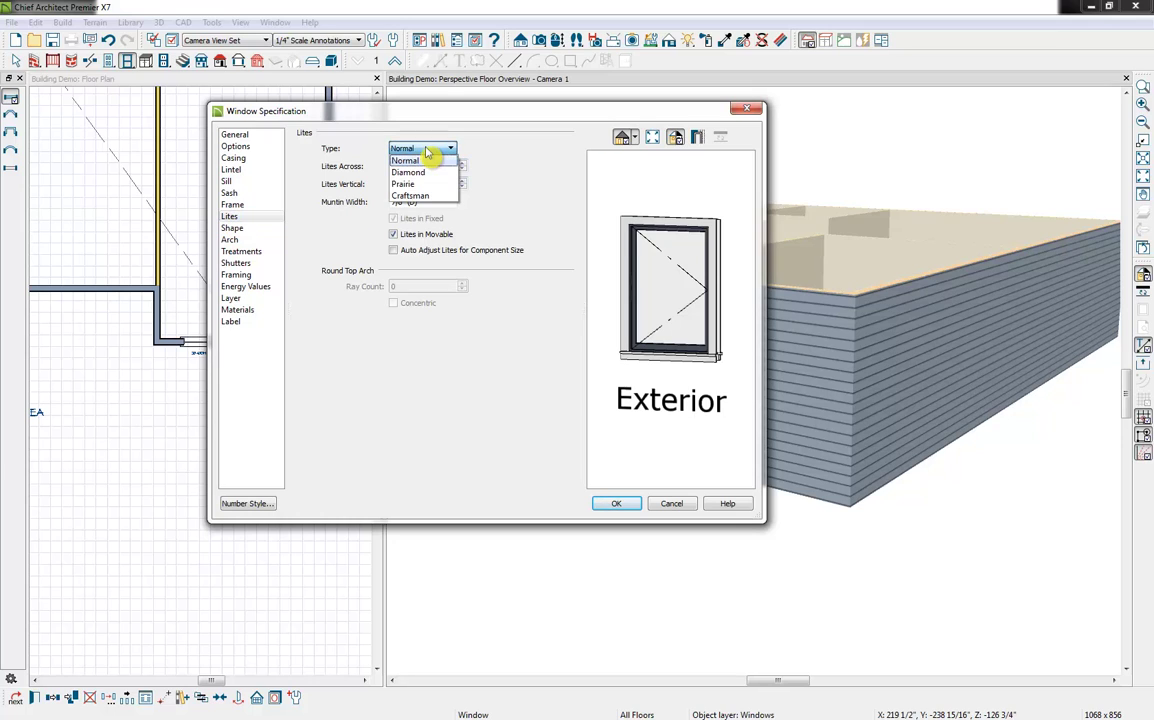
click(405, 184)
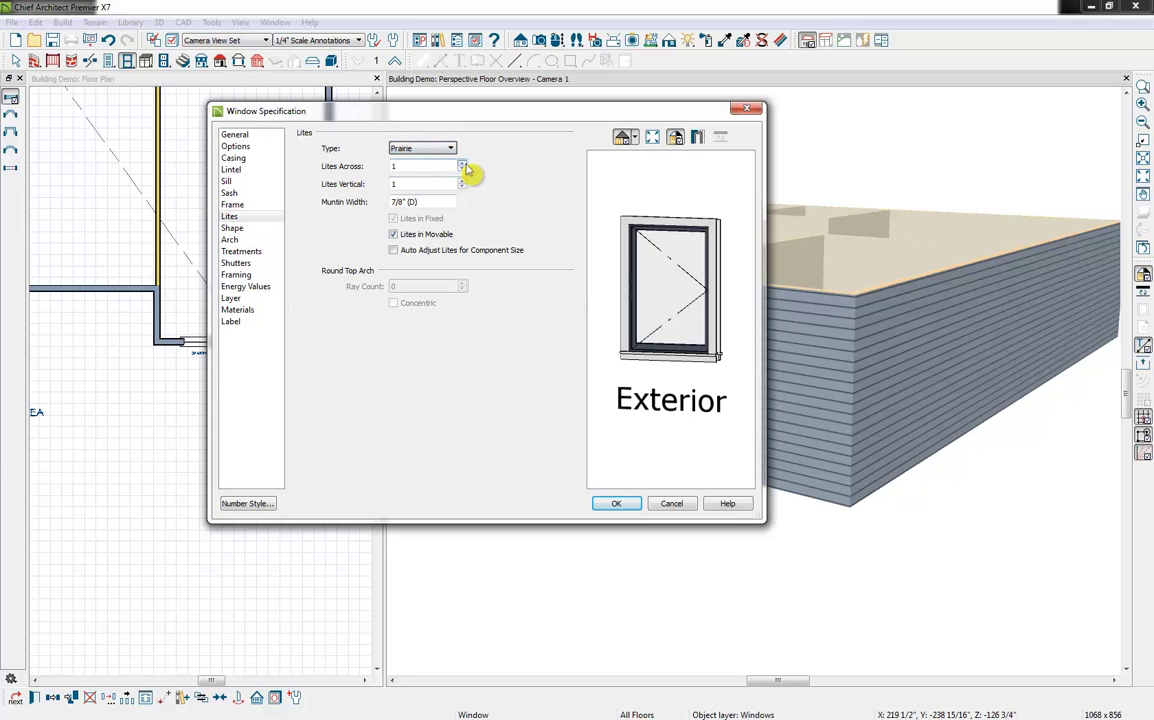
click(462, 164)
click(462, 164)
click(462, 164)
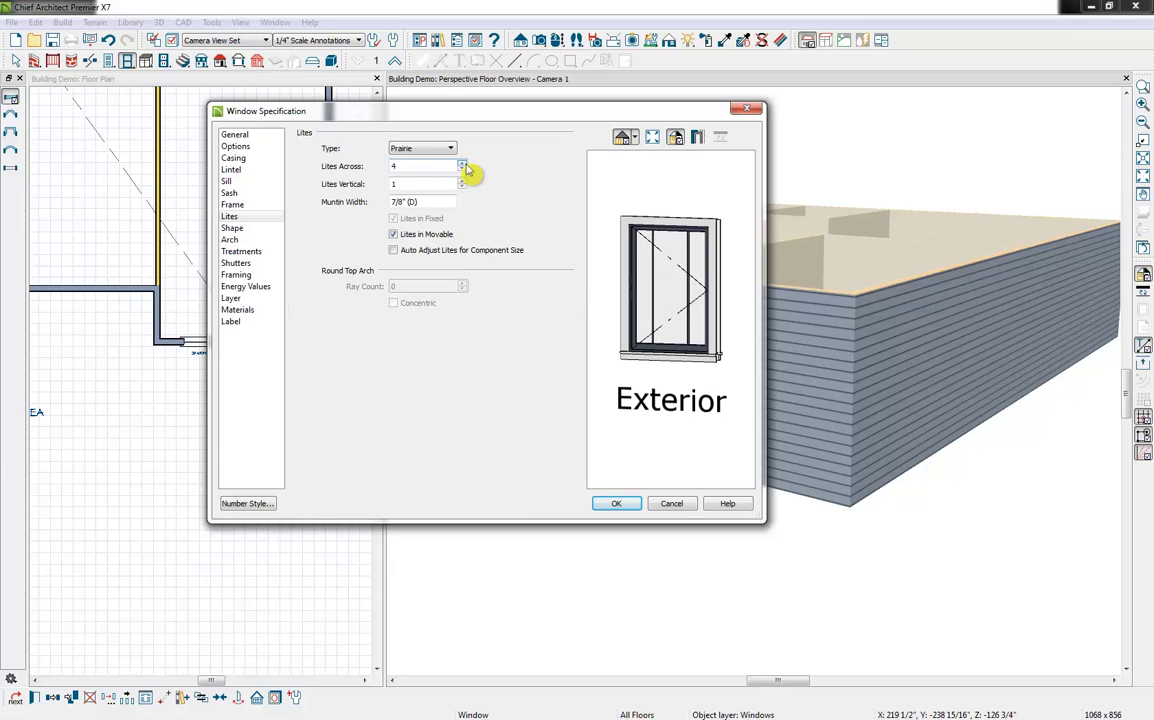
click(462, 164)
click(462, 182)
click(462, 182)
click(462, 182)
click(462, 182)
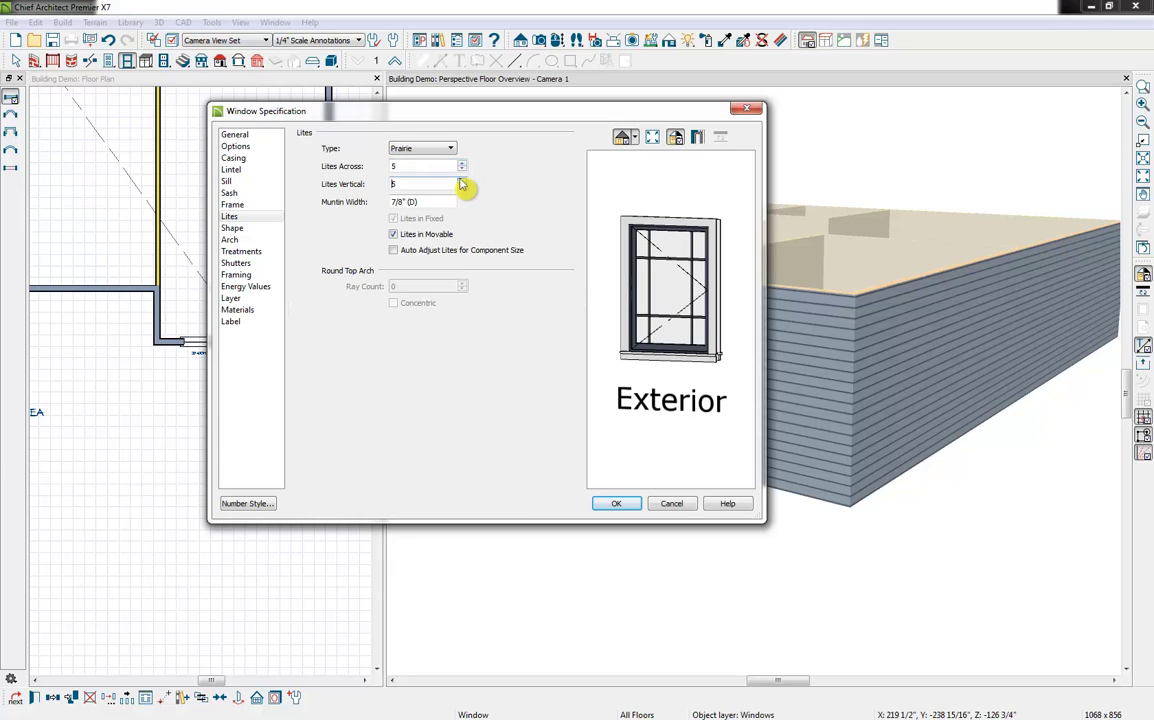
click(462, 187)
click(462, 187)
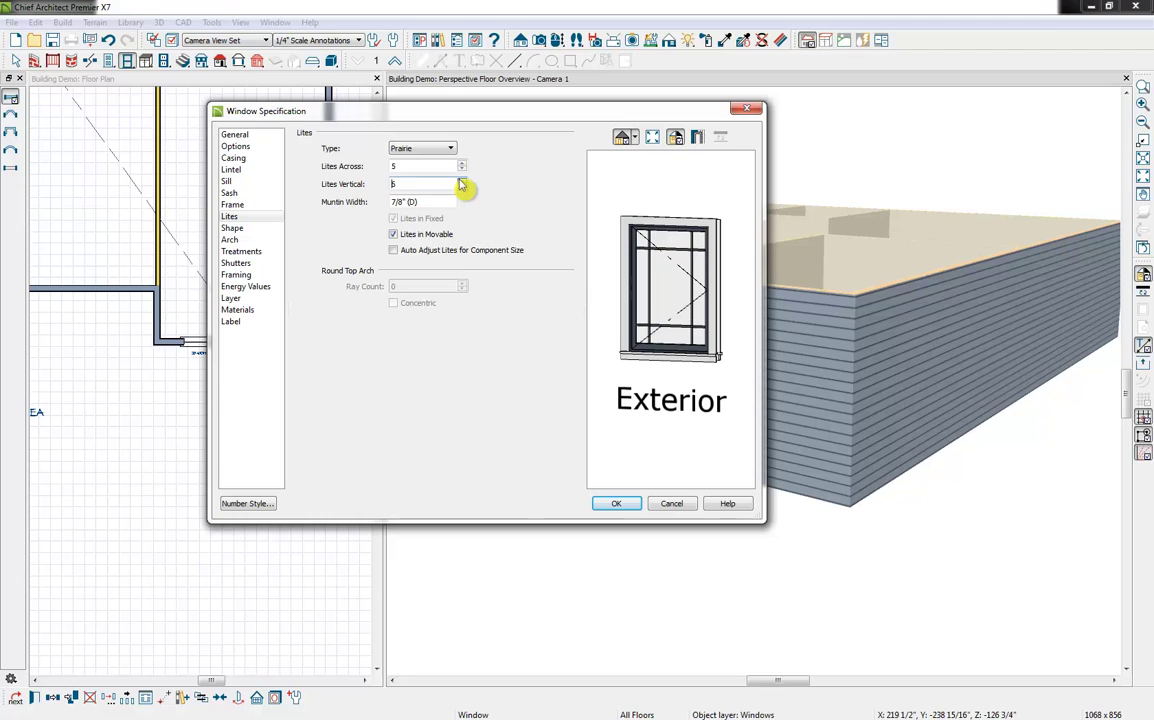
click(462, 182)
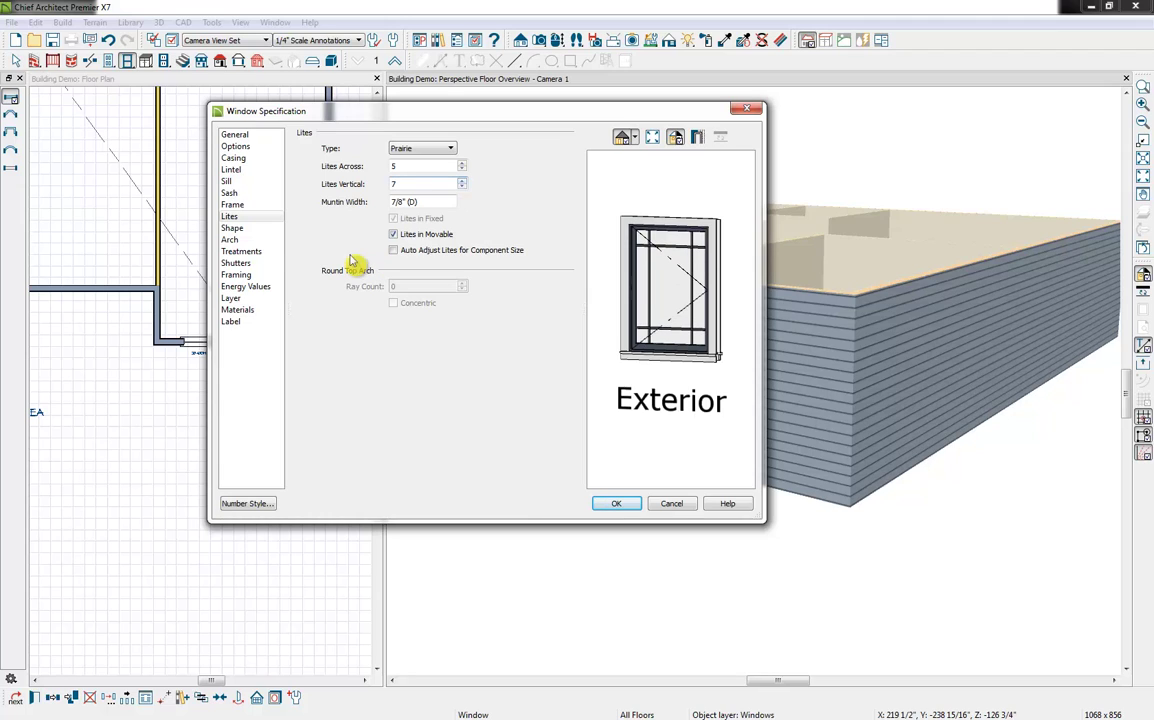
click(245, 275)
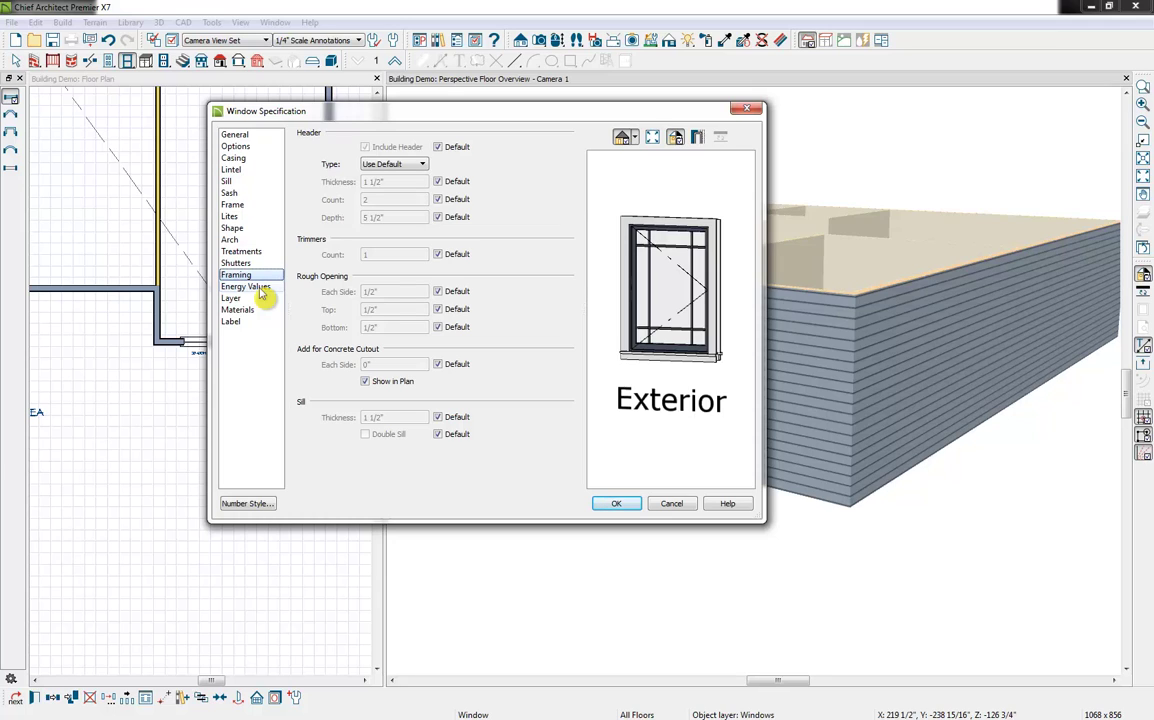
click(617, 504)
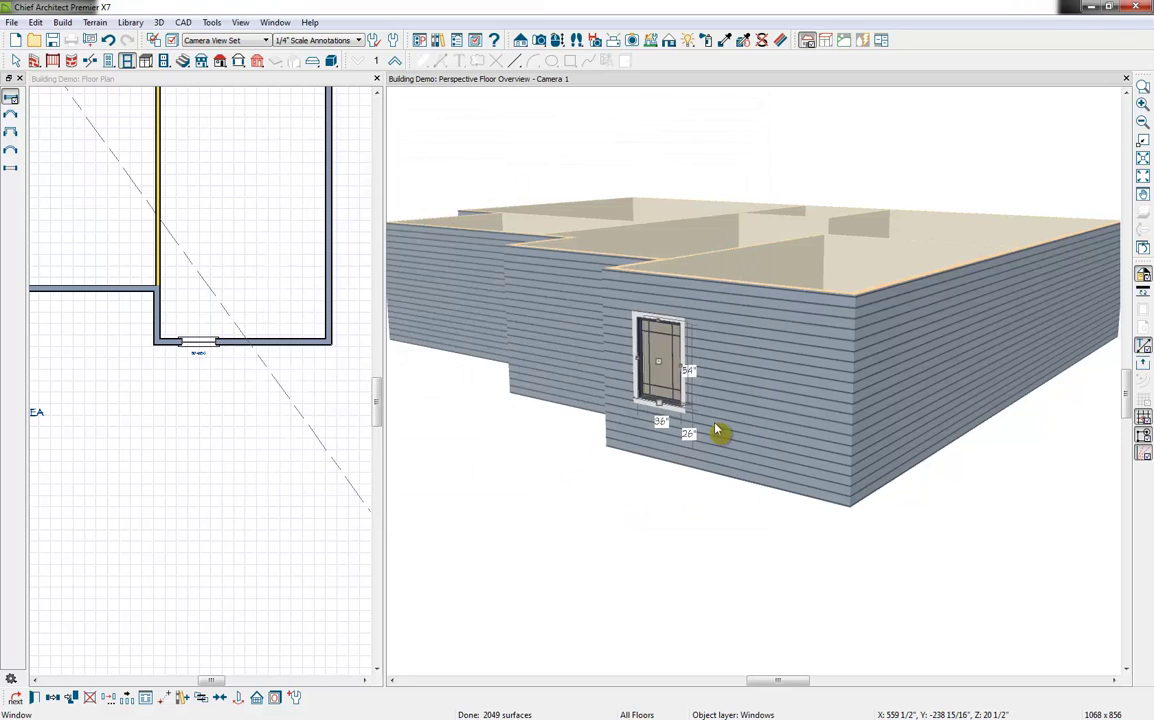
click(597, 484)
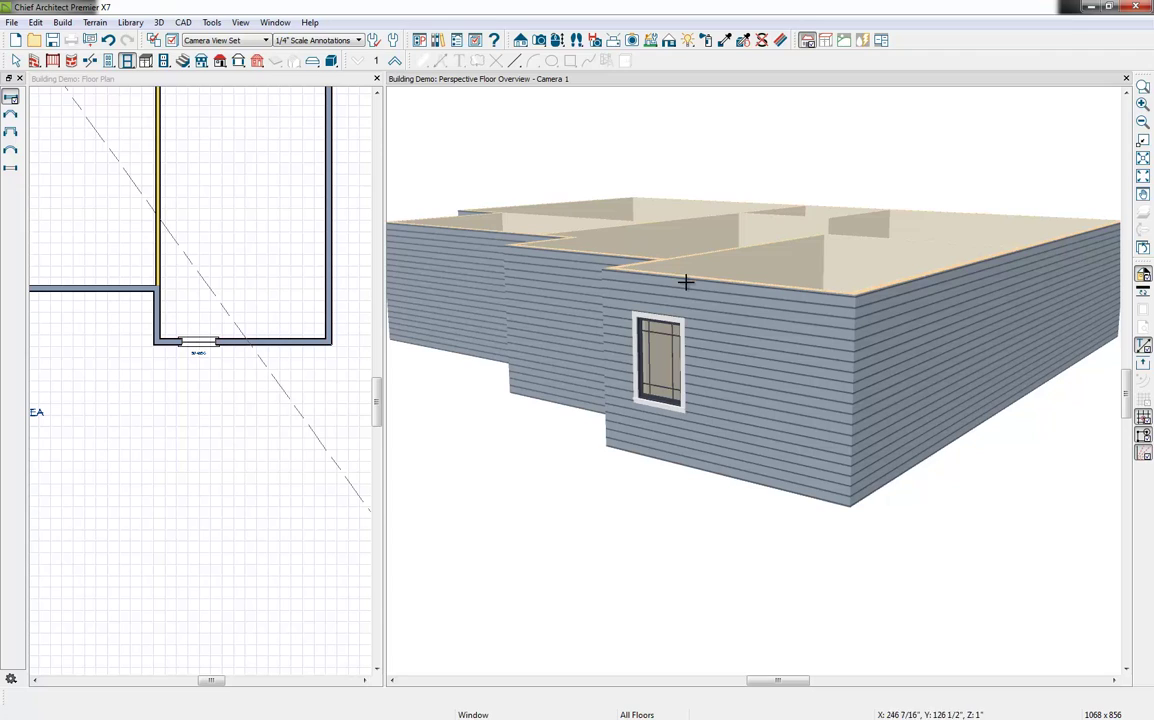
- Sample the window casing's Color - Brite material and paint the casement's dark slate sash with it
click(727, 41)
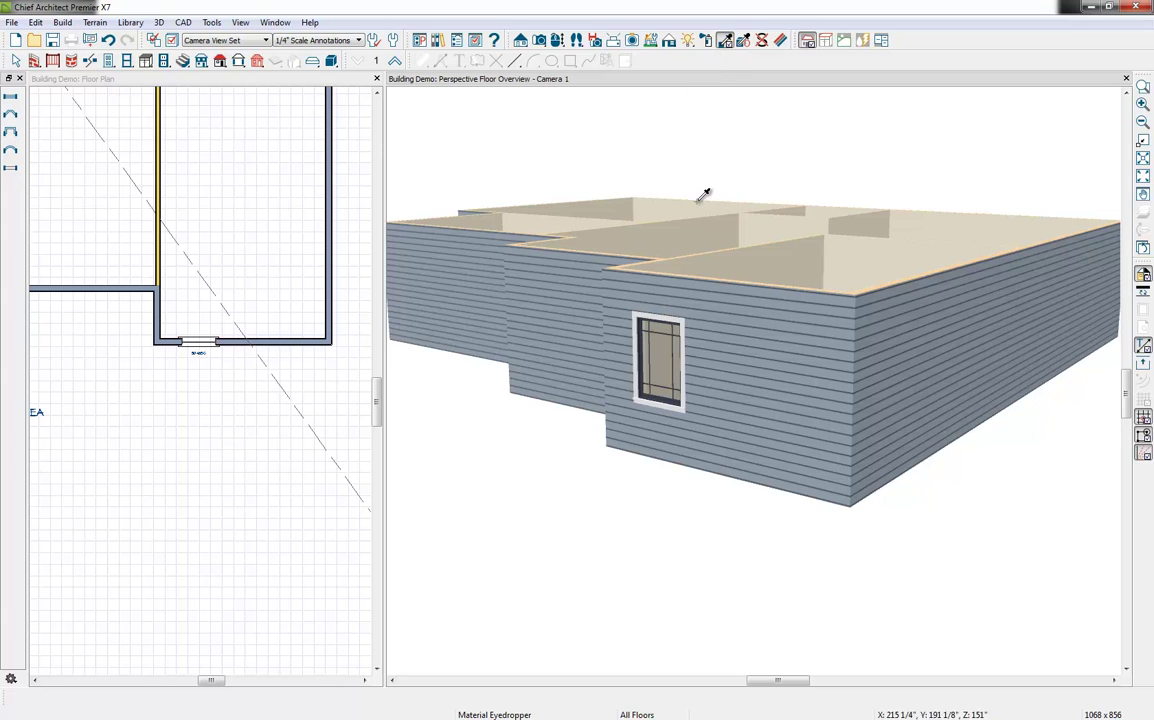
click(690, 328)
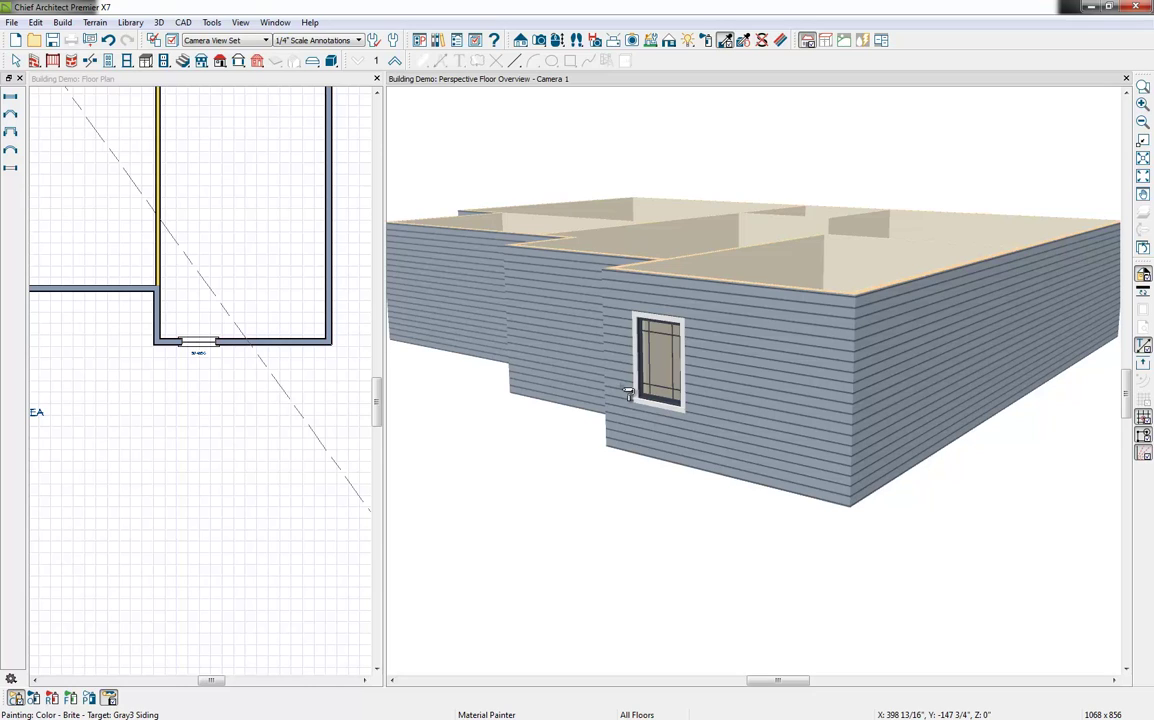
click(108, 700)
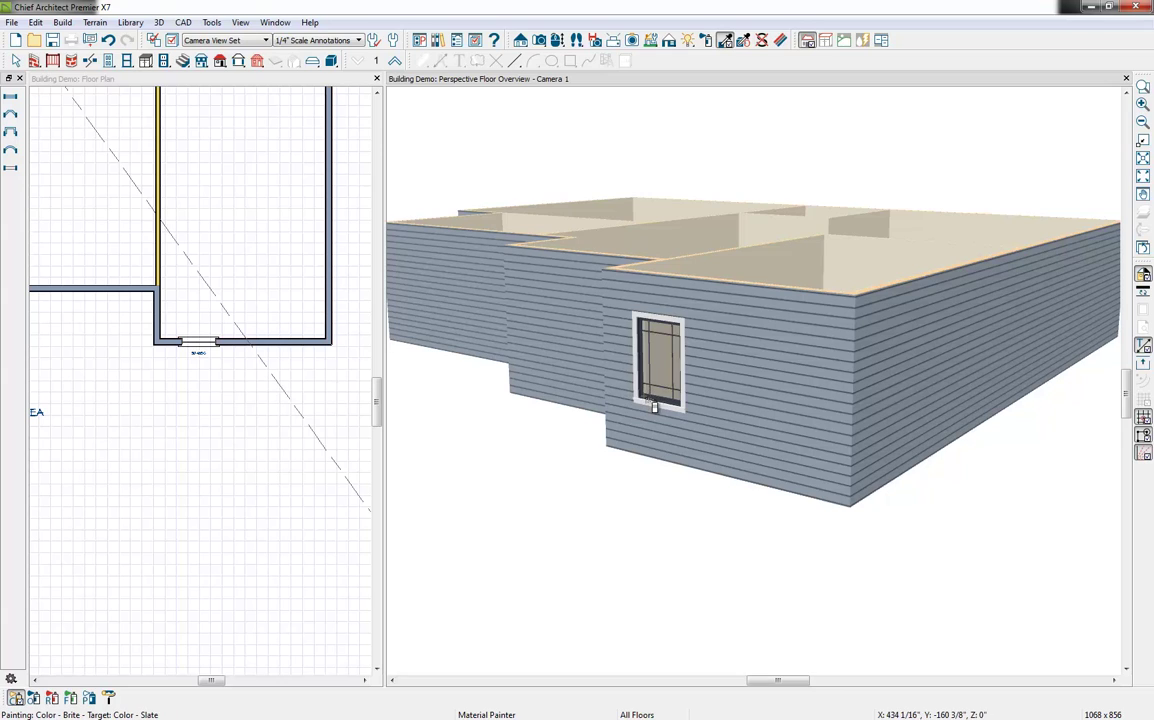
click(654, 406)
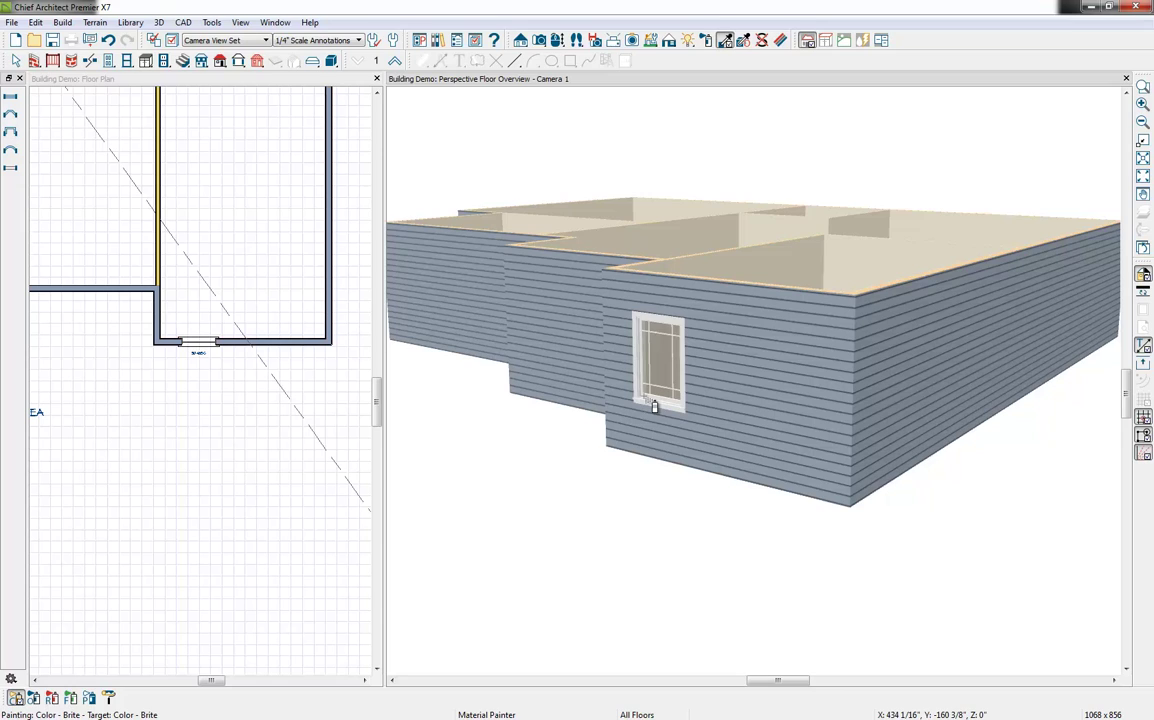
key(space)
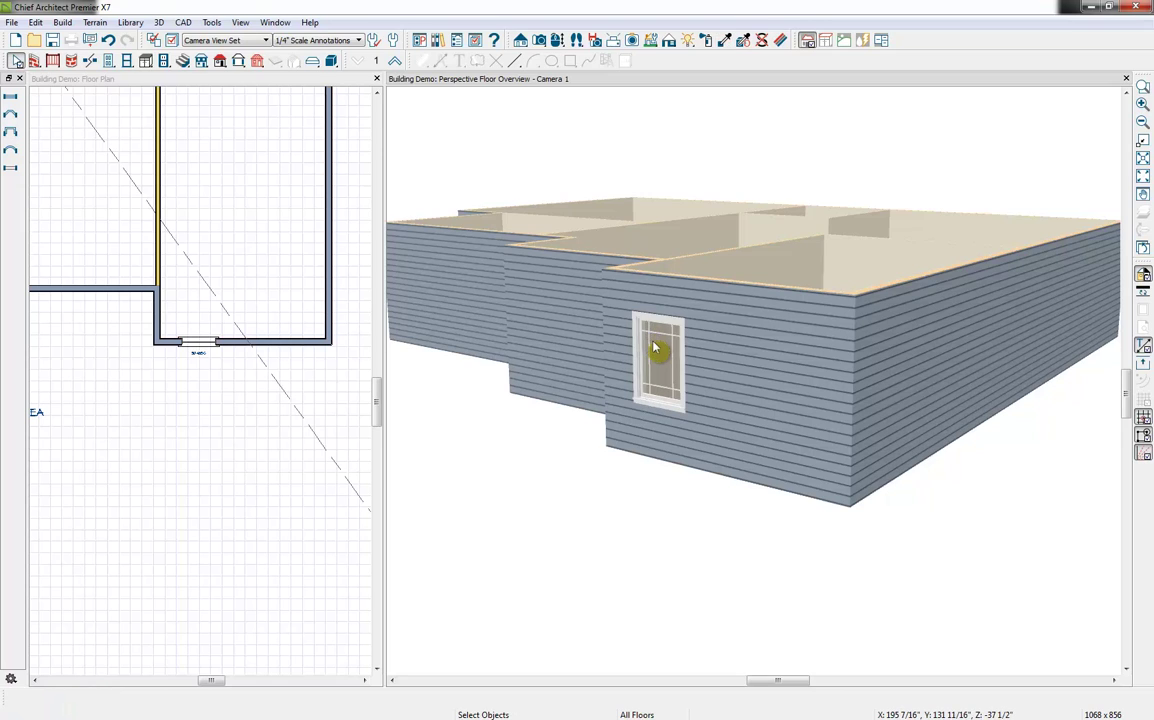
- Set the finished casement as the default window and place two matching windows edge to edge beside it
click(655, 348)
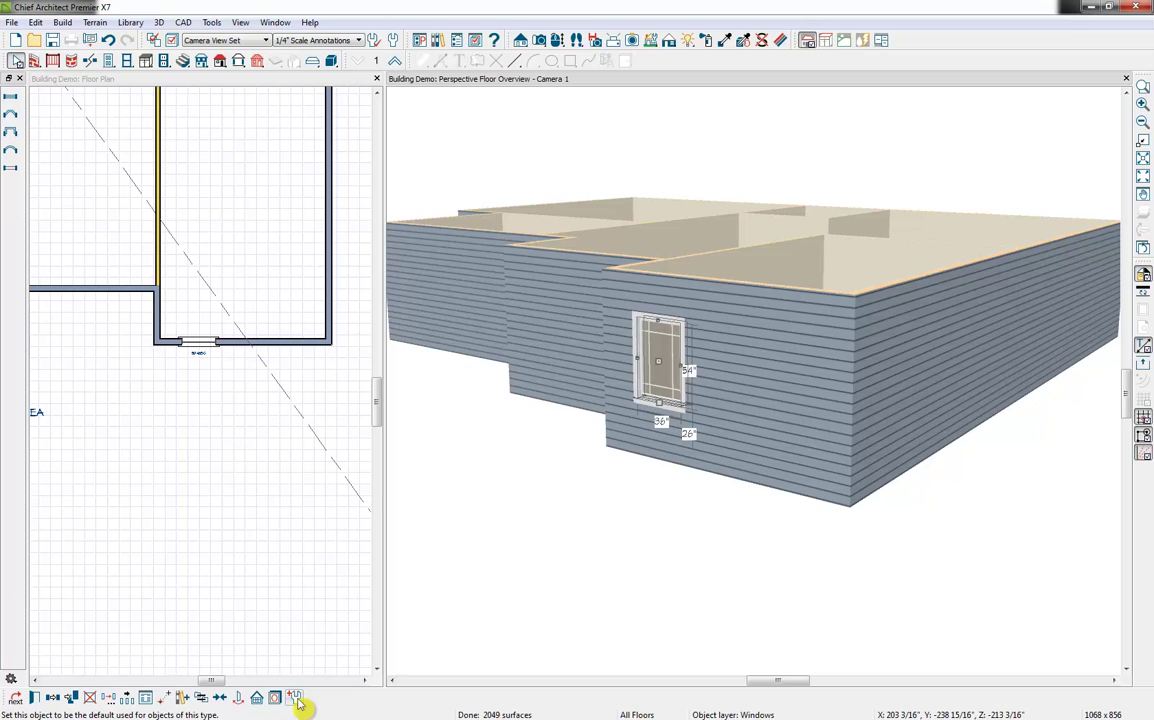
click(130, 62)
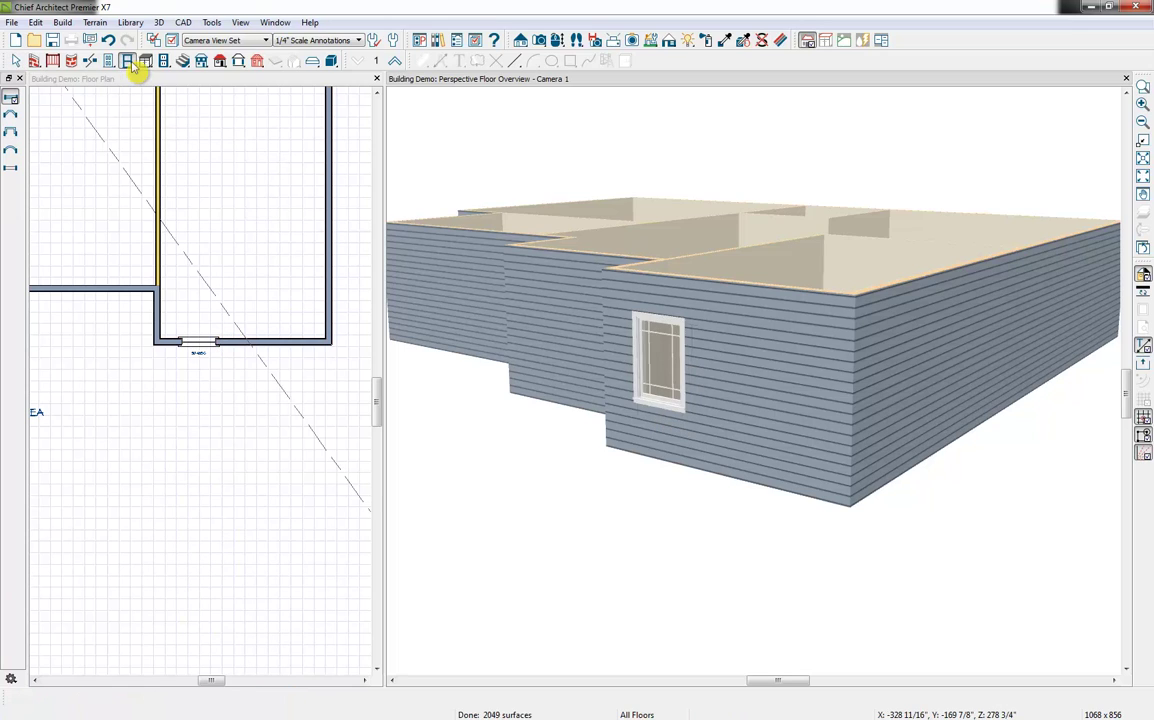
click(695, 383)
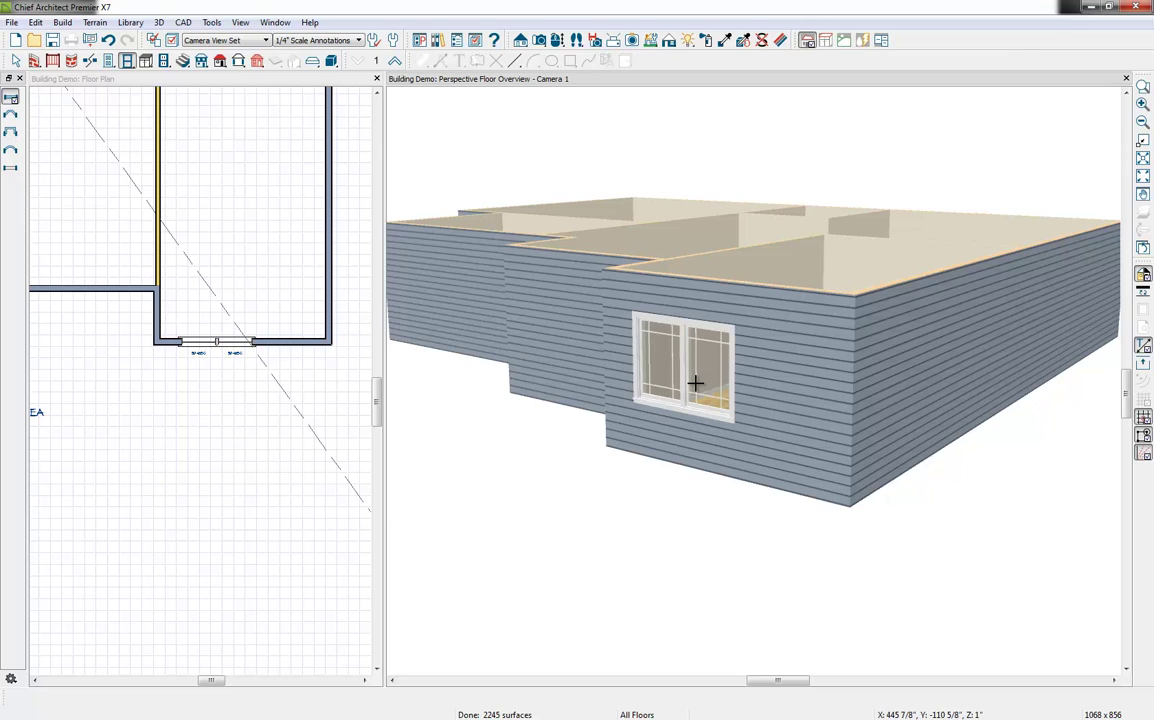
click(755, 385)
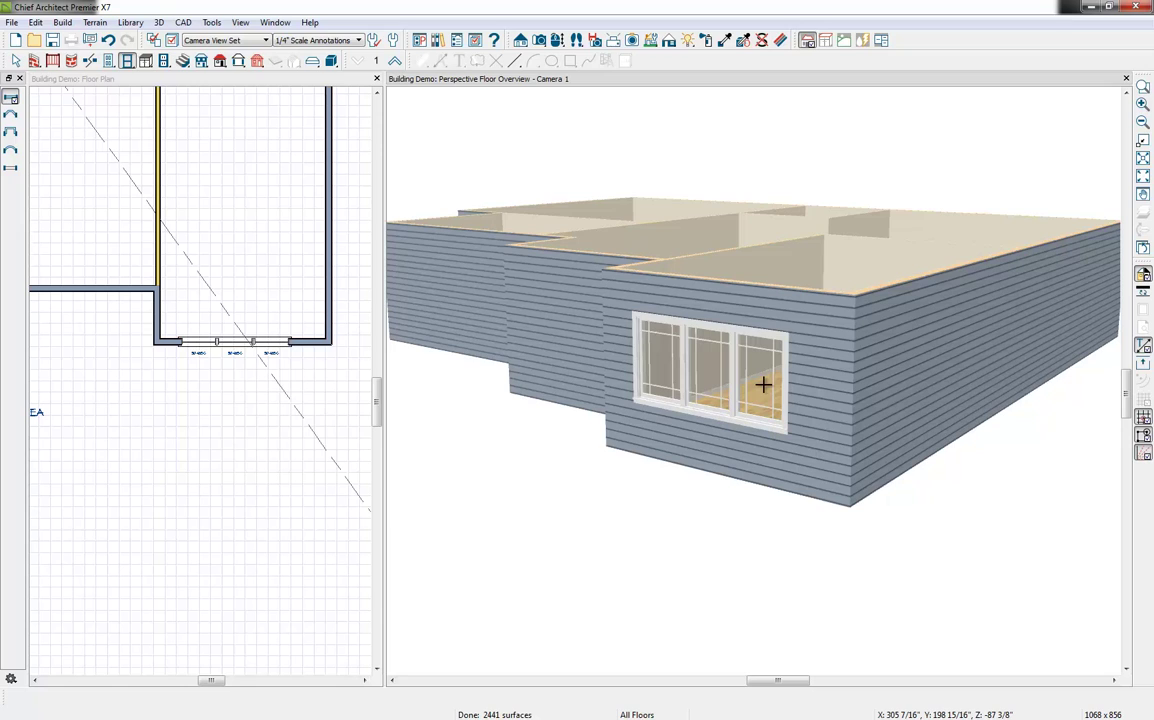
- Combine the three adjacent casements into one mulled unit and store it in the user library's Building Demo folder
drag(763, 386, 664, 384)
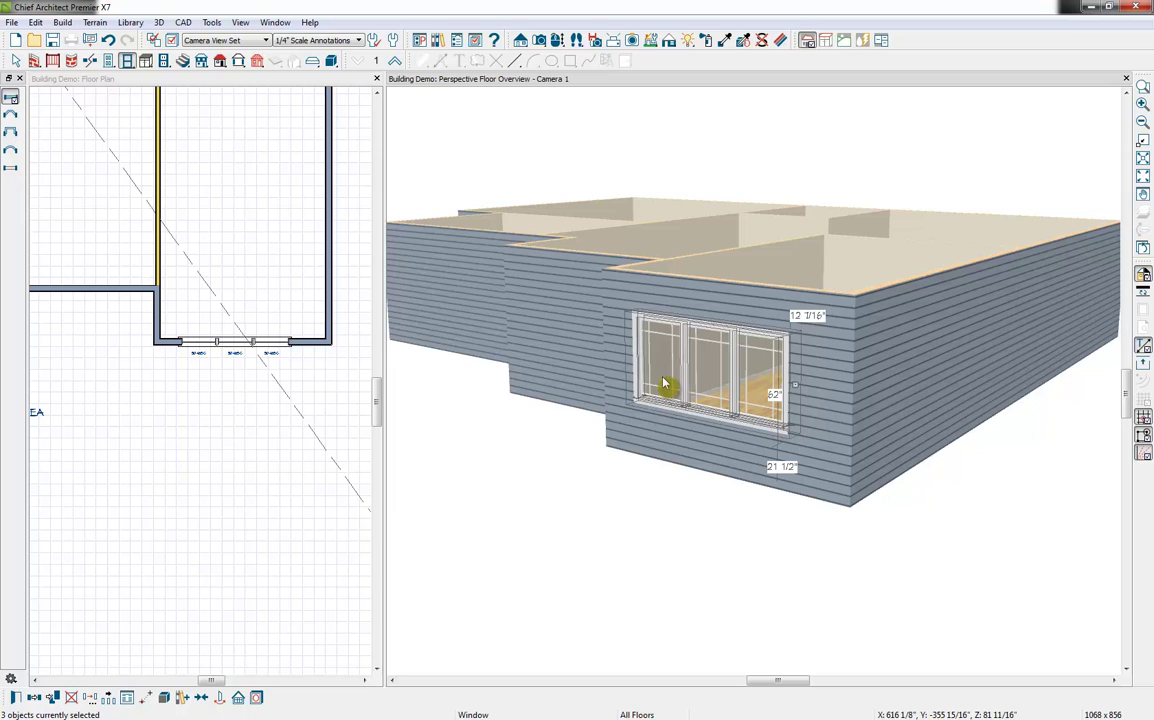
click(165, 703)
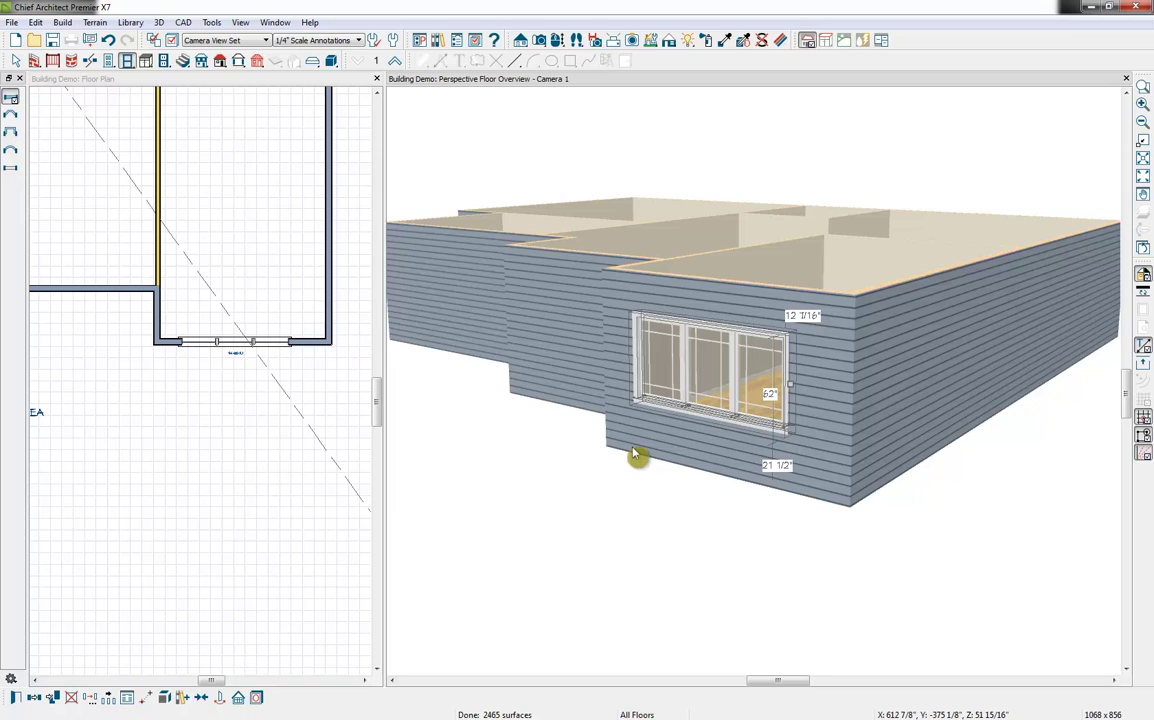
click(183, 699)
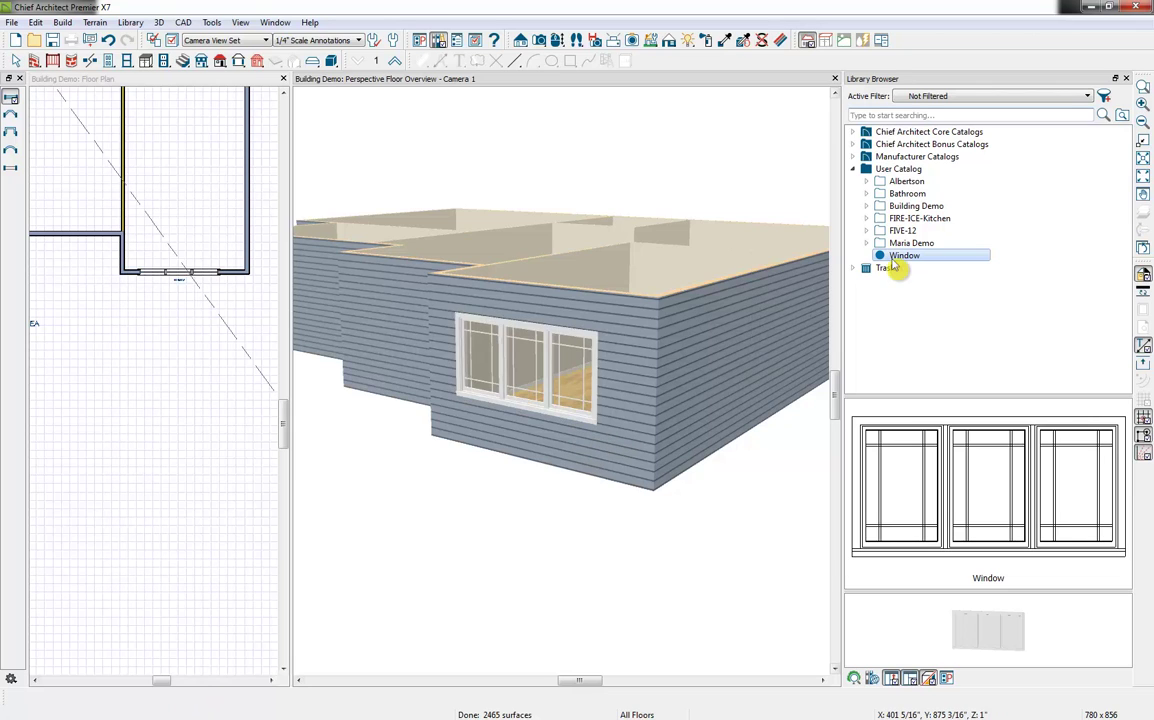
drag(905, 256, 918, 213)
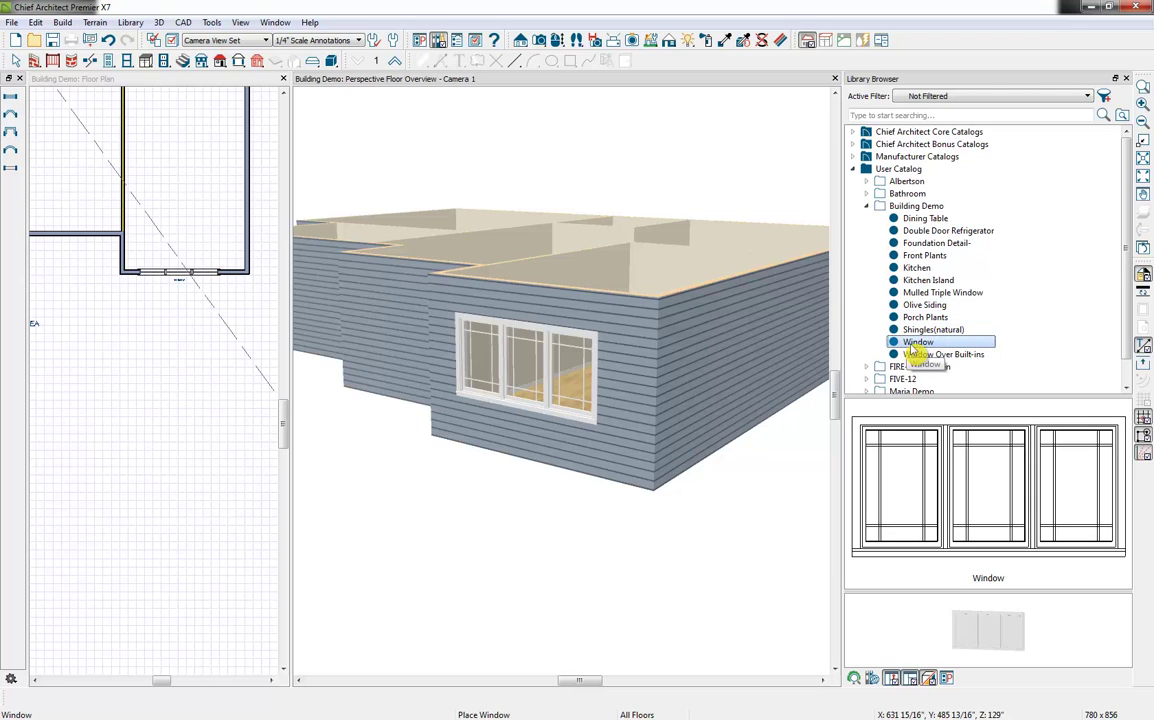
- Place the library's Mulled Triple Window high on the blank front wall of the laundry section in the maximized 3D view
double_click(524, 82)
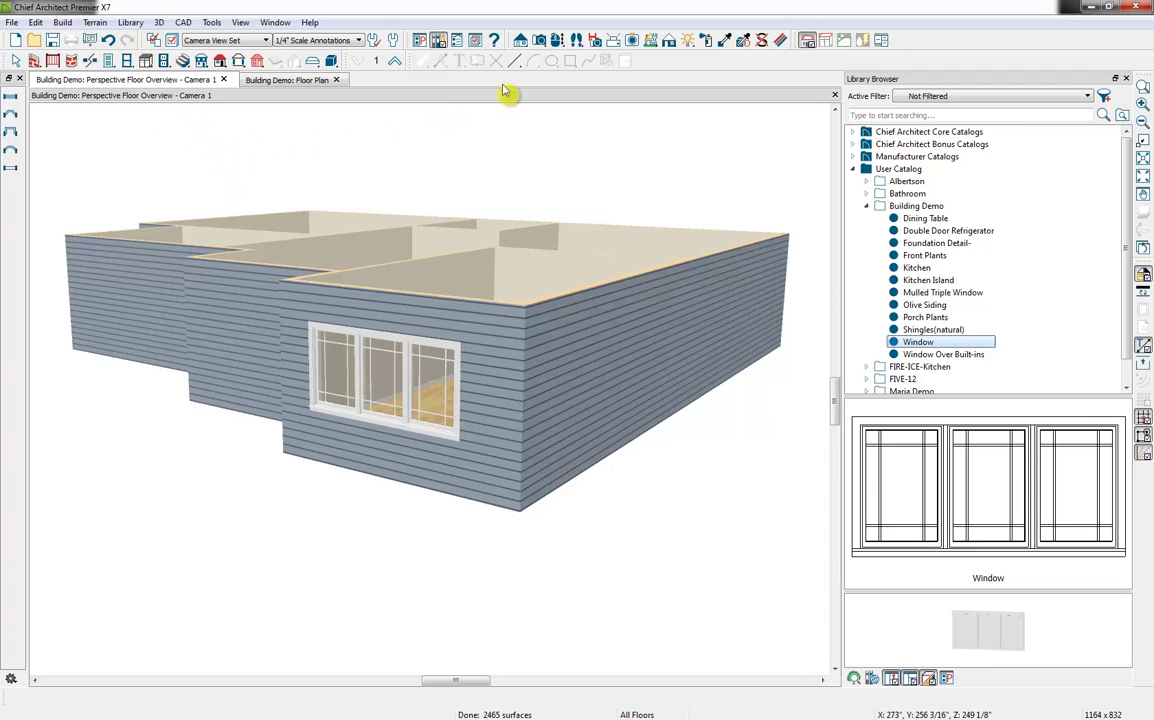
click(557, 41)
drag(330, 343, 427, 337)
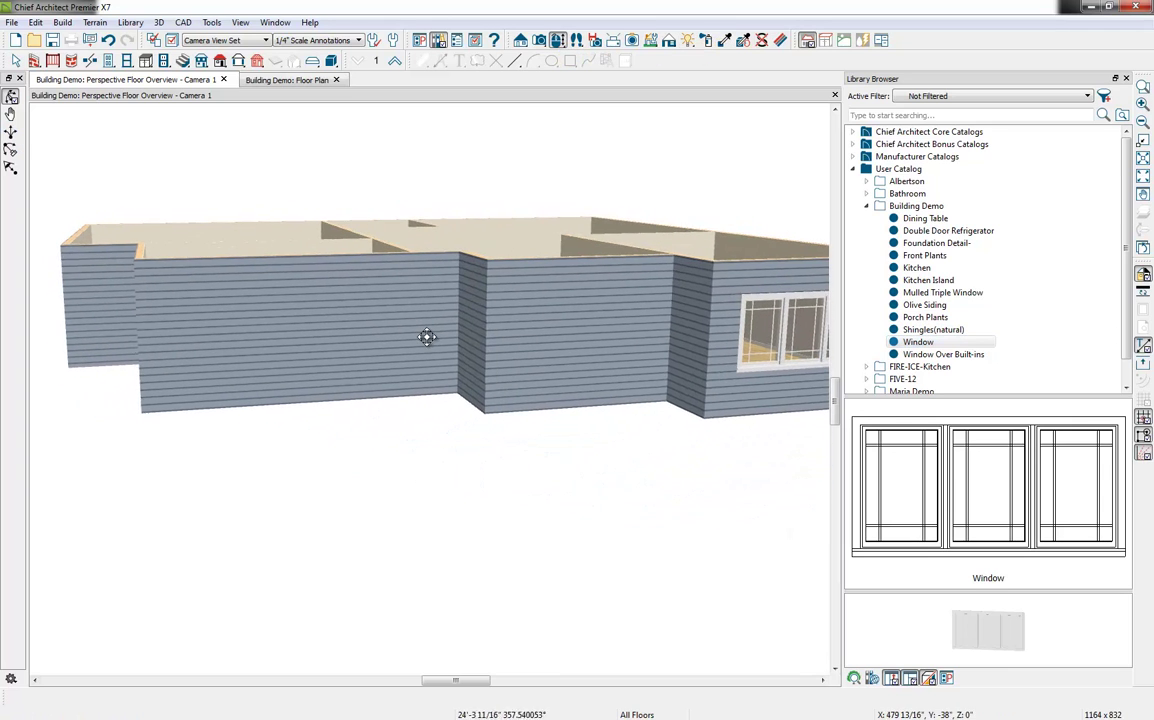
click(944, 300)
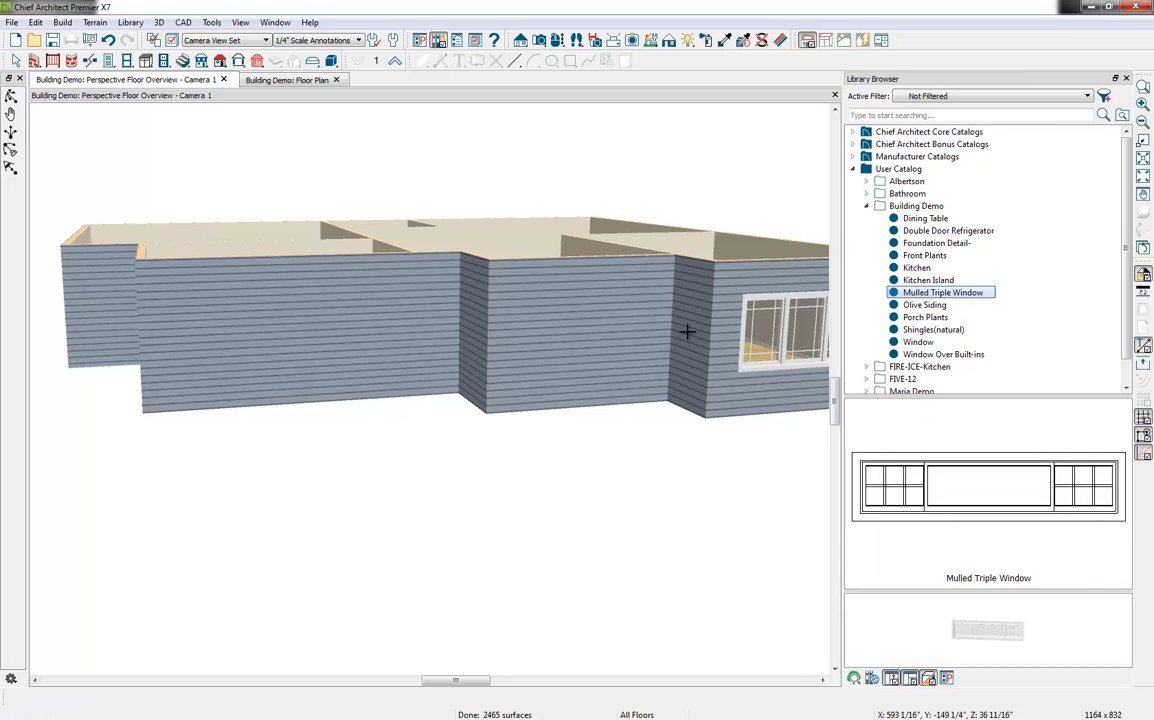
click(293, 310)
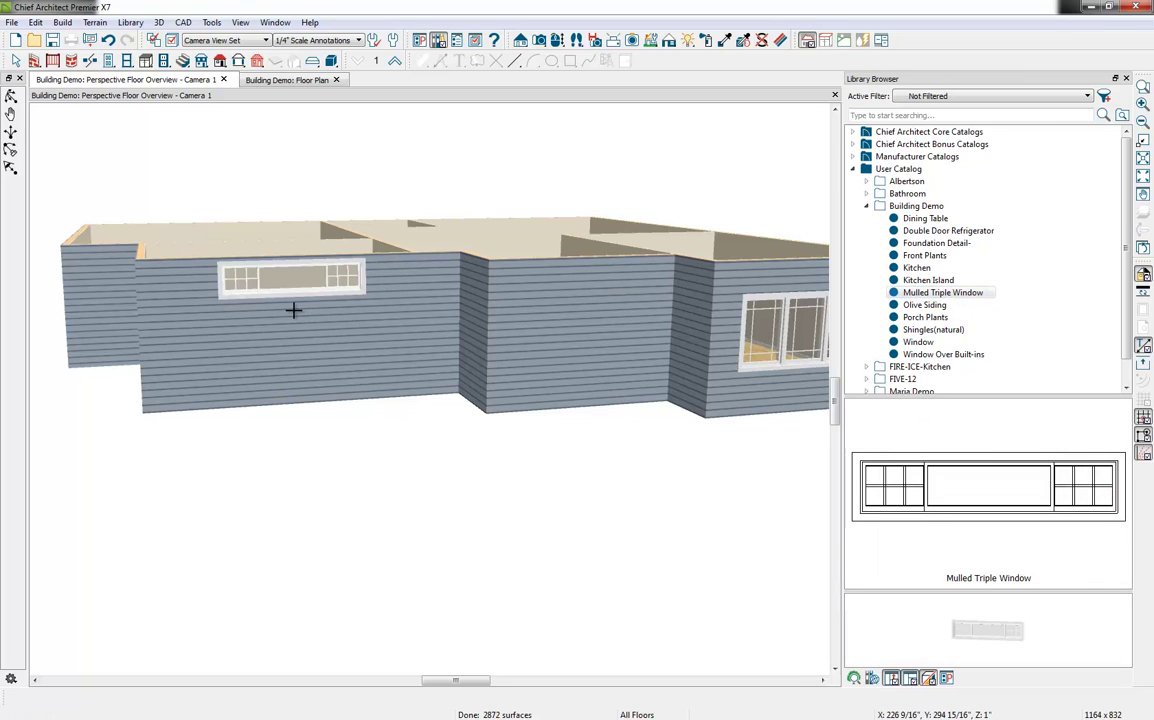
- Place a default casement window directly below the mulled triple window and center it on that unit
click(127, 61)
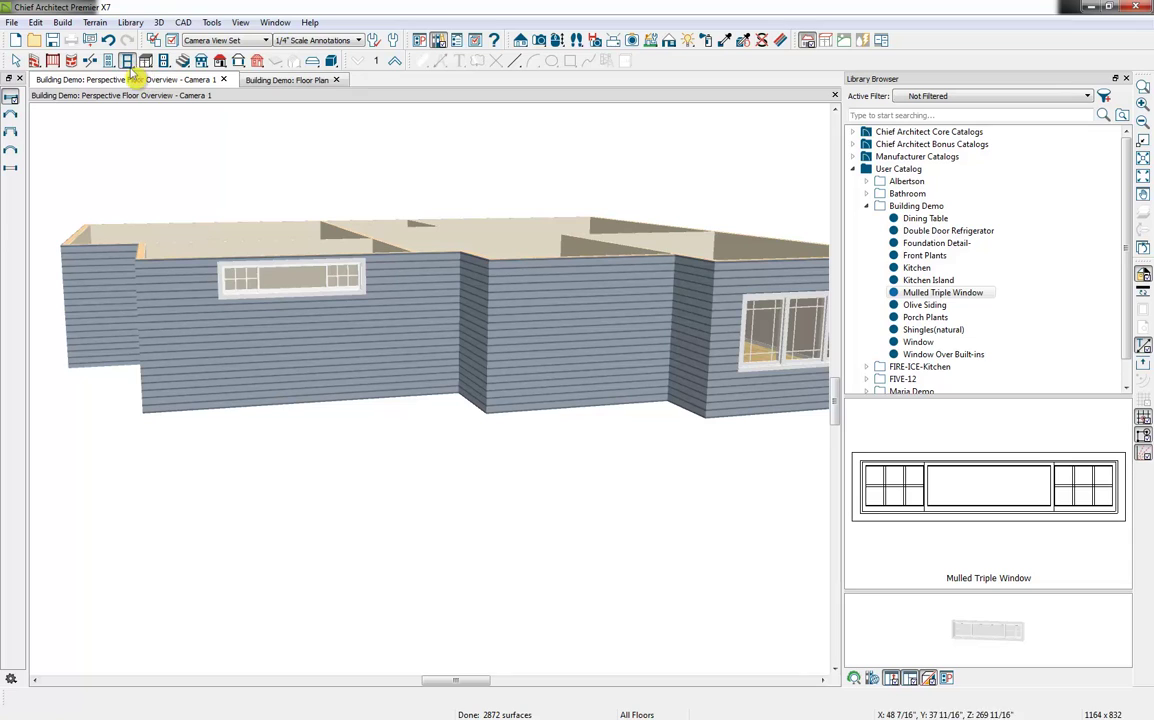
click(296, 333)
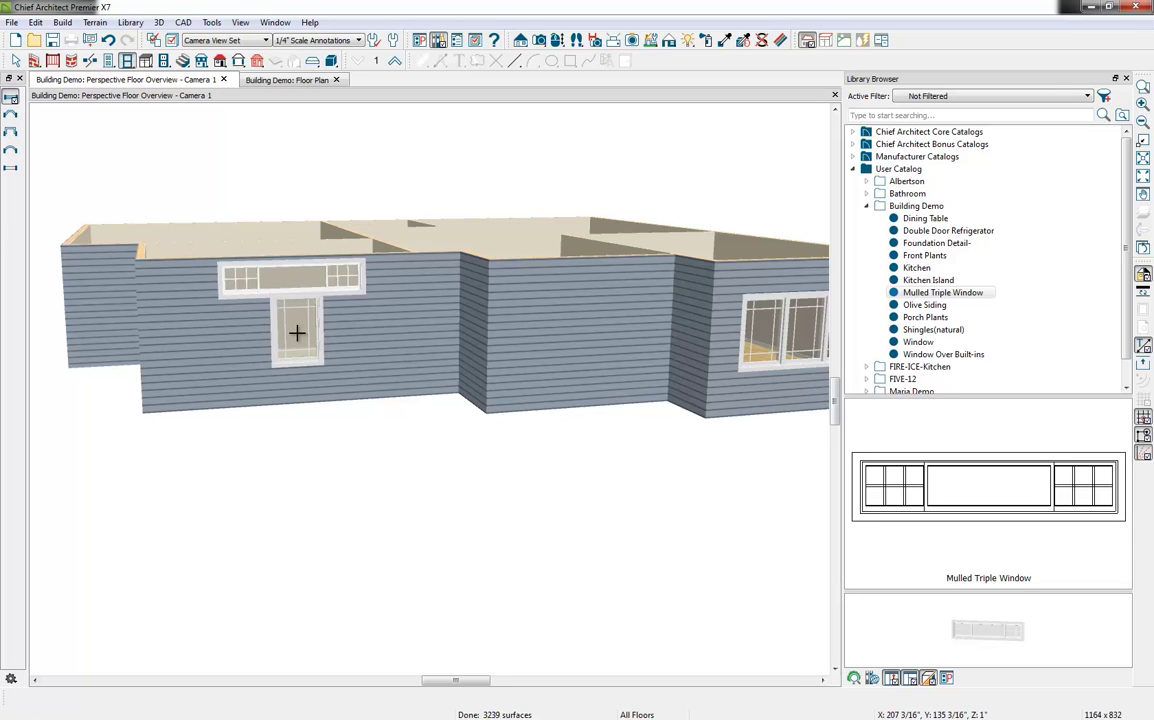
click(296, 333)
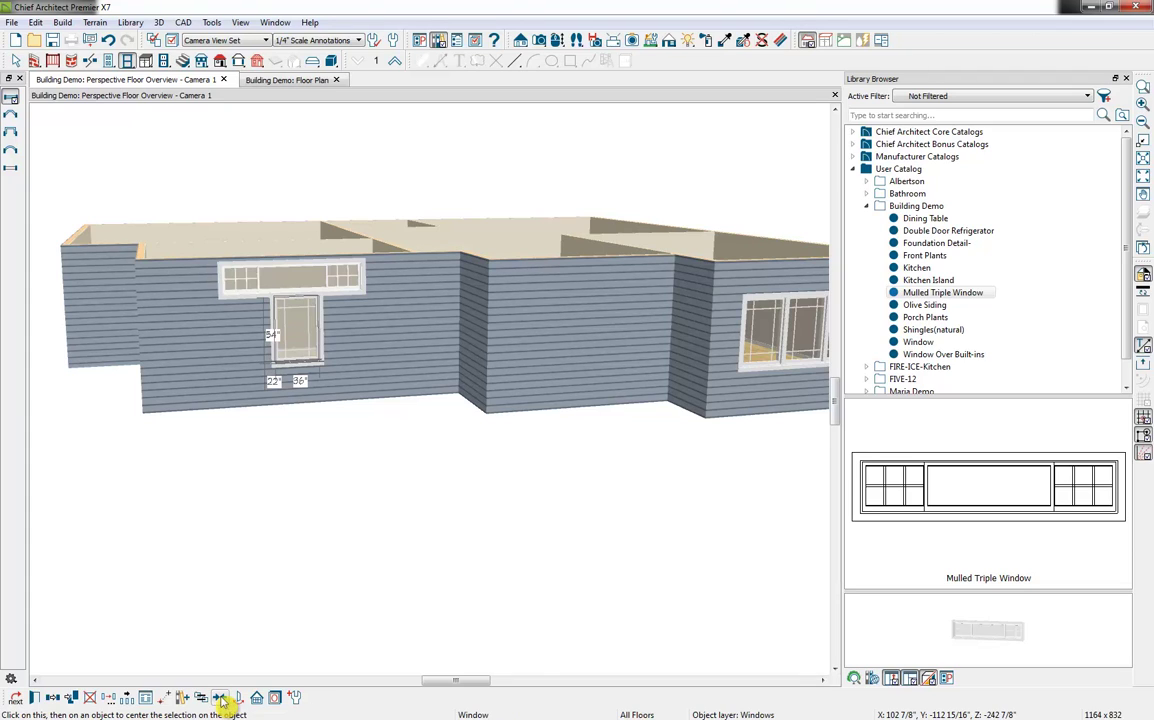
click(295, 281)
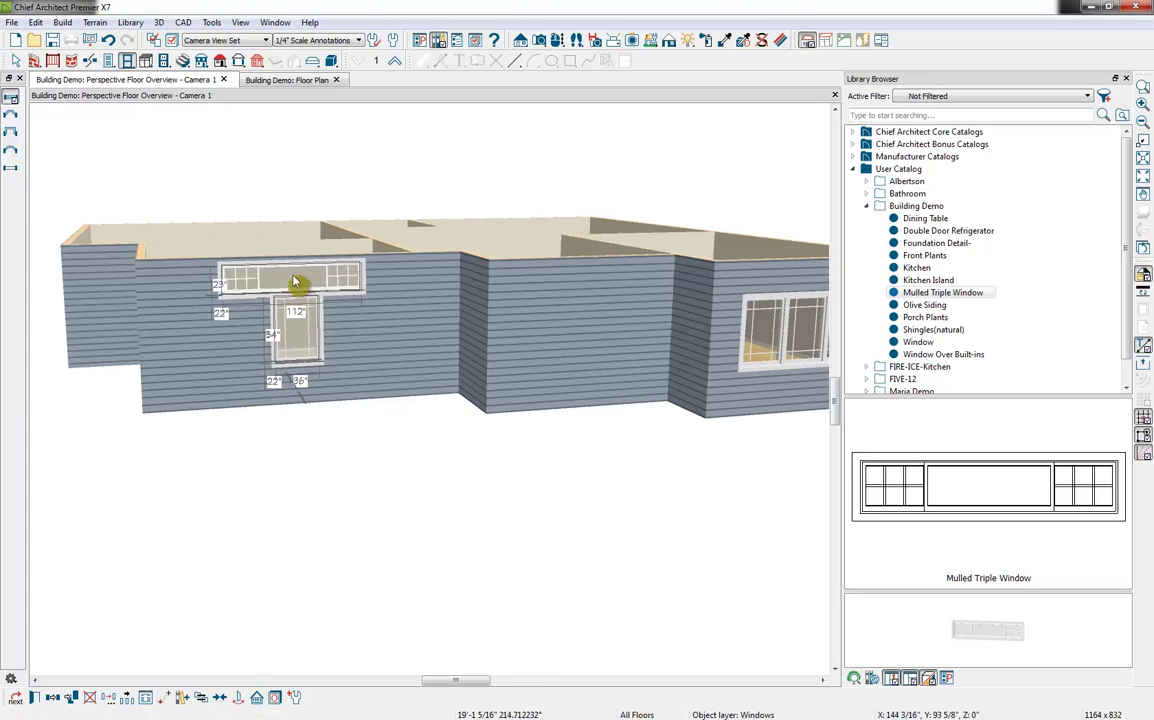
key(Tab)
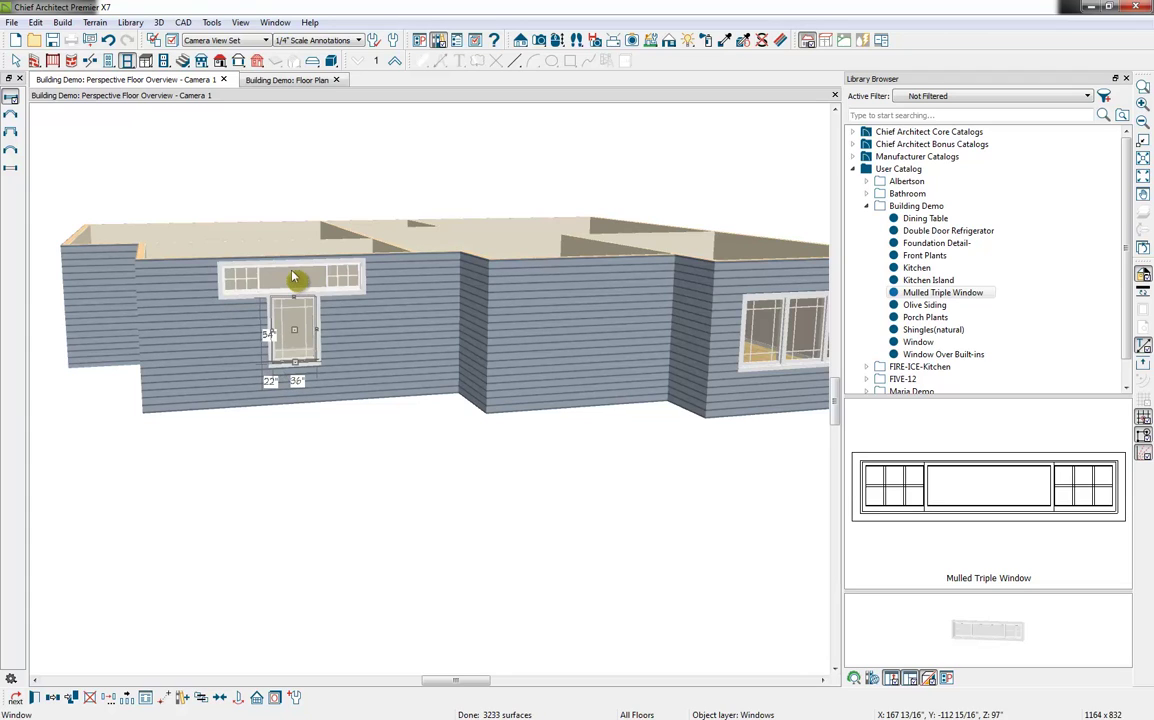
- Add a matching casement on each side of the centered one beneath the transom unit, and close the library browser
click(144, 61)
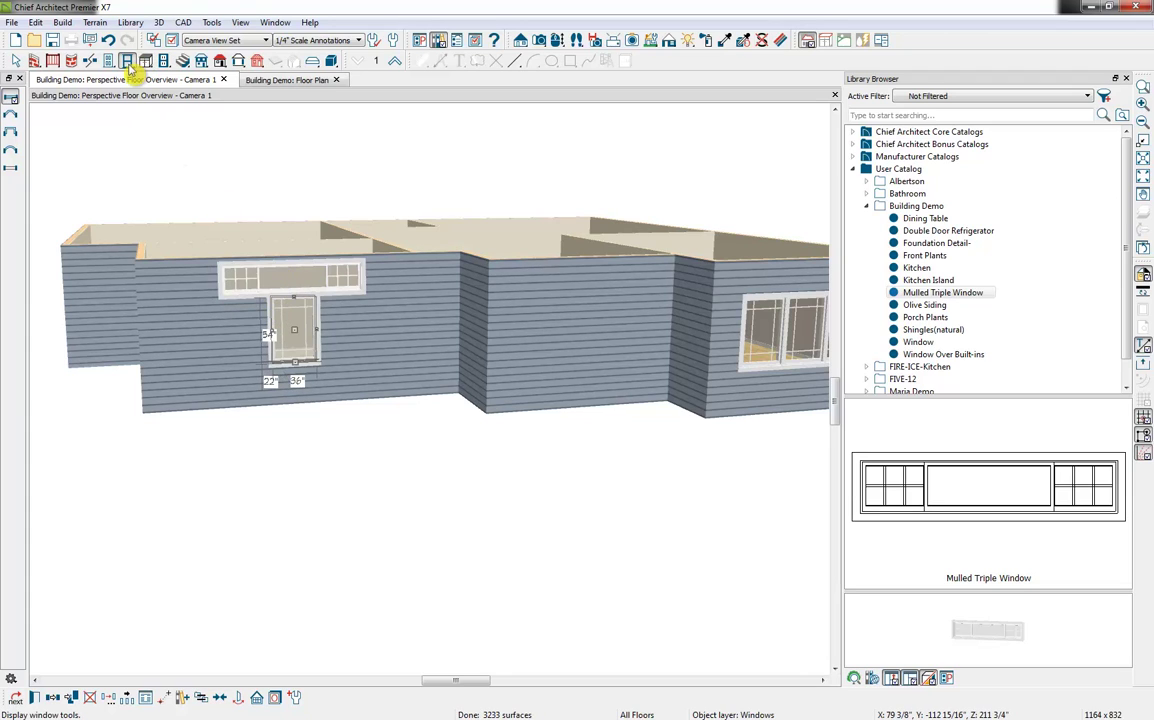
click(260, 338)
click(338, 330)
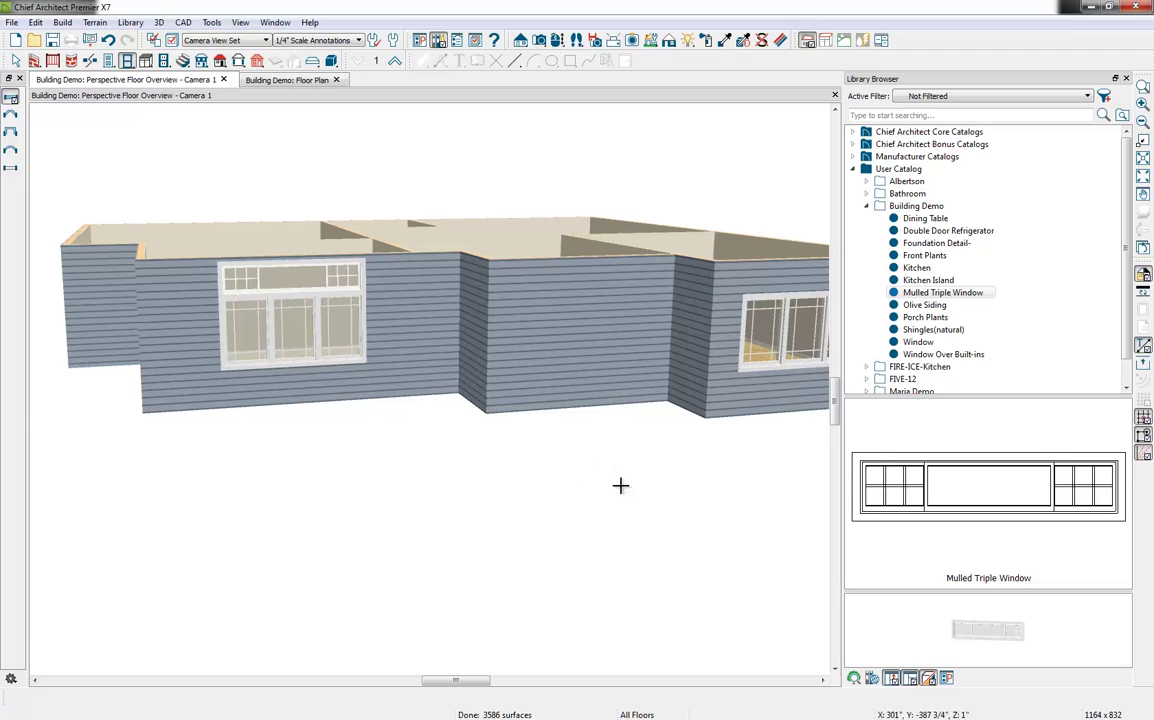
click(1126, 78)
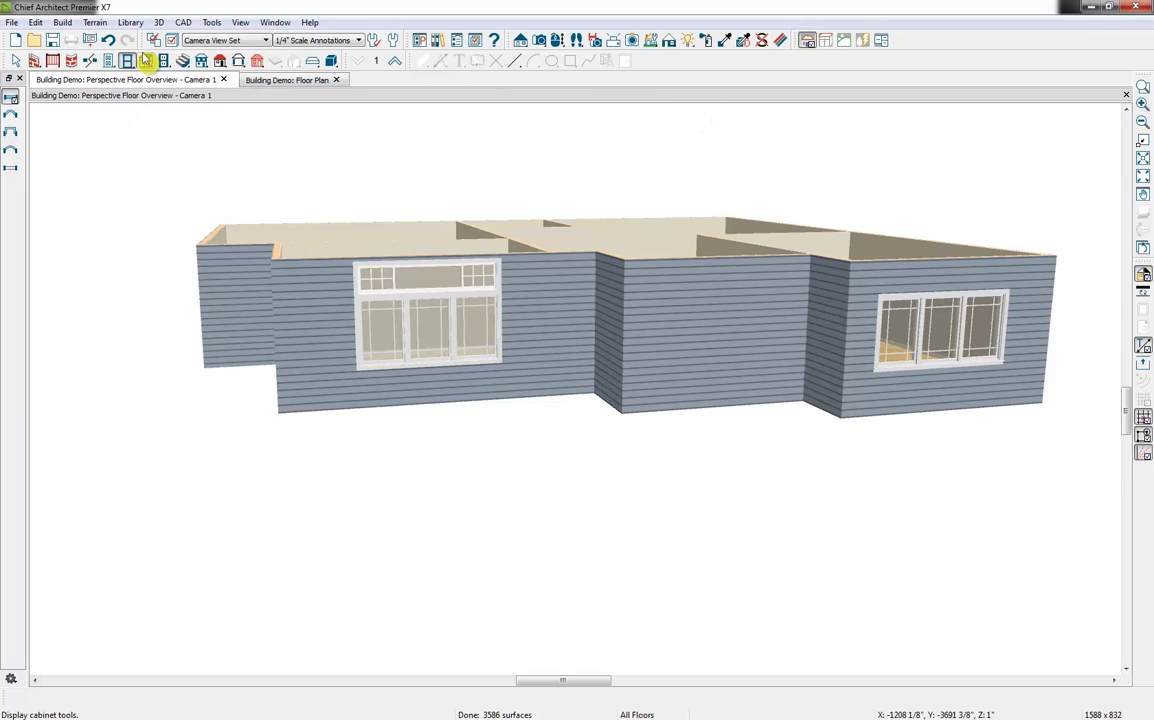
- Place an exterior hinged door on the recessed front entry wall and stretch it into a double door about 66" wide
click(109, 61)
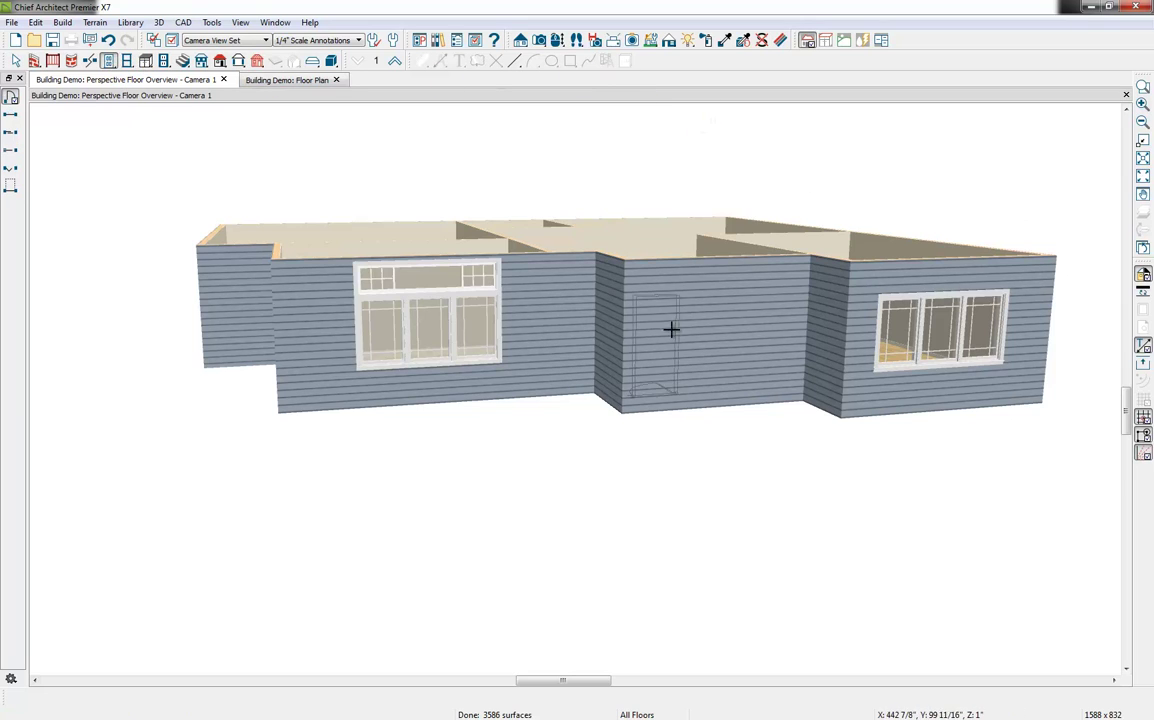
click(716, 318)
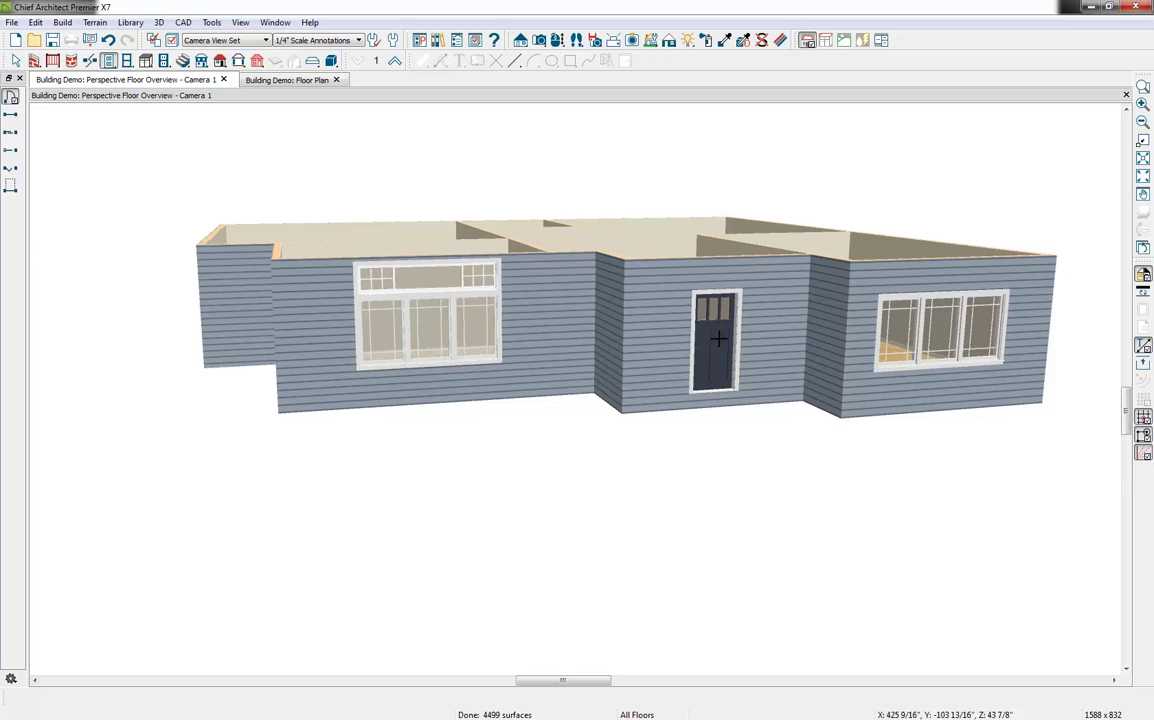
click(718, 355)
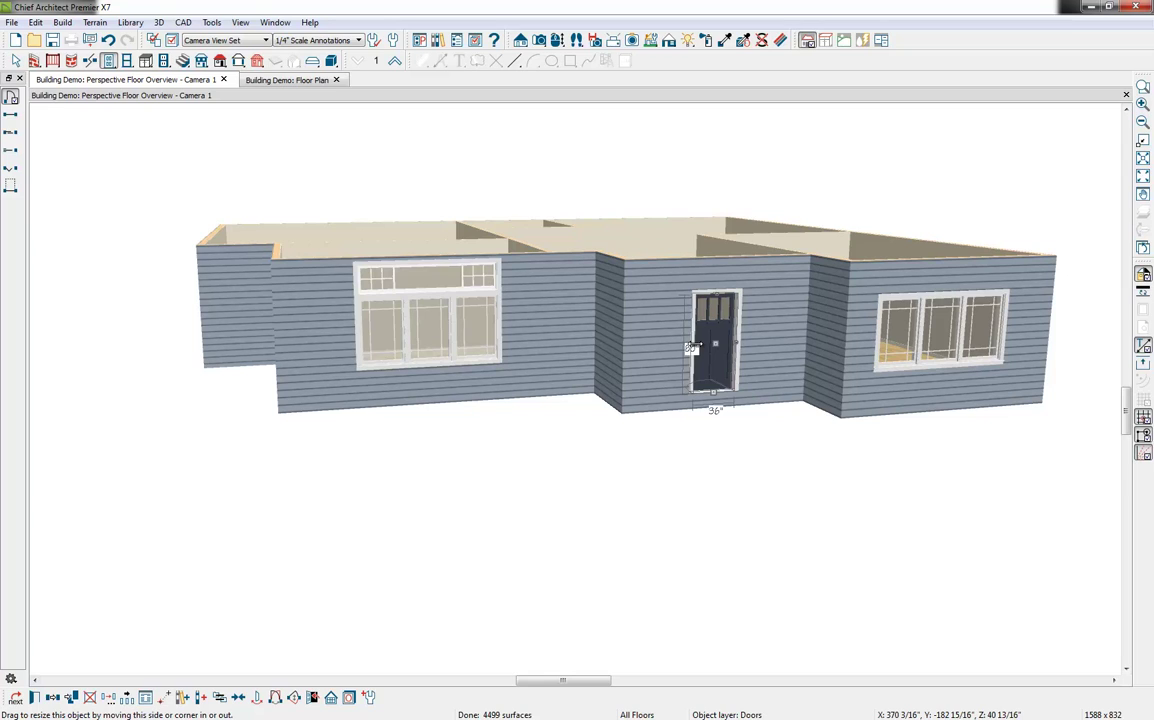
drag(690, 347, 657, 358)
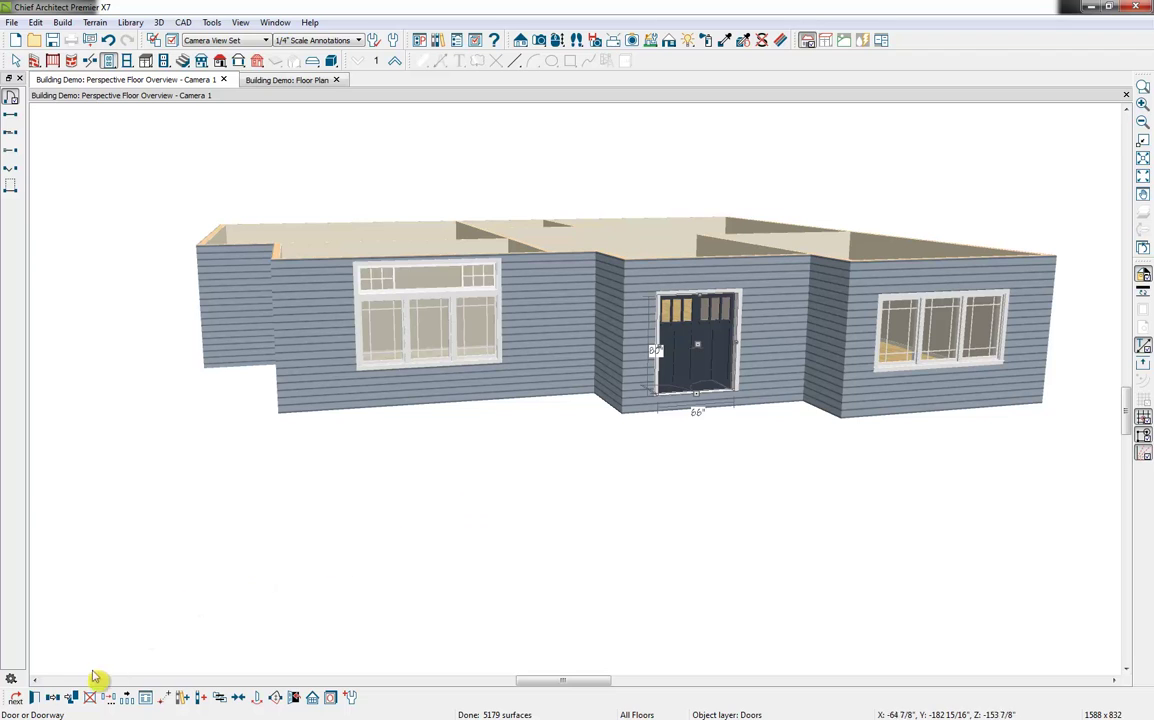
- Keep the front double door's type as Hinged, set its width to 6', and apply the door specification
click(33, 699)
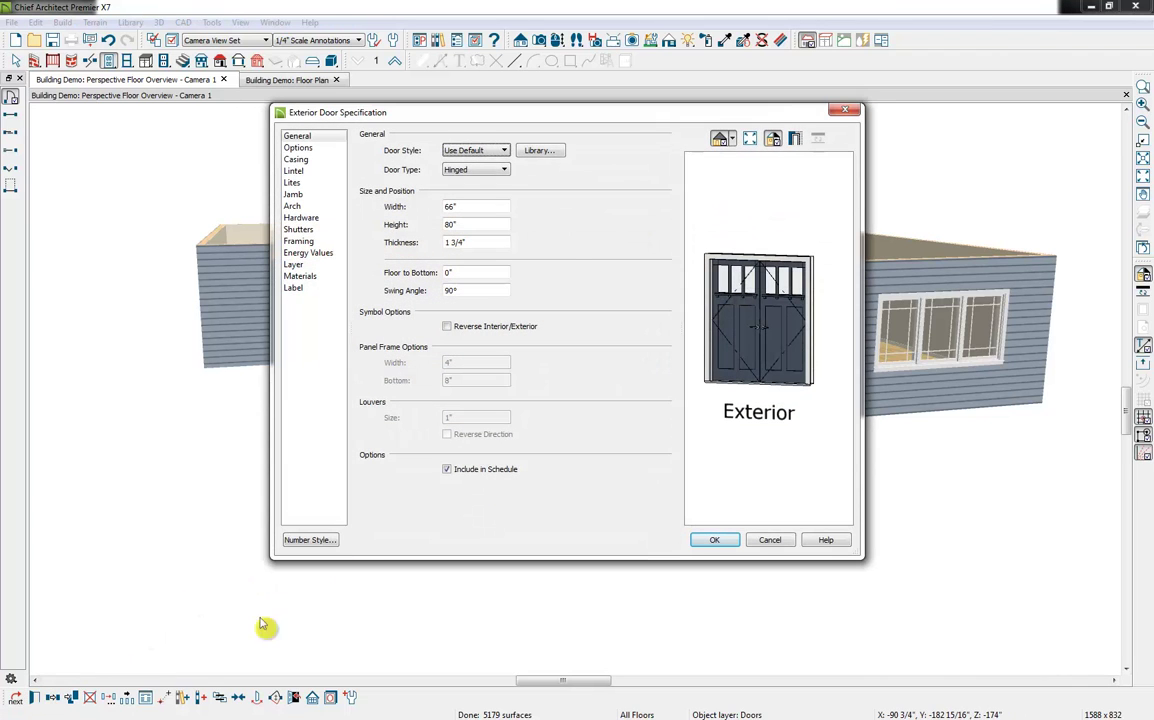
click(503, 154)
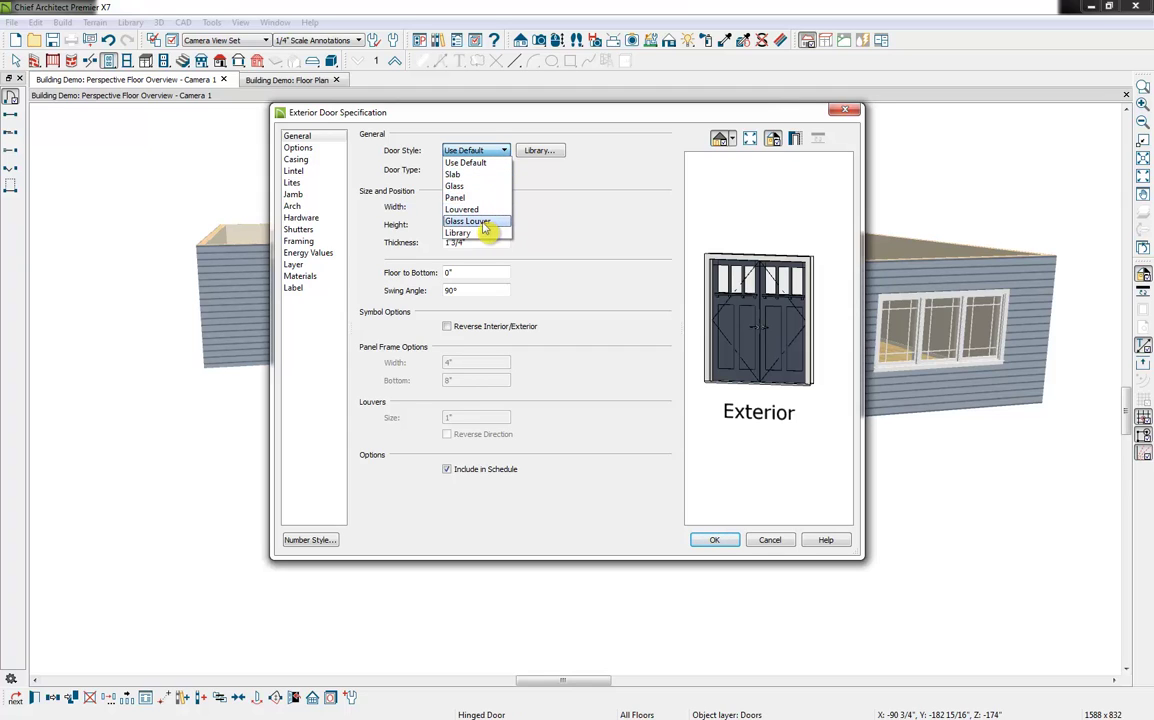
click(590, 230)
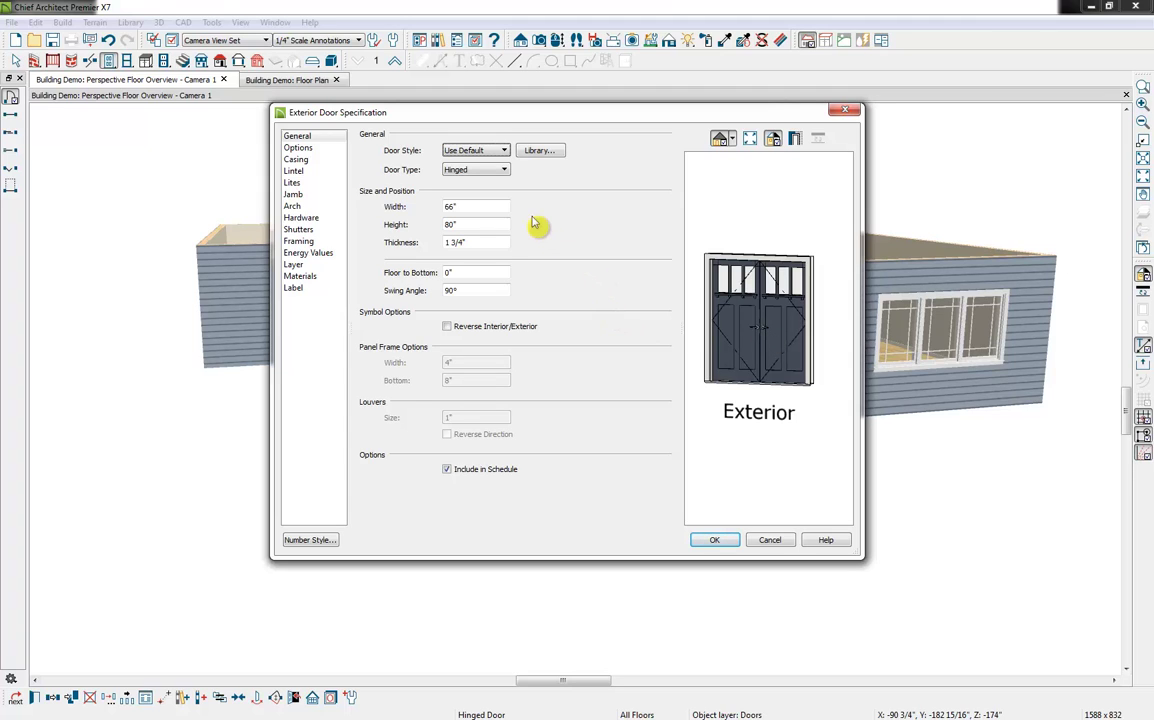
click(506, 172)
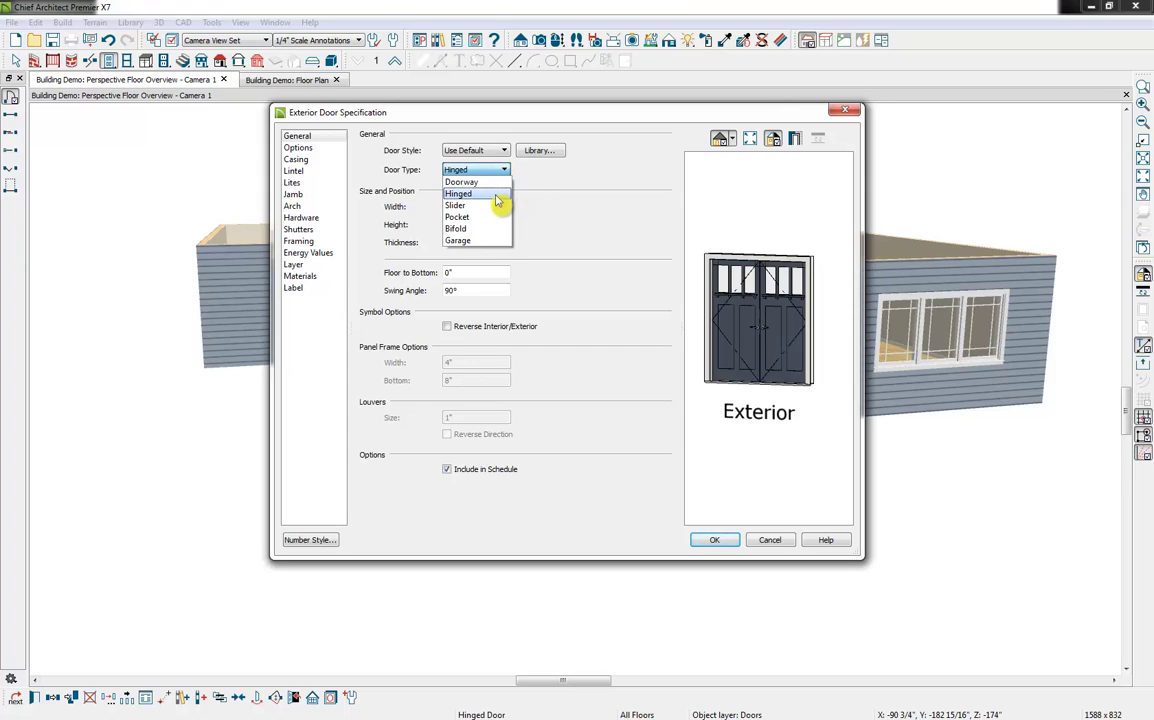
click(497, 196)
key(Tab)
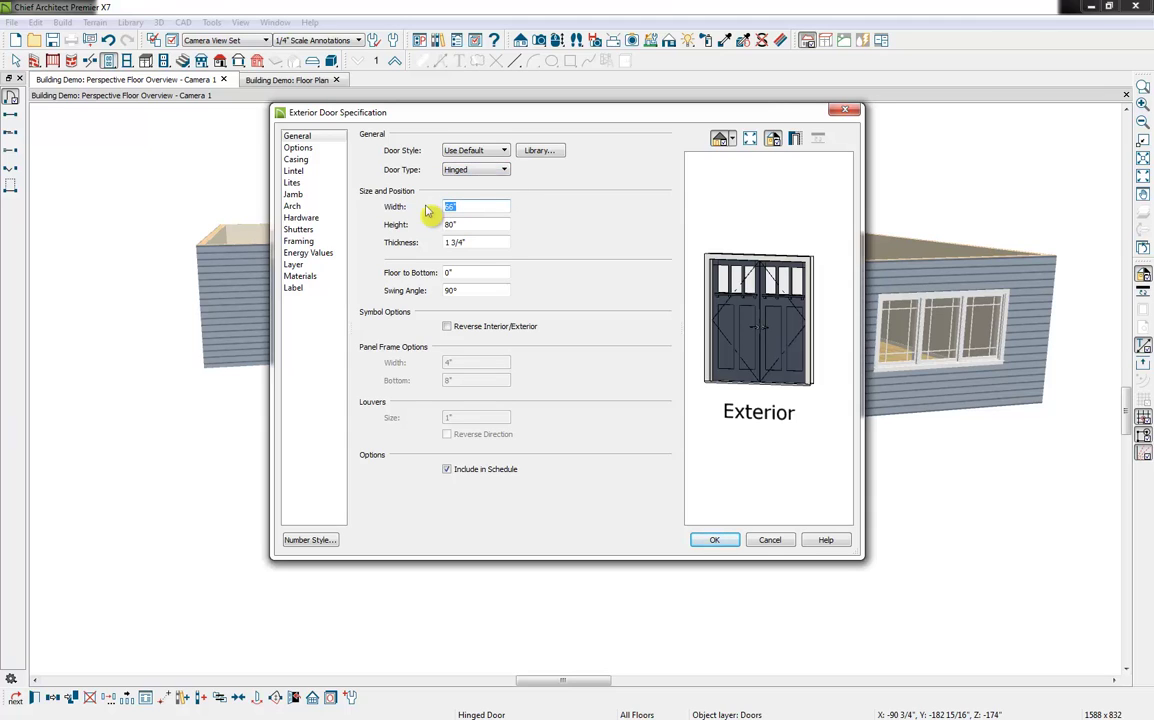
text(6')
key(Tab)
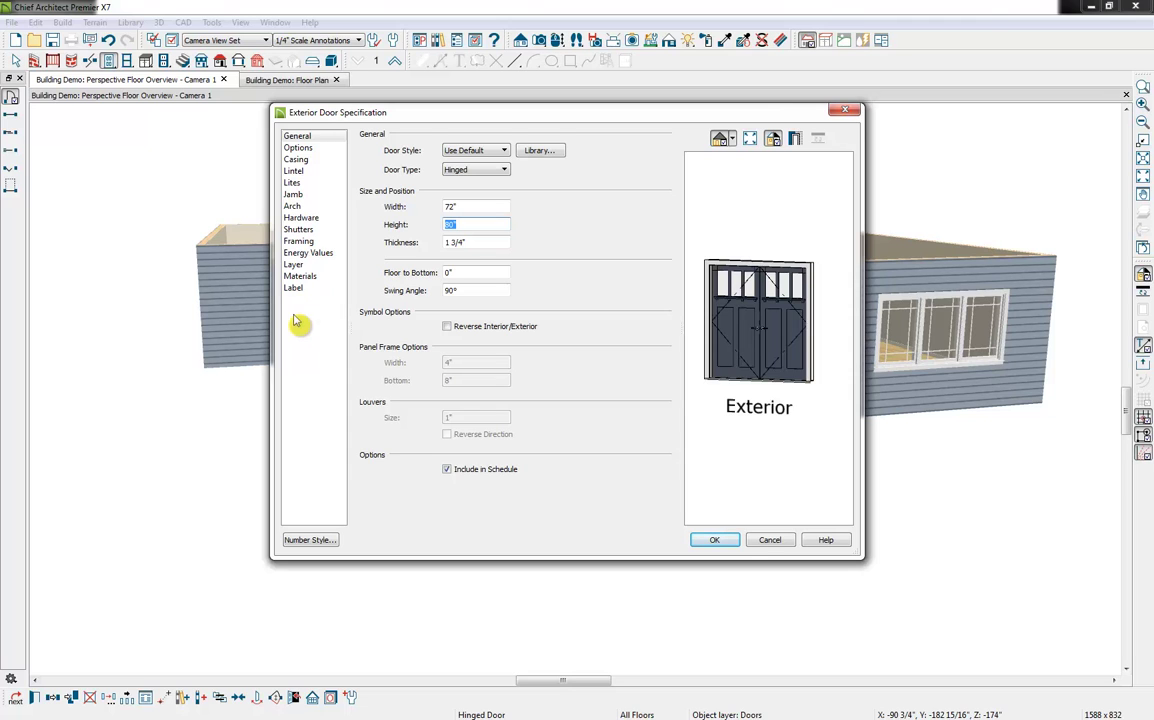
click(724, 542)
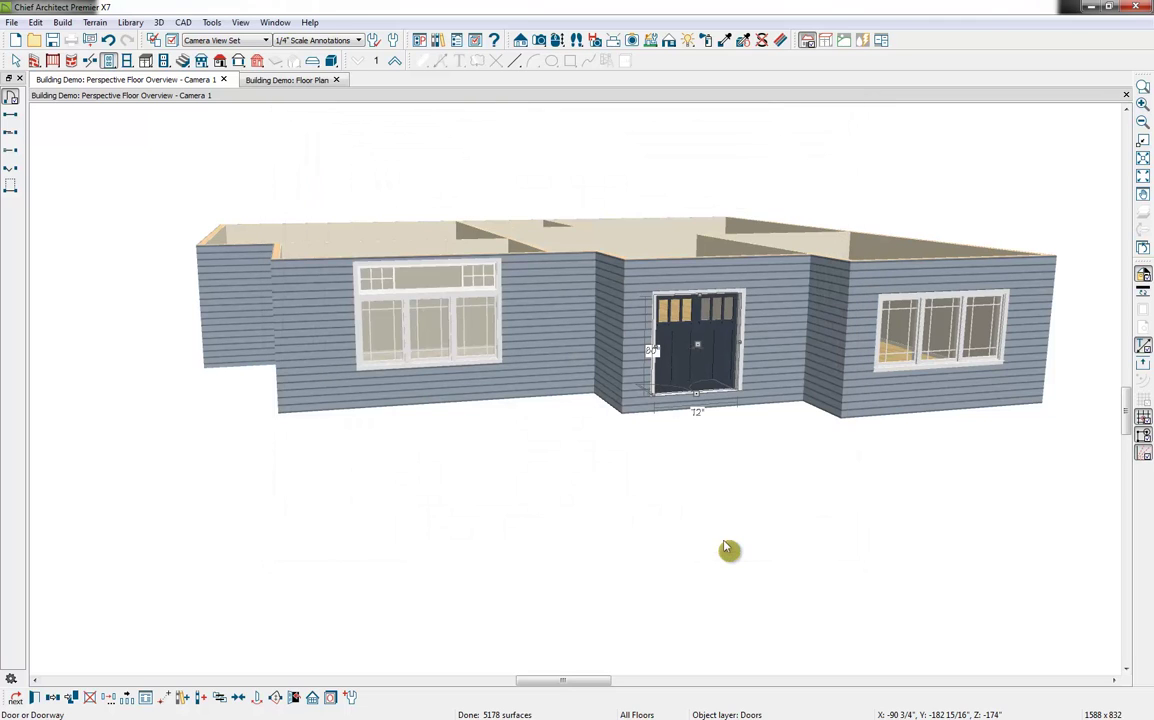
- Place a hinged interior door on the wall between the entry and the laundry in the 3D overview
click(557, 40)
drag(815, 226, 688, 275)
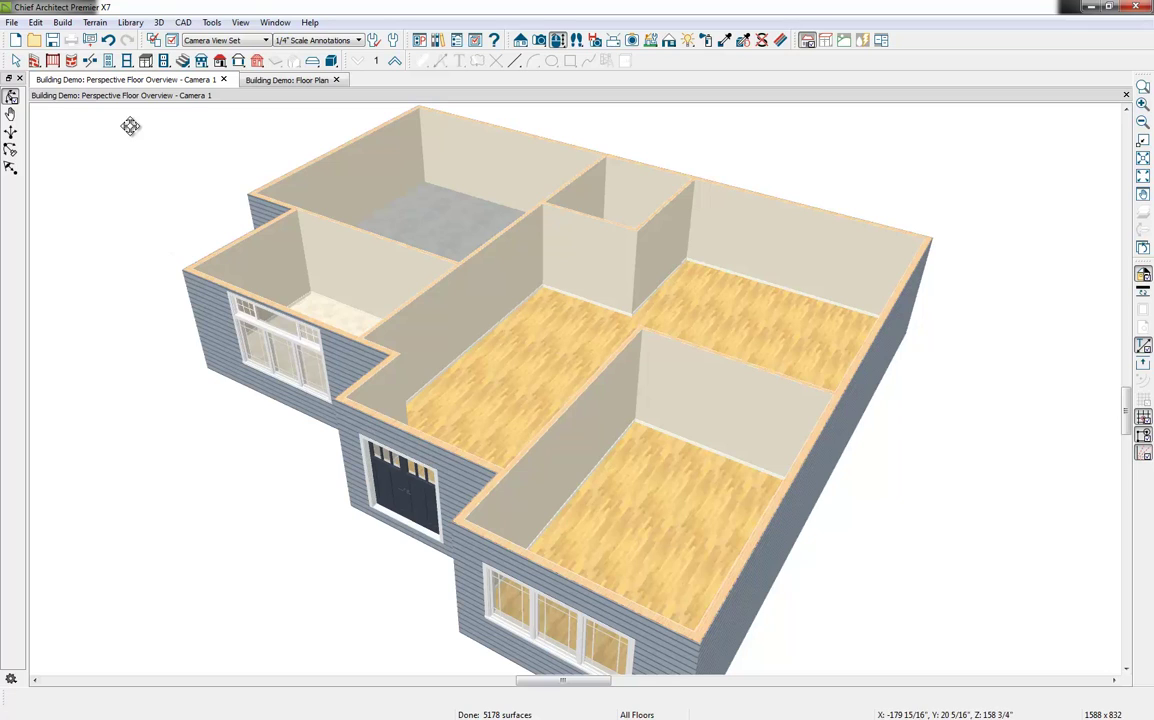
click(108, 61)
click(10, 98)
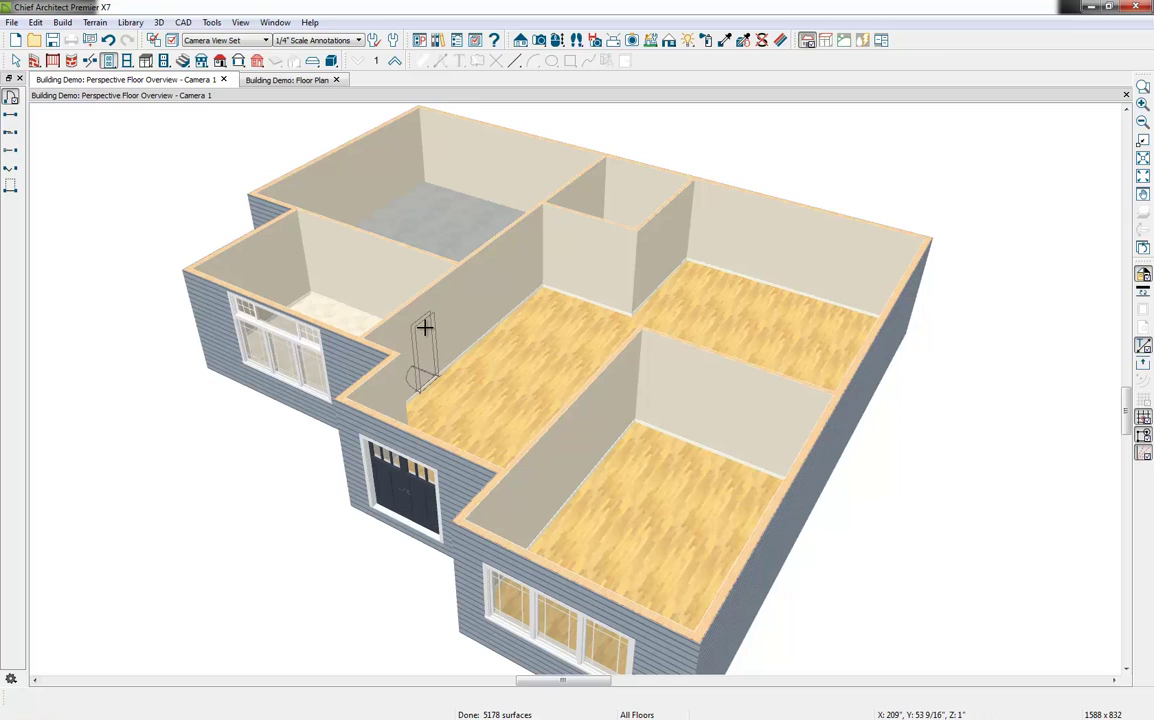
click(425, 327)
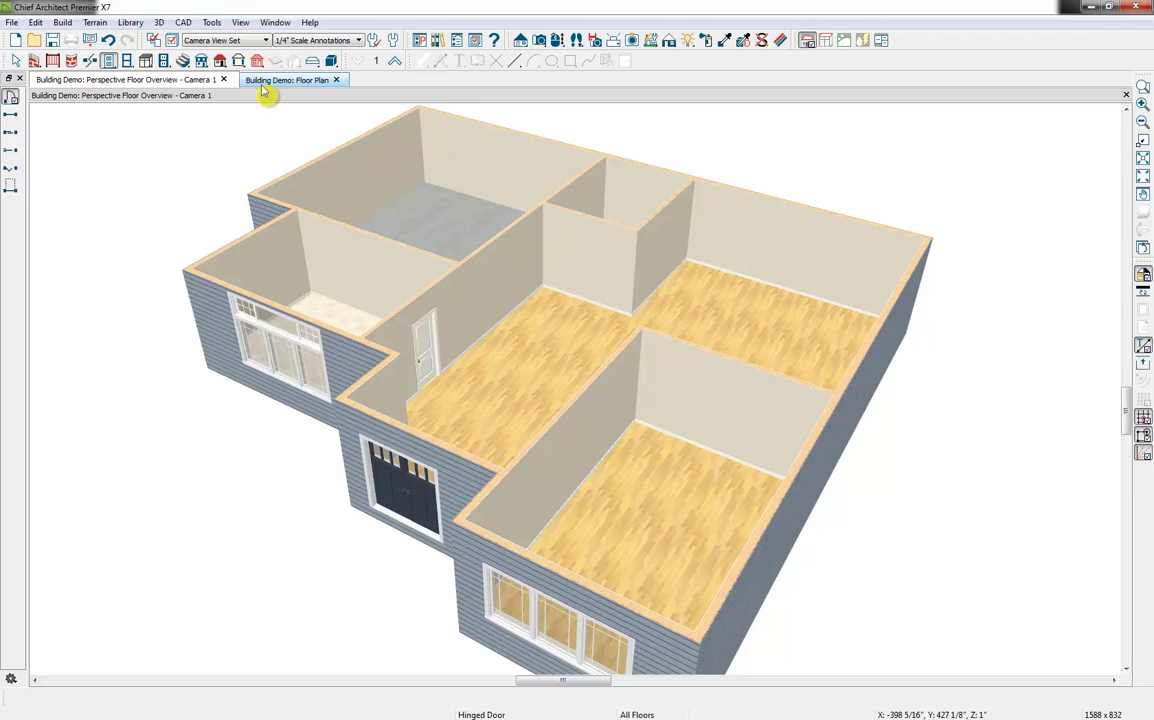
- Show the floor plan beside the 3D view and center the double front door on its entry wall
drag(263, 82, 136, 150)
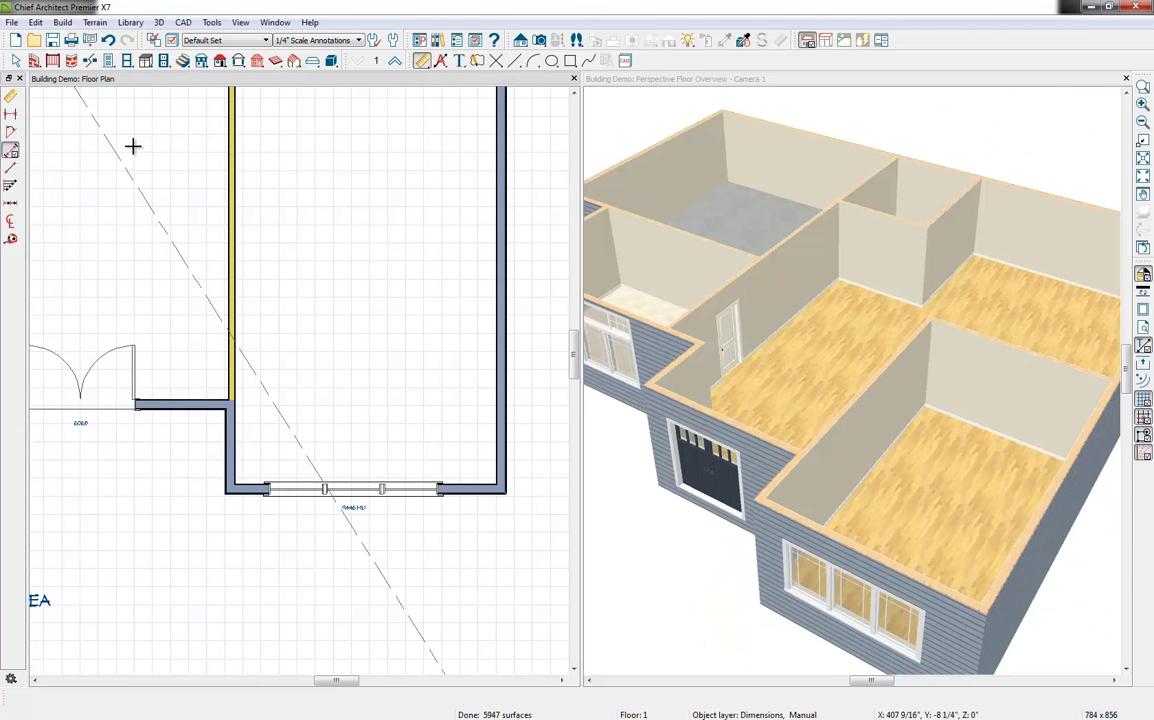
scroll(466, 407, down, 2)
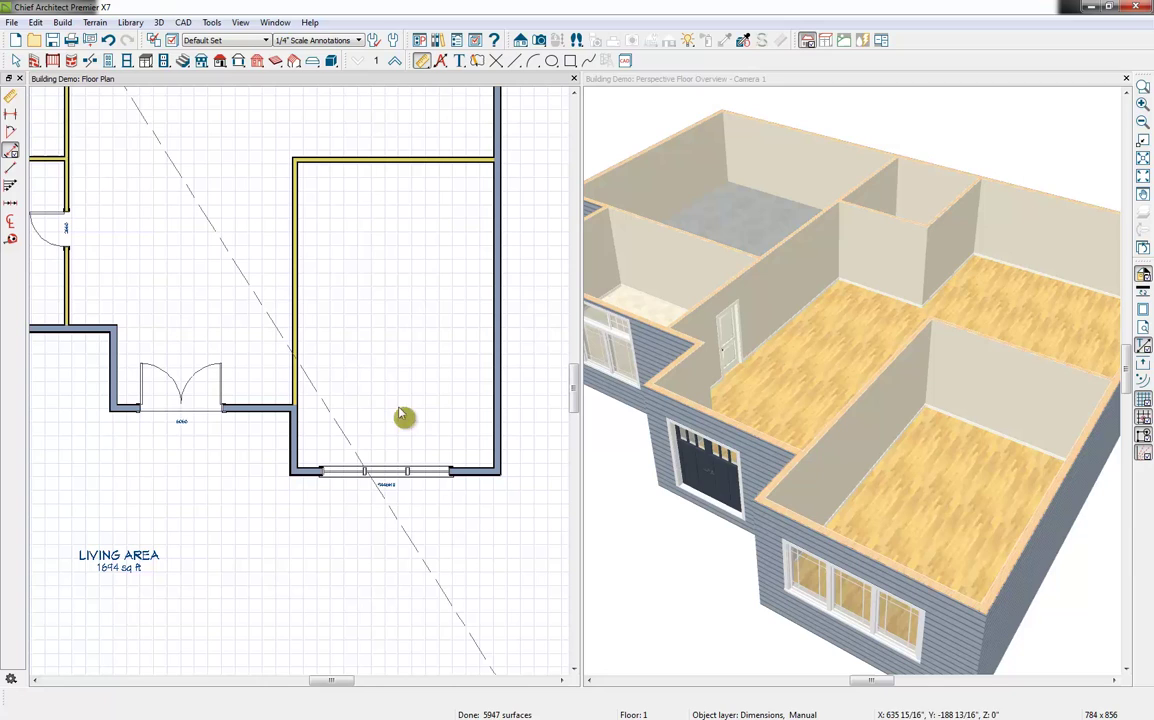
click(203, 411)
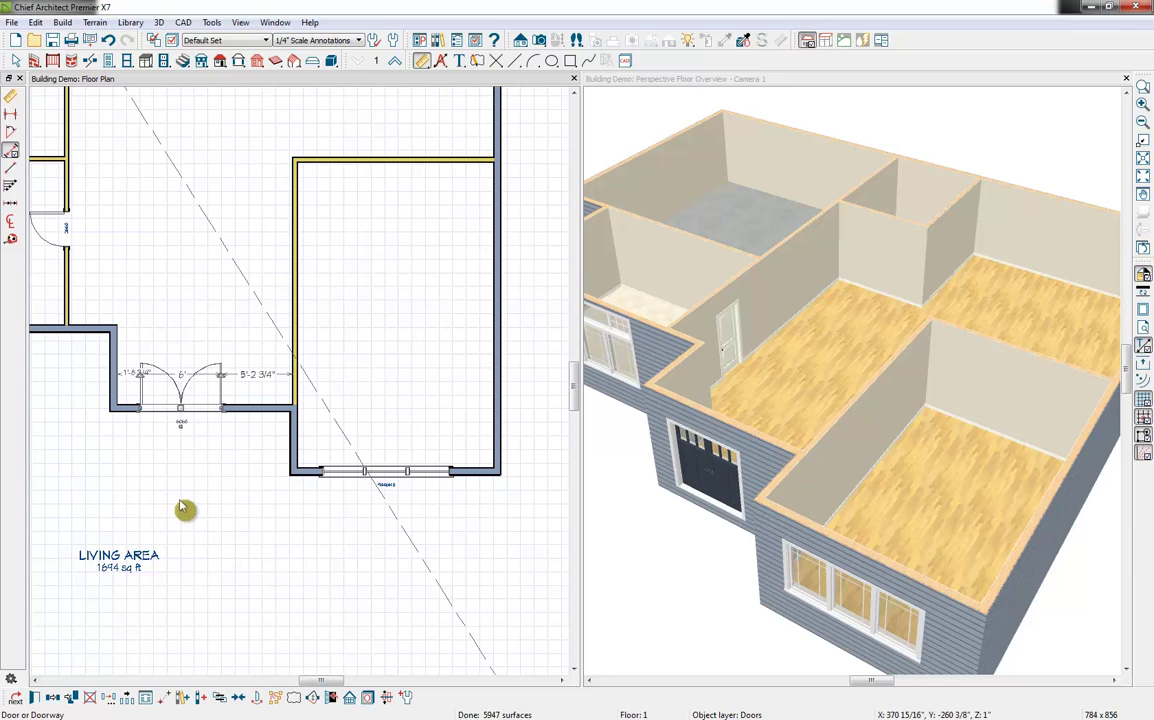
click(241, 703)
click(216, 405)
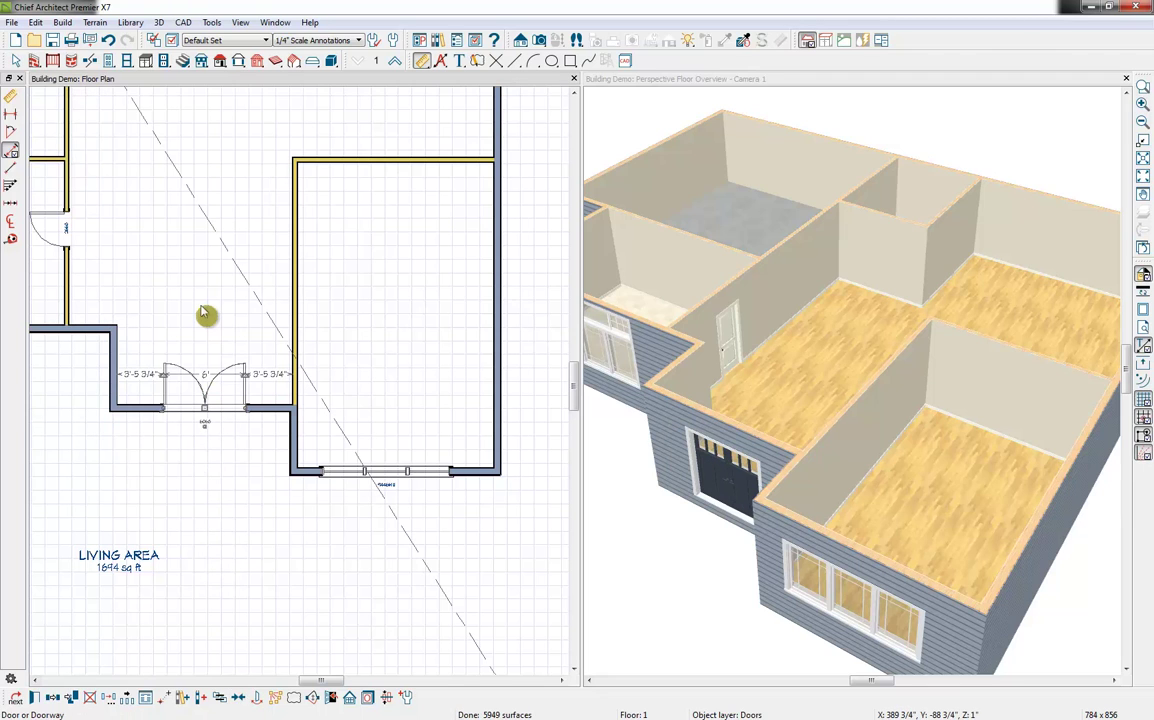
- Flip the laundry door's hinge side and move the door along its wall to about 2' from the front wall
middle_drag(210, 311, 304, 348)
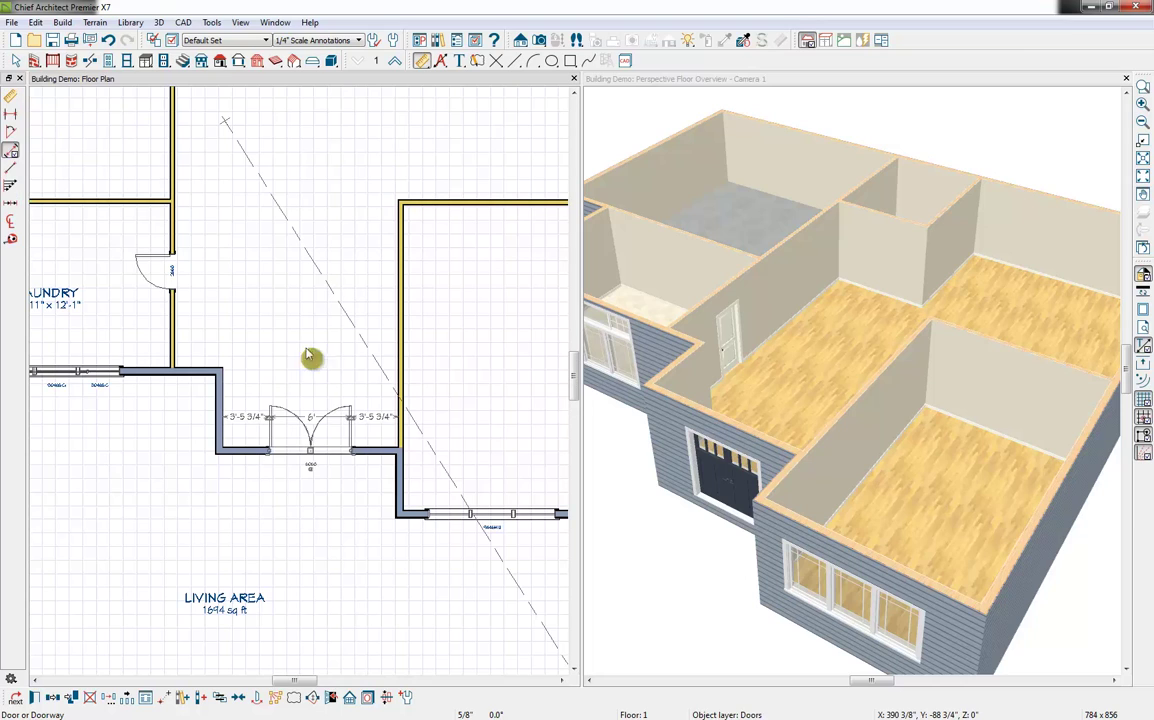
click(173, 279)
click(170, 270)
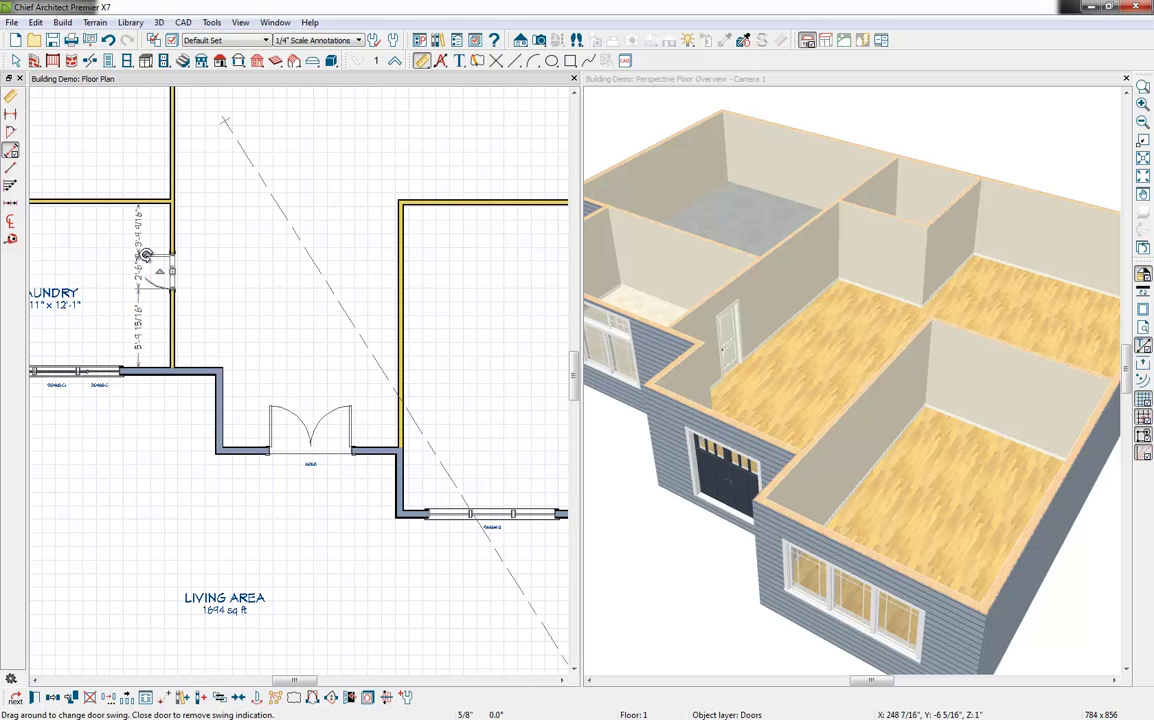
drag(146, 254, 171, 325)
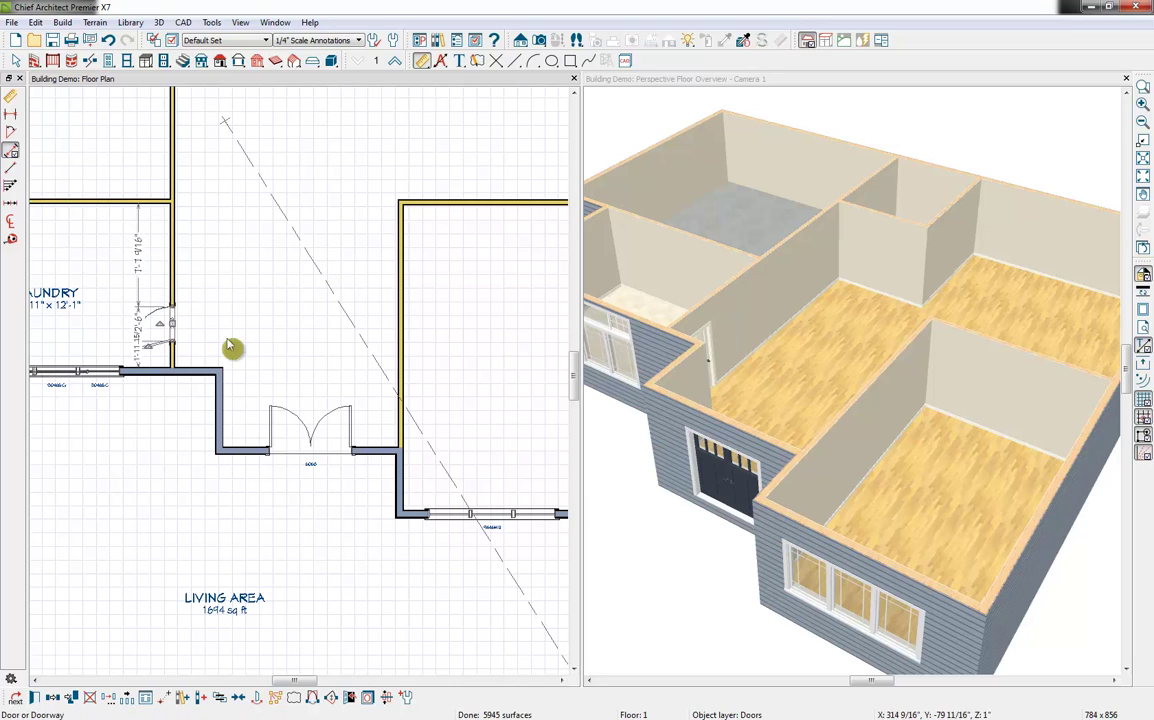
scroll(245, 341, down, 2)
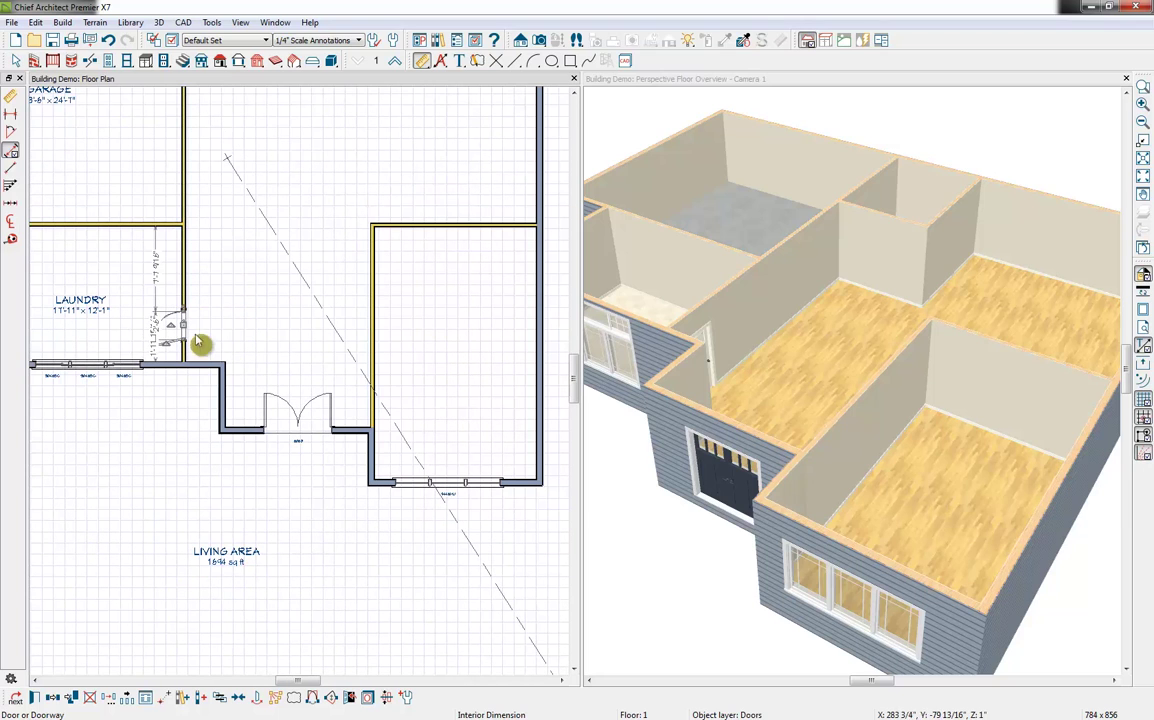
- Place a hinged door on the wall between the laundry and garage and set its door style to Panel
click(109, 61)
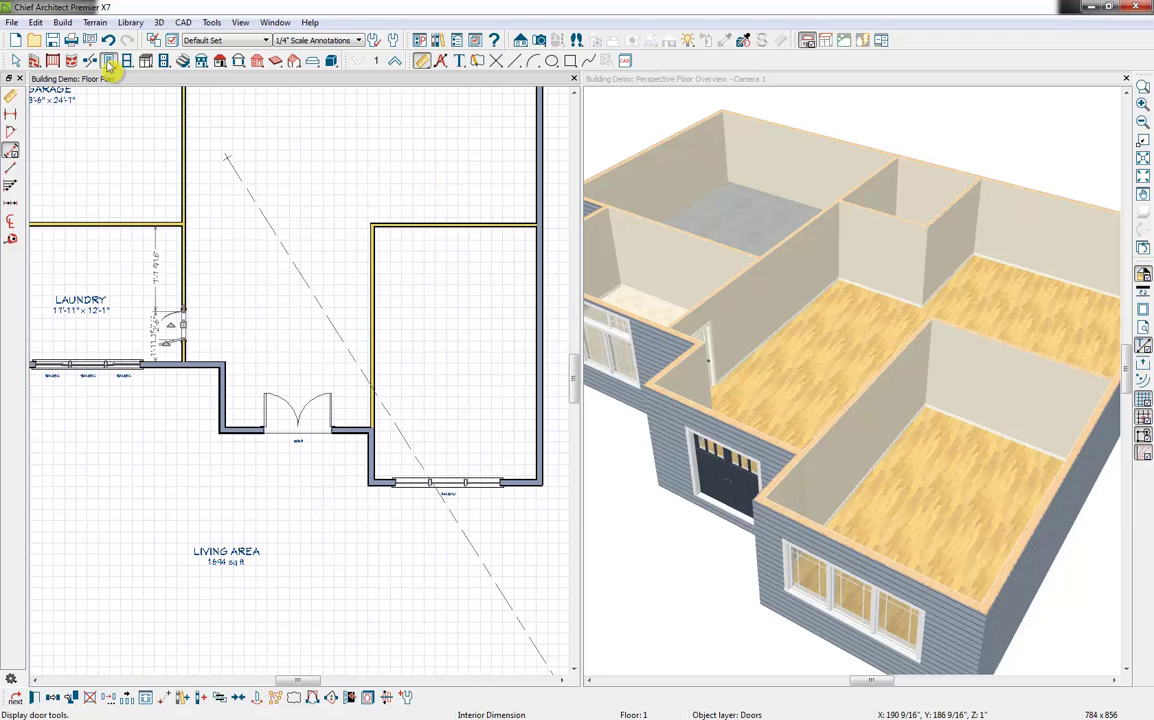
click(146, 230)
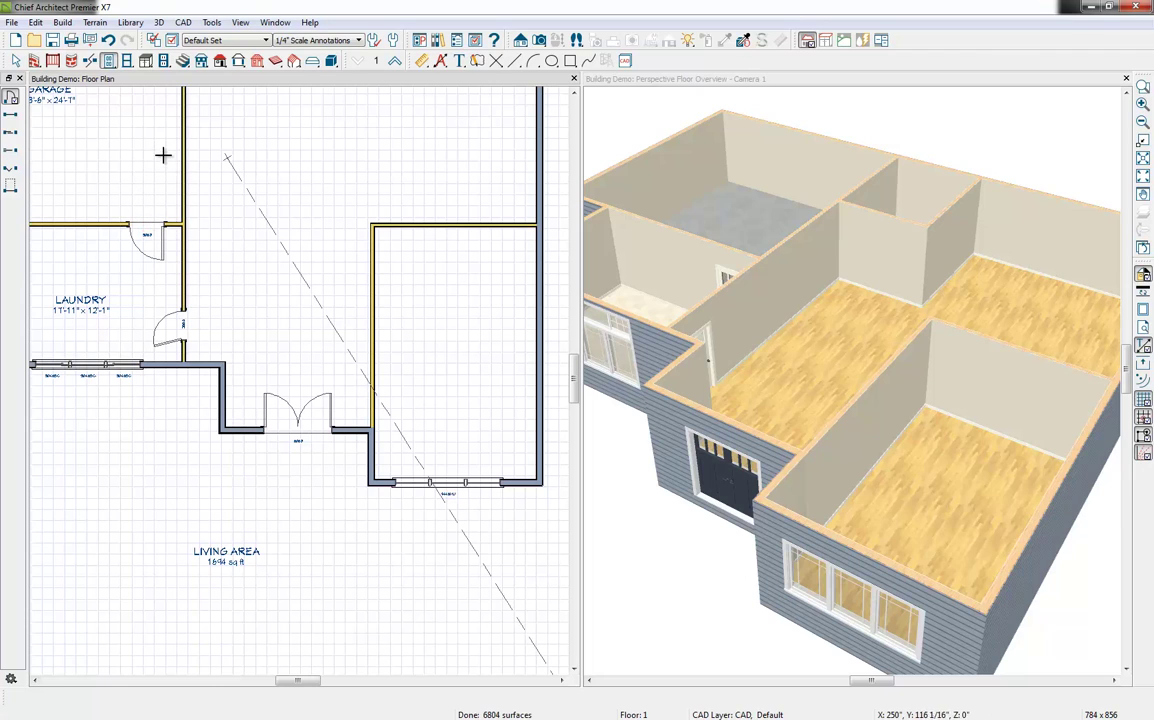
click(152, 234)
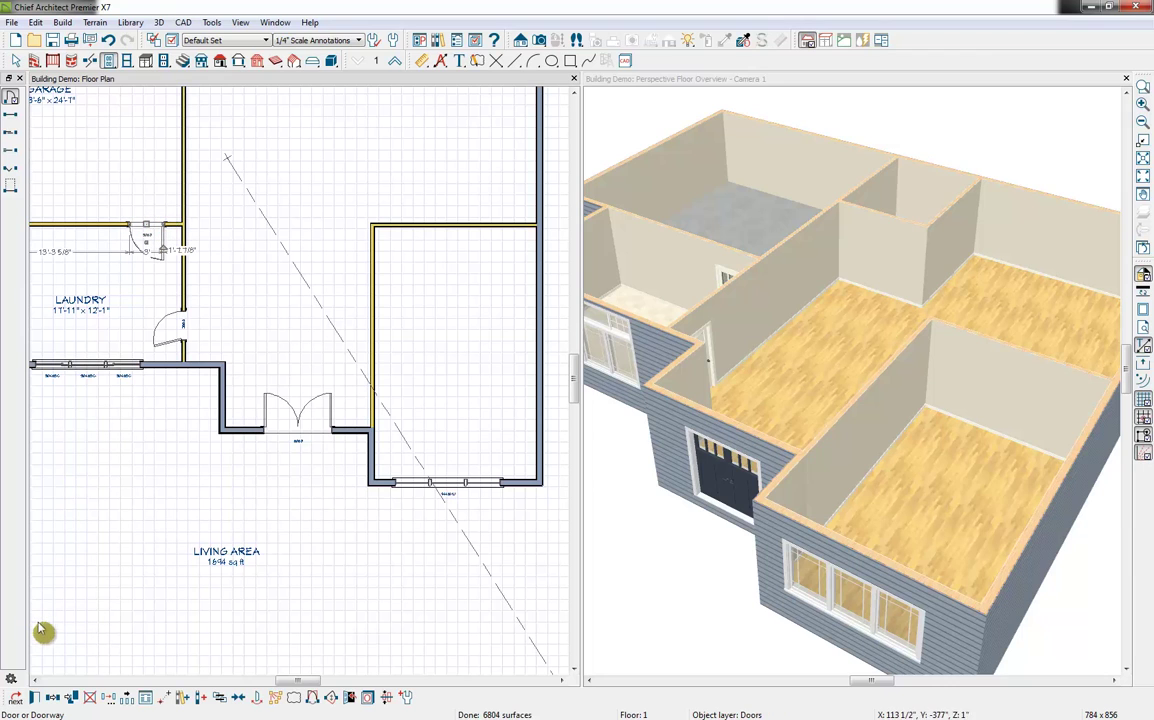
click(34, 698)
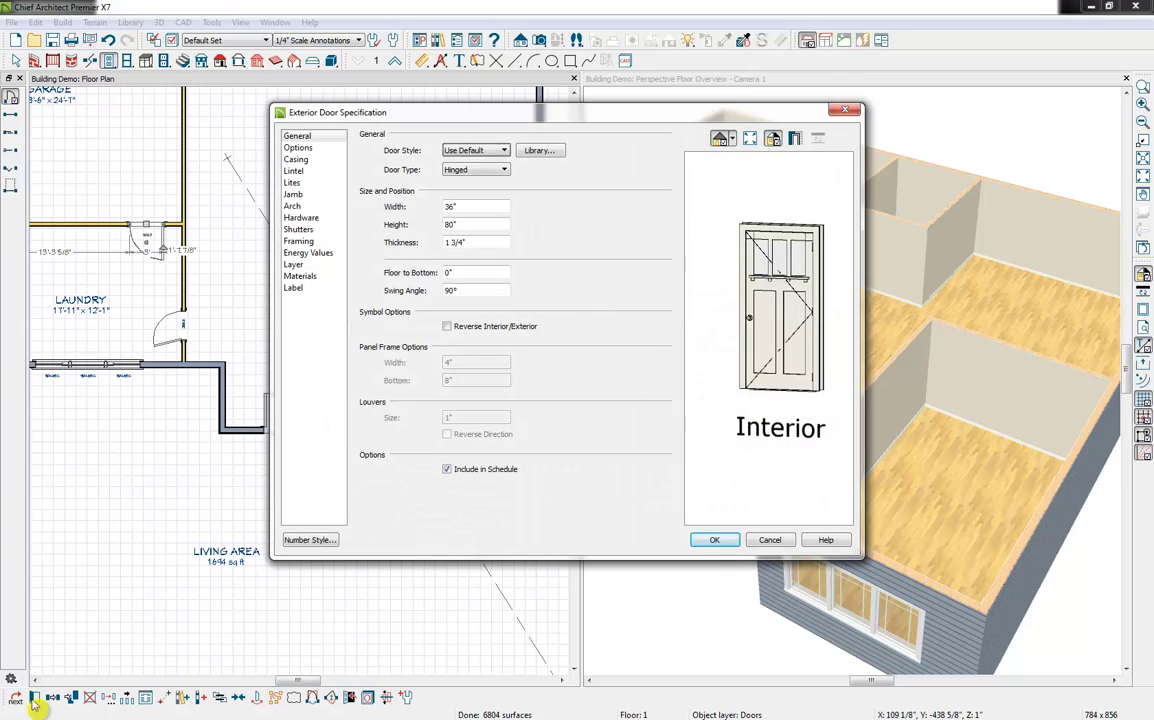
click(505, 152)
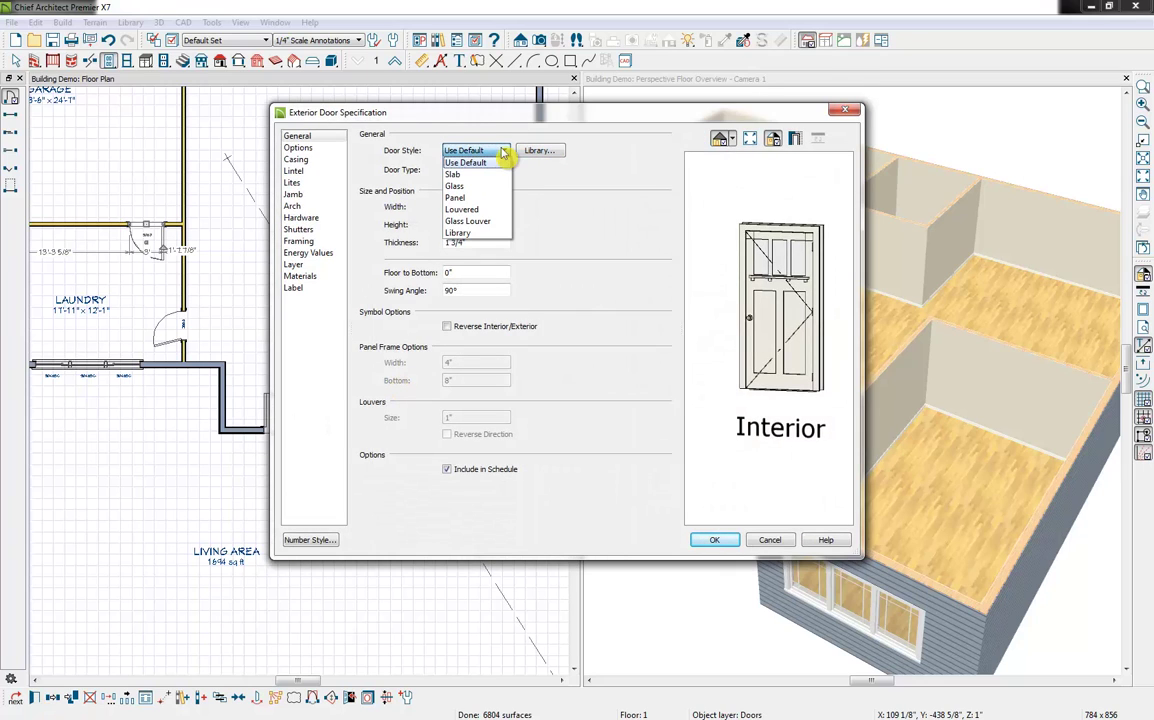
click(487, 199)
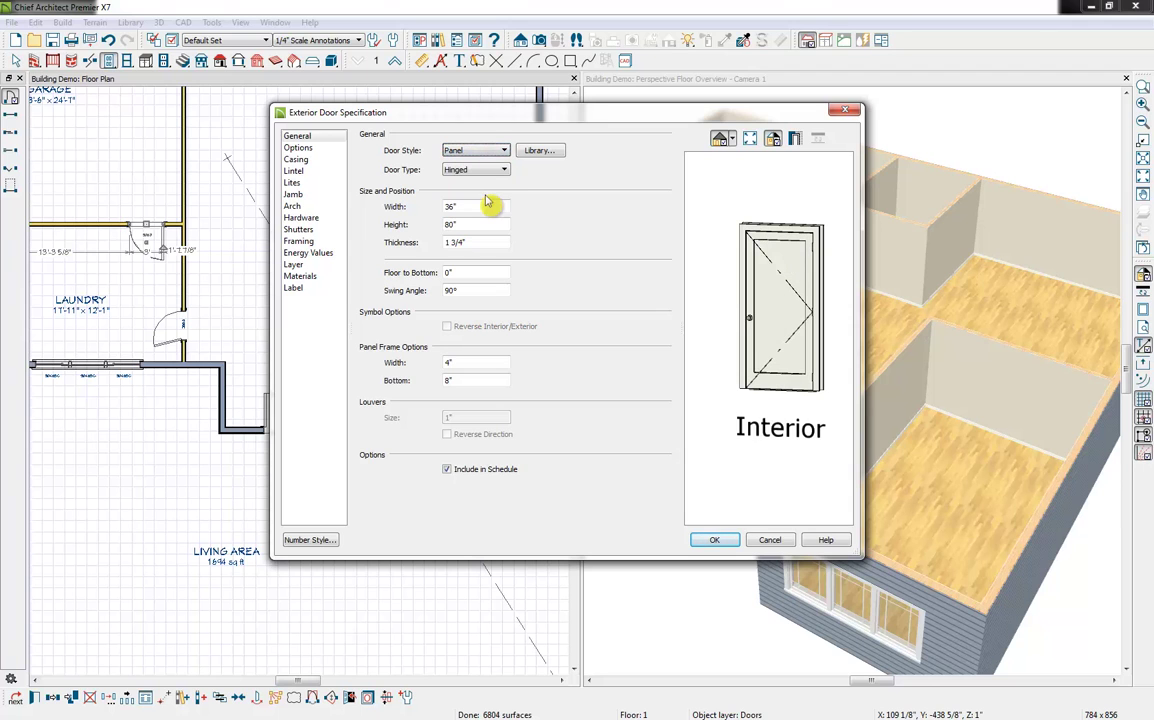
click(714, 540)
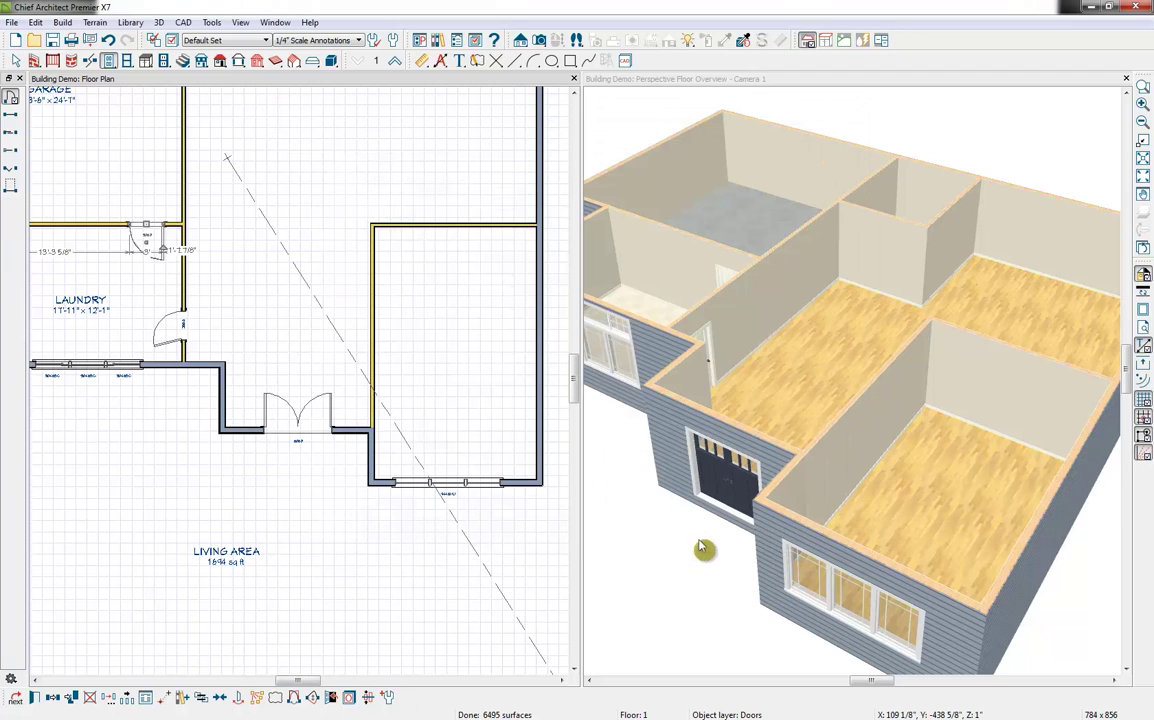
- Place a hinged door on the office's right-hand wall and widen it to a 5' double door
scroll(288, 205, down, 1)
middle_drag(290, 207, 285, 342)
click(16, 100)
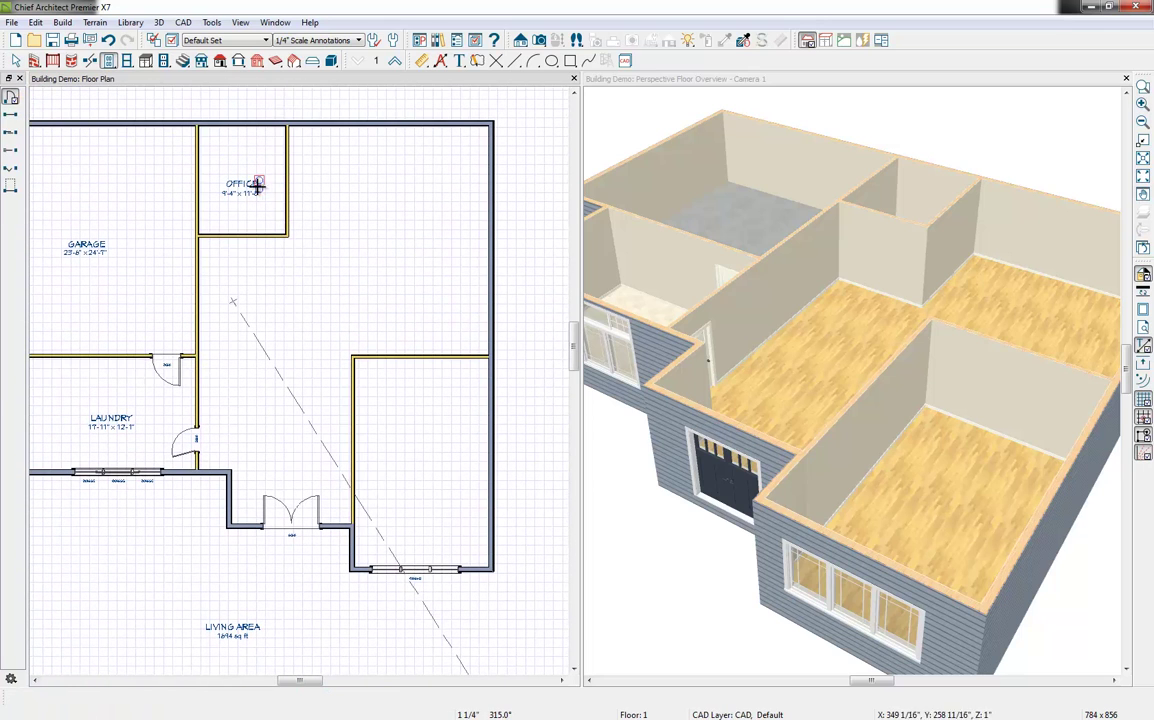
click(287, 158)
click(288, 161)
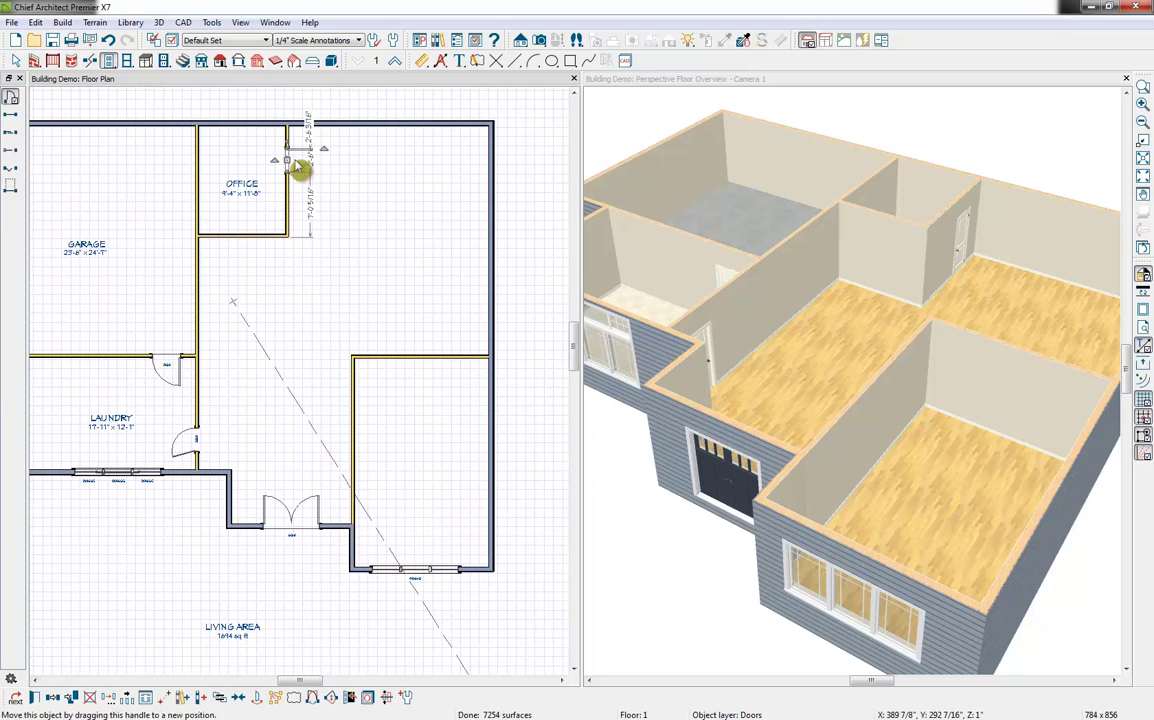
drag(322, 150, 287, 200)
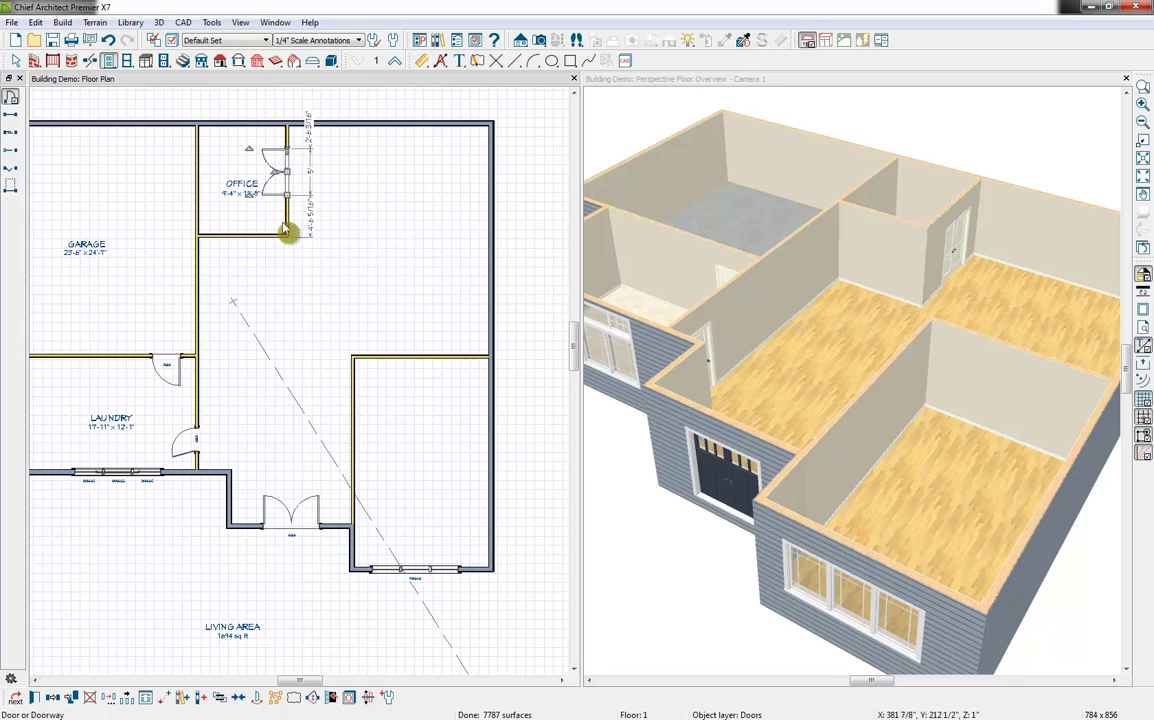
- Set the office double door's style to Glass and show its doors open in 3D
click(38, 696)
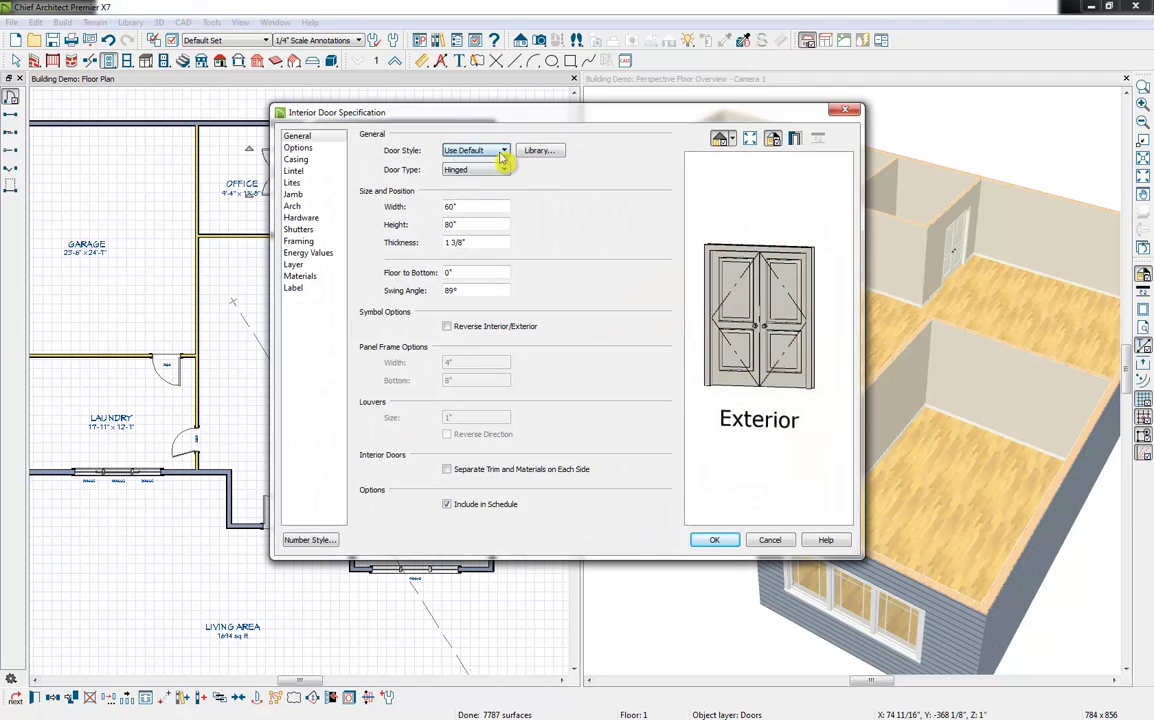
click(503, 151)
click(472, 182)
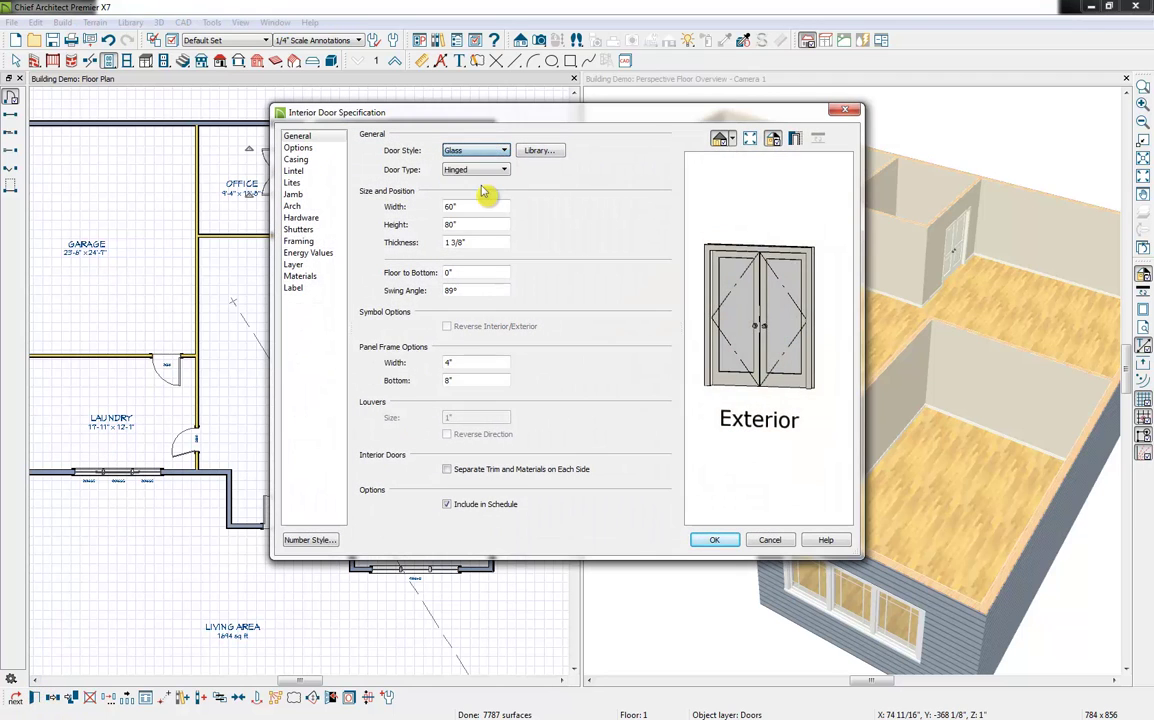
click(716, 541)
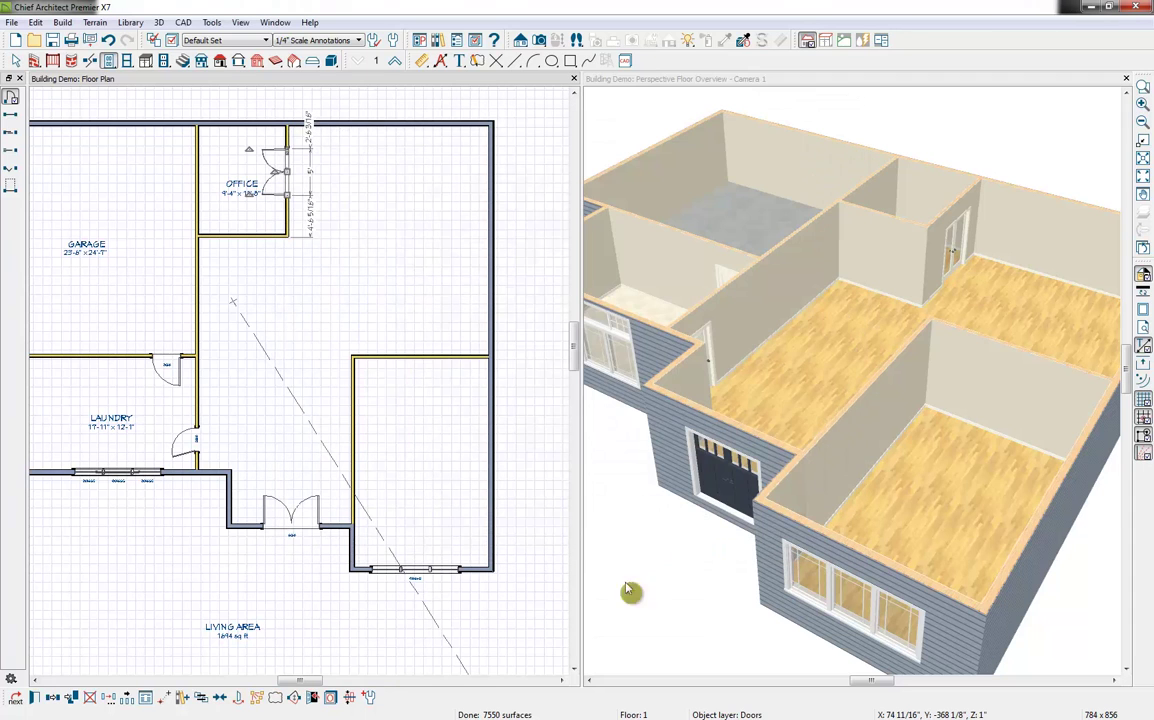
click(313, 698)
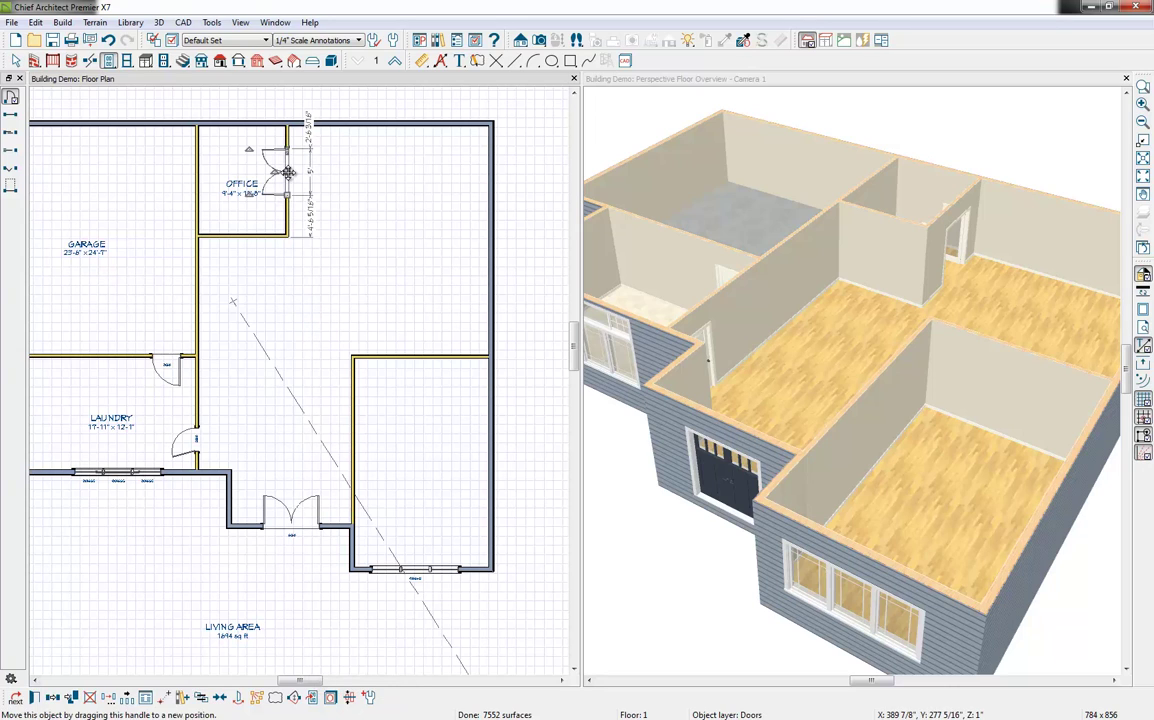
- Add doorways to the front-right room, about 5'-6" wide centered in its rear wall and about 6' wide in its entry-side wall
click(10, 116)
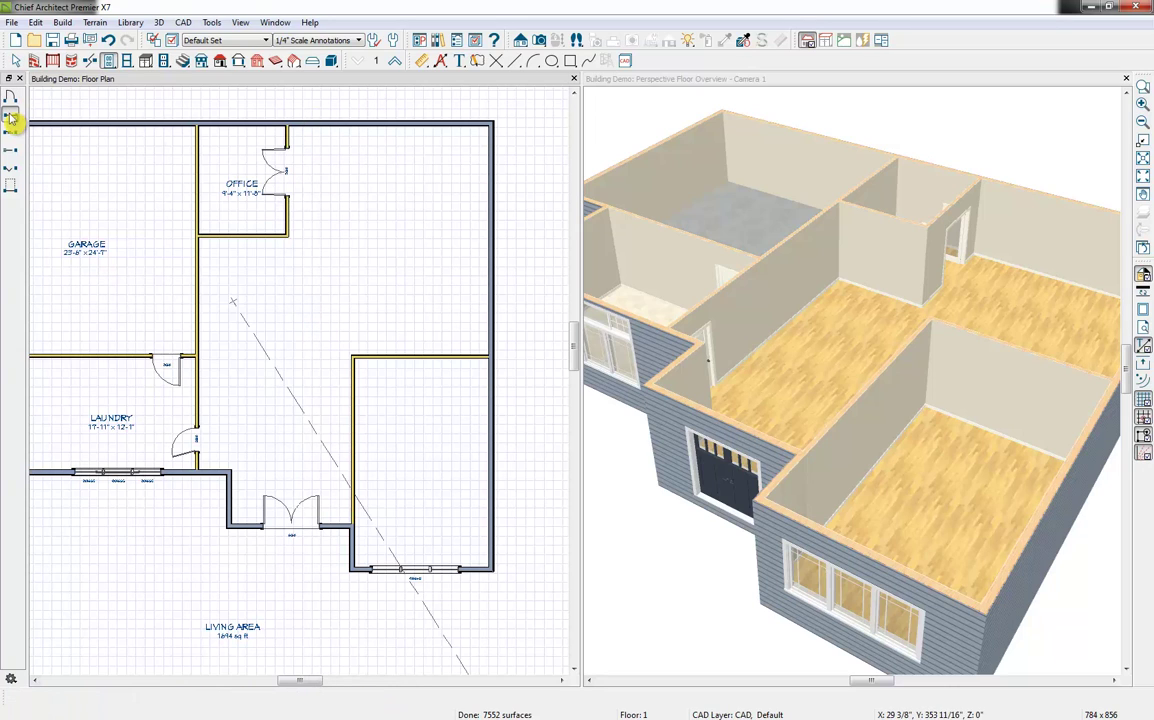
click(418, 357)
click(418, 357)
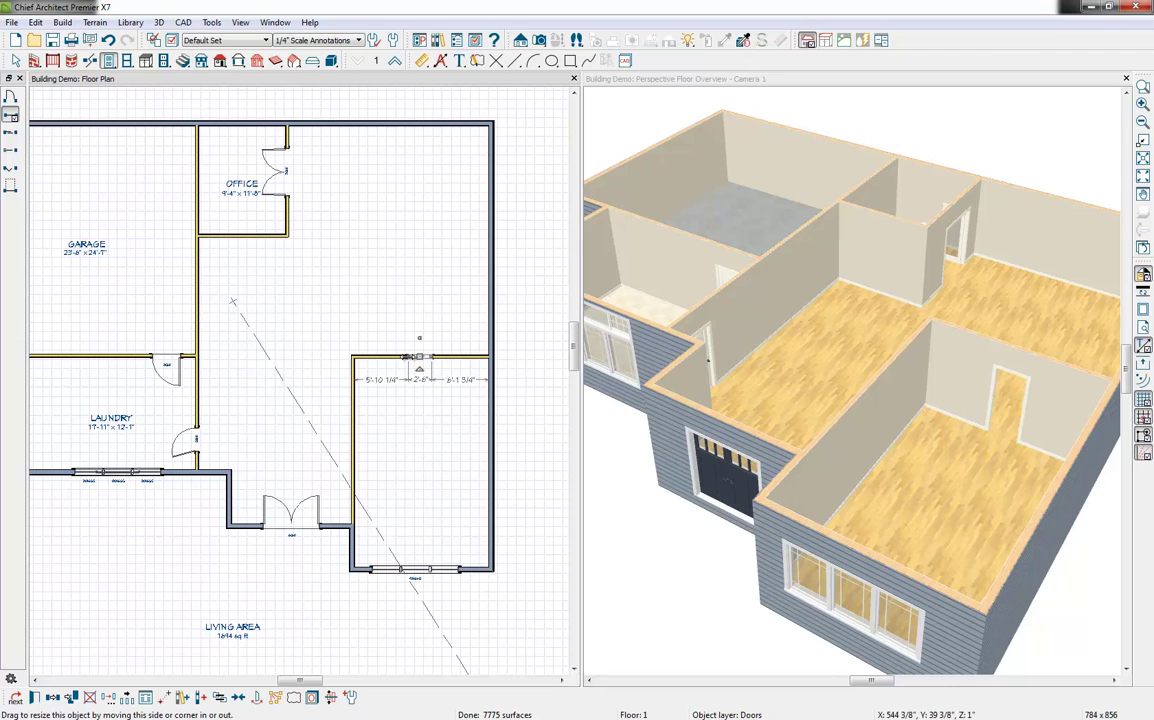
mouse_move(407, 357)
mouse_down()
mouse_move(380, 361)
mouse_move(418, 358)
mouse_up()
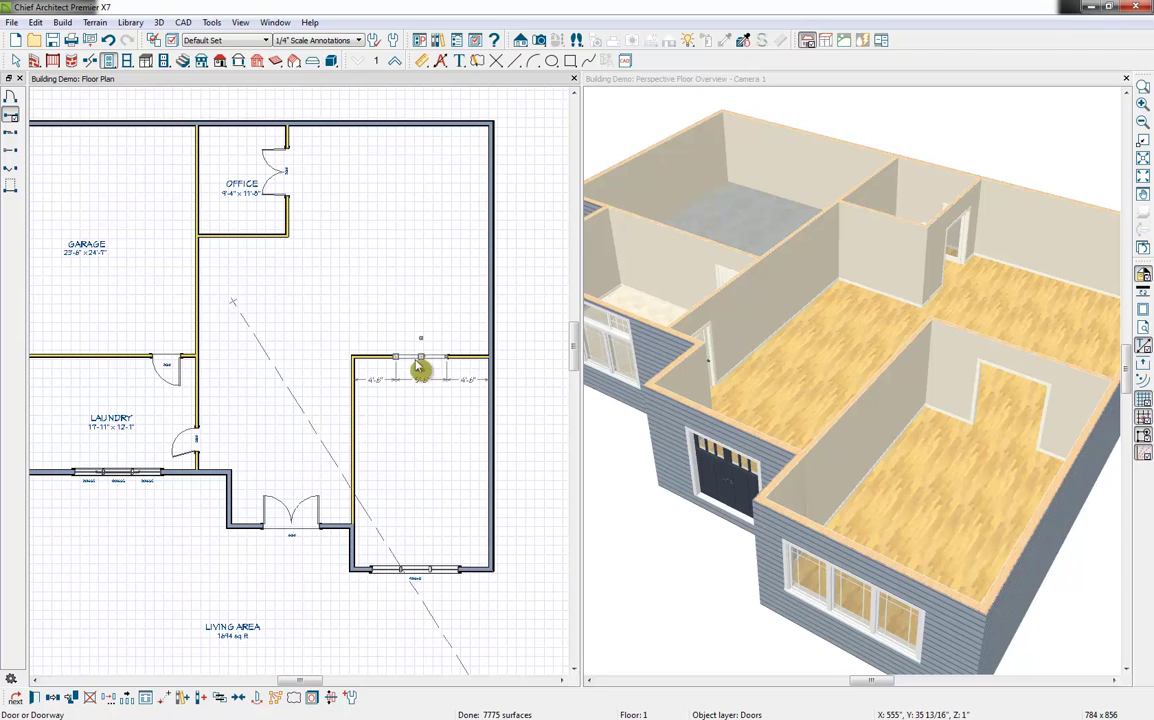
drag(354, 404, 351, 434)
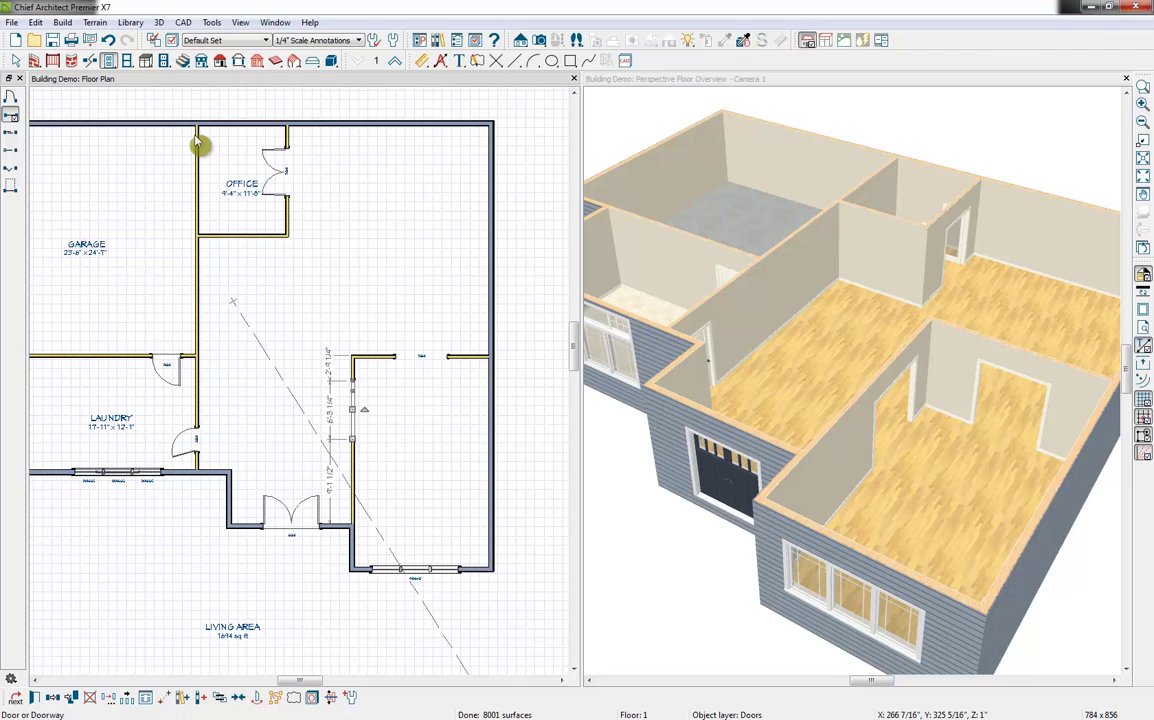
- Place a sliding door on the rear exterior wall beside the office and two garage doors on the garage's outer side wall
click(10, 138)
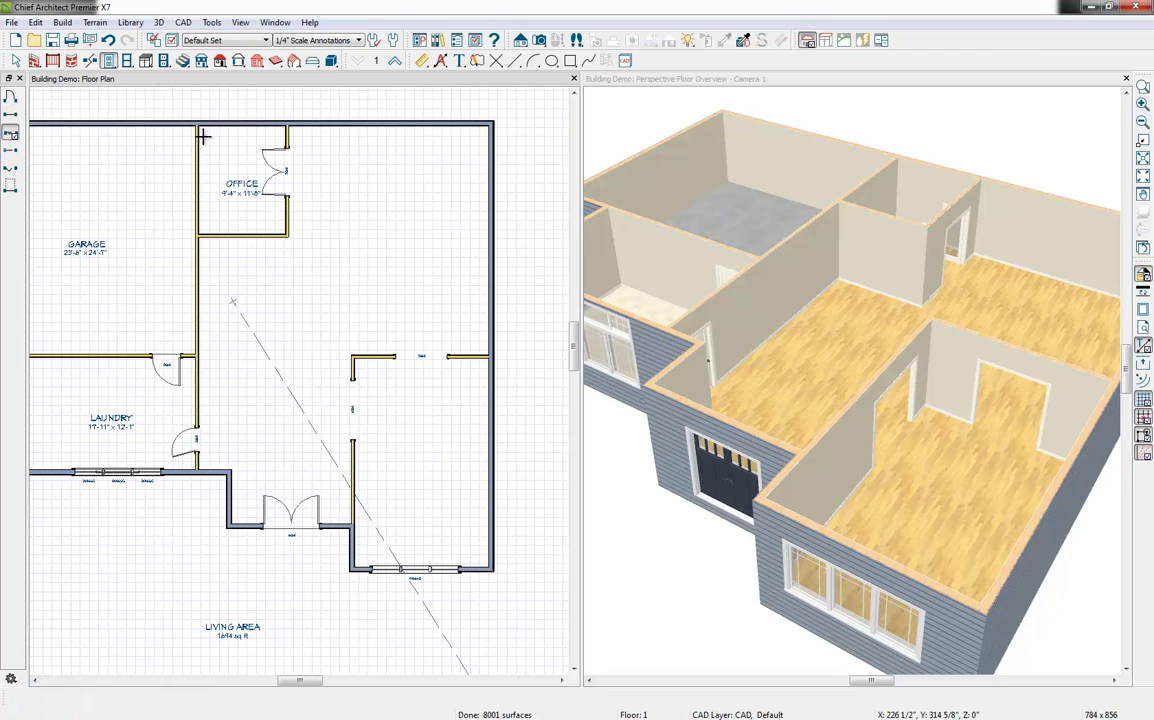
click(340, 128)
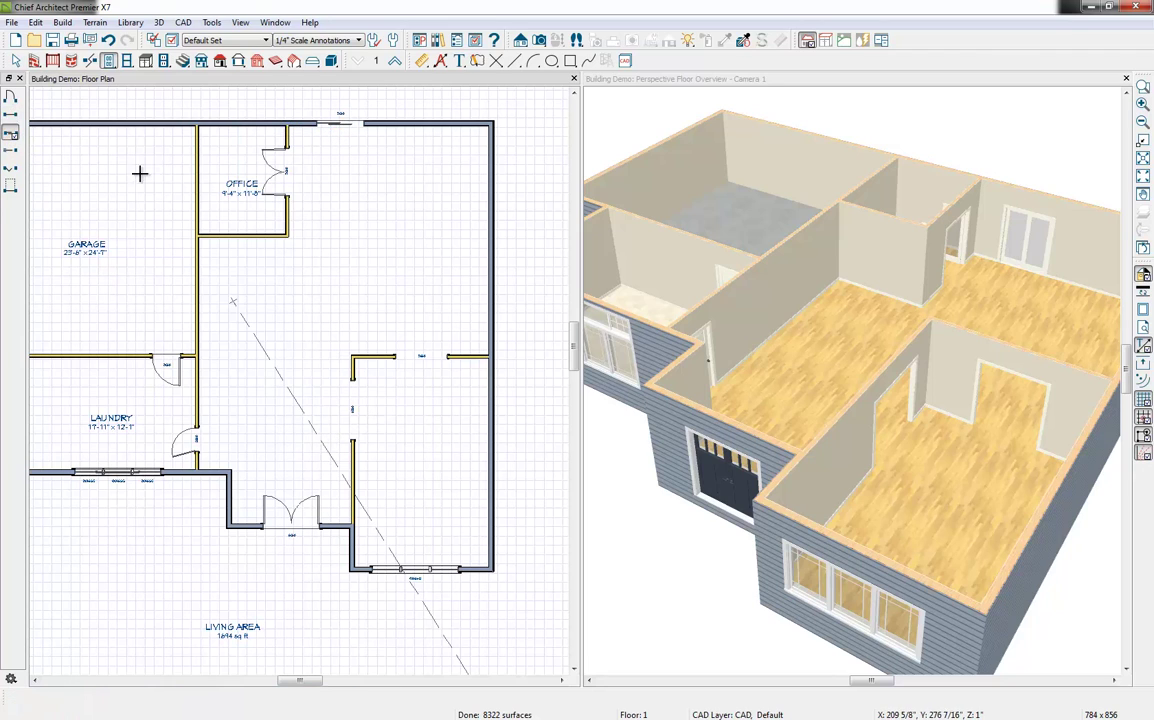
click(11, 187)
middle_drag(105, 240, 258, 250)
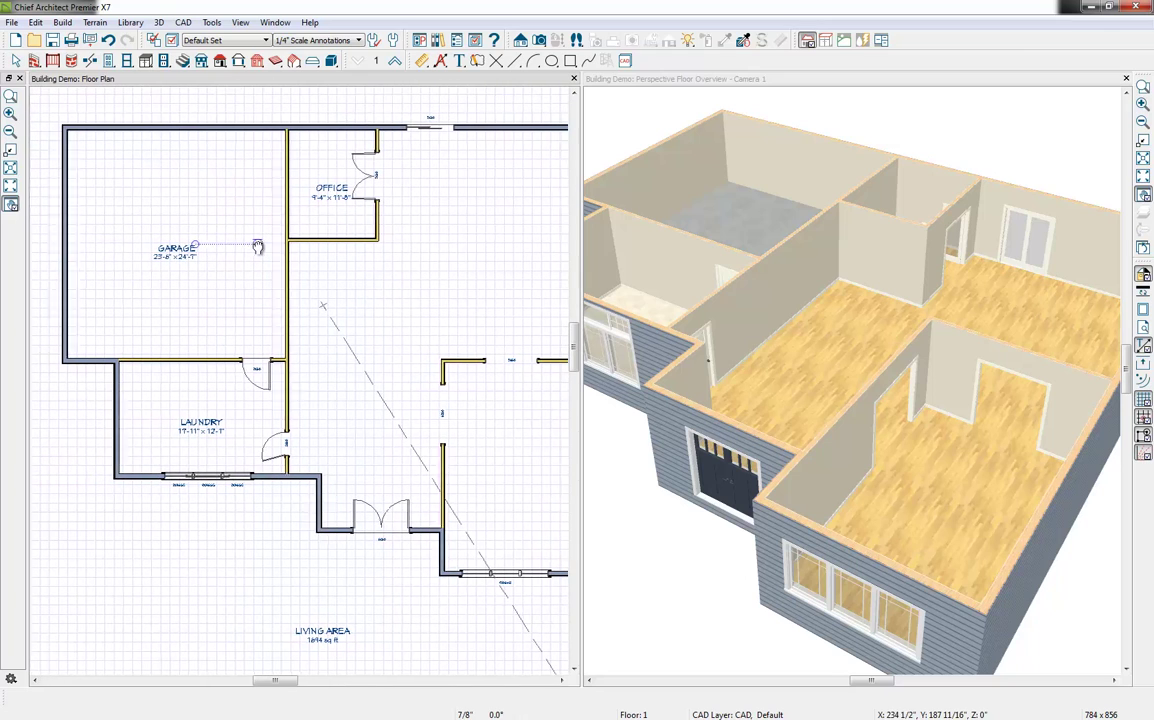
click(63, 188)
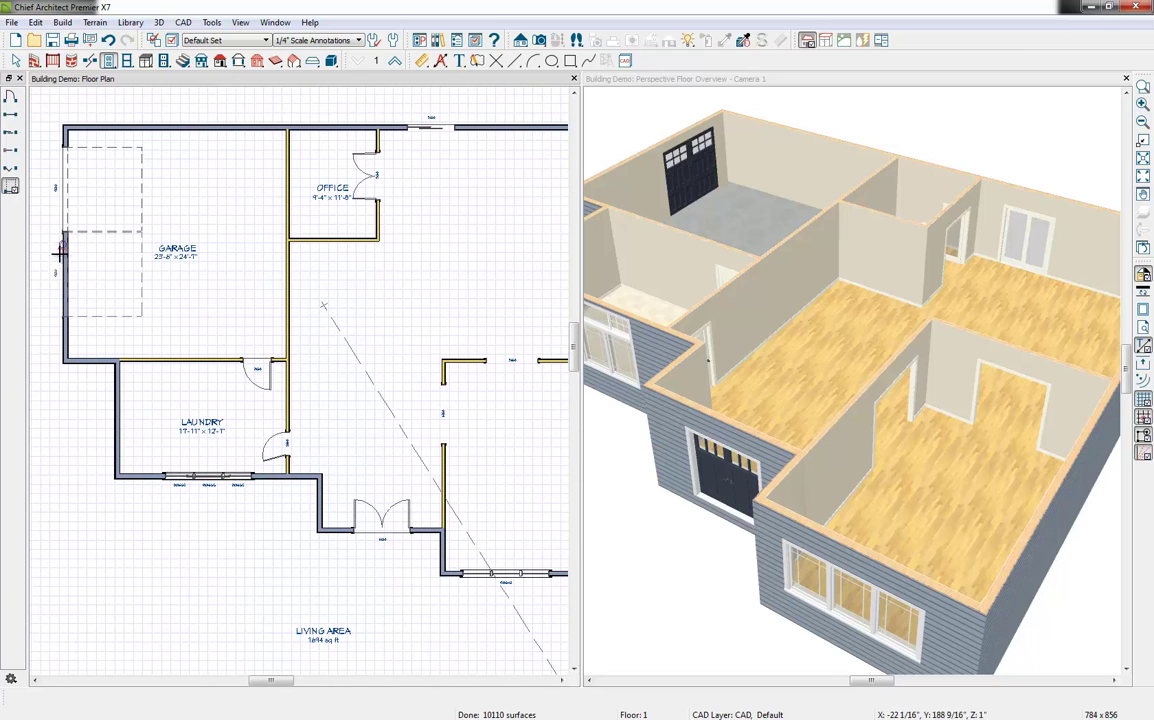
click(63, 296)
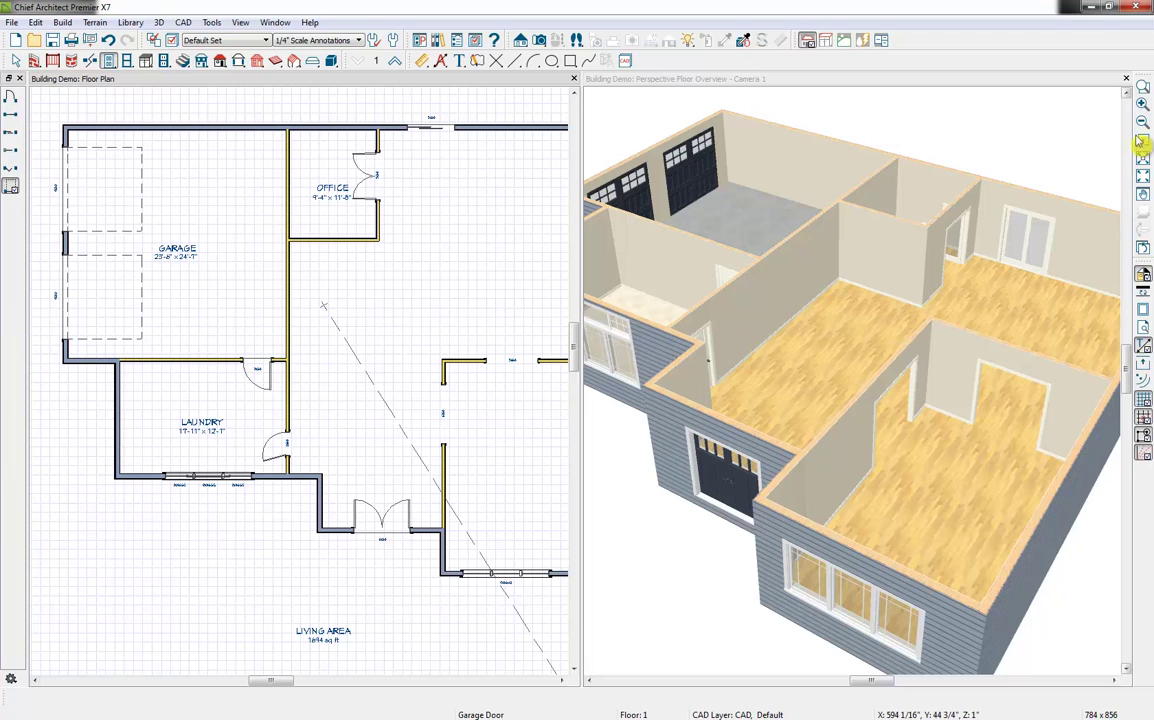
- Close the 3D overview and build a Walls with Footings foundation with Automatically Rebuild Foundation enabled
click(1127, 79)
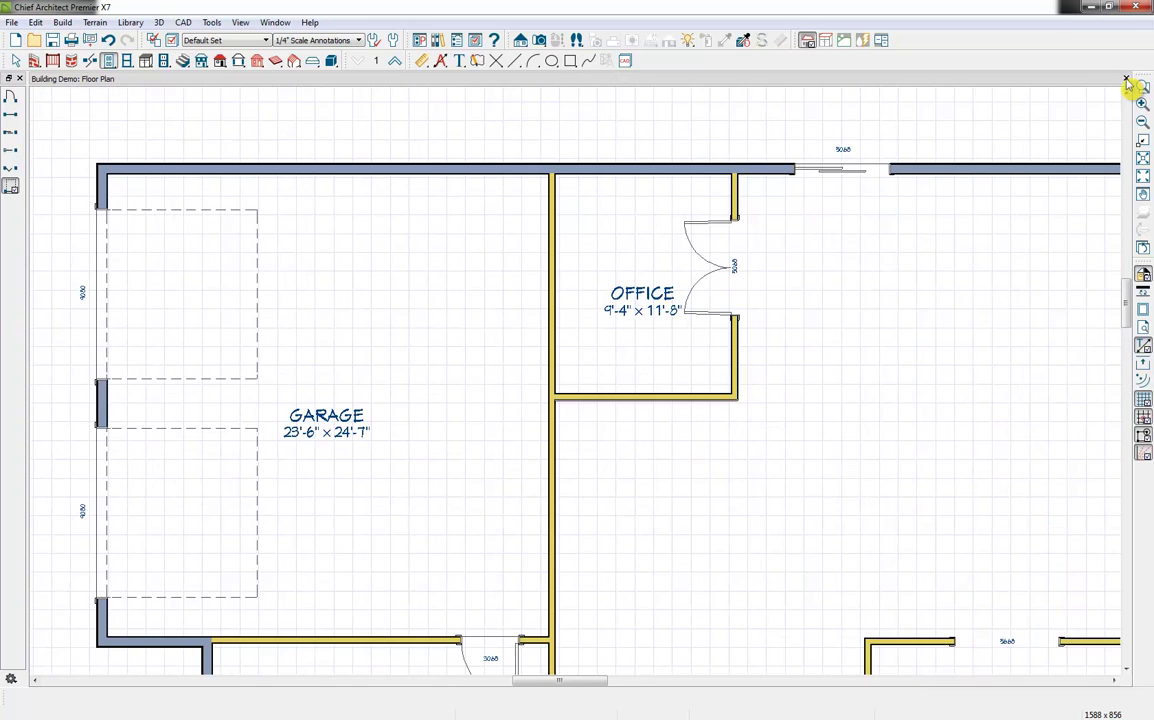
key(F6)
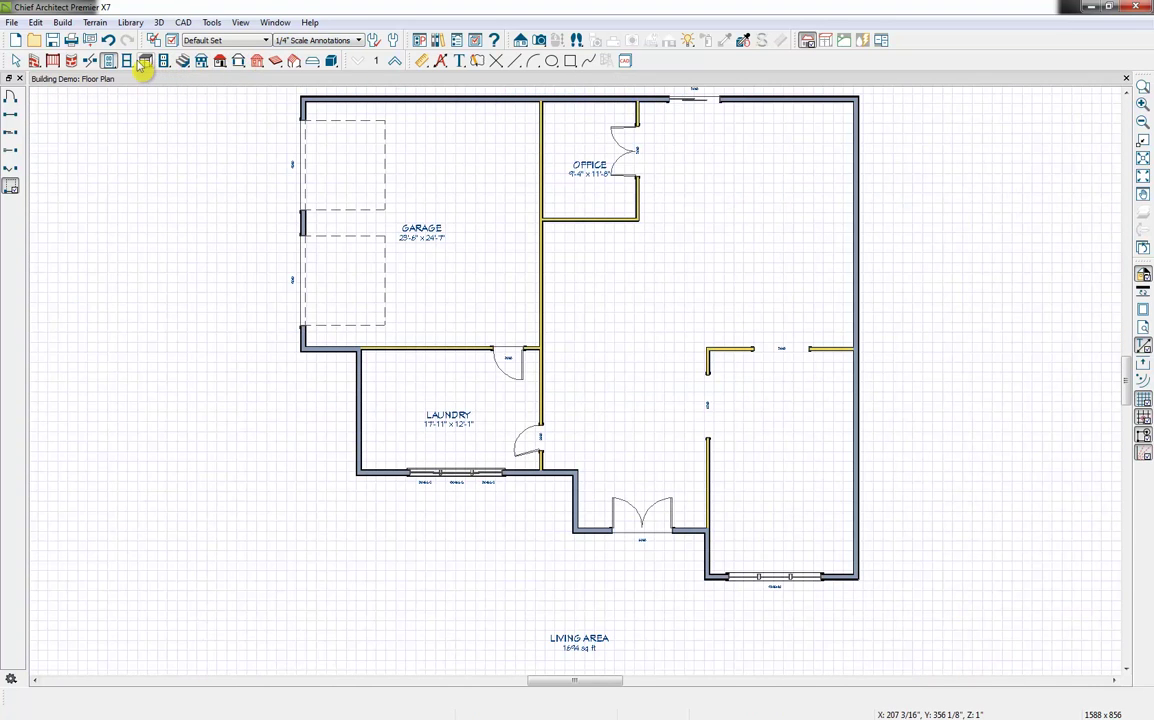
click(201, 61)
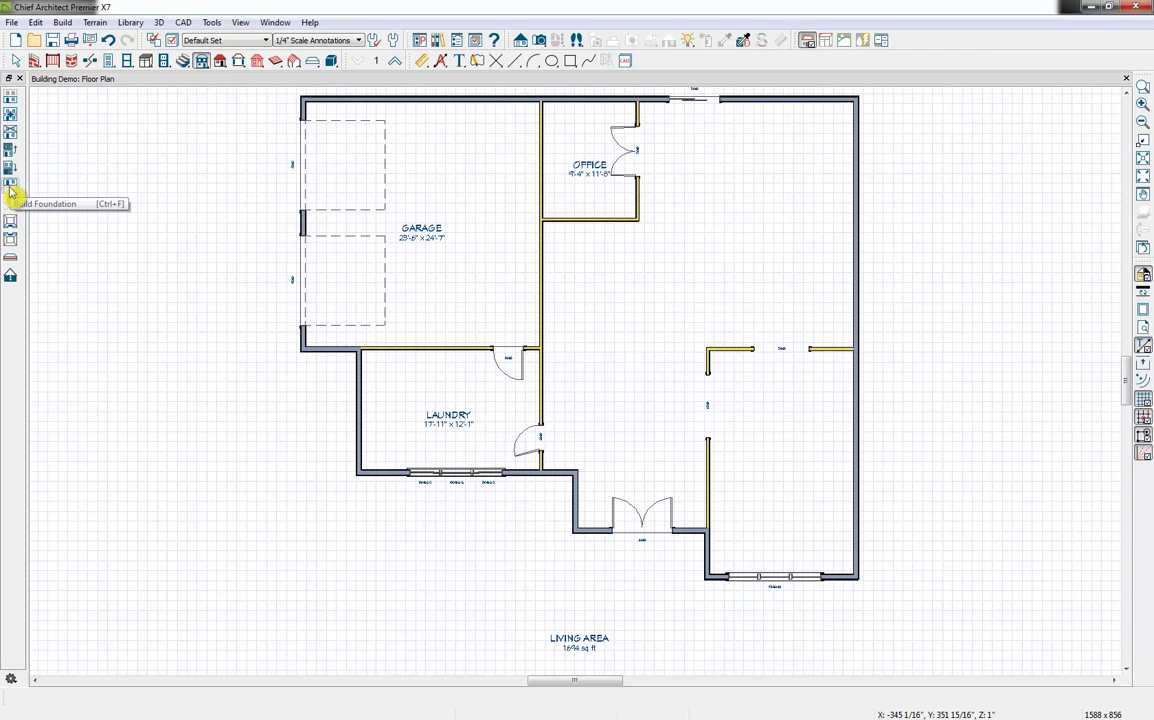
click(10, 190)
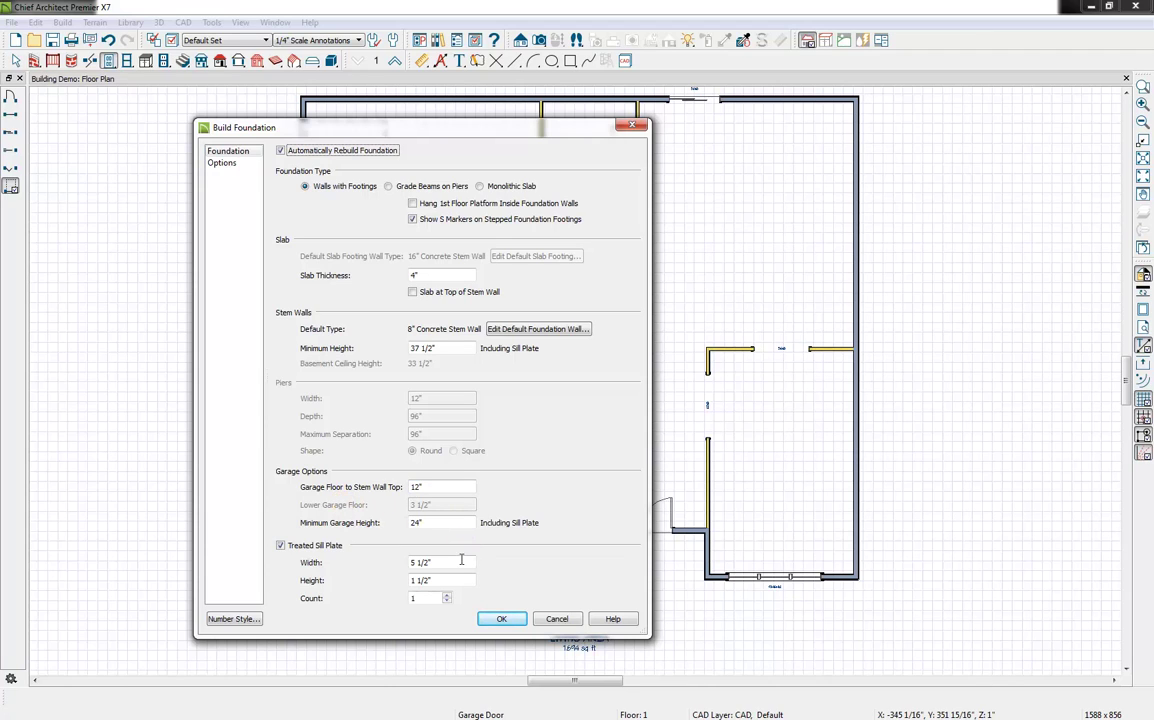
click(226, 168)
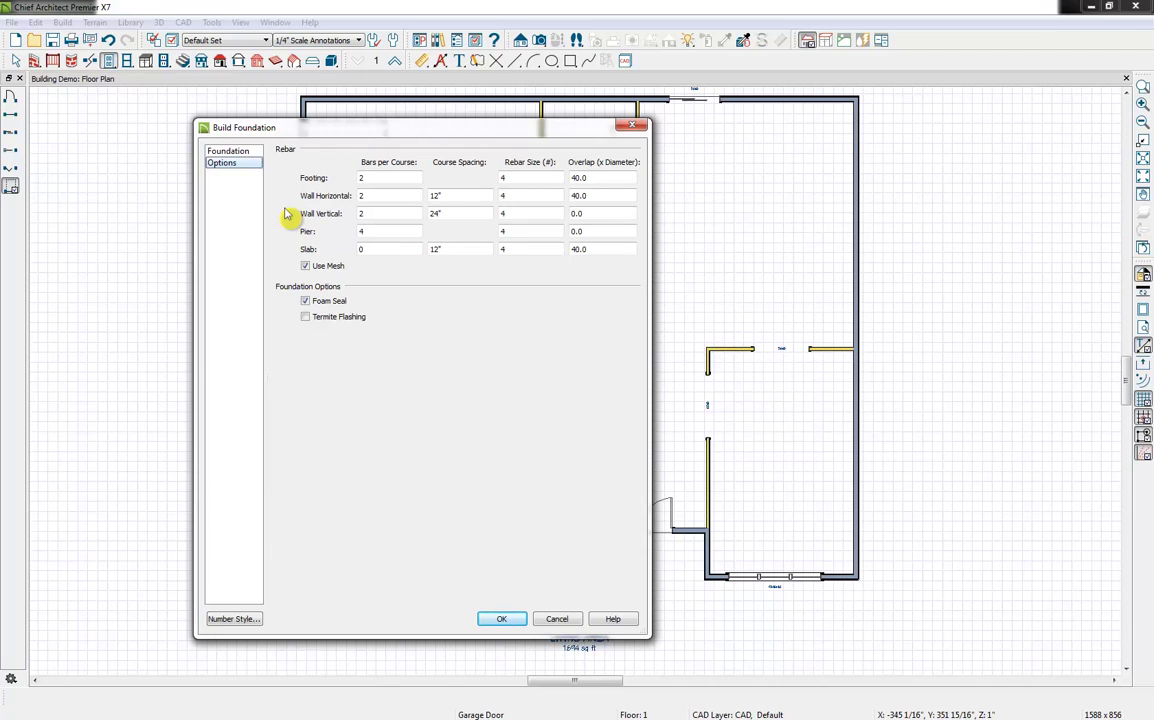
click(503, 619)
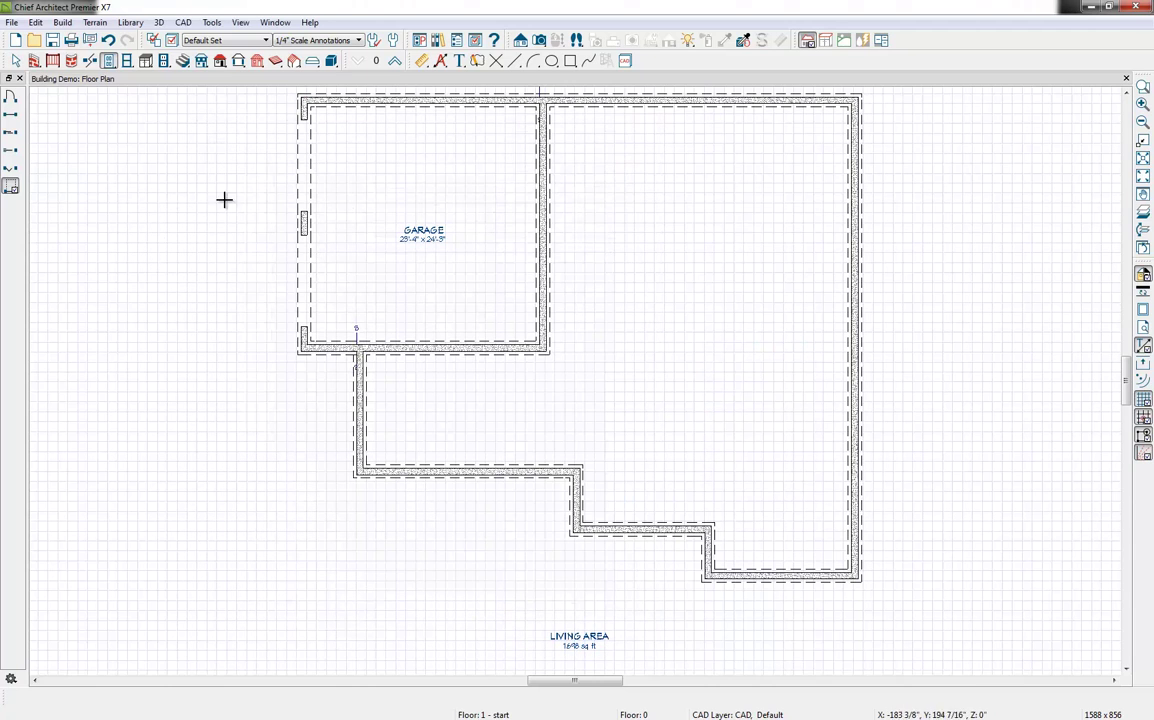
- Create a perspective floor overview of the foundation and show it beside the floor plan
click(539, 42)
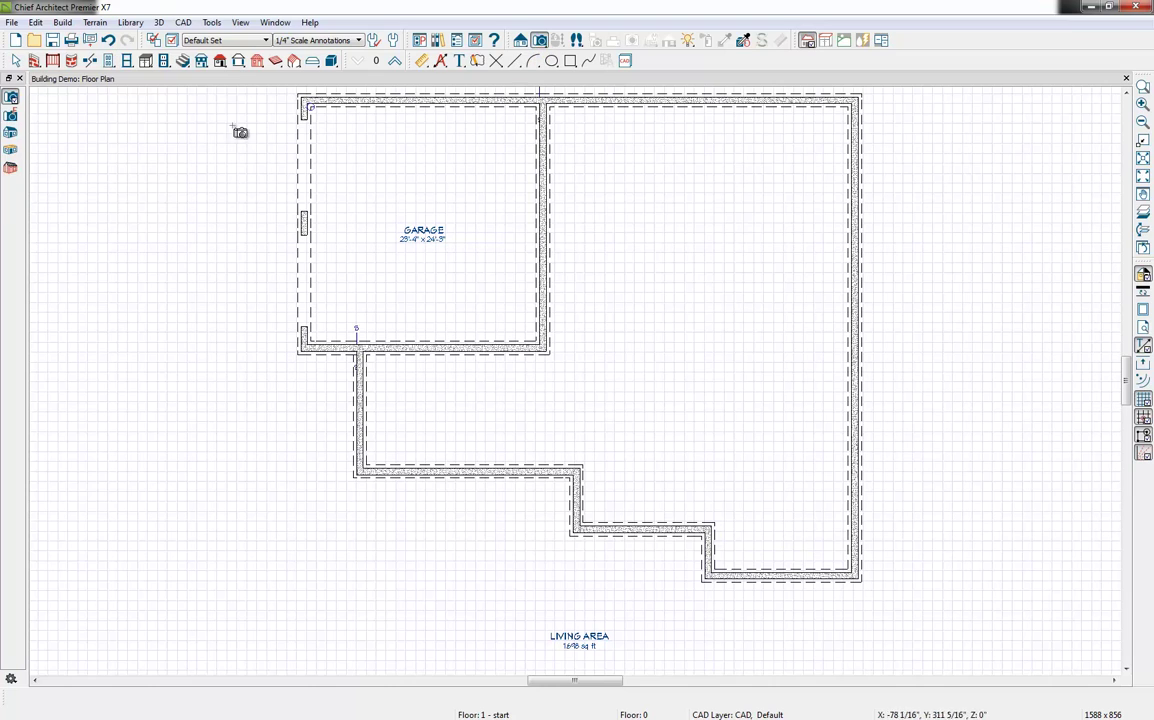
click(12, 151)
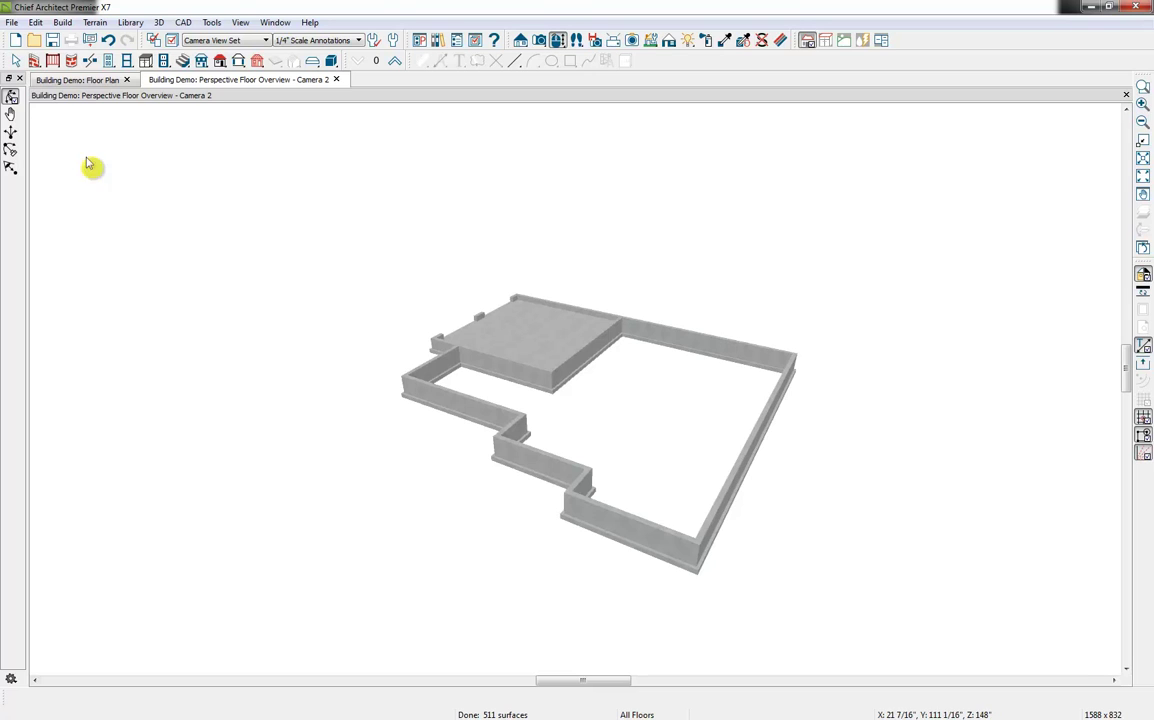
drag(106, 83, 76, 144)
middle_drag(304, 118, 298, 177)
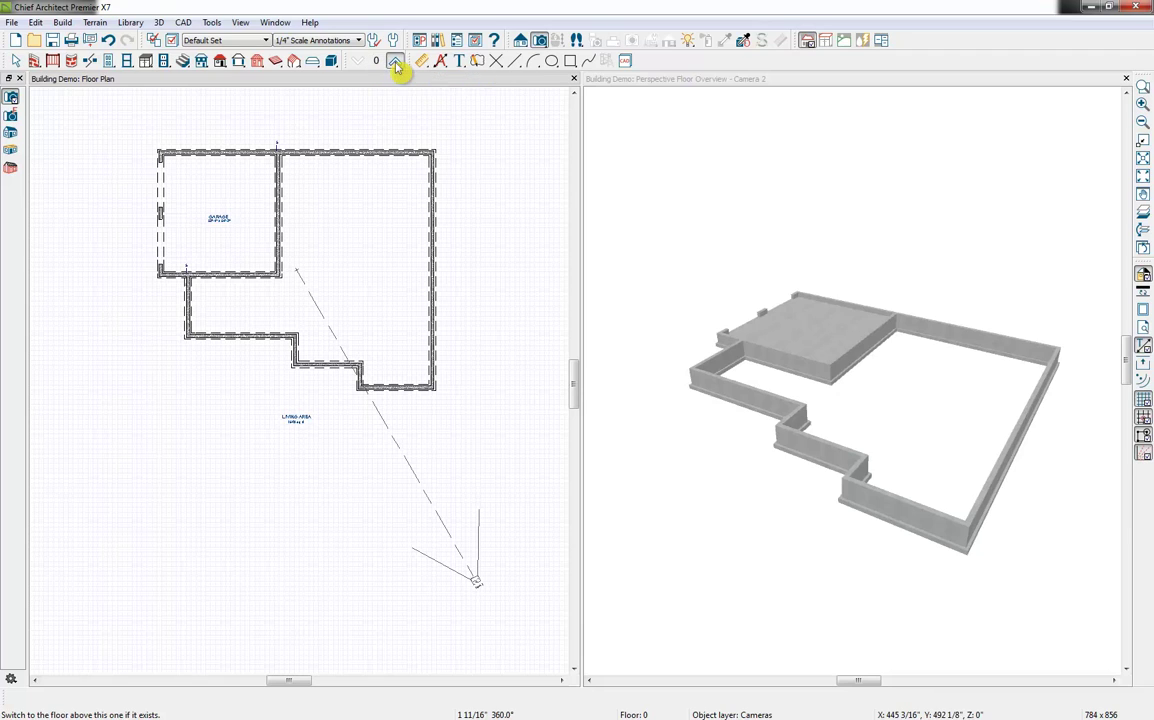
- On floor 1, make the front-right room's entry-side wall a bearing wall with a wall and footing created below
click(396, 63)
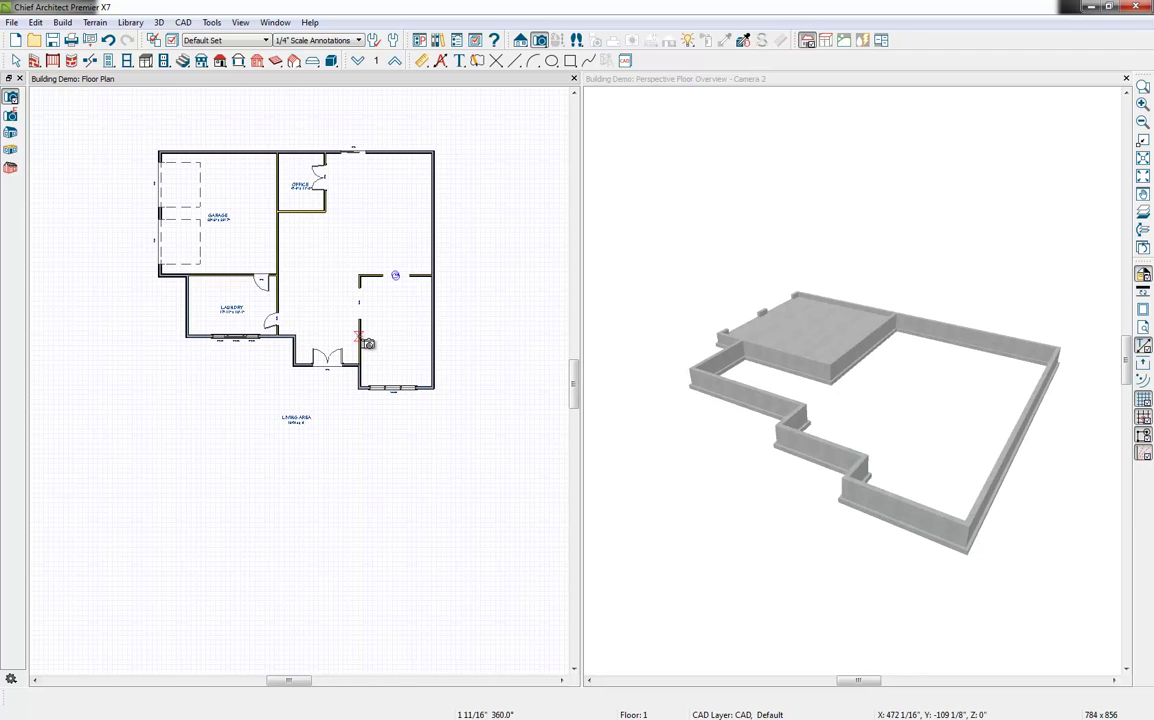
click(360, 336)
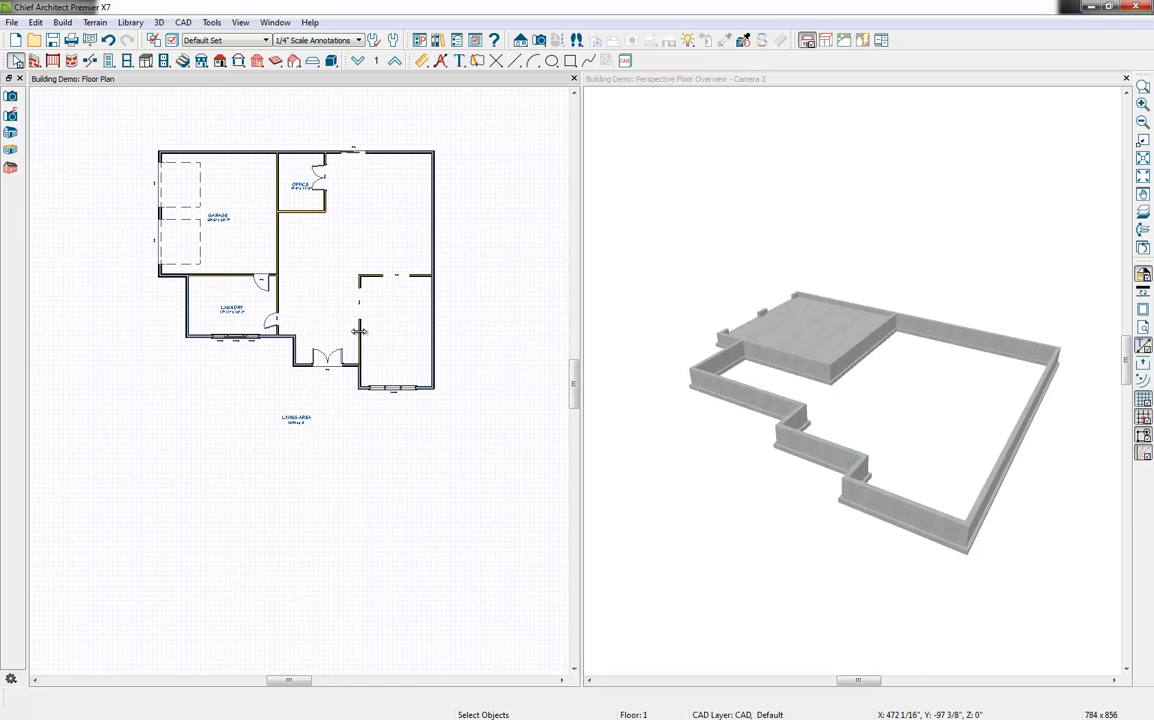
double_click(361, 339)
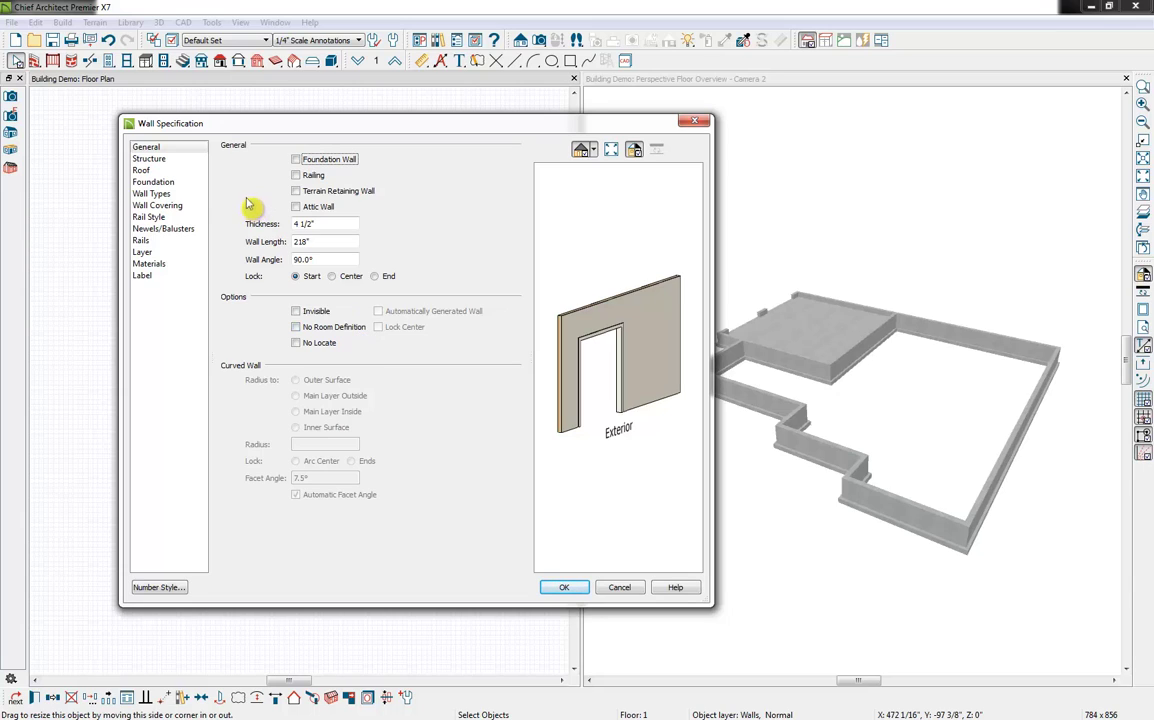
click(150, 159)
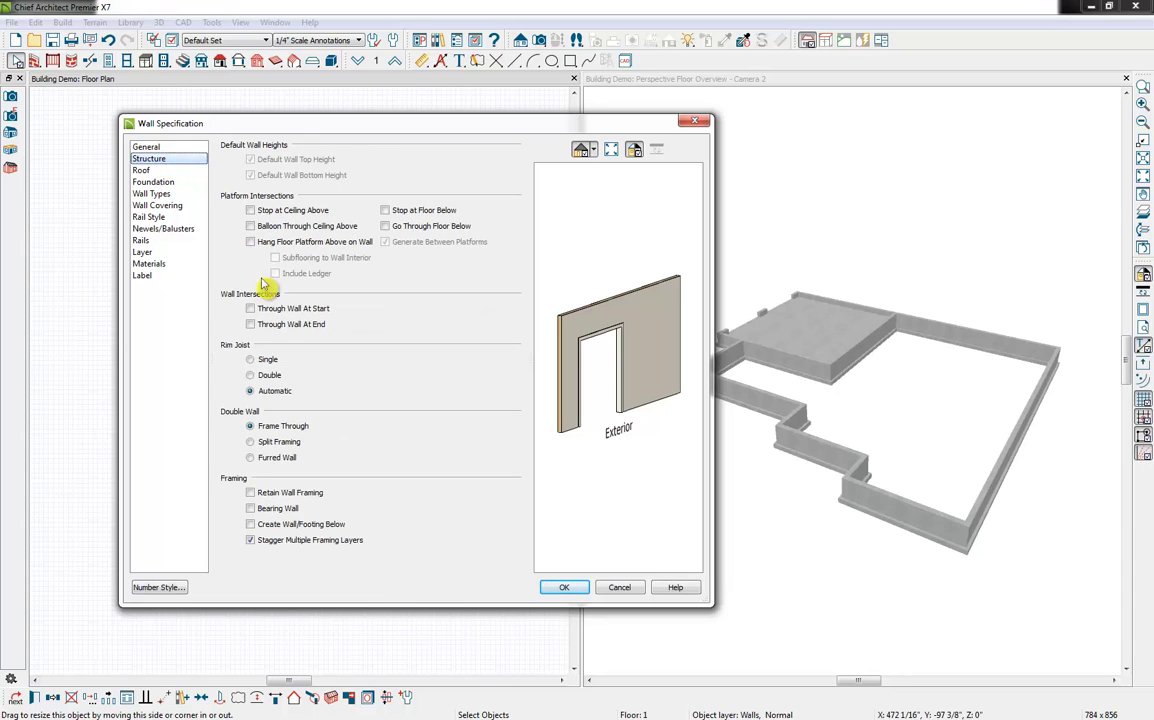
click(275, 512)
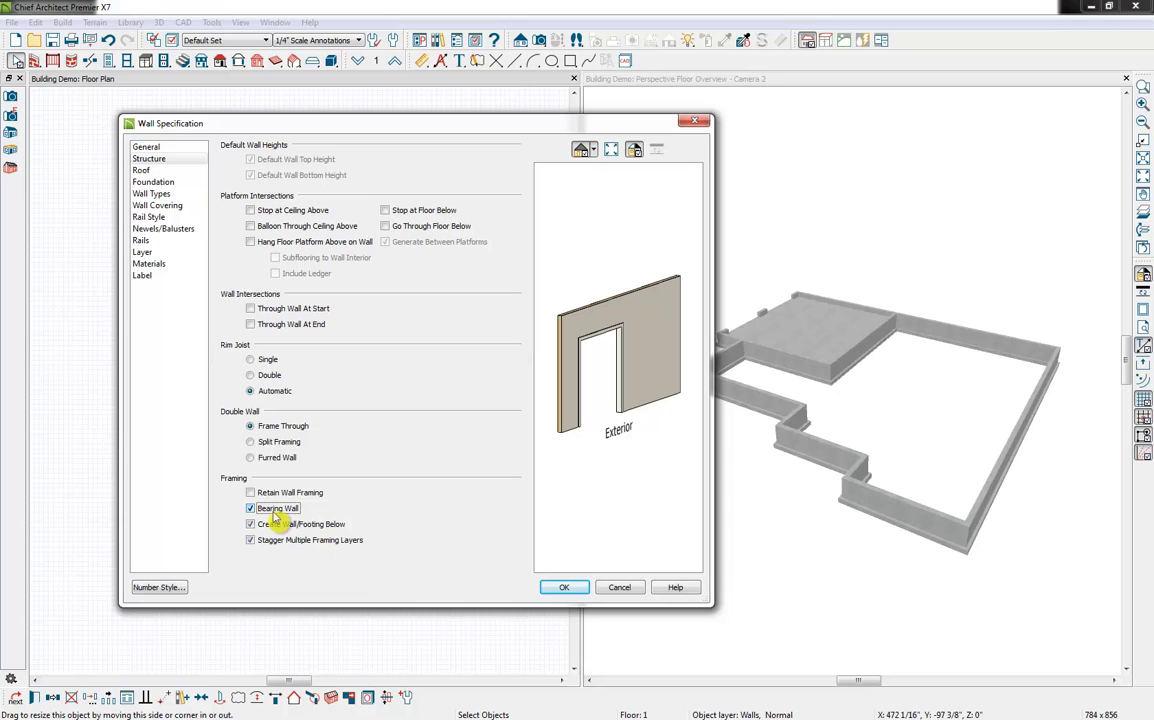
click(576, 590)
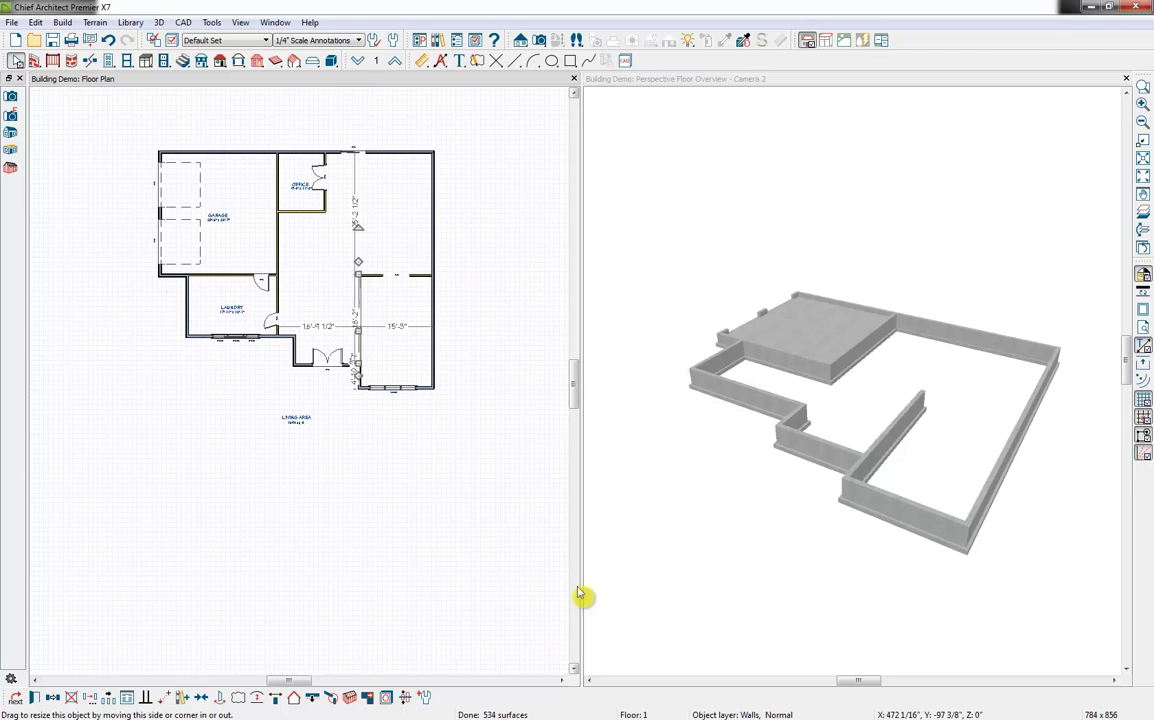
- Extend the new interior foundation wall back to the rear foundation wall, turning off Auto Rebuild Foundation
click(899, 432)
click(905, 431)
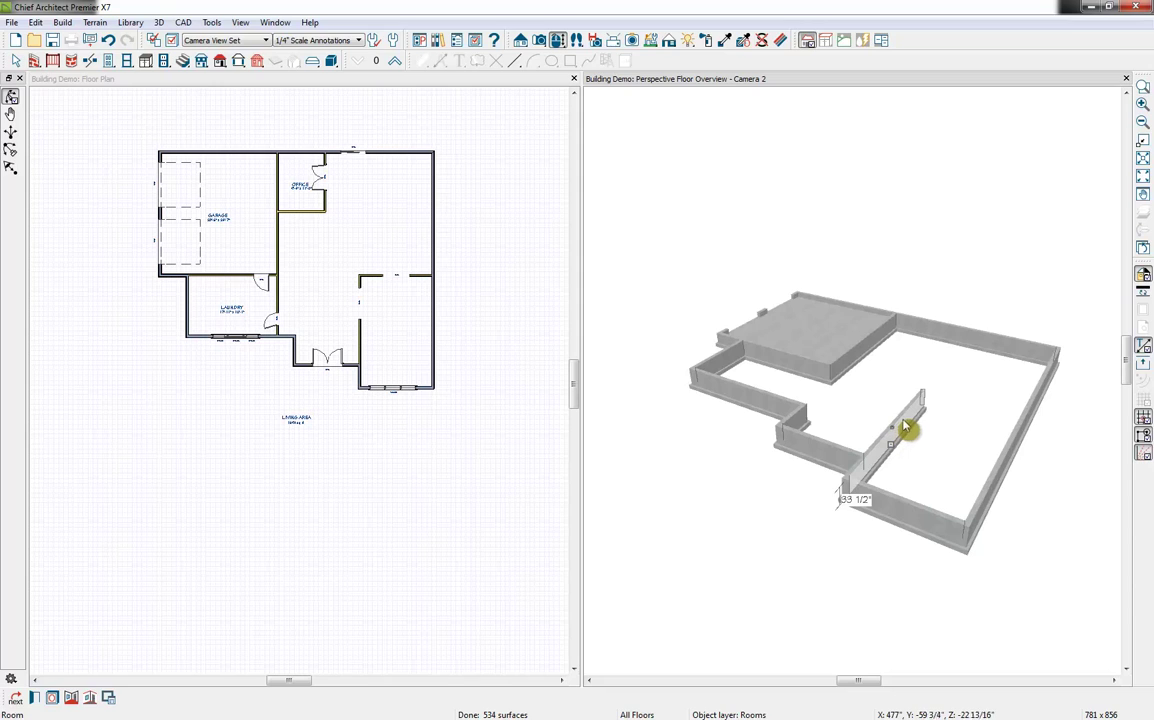
key(Escape)
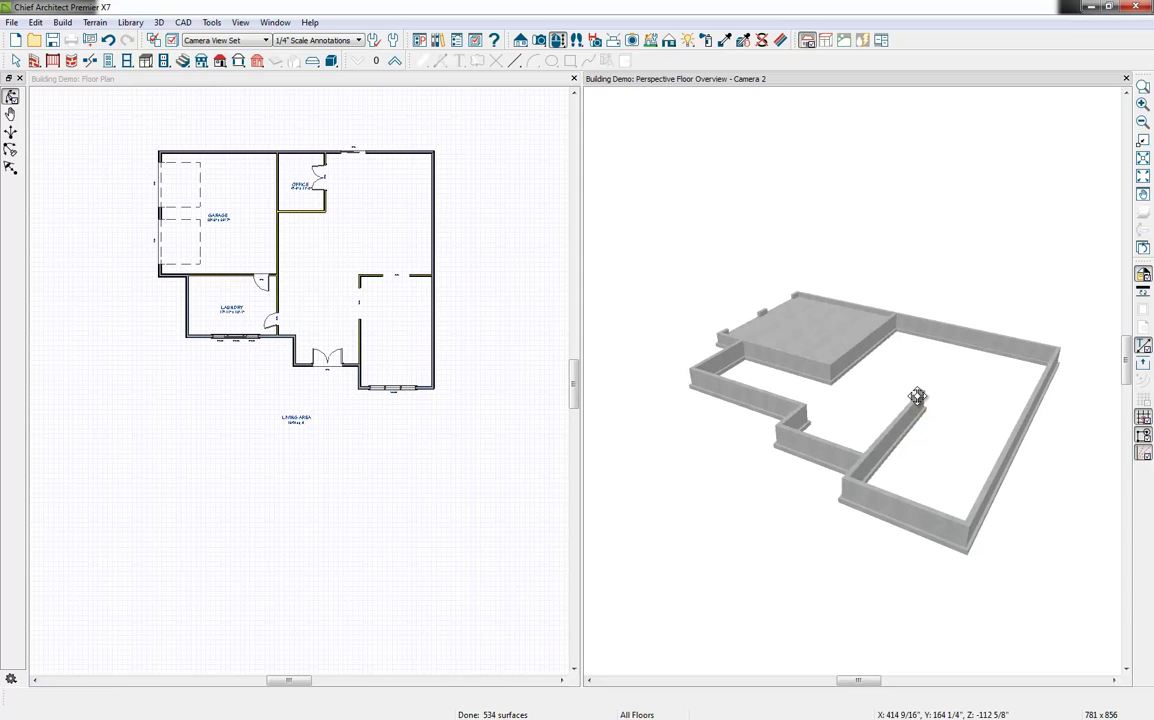
click(917, 394)
drag(920, 394, 992, 332)
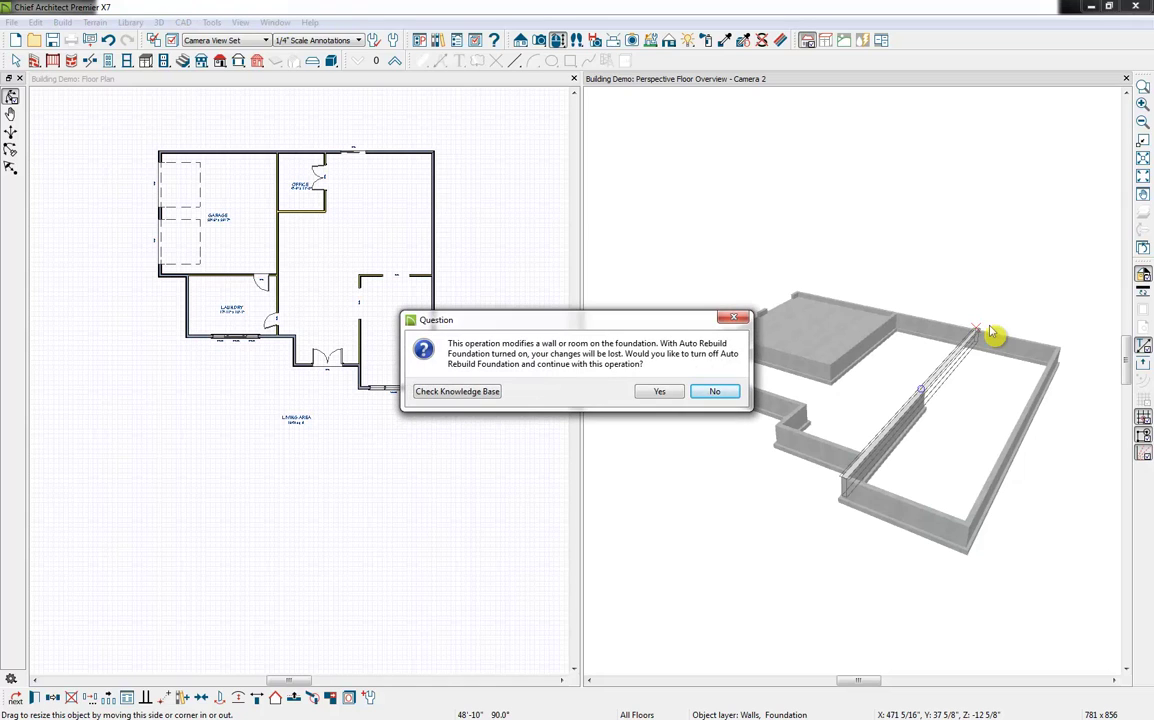
click(670, 393)
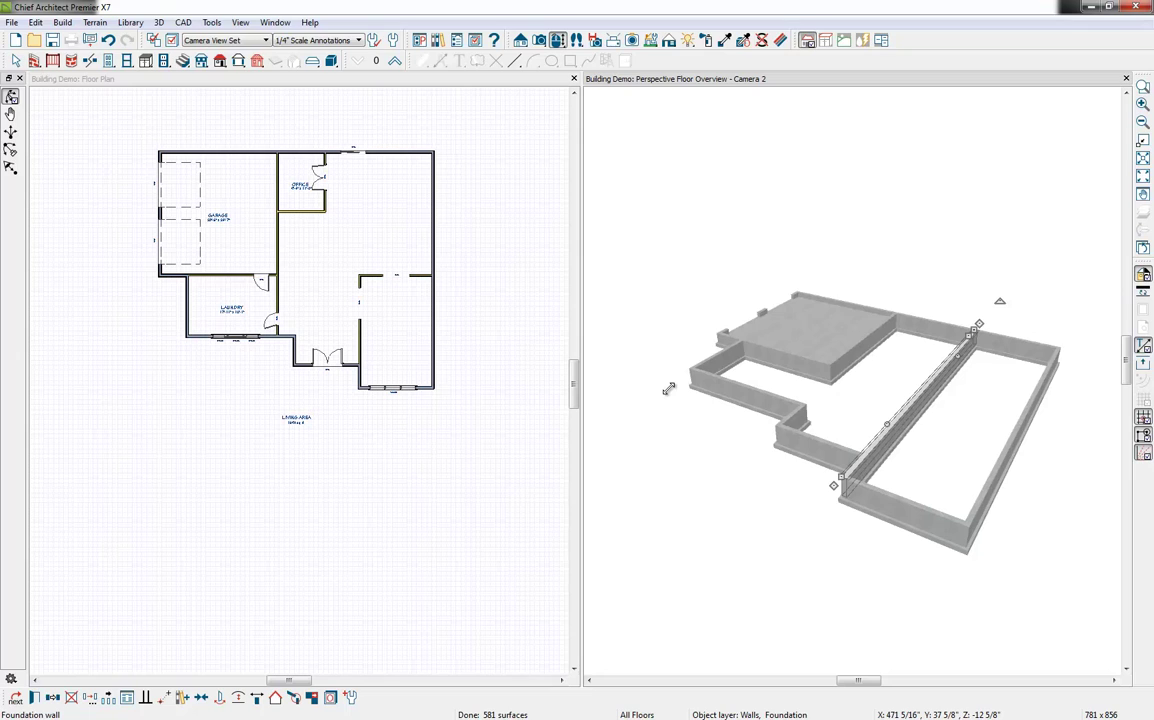
key(Escape)
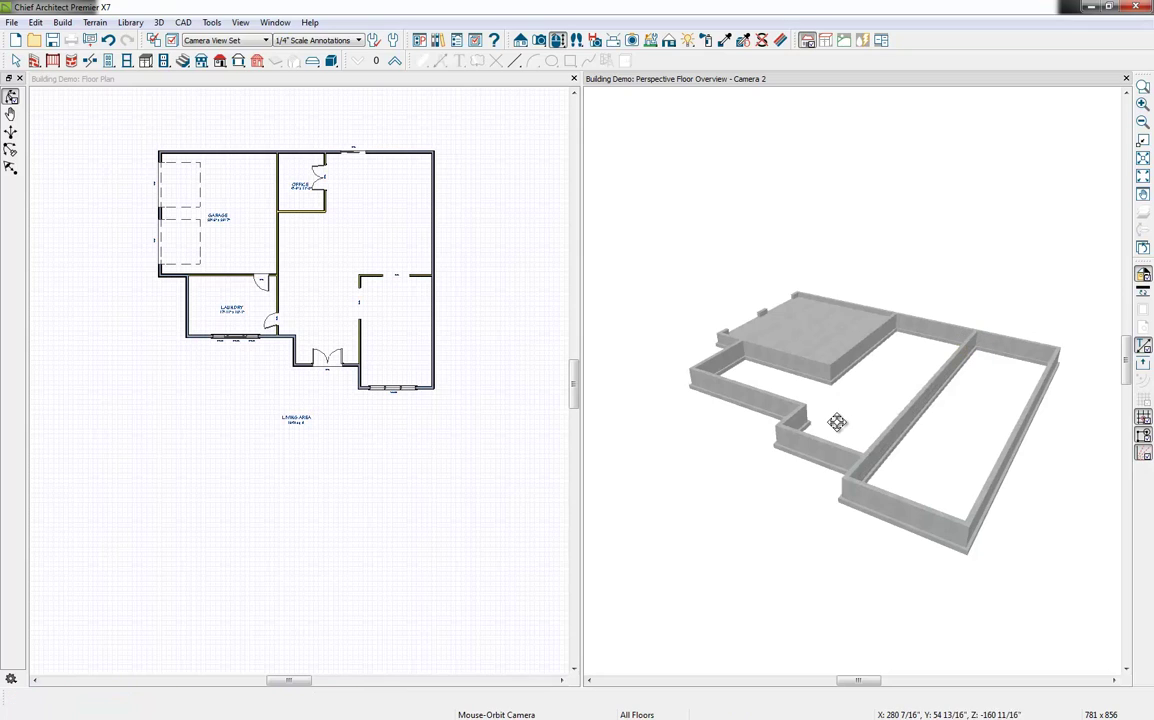
- Give the foundation room between the garage and the new wall a 96" finished ceiling height and a floor under it
click(413, 82)
click(357, 61)
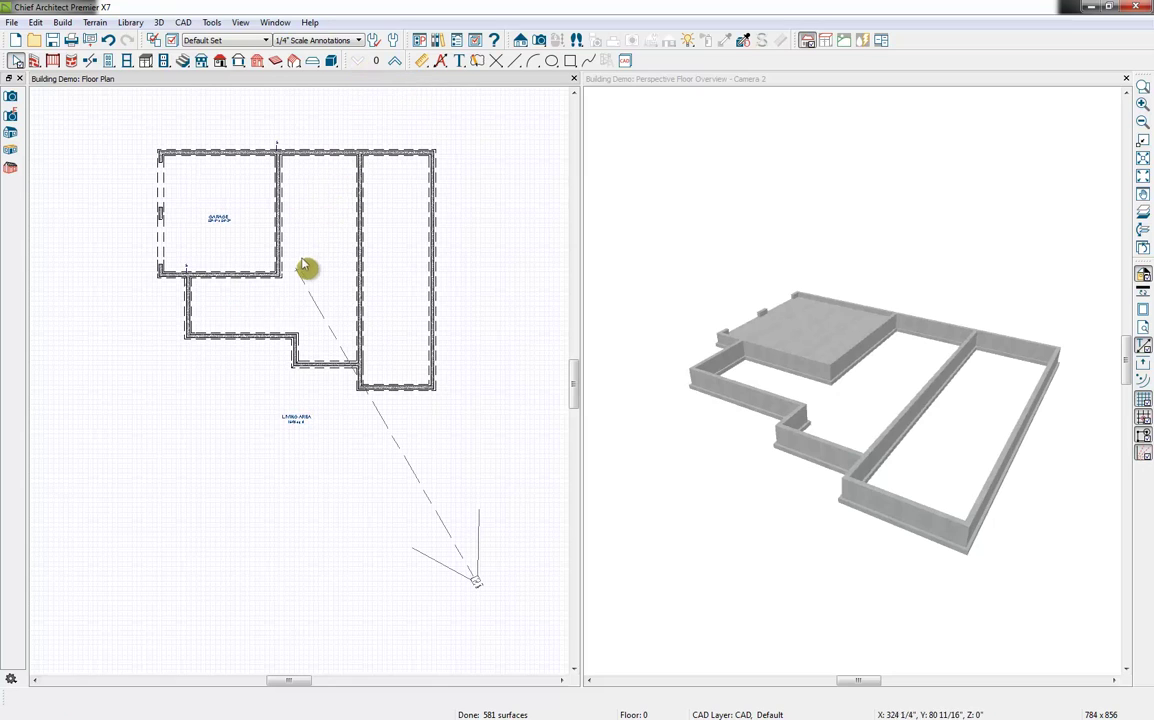
click(331, 256)
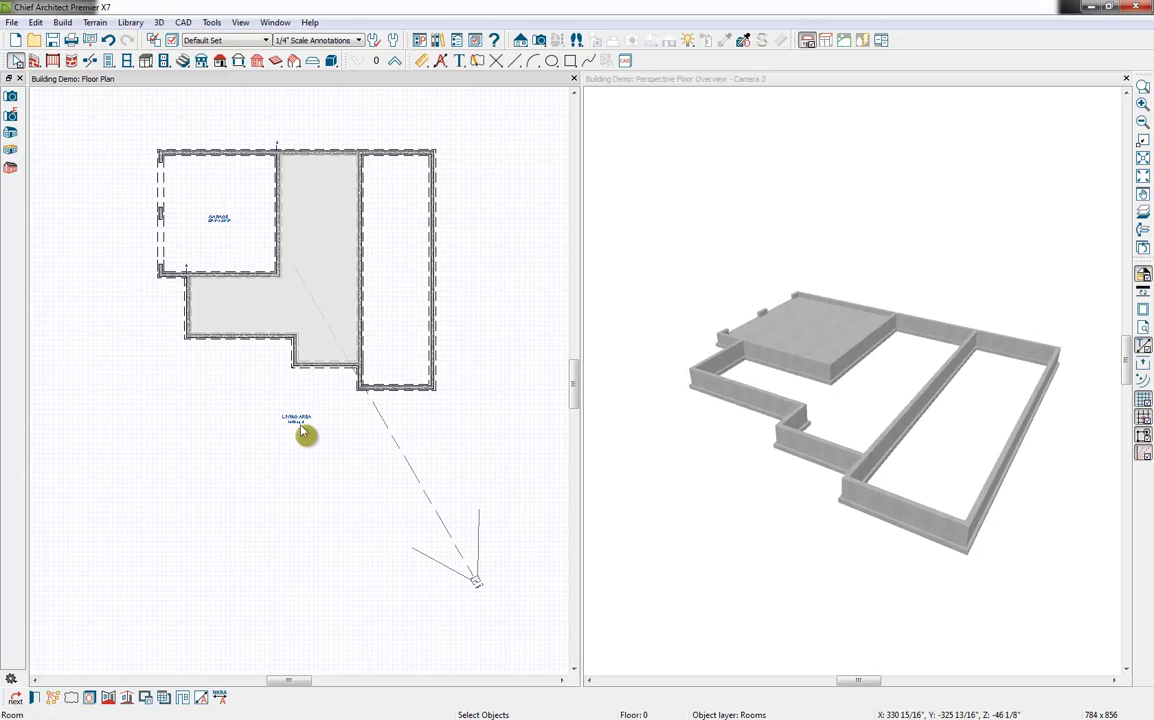
click(36, 699)
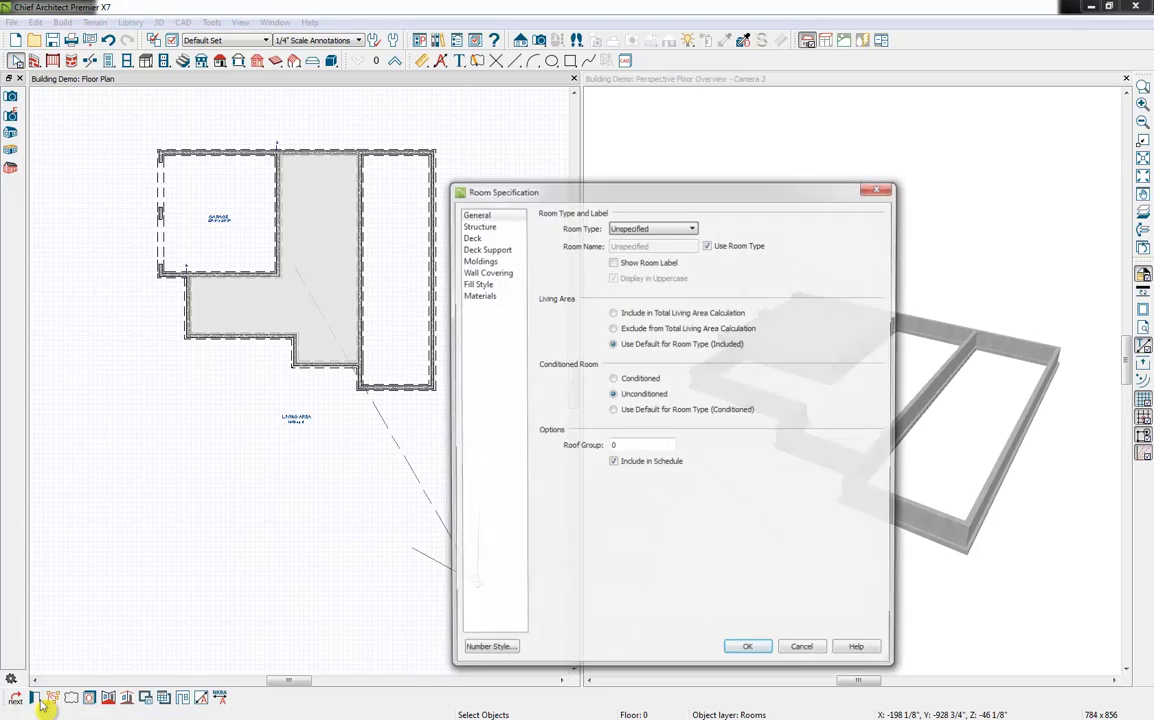
click(477, 228)
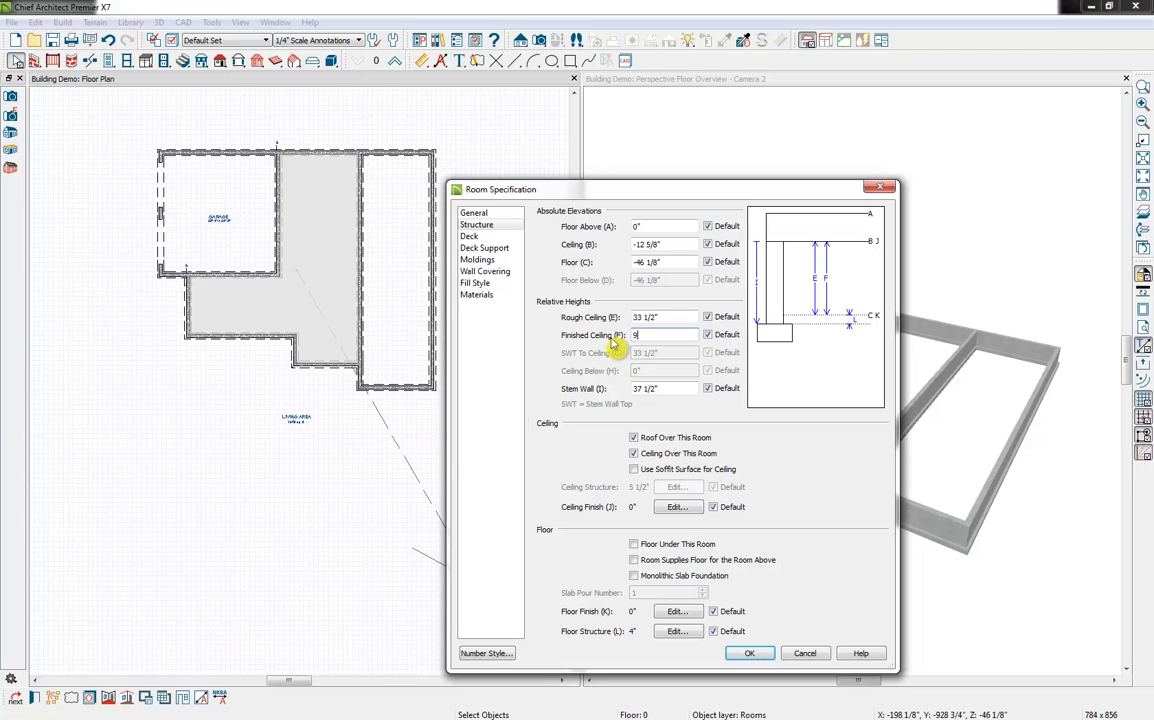
click(670, 320)
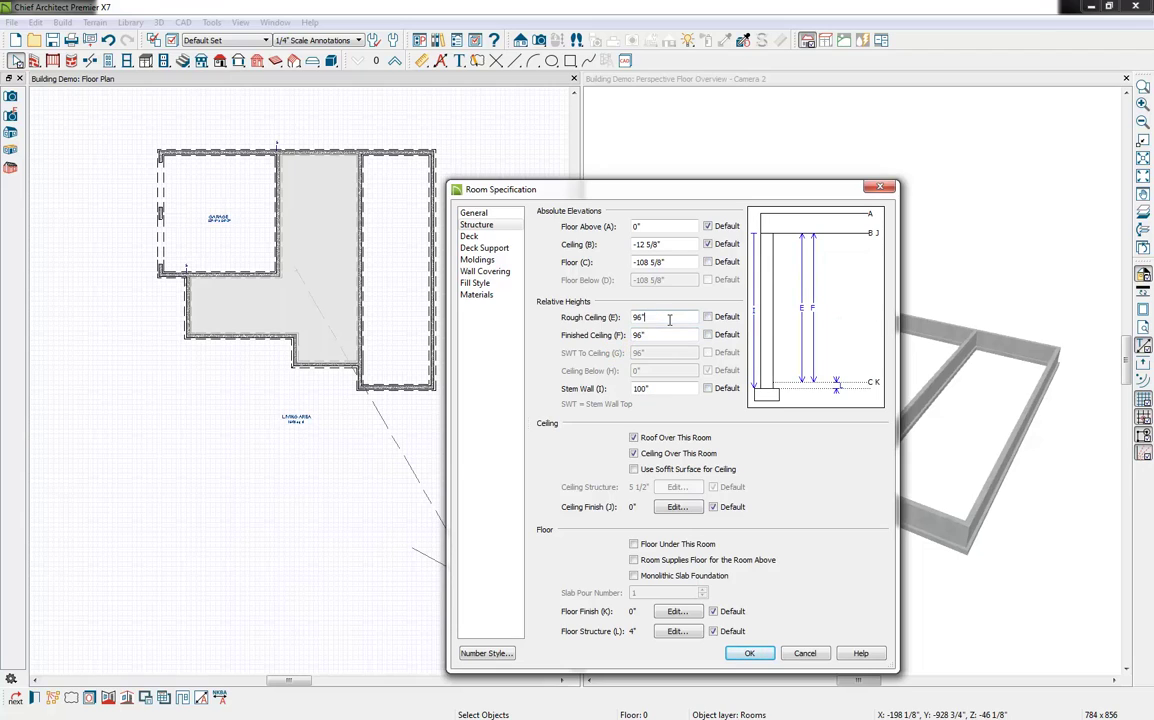
click(656, 546)
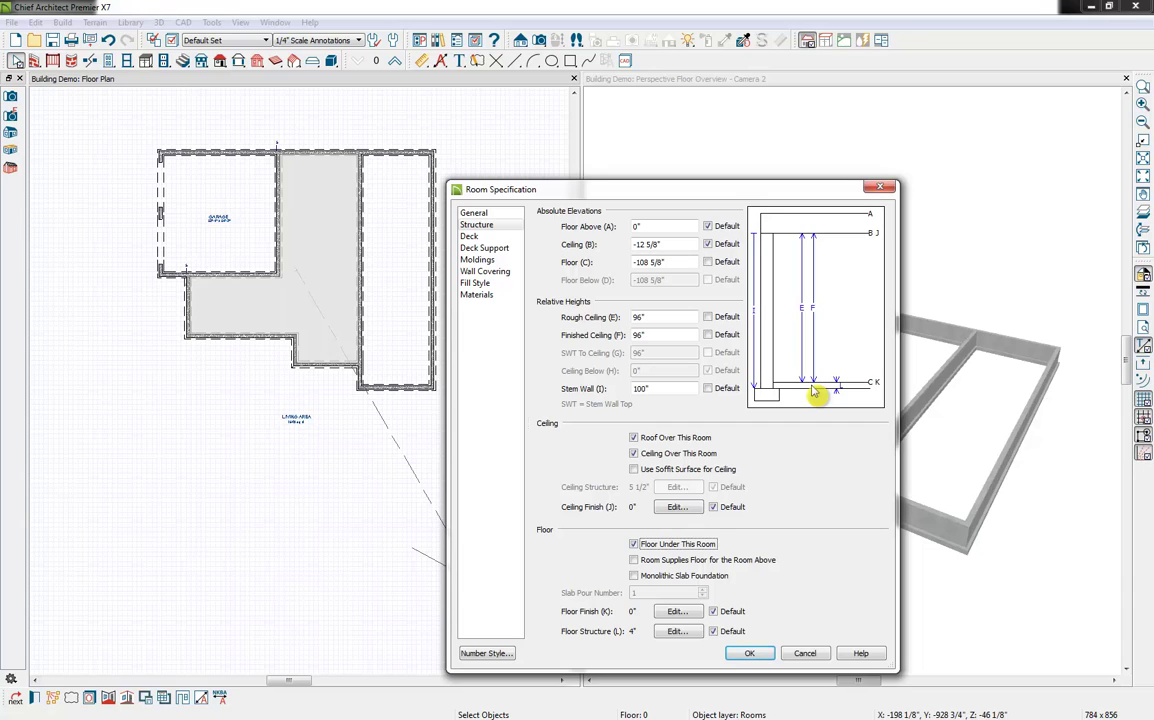
click(750, 654)
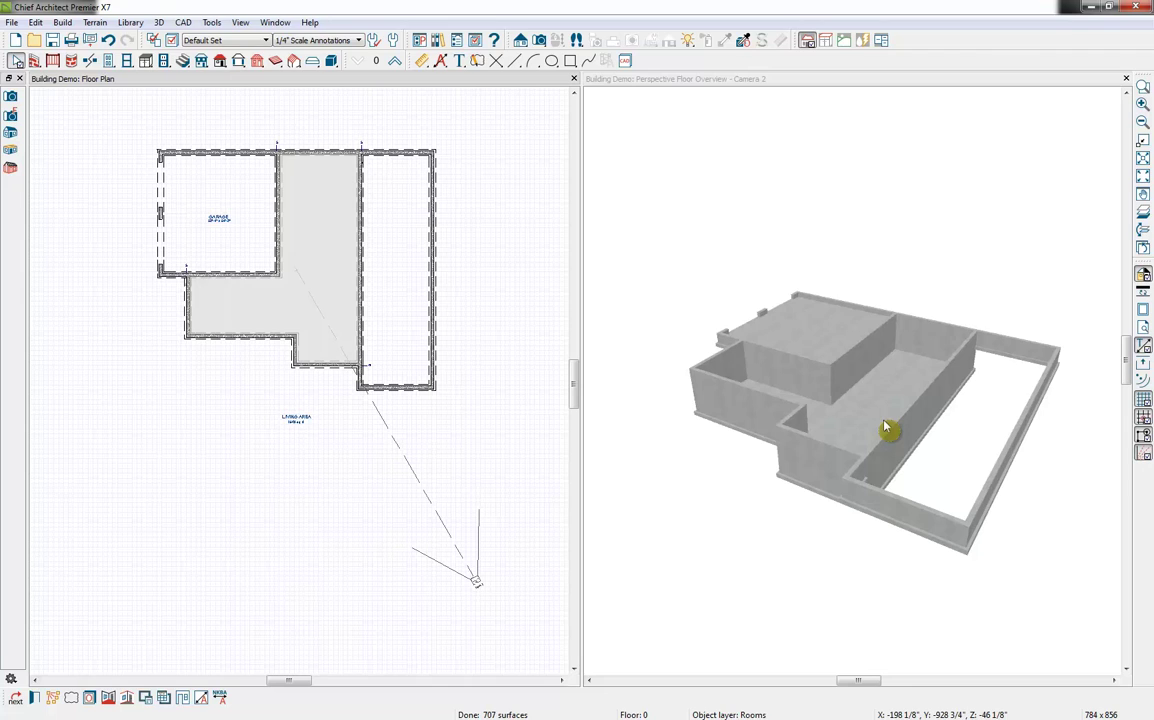
- Close the foundation overview and build a second floor derived from the first floor plan with the default floor heights
click(1129, 85)
click(1127, 80)
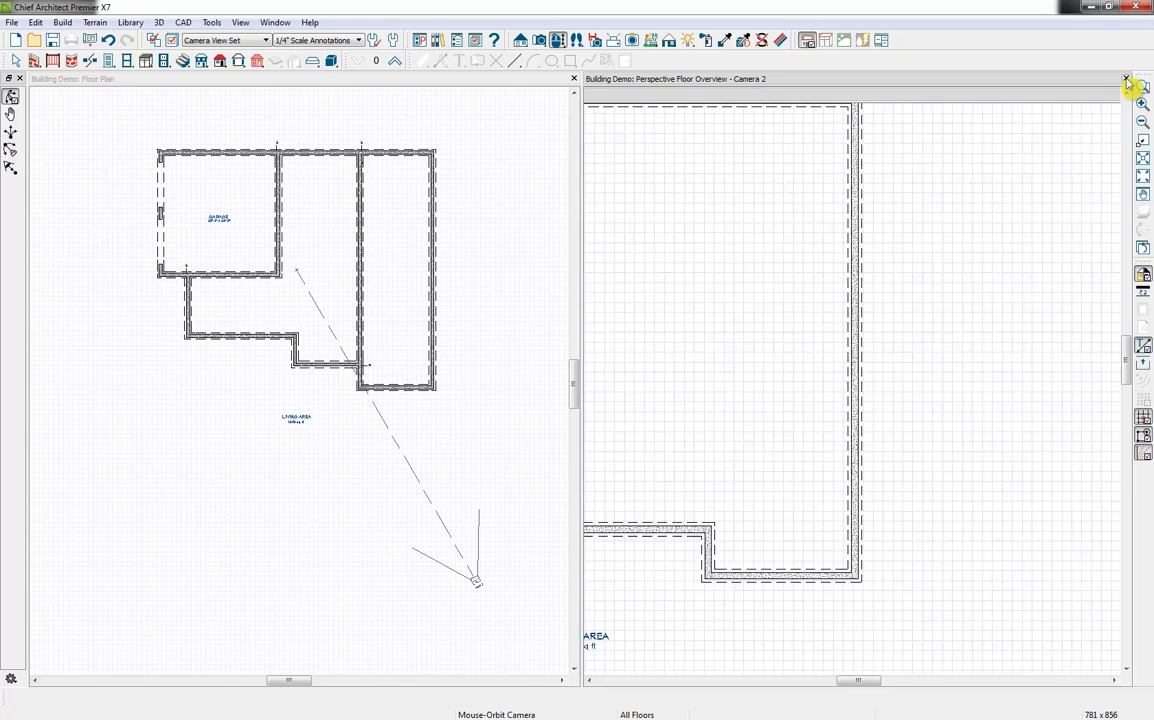
click(397, 64)
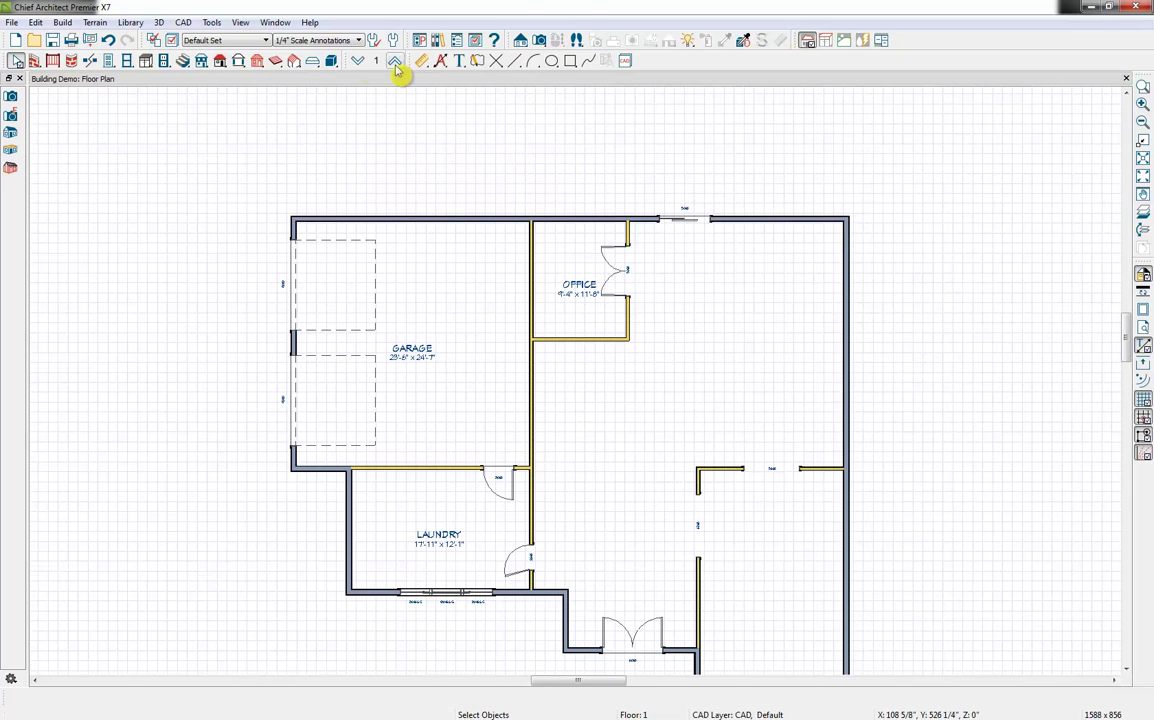
click(202, 62)
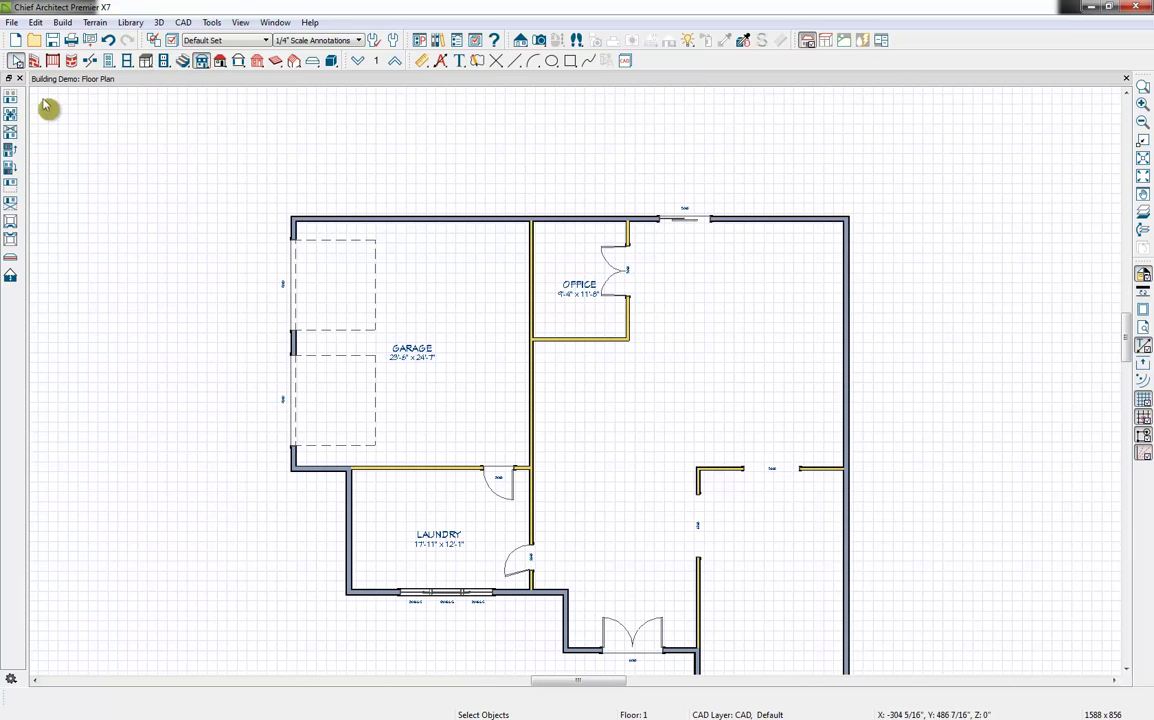
click(10, 101)
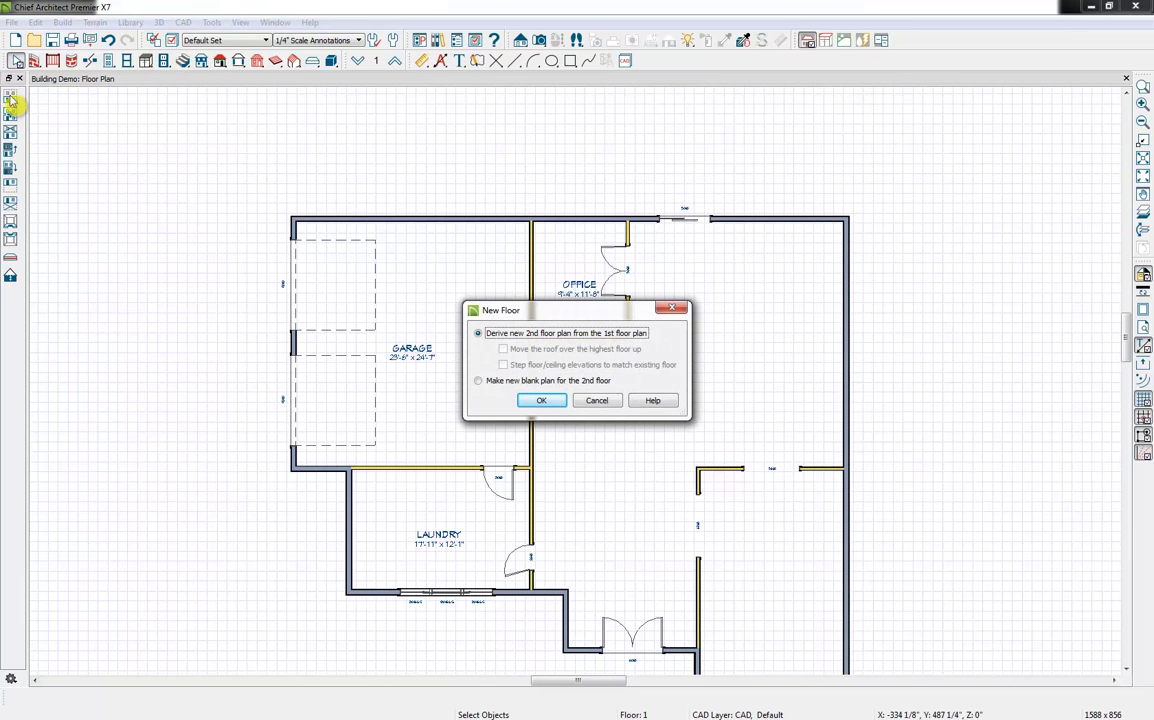
click(541, 401)
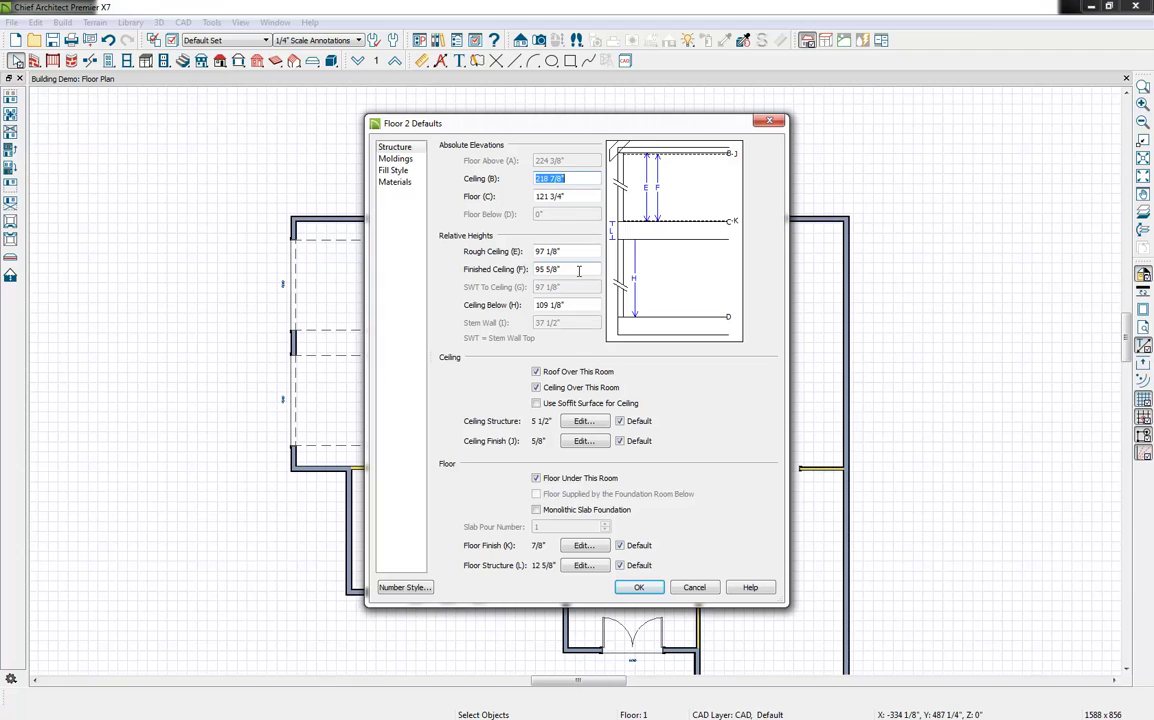
click(651, 591)
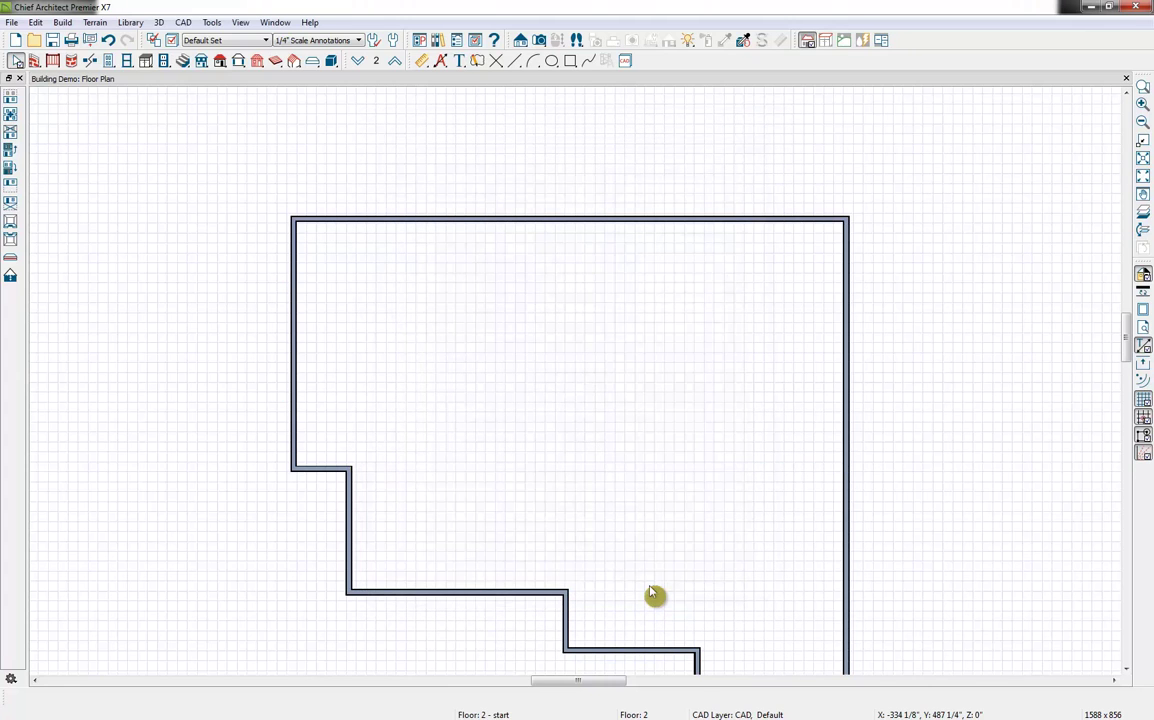
- Display the reference floor, move the second floor's garage-side wall in line with the laundry's outer wall, and pull the rear wall inward to about 33'-10" depth
middle_drag(651, 594, 641, 551)
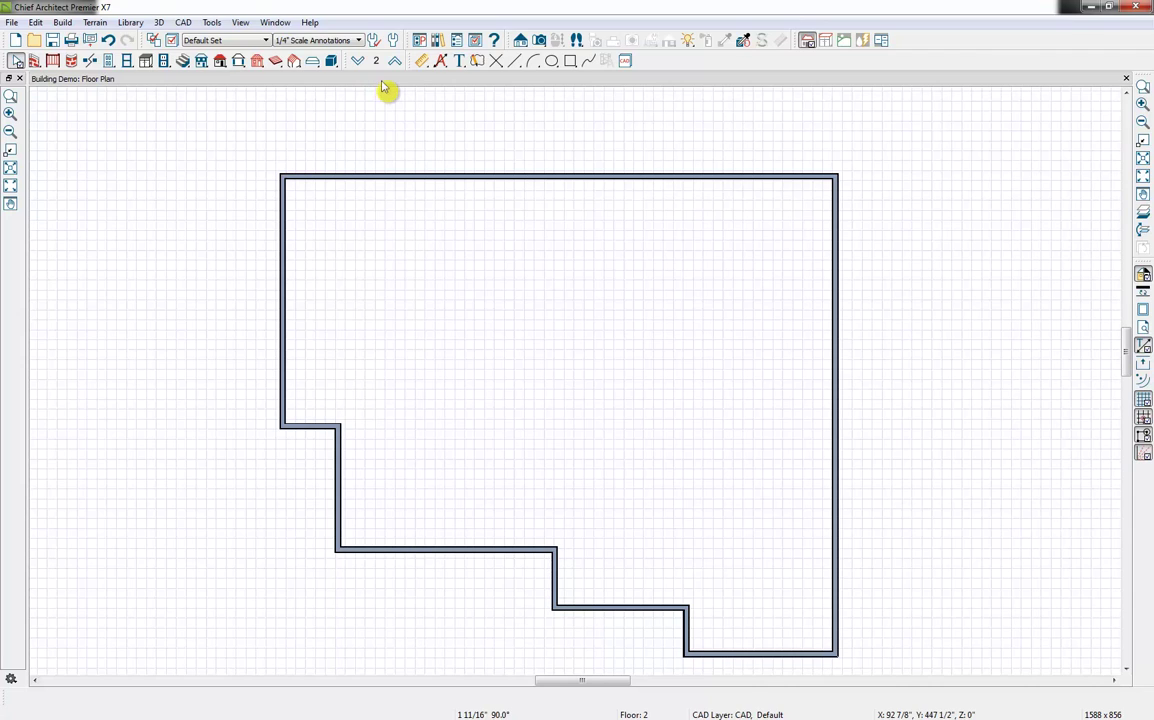
click(1142, 219)
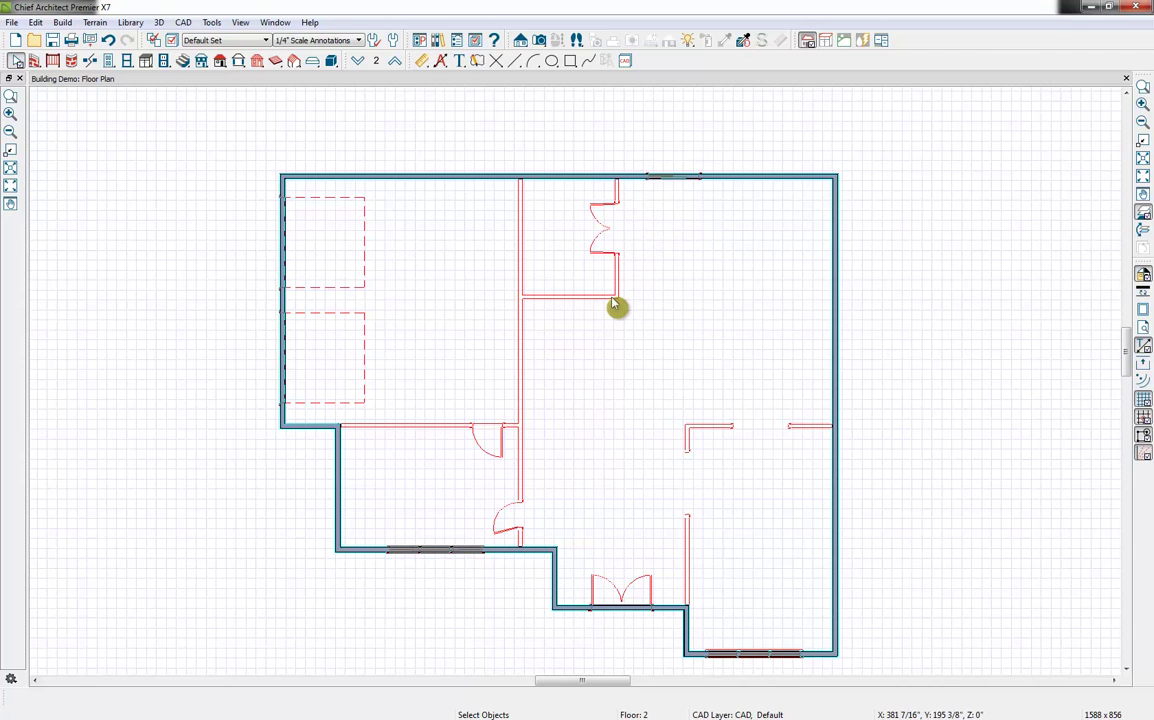
click(288, 338)
drag(288, 336, 334, 331)
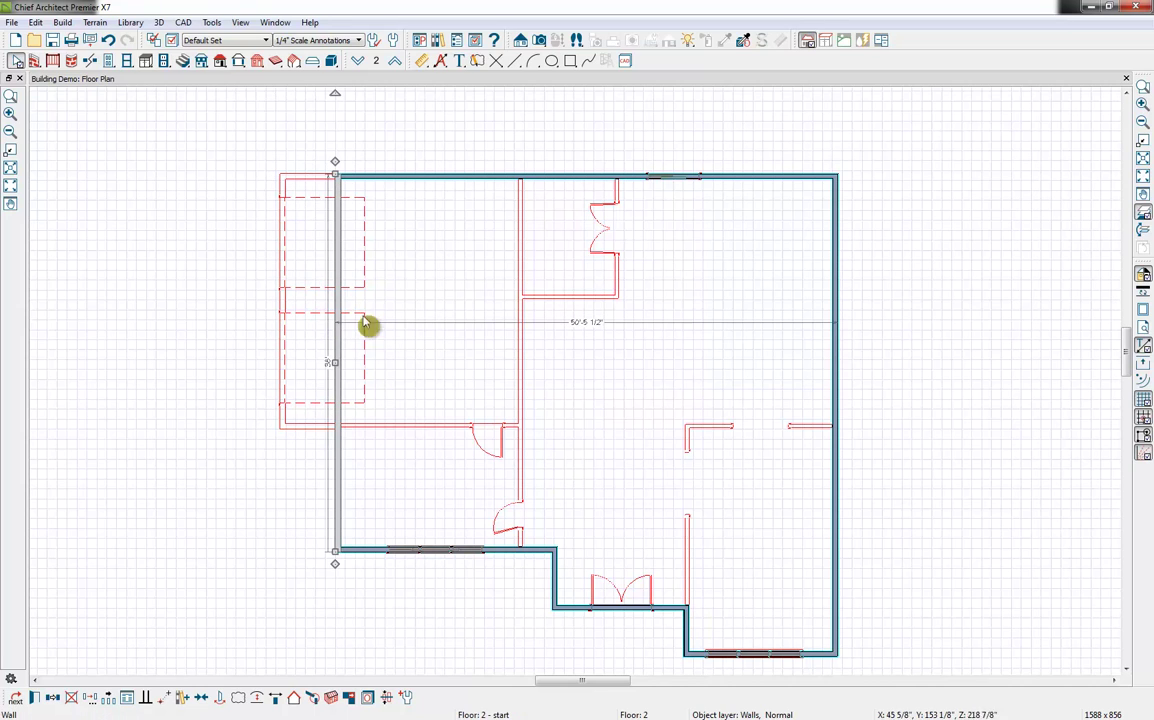
click(433, 175)
drag(433, 175, 426, 215)
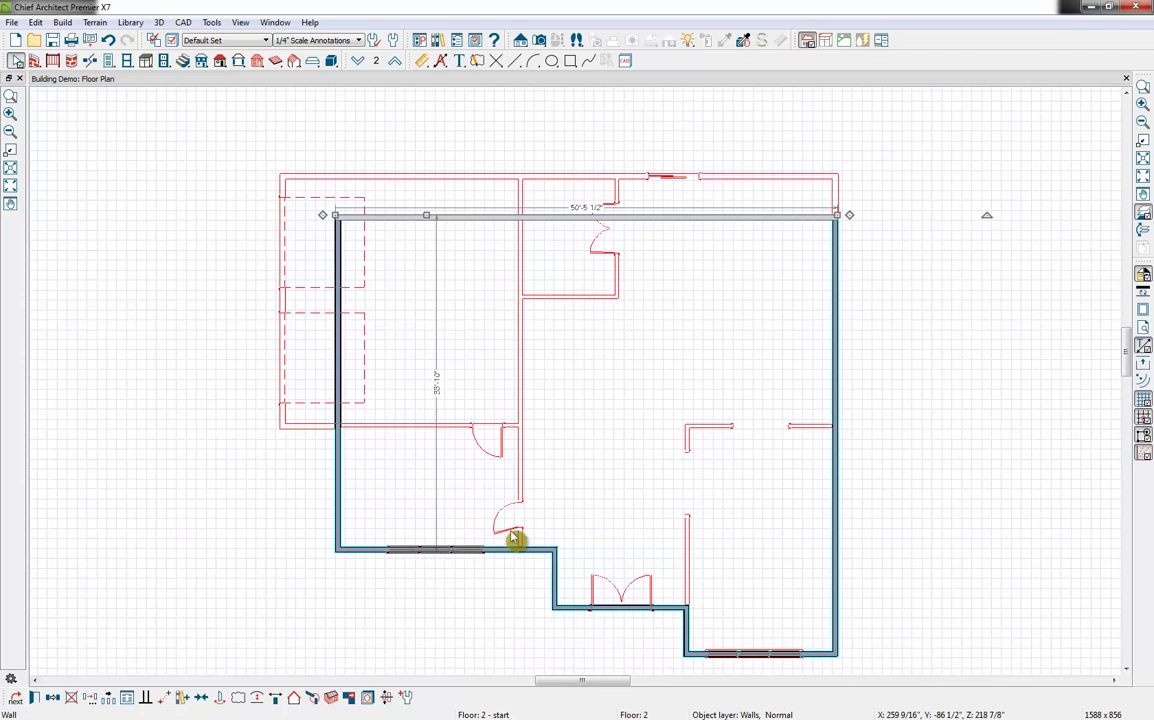
- Draw two full-depth interior walls on the second floor over the laundry's inner wall and the front-right room's entry-side wall, aligning the first with the wall below
click(35, 62)
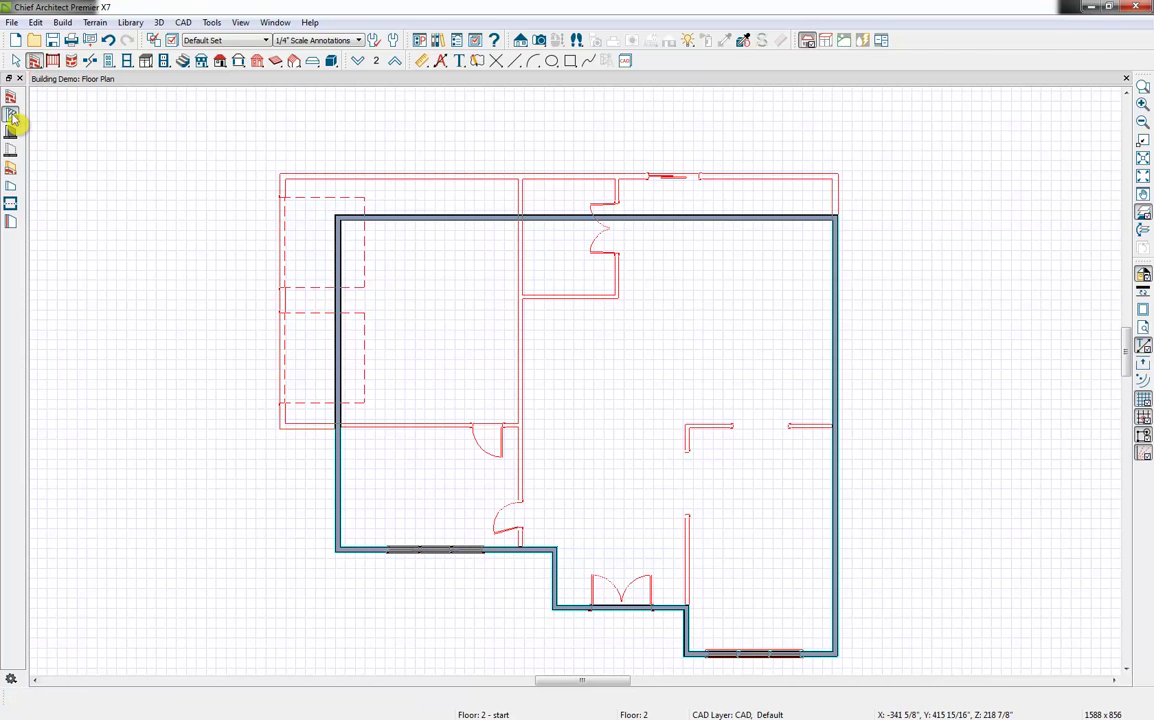
click(11, 115)
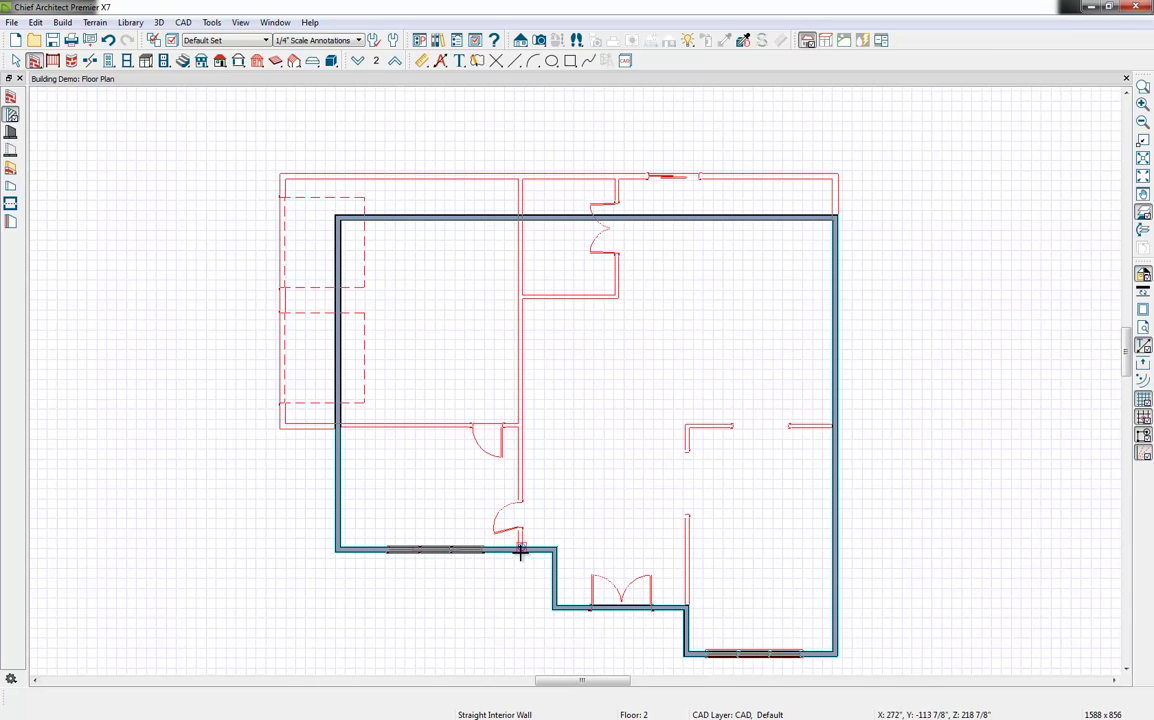
mouse_move(520, 550)
mouse_down()
mouse_move(515, 368)
mouse_move(533, 224)
mouse_move(522, 230)
mouse_up()
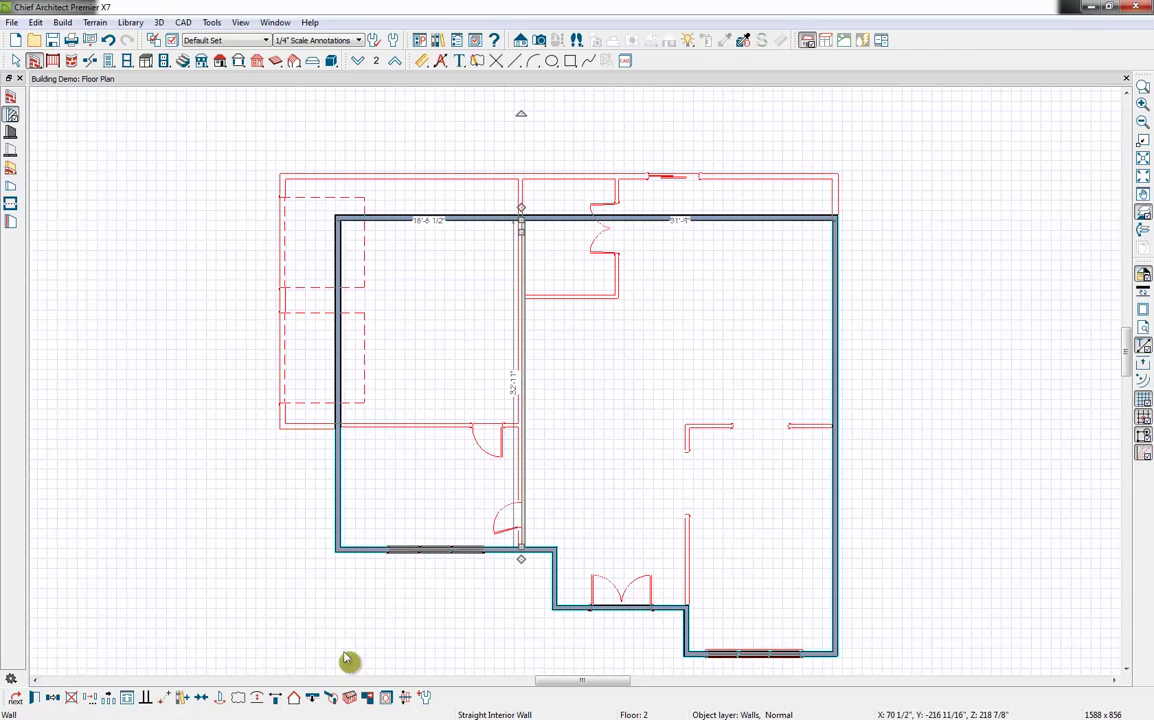
click(313, 700)
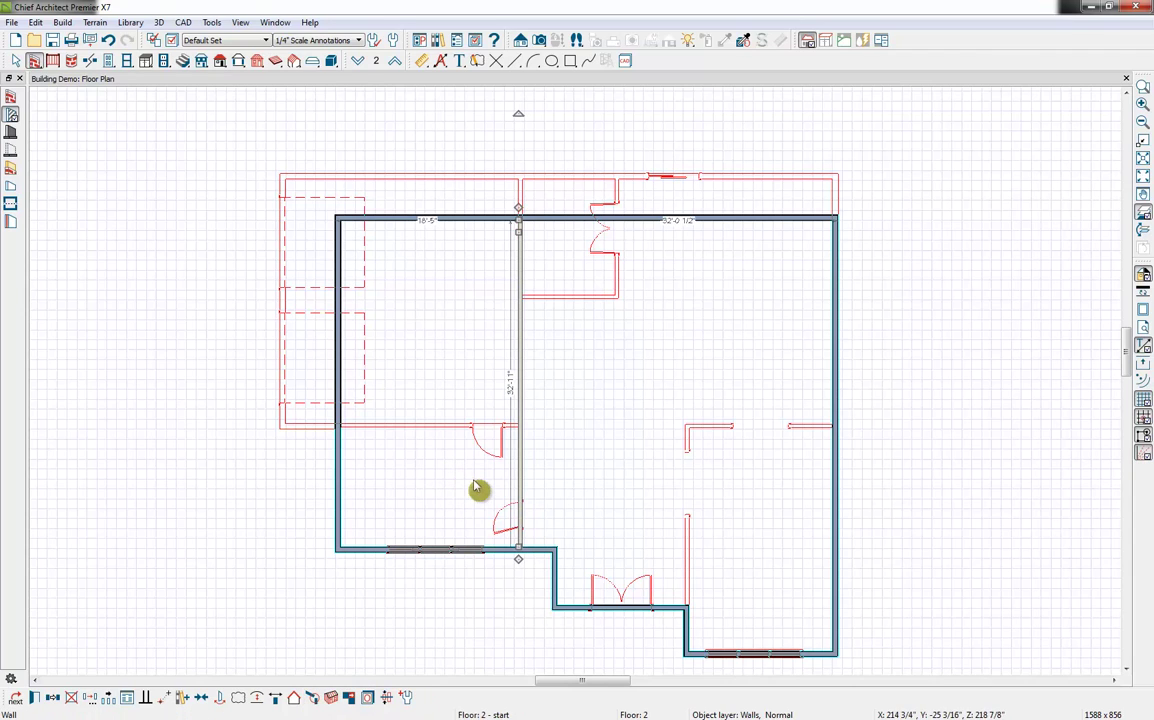
drag(686, 607, 686, 213)
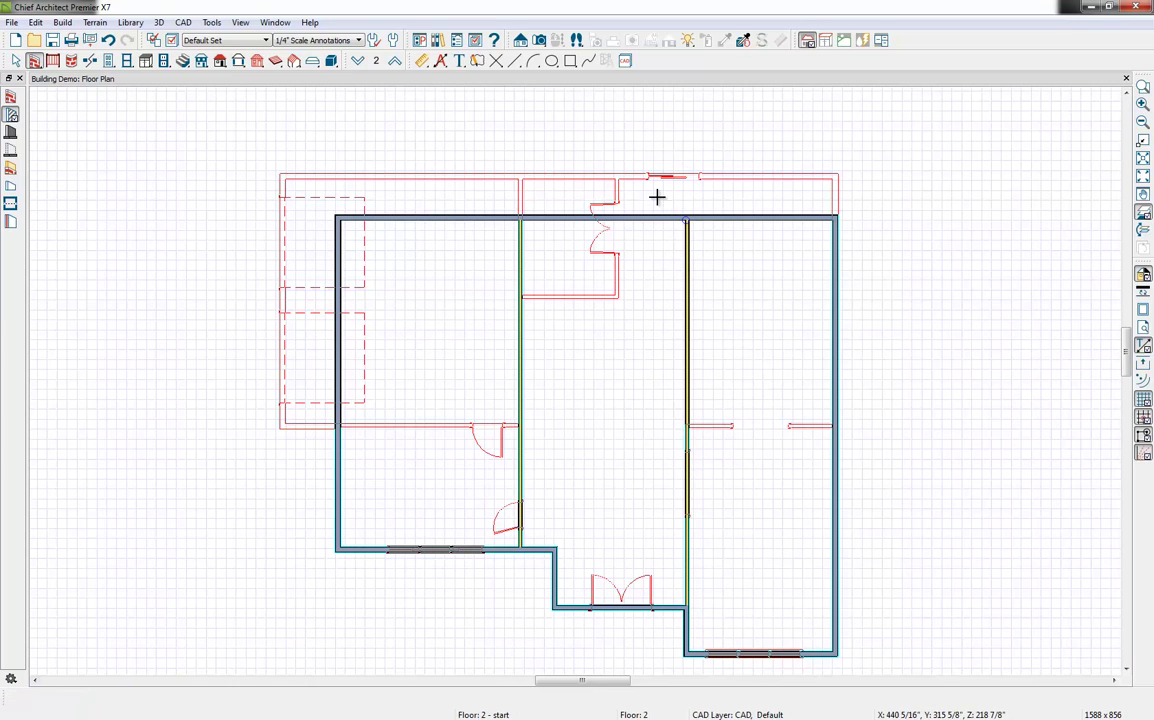
- Draw a straight railing between the second floor's two interior walls over the office's front wall and align it with the wall below
click(54, 61)
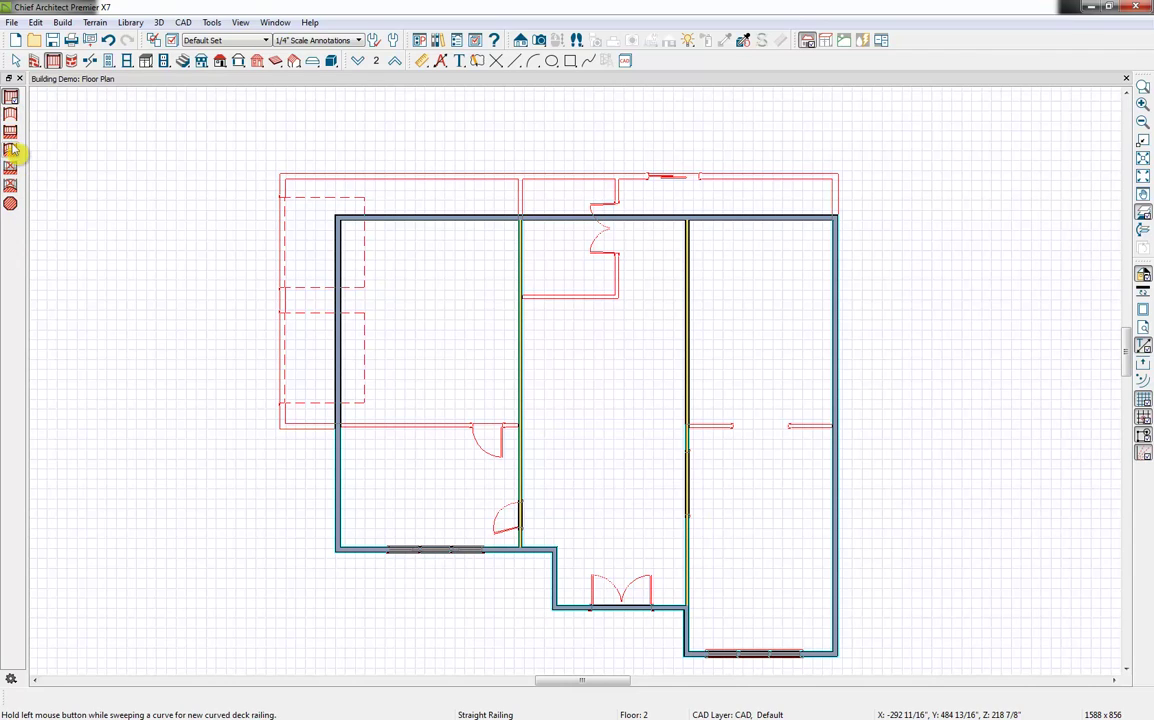
click(12, 97)
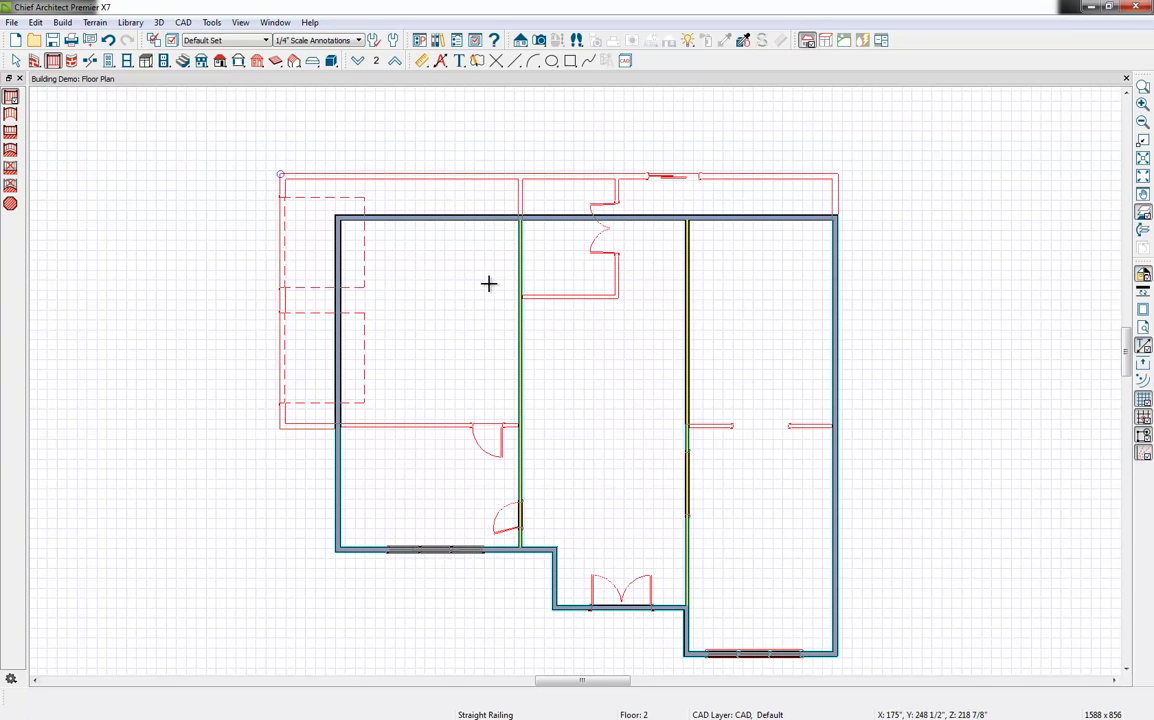
drag(516, 295, 685, 293)
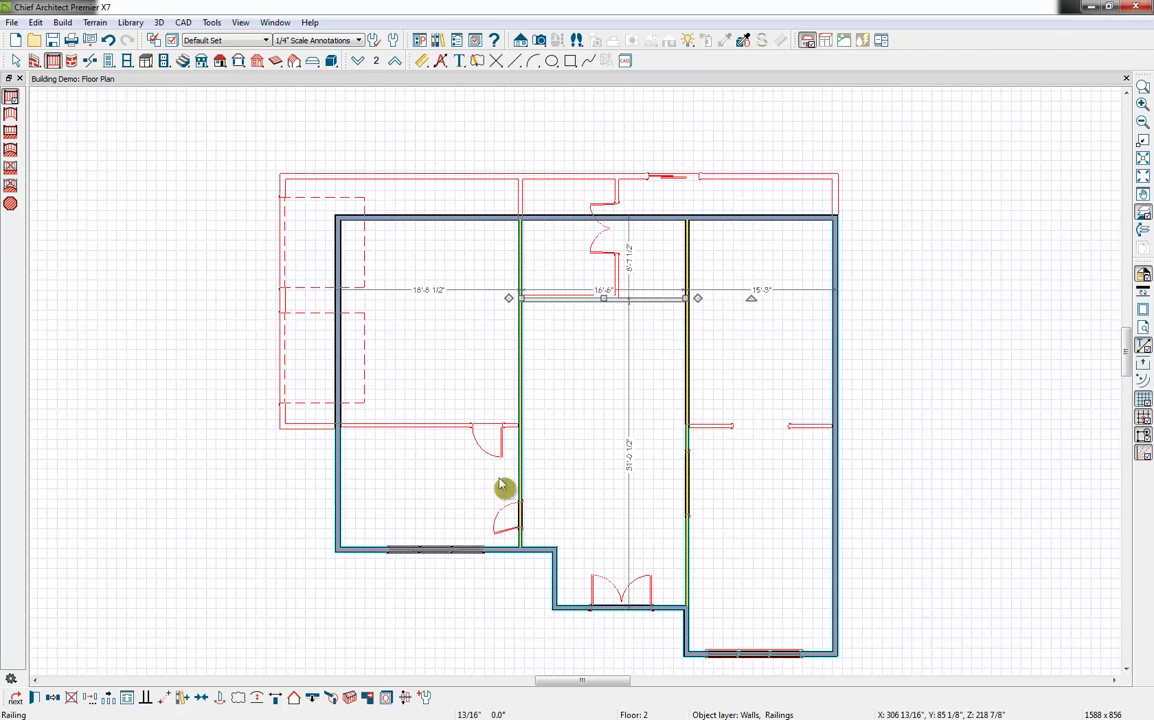
click(312, 700)
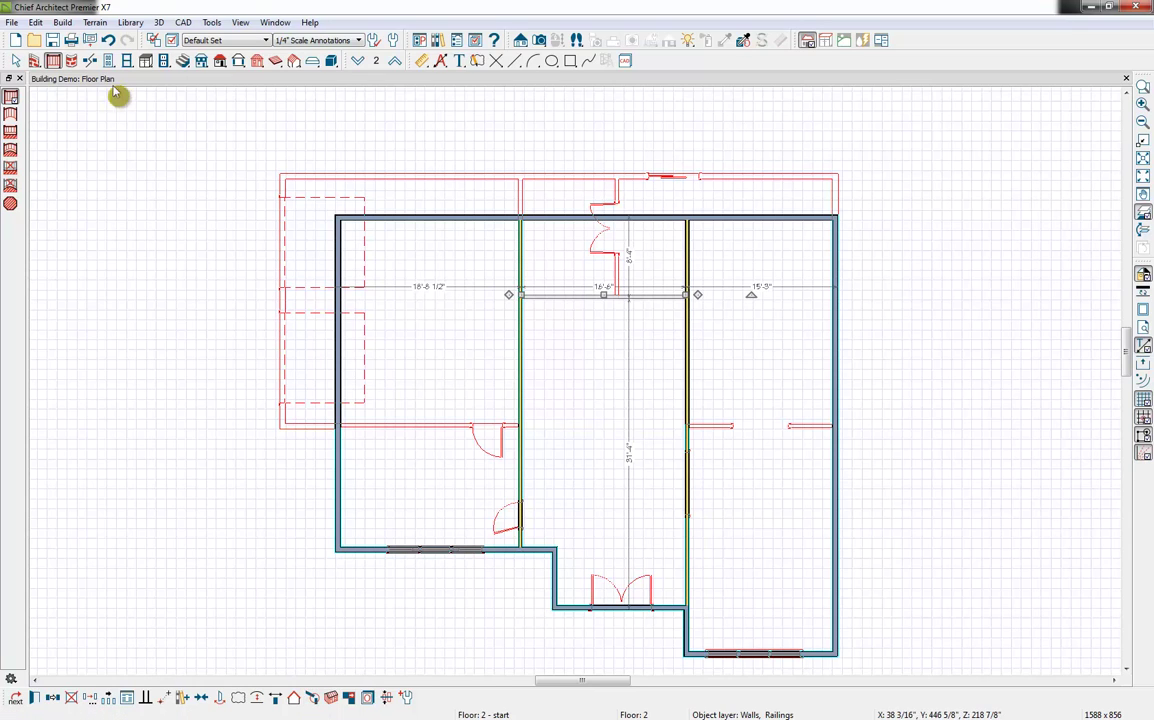
- Create a perspective floor overview of the second floor and set the middle room in front of the railing to Open Below
click(539, 41)
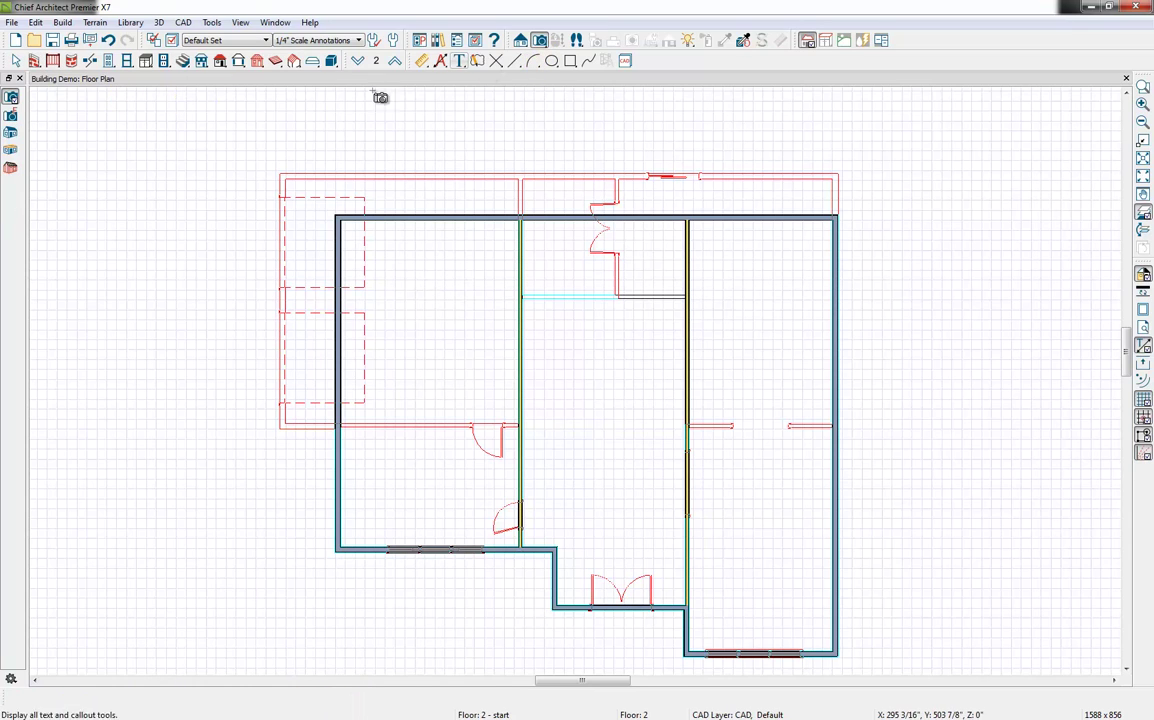
click(11, 153)
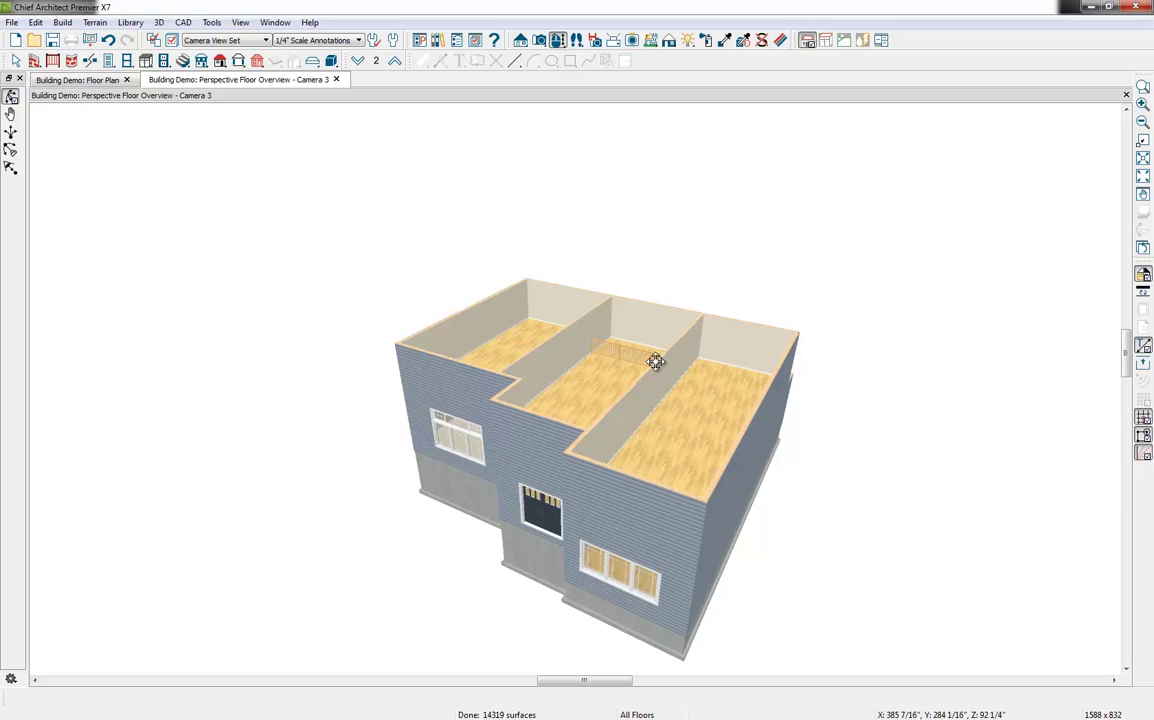
click(585, 403)
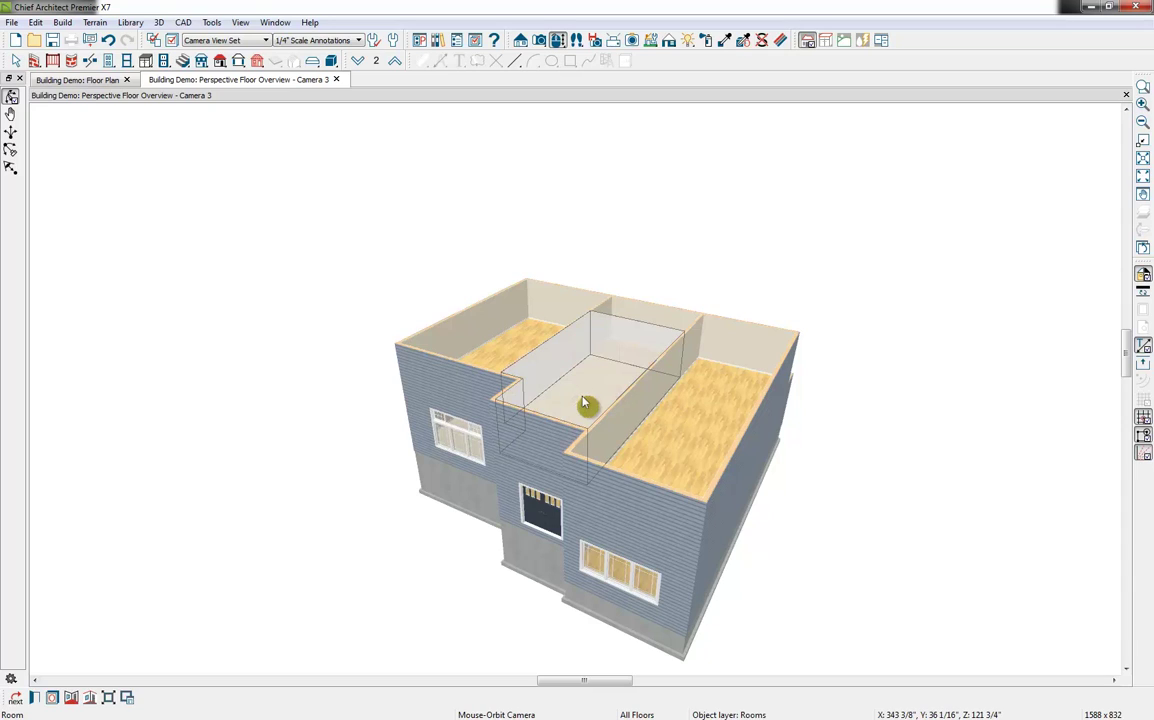
click(38, 698)
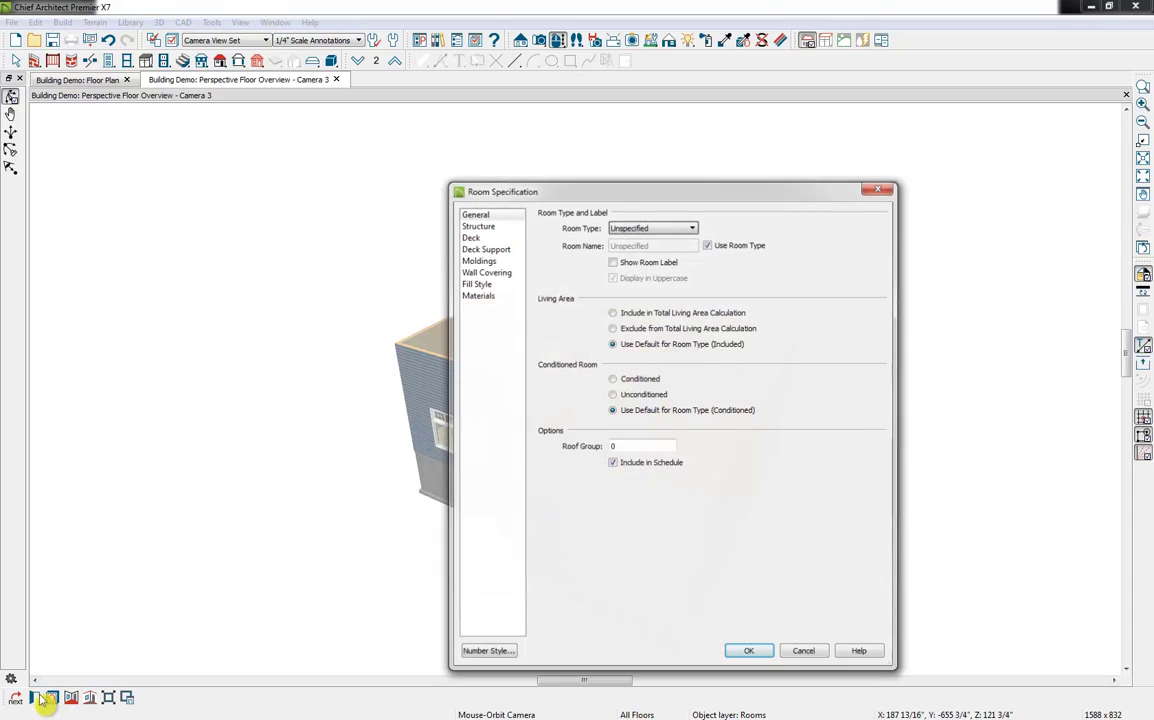
click(673, 228)
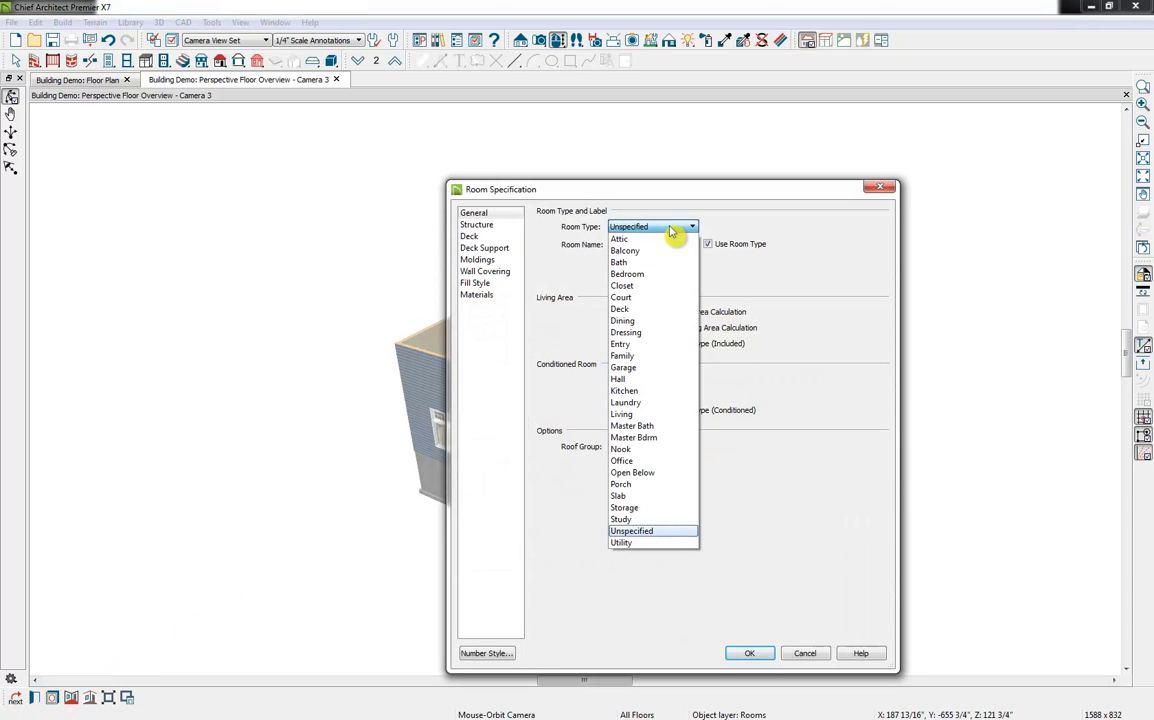
click(653, 474)
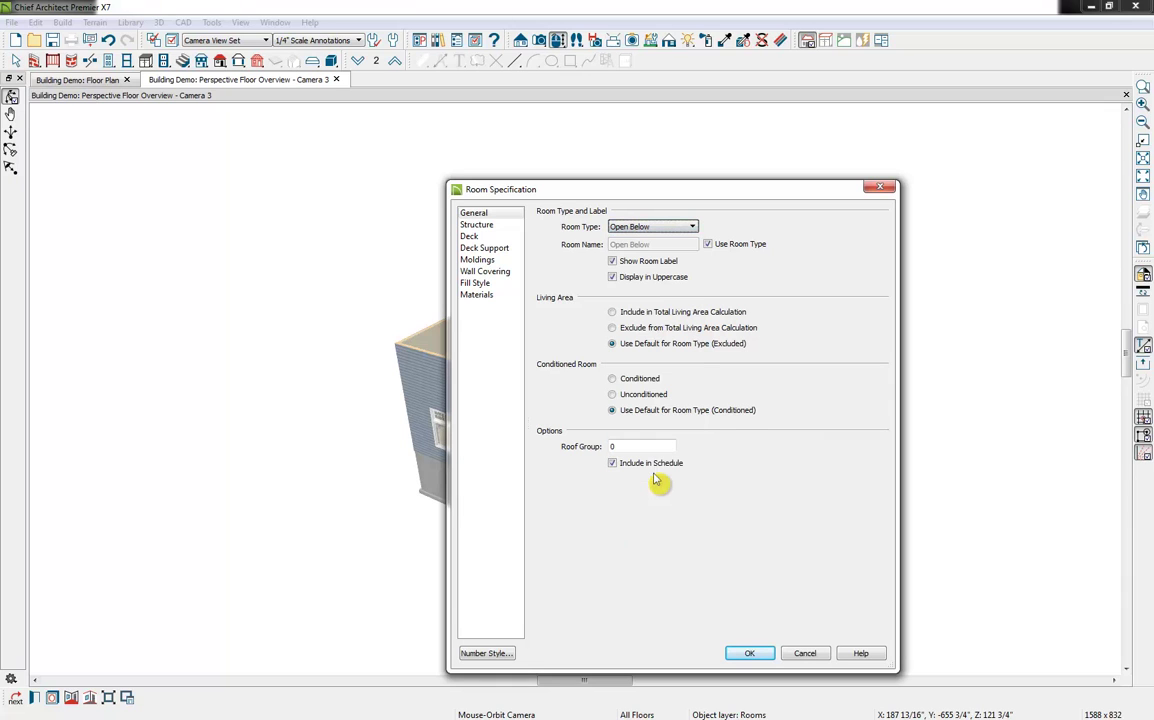
click(765, 655)
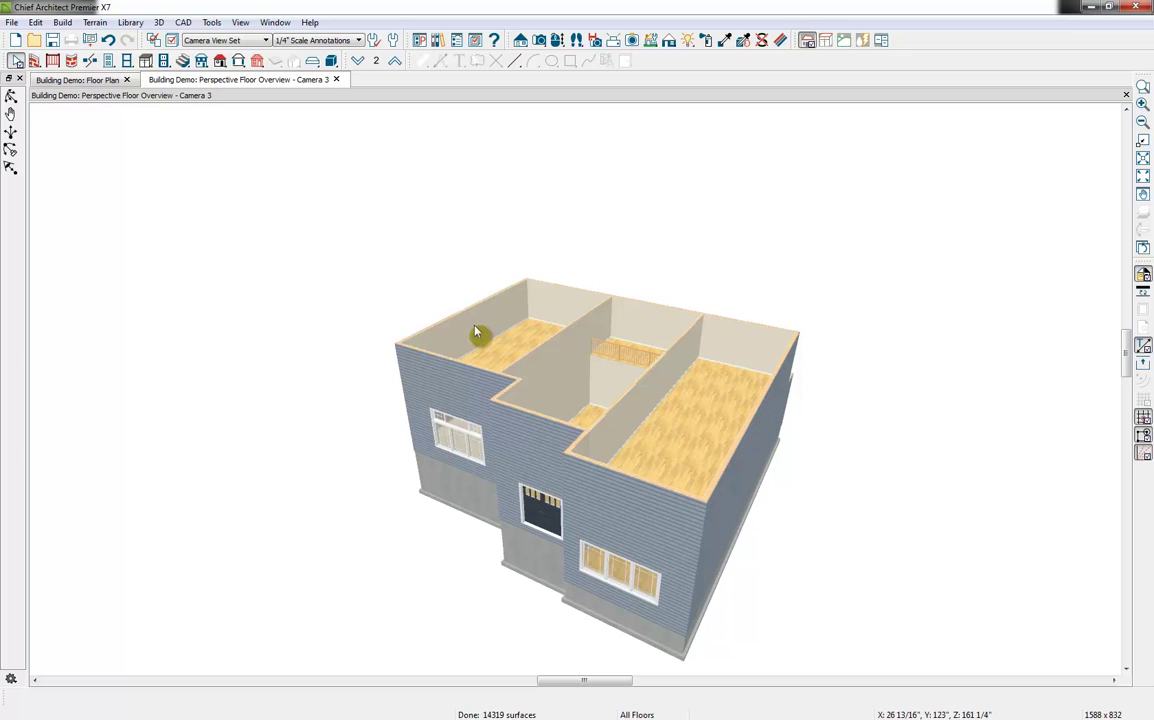
click(557, 40)
drag(580, 195, 582, 368)
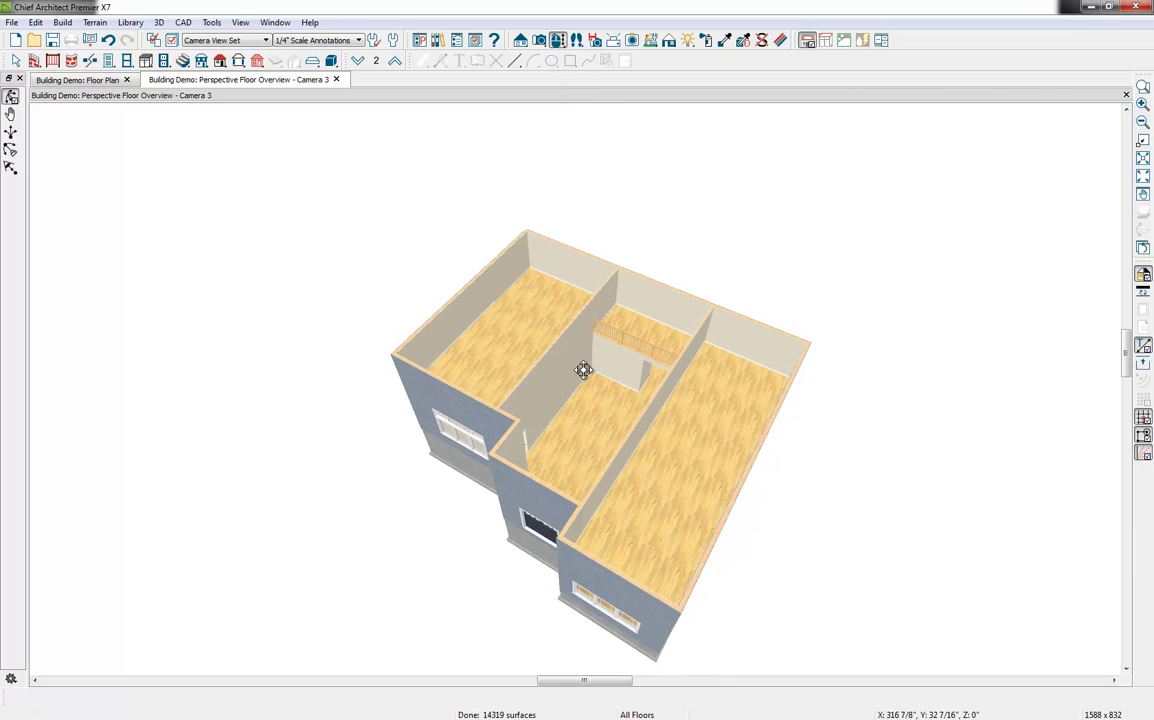
scroll(596, 350, up, 6)
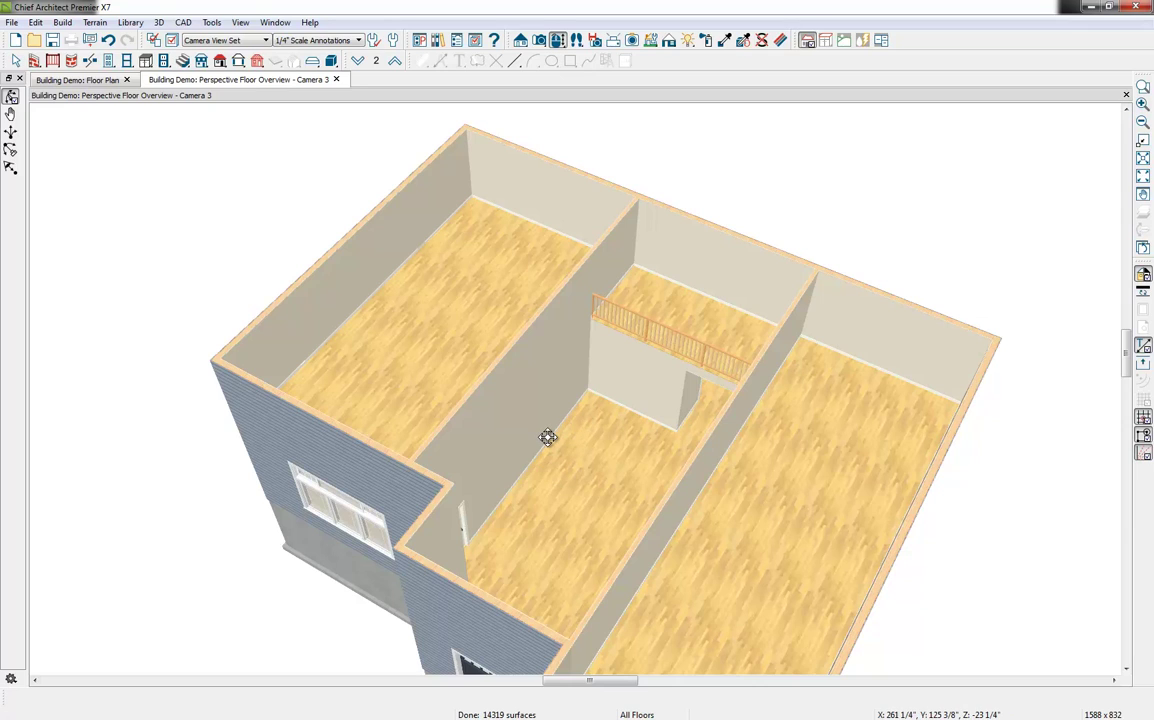
- Hide the reference floor and draw an L-shaped first-floor staircase along the garage and office walls, with sections about 89" and 62" long
click(78, 80)
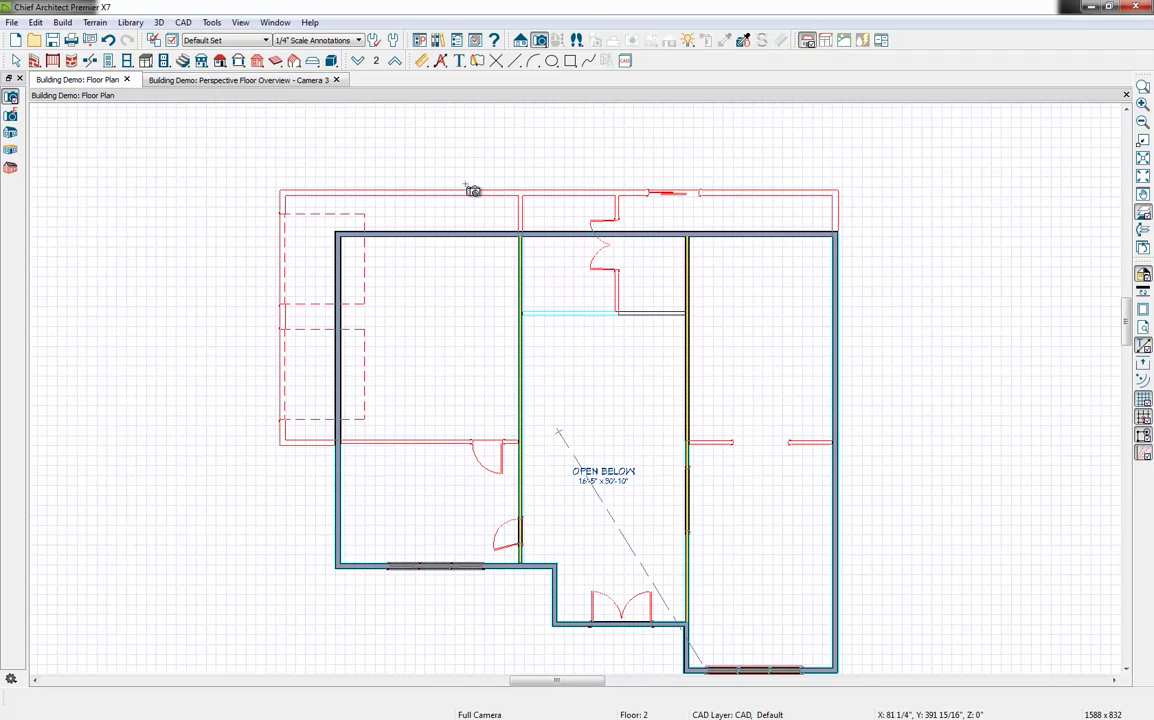
click(1143, 218)
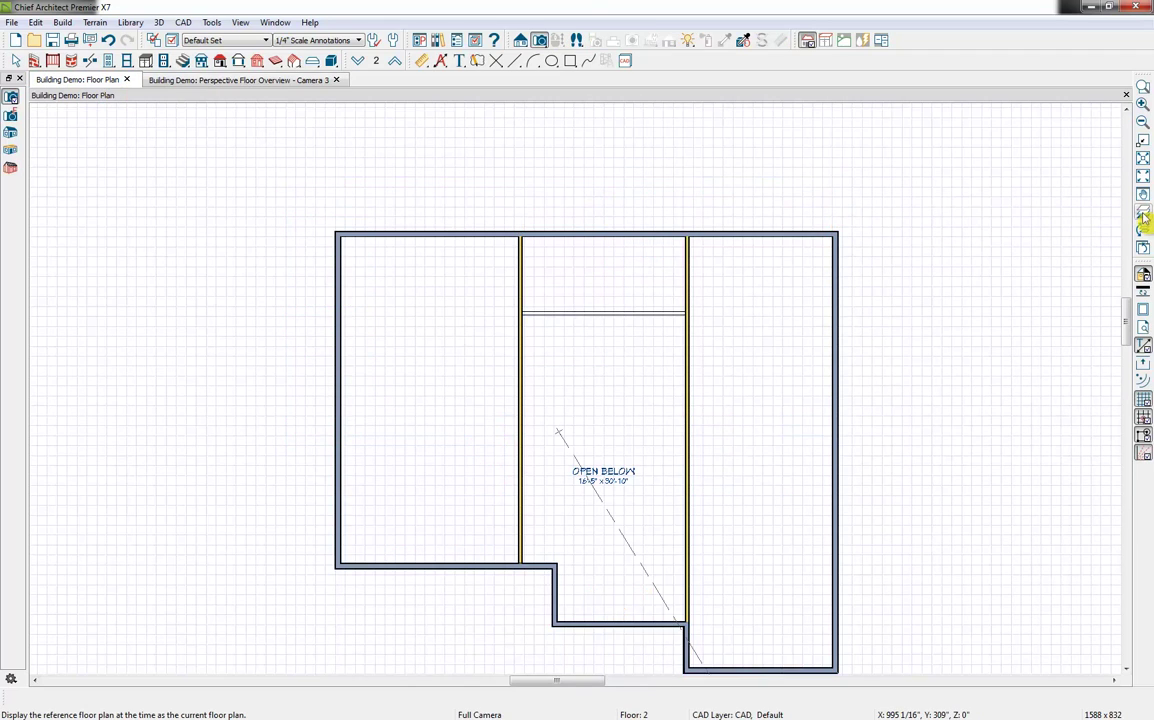
click(362, 62)
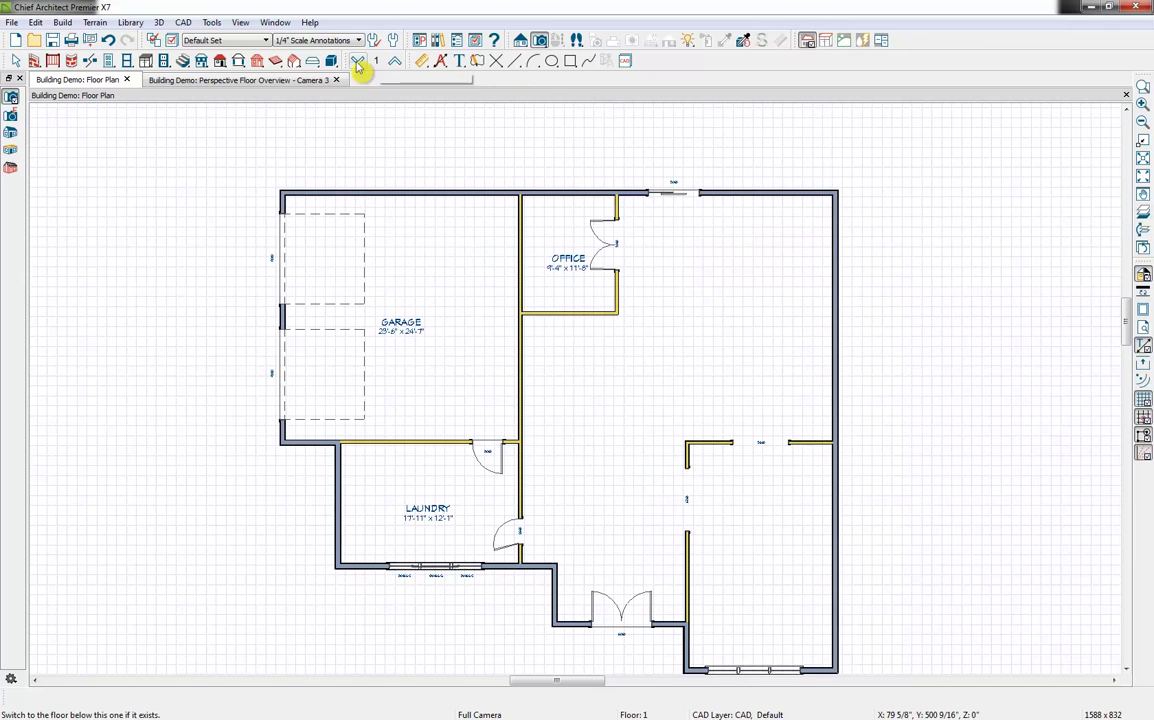
click(183, 62)
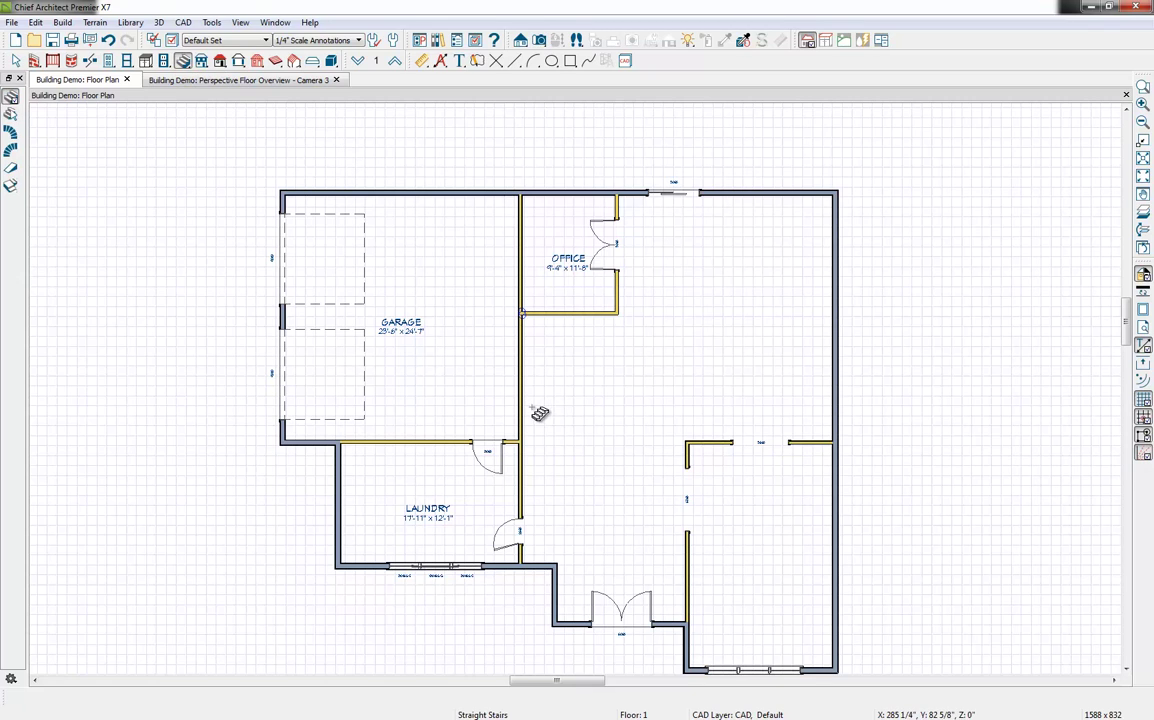
mouse_move(538, 420)
mouse_down()
mouse_move(546, 347)
mouse_move(607, 333)
mouse_up()
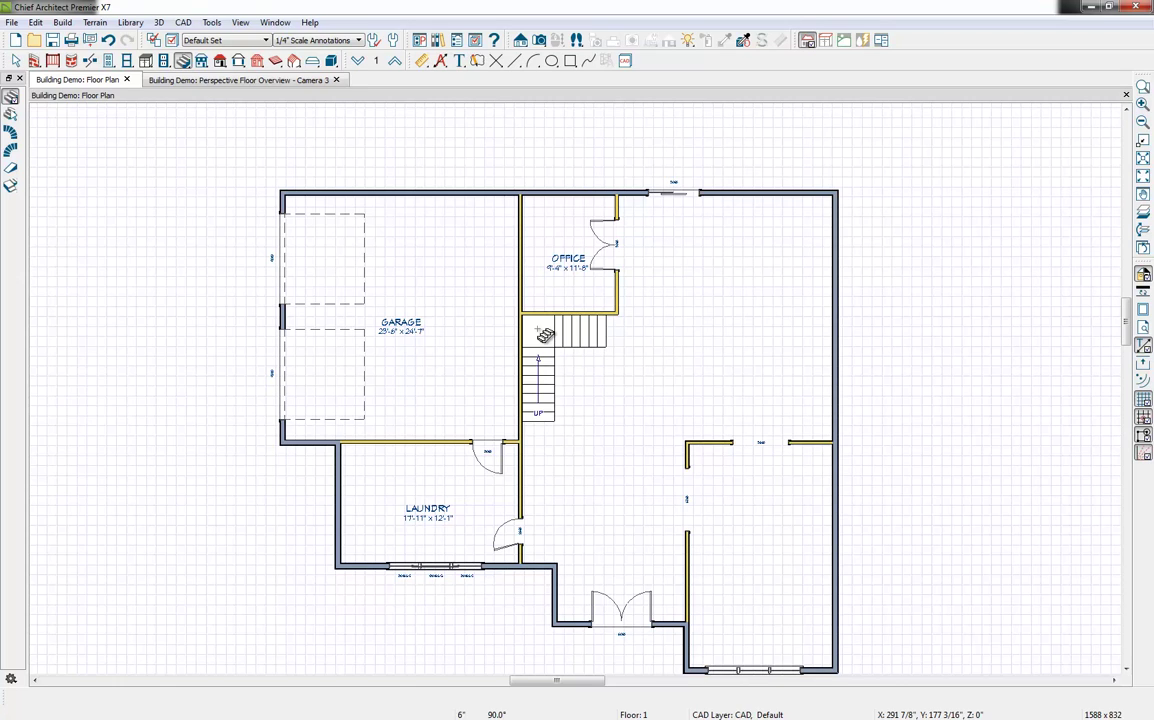
- Lock the staircase's tread depth and apply the best fit to its risers
click(546, 415)
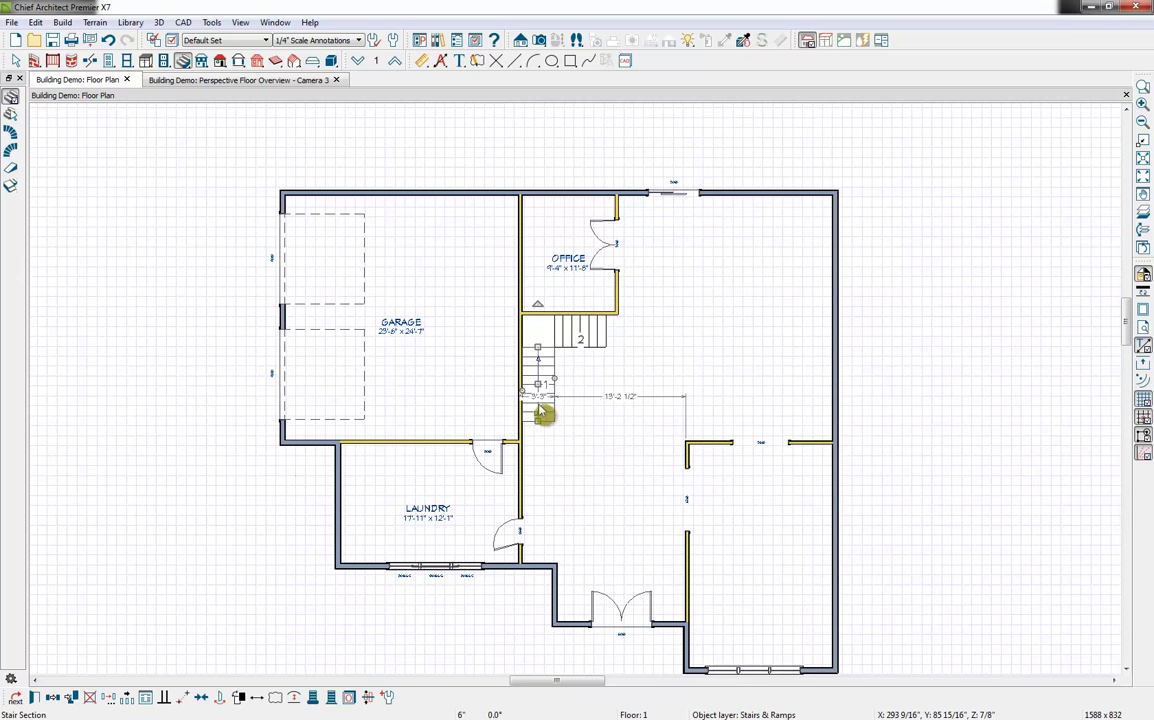
click(34, 698)
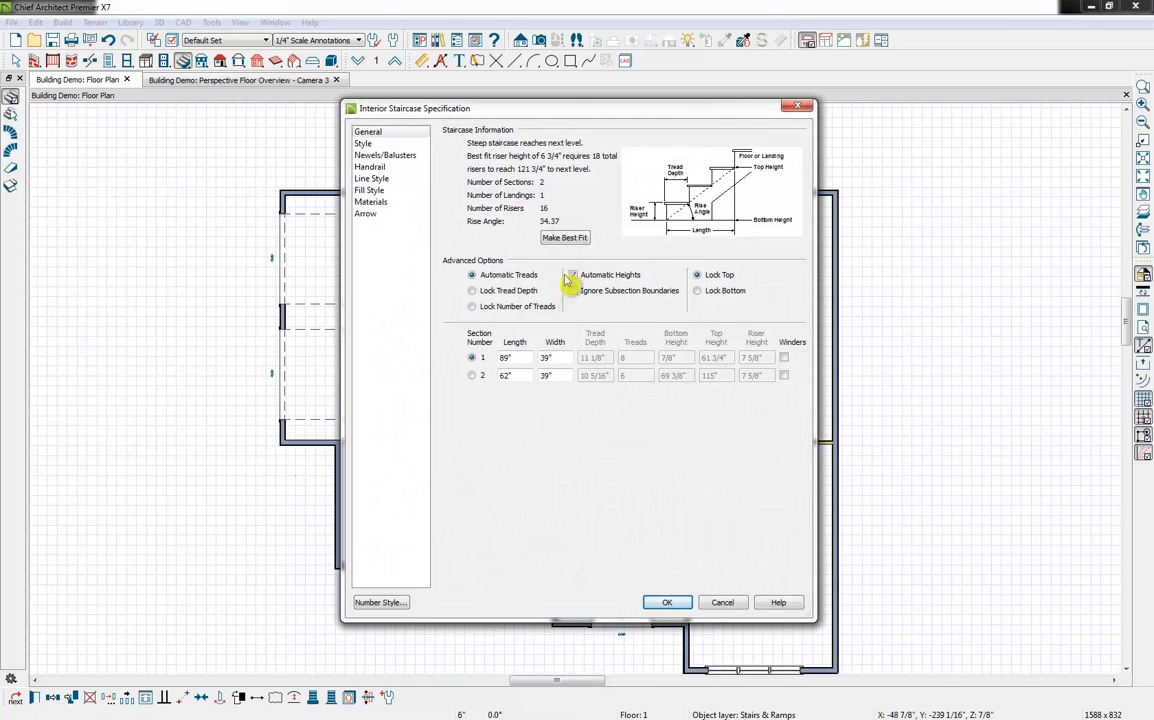
drag(586, 122, 245, 112)
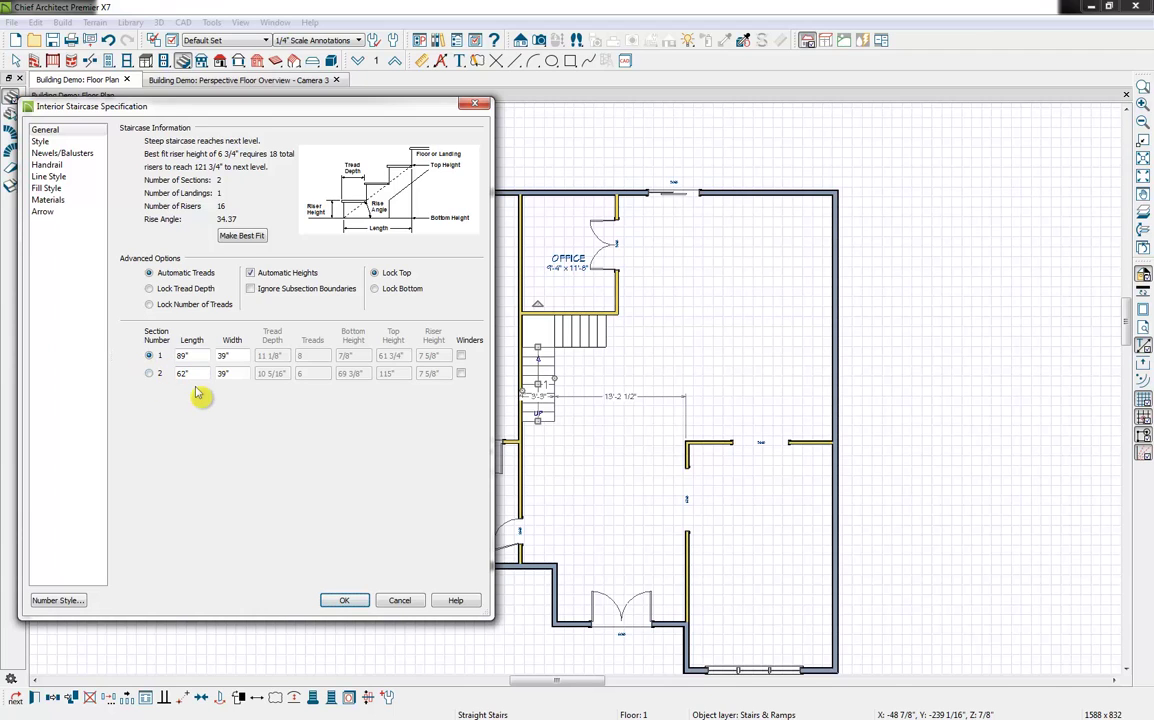
click(189, 290)
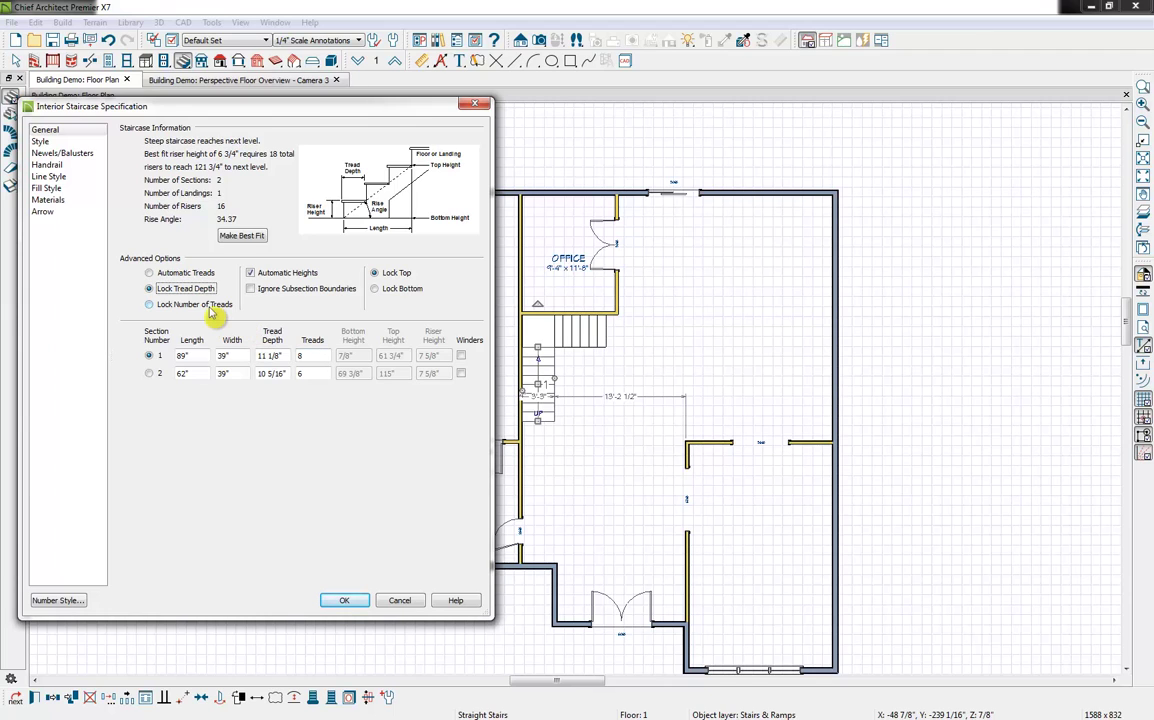
click(242, 237)
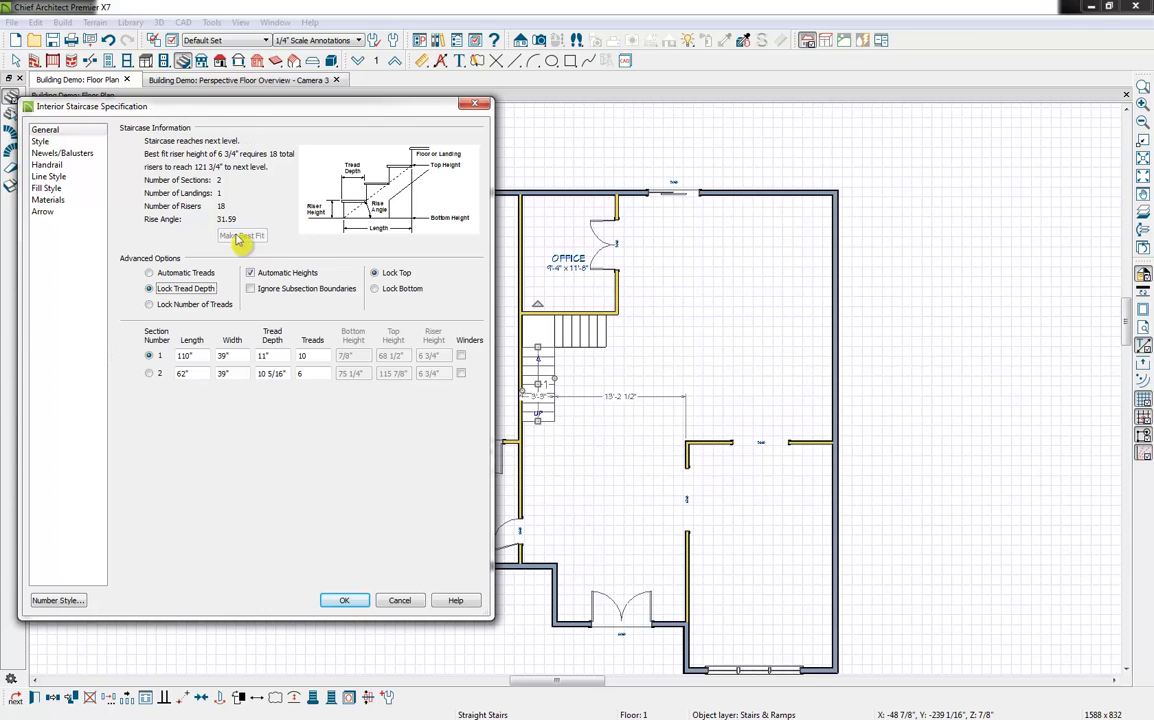
- Turn off the staircase's left railing, keeping the right one on
click(72, 143)
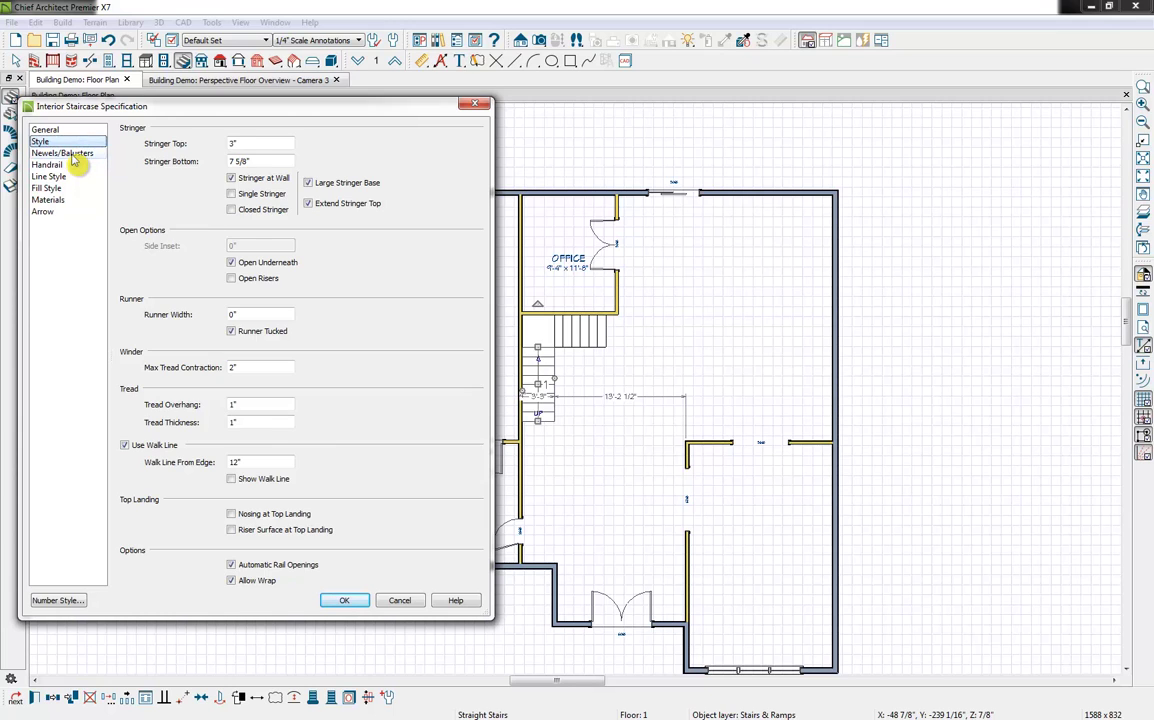
click(72, 156)
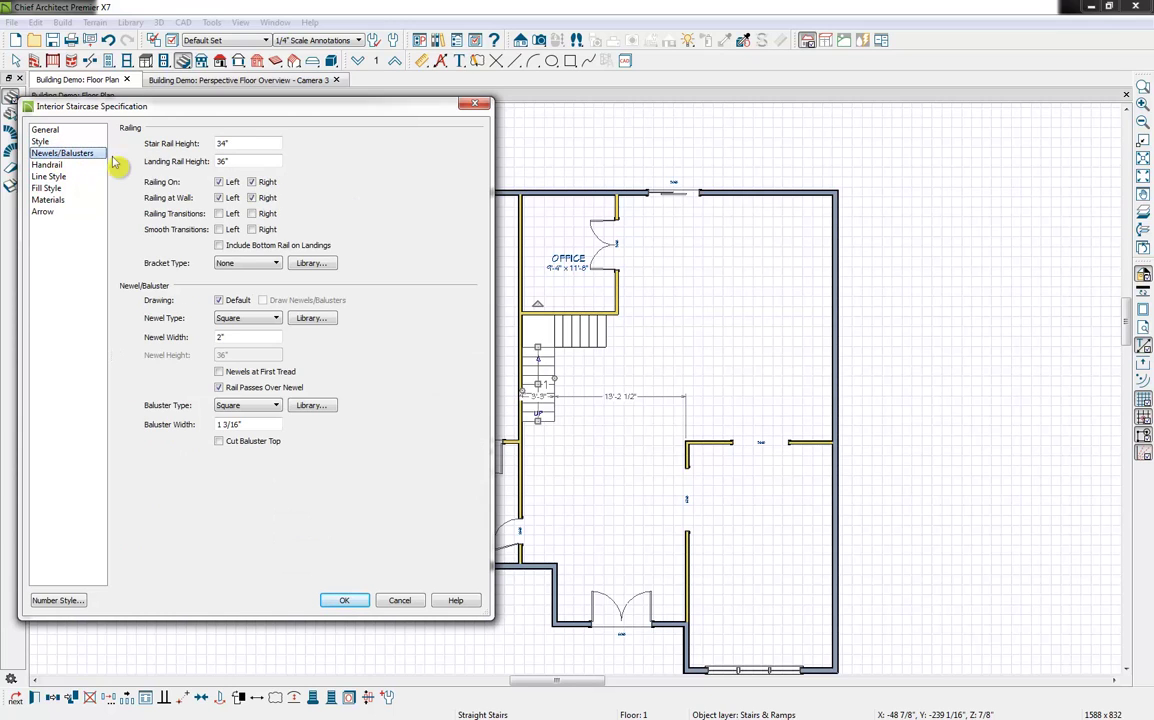
click(220, 183)
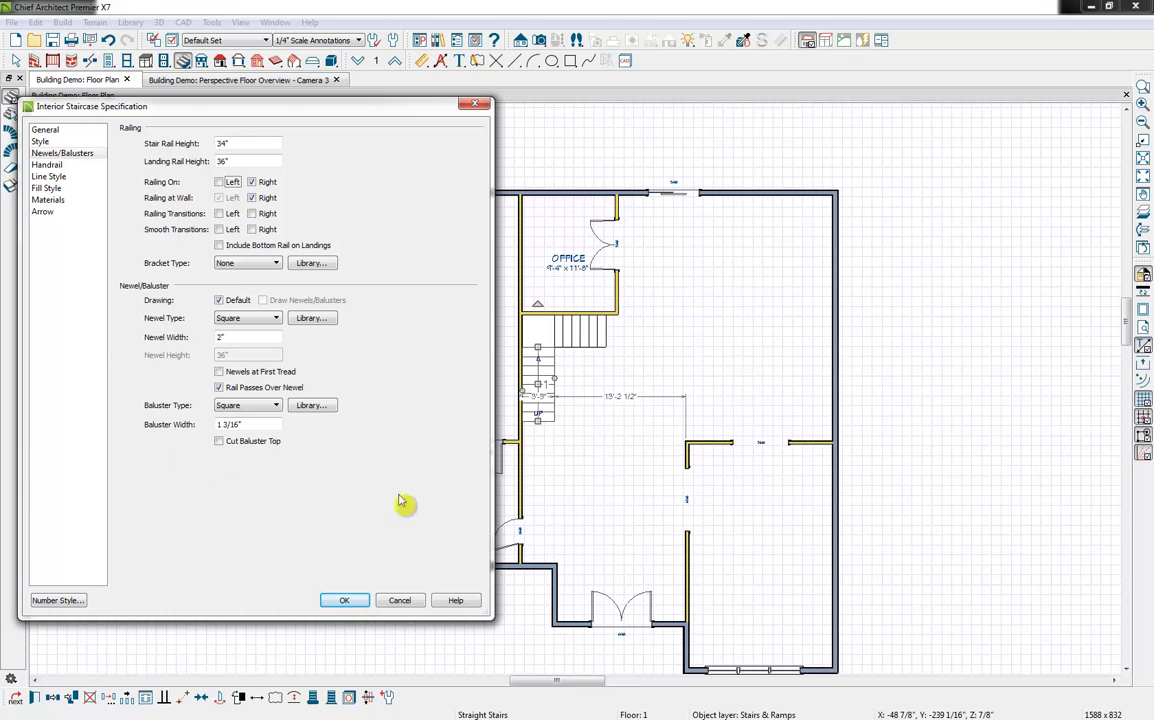
click(342, 602)
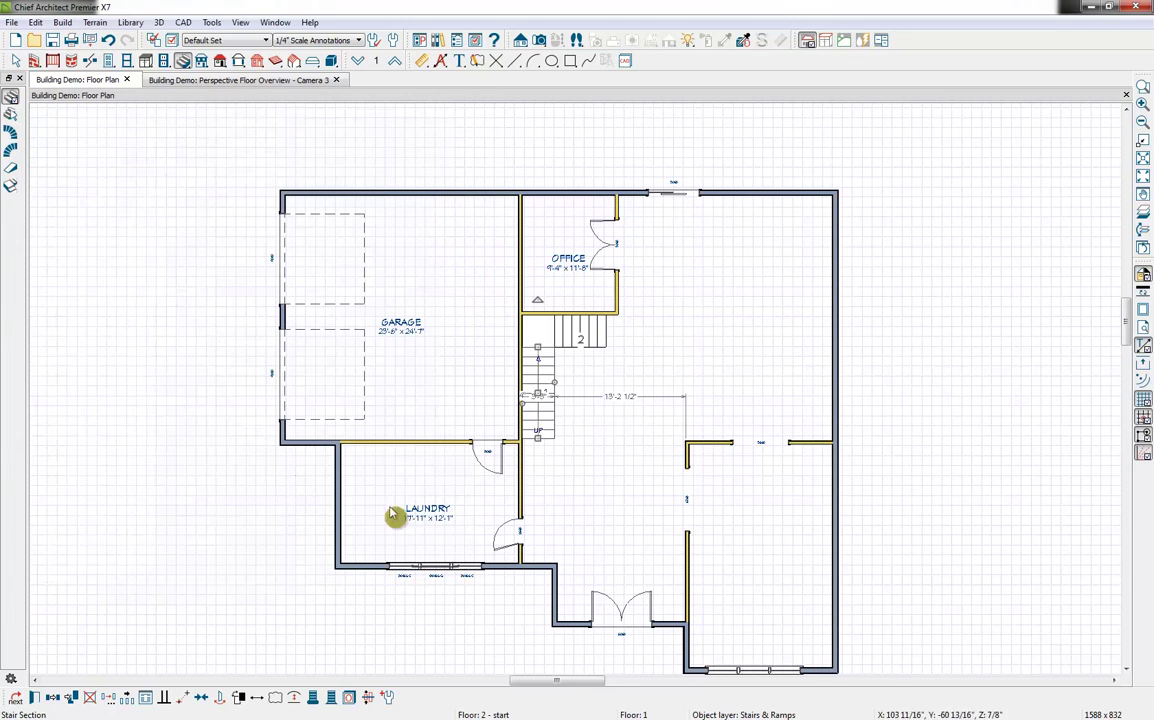
- Inspect the staircase in the floor overview and arrange the floor plan side by side with it
click(158, 80)
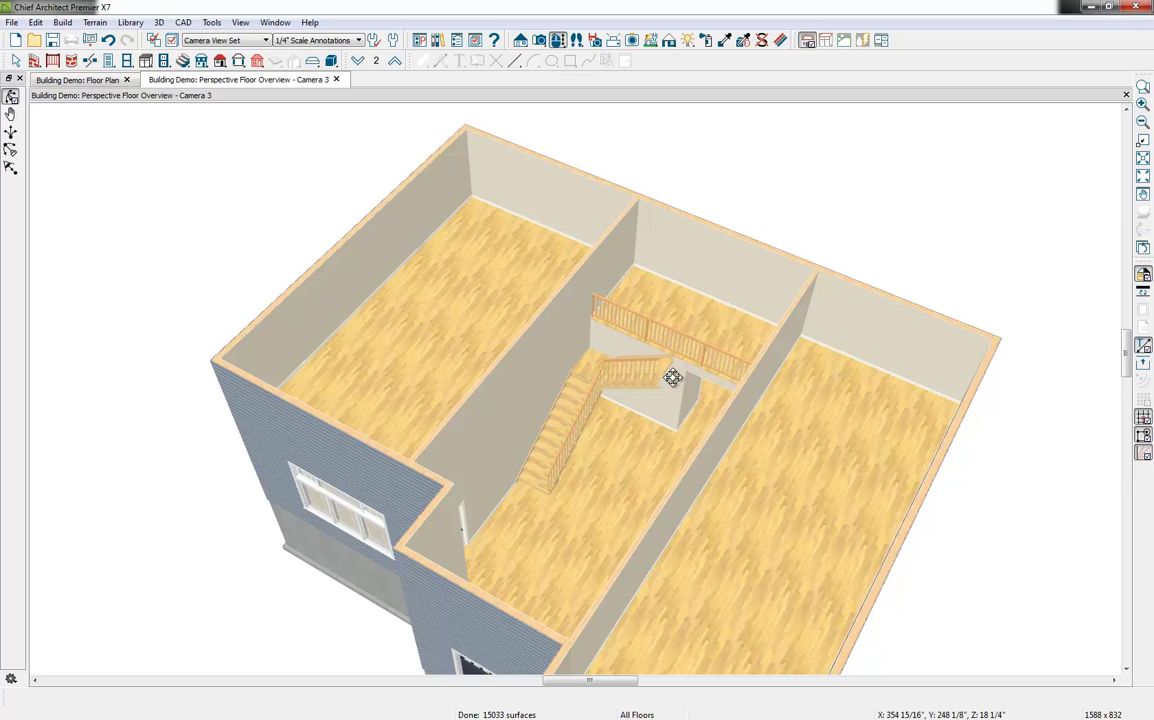
drag(667, 412, 670, 398)
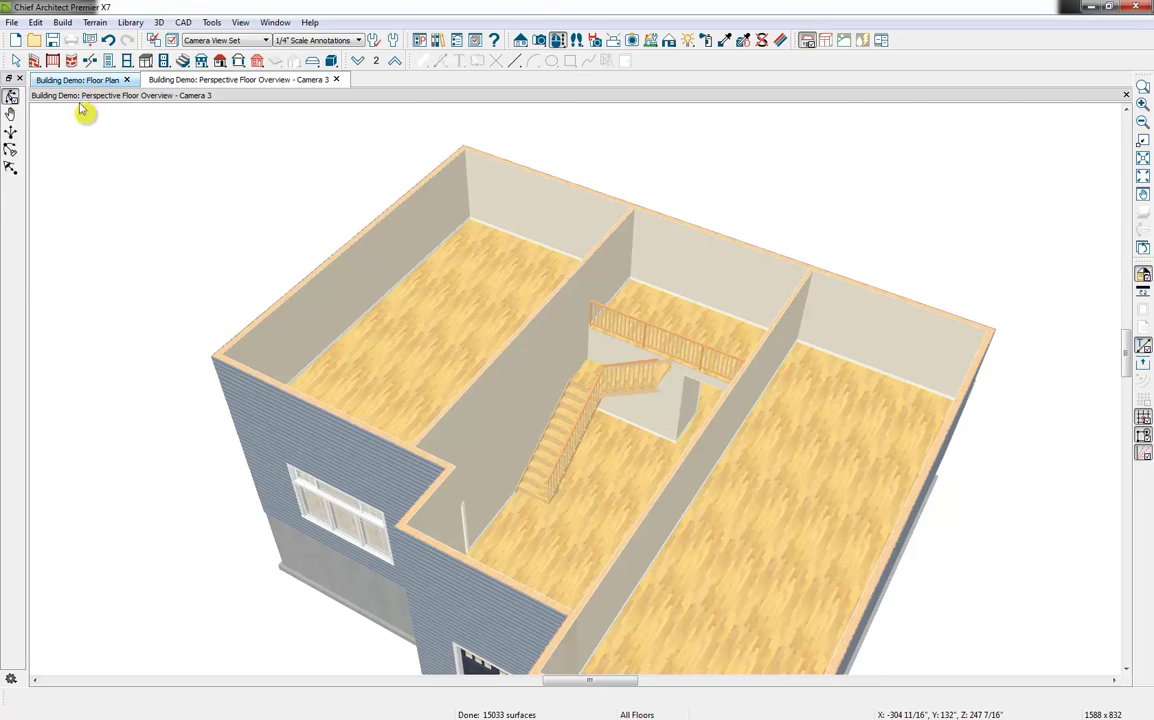
drag(80, 80, 80, 125)
scroll(314, 180, up, 3)
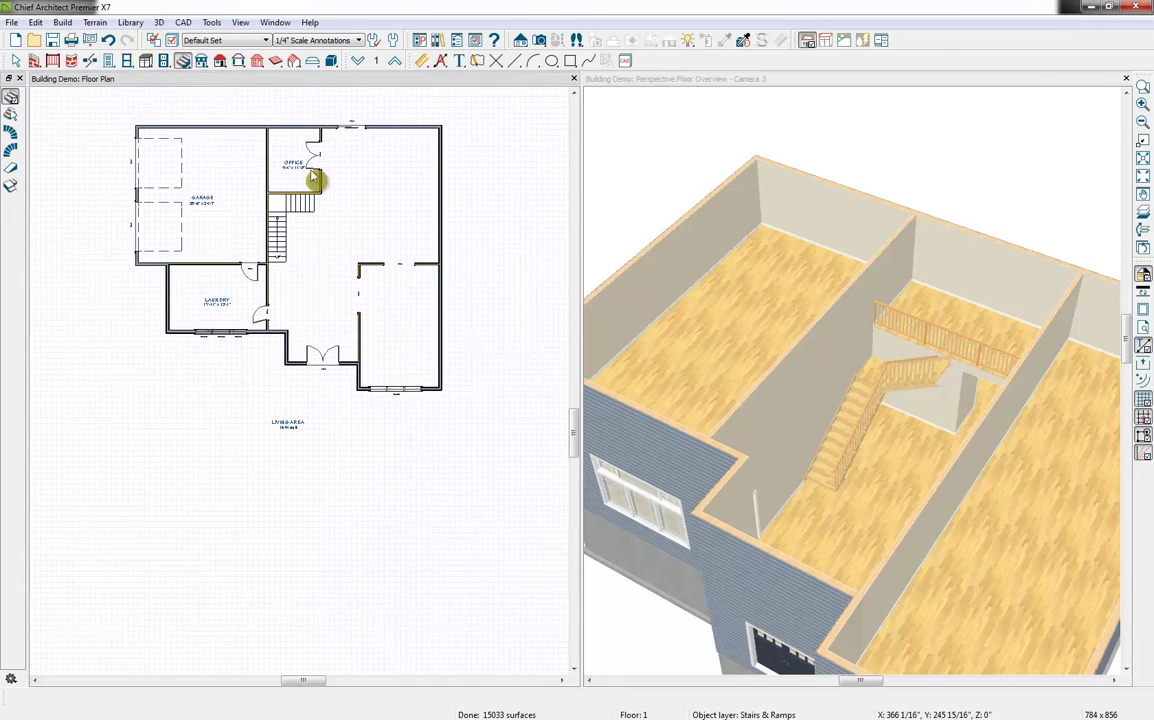
scroll(314, 178, up, 2)
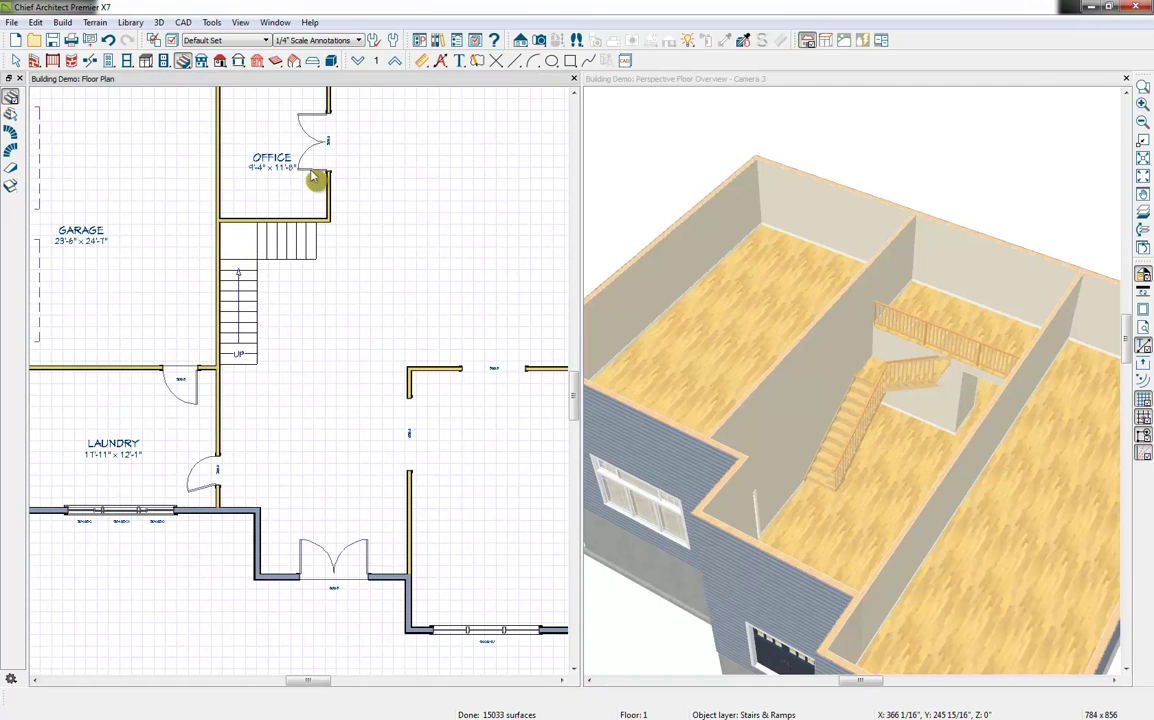
- Break the second-floor railing at the top of the stairs and move its right section out about 3'-7" to the stair's outer edge
click(394, 60)
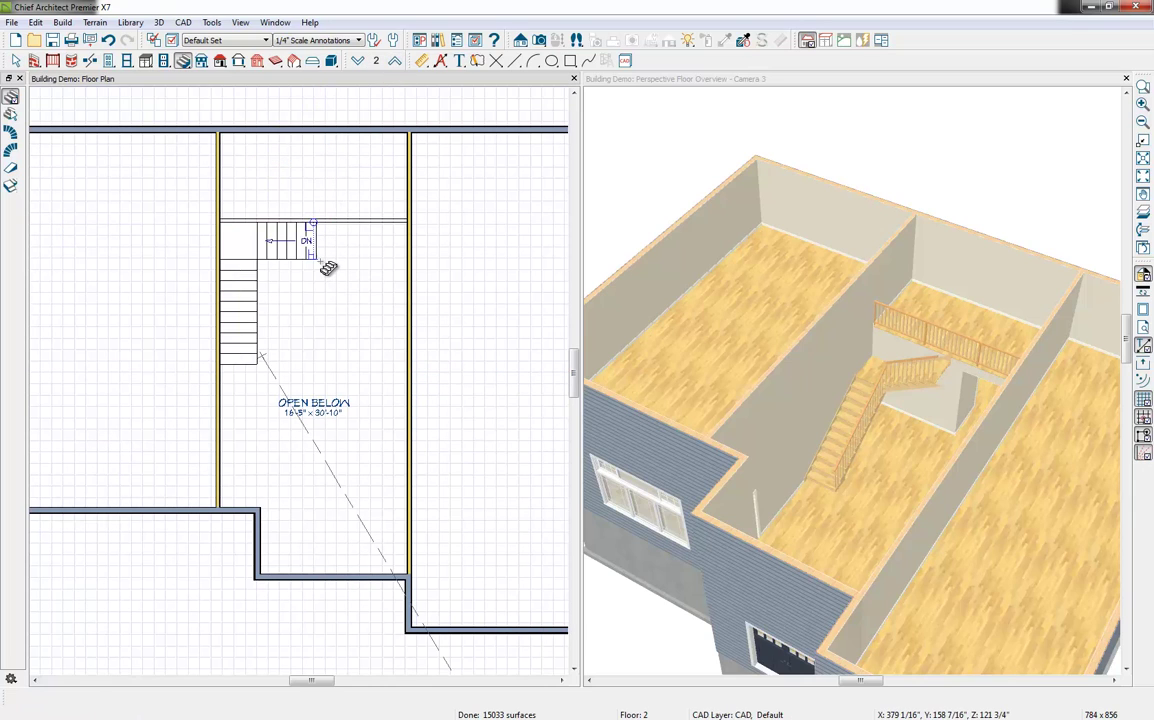
click(90, 62)
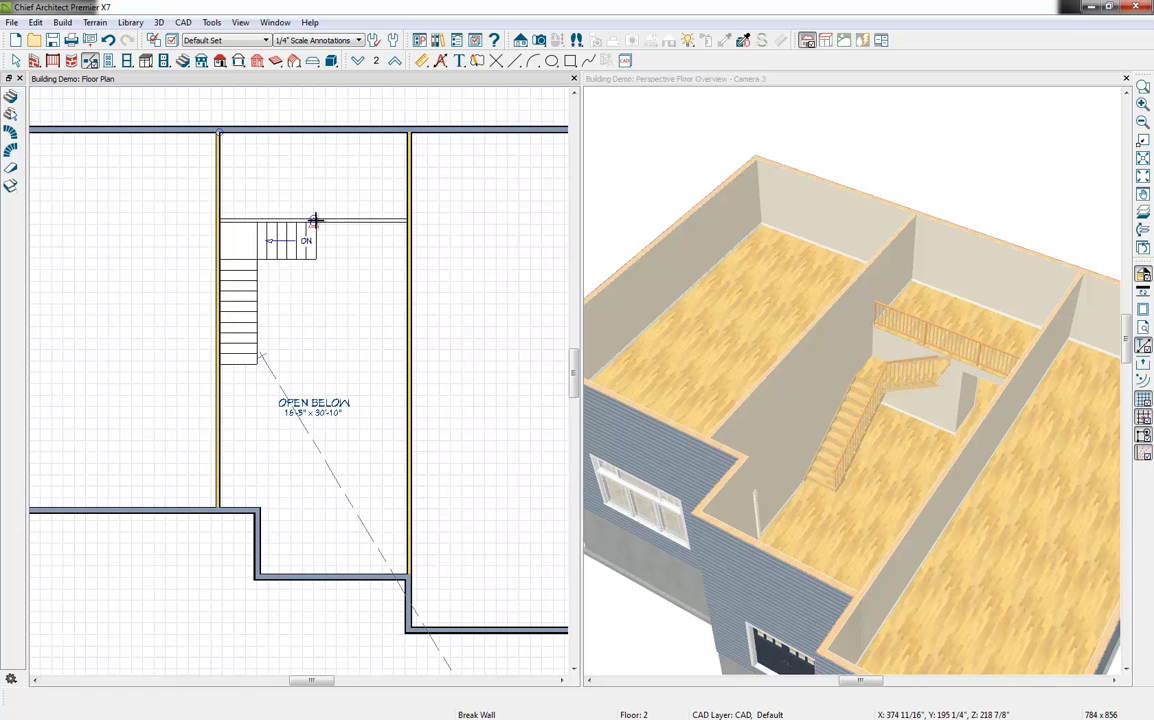
click(361, 219)
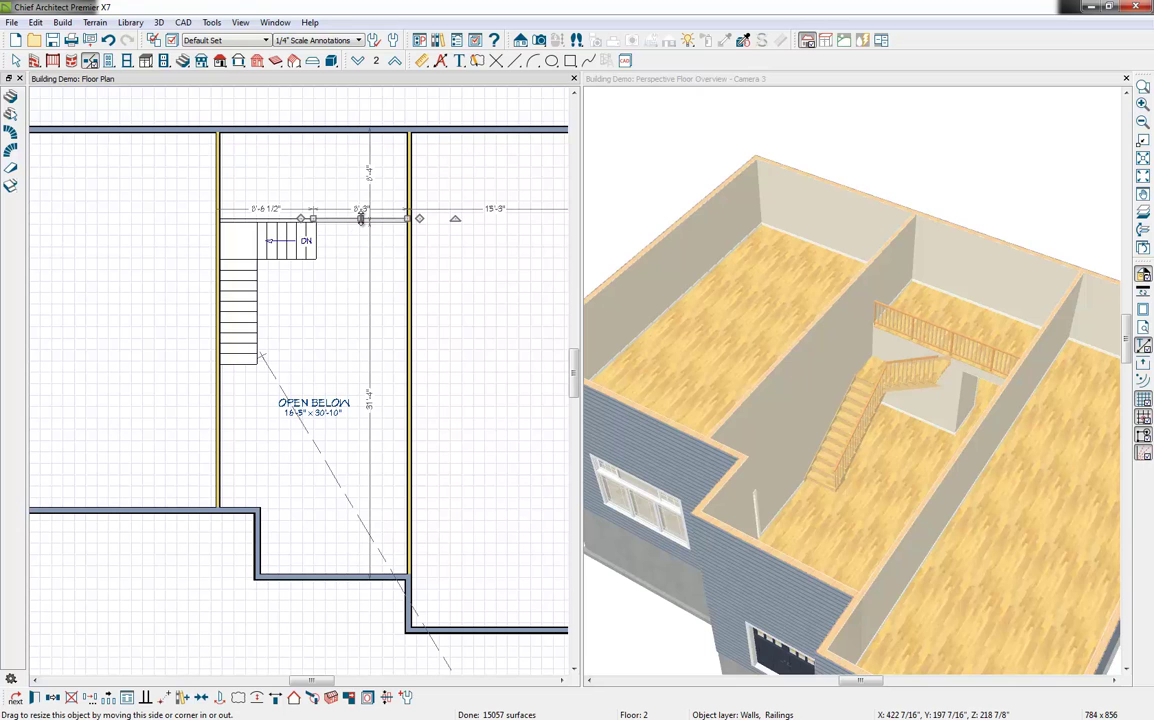
drag(361, 219, 356, 259)
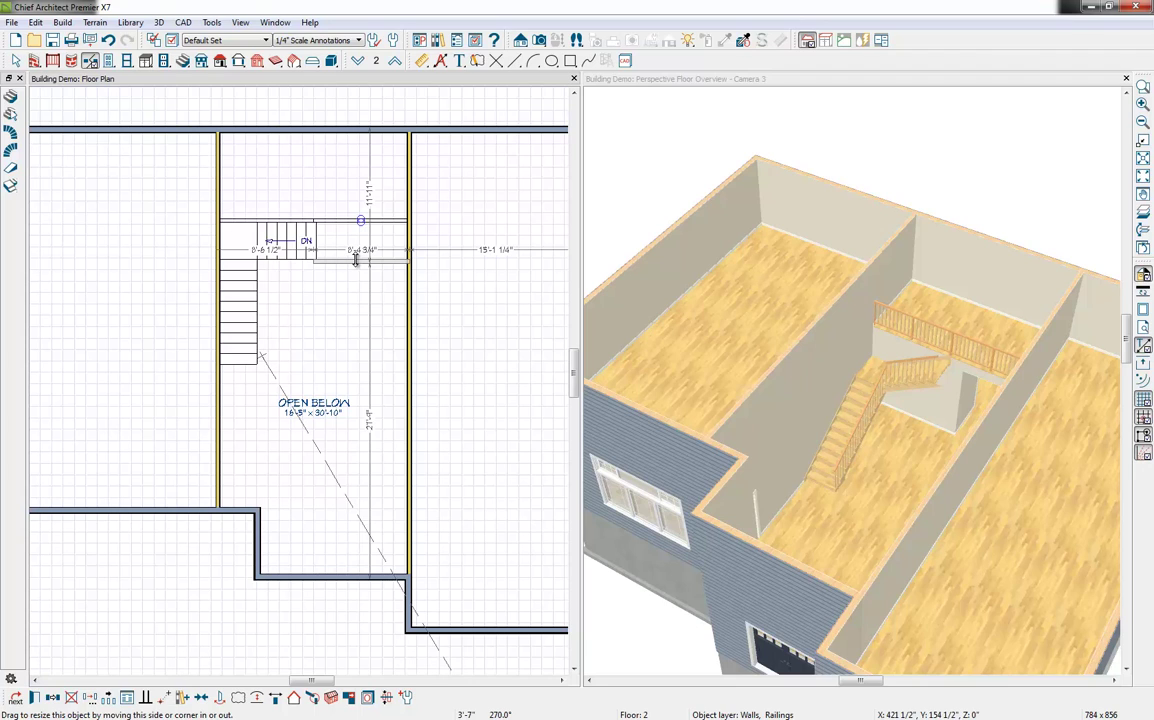
- Shift the short connecting railing flush with the top stair edge to create the opening onto the landing
drag(355, 259, 316, 225)
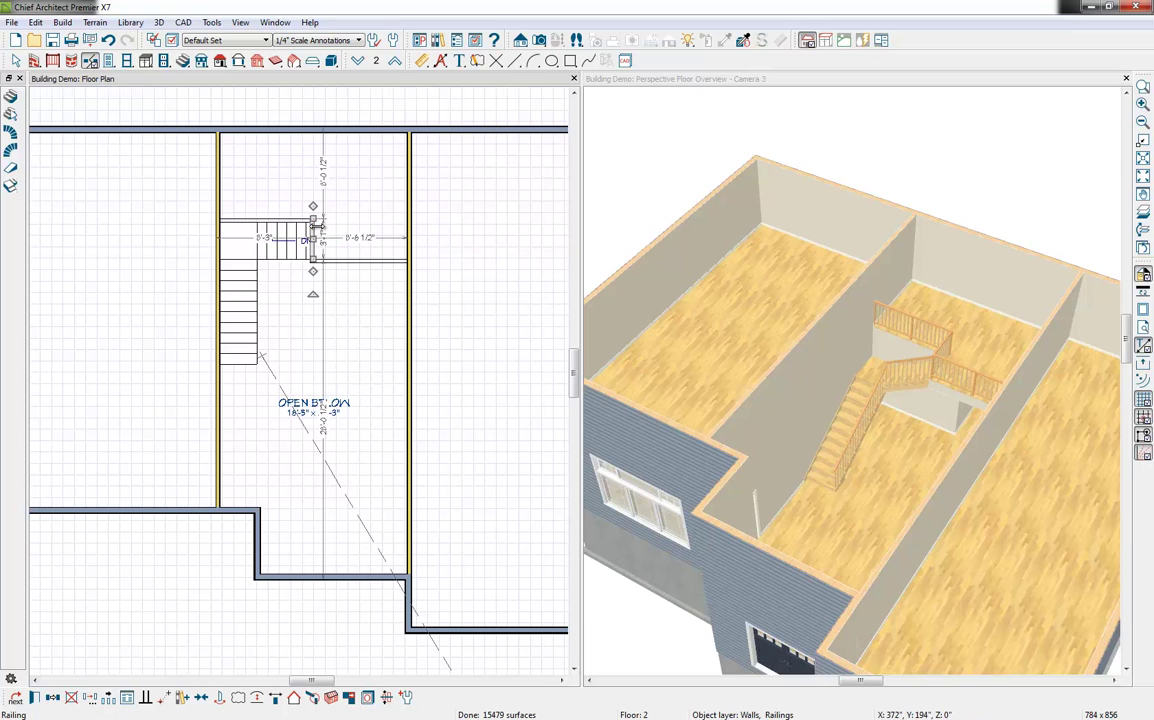
scroll(314, 226, up, 3)
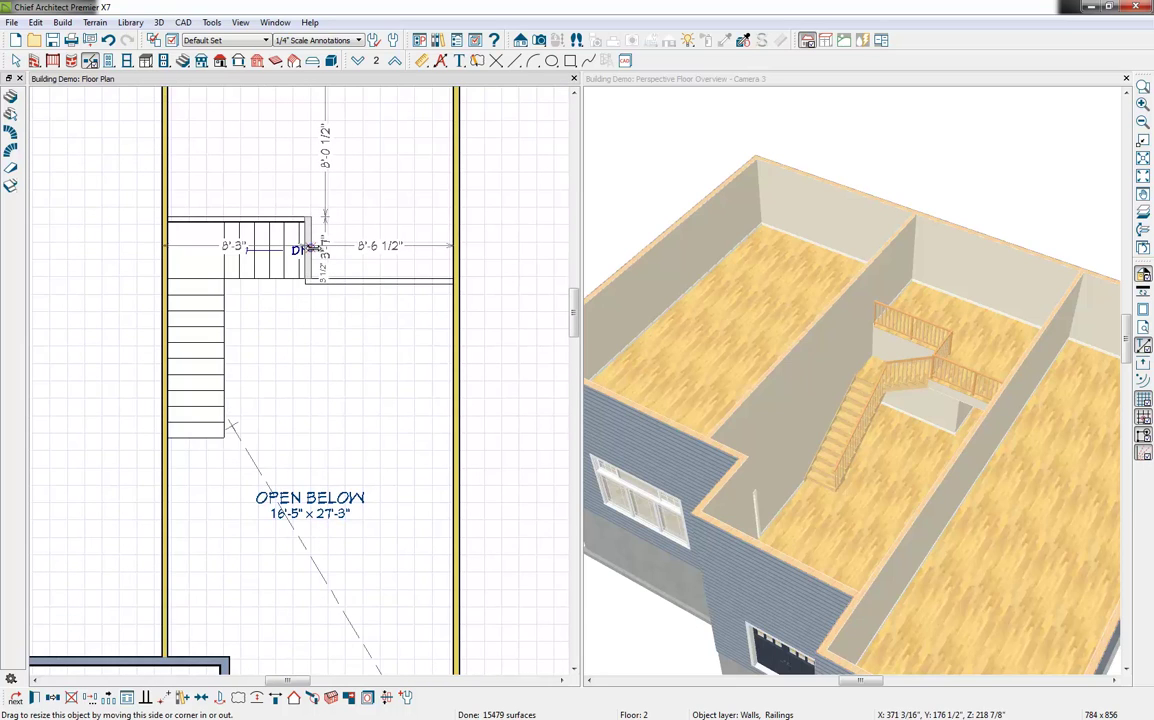
drag(310, 249, 314, 249)
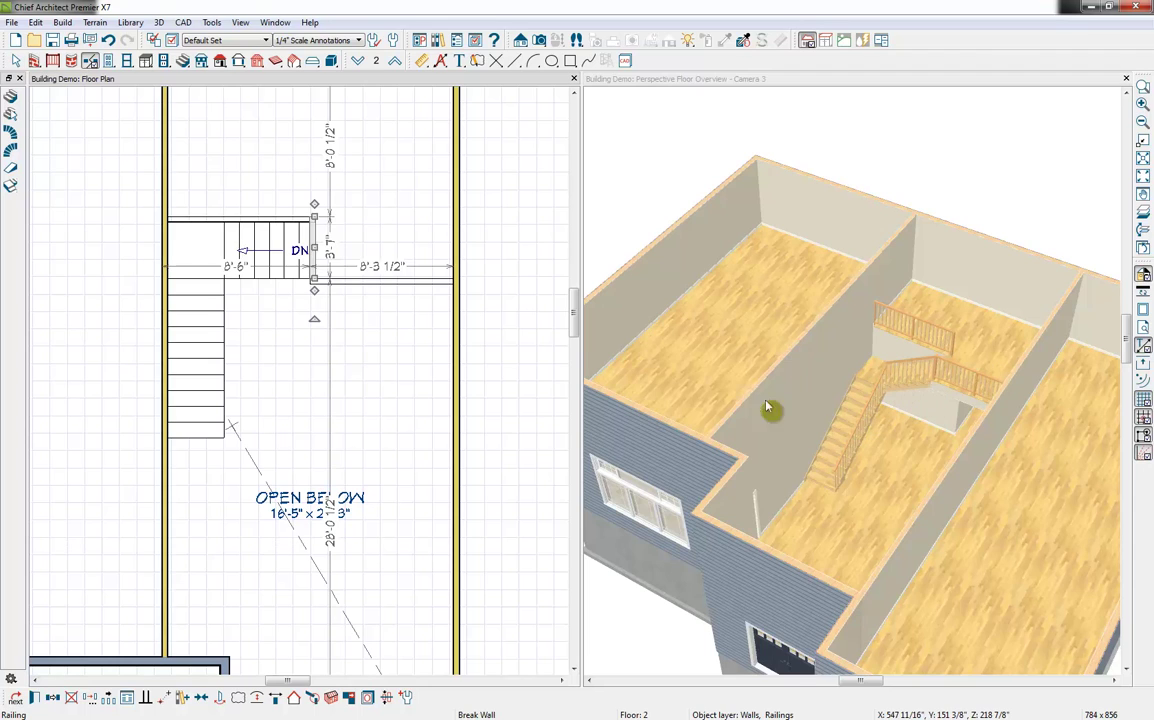
- Draw straight interior walls on the first floor under the staircase, following its outer edges from the office wall toward the bottom treads
click(359, 64)
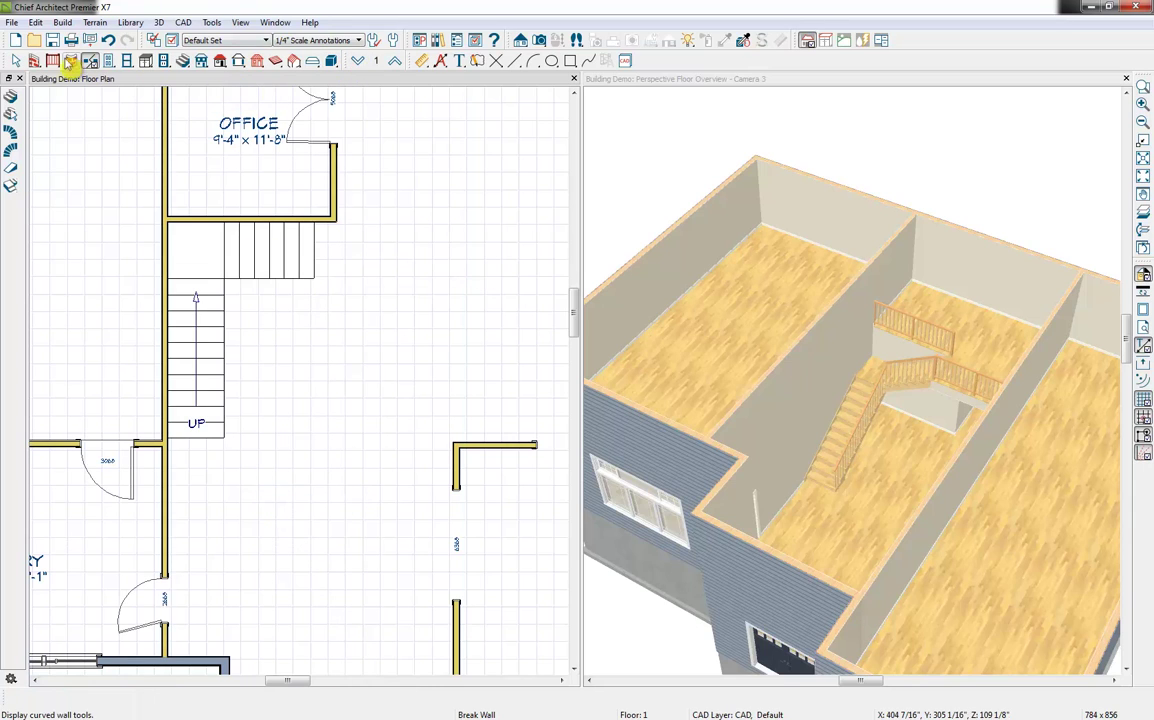
click(34, 61)
click(10, 114)
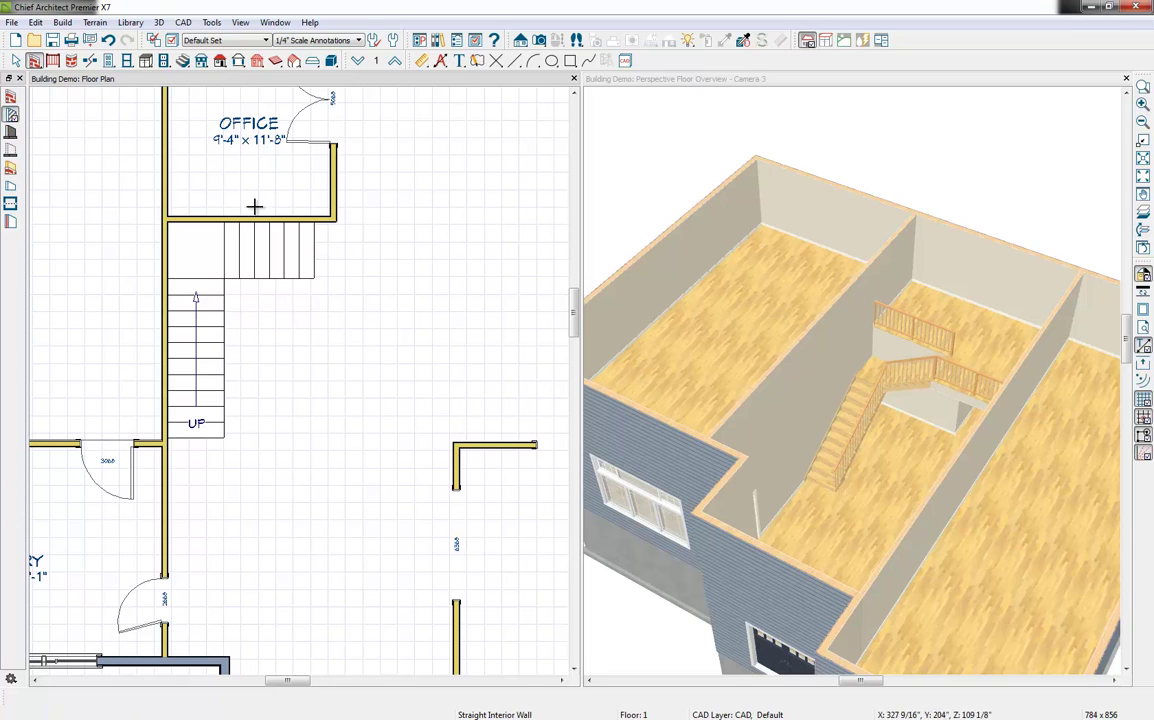
mouse_move(312, 222)
mouse_down()
mouse_move(313, 272)
mouse_move(215, 276)
mouse_move(212, 407)
mouse_up()
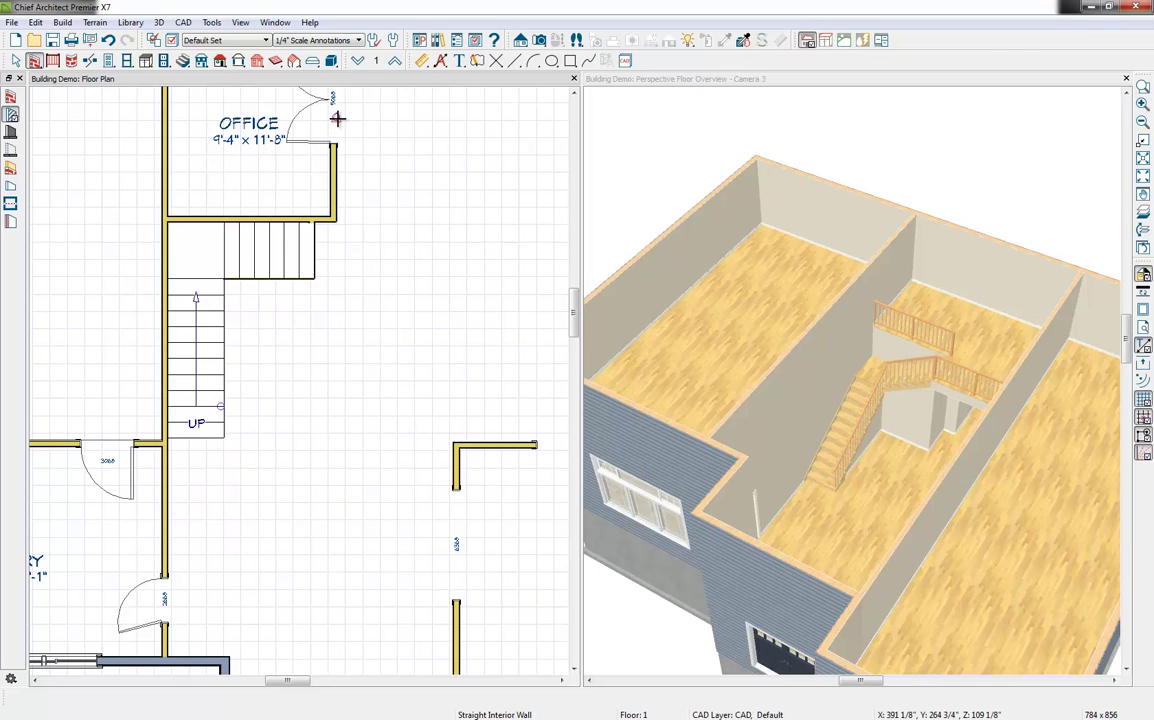
- With the reference floor shown, break the second-floor exterior wall on both sides of the laundry window and move that section outward 1'-8"
click(394, 62)
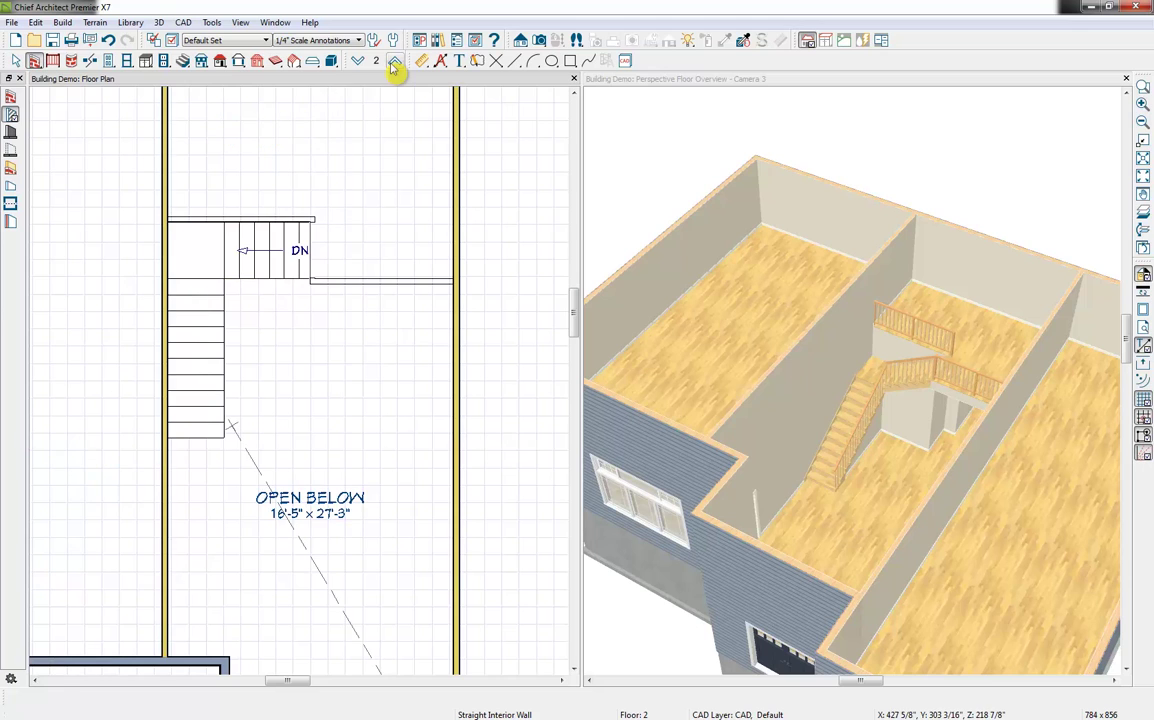
scroll(479, 319, down, 3)
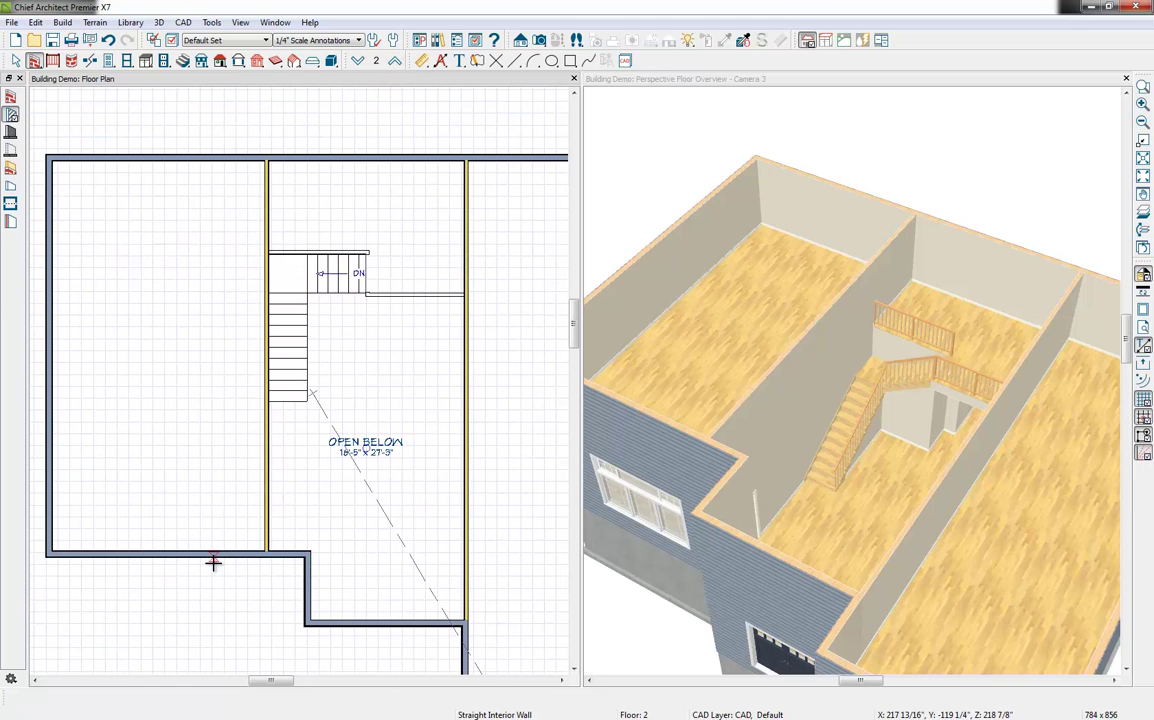
click(1144, 214)
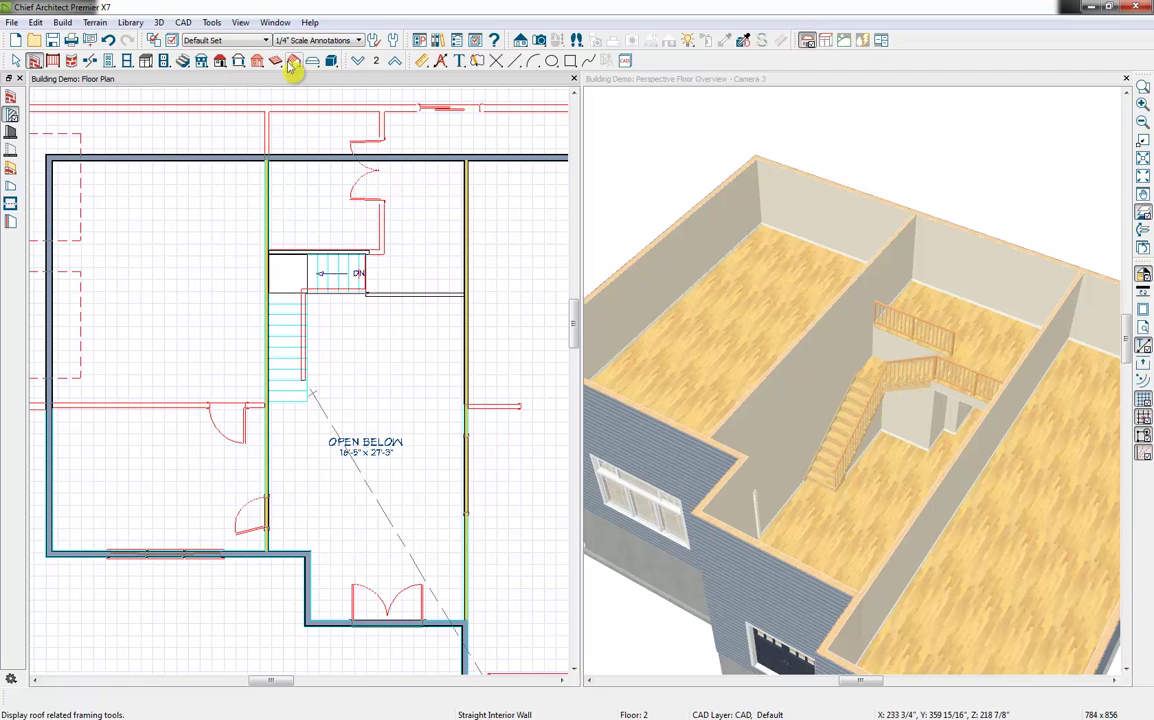
click(90, 61)
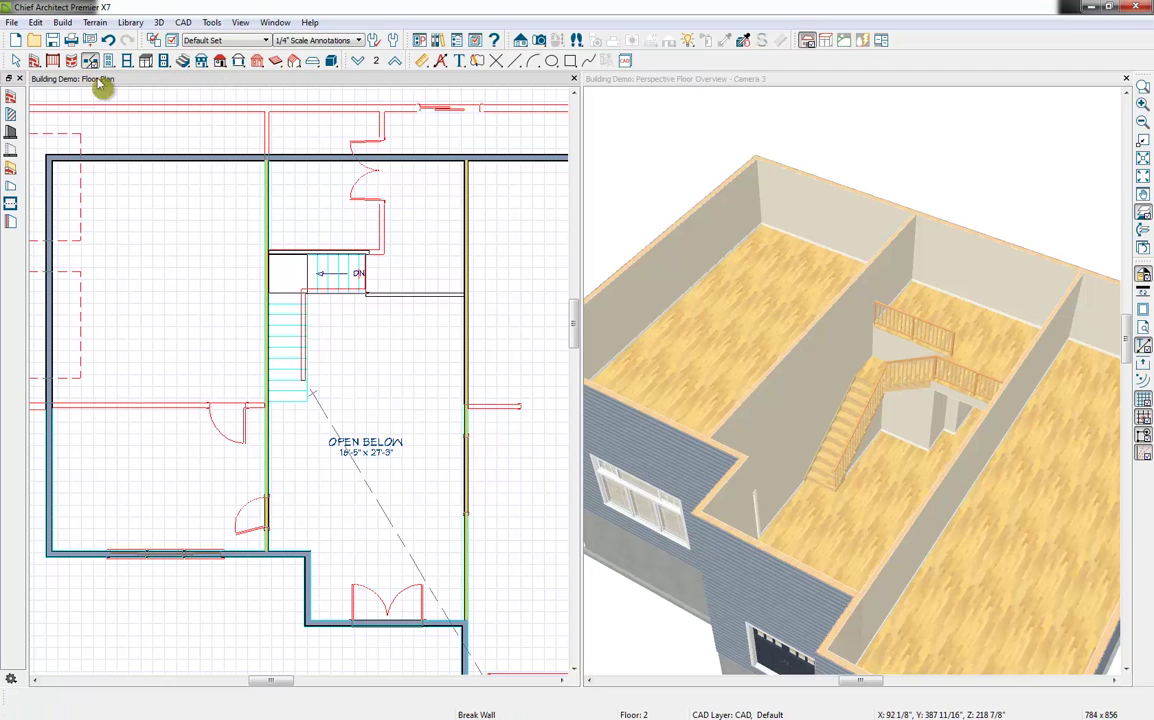
click(230, 556)
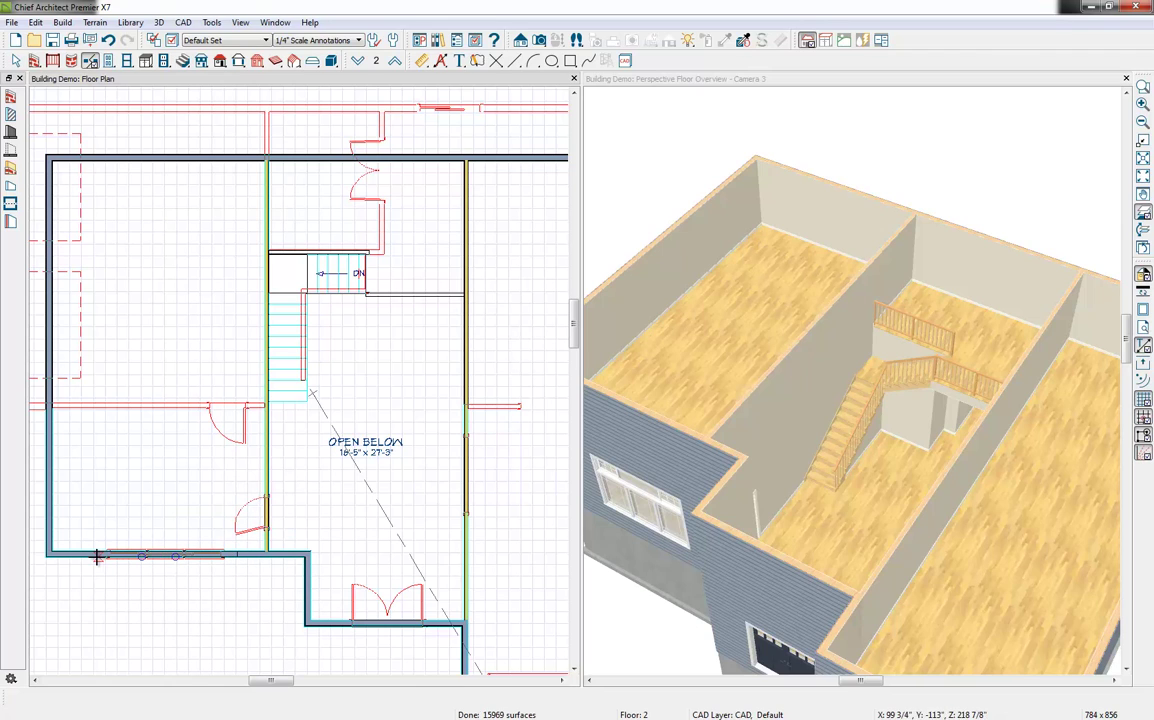
click(104, 555)
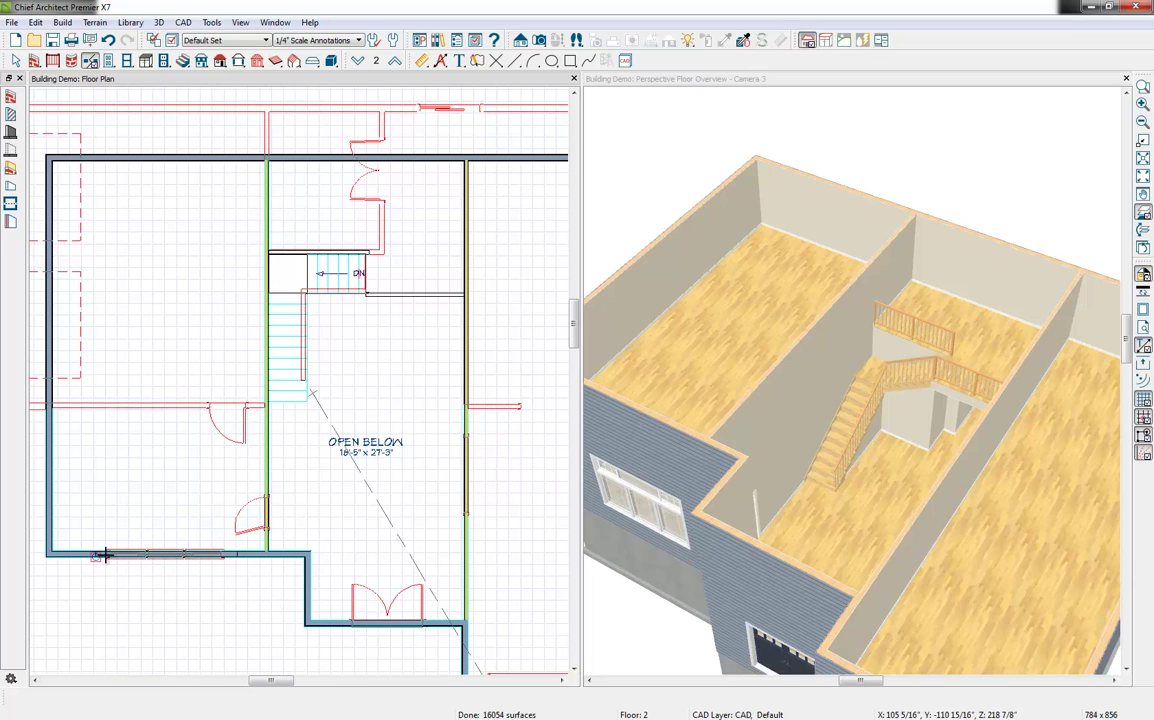
click(104, 555)
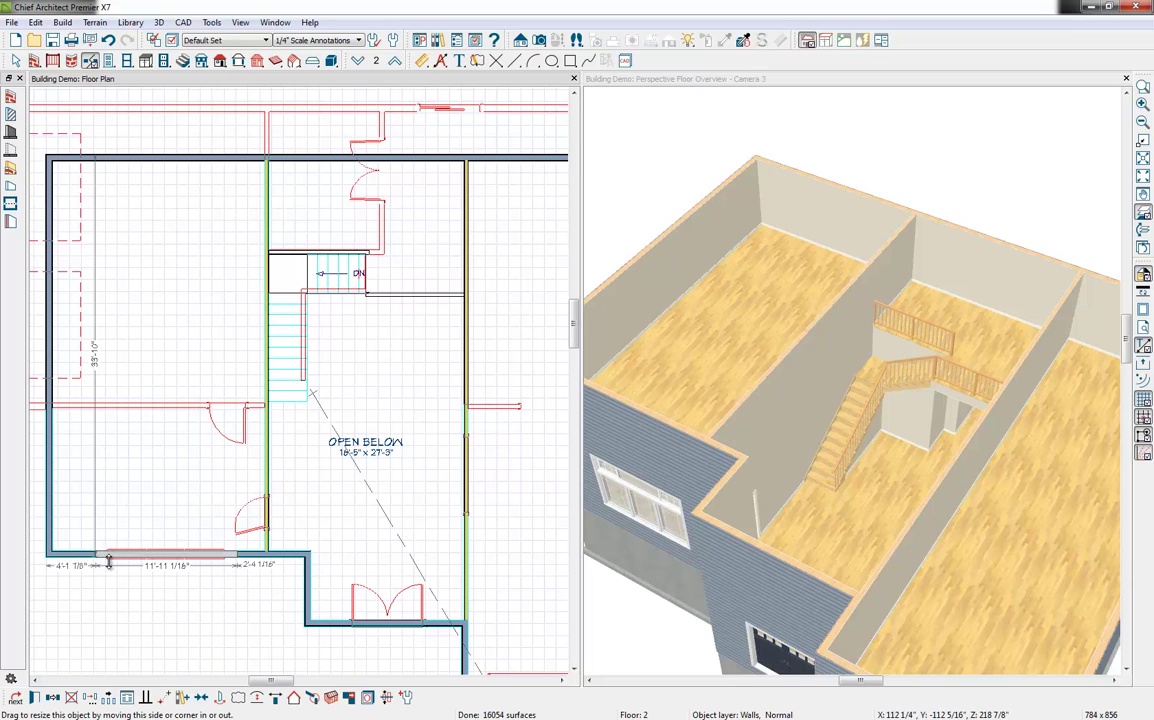
drag(105, 556, 107, 576)
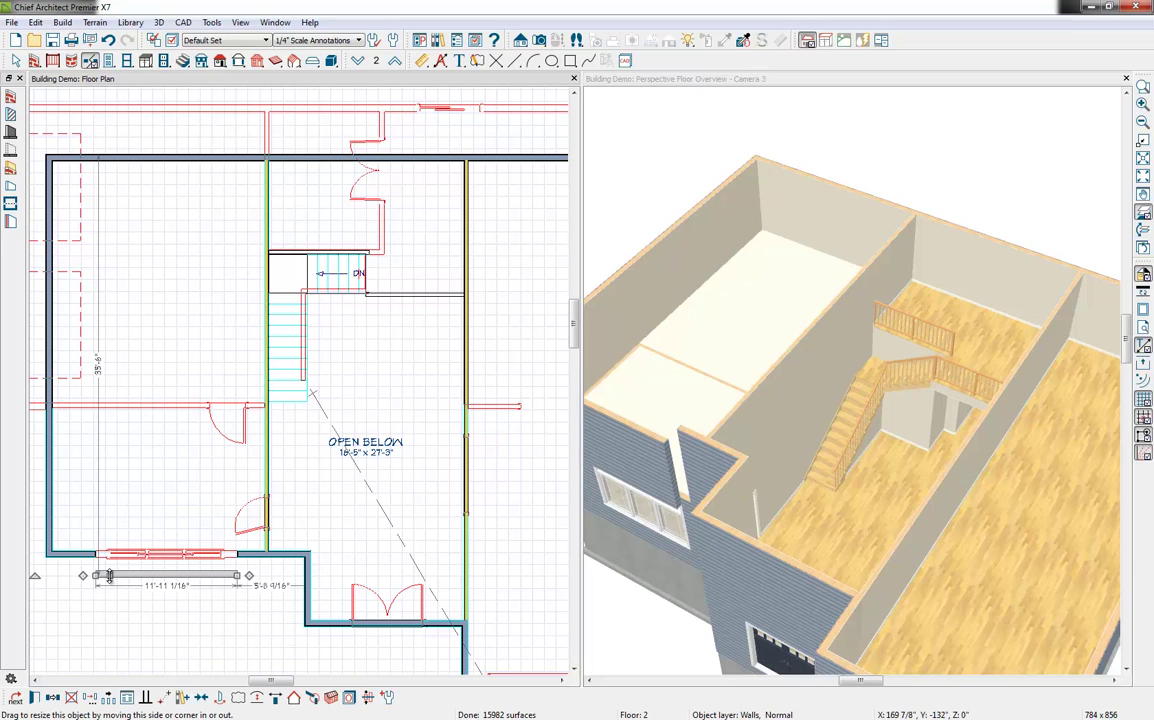
key(Escape)
- Draw two 1'-8" exterior return walls connecting both ends of the bumped-out section to the main wall
click(243, 555)
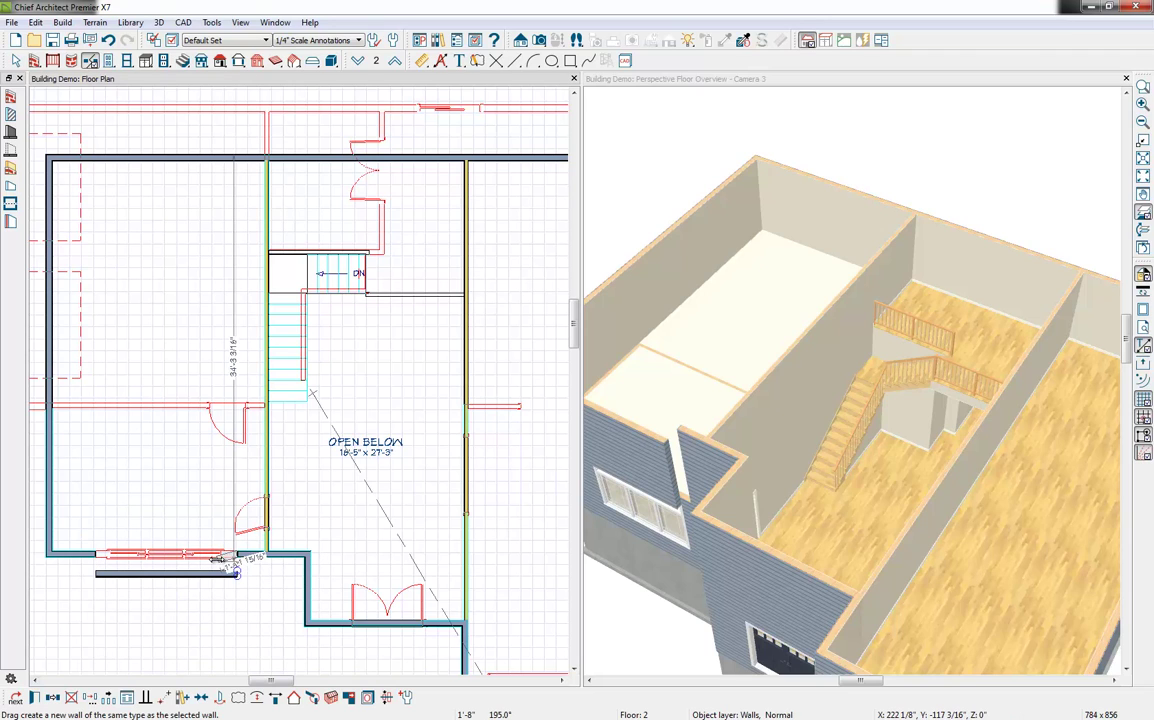
drag(217, 558, 237, 573)
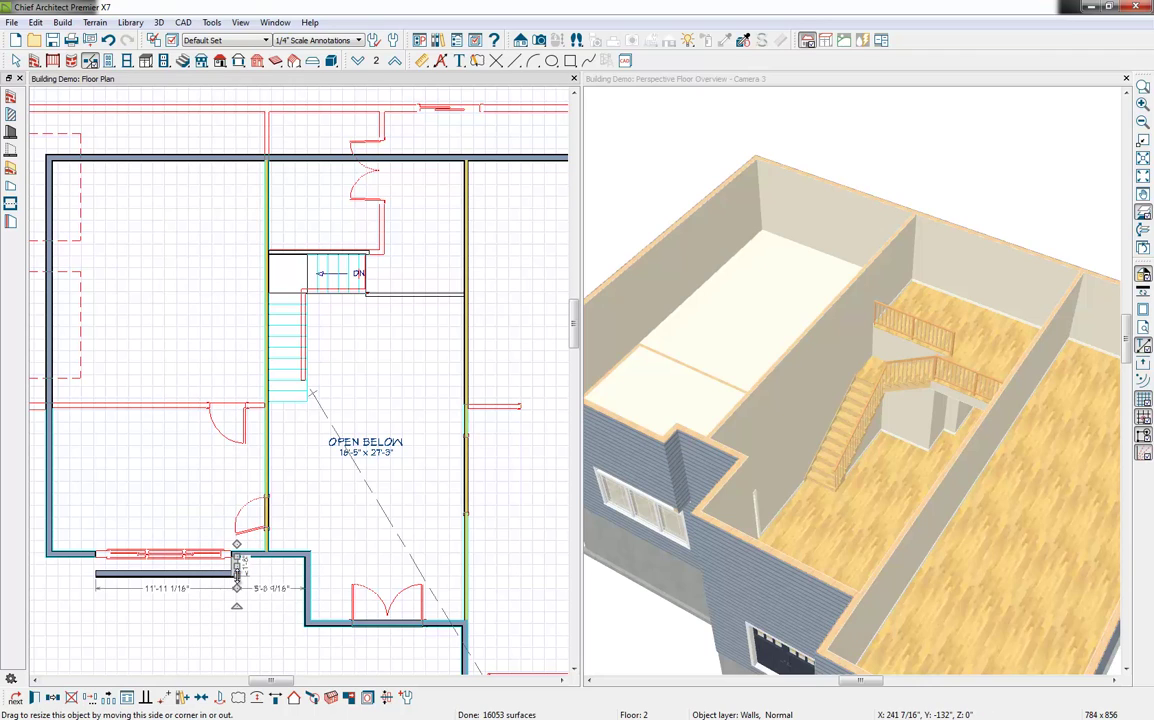
click(97, 573)
drag(85, 575, 94, 548)
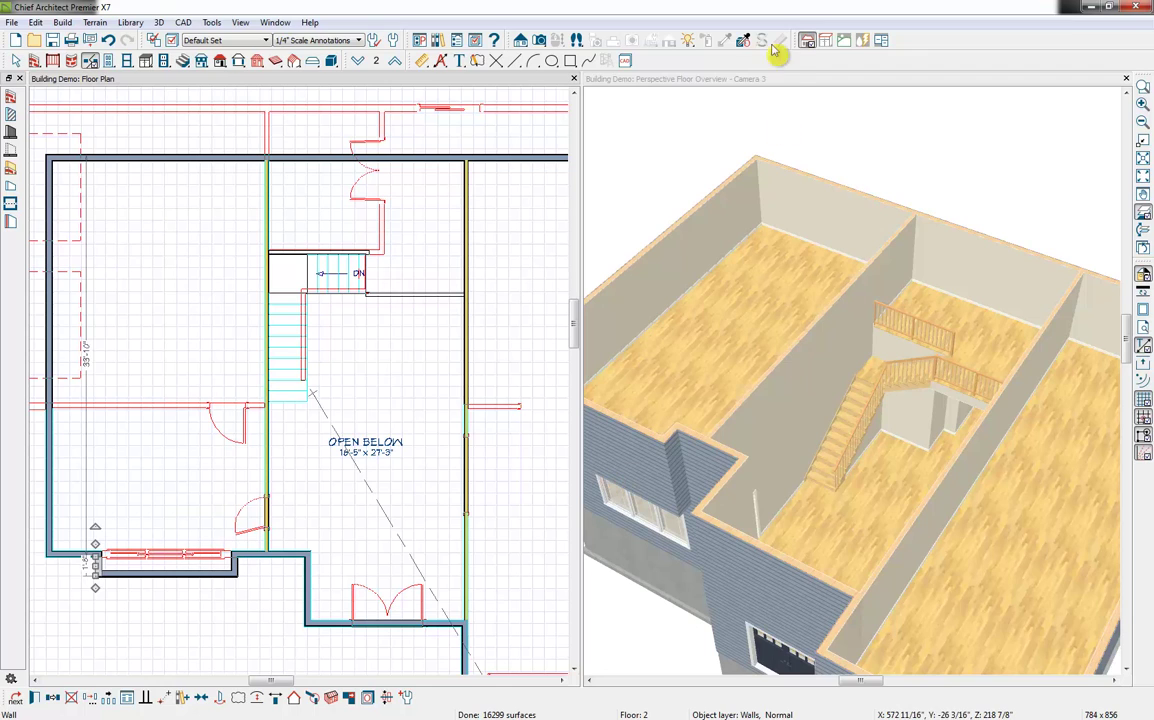
- Close the perspective floor overview so only the floor plan remains open
click(768, 85)
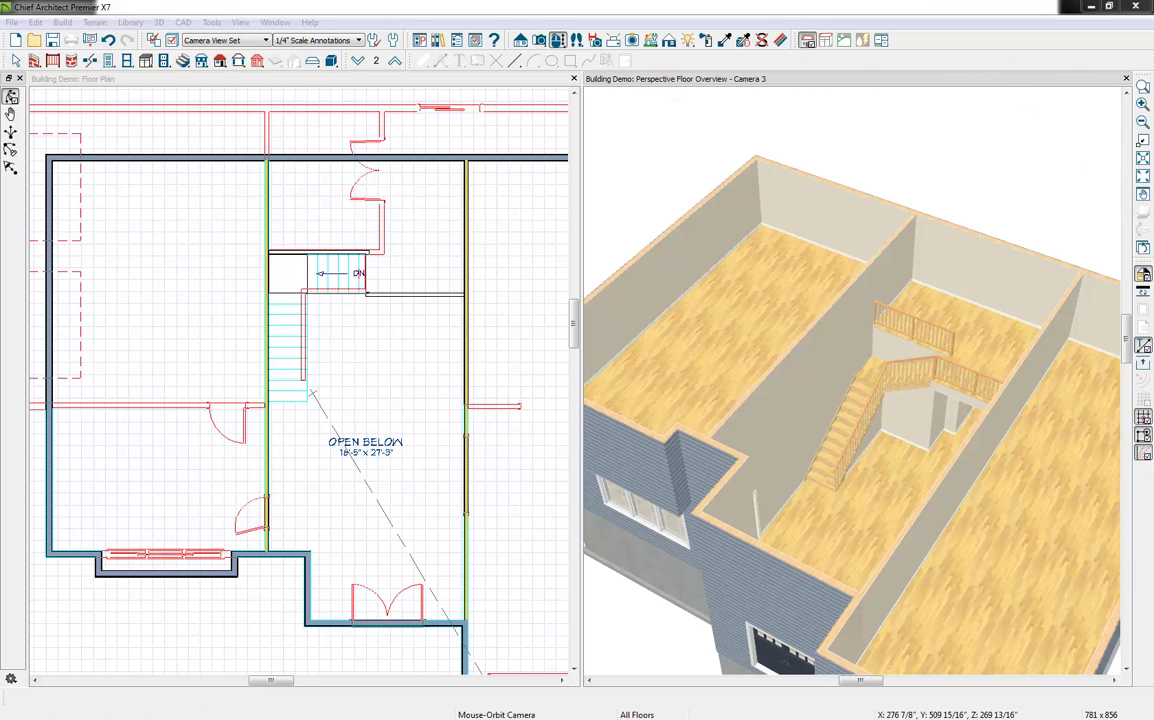
click(1126, 79)
click(1126, 79)
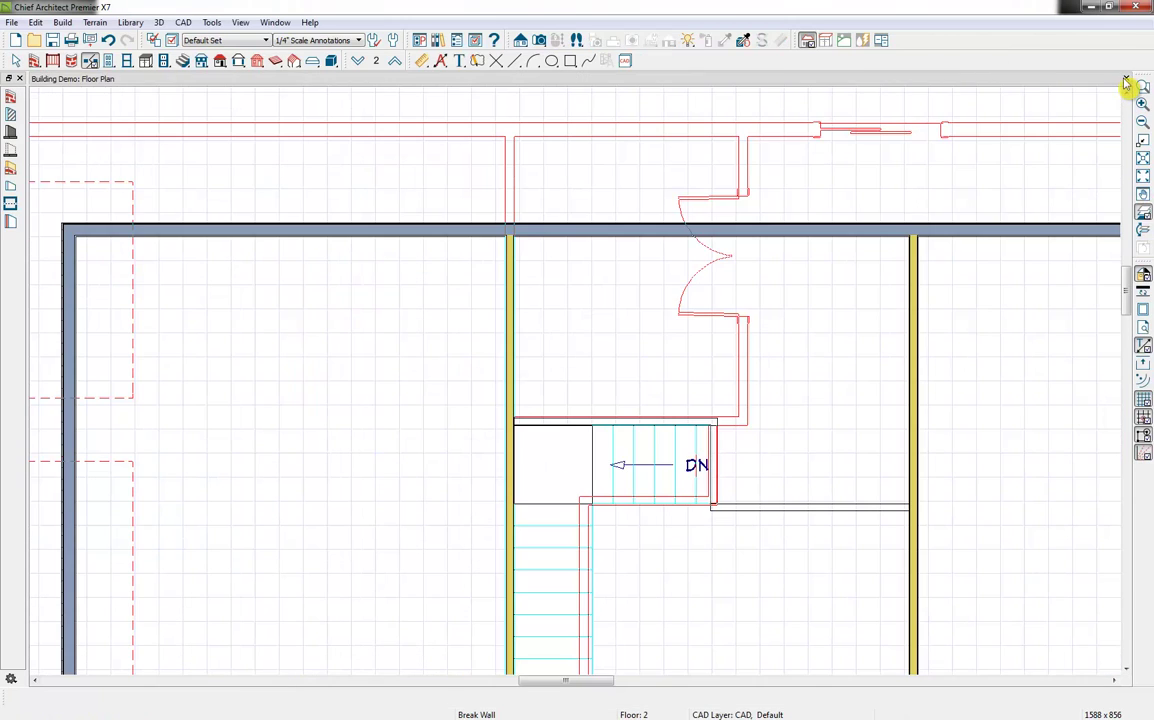
- Hide the reference floor and display the entire first-floor plan
click(1140, 220)
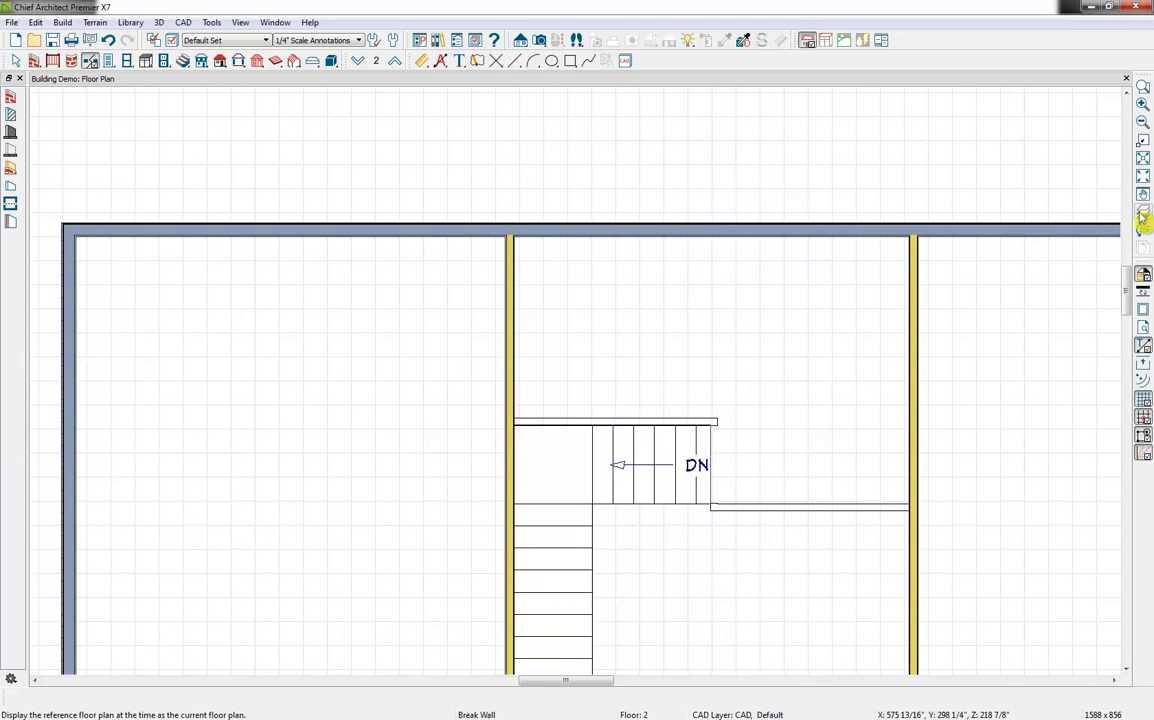
click(358, 61)
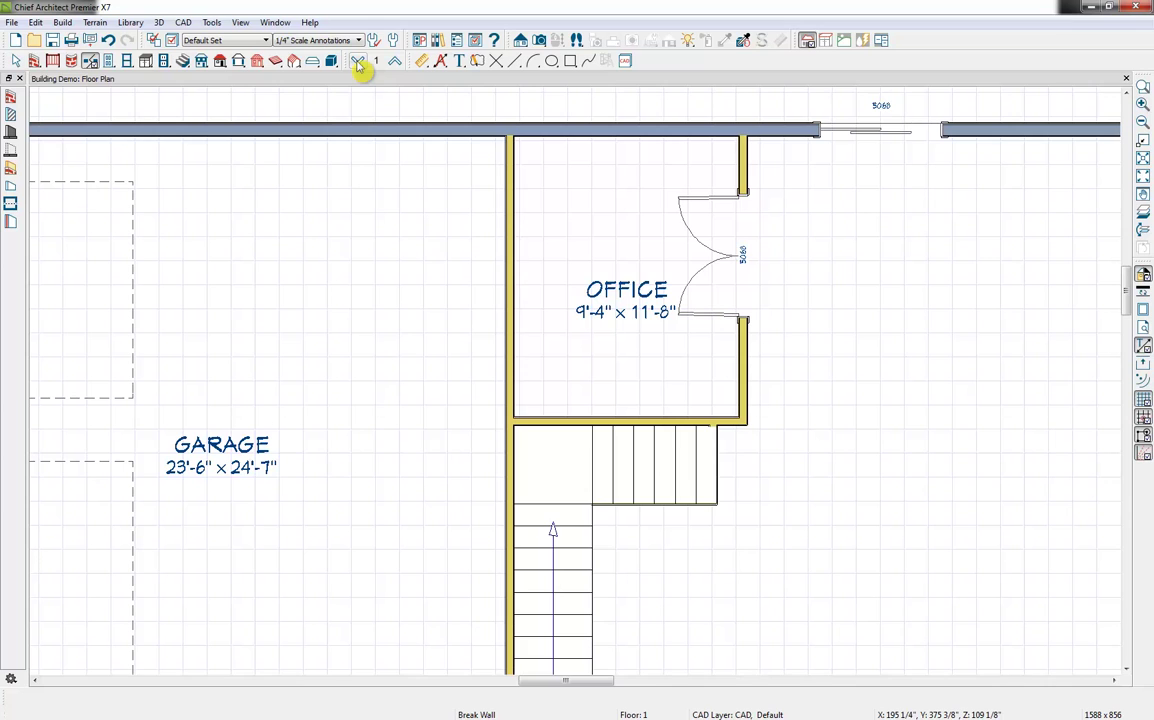
key(F6)
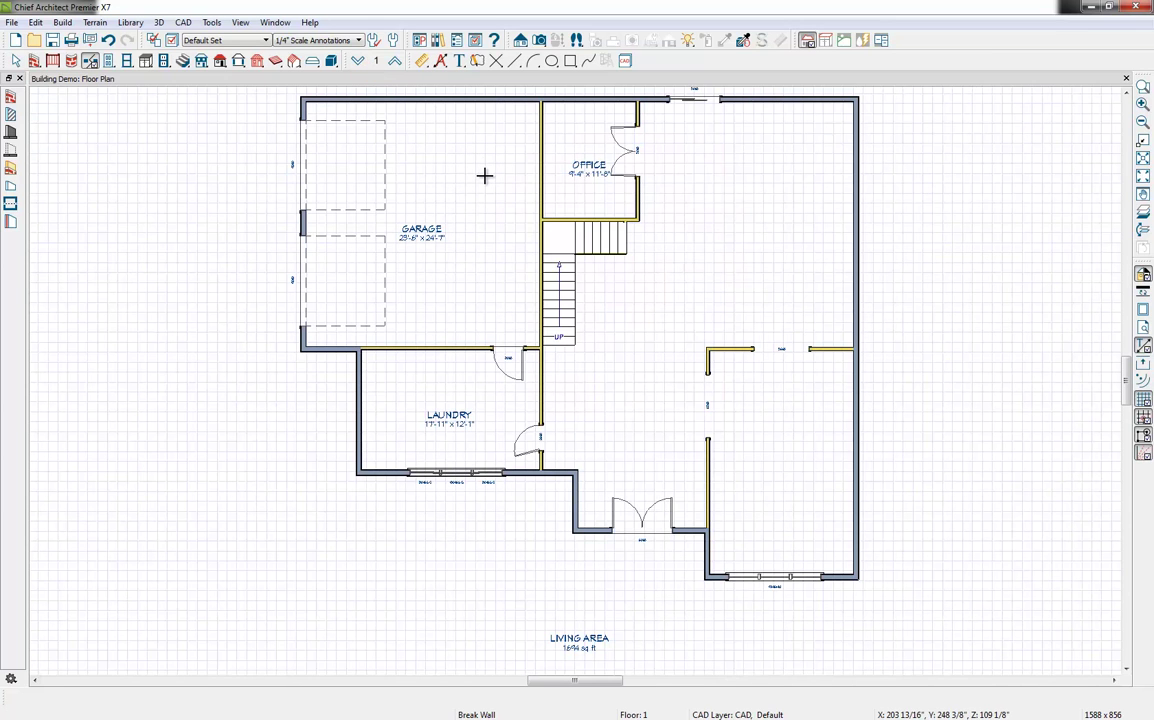
- Start building a roof, look over the available roof styles, and enable Build Roof Planes and Auto Rebuild Roofs
click(222, 62)
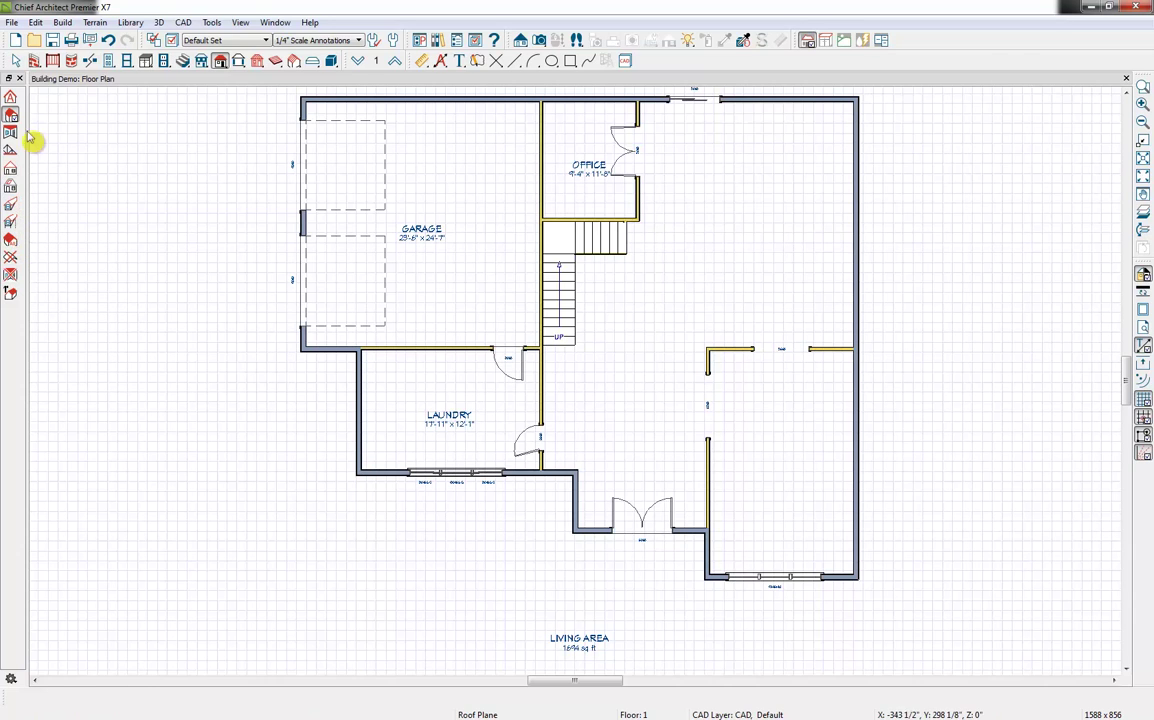
click(10, 100)
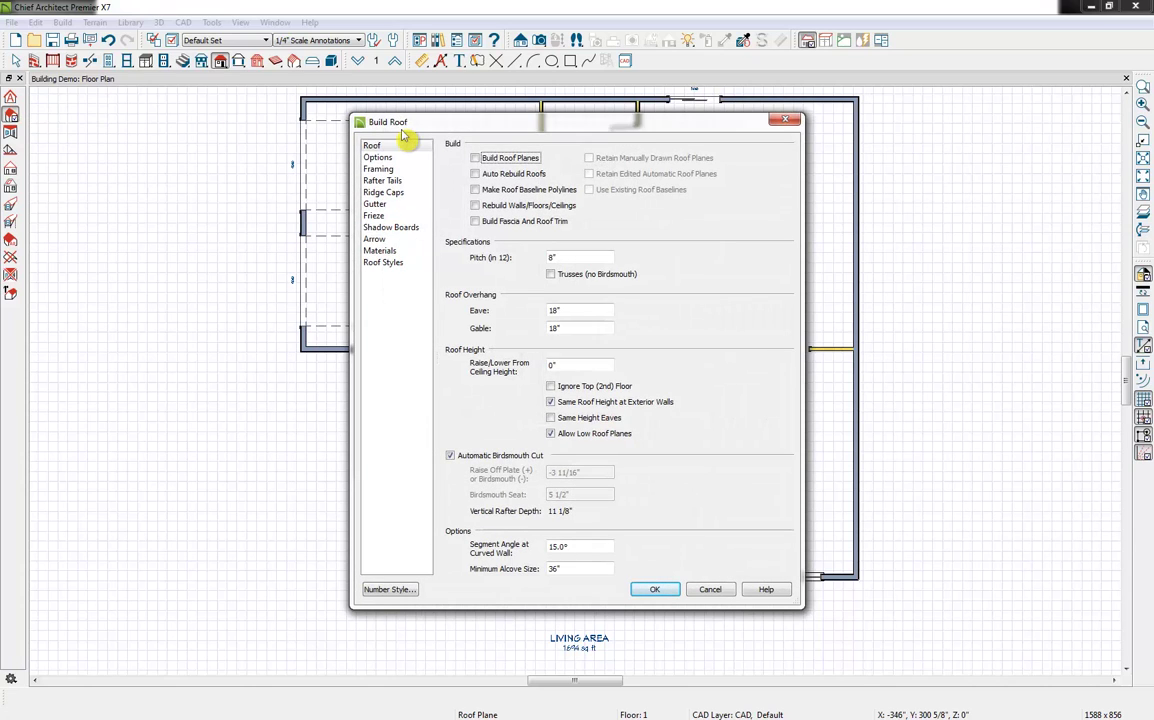
click(400, 266)
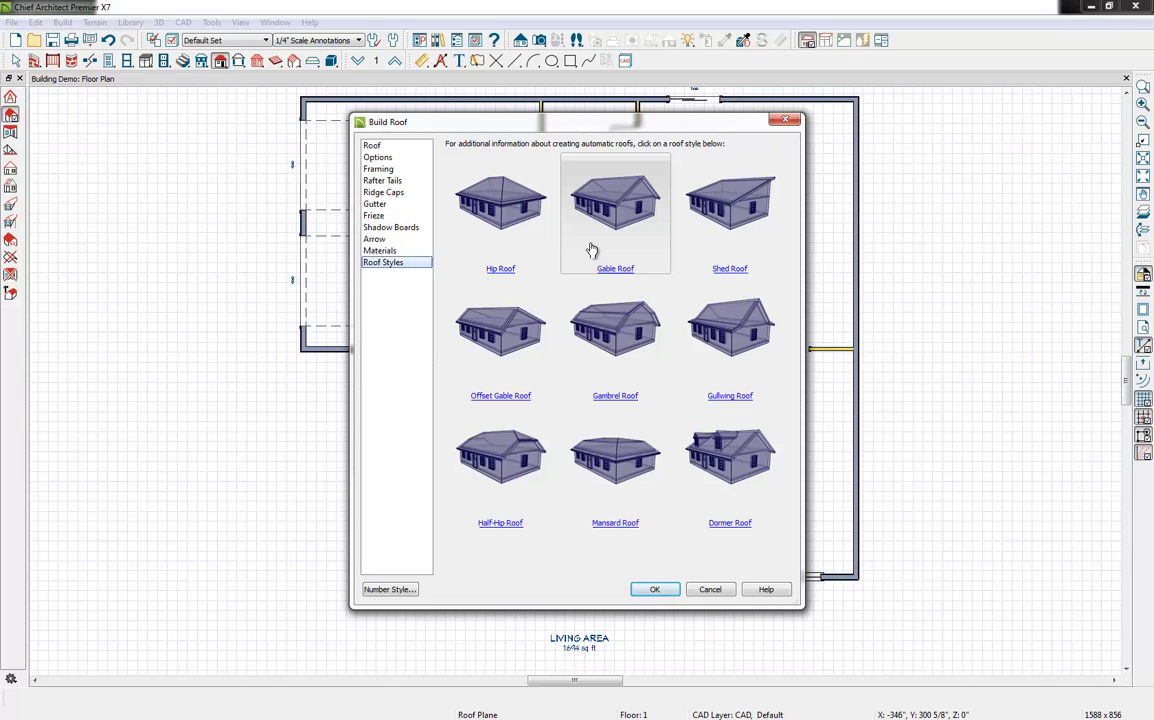
click(382, 146)
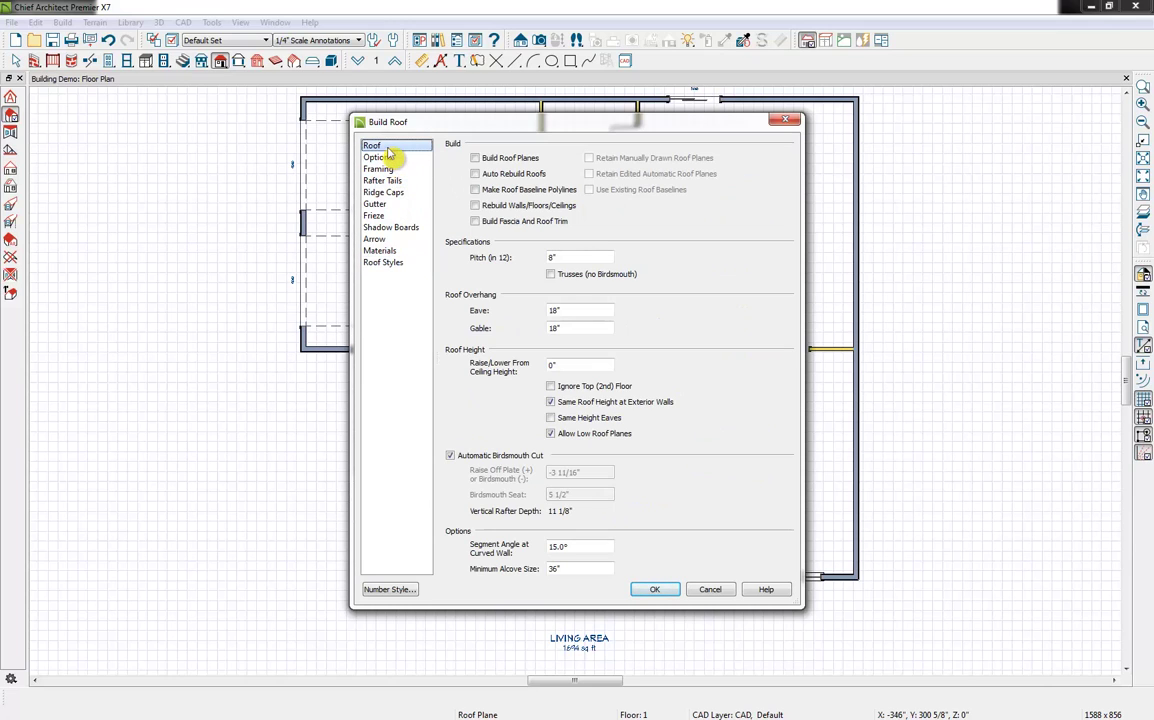
click(476, 158)
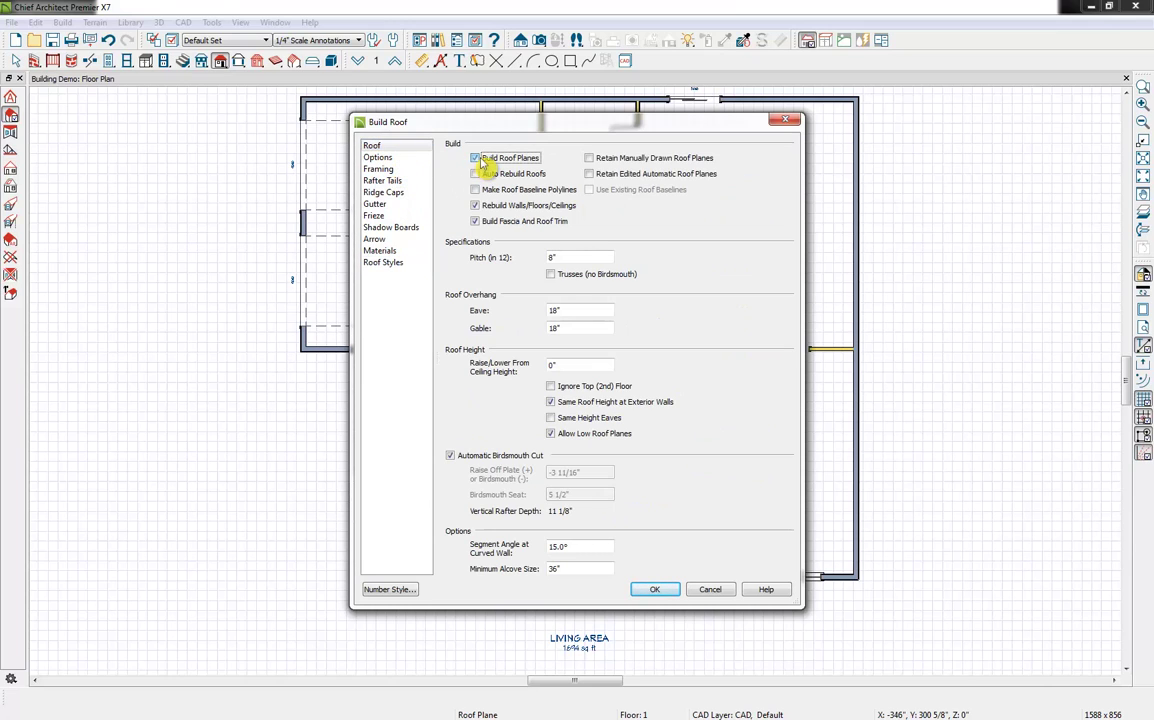
click(534, 174)
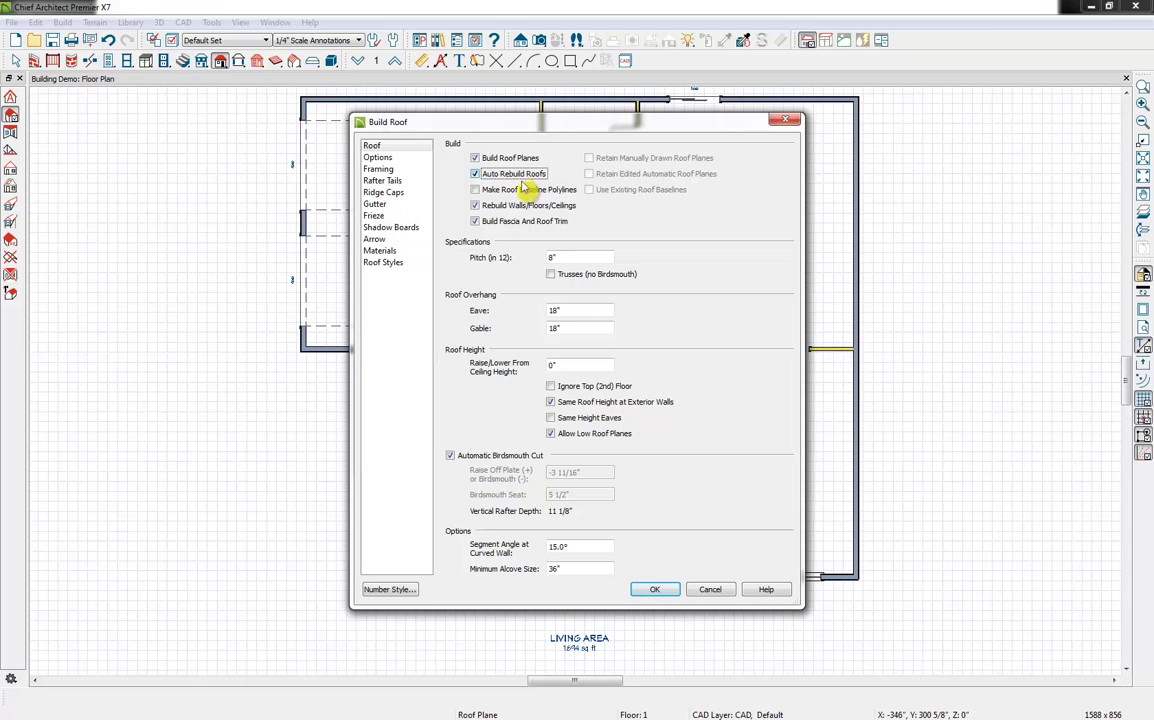
- Look over the roof pitch, general options and framing settings, and build the automatic roof
click(587, 254)
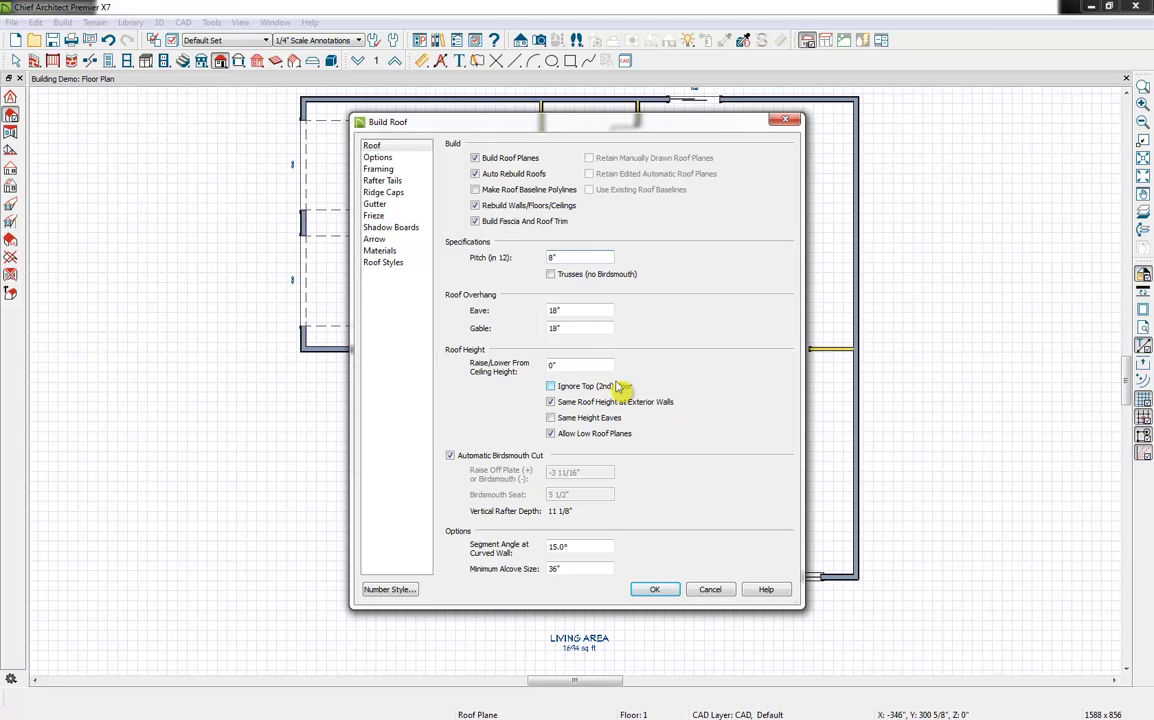
click(378, 158)
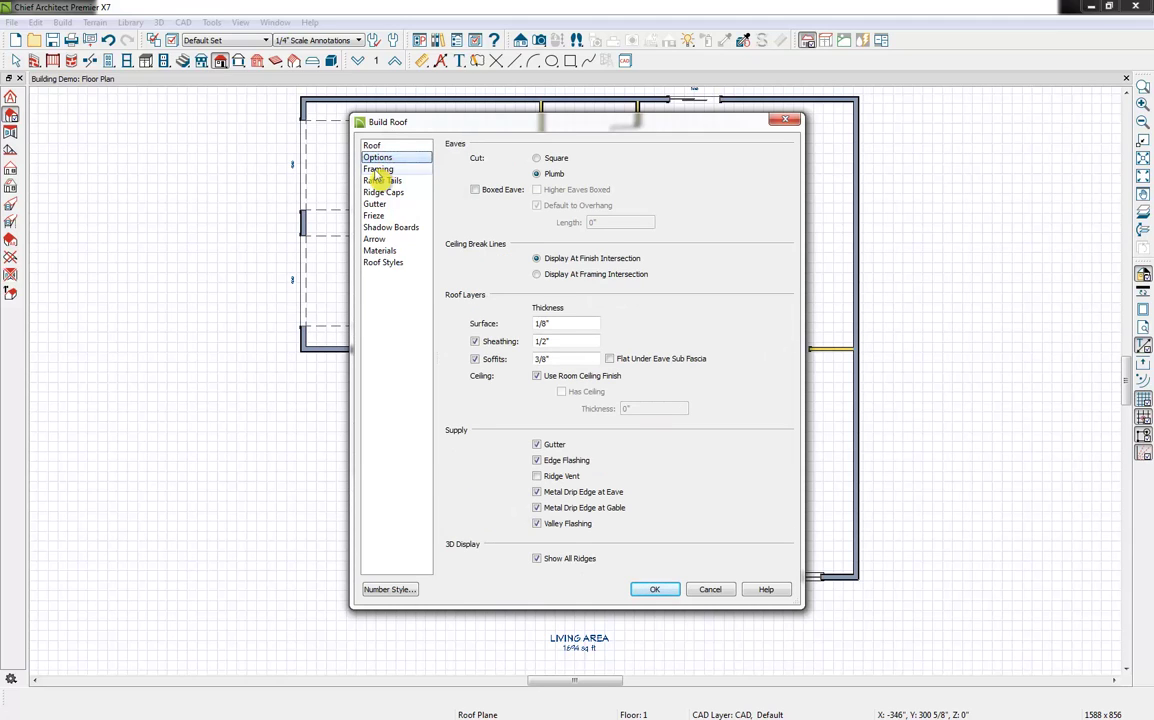
click(378, 170)
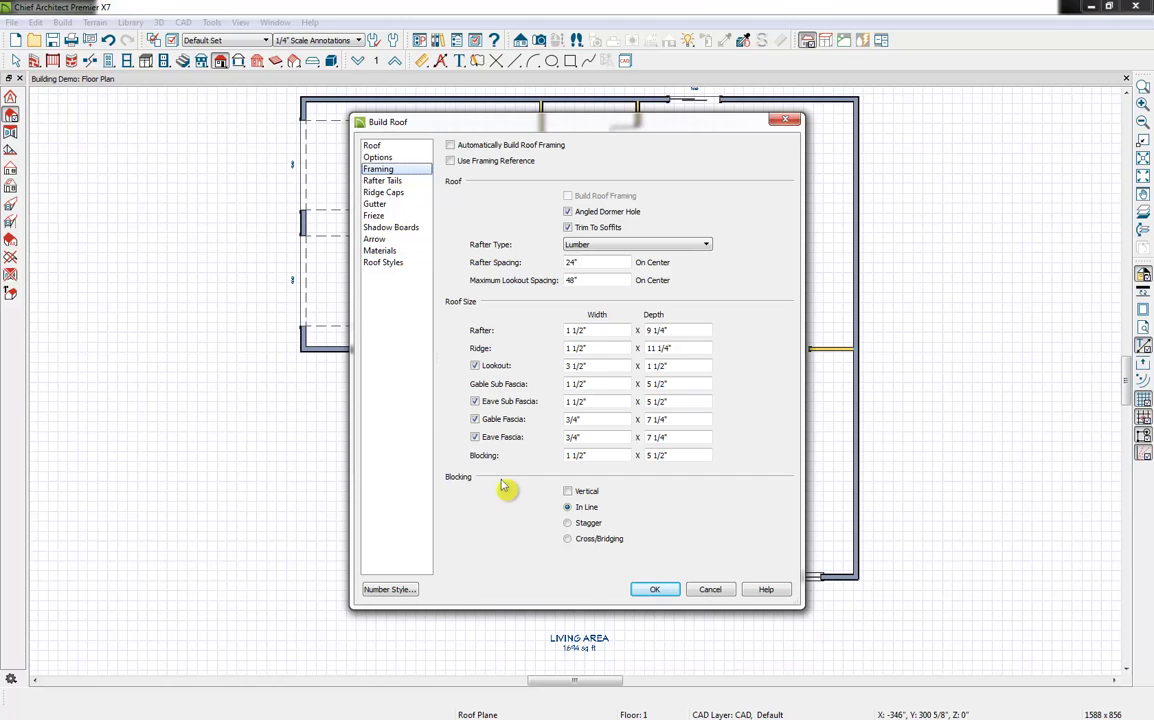
click(655, 590)
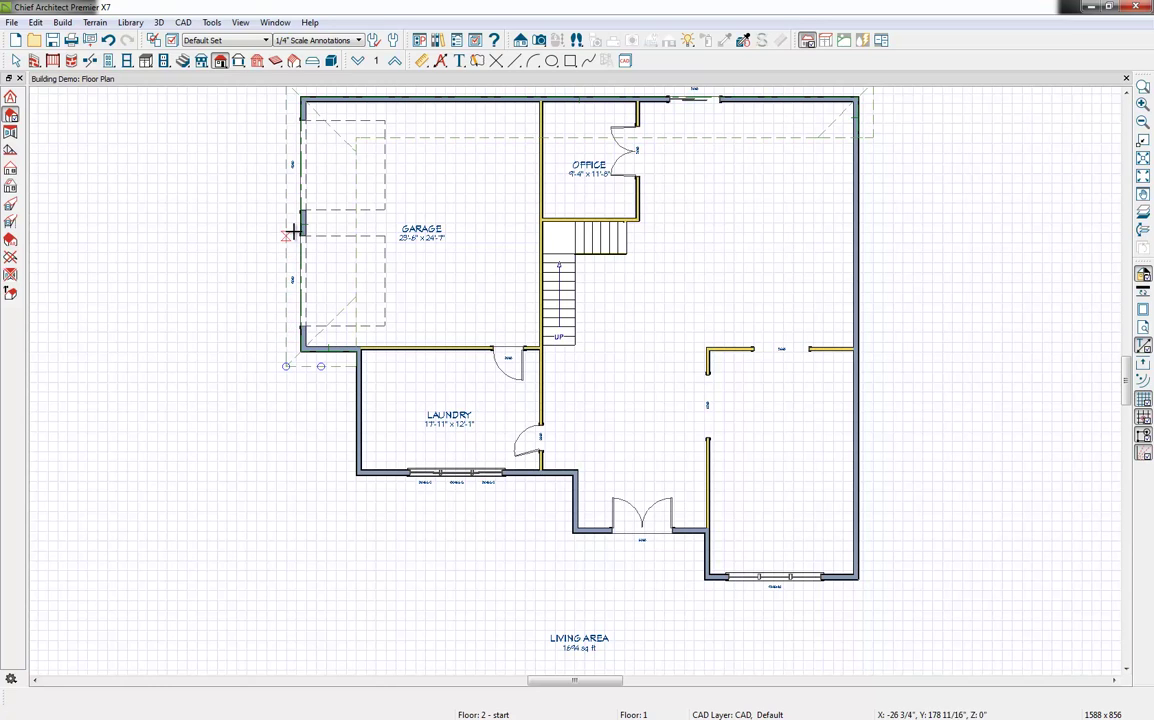
- Inspect the second-floor roof planes, selecting the large one along the rear wall, and return to the first floor
click(394, 61)
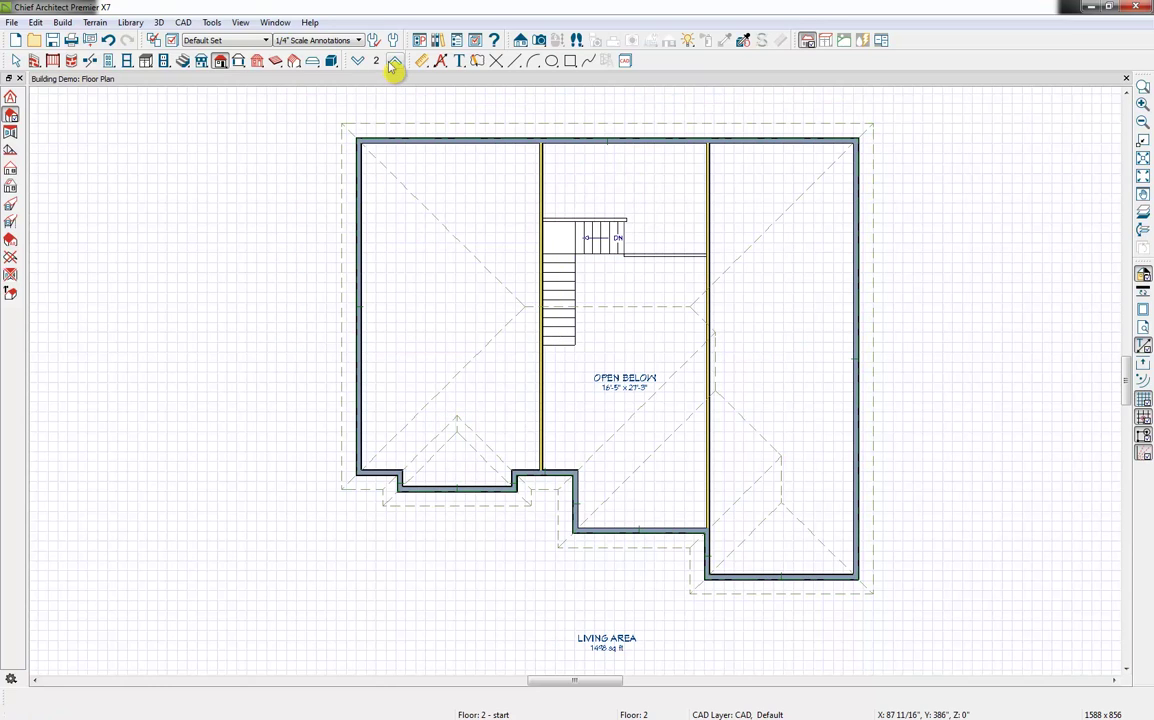
click(381, 120)
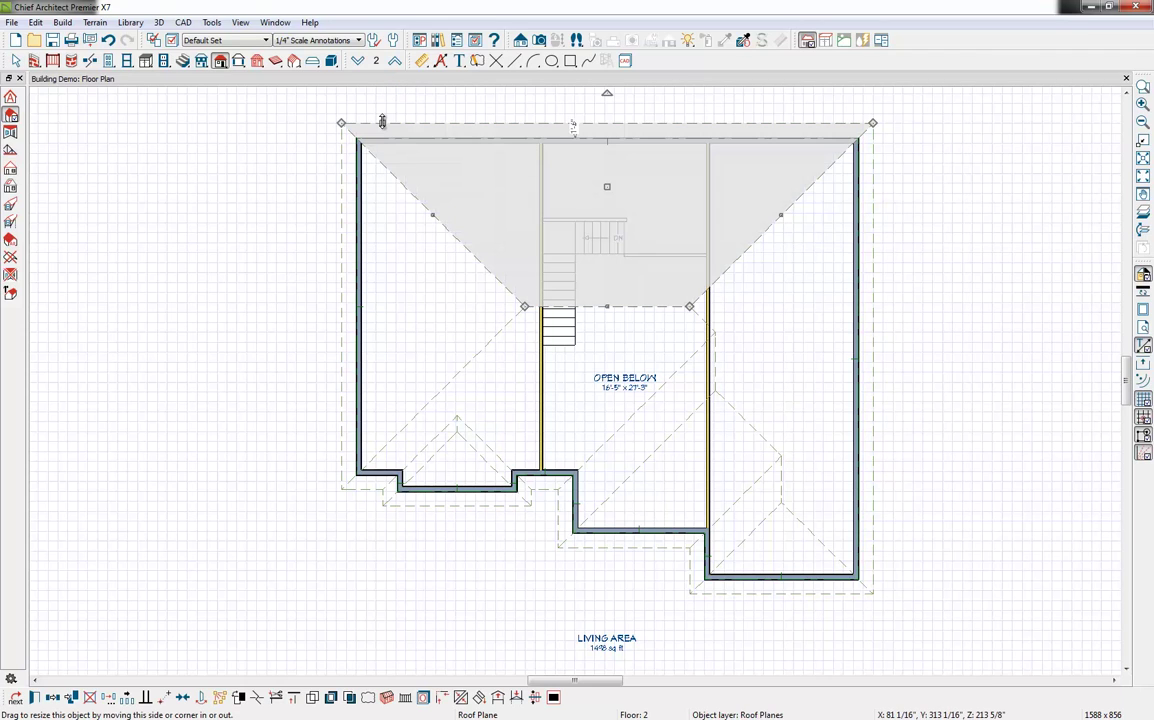
click(358, 62)
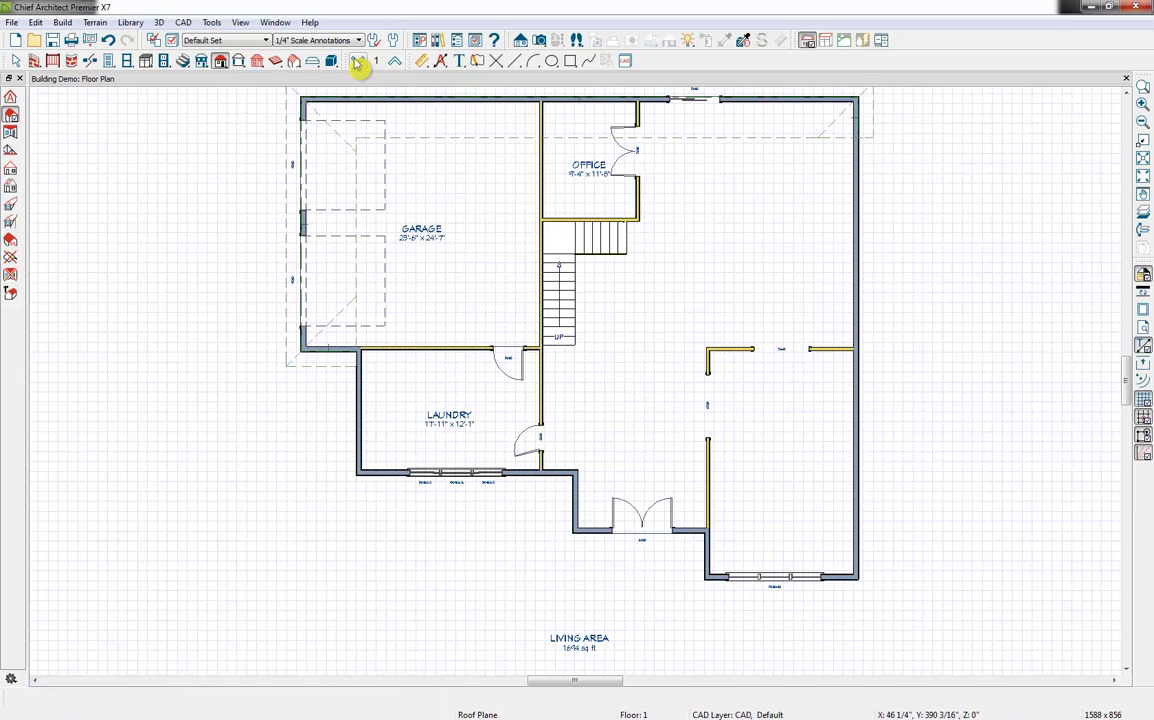
- Create a perspective full overview of the house and orbit around it to examine the new roof
click(538, 41)
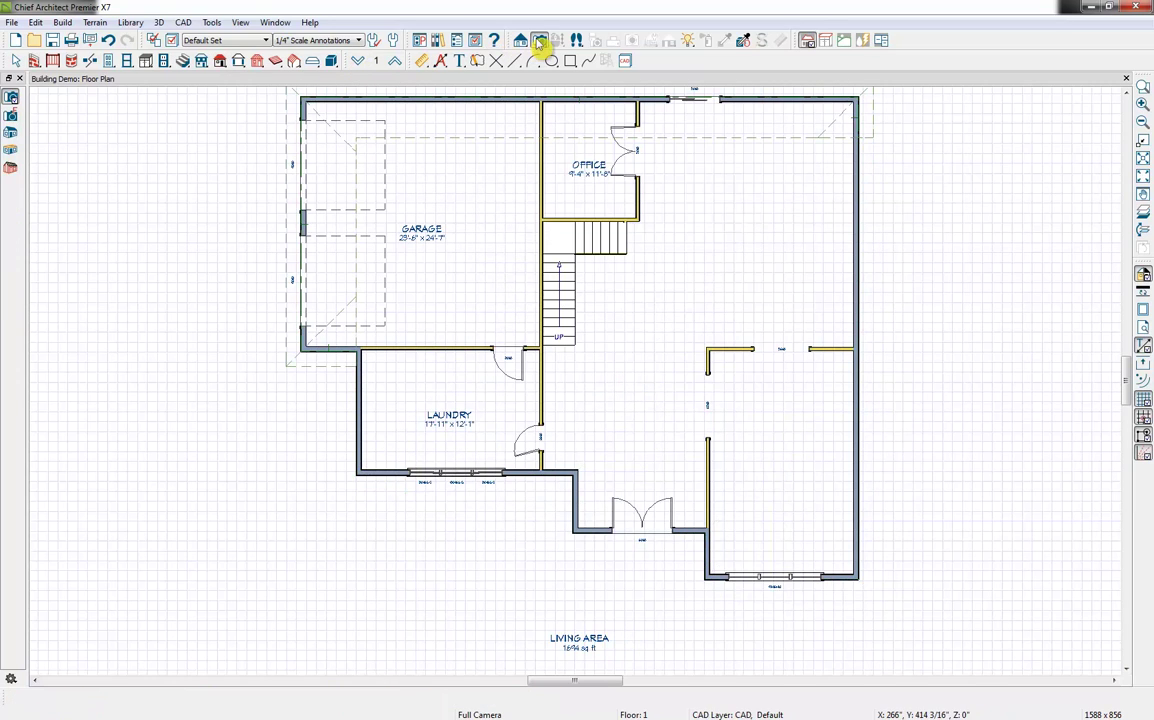
click(12, 135)
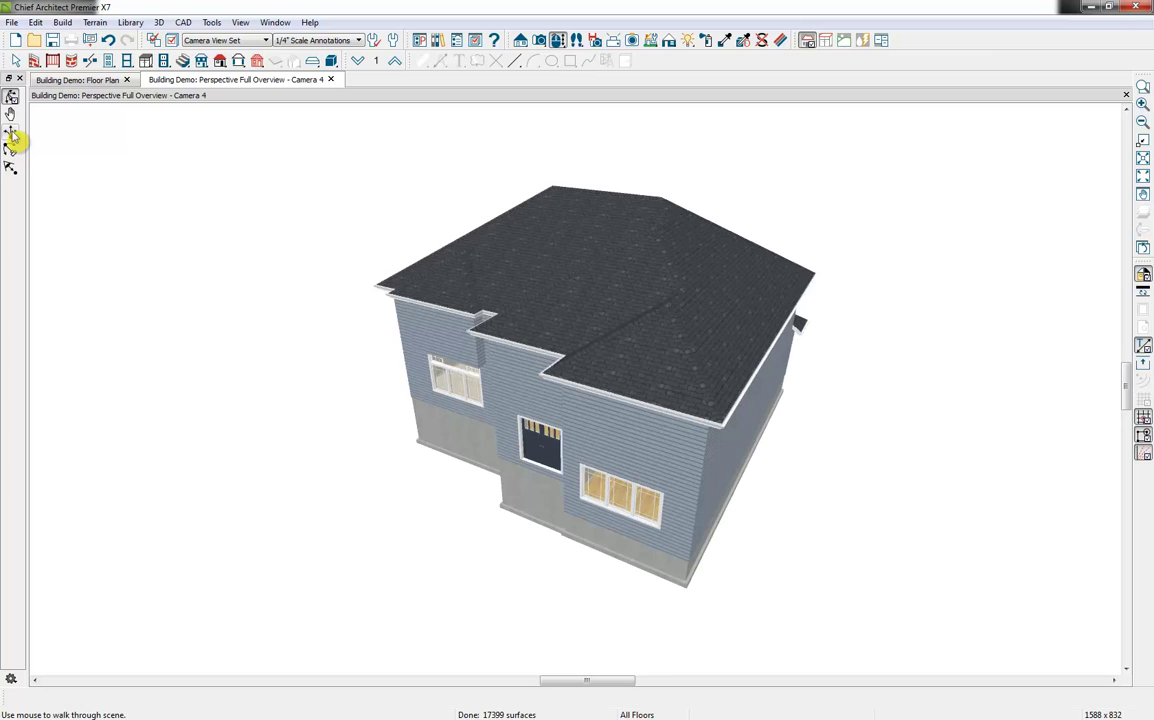
drag(355, 361, 521, 324)
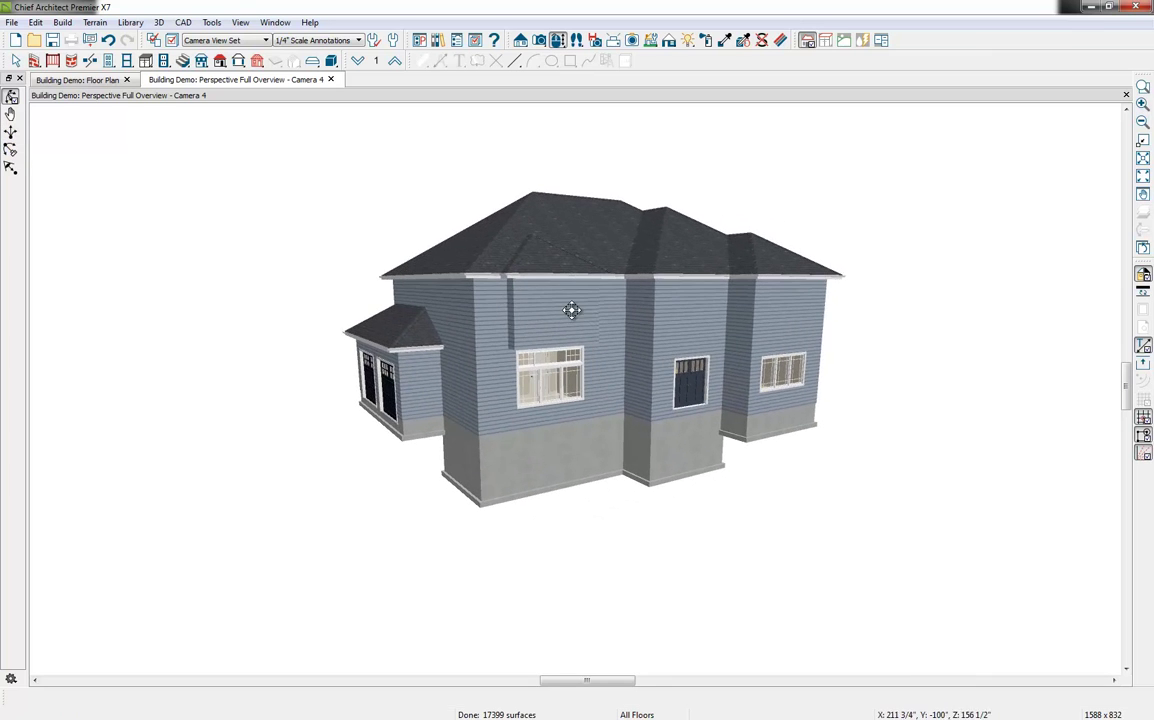
- Make the second-floor wall above the large ground-floor triple window a Full Gable Wall
click(569, 316)
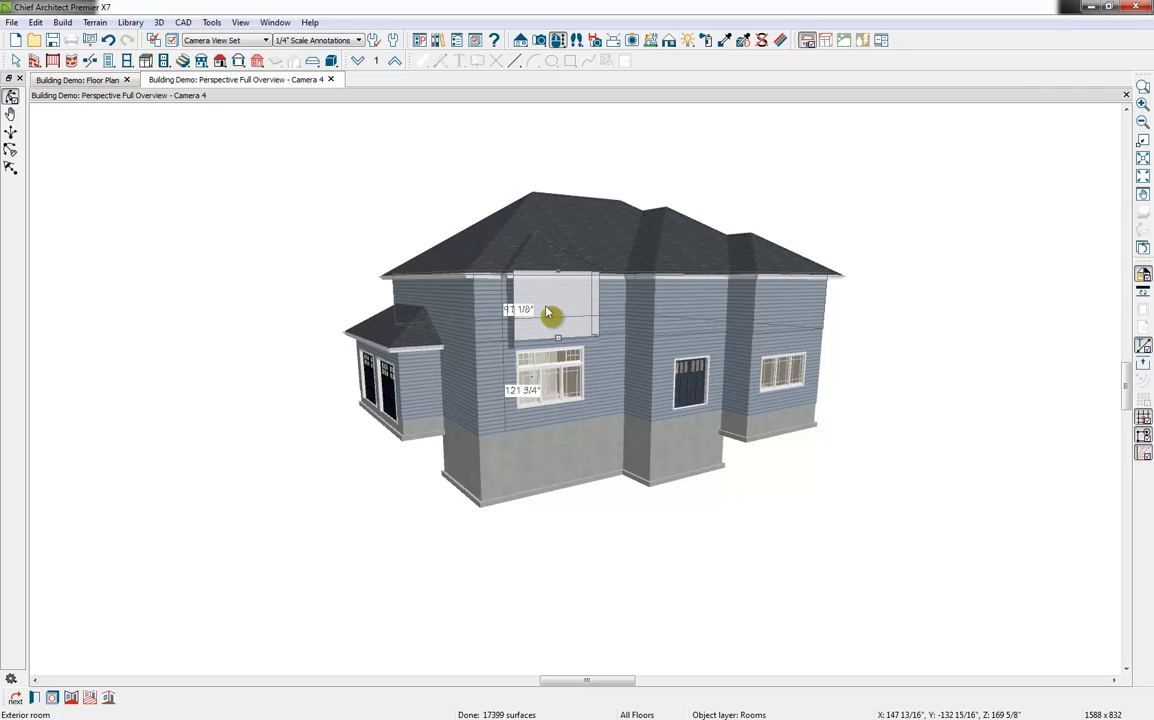
click(548, 314)
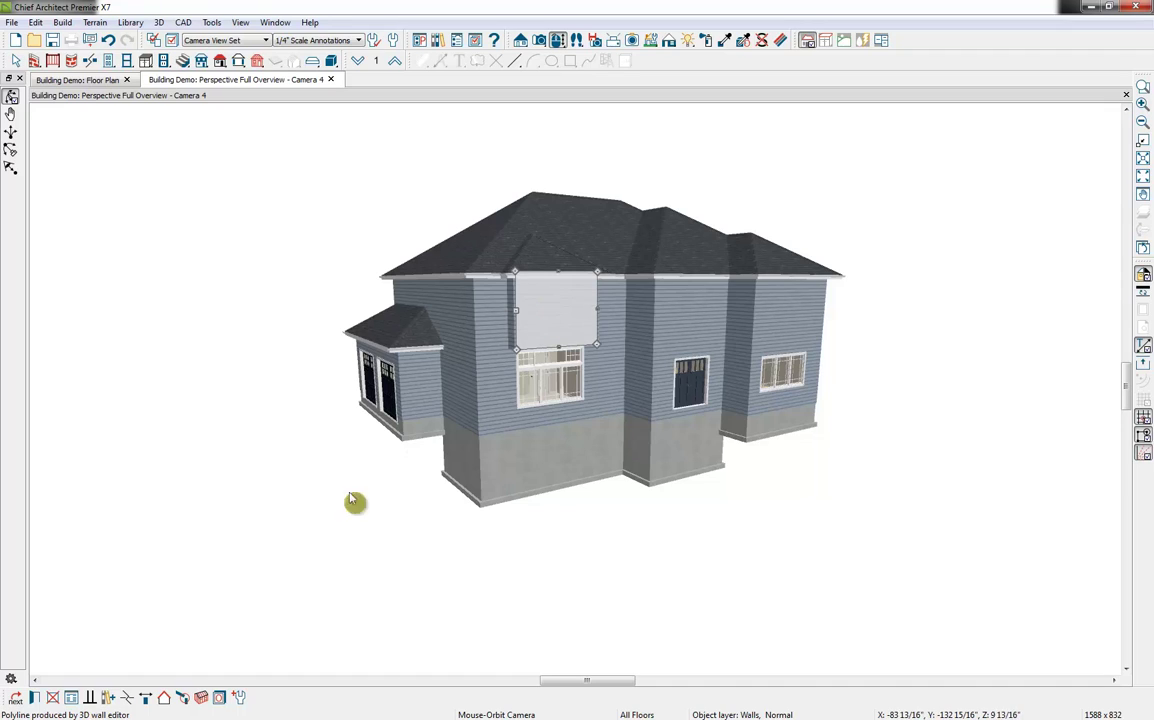
click(33, 698)
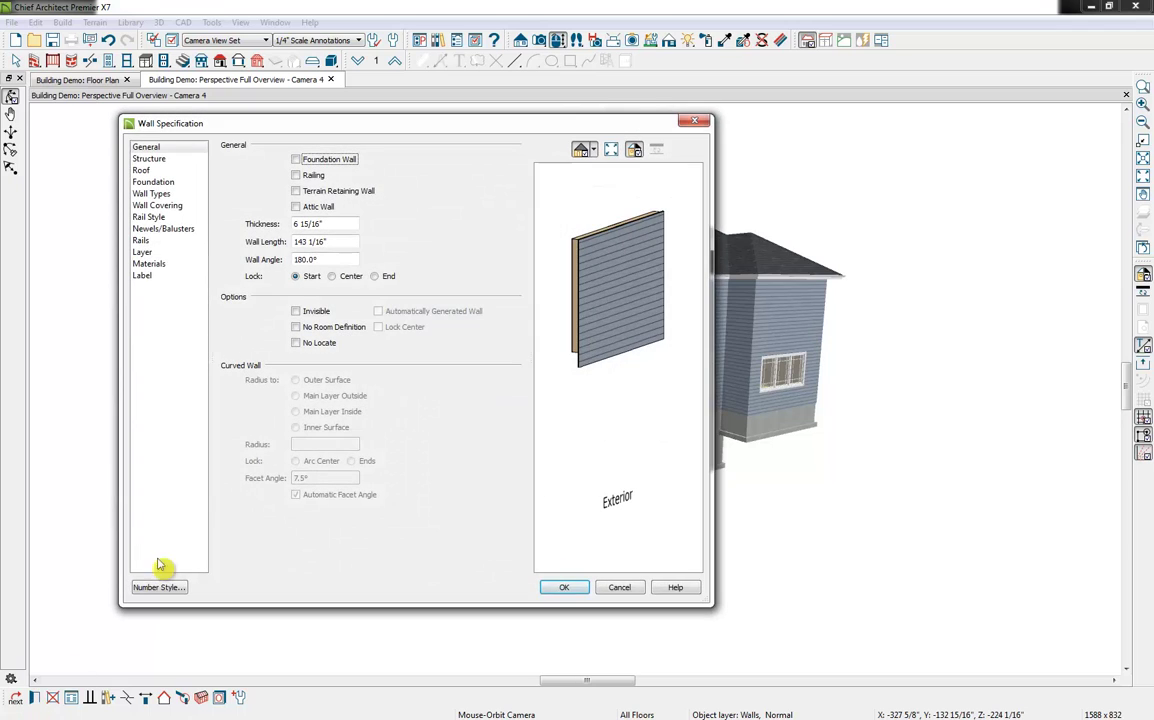
click(158, 171)
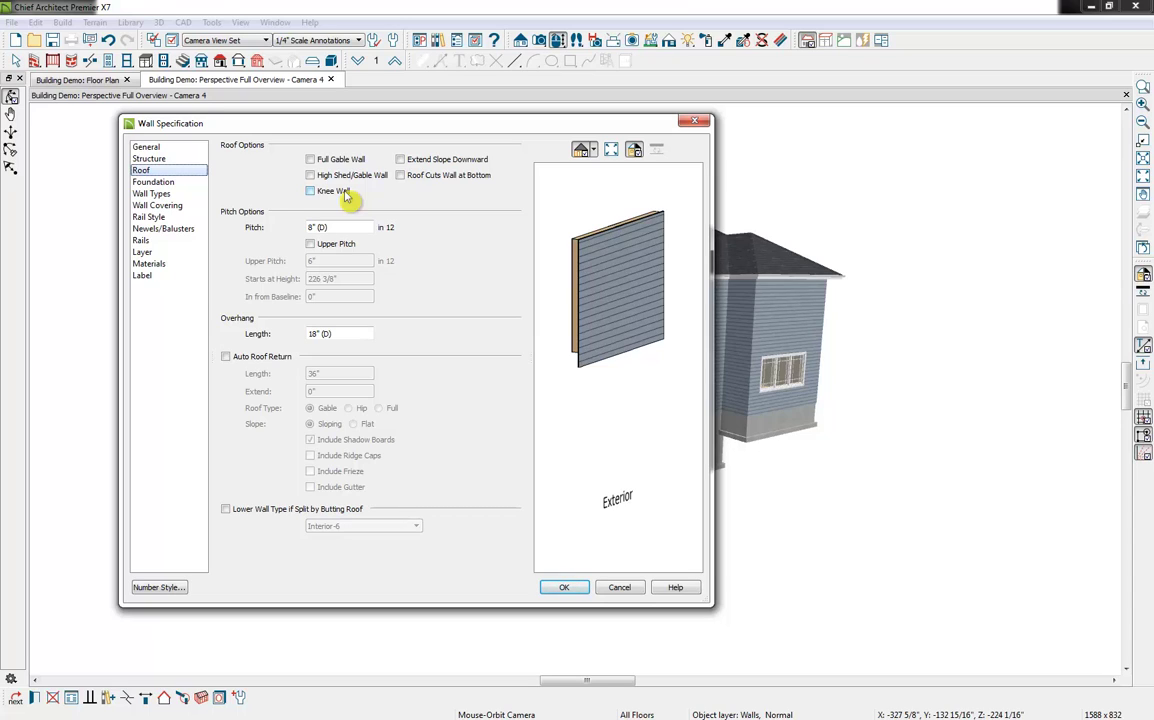
click(337, 161)
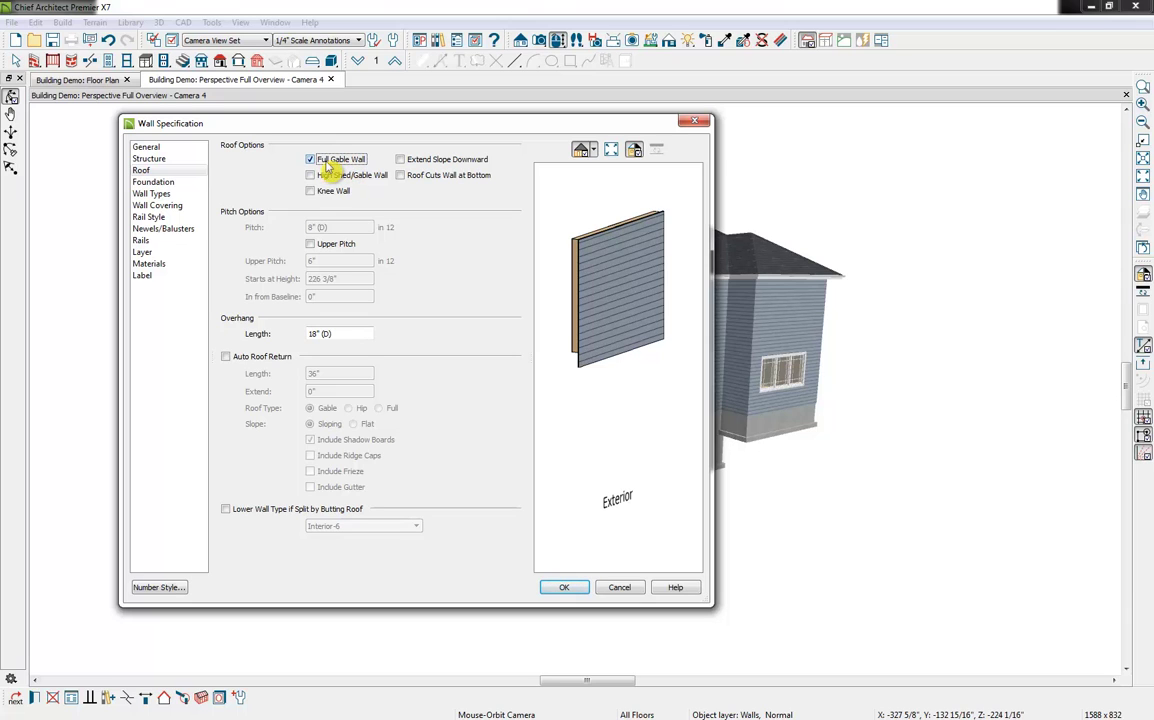
click(577, 589)
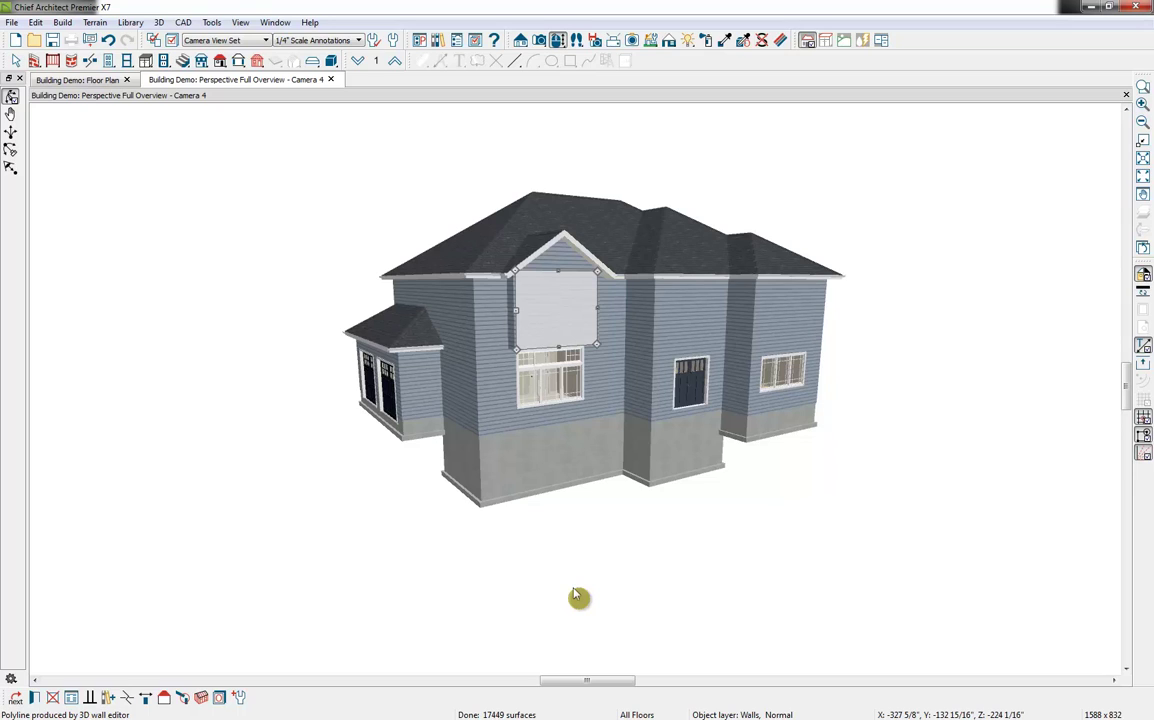
- Change the second-floor walls above the entry door and above the far ground-floor window into gable walls
drag(789, 291, 788, 290)
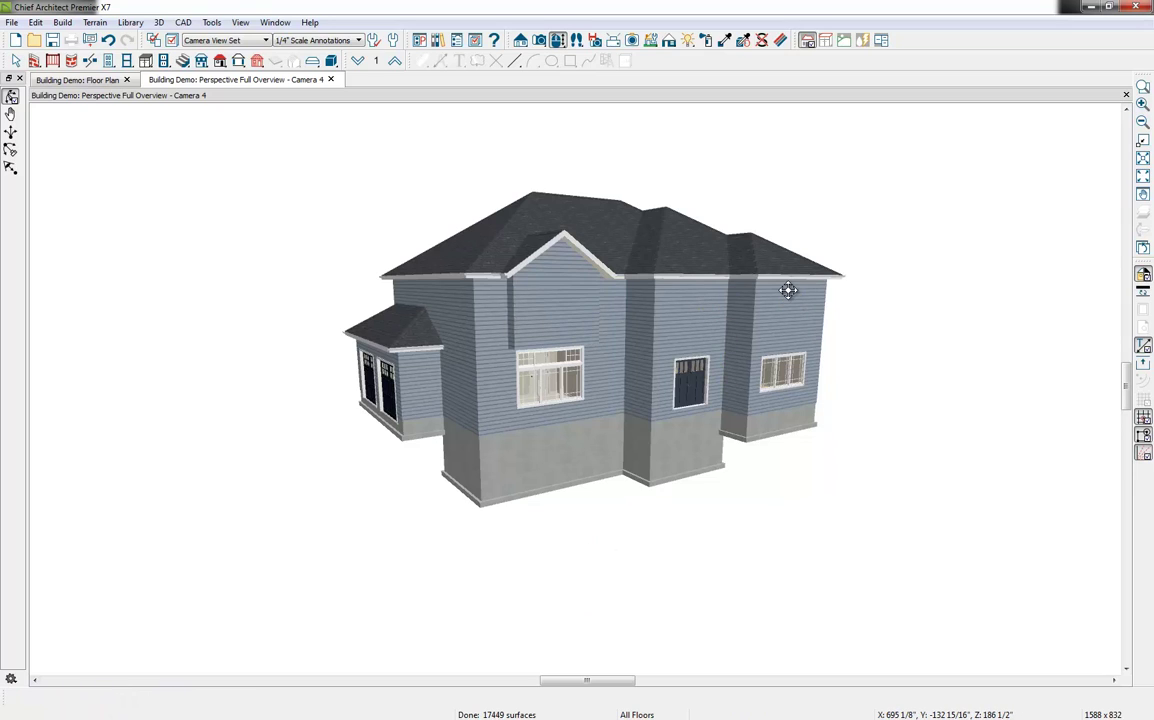
click(790, 298)
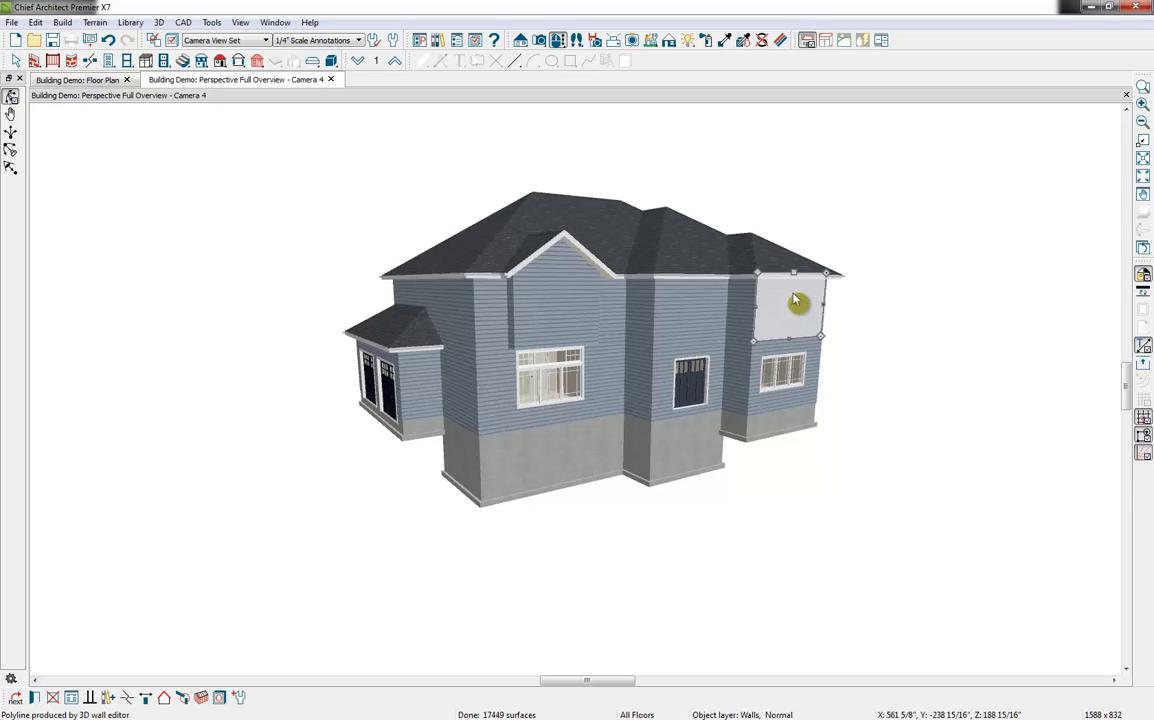
click(167, 697)
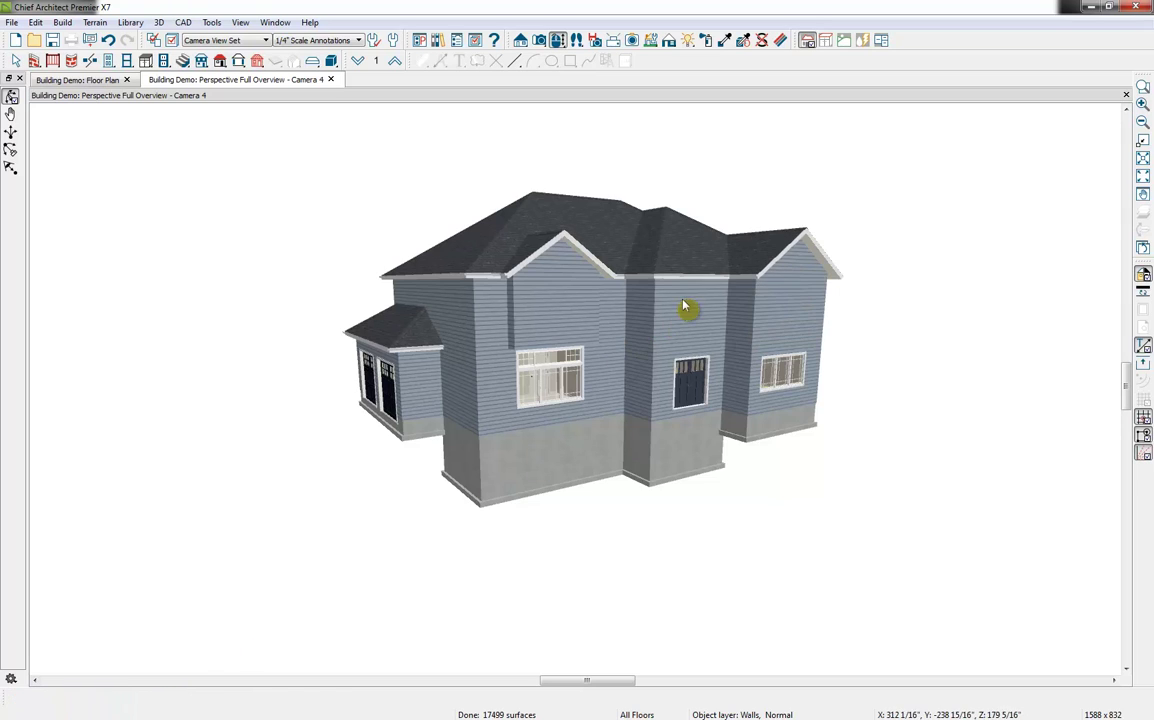
click(690, 310)
click(167, 697)
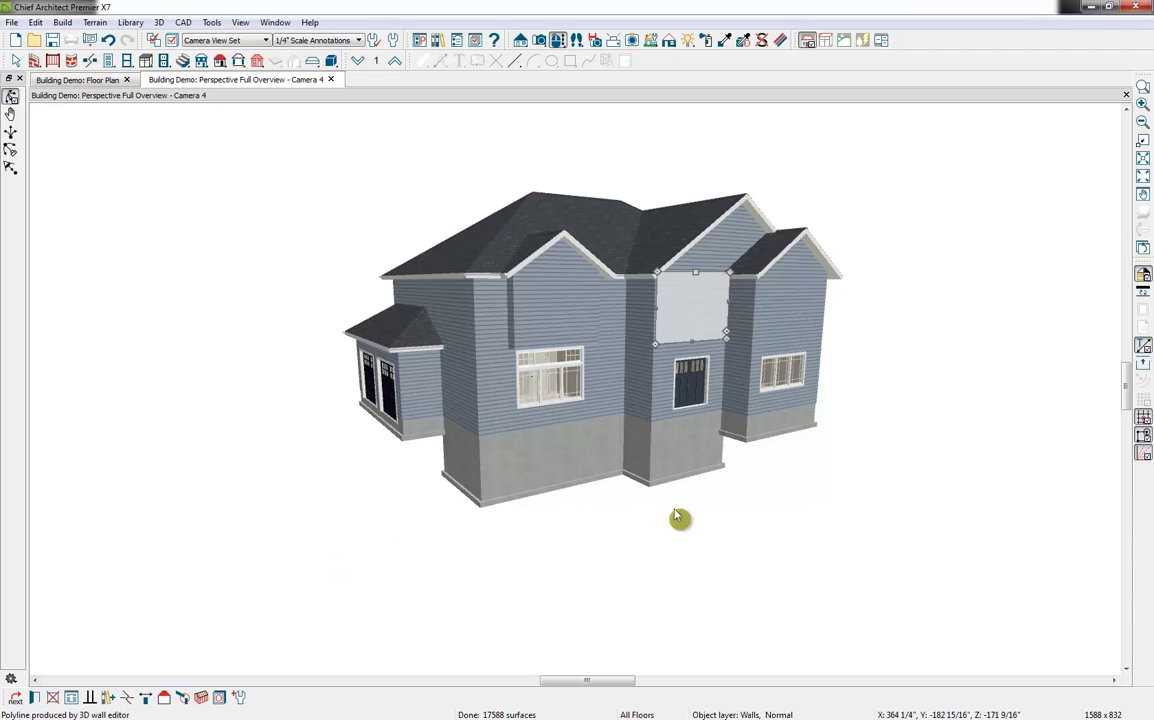
- Copy the far ground-floor window onto the gabled second-floor wall above the large triple window
click(782, 369)
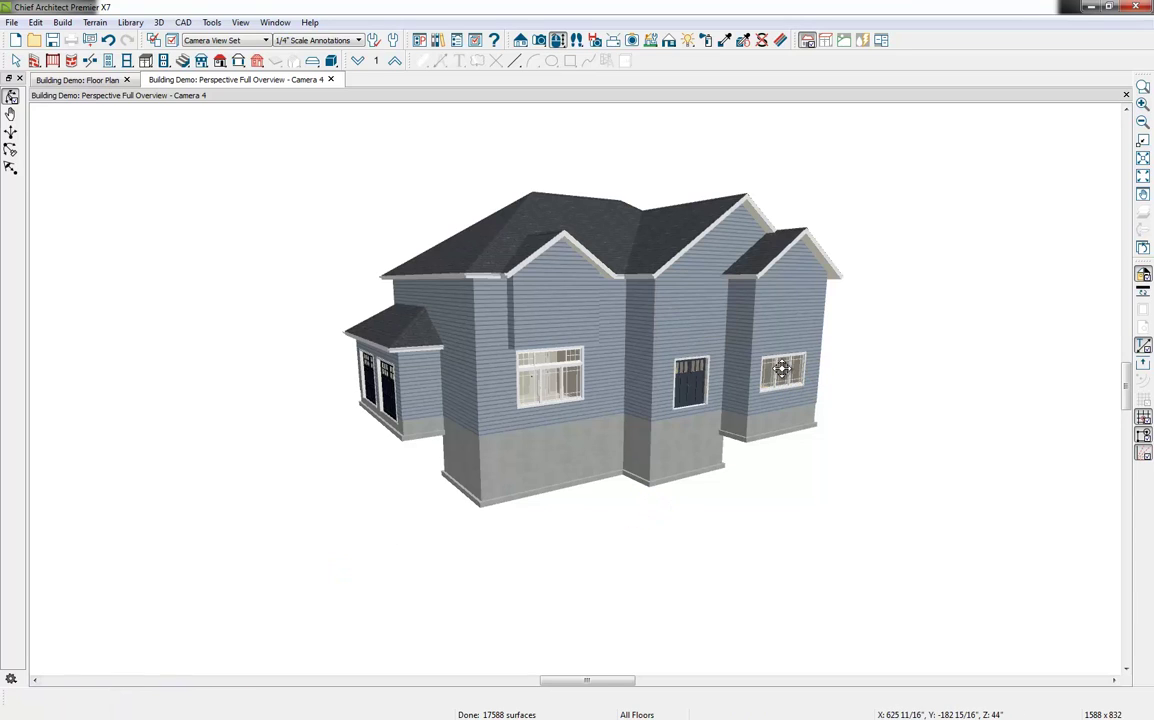
click(782, 369)
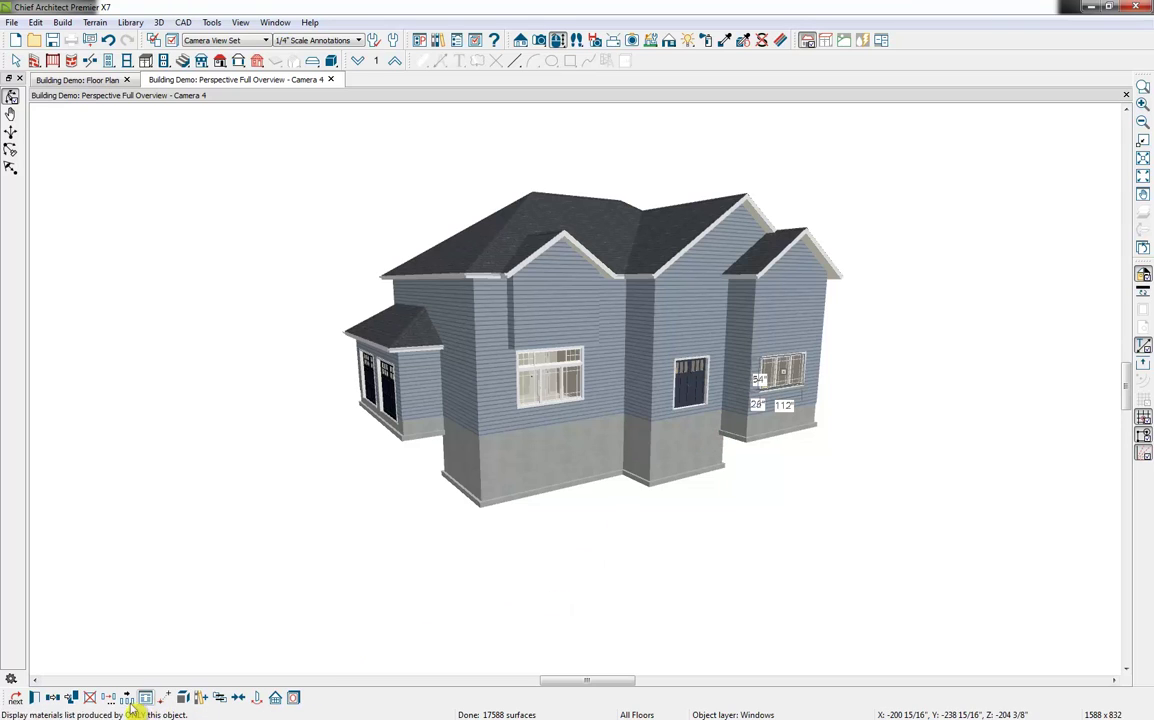
click(54, 697)
click(53, 699)
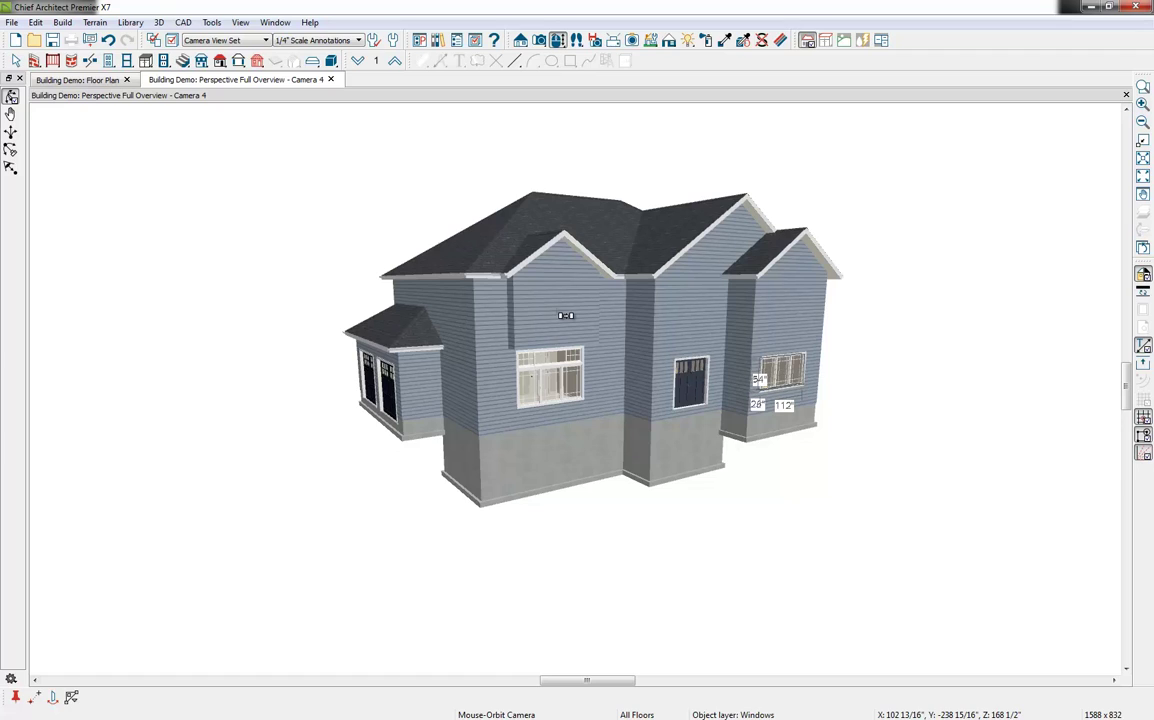
click(566, 316)
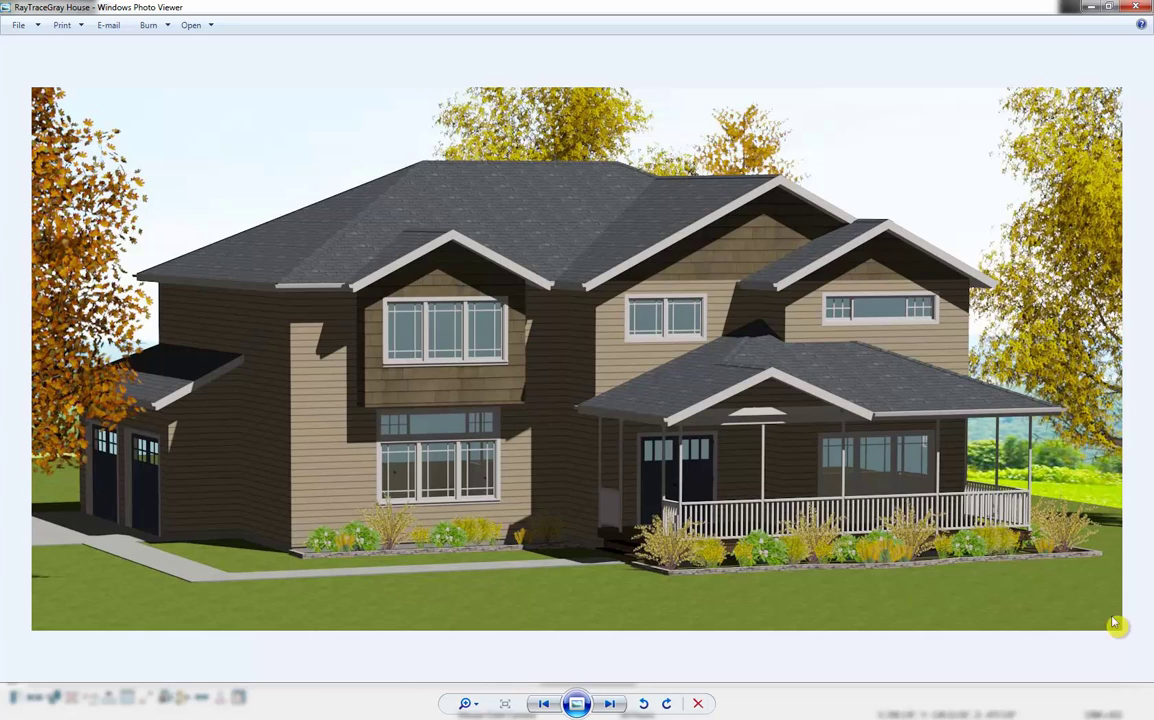
- Return to Chief Architect and create a terrain perimeter around the house
key(alt+Tab)
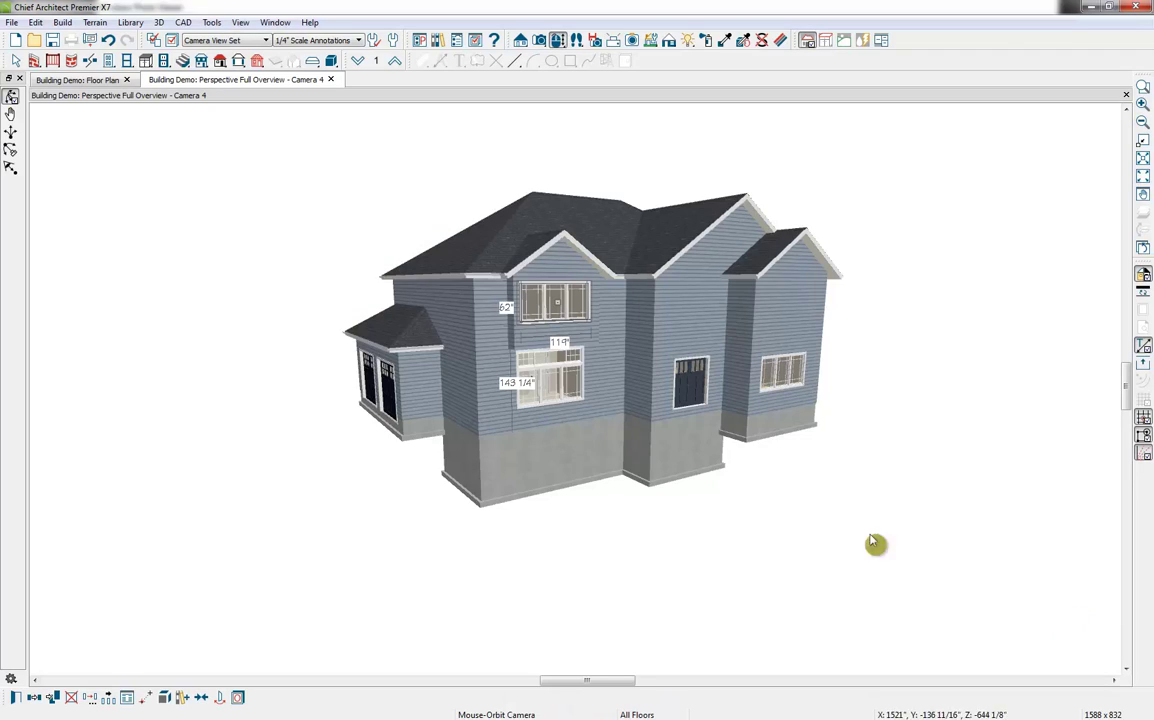
click(95, 22)
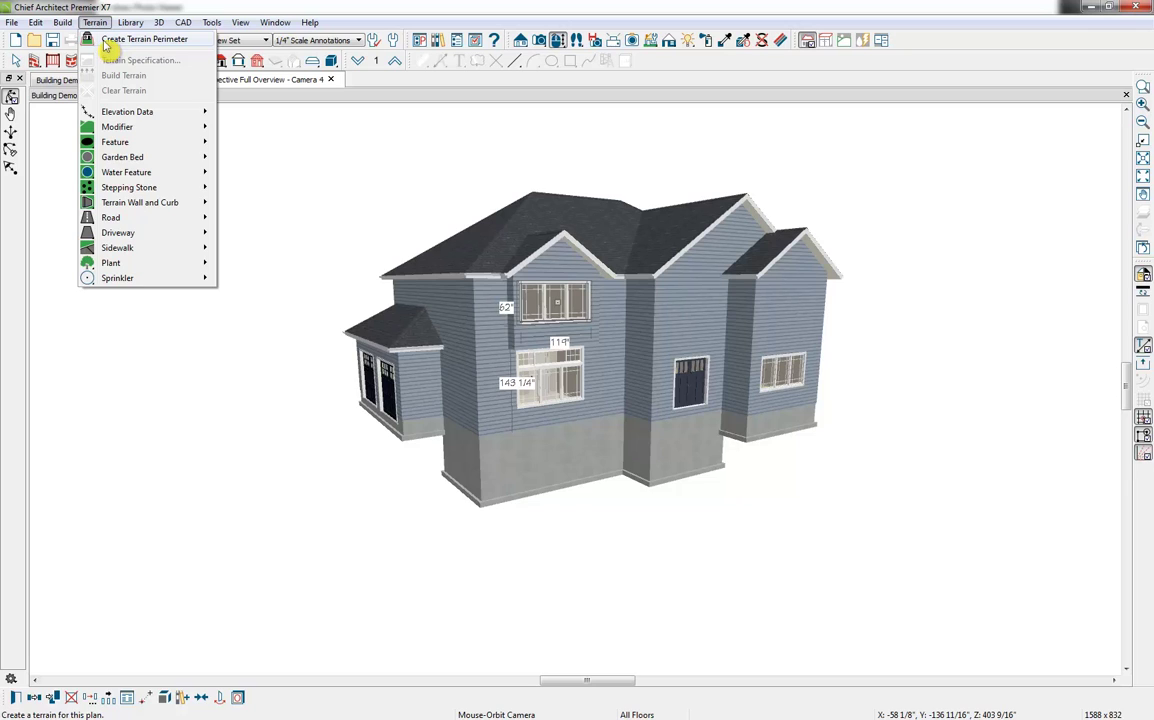
click(105, 40)
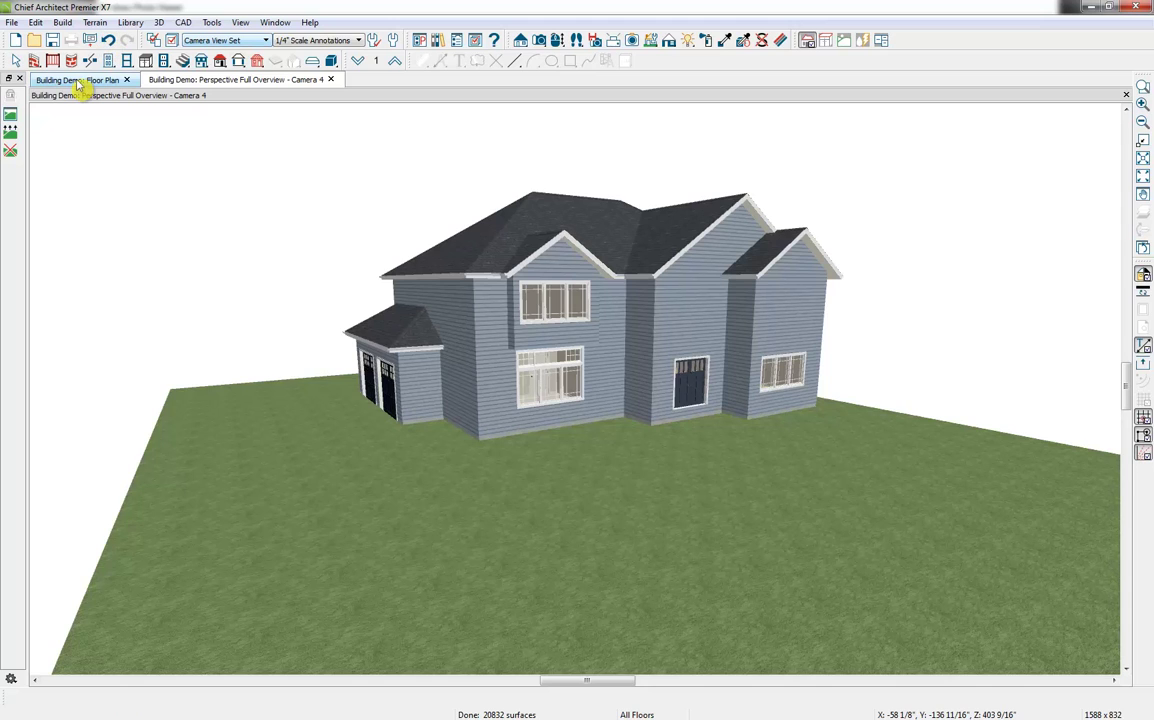
- In the floor plan, place end-to-end dimensions from the house's exterior walls to the terrain perimeter on all four sides
click(78, 80)
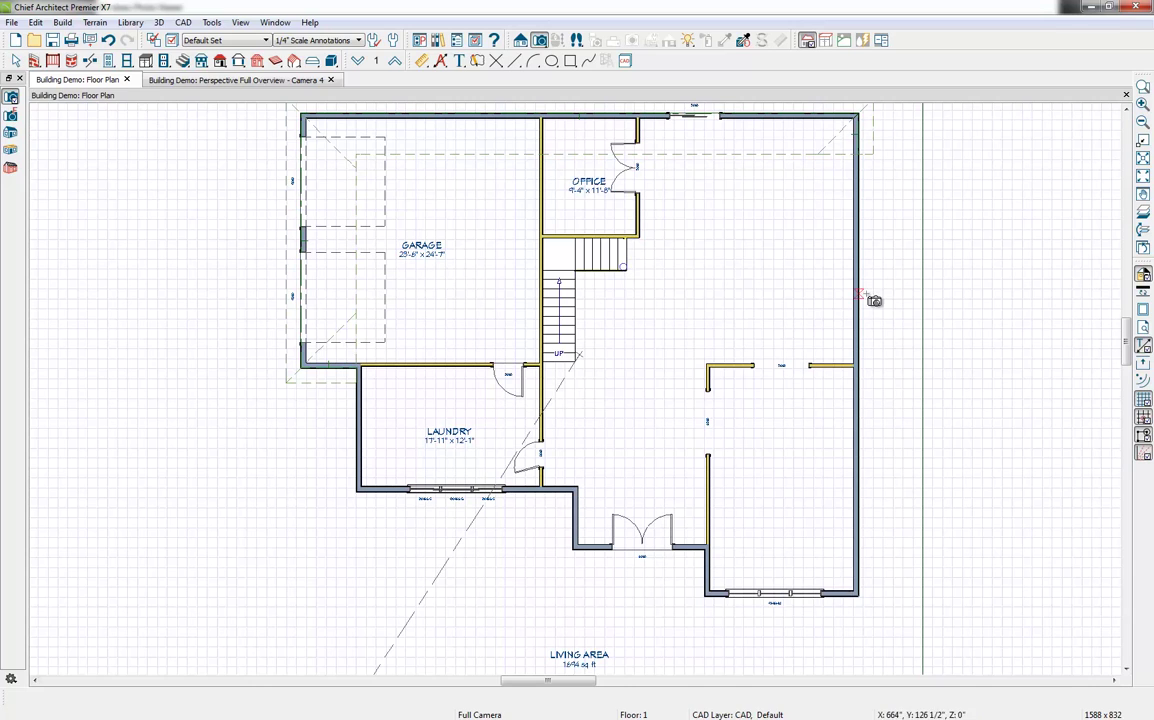
click(423, 62)
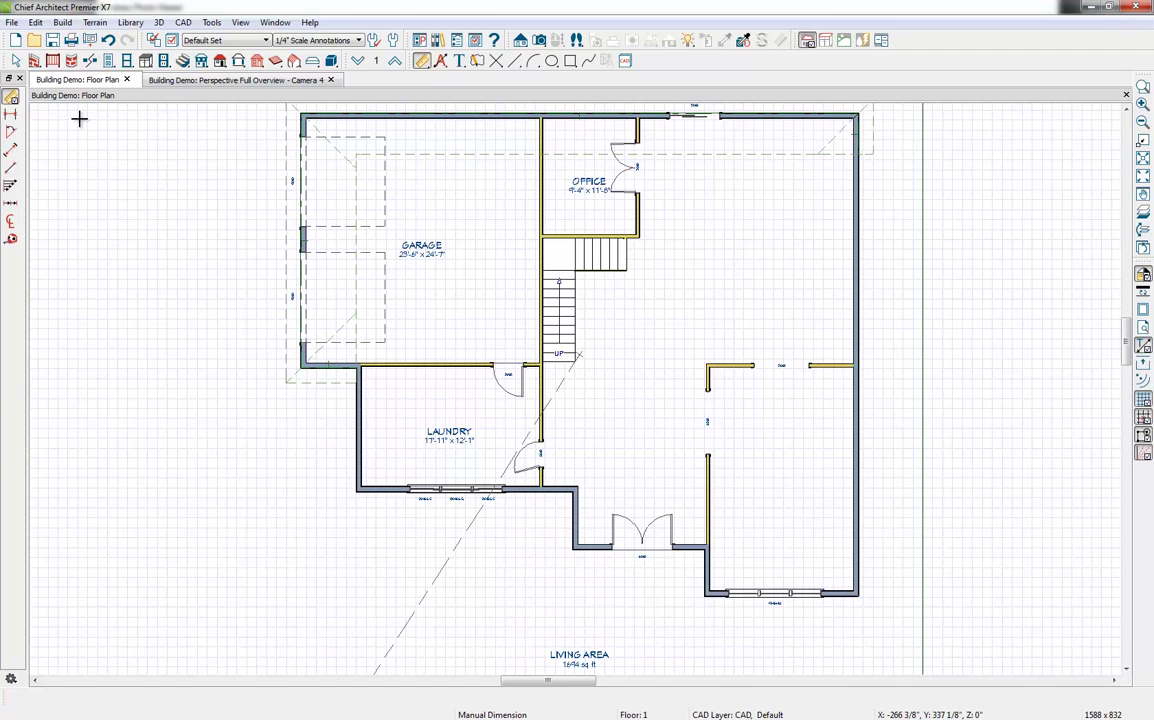
click(12, 151)
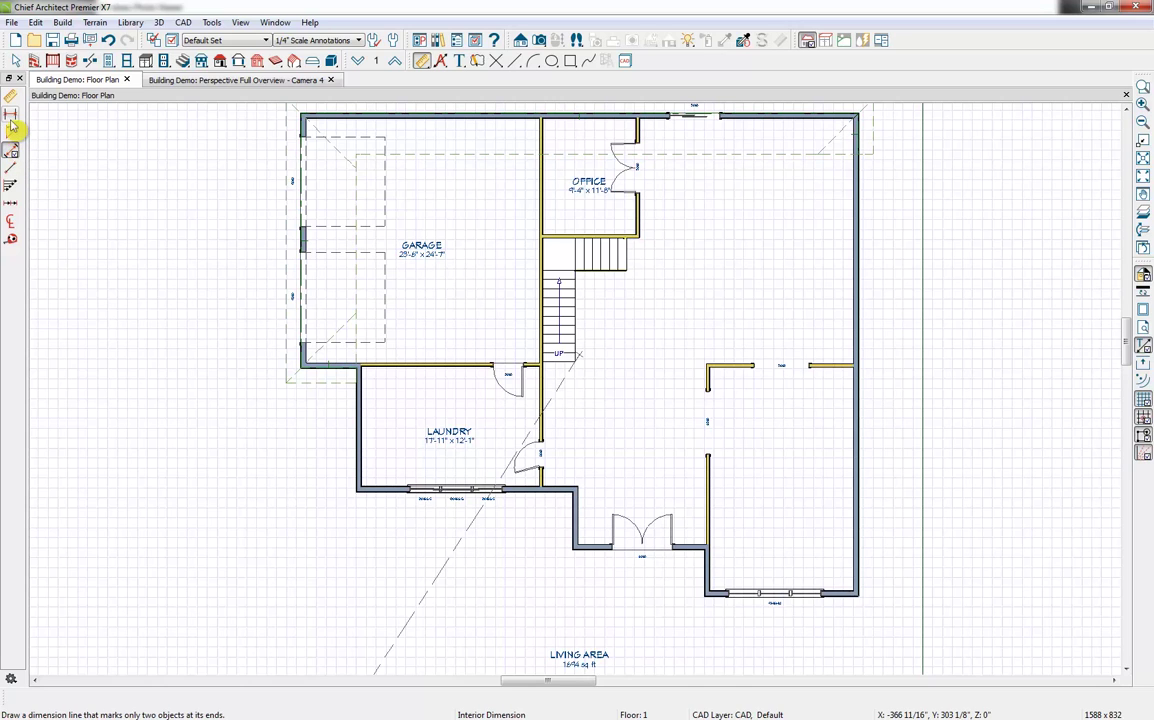
click(10, 113)
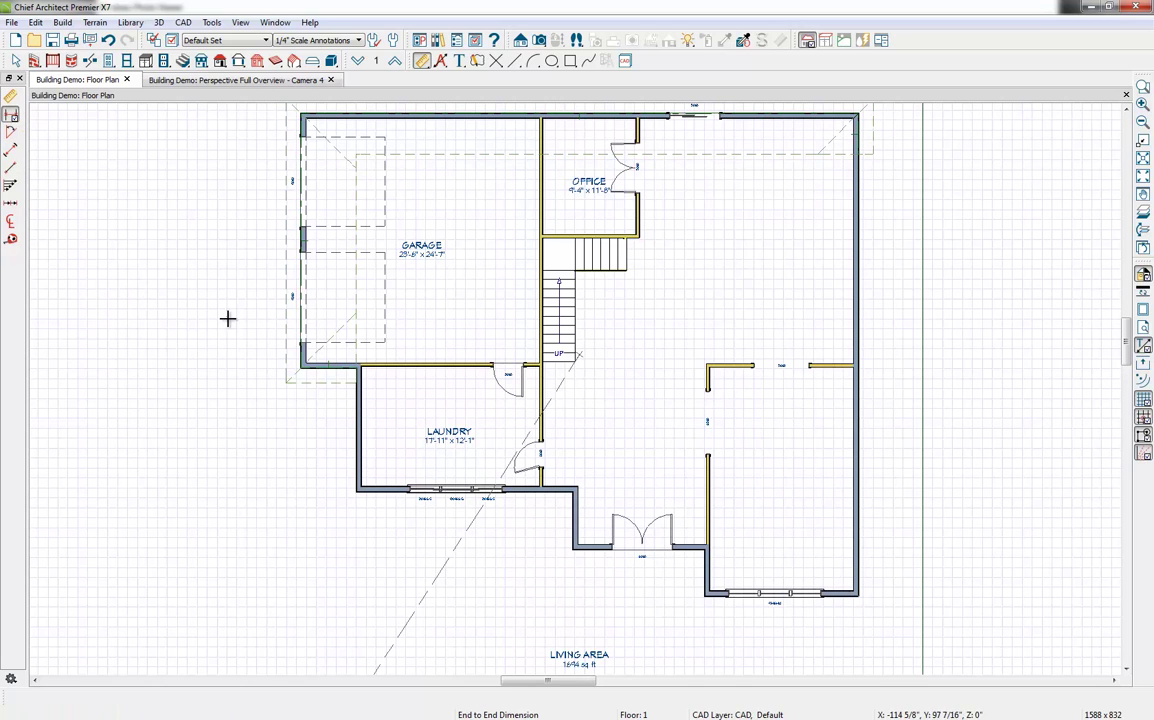
scroll(250, 325, down, 3)
scroll(741, 369, down, 1)
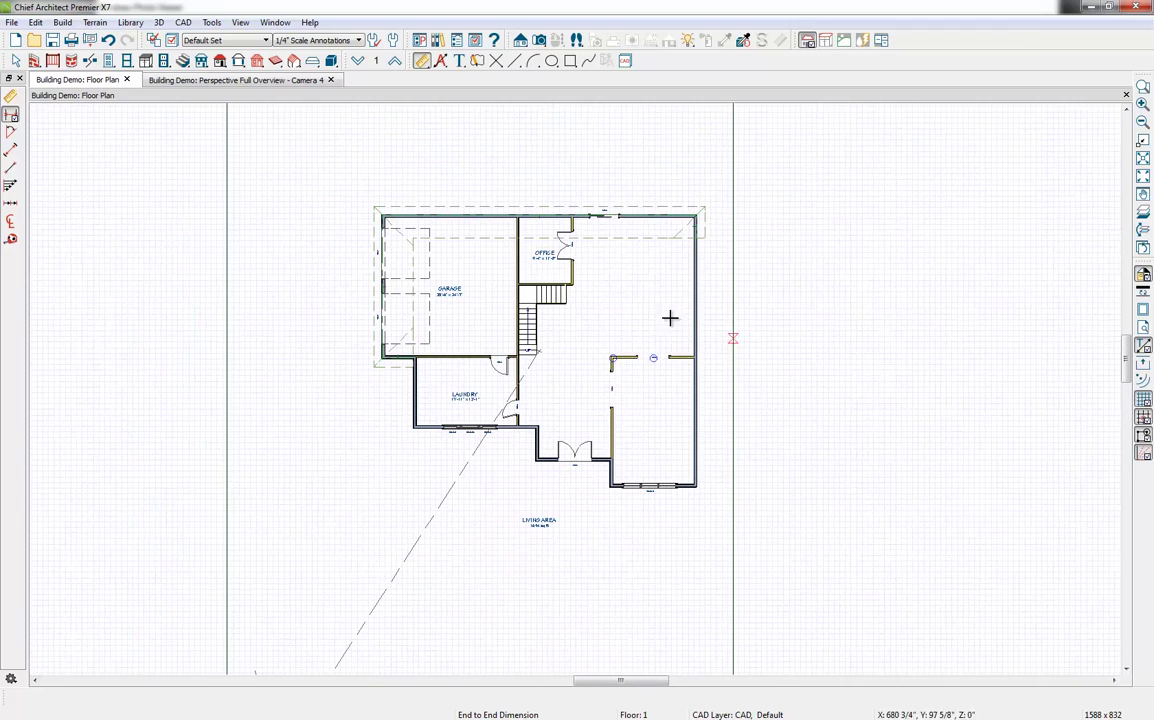
drag(696, 308, 696, 168)
scroll(739, 303, down, 1)
drag(507, 298, 404, 299)
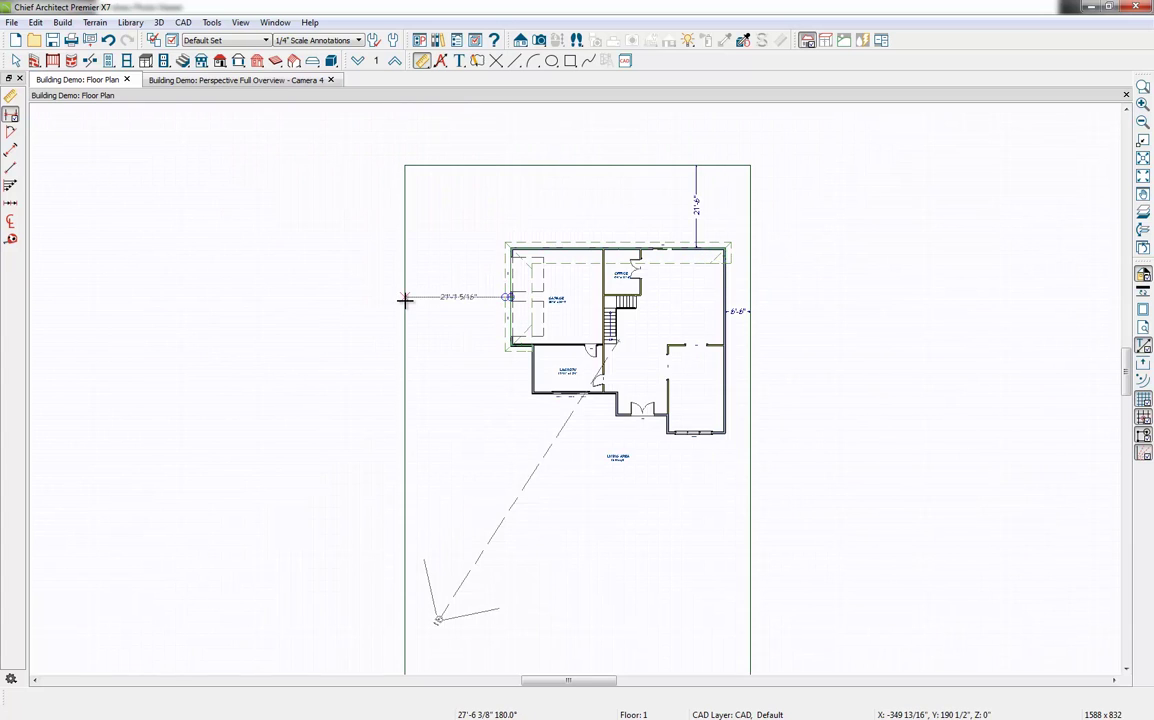
middle_drag(462, 488, 427, 426)
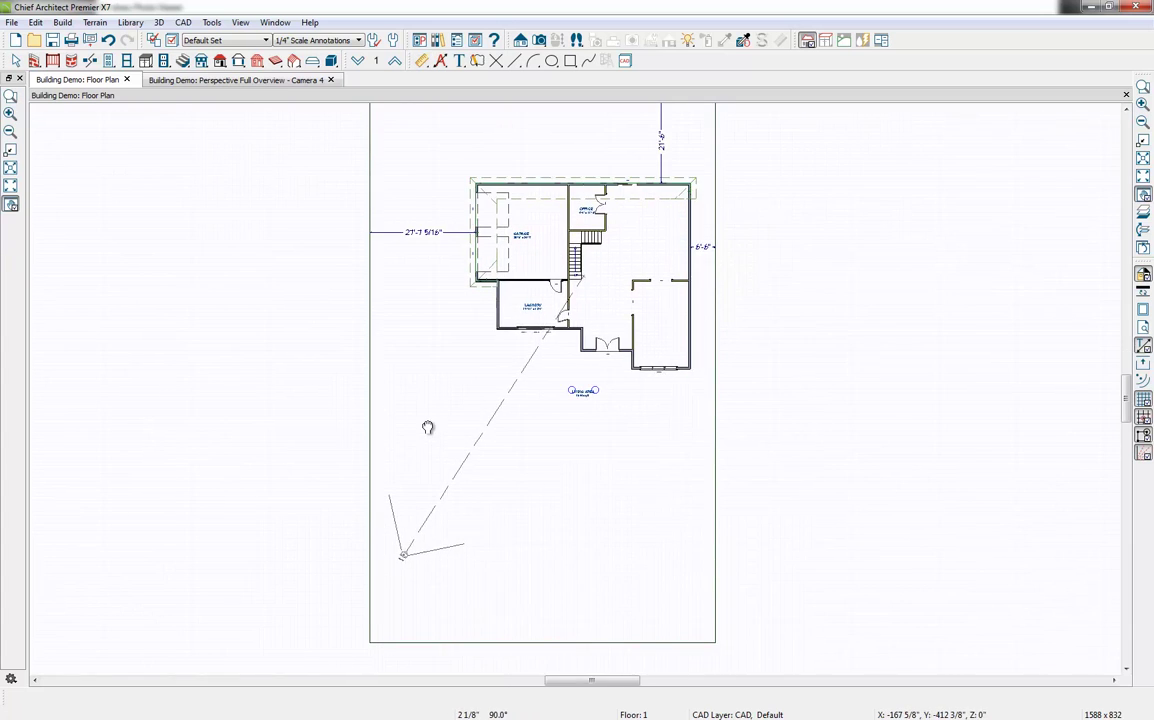
drag(684, 370, 677, 645)
- Set the distance from the house's front wall to the terrain perimeter's front edge to 62'
click(677, 643)
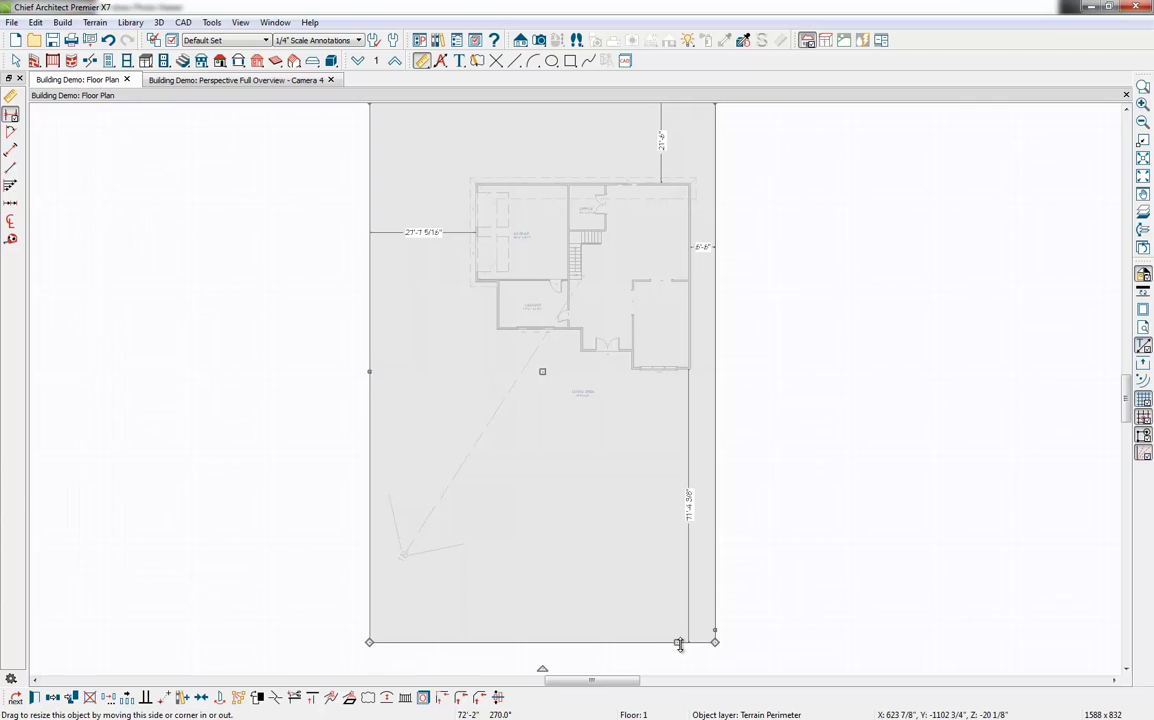
click(690, 520)
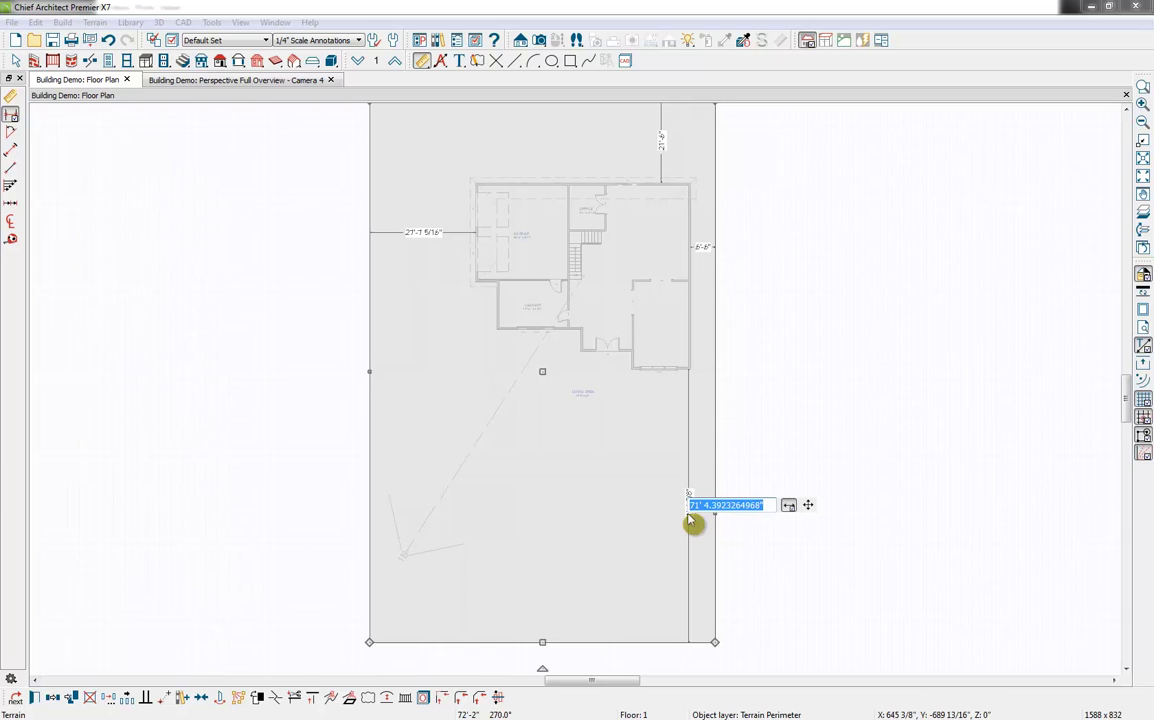
text(62)
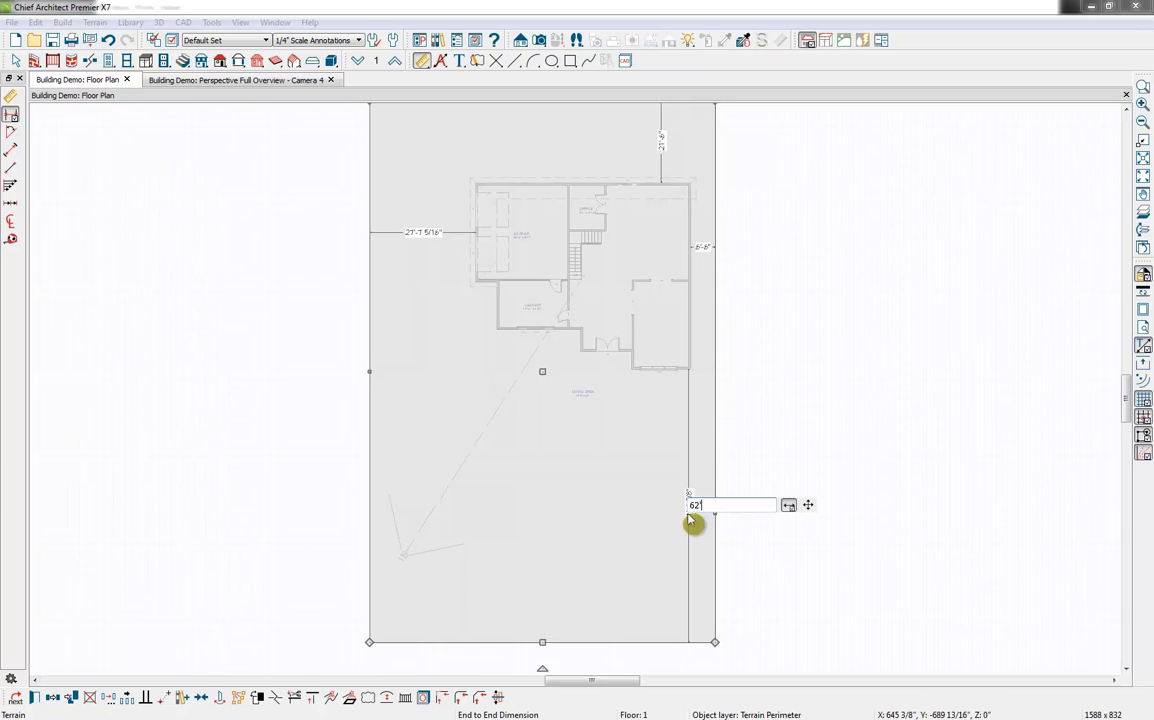
text(')
key(Return)
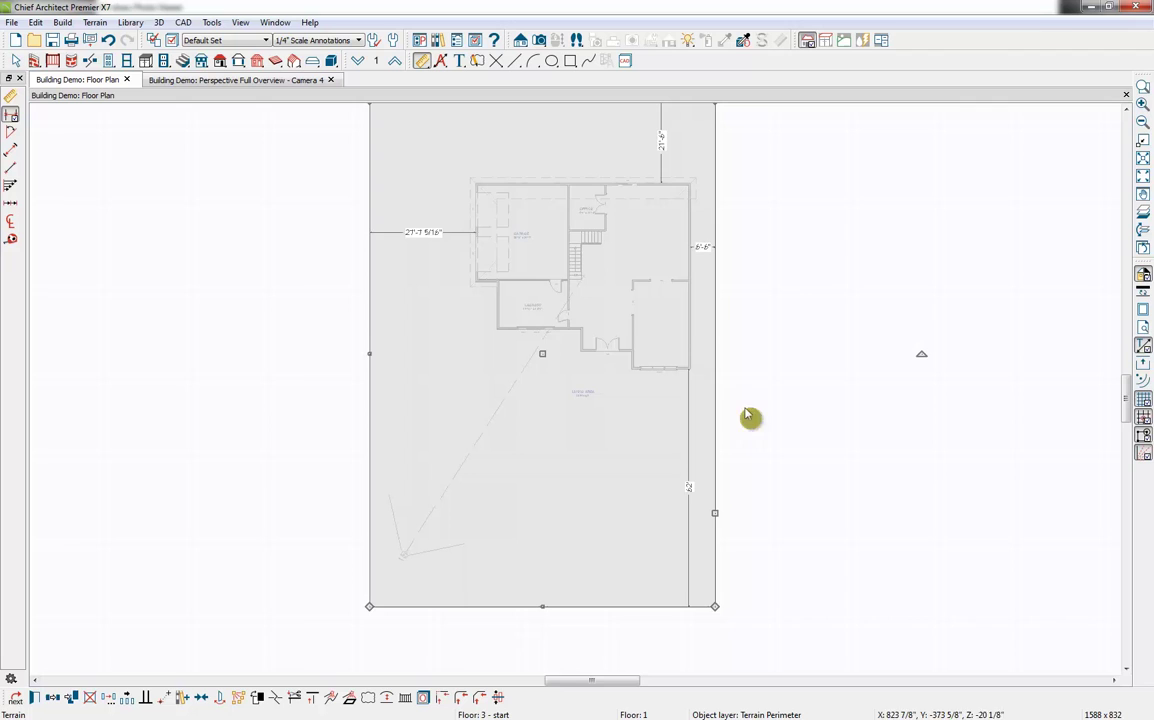
- Set the distance from the exterior wall opposite the garage to the terrain perimeter's side edge to 26'
click(715, 281)
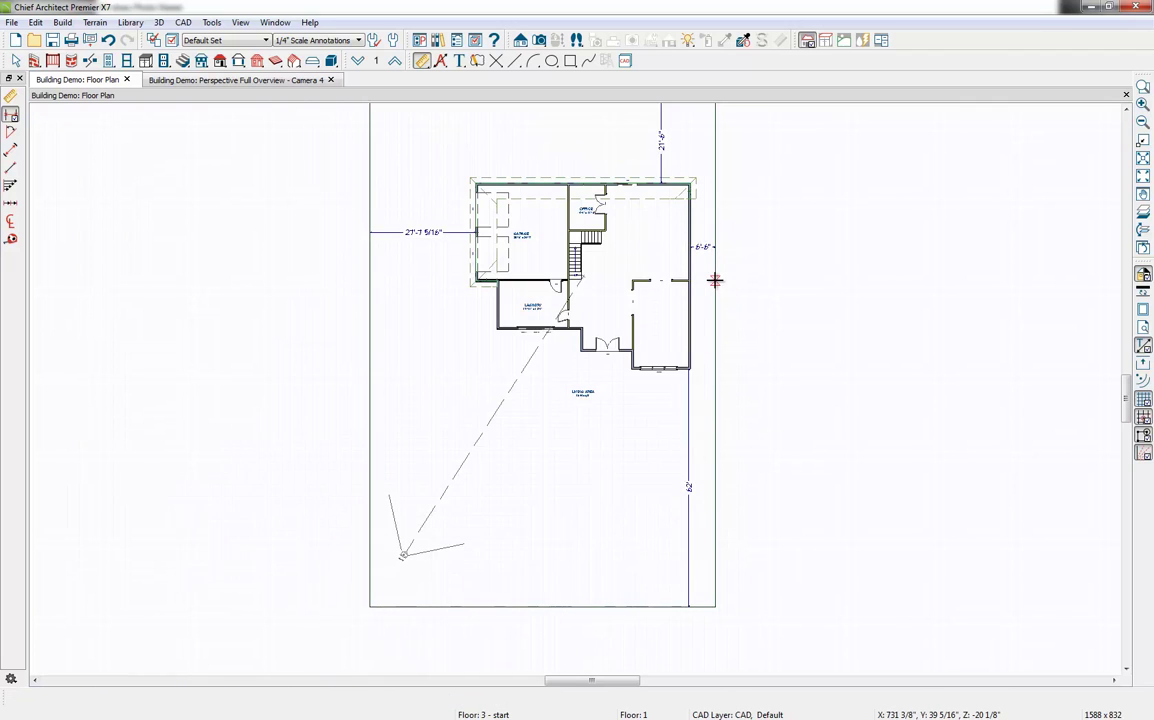
click(715, 281)
click(706, 252)
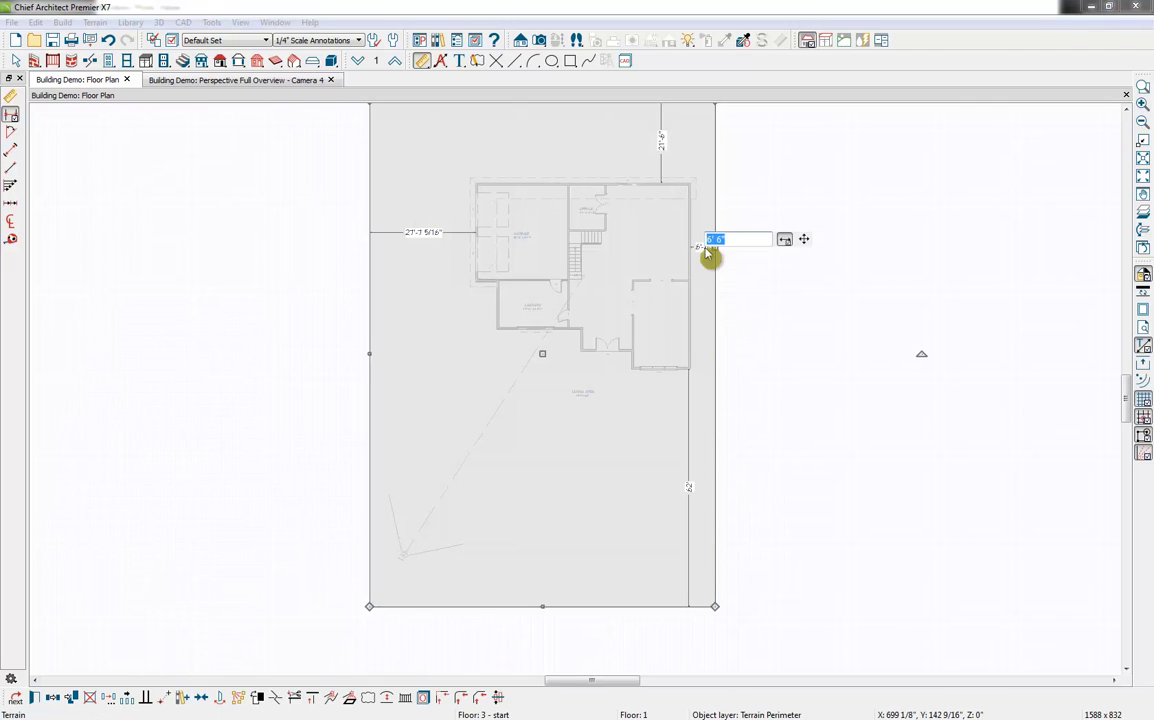
text(26)
key(Return)
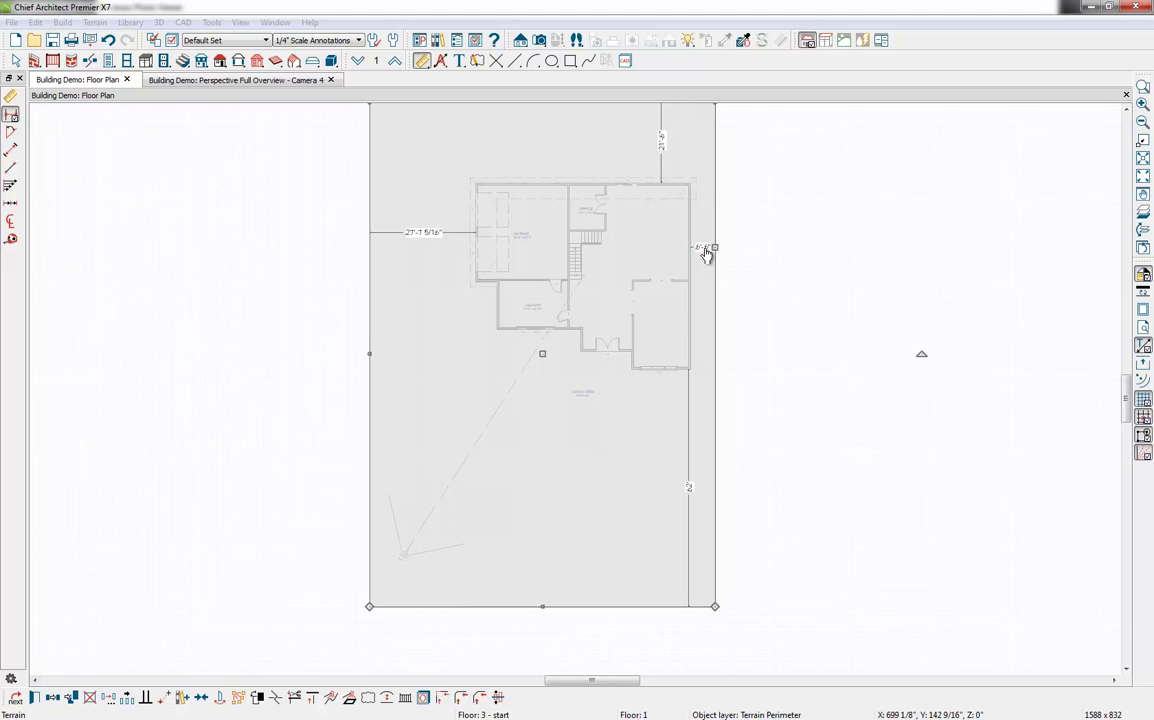
- Set the distance from the garage's outer wall to the terrain perimeter's side edge to 30'
click(374, 290)
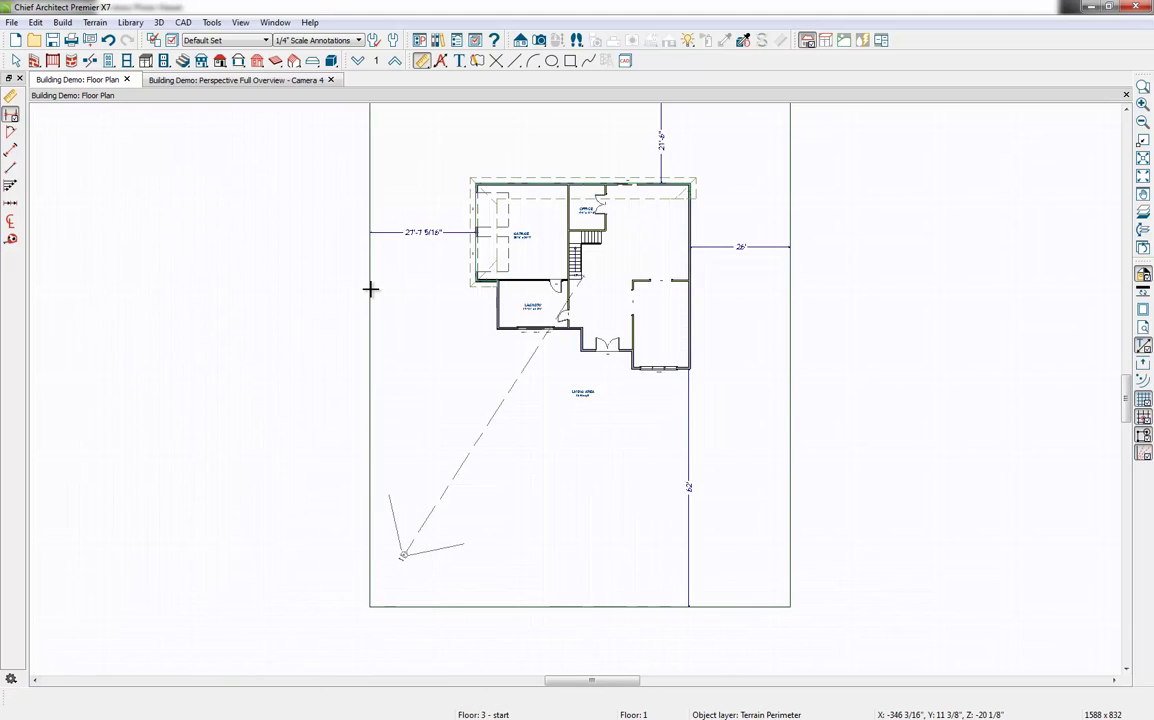
click(370, 262)
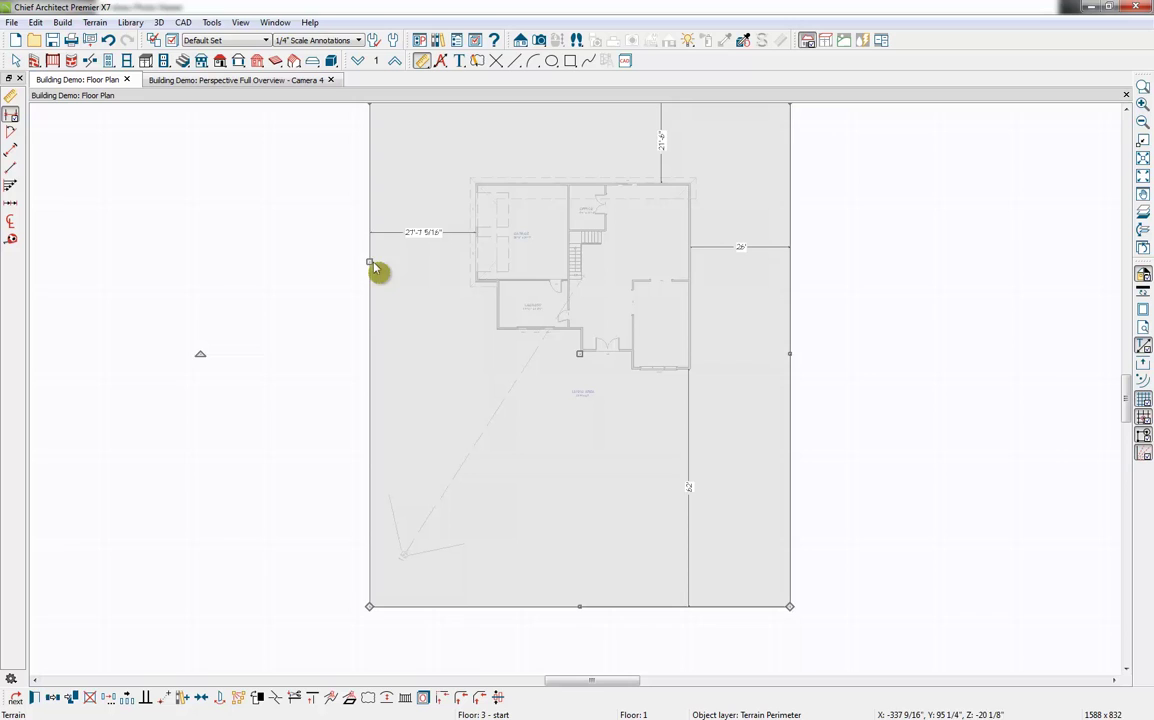
click(425, 235)
text(30)
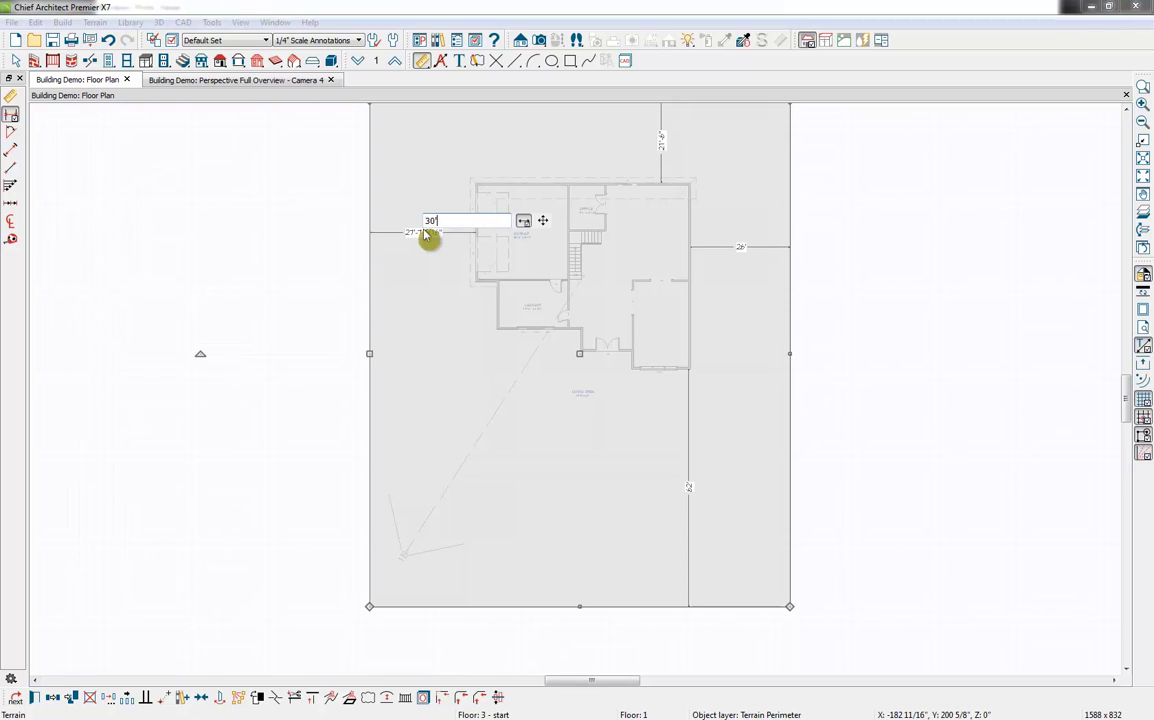
key(Return)
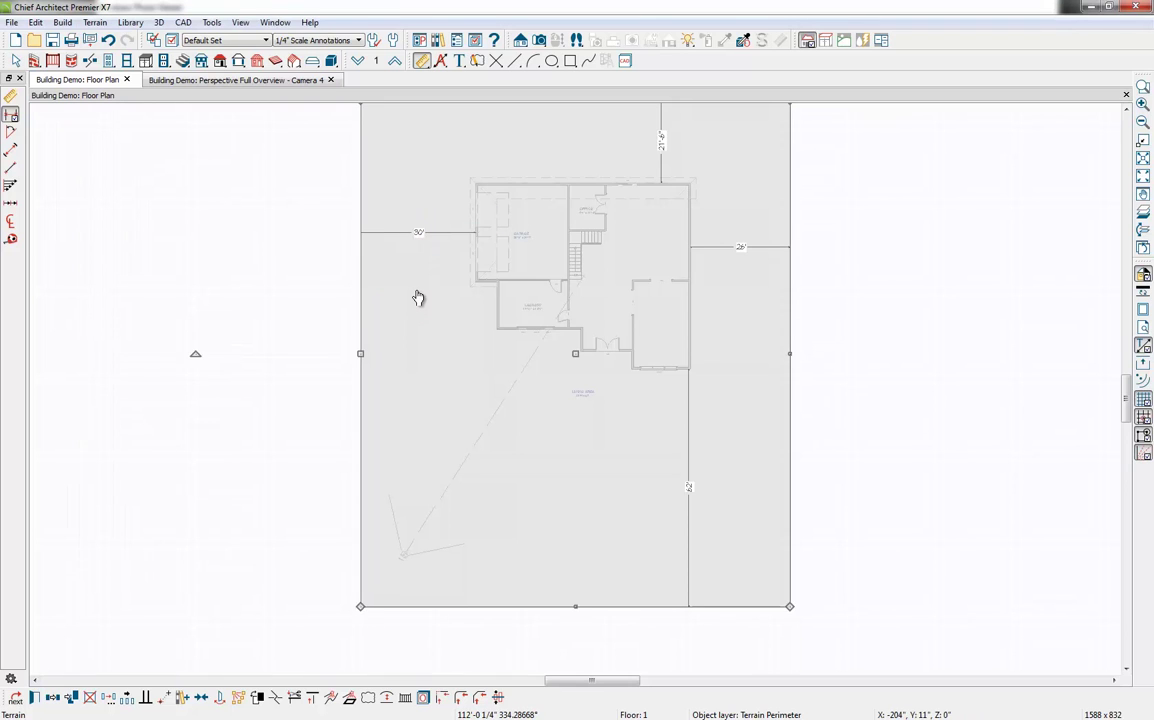
- Set the distance from the house's rear wall to the terrain perimeter's rear edge to 56'
middle_drag(418, 298, 416, 334)
click(513, 136)
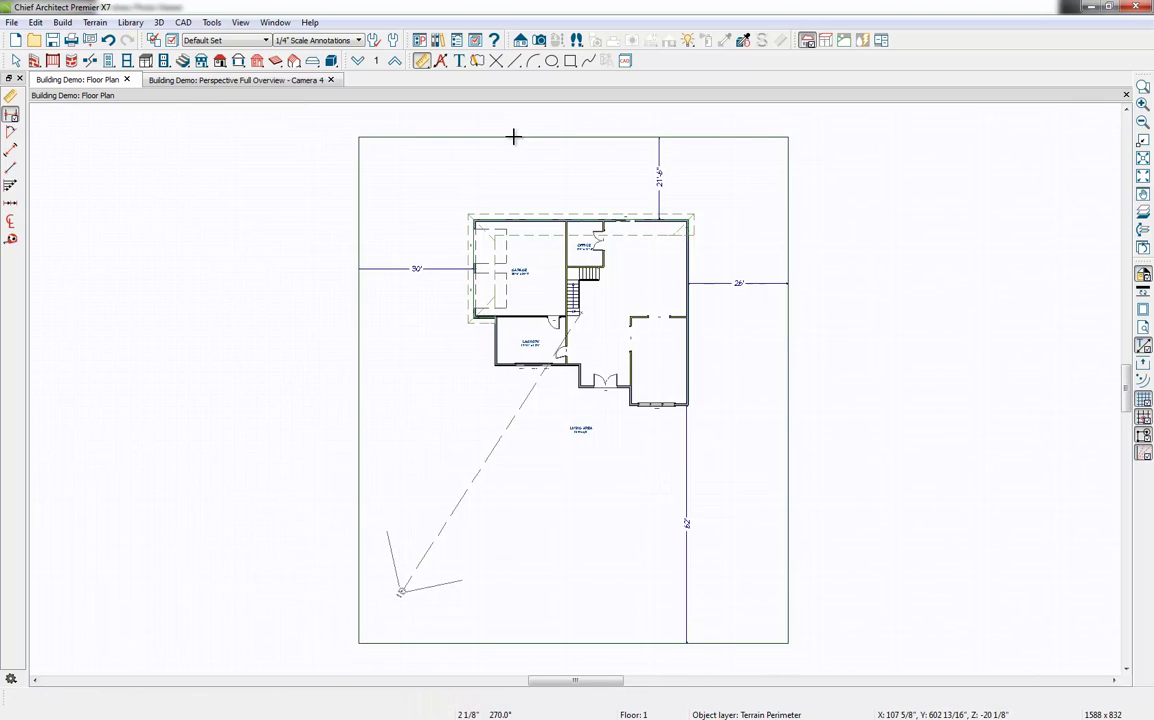
click(616, 147)
click(659, 177)
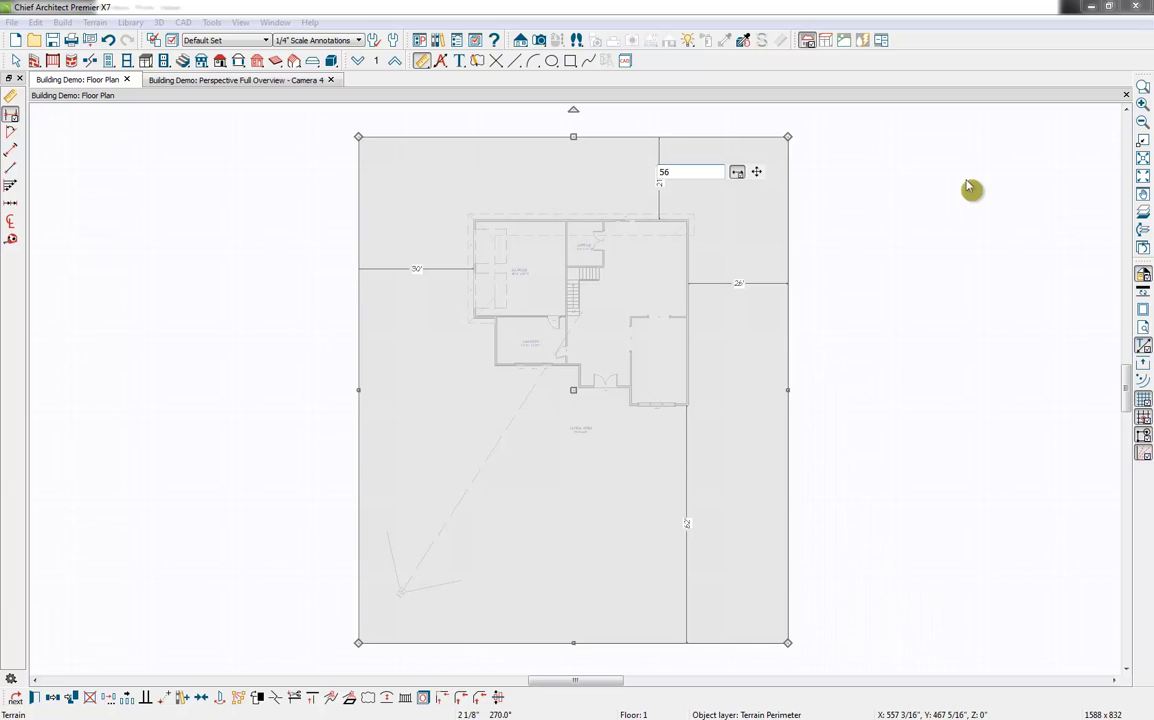
key(Return)
click(869, 303)
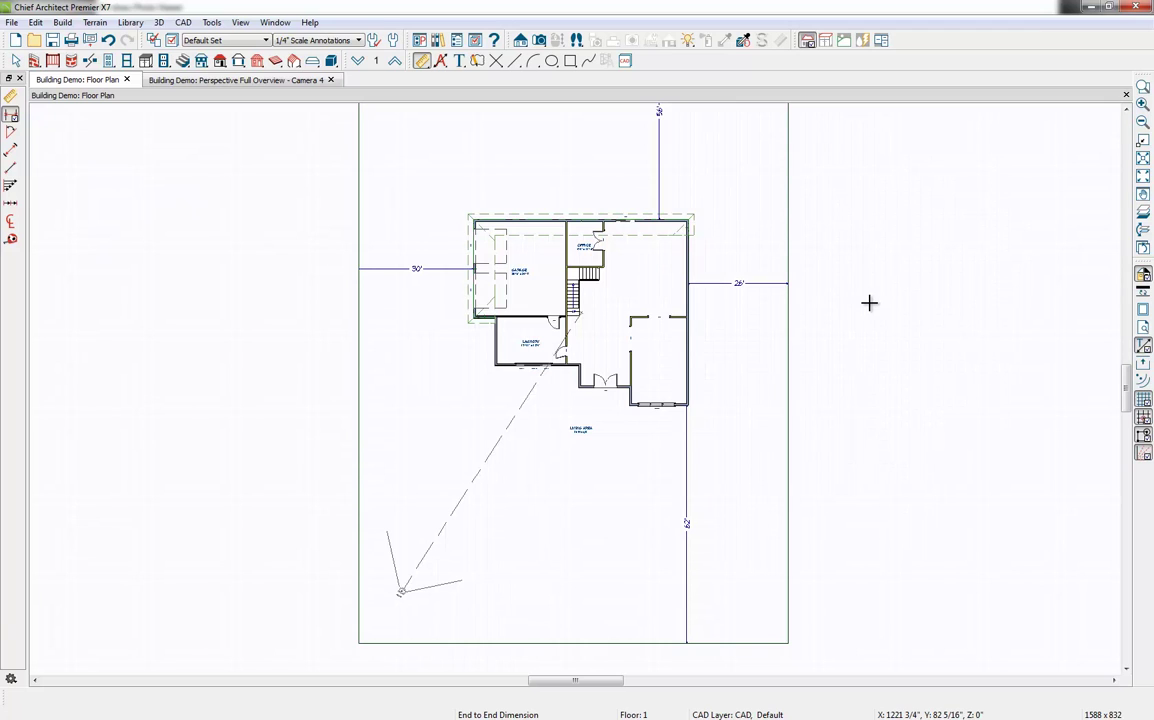
click(482, 643)
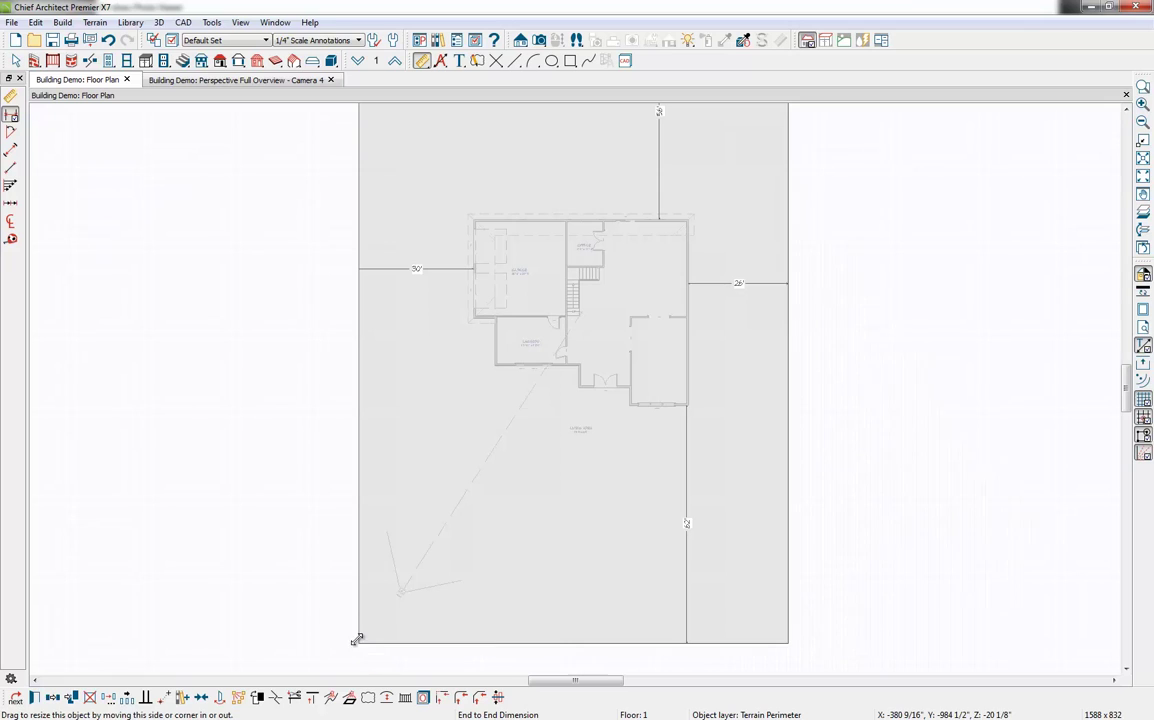
mouse_move(357, 639)
mouse_down()
mouse_move(358, 606)
mouse_move(357, 641)
mouse_up()
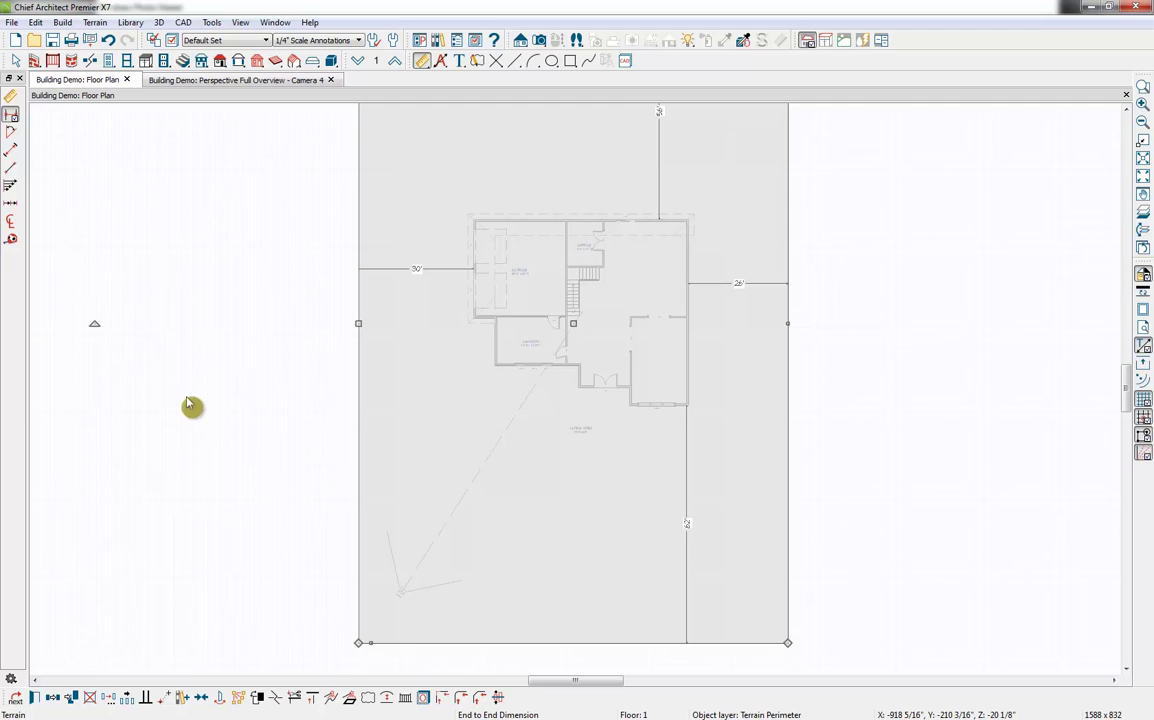
click(235, 375)
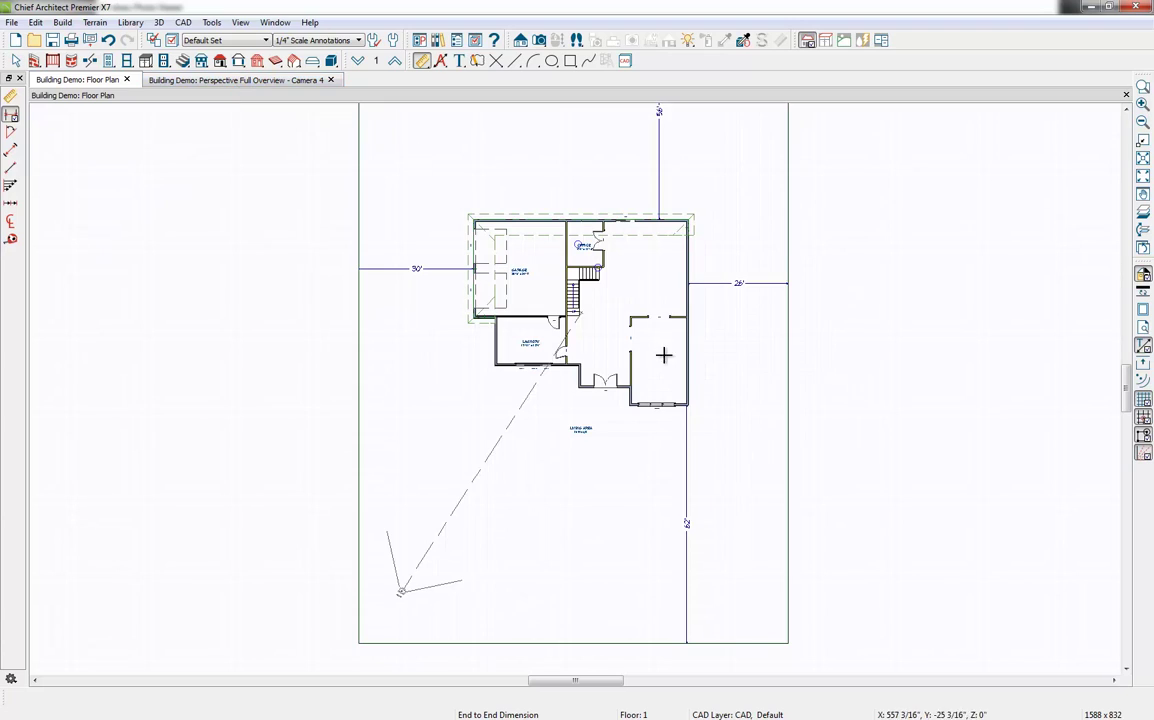
- Move the 62' setback dimension line sideways, clear of the area in front of the house
scroll(585, 489, up, 2)
scroll(585, 489, up, 3)
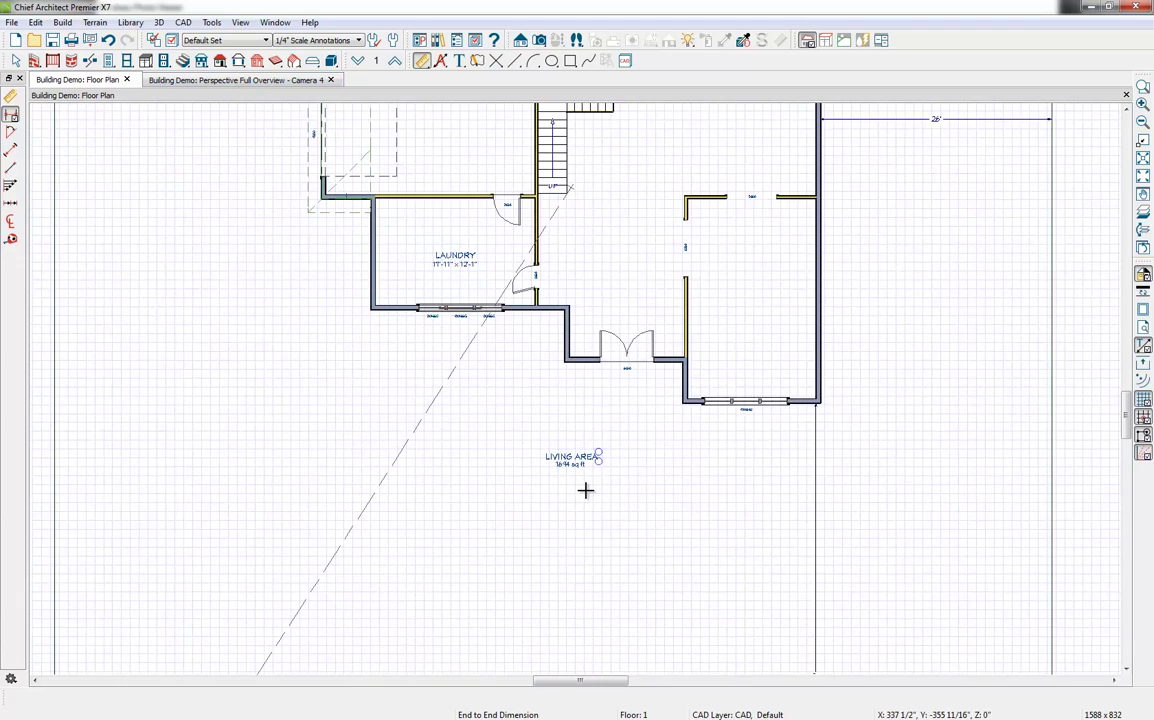
click(869, 449)
drag(869, 449, 1108, 442)
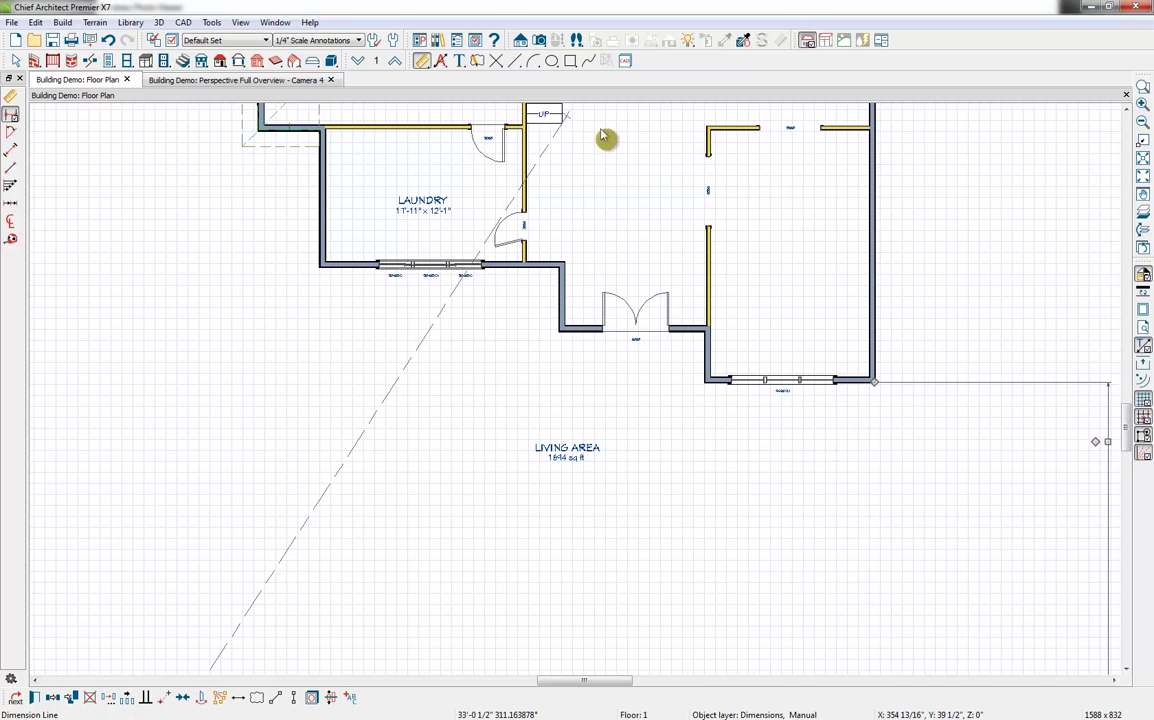
- Draw a straight-railing deck across the front entry, from the house's front corner to the entry wall's outer corner, and set its depth to 9'6"
click(53, 60)
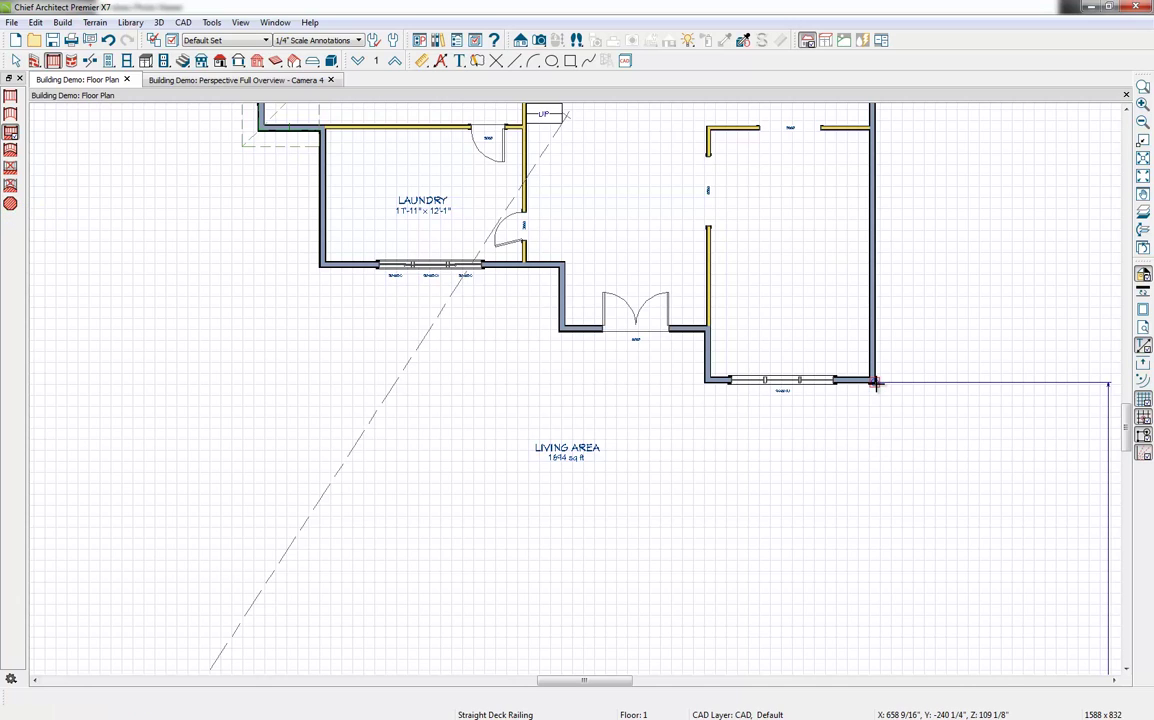
drag(874, 383, 561, 328)
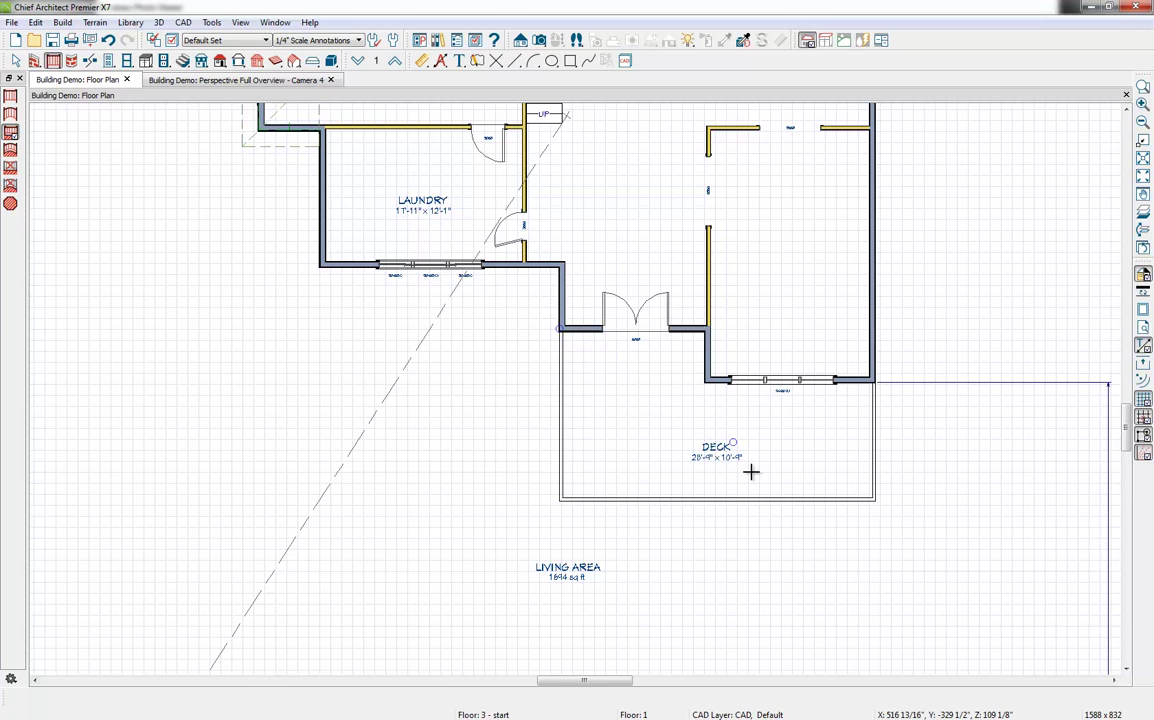
click(783, 499)
click(776, 455)
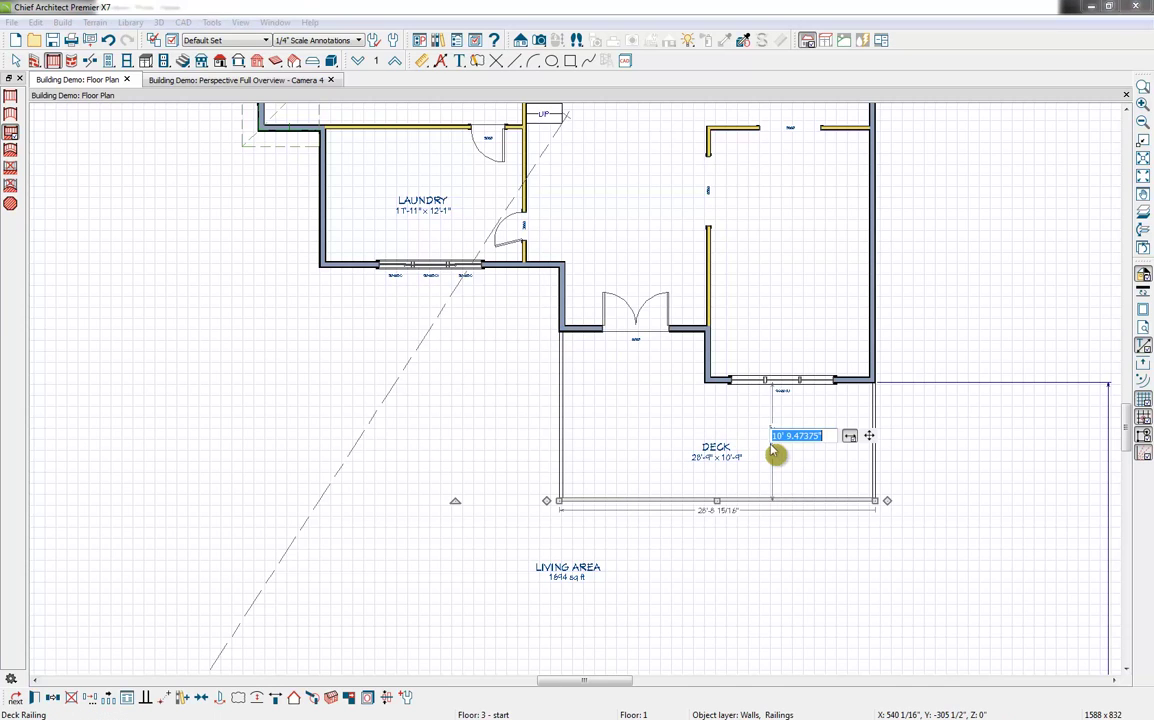
text(9'6)
key(Return)
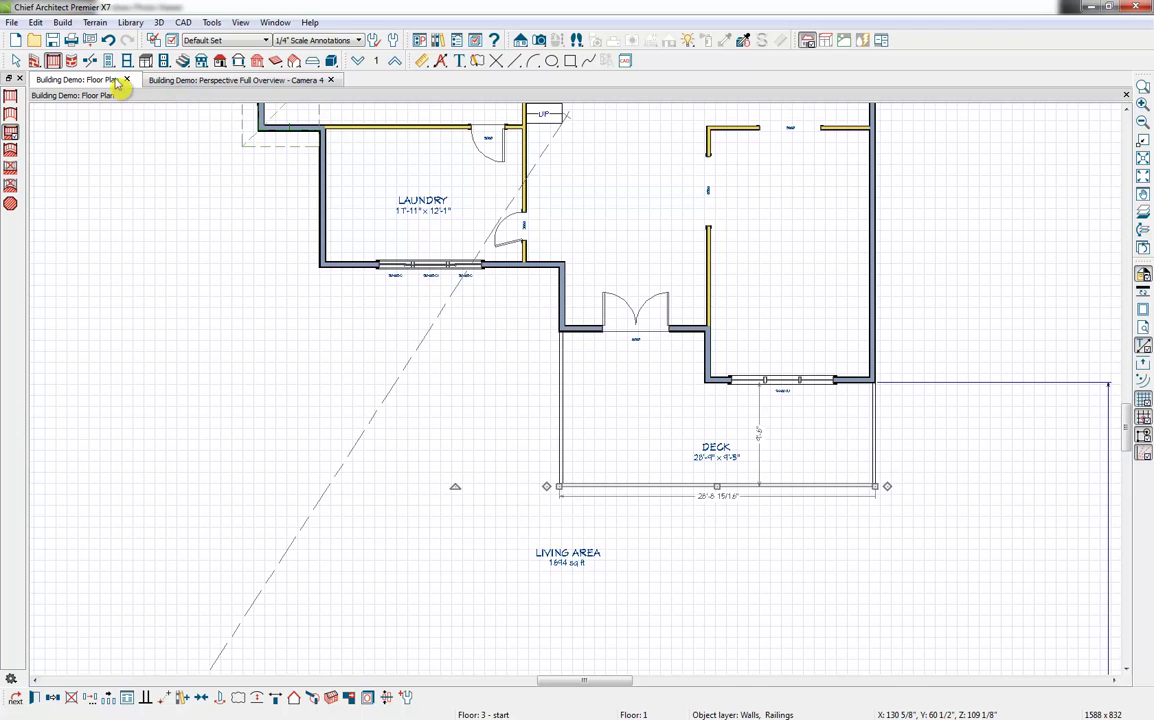
- Show the floor plan and the perspective overview side by side, and orbit the 3D view to the front deck
drag(65, 81, 57, 112)
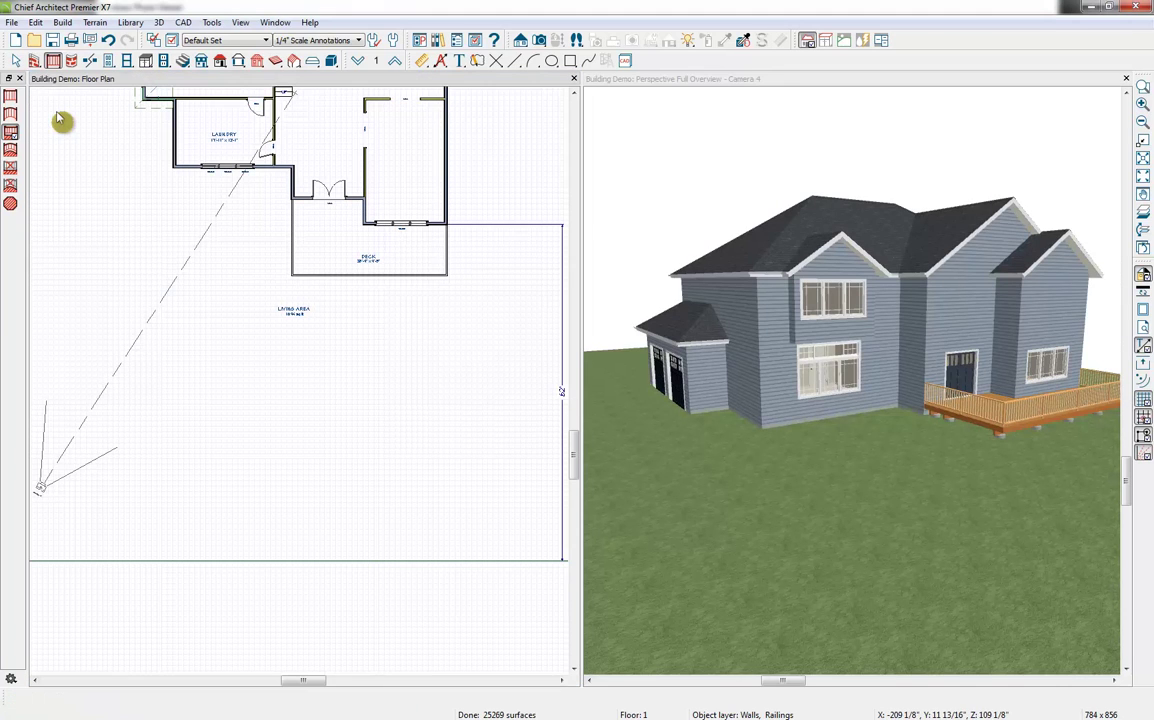
drag(900, 386, 777, 386)
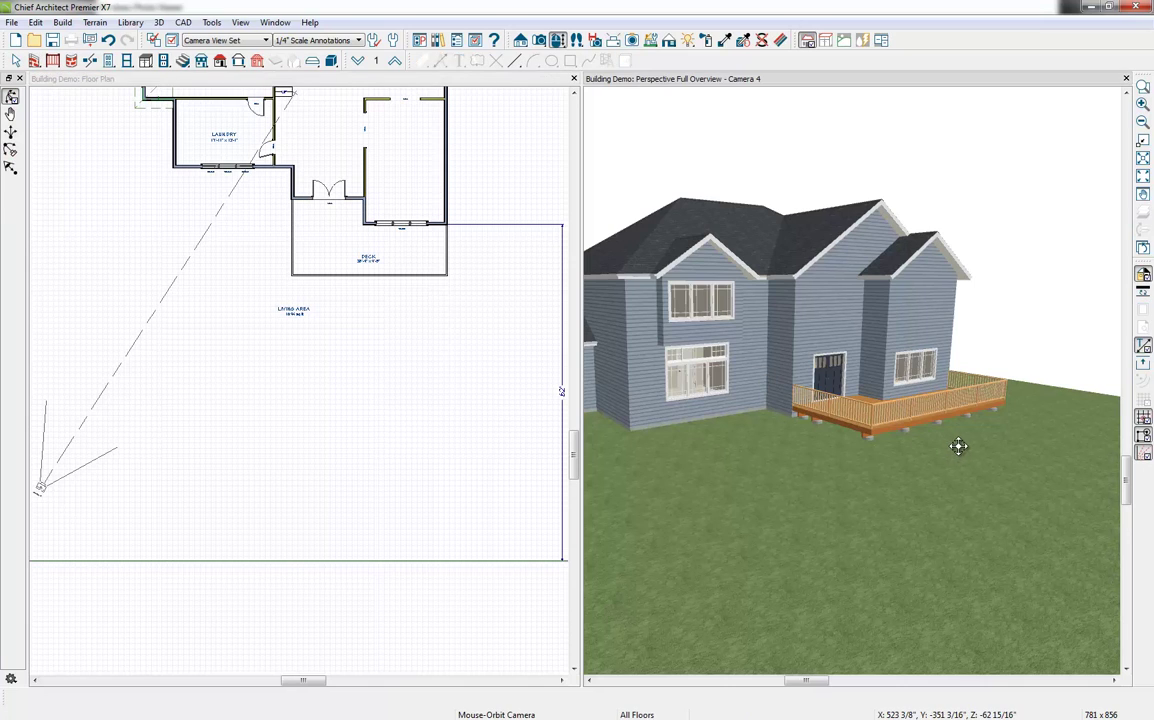
drag(790, 360, 872, 426)
- In the deck's room specification, enable a roof and a ceiling over the room
click(872, 428)
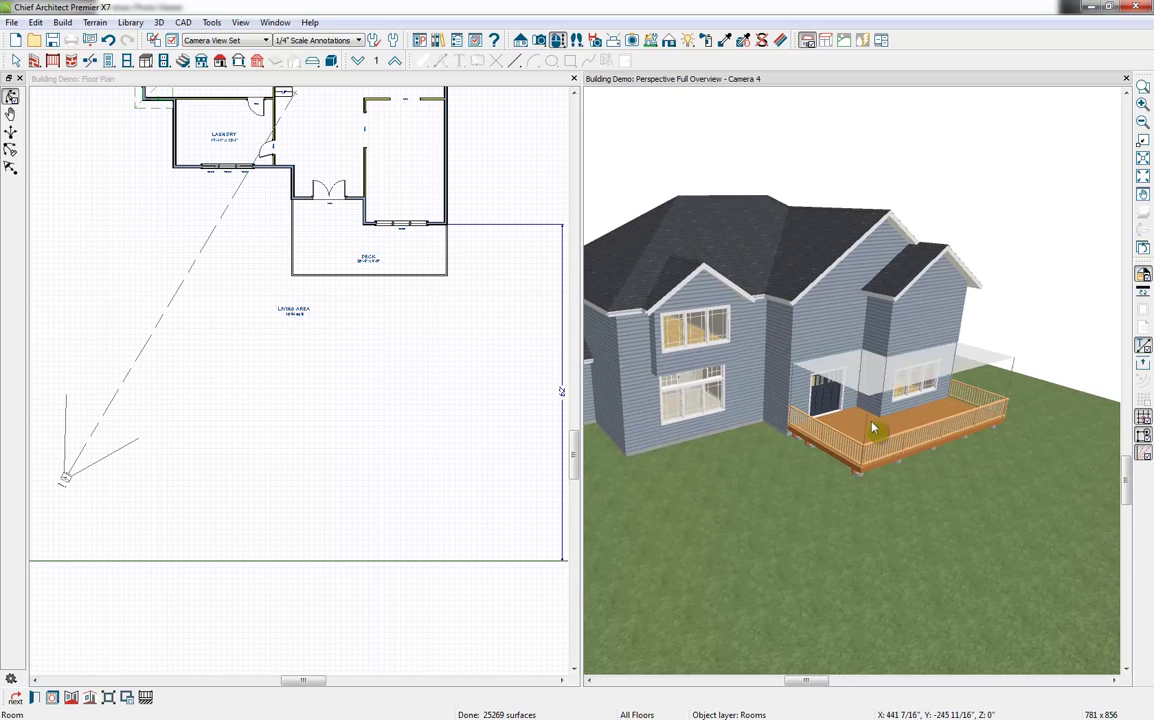
click(34, 698)
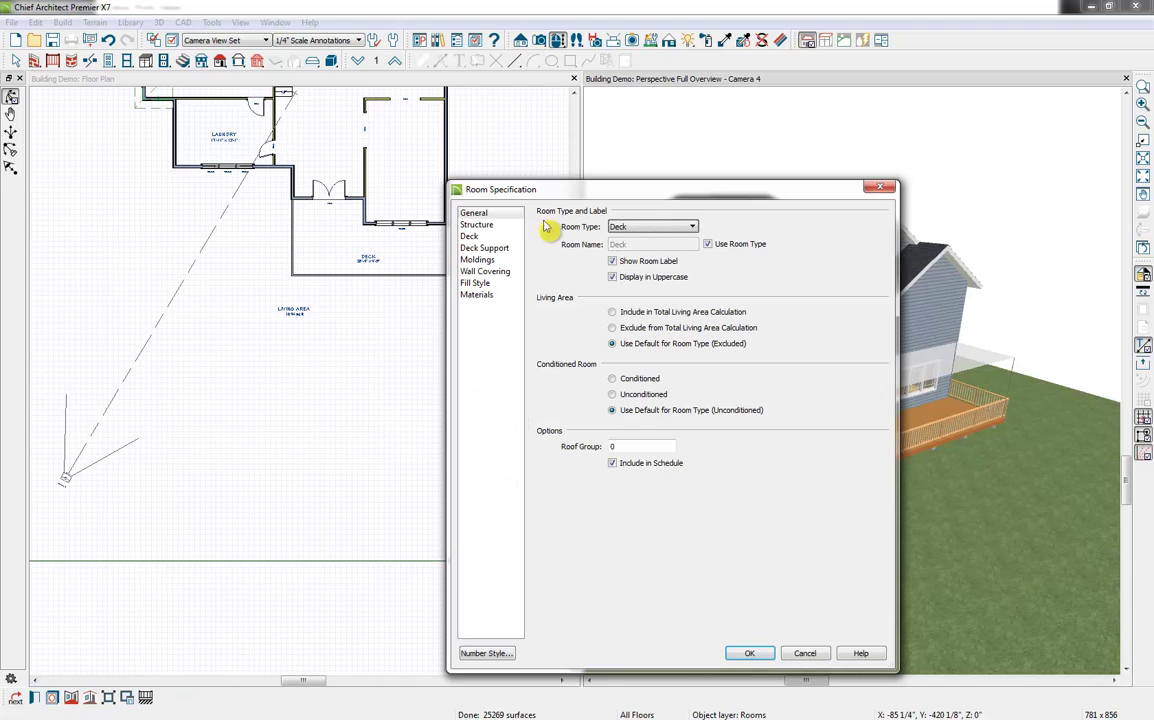
click(508, 226)
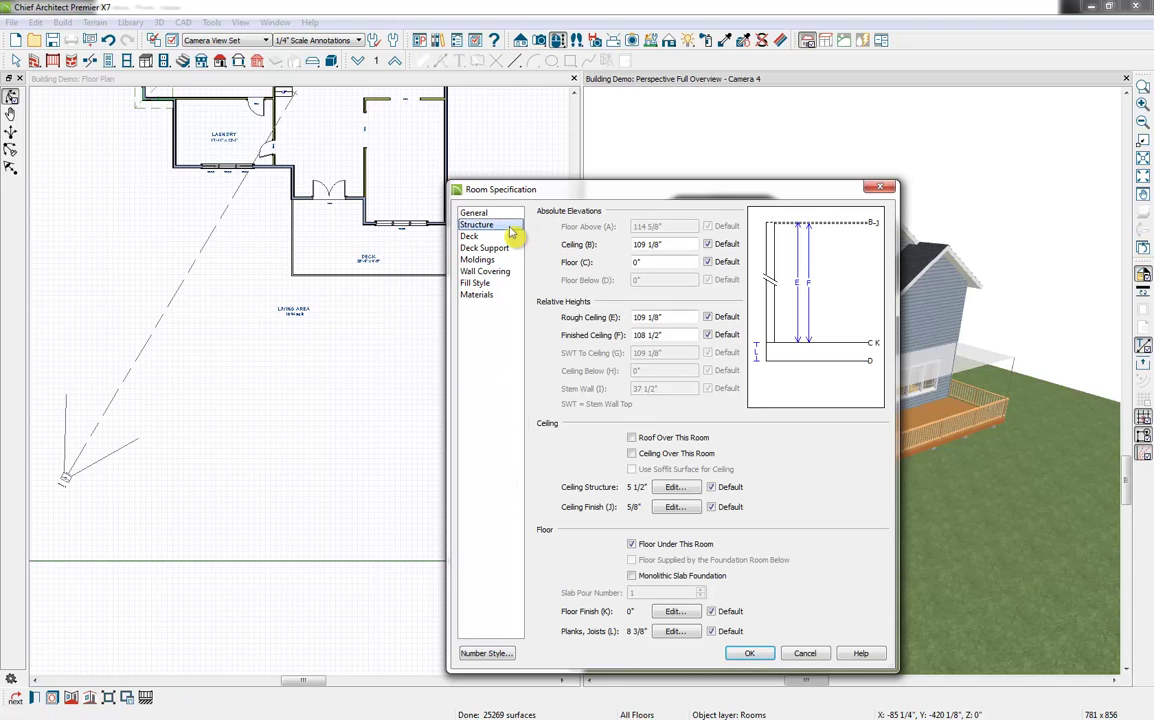
click(668, 439)
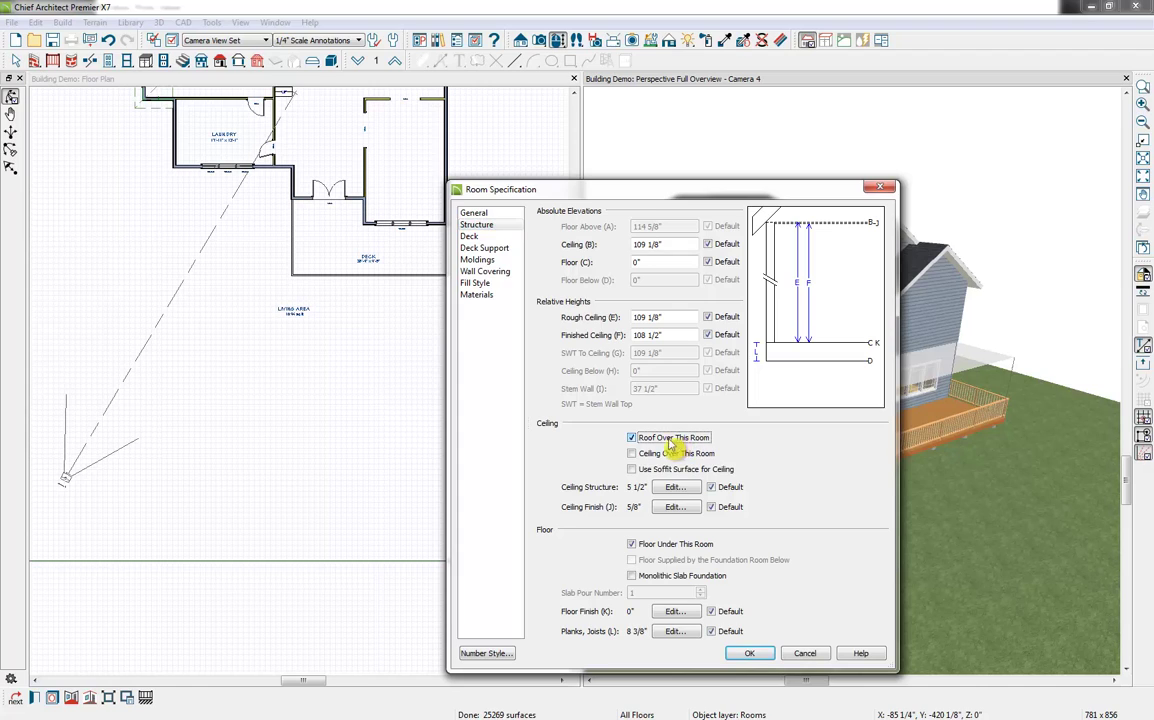
click(700, 455)
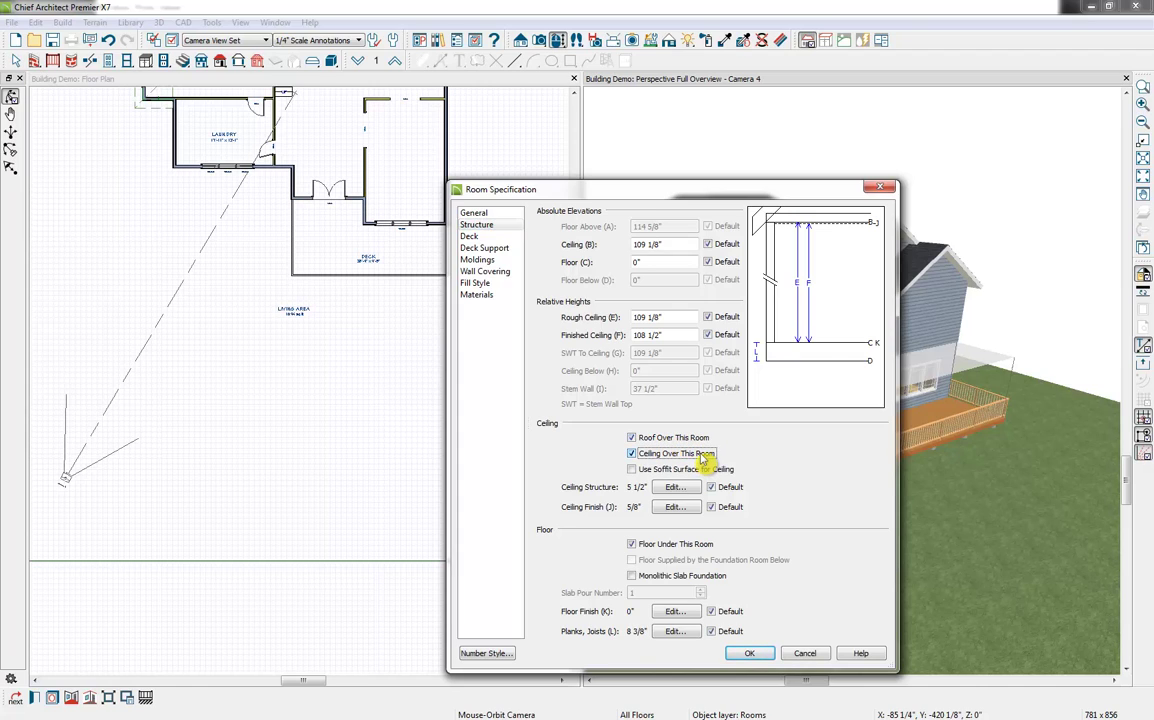
- Review the deck's planking, joist and support settings and the available beam types, leaving the beam defaults as they are, and apply the room specification
click(472, 237)
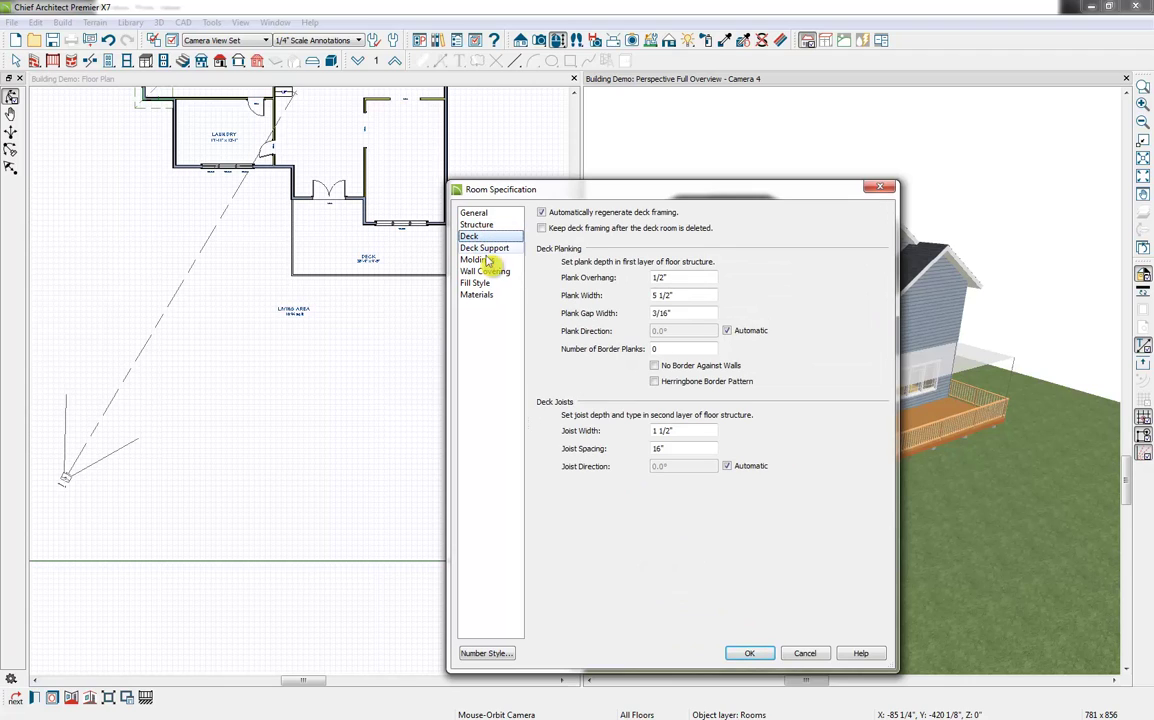
click(693, 280)
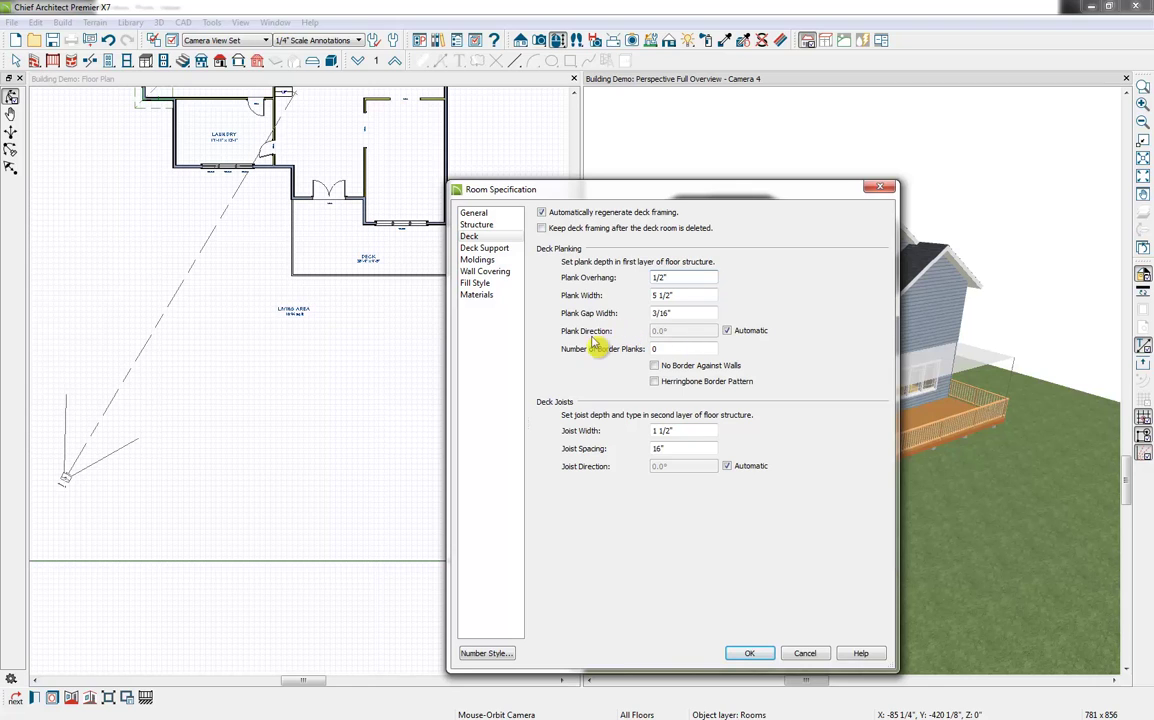
drag(745, 189, 569, 174)
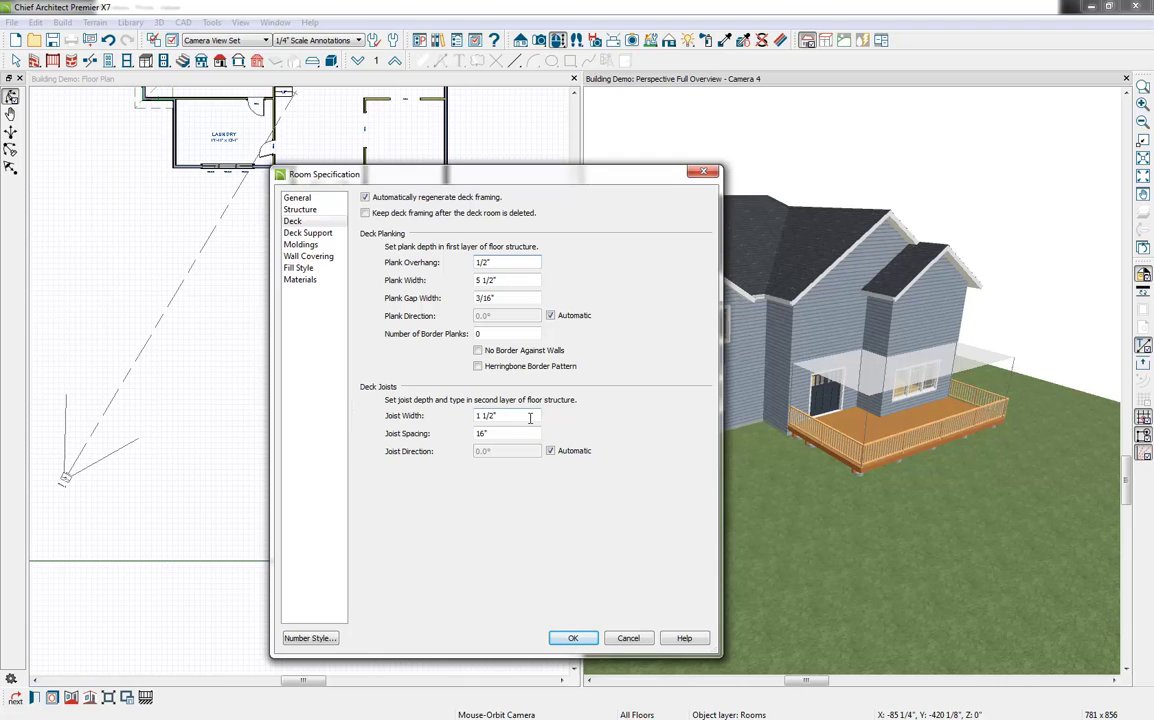
click(295, 233)
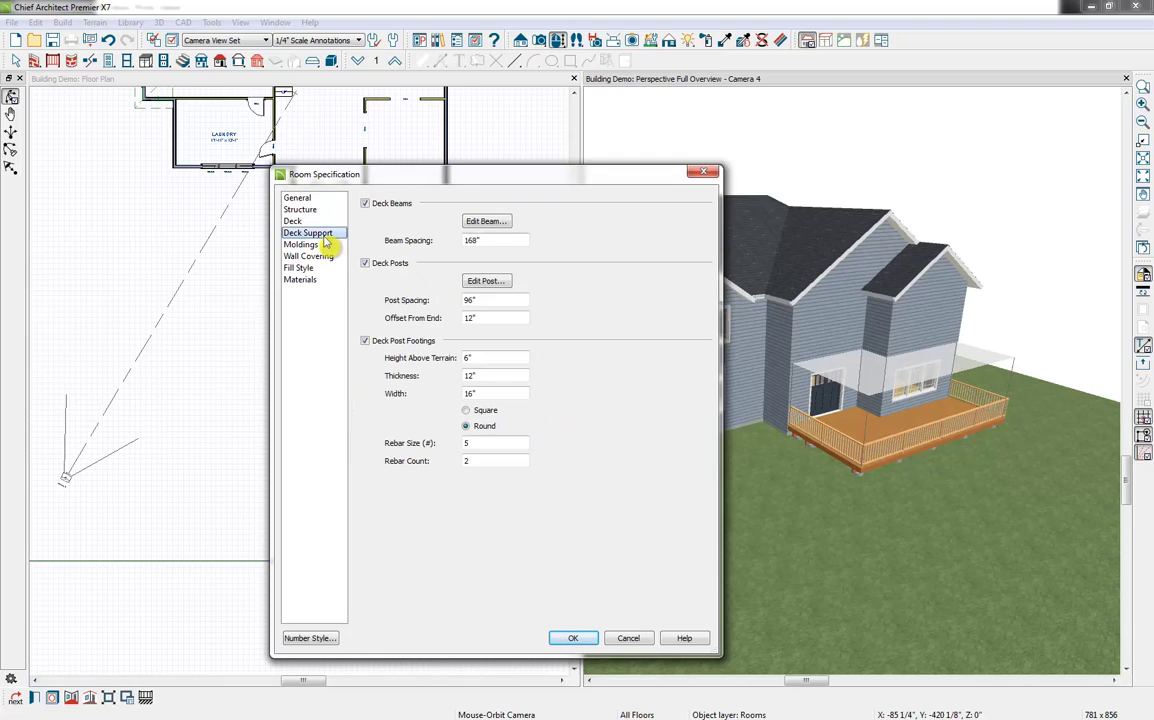
click(484, 221)
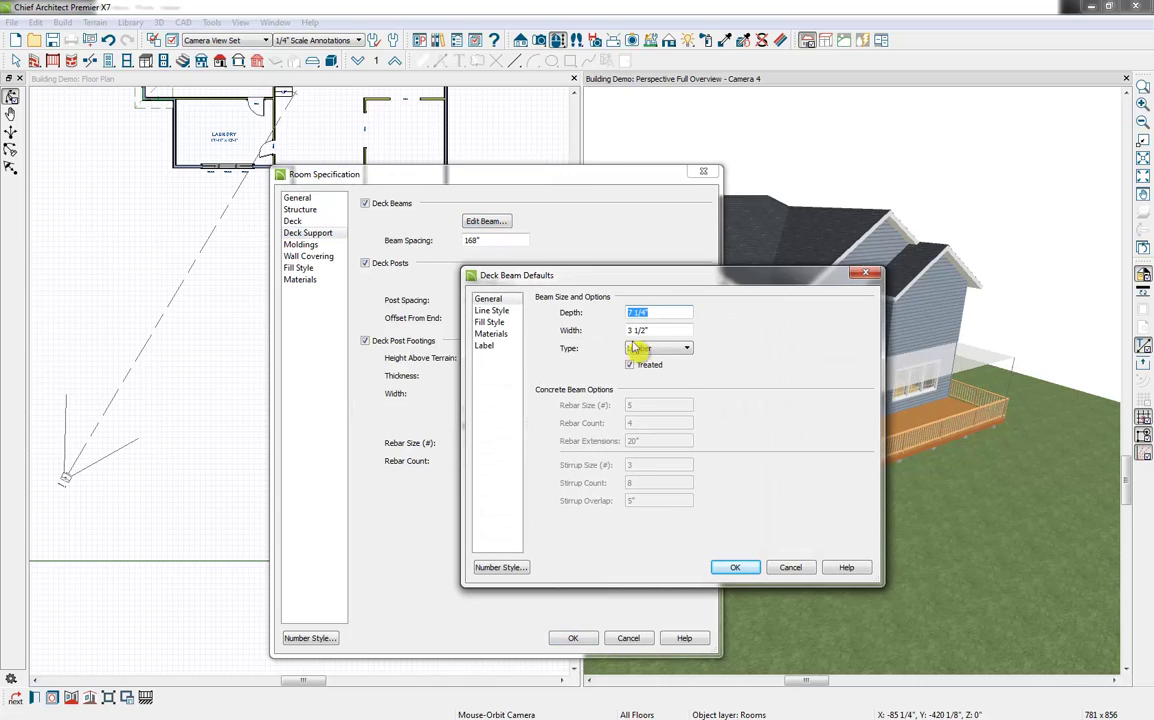
click(685, 352)
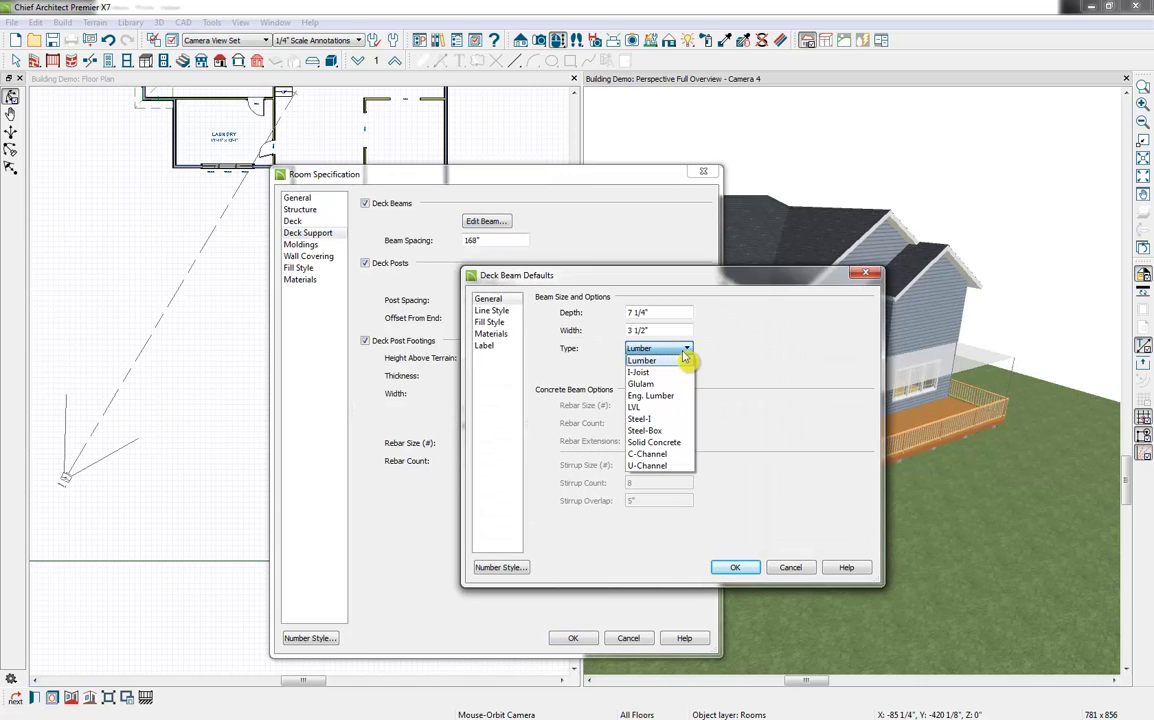
click(685, 358)
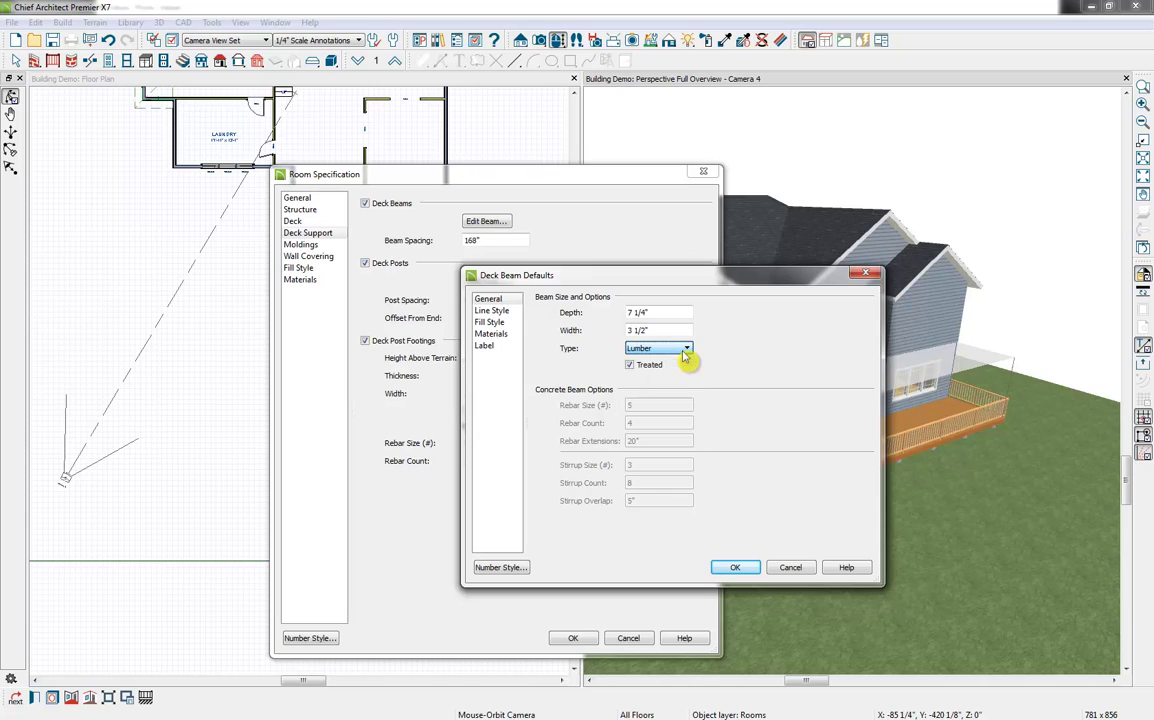
click(805, 571)
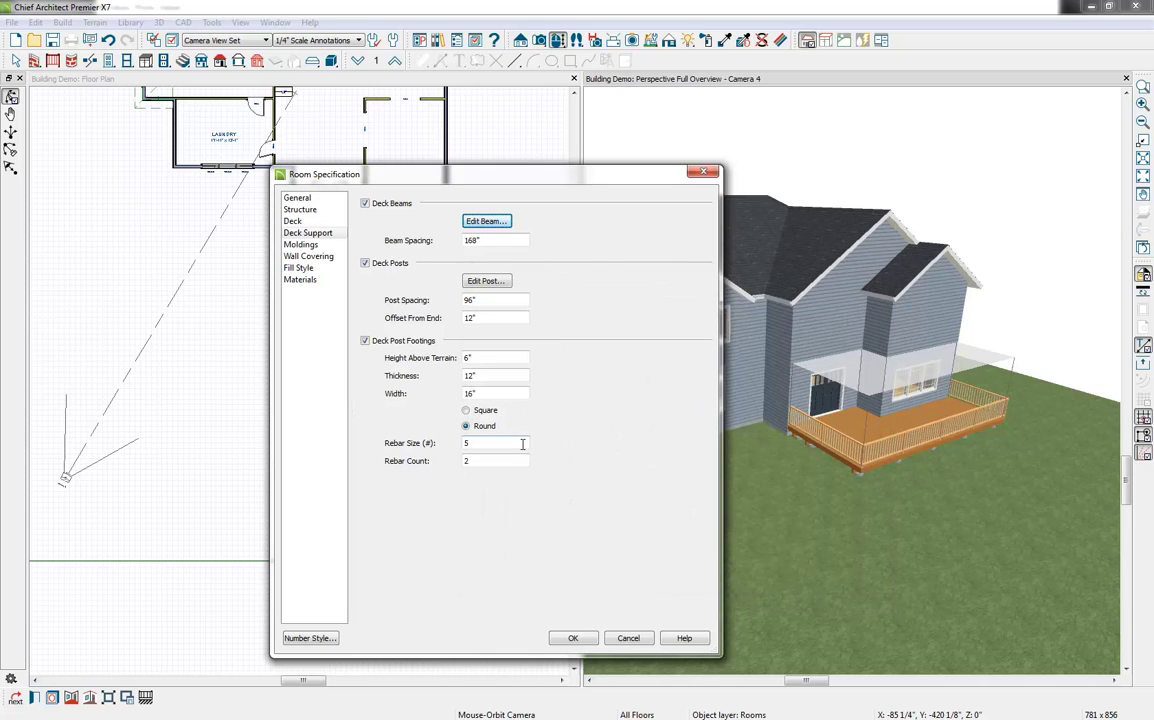
click(568, 640)
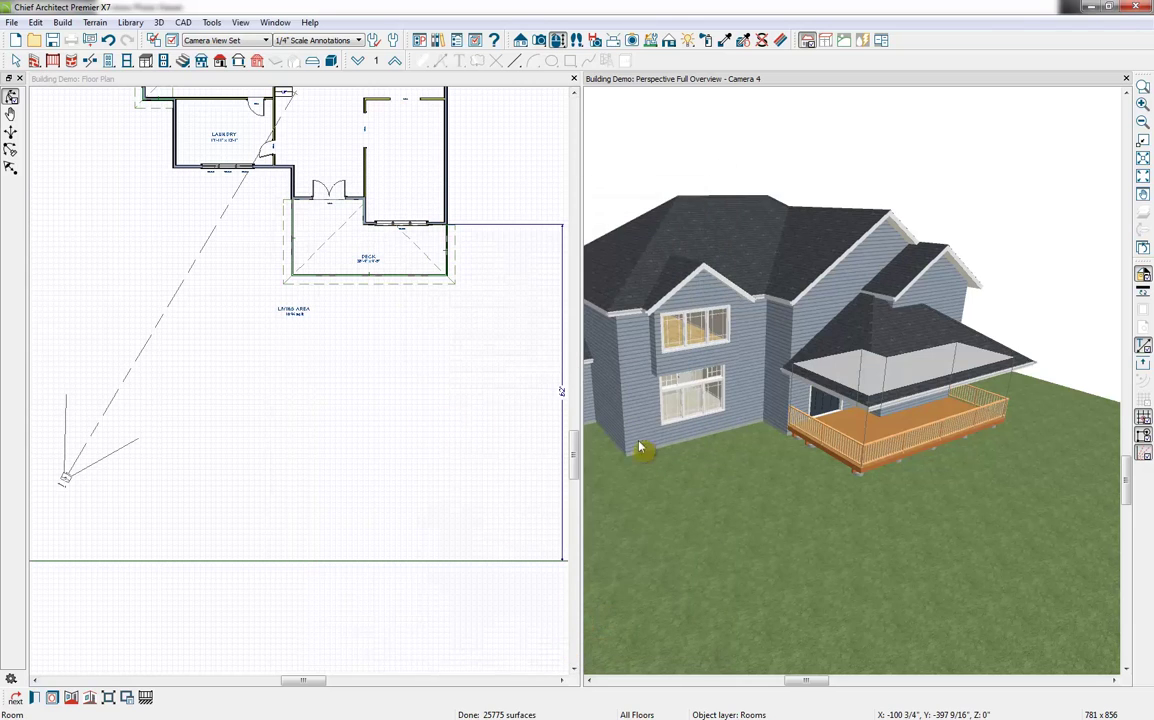
- Select the three deck railings in the floor plan and set their roof pitch to 5 in 12
click(446, 260)
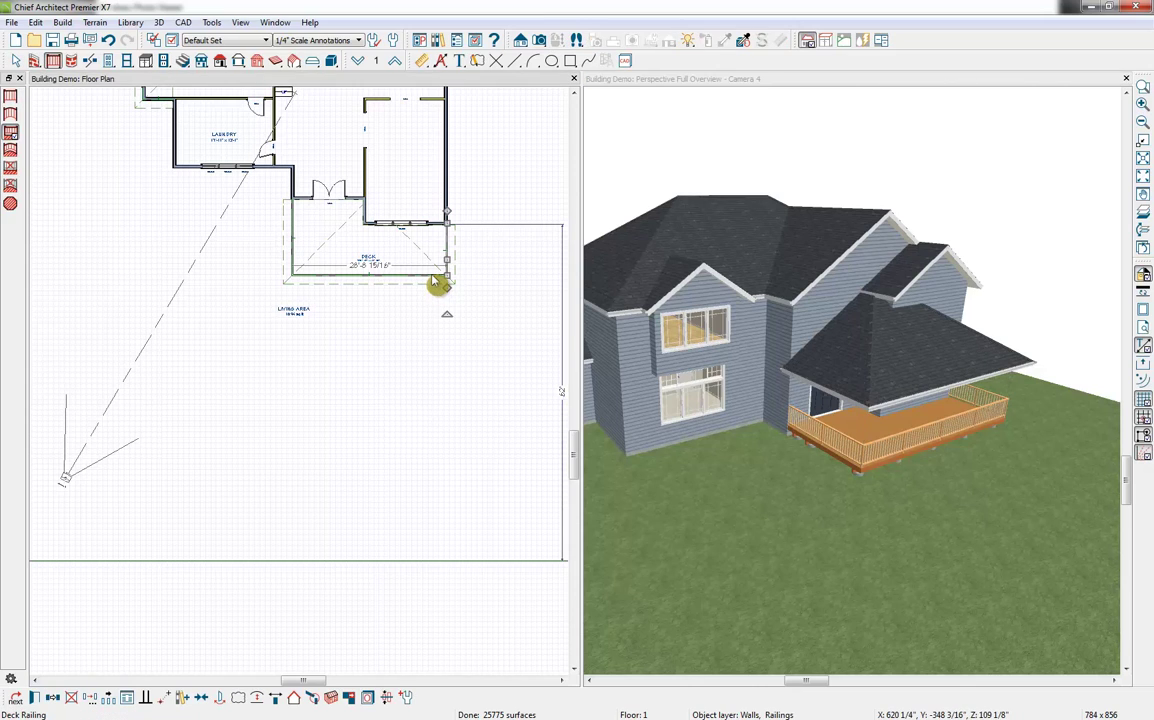
click(437, 283)
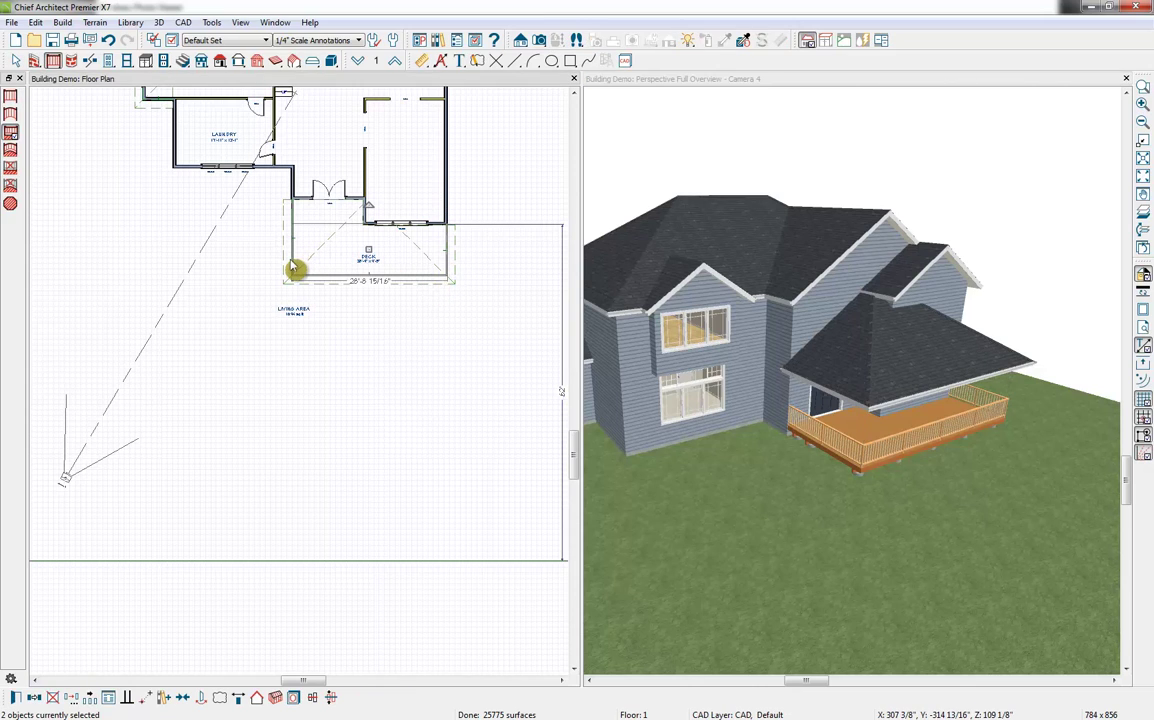
drag(296, 268, 297, 257)
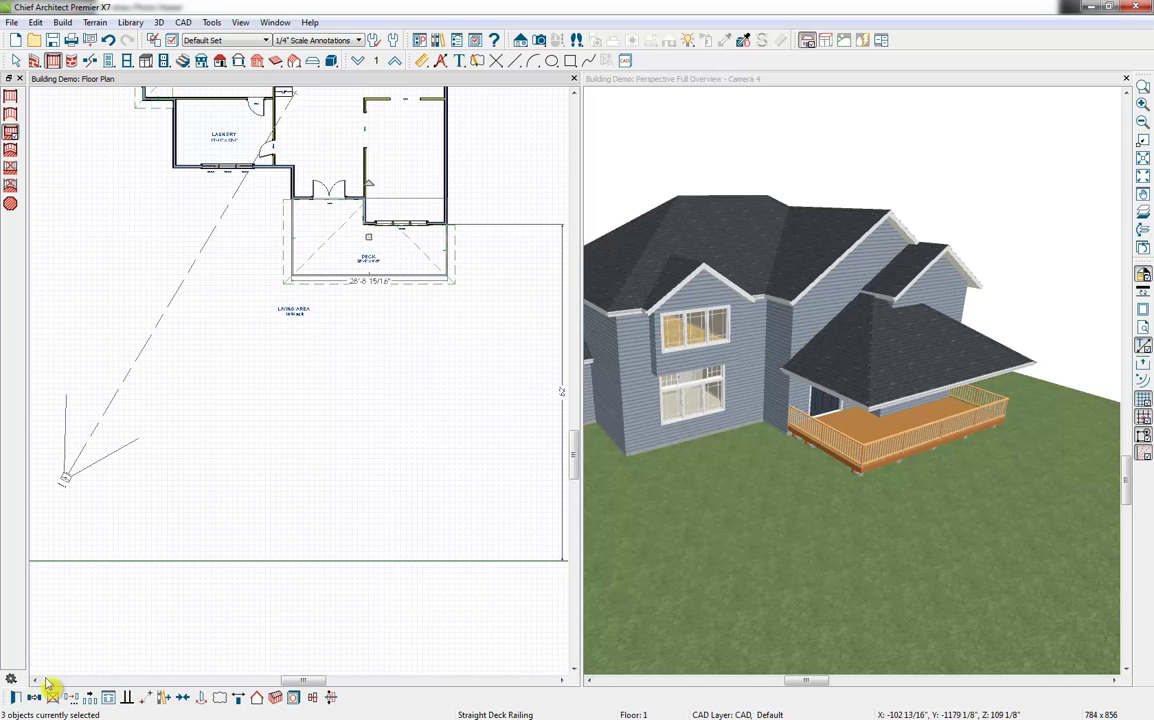
click(15, 698)
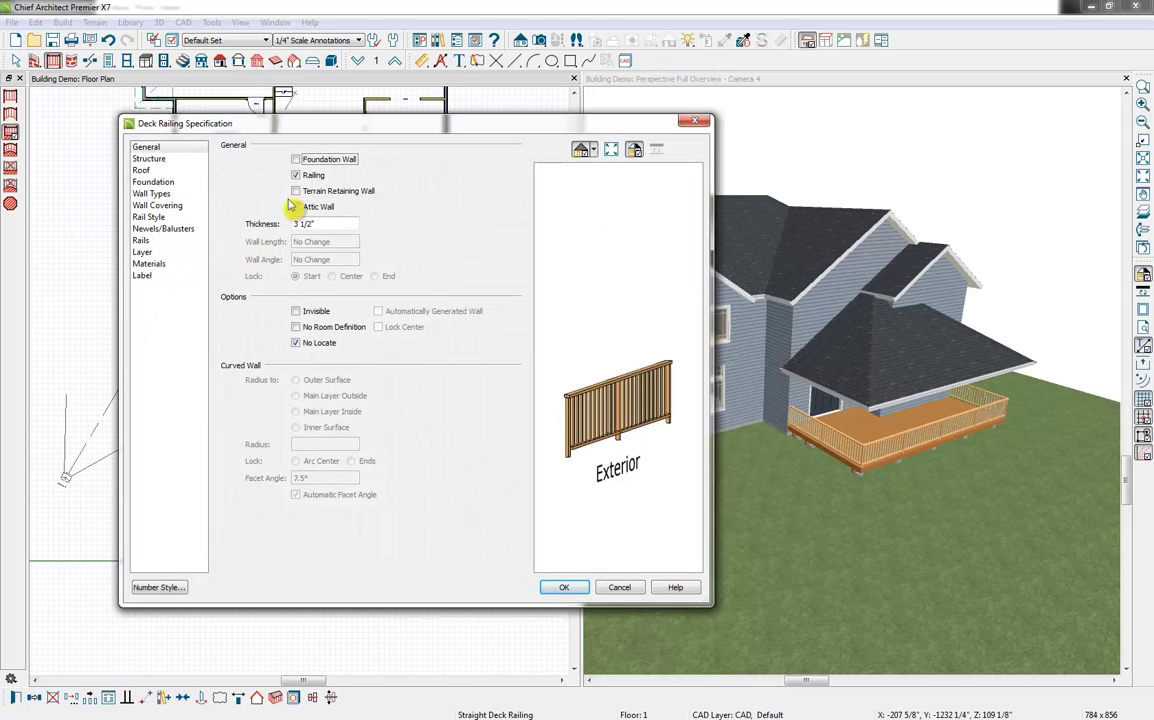
click(178, 171)
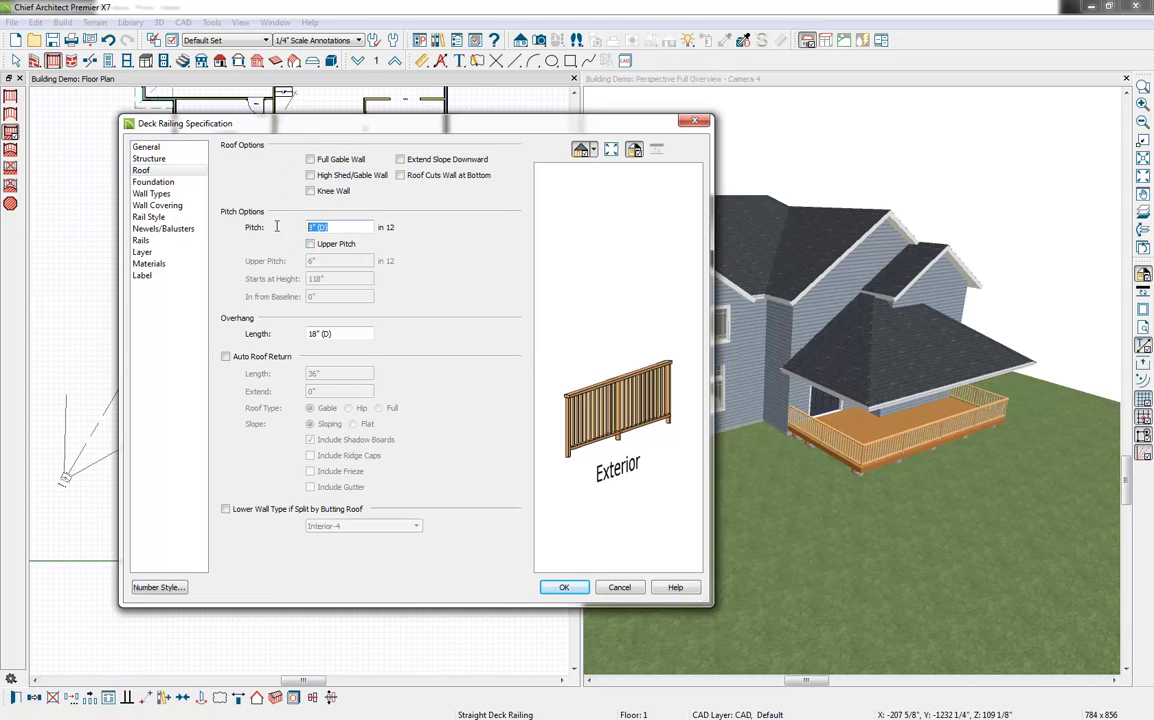
key(Tab)
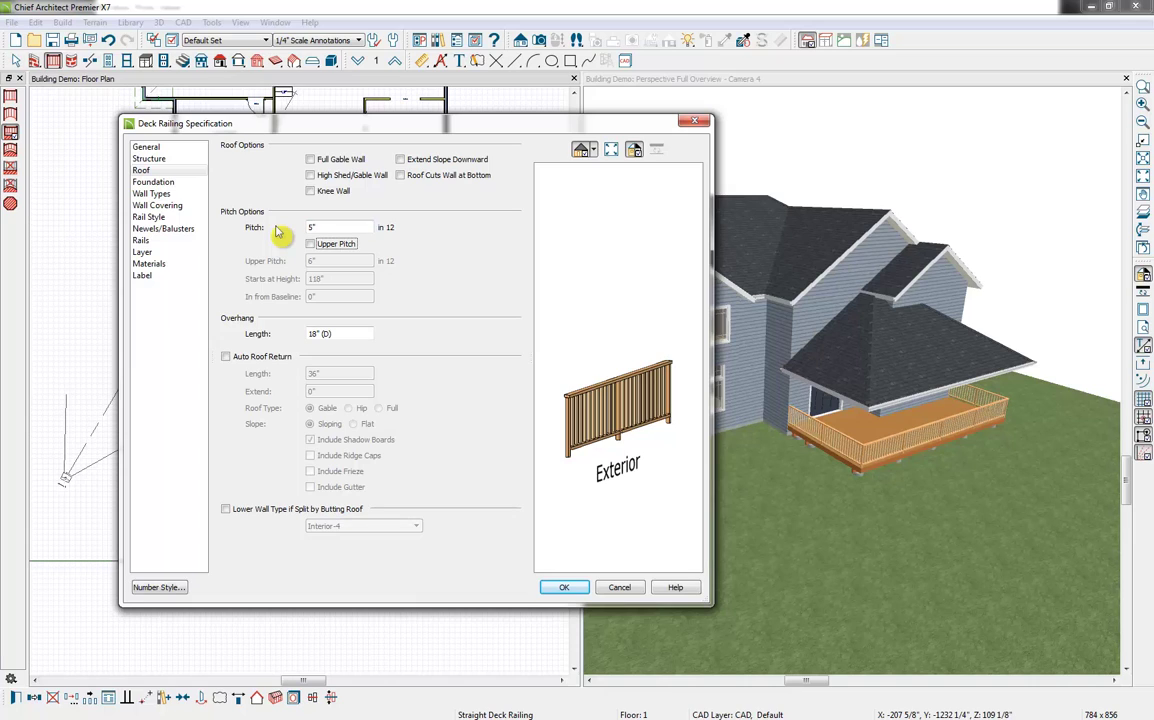
- For the three deck railings, set the newel post width to 4" and extend the posts from post to beam
click(165, 229)
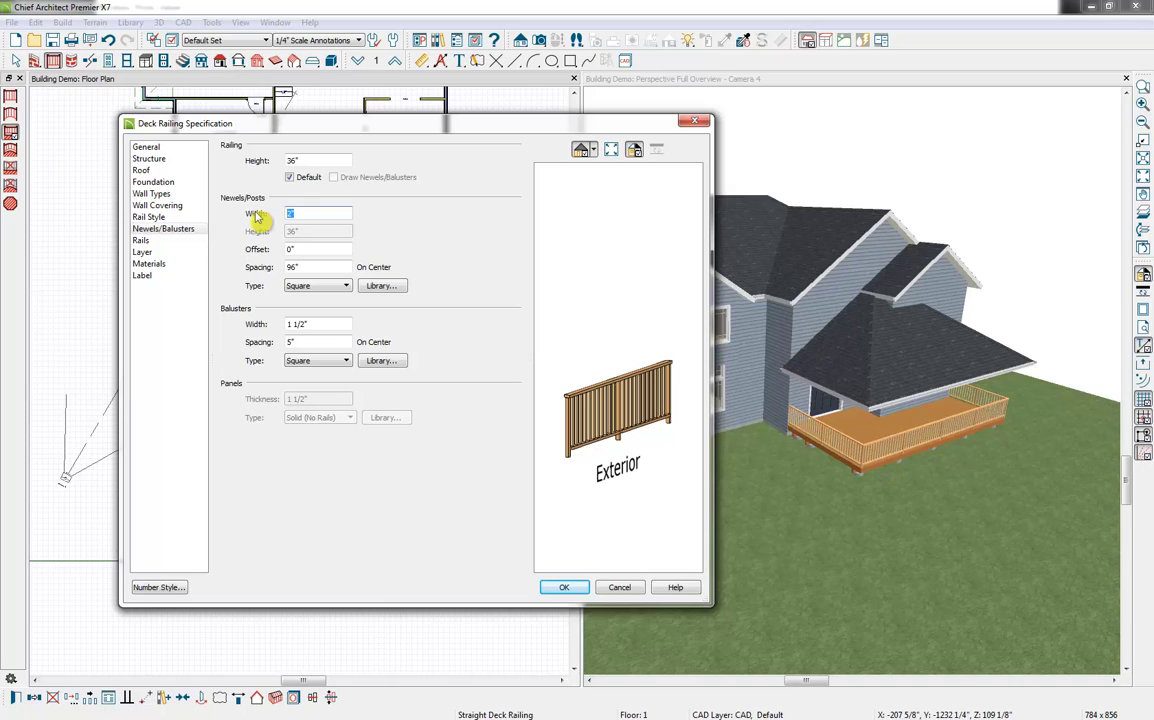
click(295, 249)
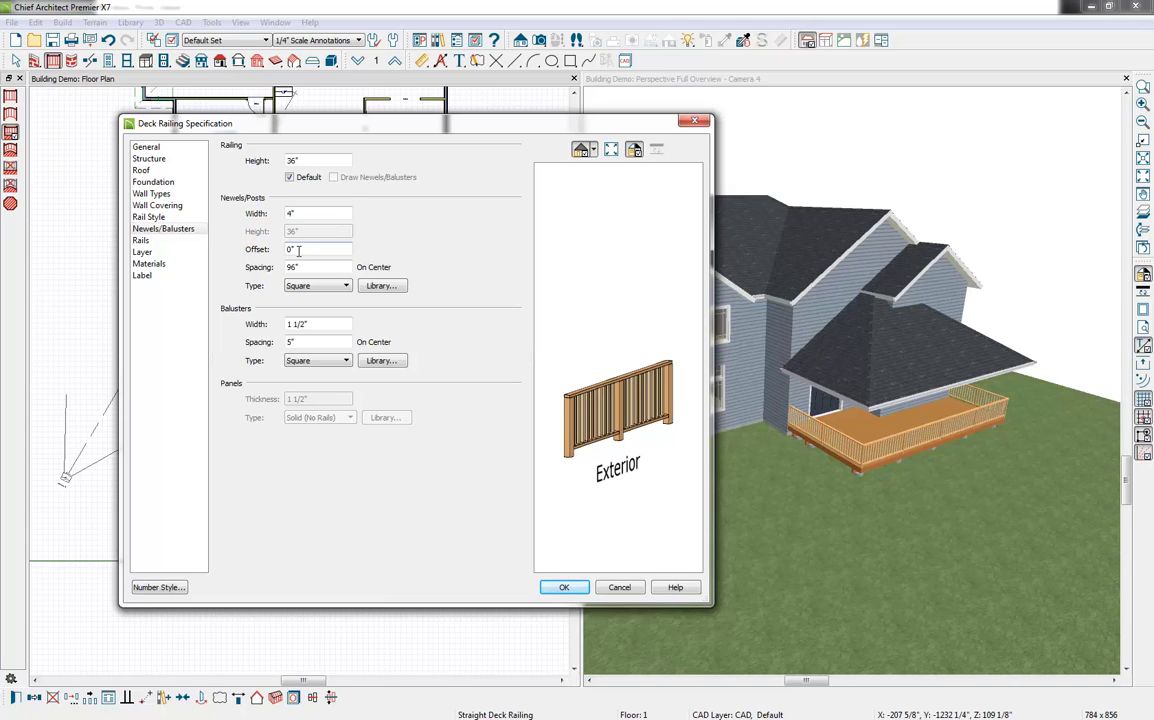
click(150, 217)
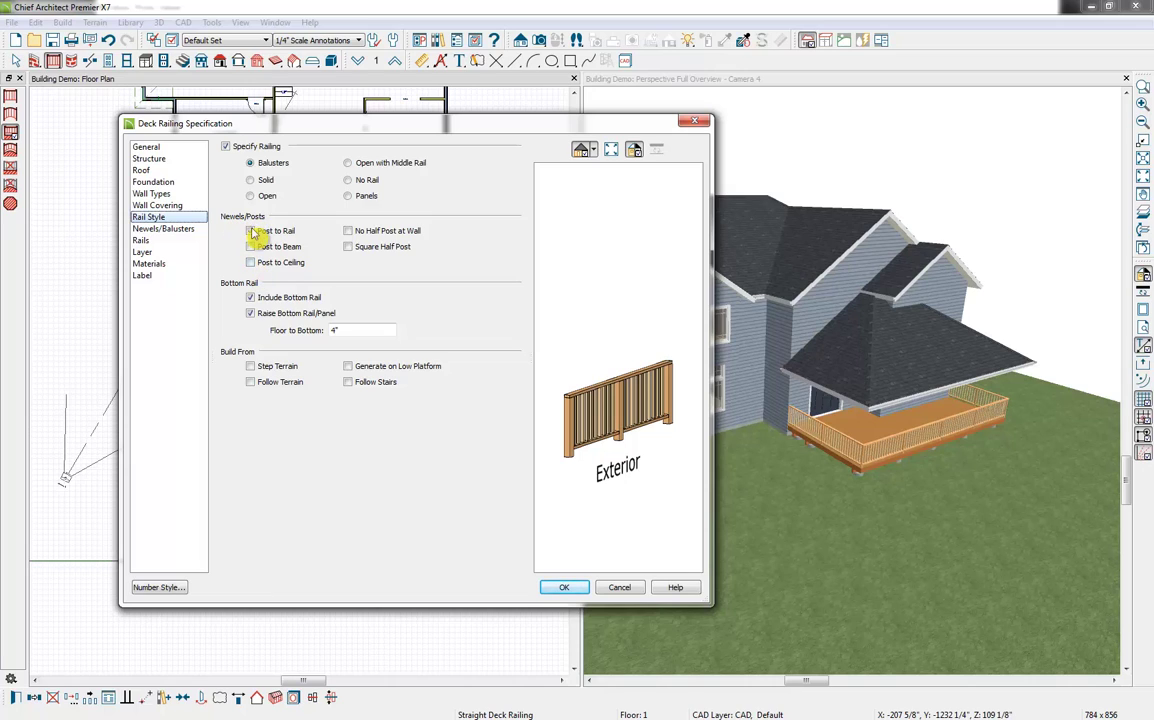
click(251, 262)
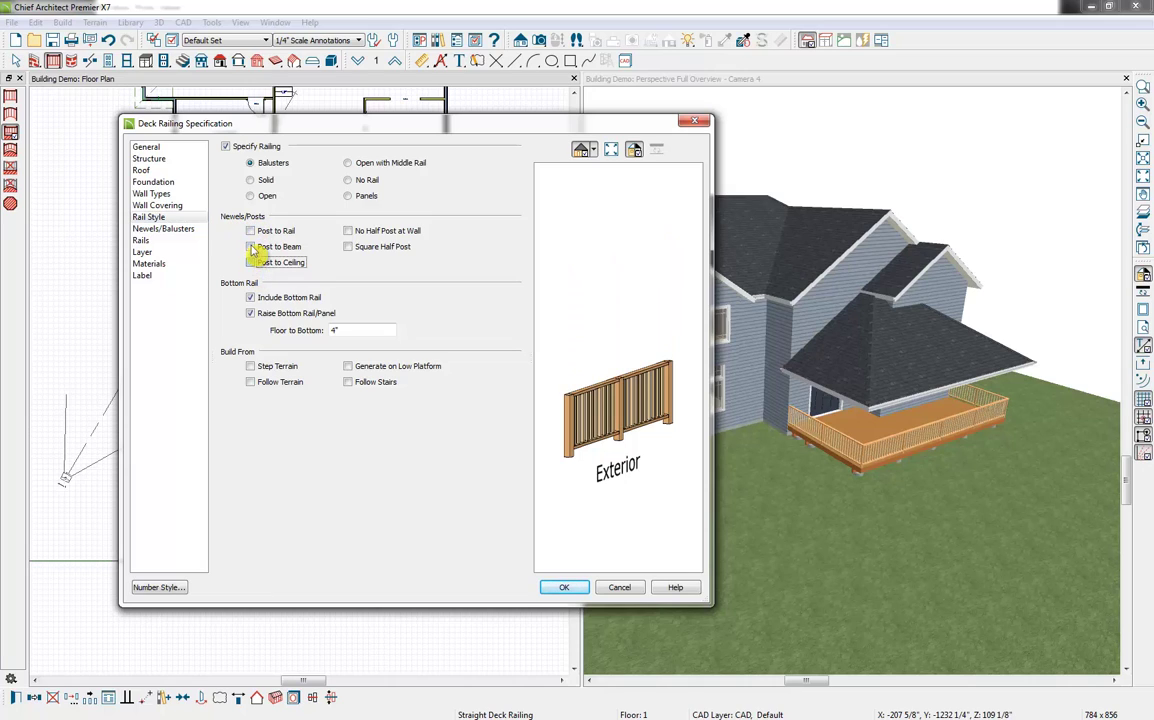
click(250, 246)
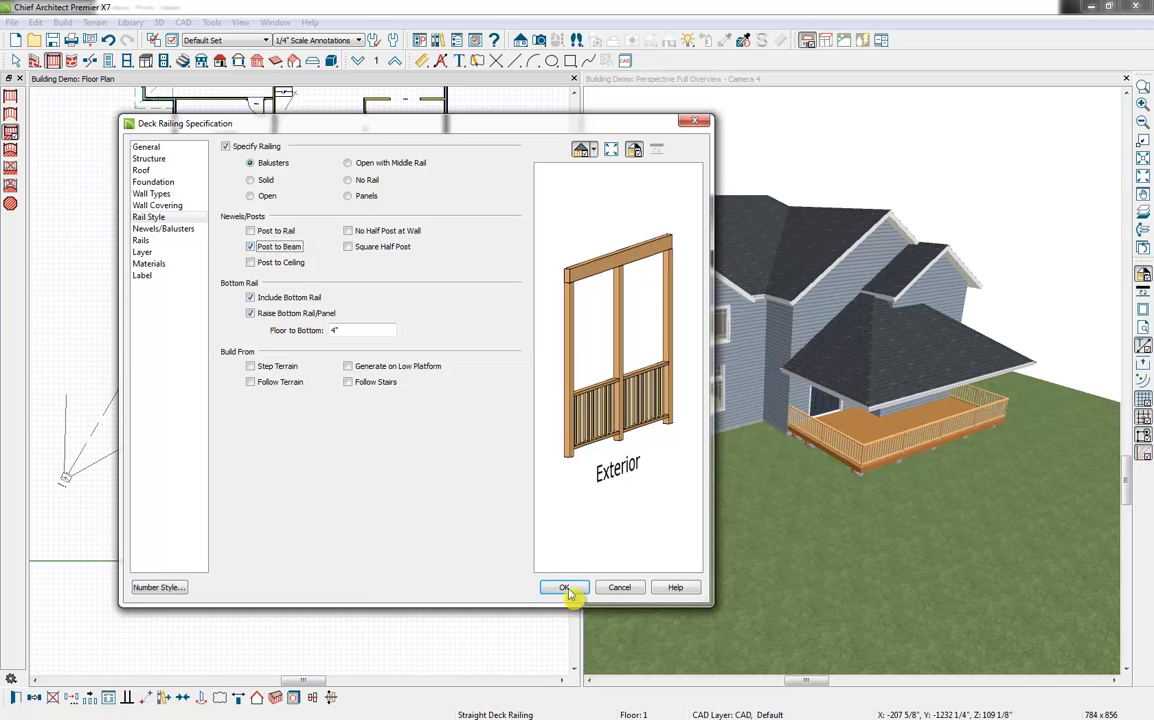
click(564, 588)
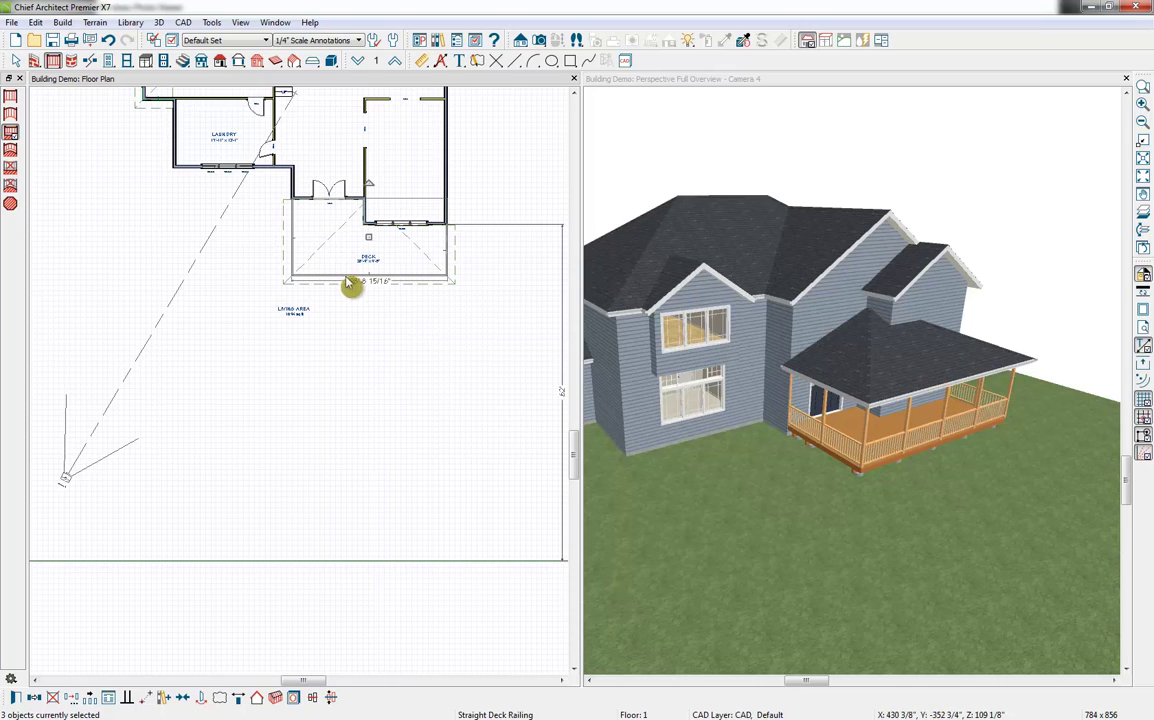
- Break the deck's front railing near its midpoint, about 14'-4" from the left corner, and turn the left section into a gable wall
click(90, 61)
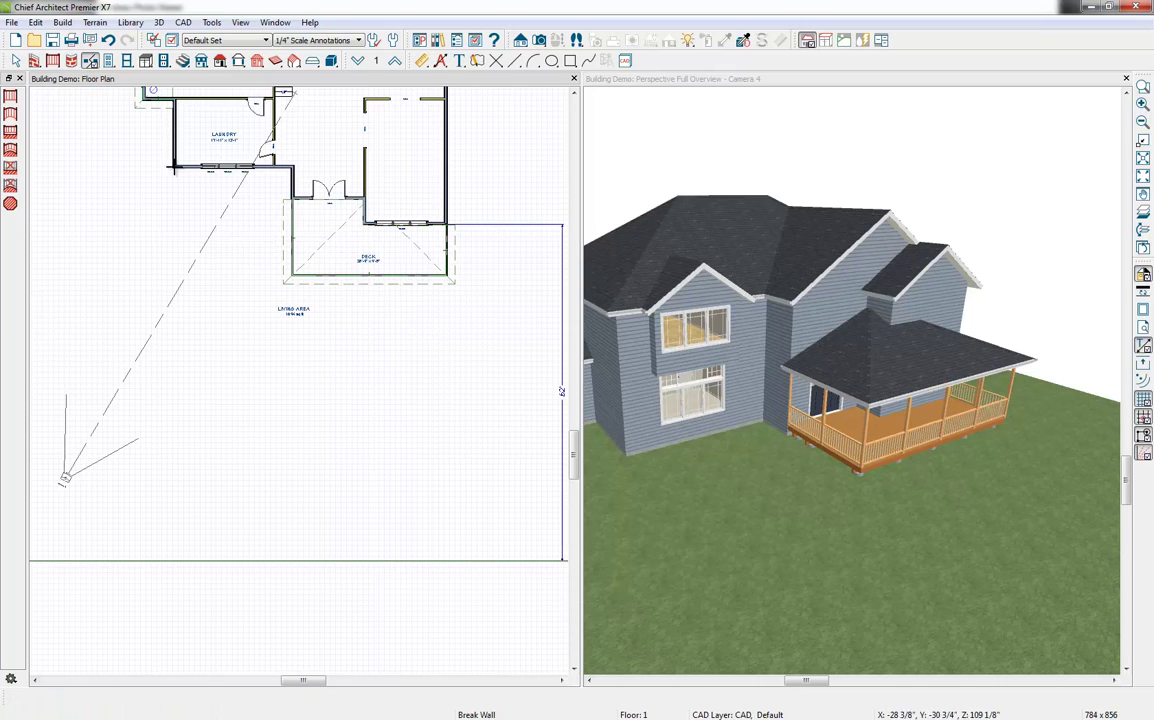
click(365, 275)
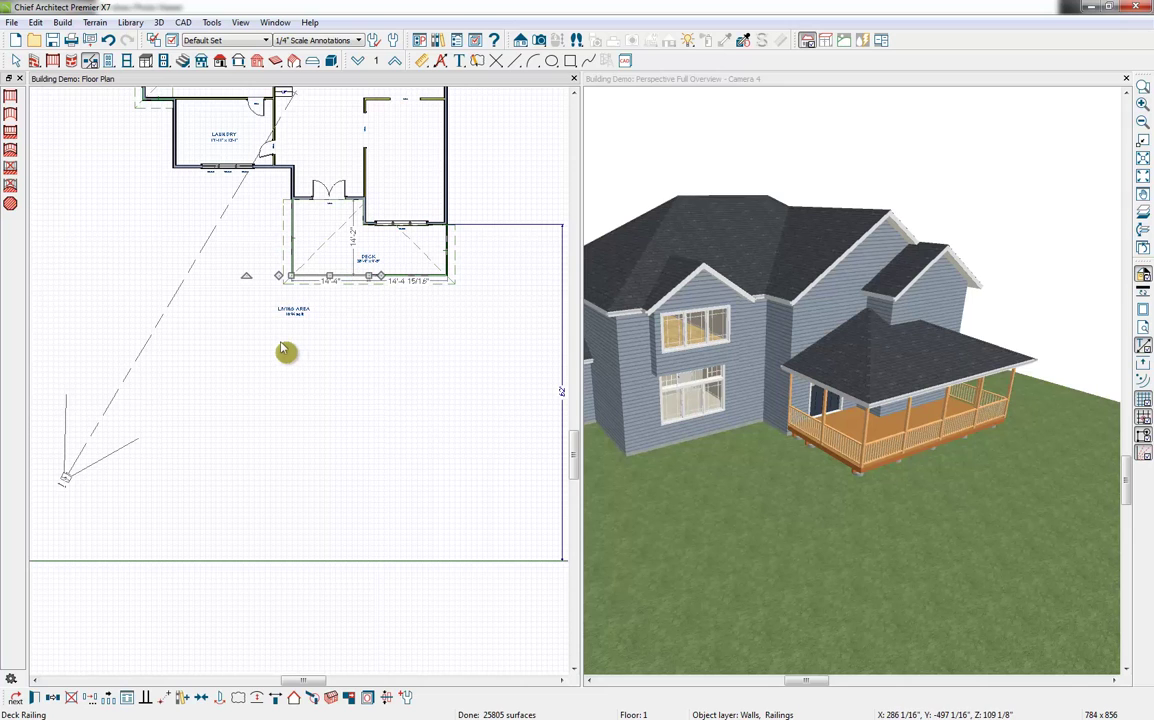
scroll(317, 301, up, 5)
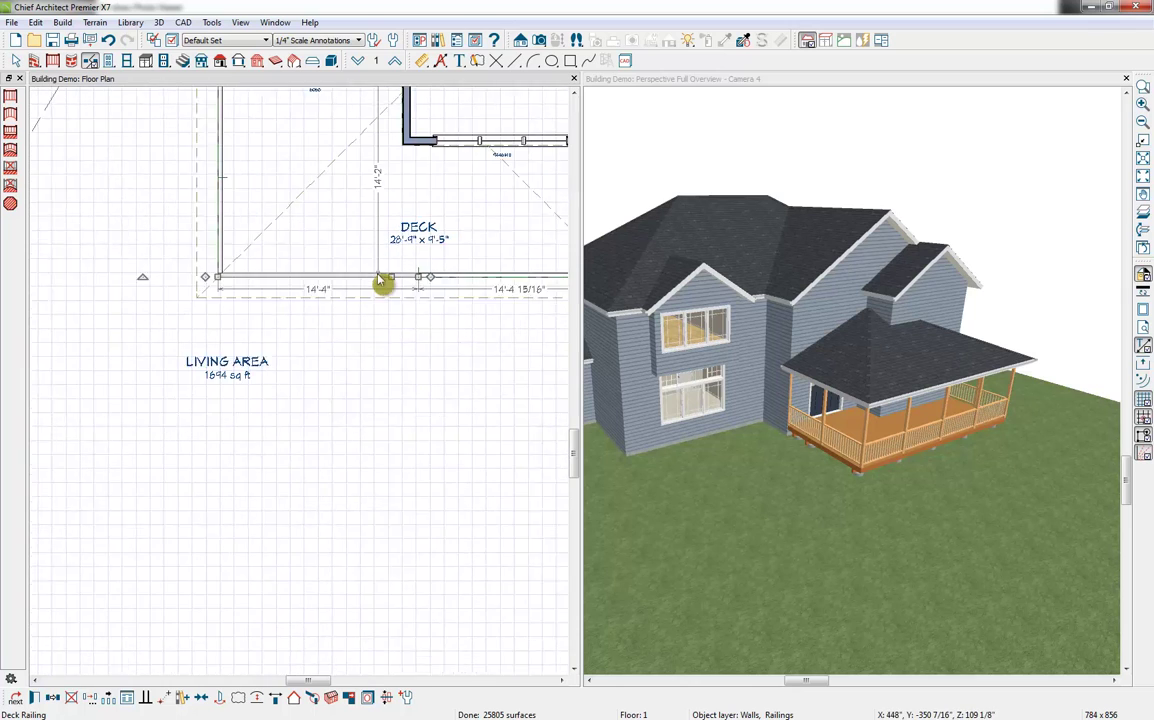
scroll(380, 281, up, 1)
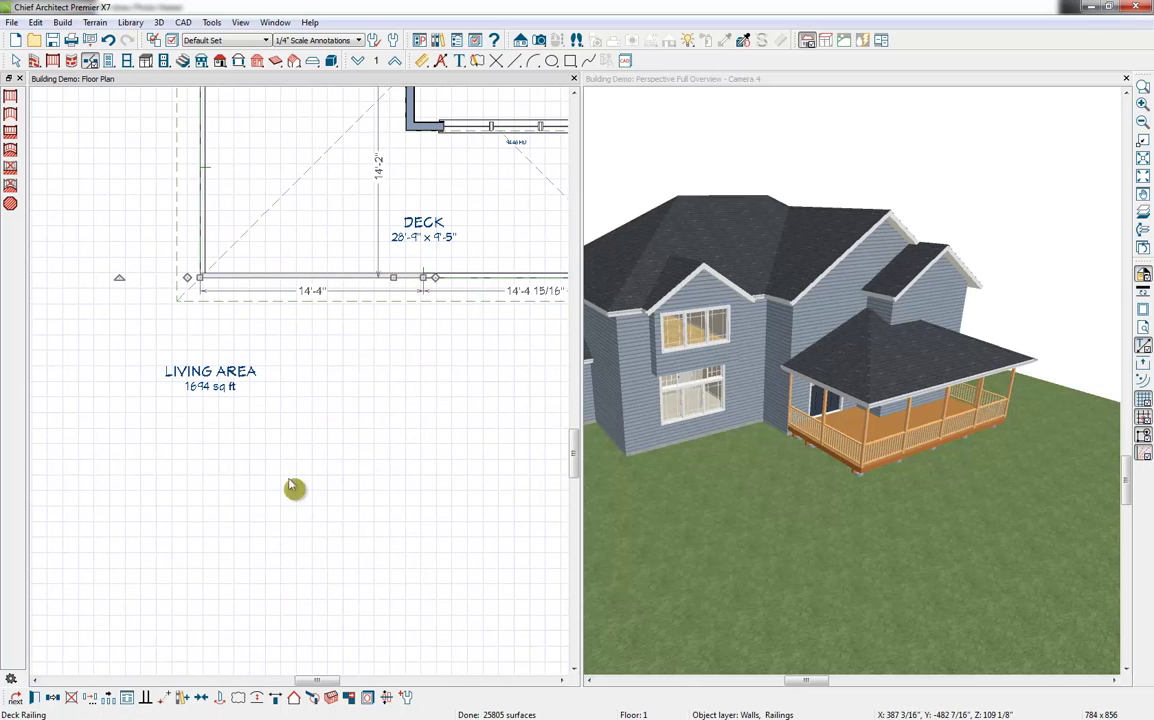
click(295, 699)
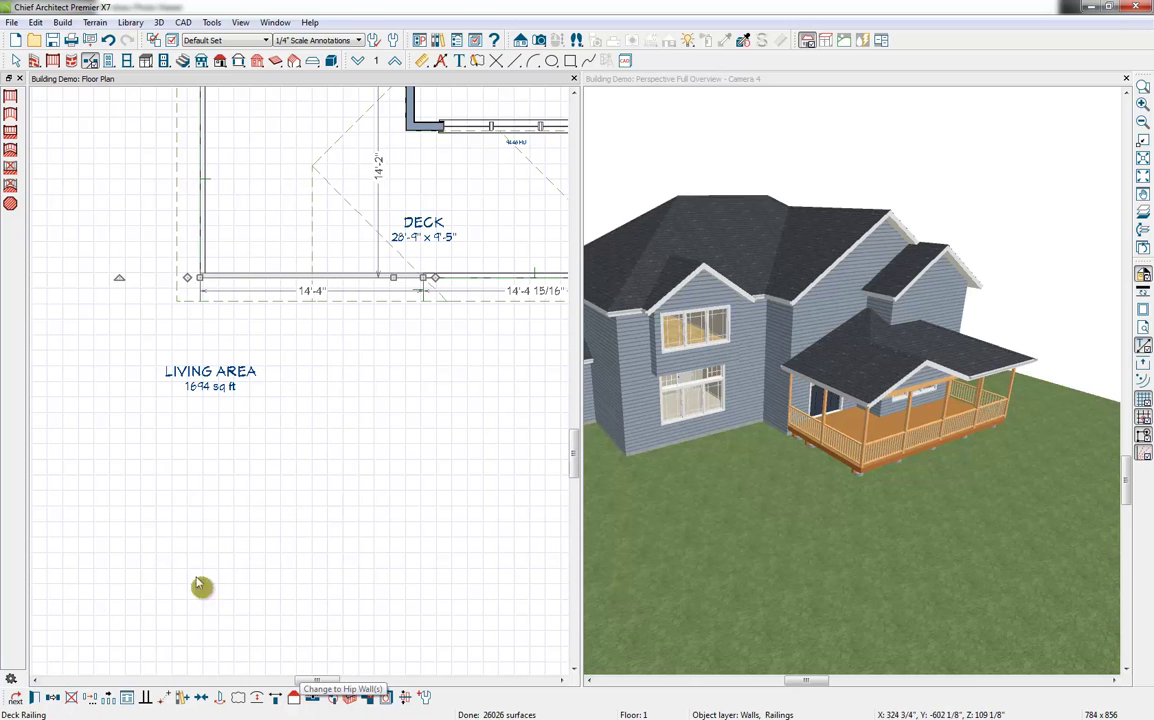
scroll(299, 299, down, 3)
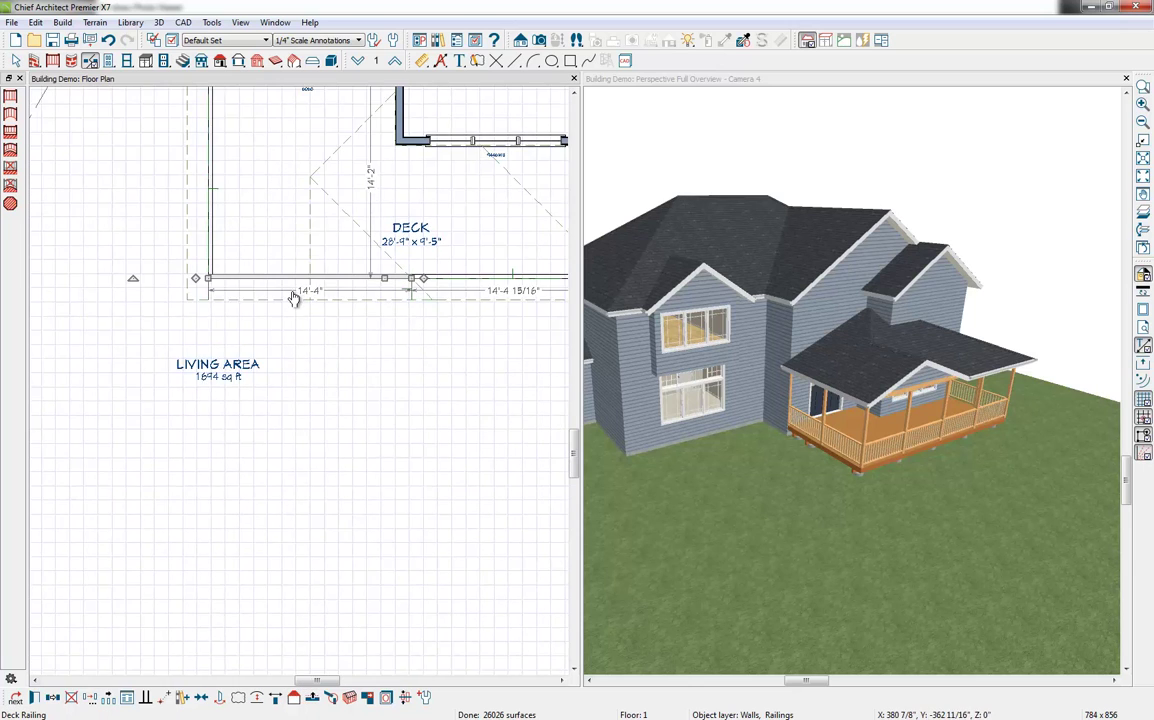
- Place click stairs on the left side railing of the deck and widen them in both directions along the railing
click(183, 62)
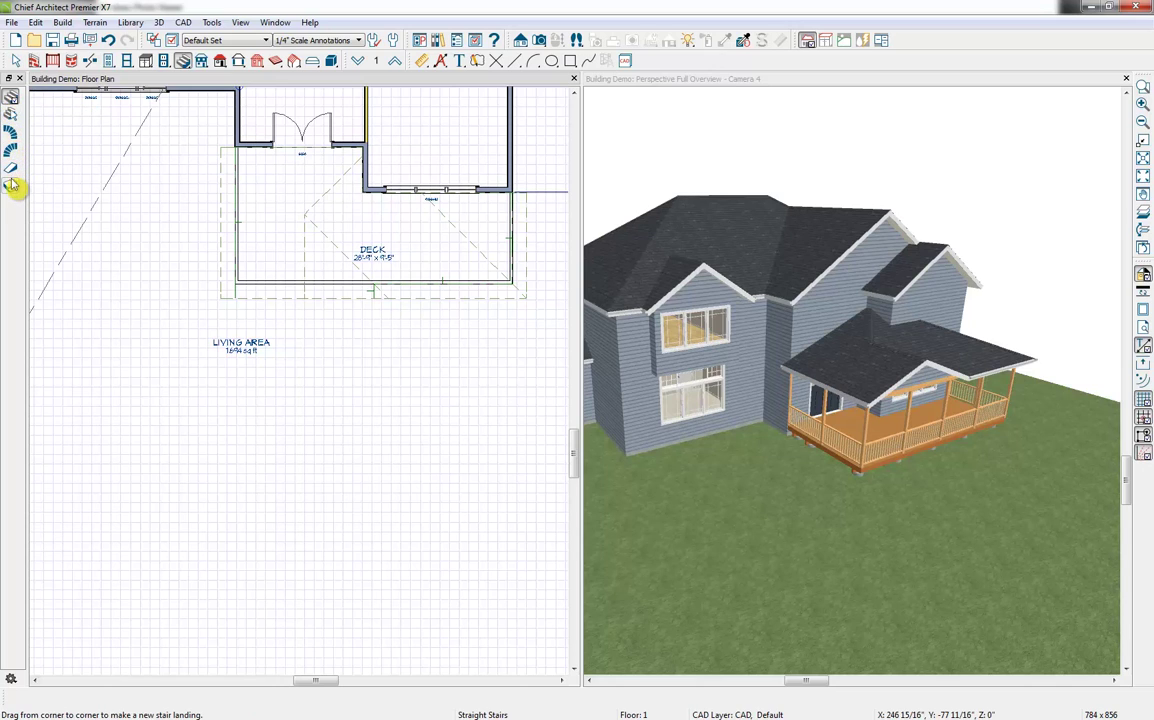
click(11, 117)
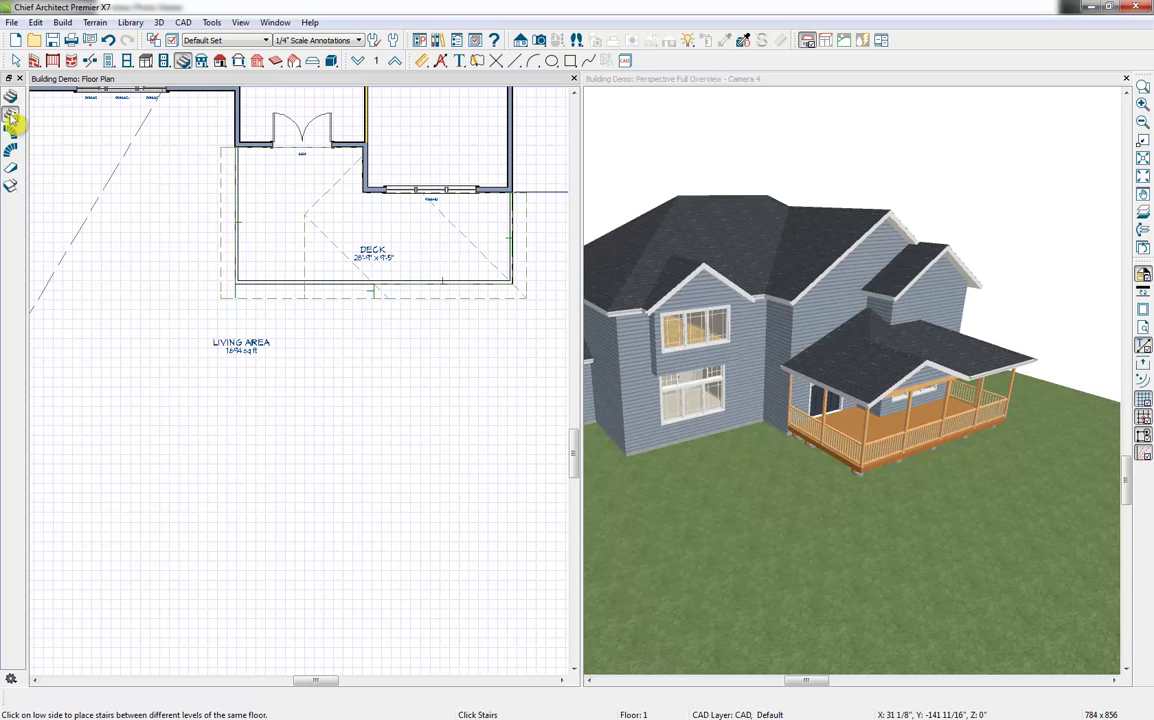
click(235, 218)
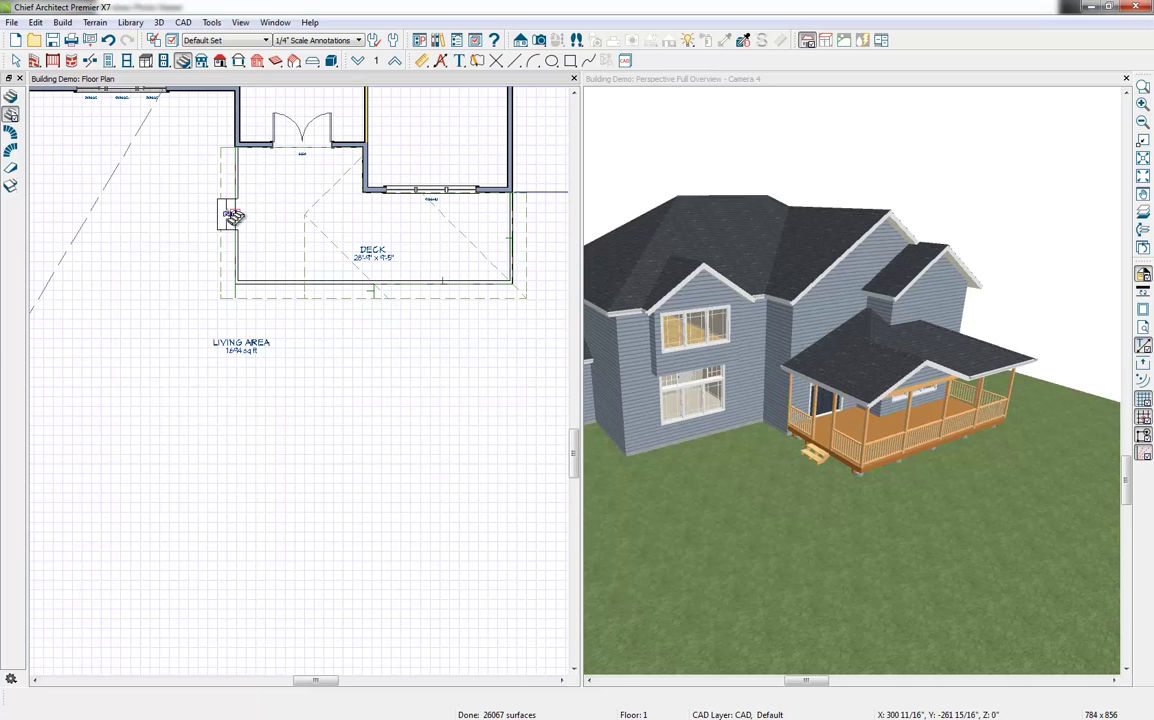
click(233, 217)
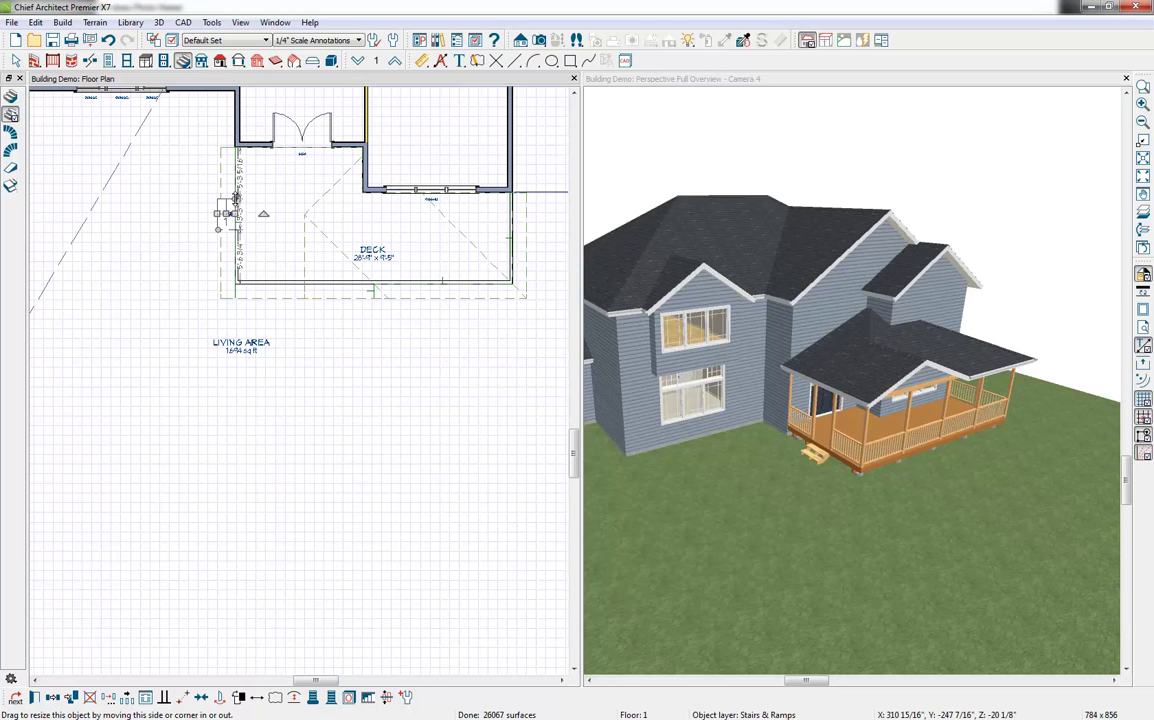
drag(236, 197, 236, 172)
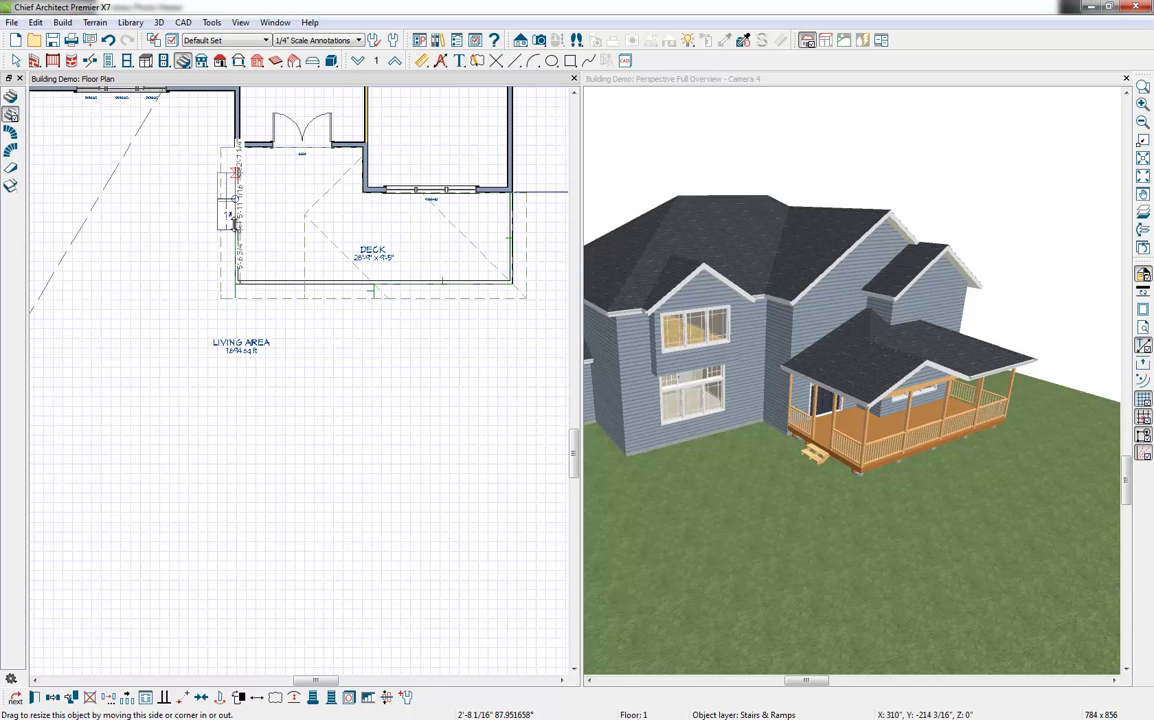
drag(235, 222, 217, 245)
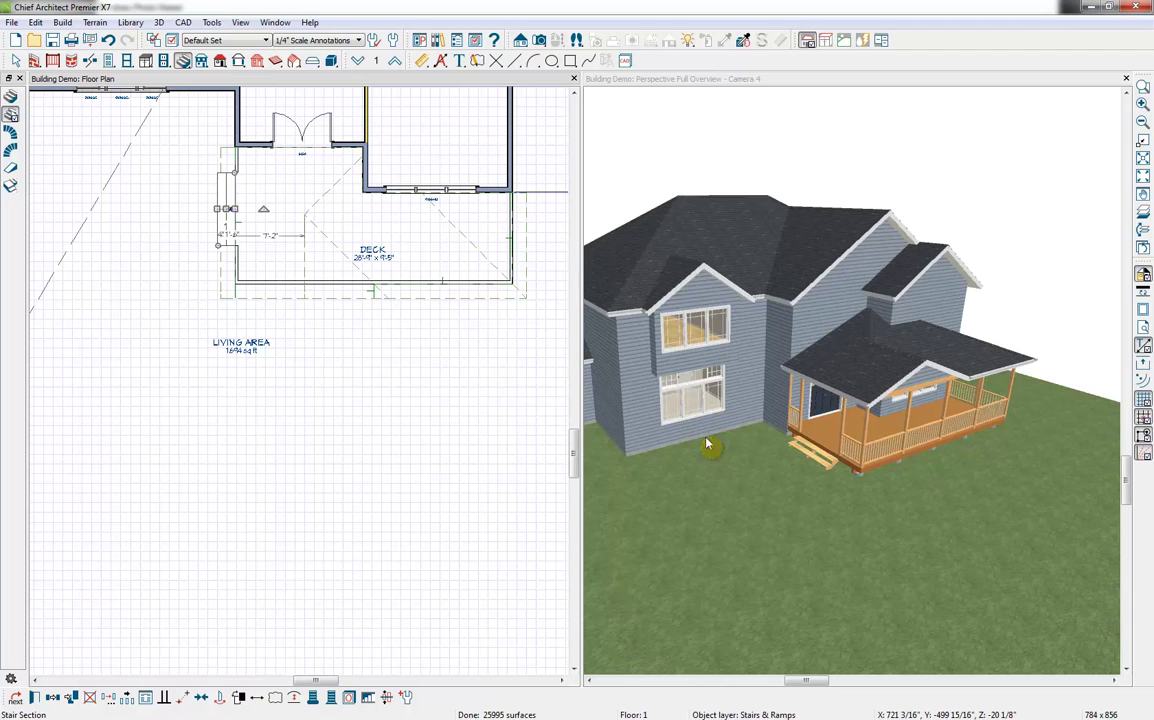
- Enlarge the perspective view, place the library's Mulled Triple Window on the upper wall under the right gable, and lower it slightly
click(858, 89)
double_click(858, 89)
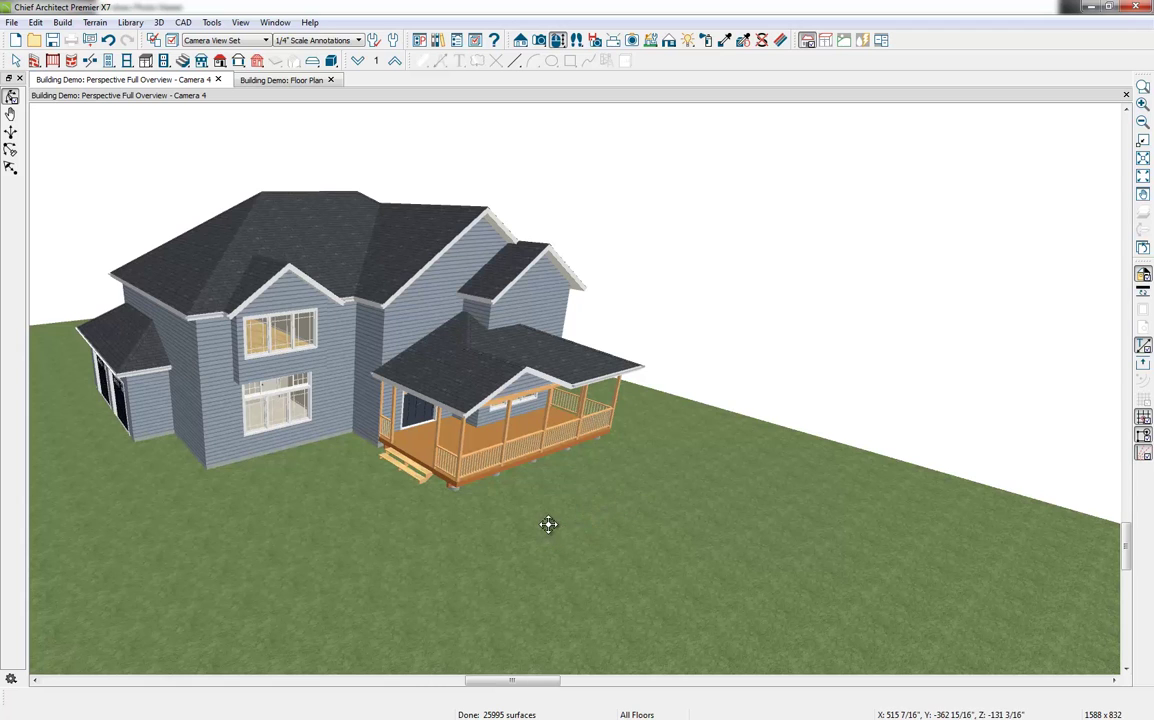
drag(546, 527, 523, 497)
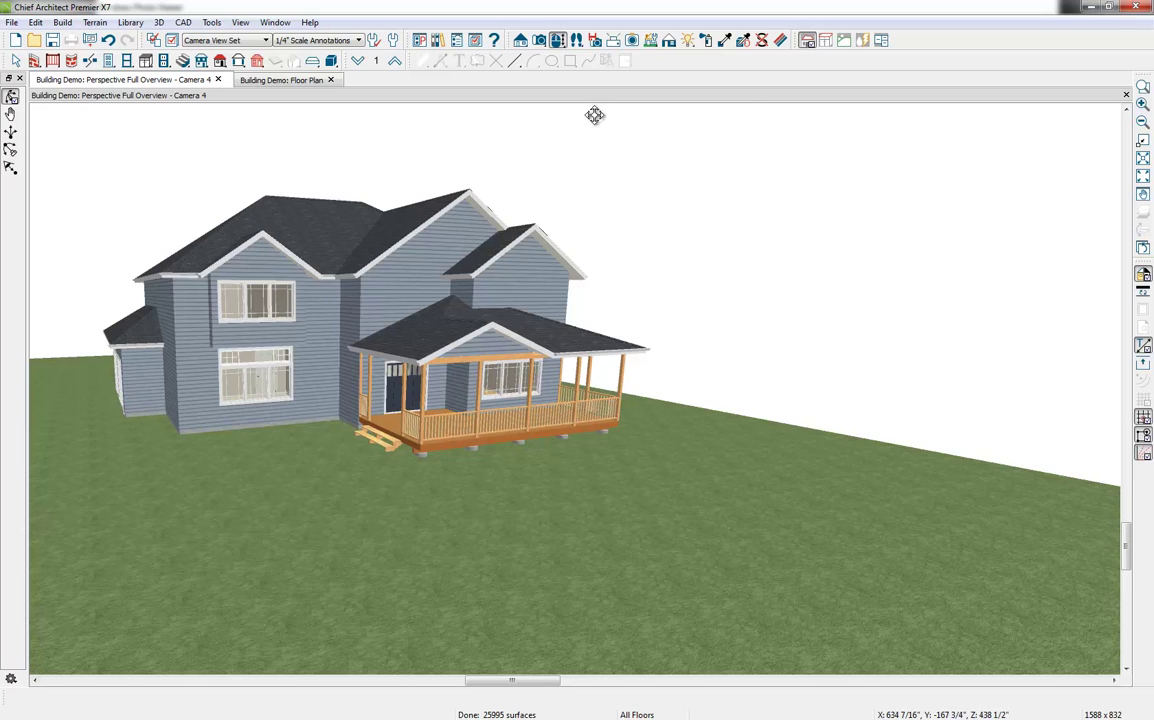
click(438, 40)
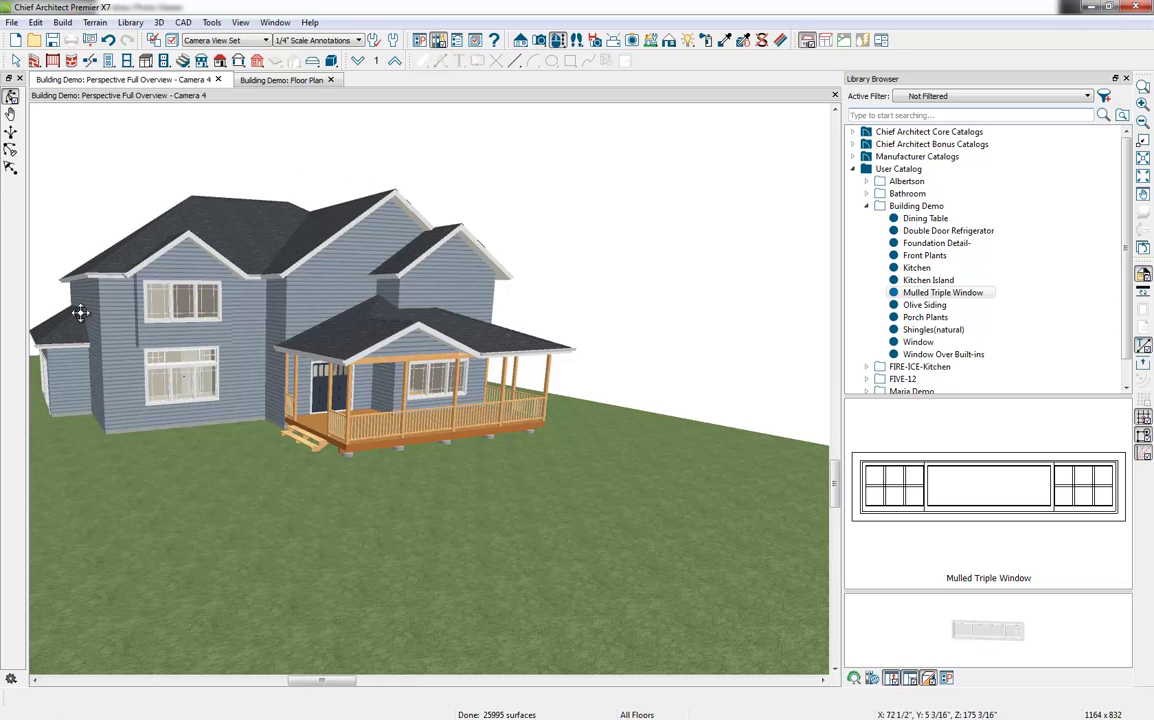
scroll(80, 313, up, 3)
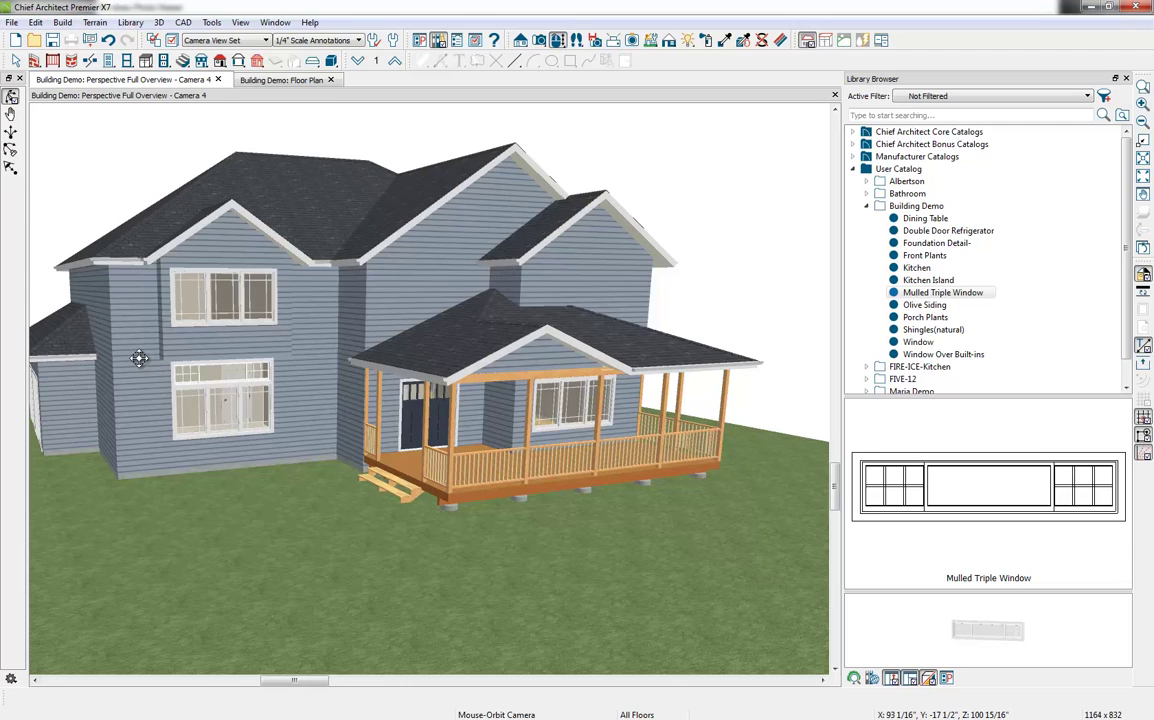
click(930, 294)
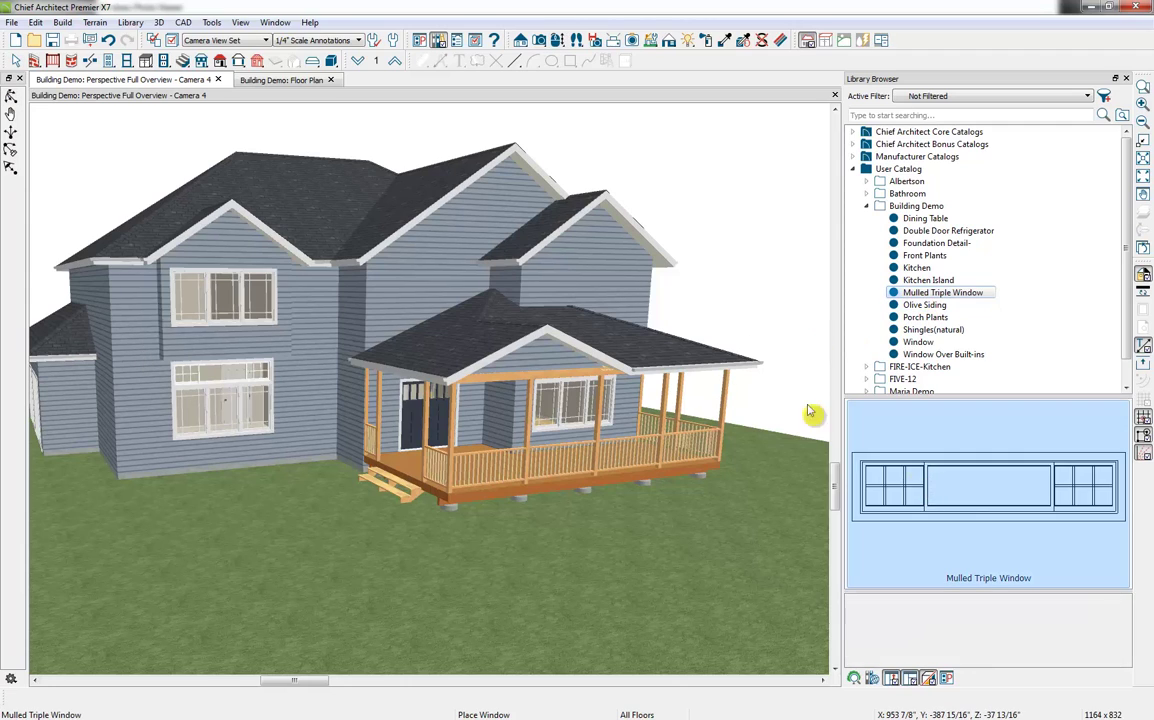
click(590, 276)
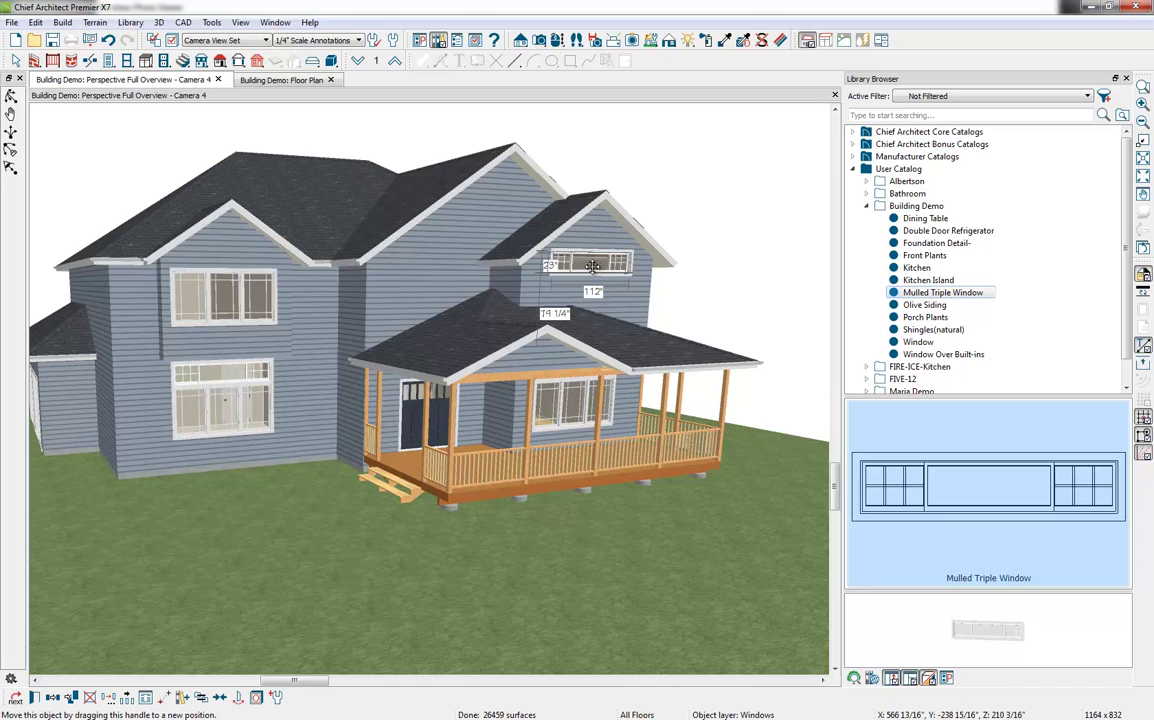
drag(592, 266, 591, 282)
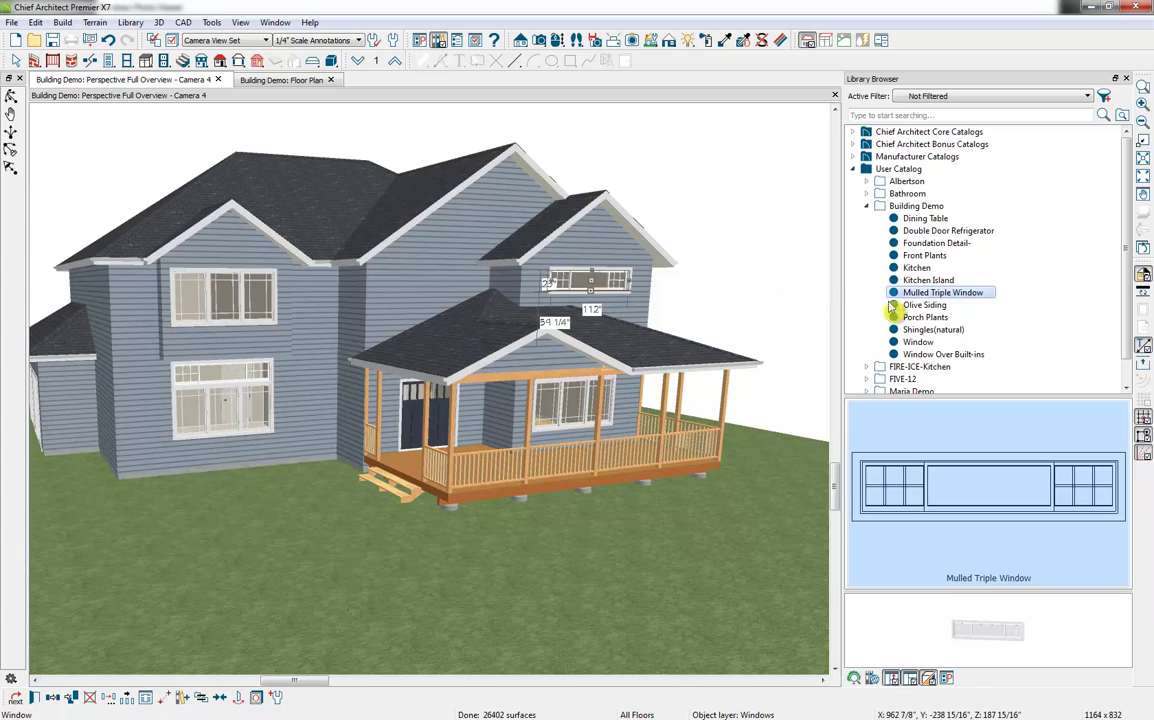
- Place two Window Over Built-ins units side by side on the upper wall above the entry, and shift the pair down and to the right
click(940, 354)
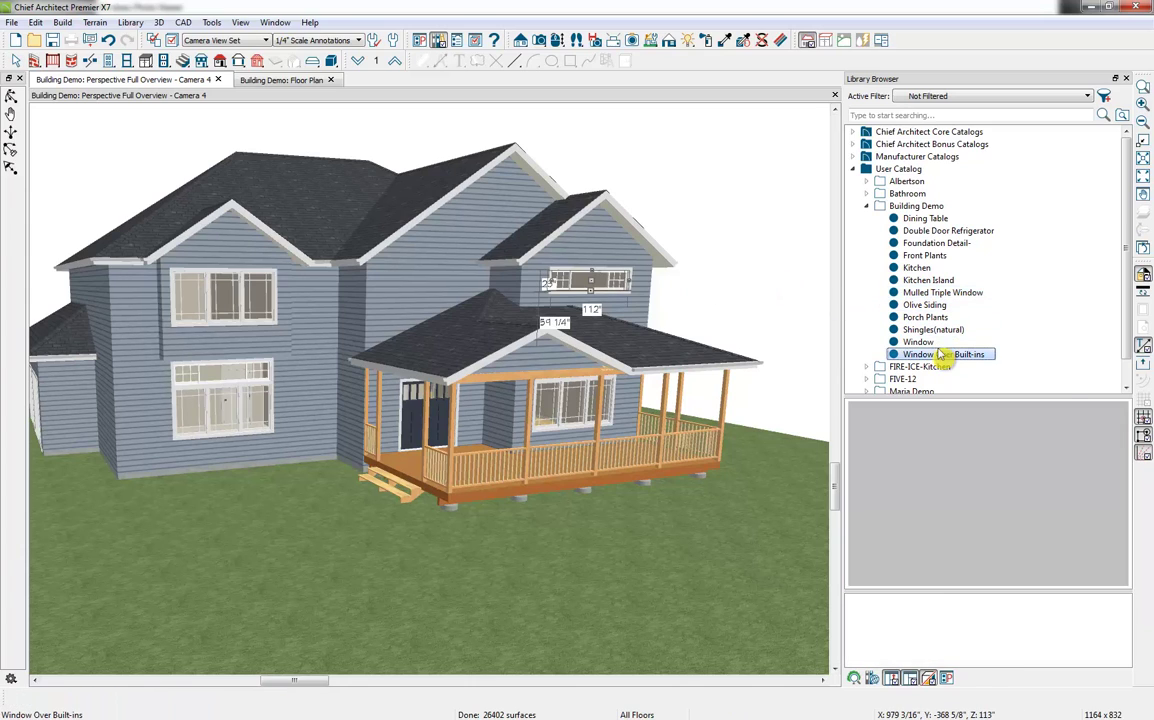
click(412, 276)
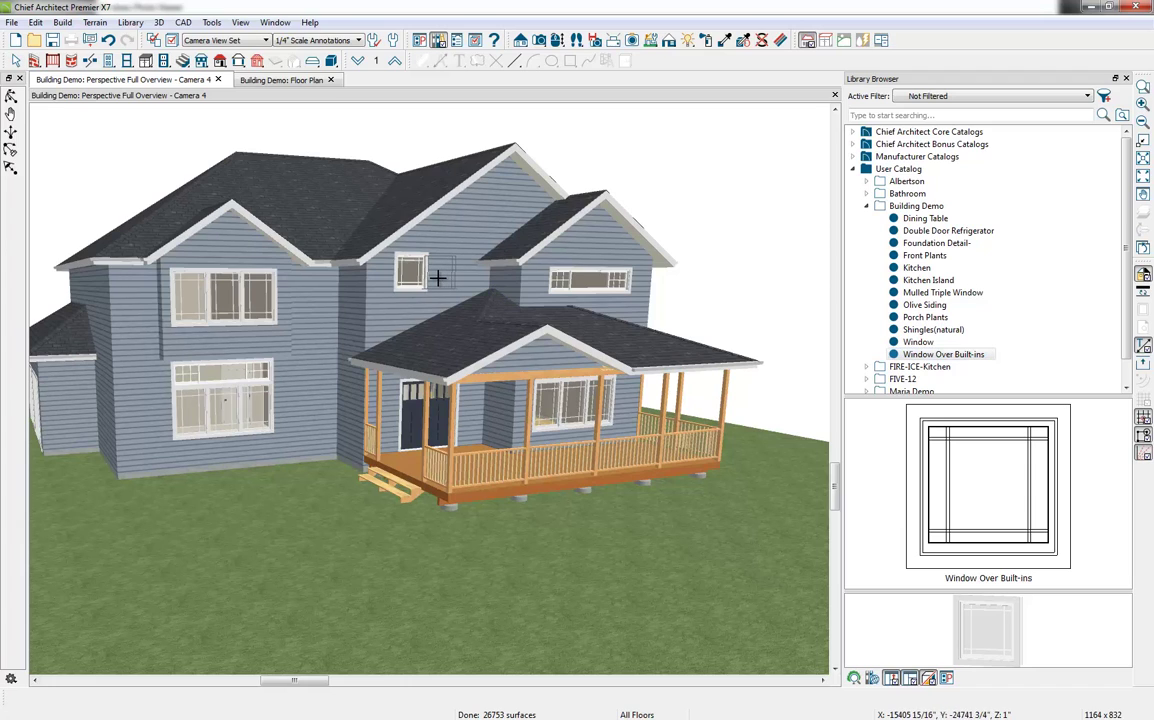
click(410, 280)
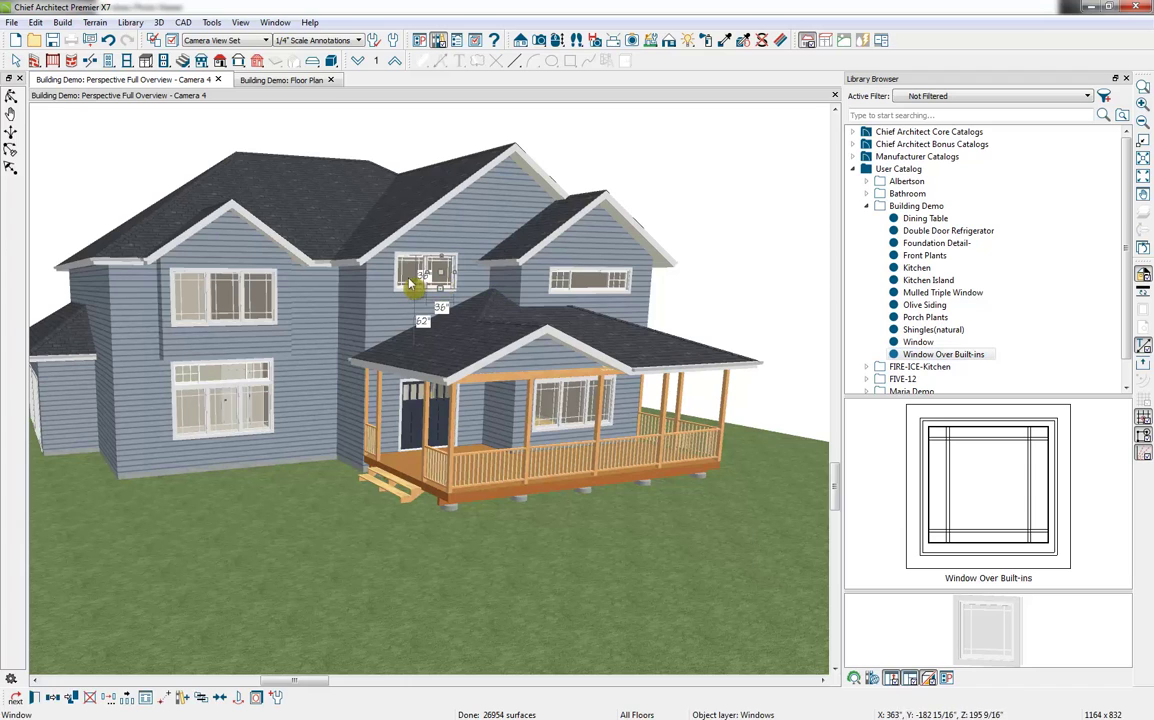
drag(410, 272, 426, 280)
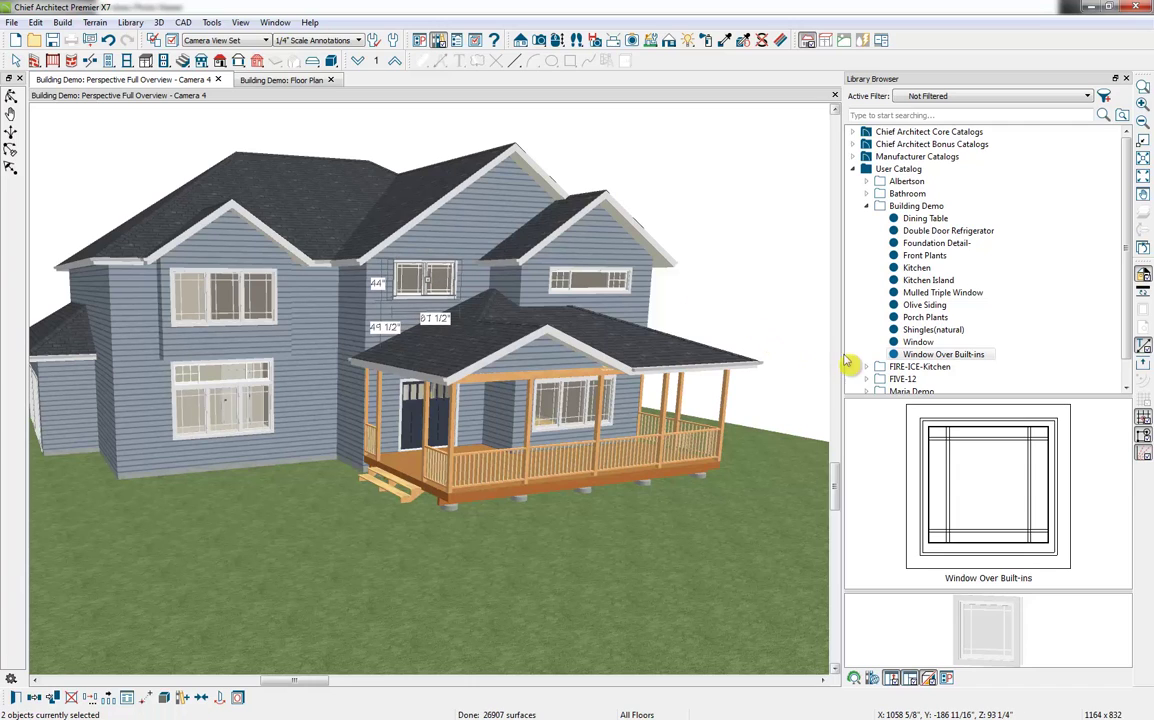
- Paint the three upper front gables with the Shingles(natural) material from the Building Demo folder, agreeing to retain the automatically generated walls
click(914, 207)
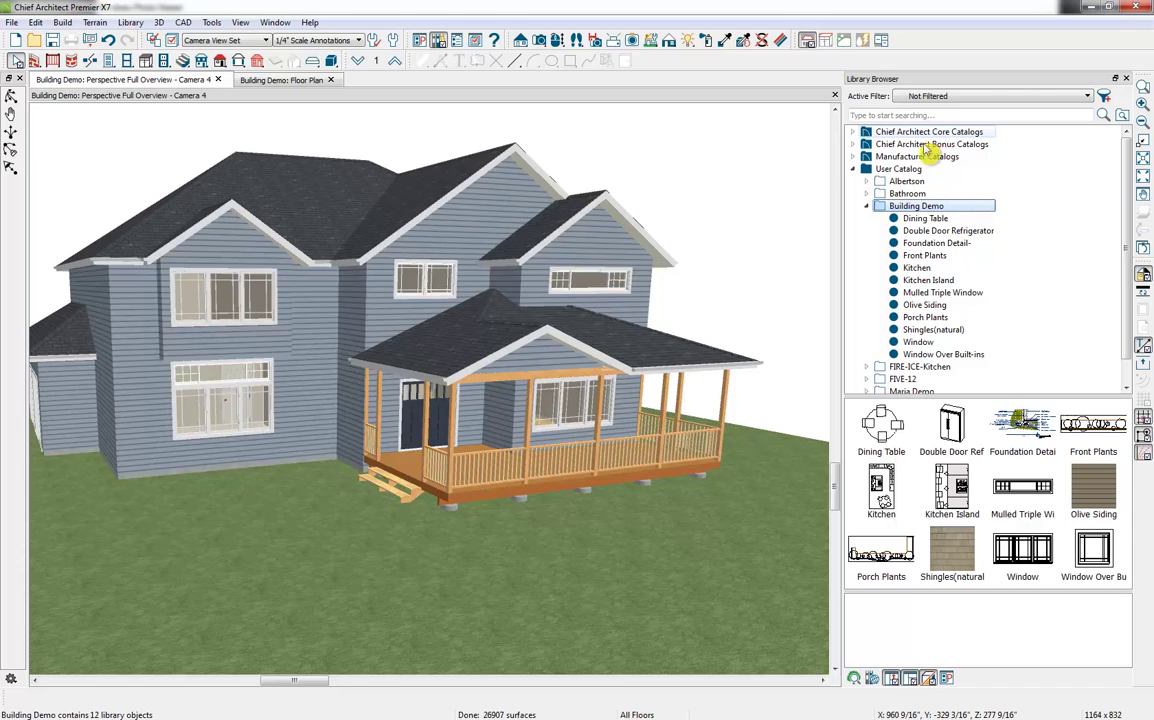
click(956, 557)
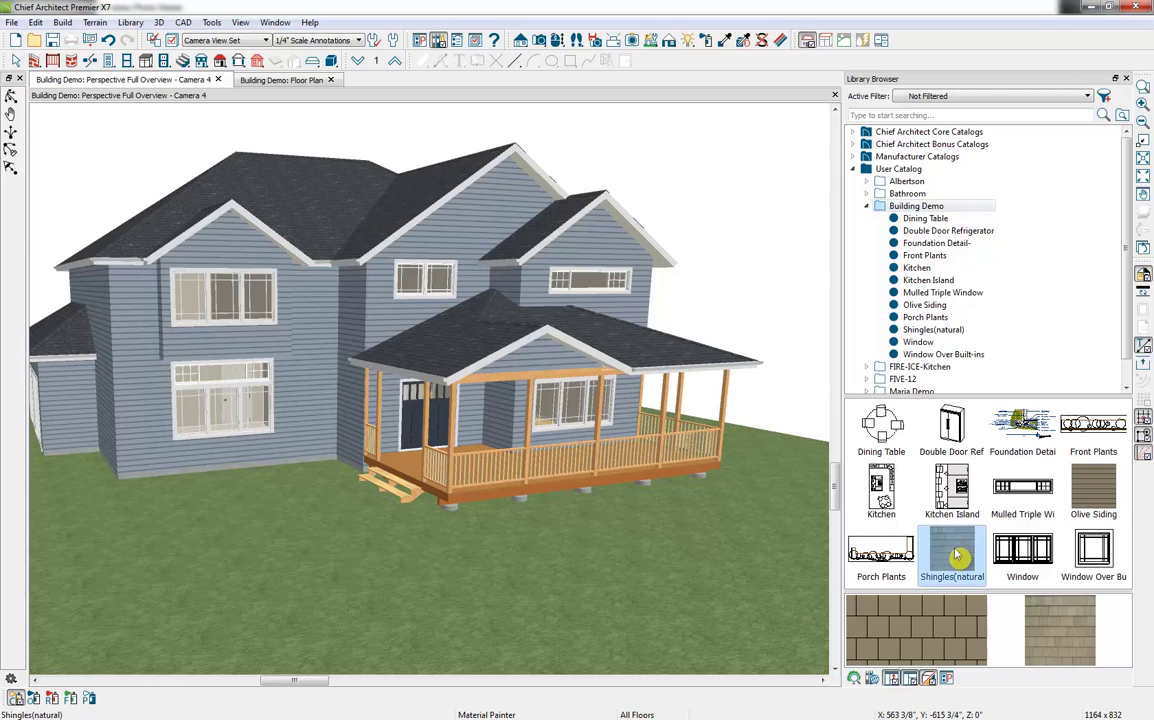
click(608, 242)
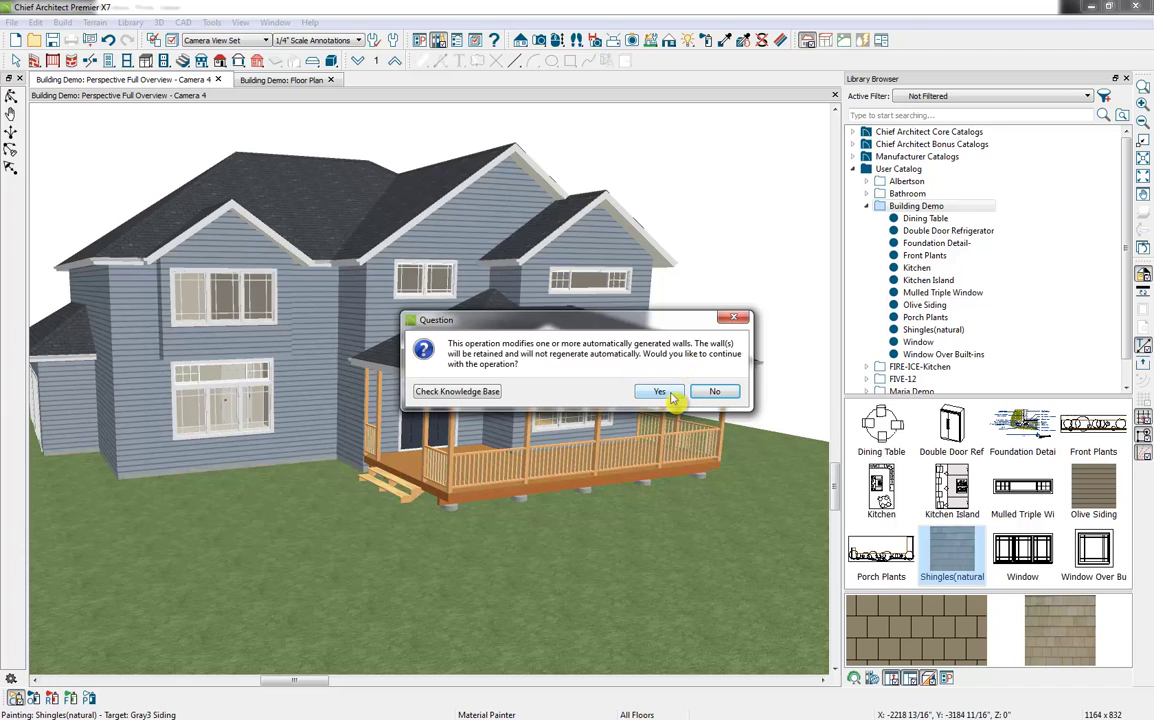
click(661, 391)
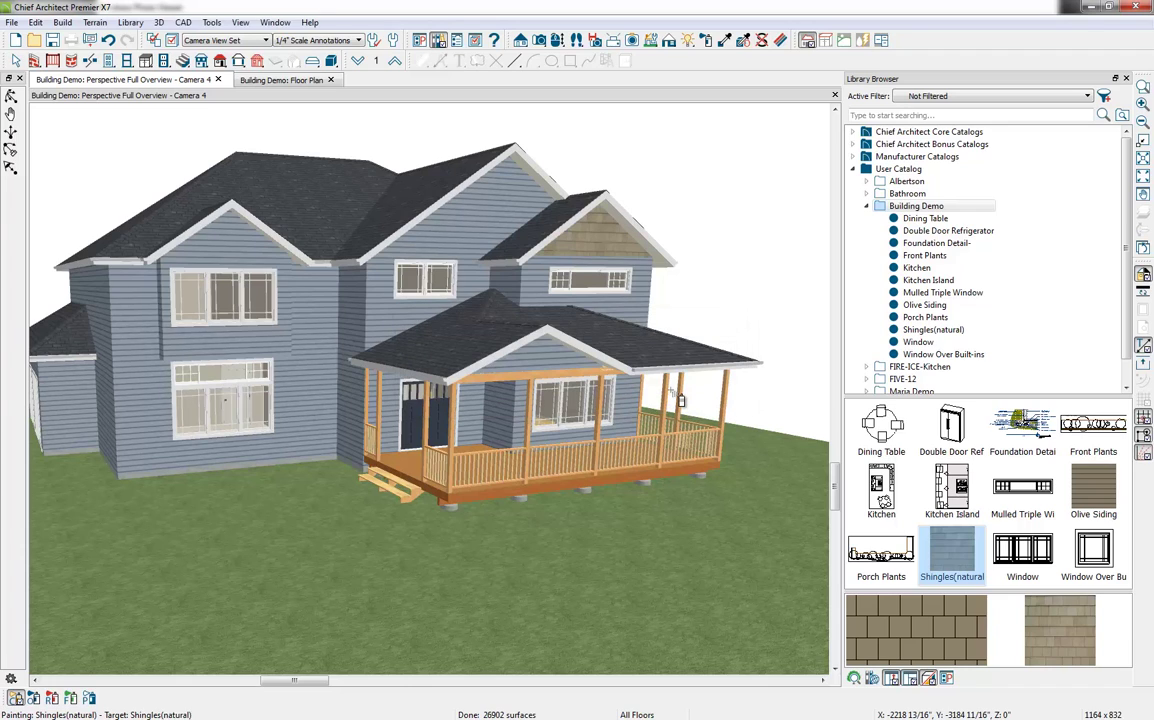
click(505, 211)
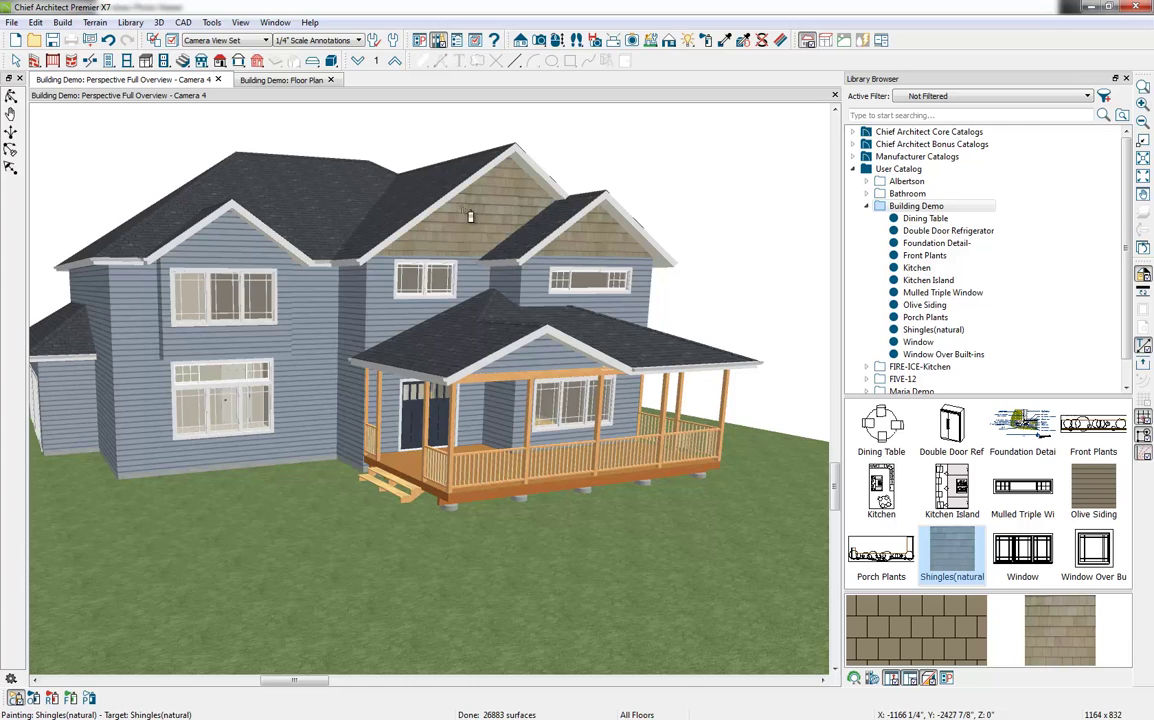
click(243, 245)
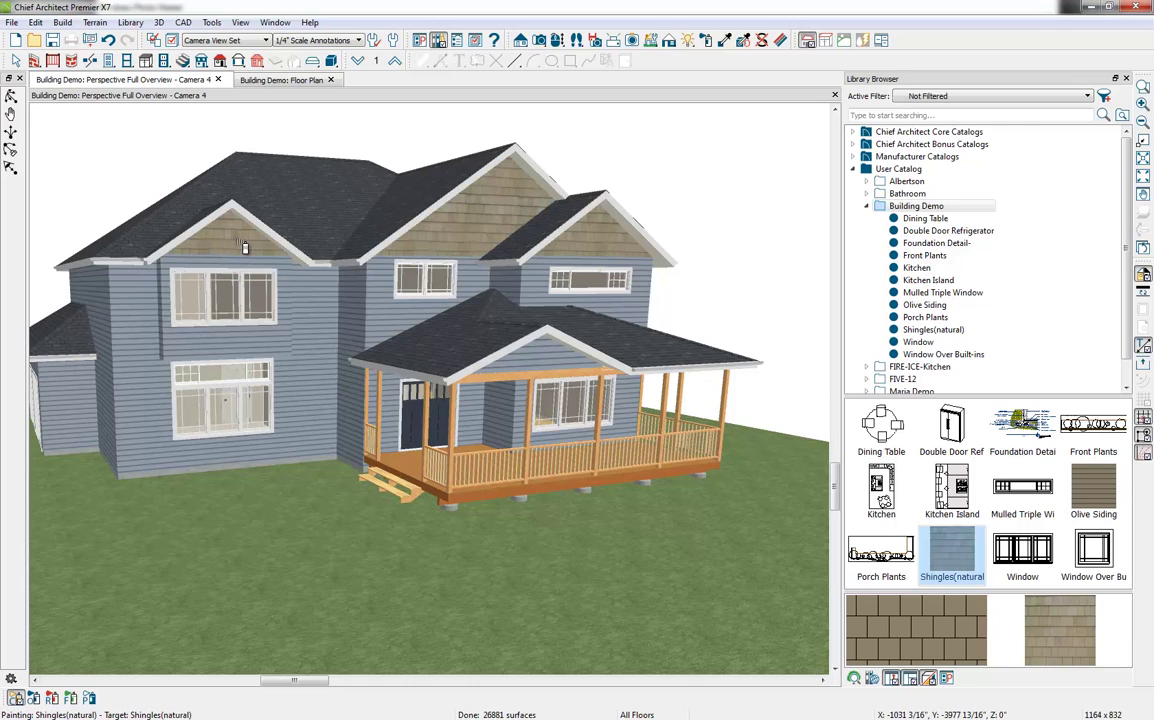
- Paint the upper bump-out wall around the left front window and the deck roof's gable with Shingles(natural)
click(220, 347)
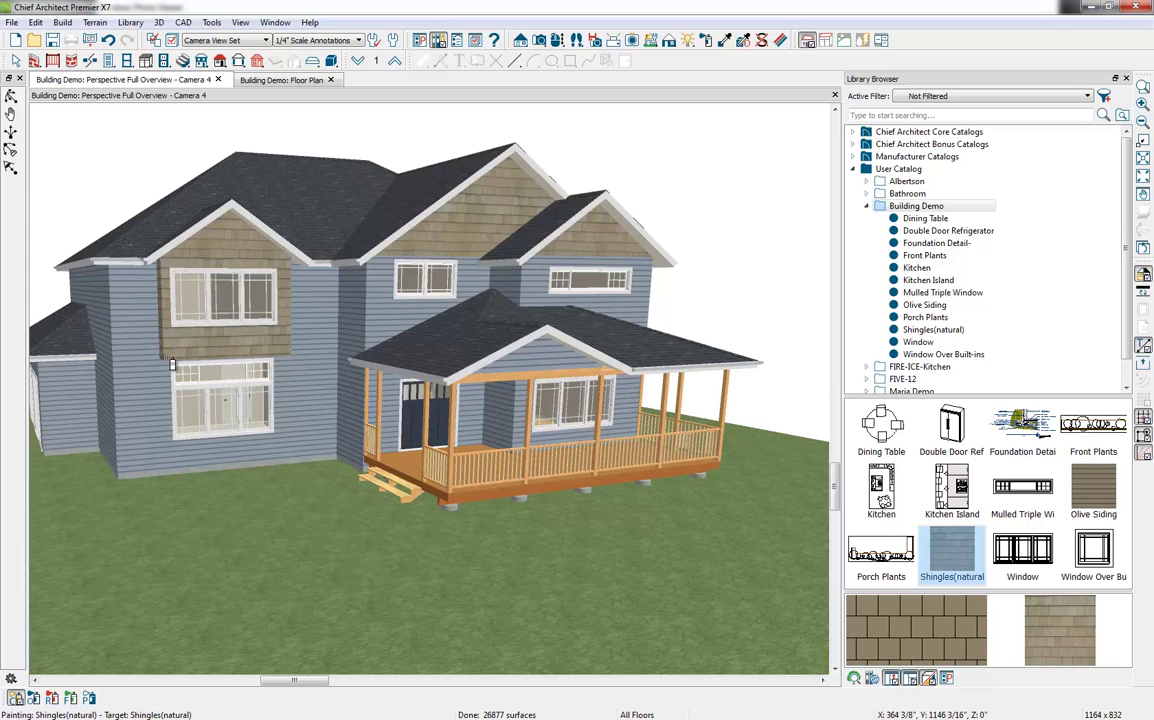
click(547, 367)
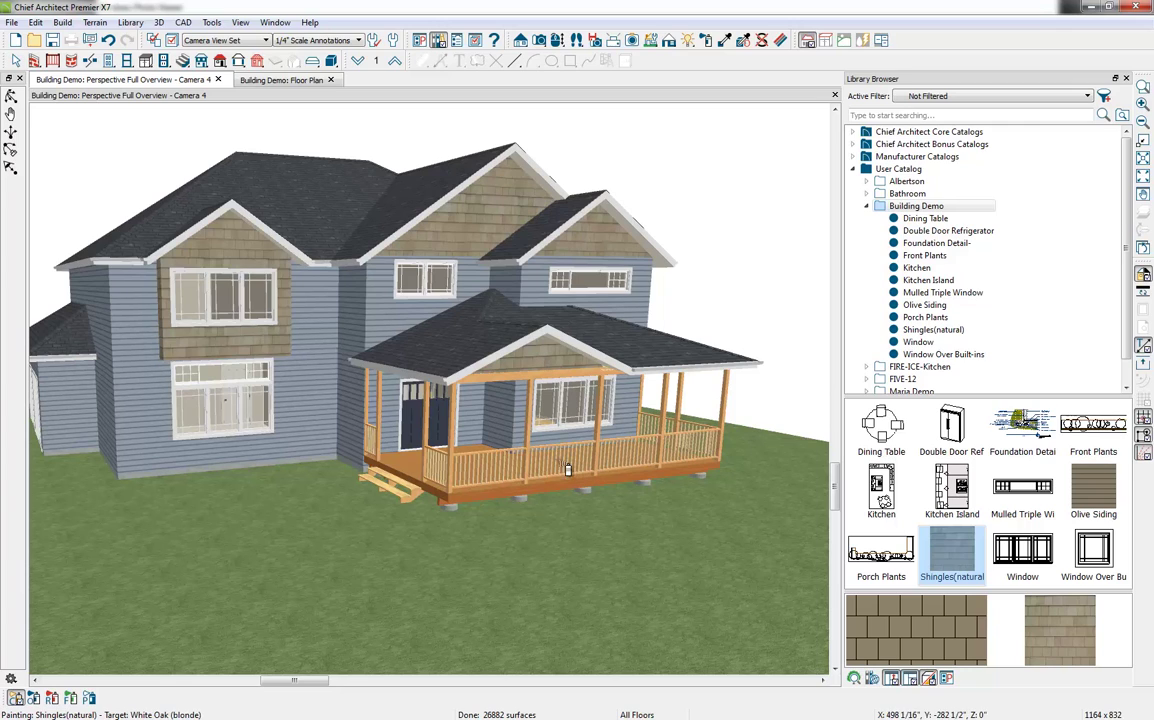
- Paint the lower left front wall with Olive Siding, and apply the same material plan-wide to replace all remaining blue siding
click(1100, 493)
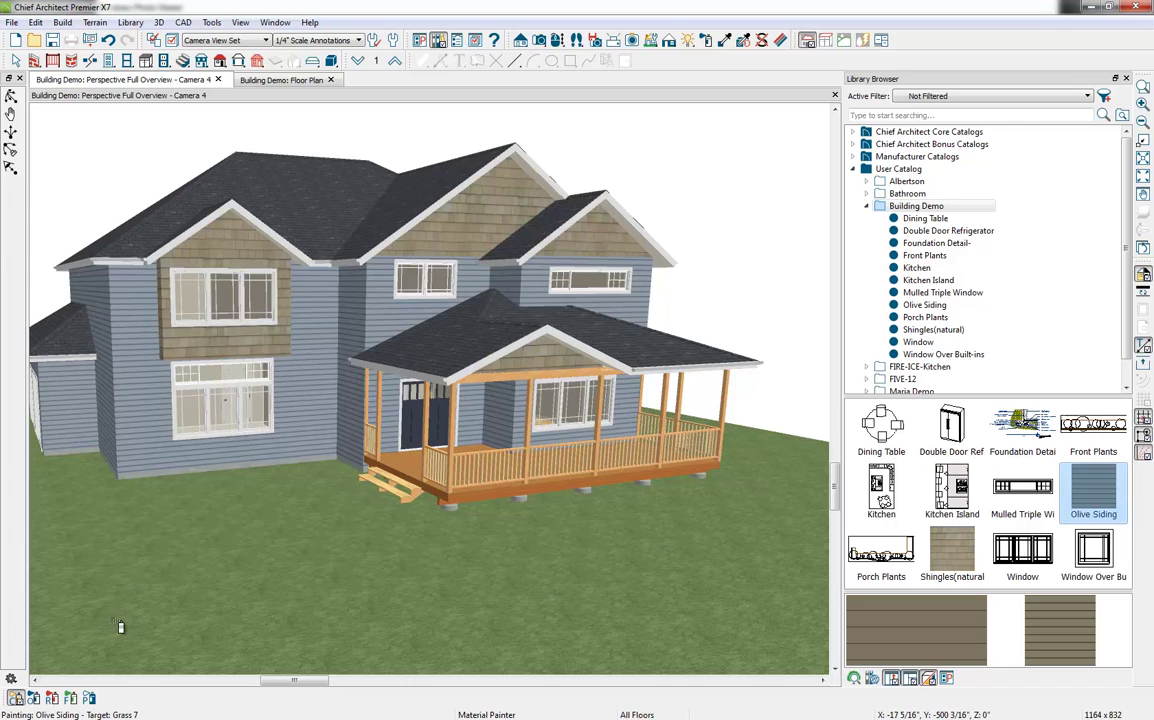
click(13, 699)
click(166, 464)
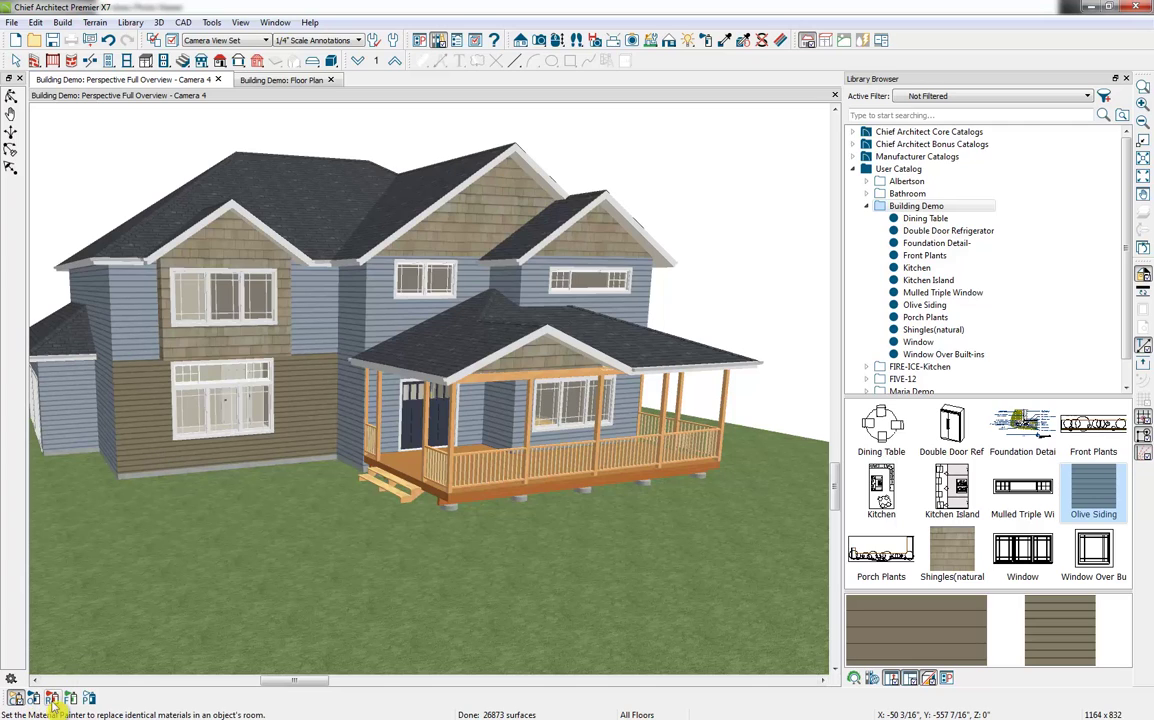
click(89, 699)
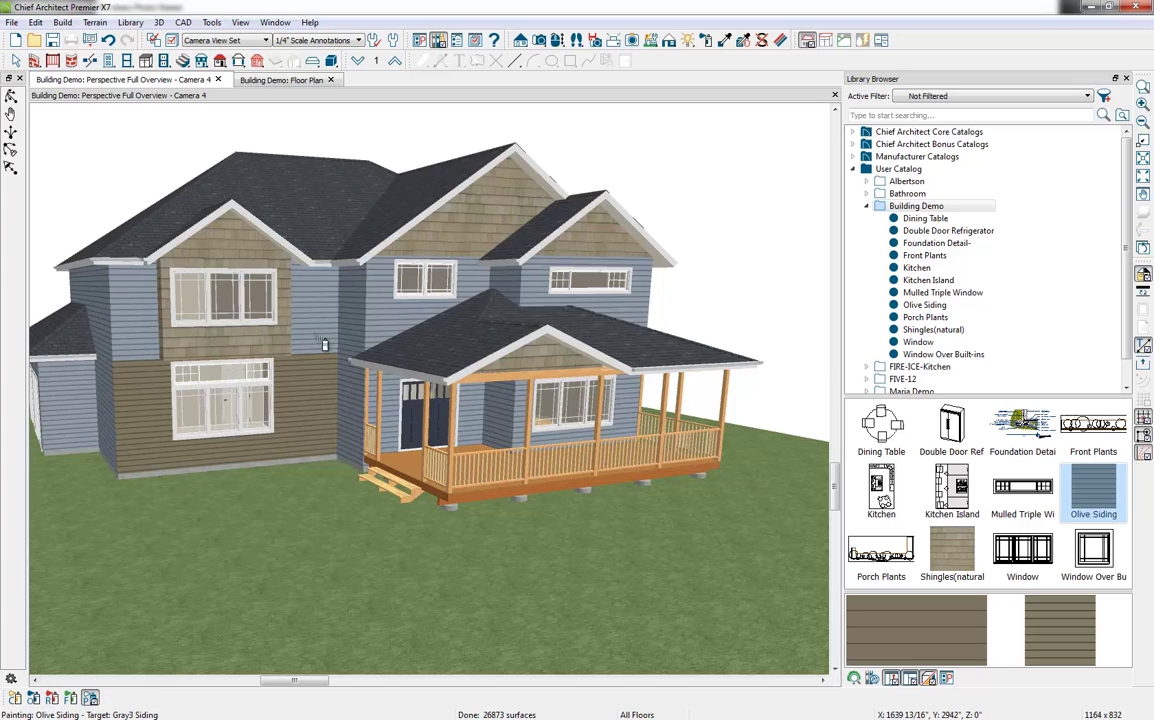
click(318, 353)
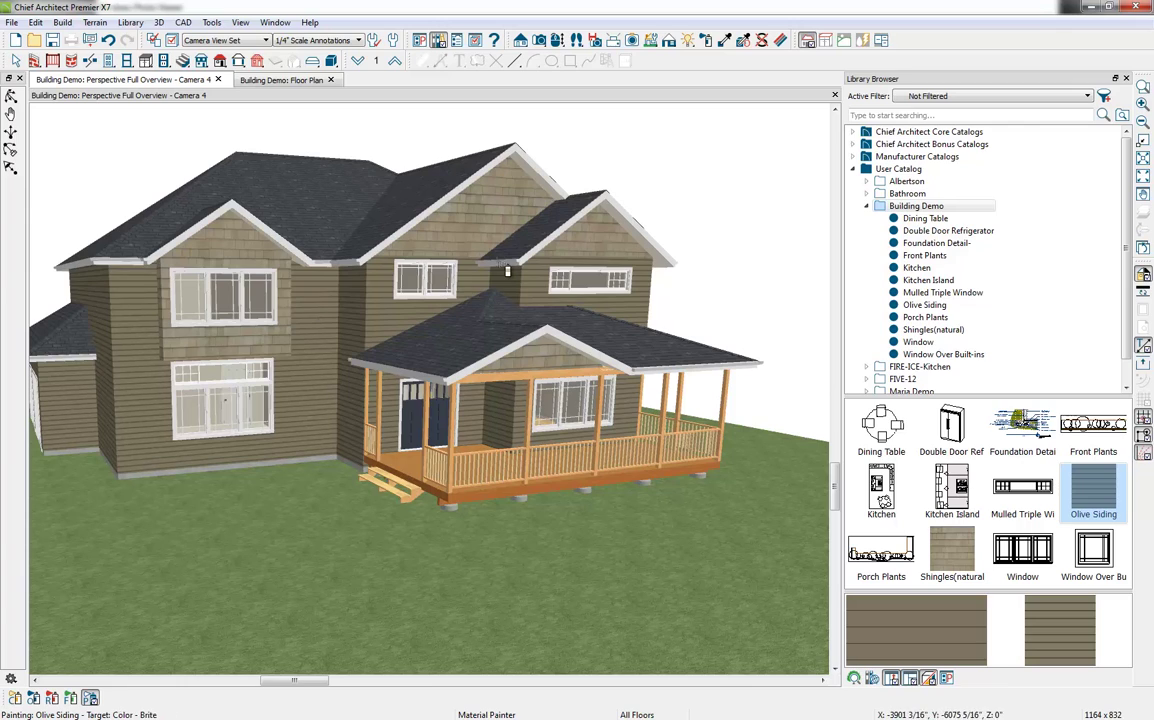
- Sample the white Color - Brite from the upper window's trim, paint the deck posts and railings plan-wide, and recolor only the stair component
click(726, 41)
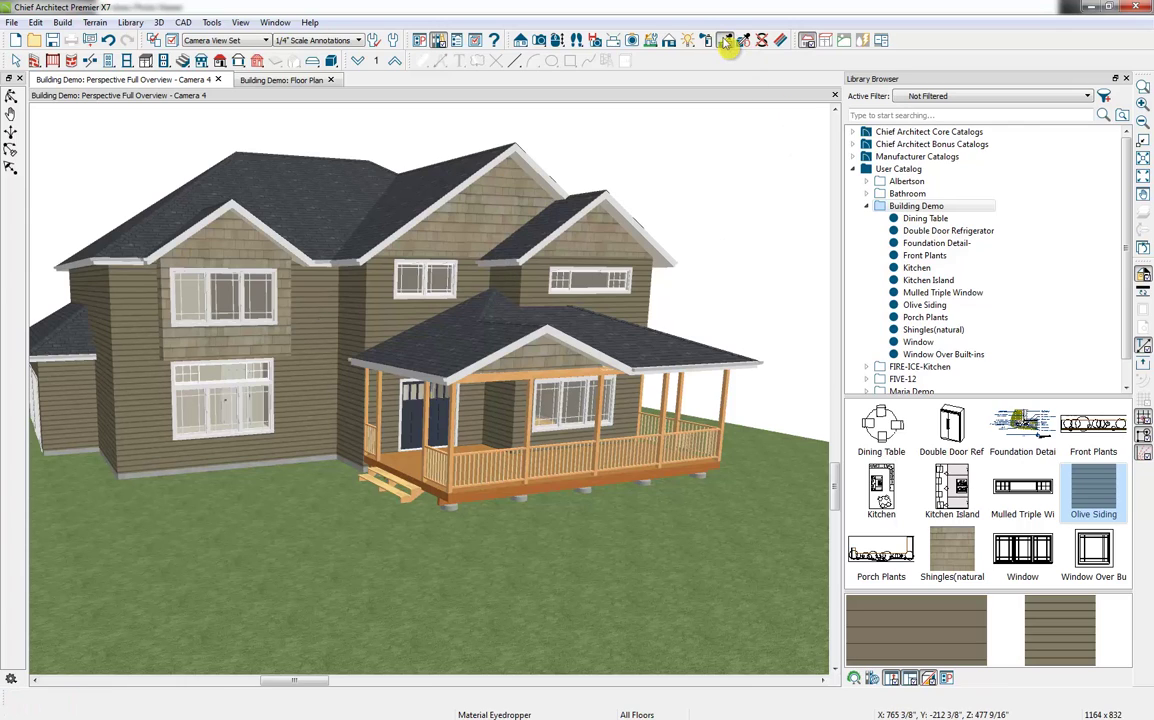
click(594, 280)
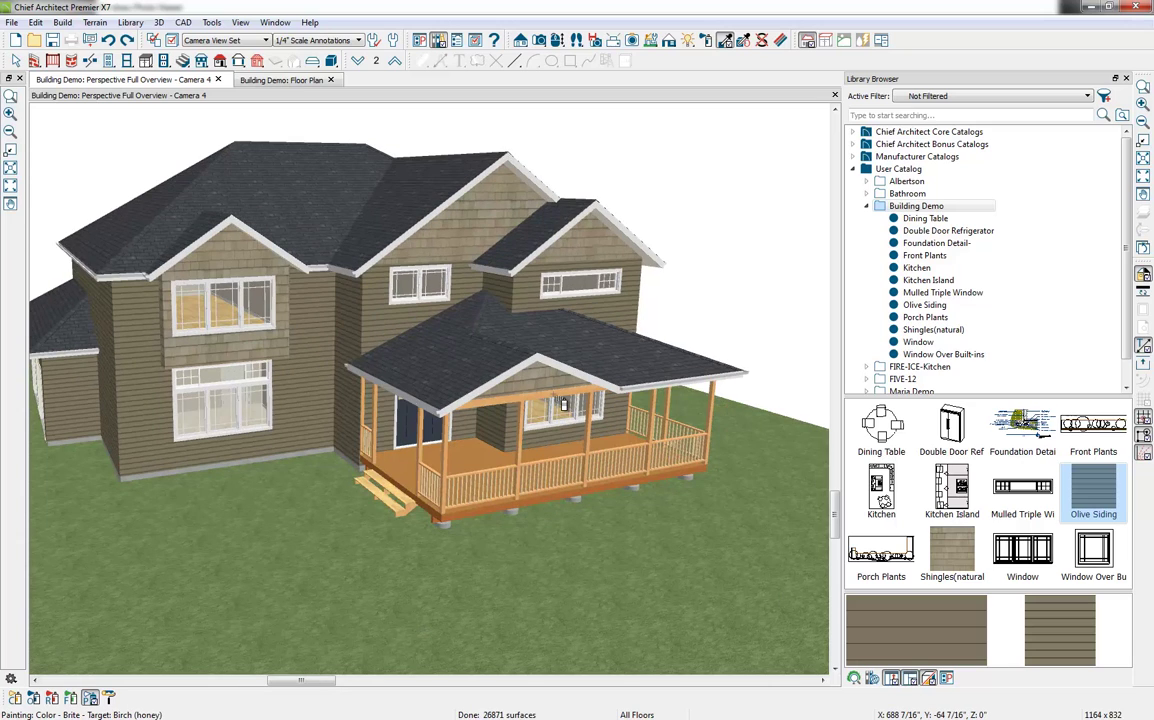
click(563, 404)
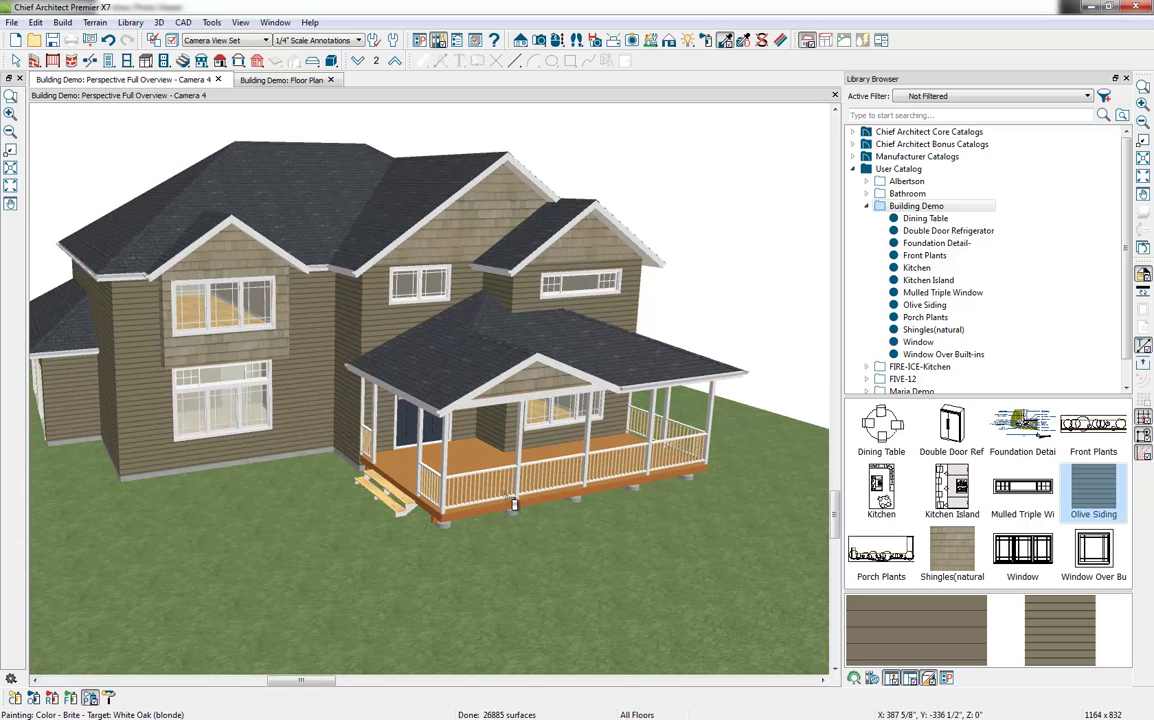
scroll(460, 530, up, 5)
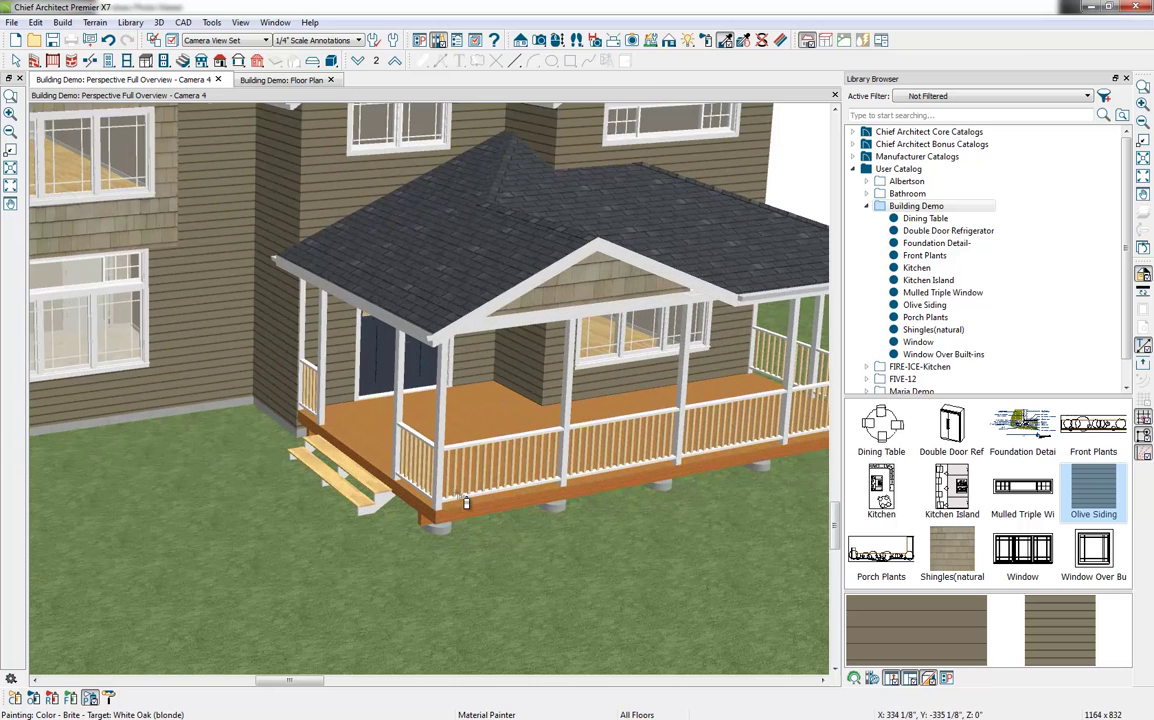
scroll(468, 505, down, 5)
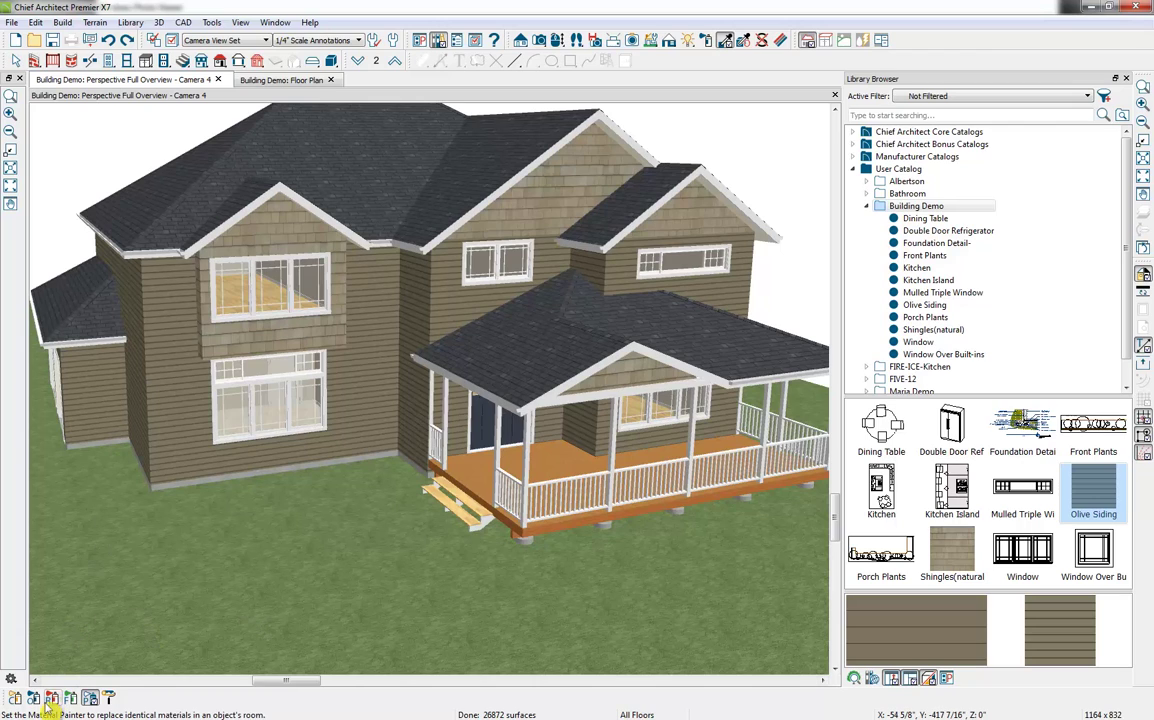
click(14, 698)
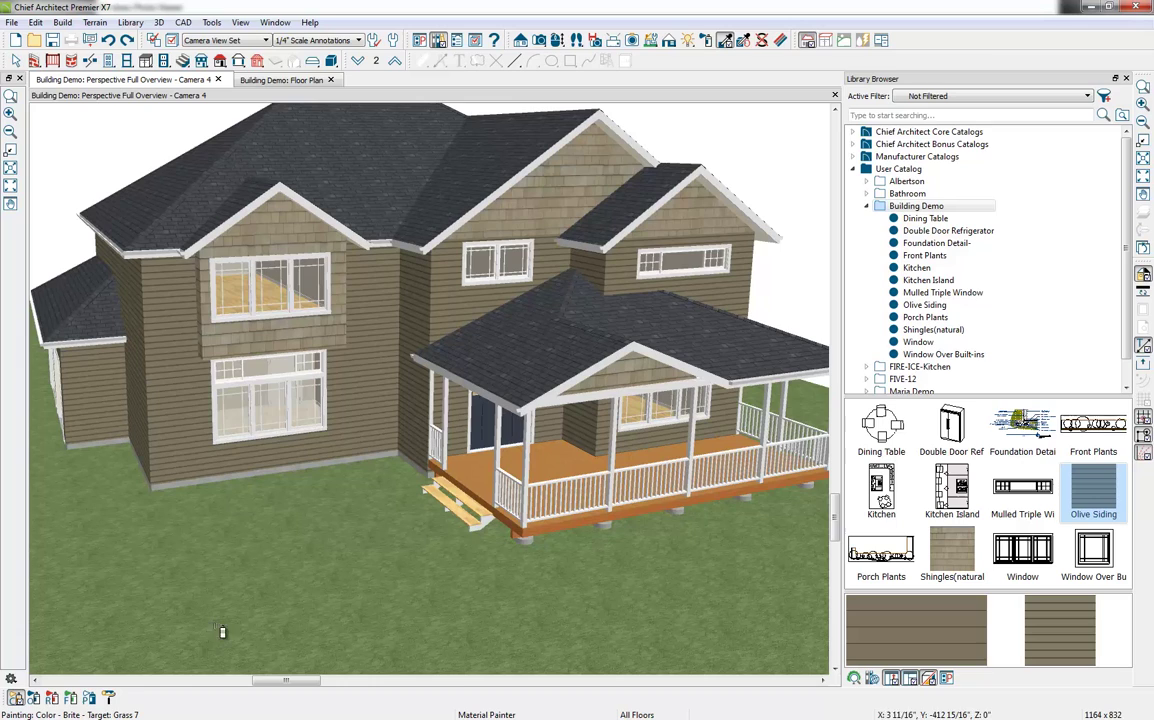
click(467, 516)
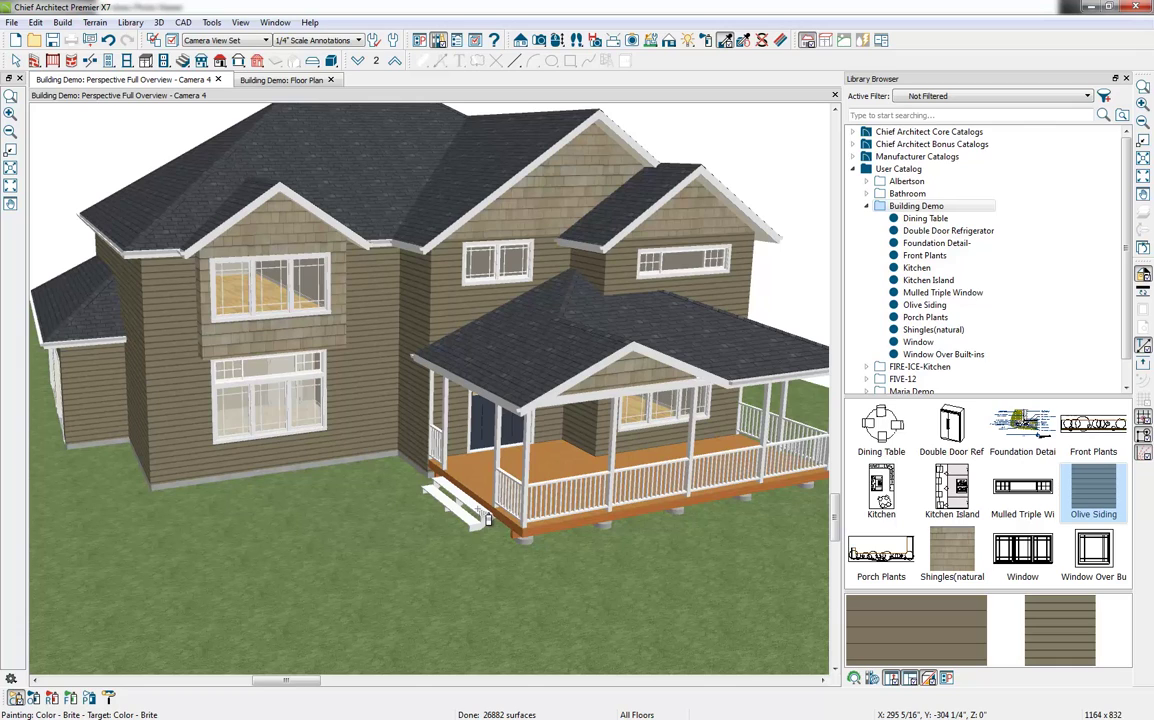
- Edit the gable's Shingles(natural) material definition and darken its material color to RGB 81, 74, 60
click(782, 41)
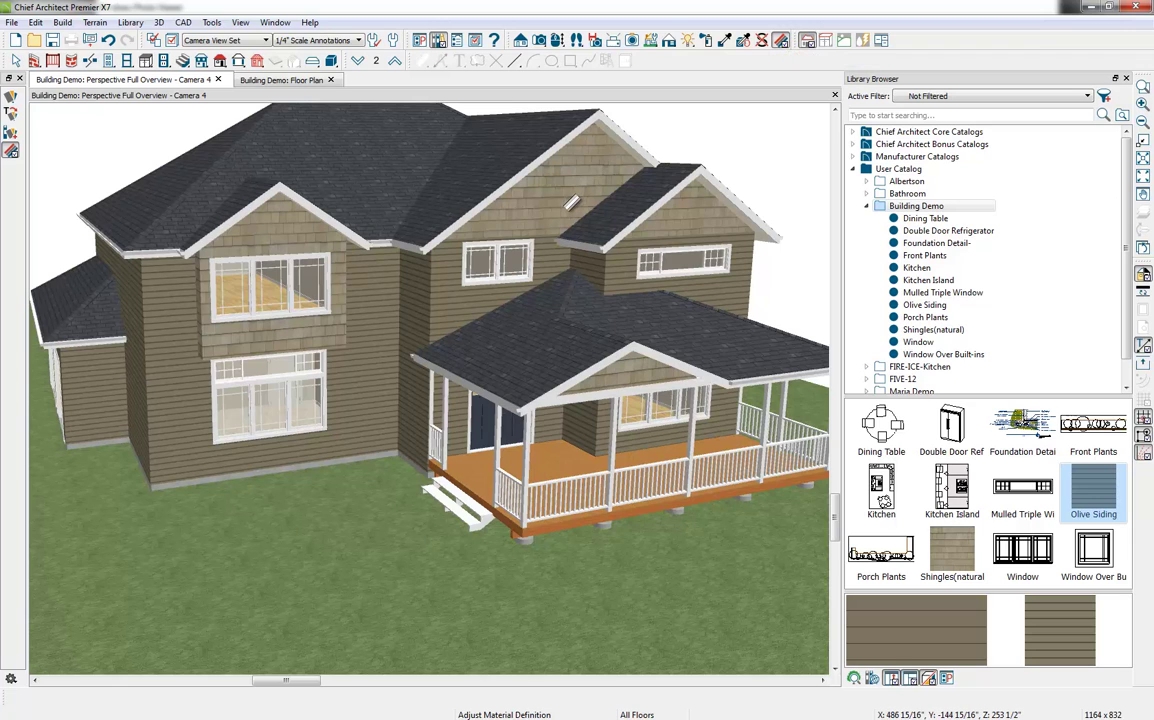
click(573, 202)
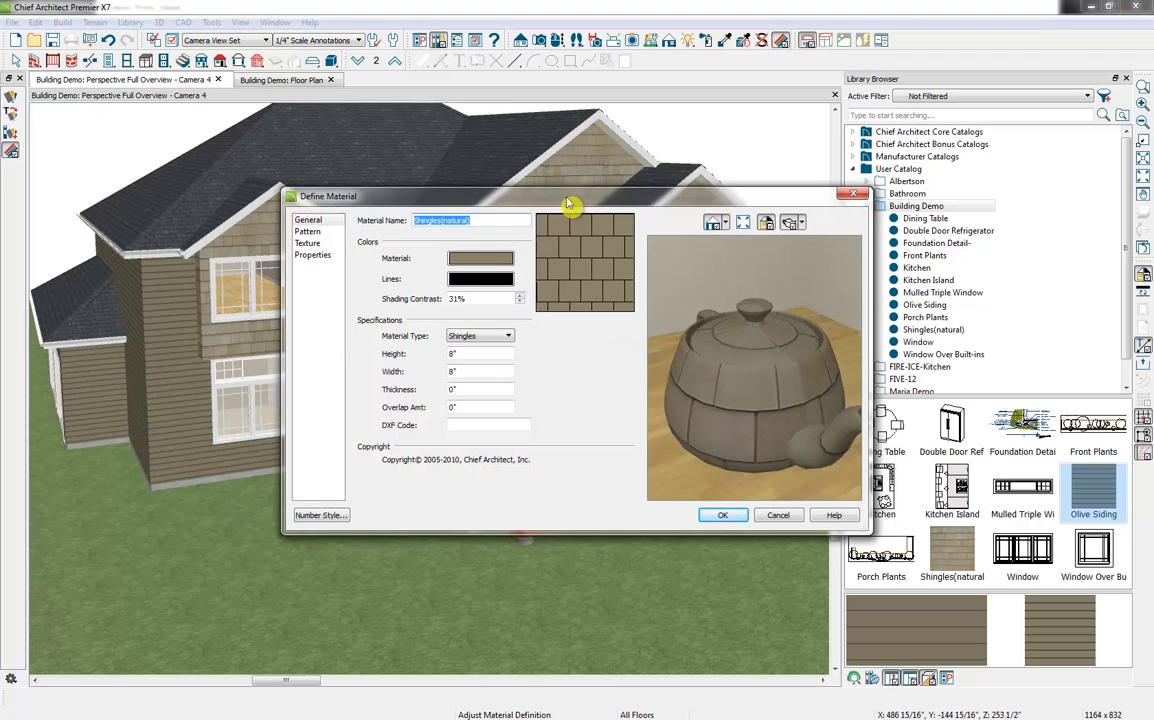
click(474, 261)
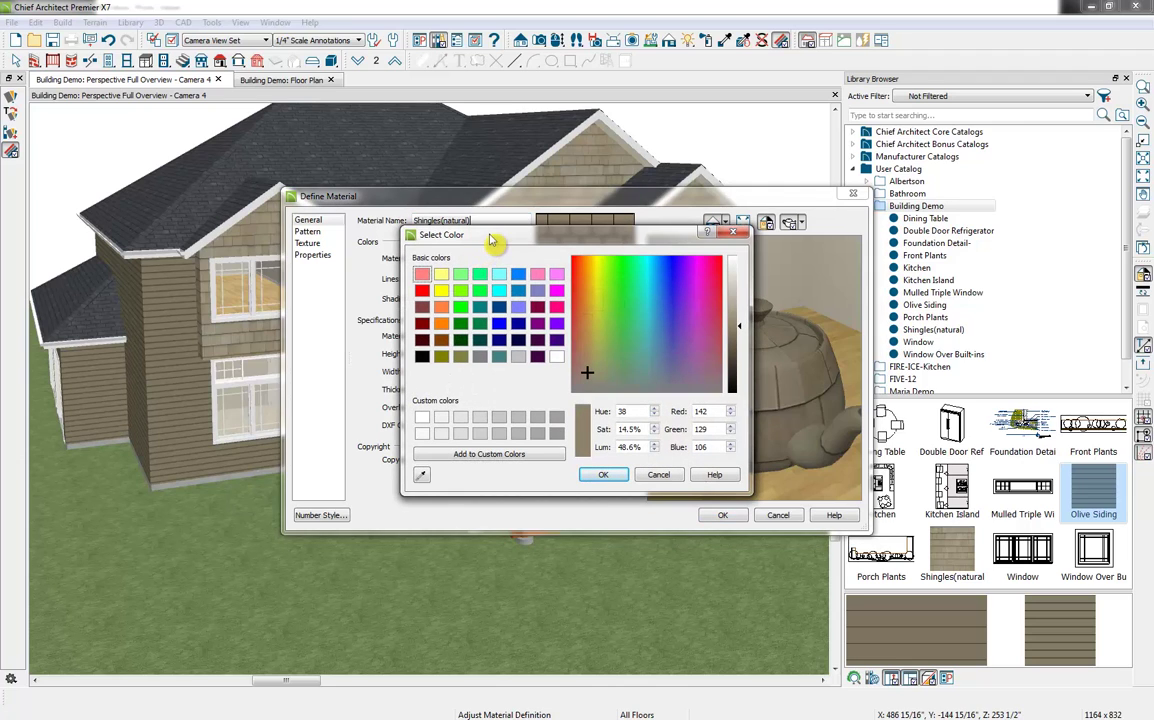
click(742, 343)
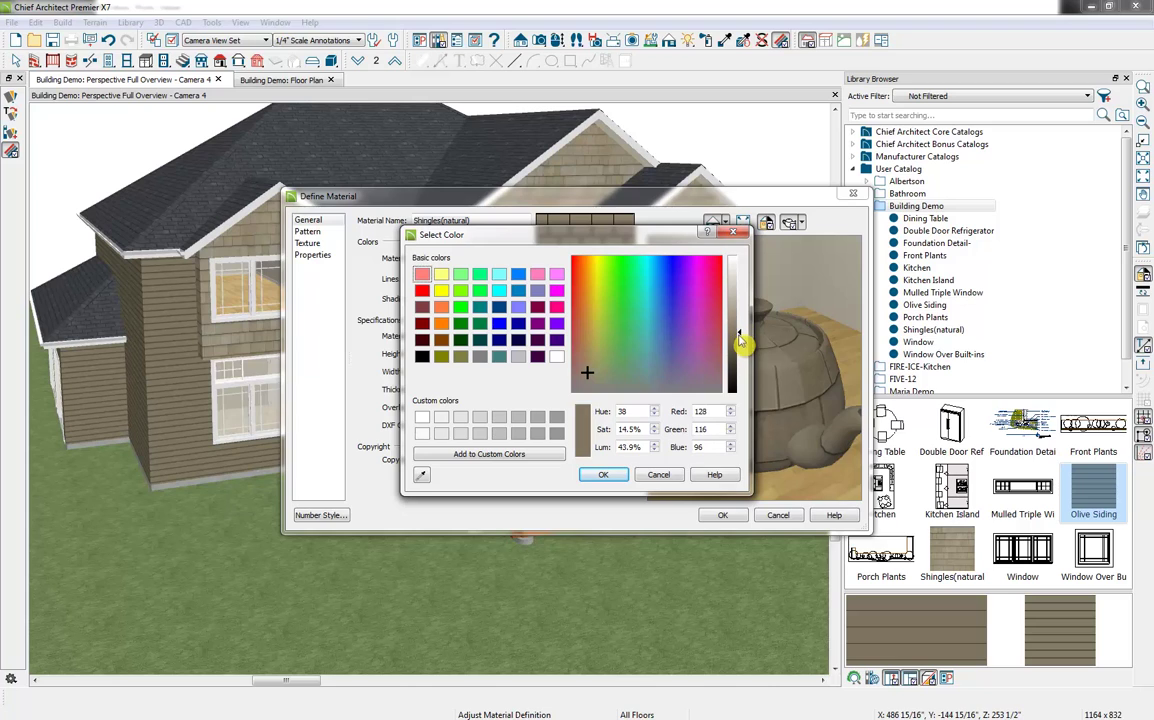
drag(742, 343, 739, 365)
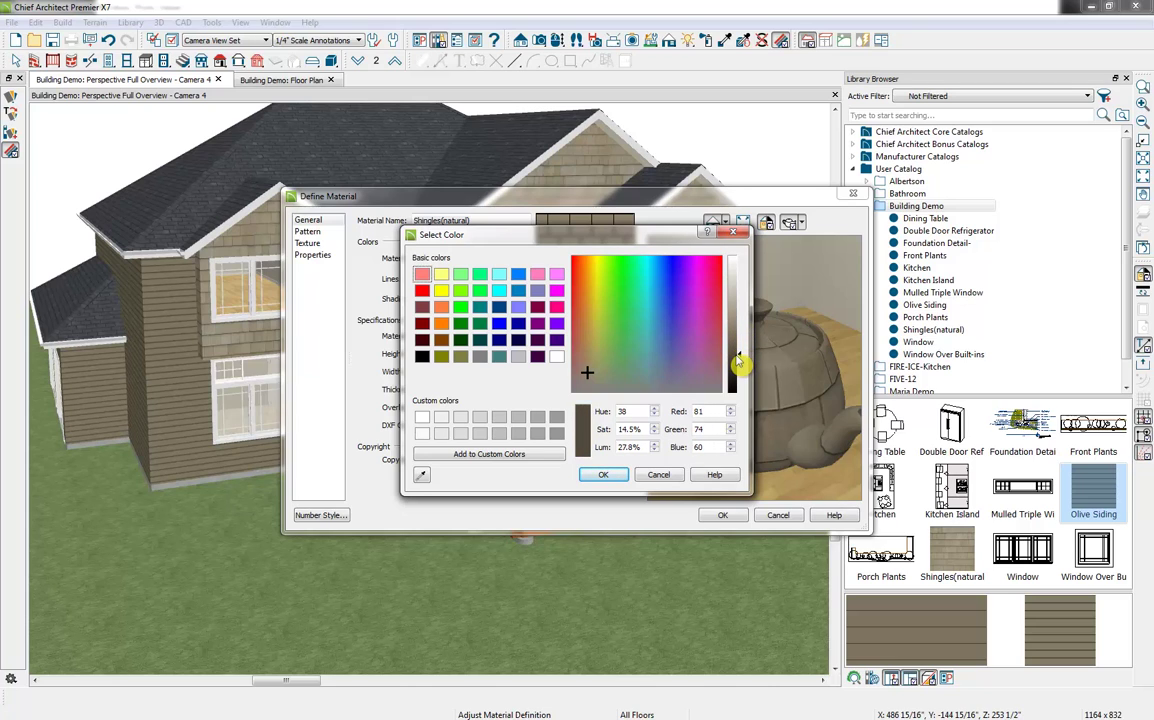
click(604, 476)
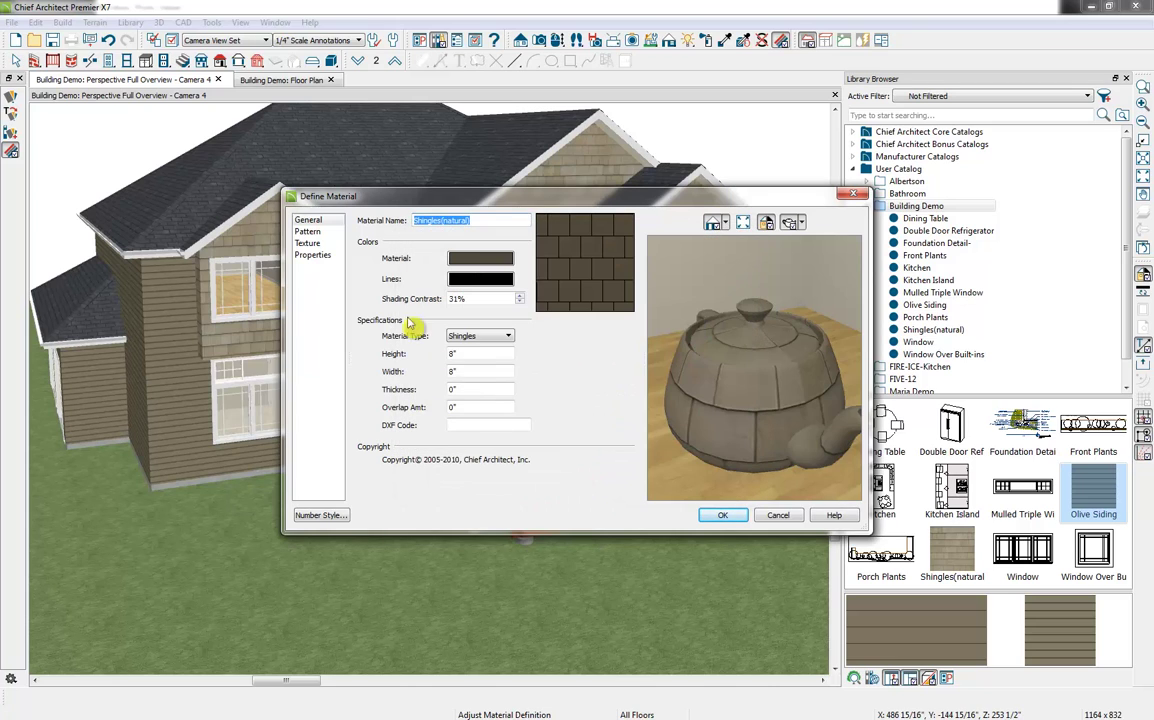
- Enable Blend with Texture for the Shingles(natural) material and apply the changed definition
click(318, 245)
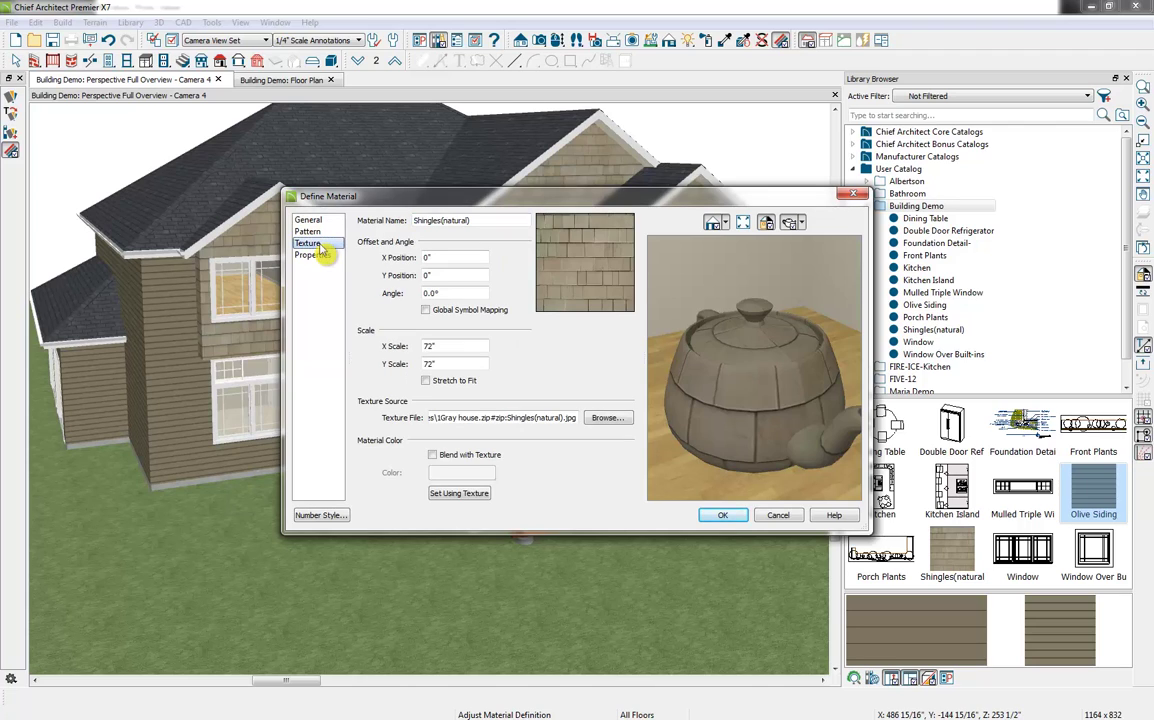
click(440, 456)
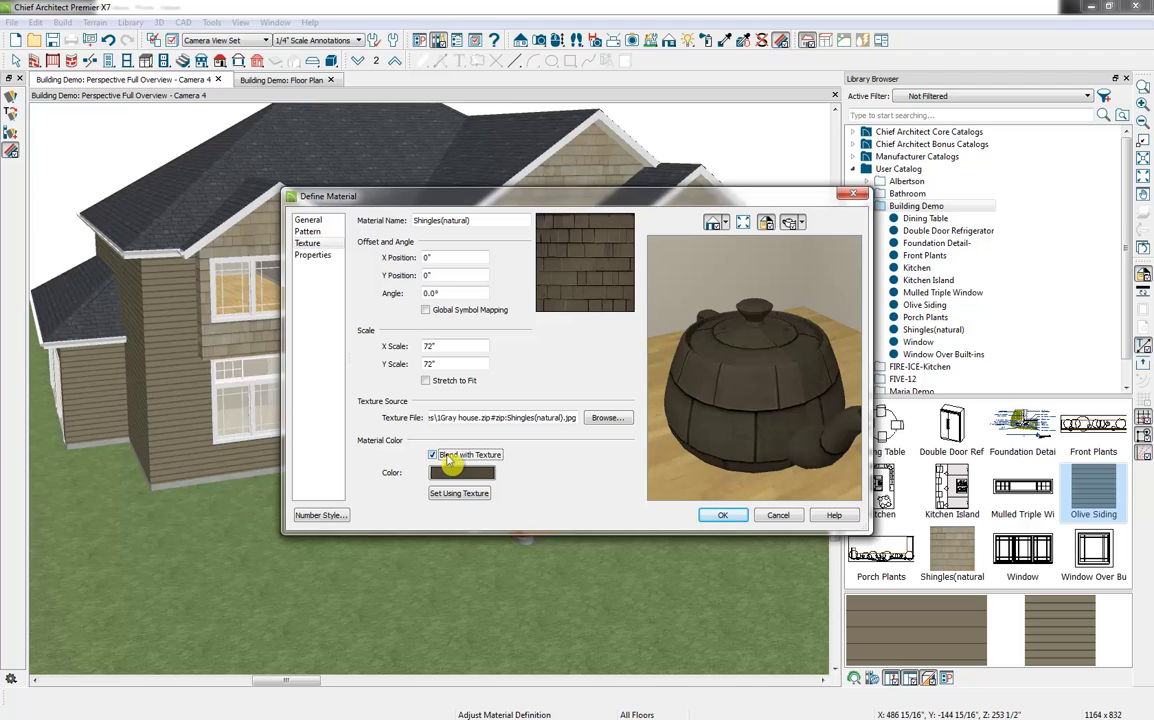
click(723, 515)
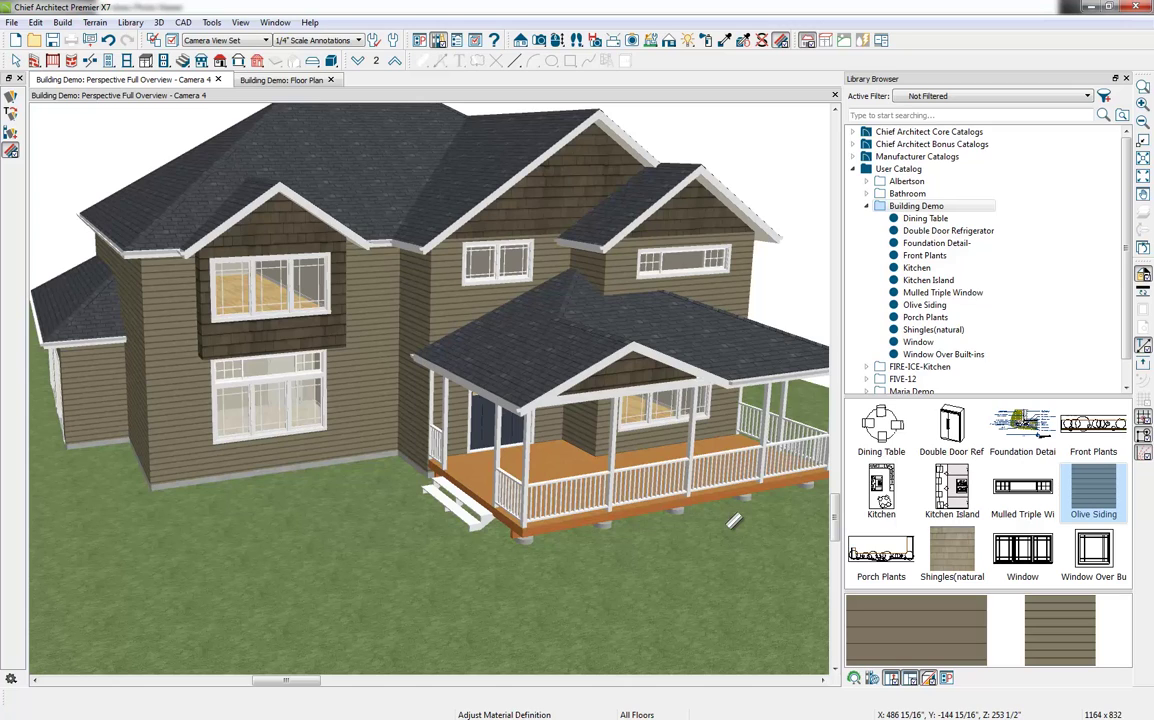
- Narrow the library browser, close the Camera 4 exterior perspective and return to the floor plan
drag(840, 338, 915, 320)
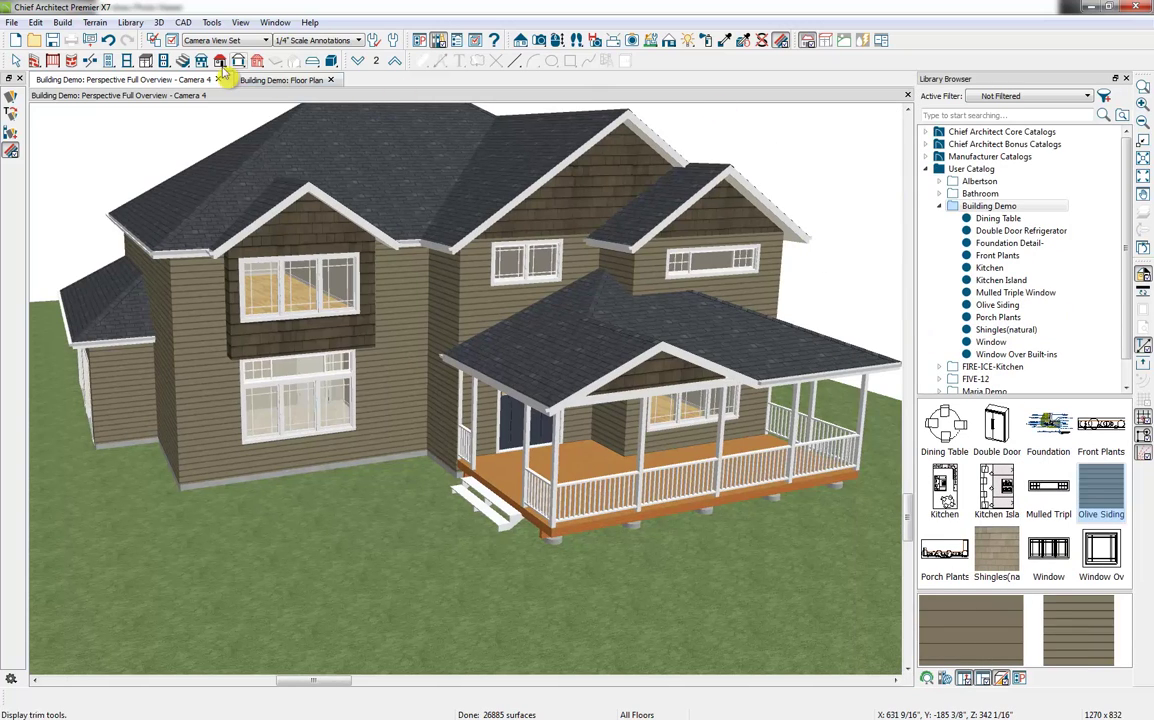
click(283, 80)
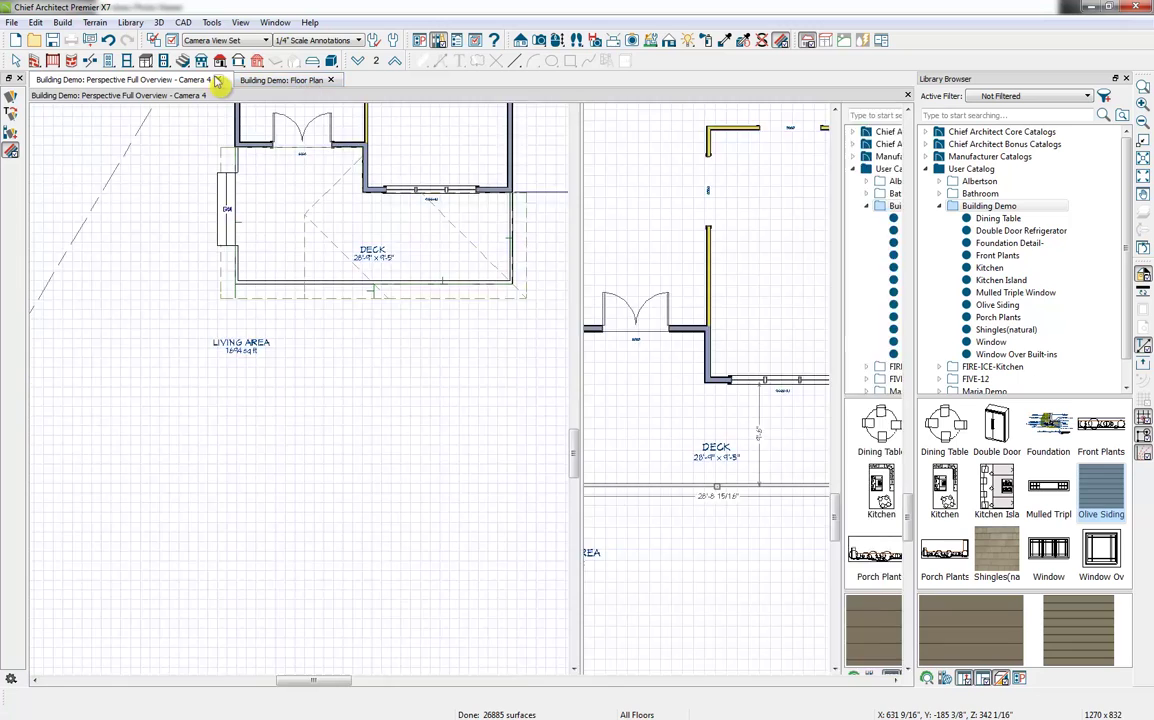
click(218, 82)
- Create a full camera view beside the interior stairs facing the open room's far right corner, and arrange it side by side with the floor plan
scroll(375, 300, down, 4)
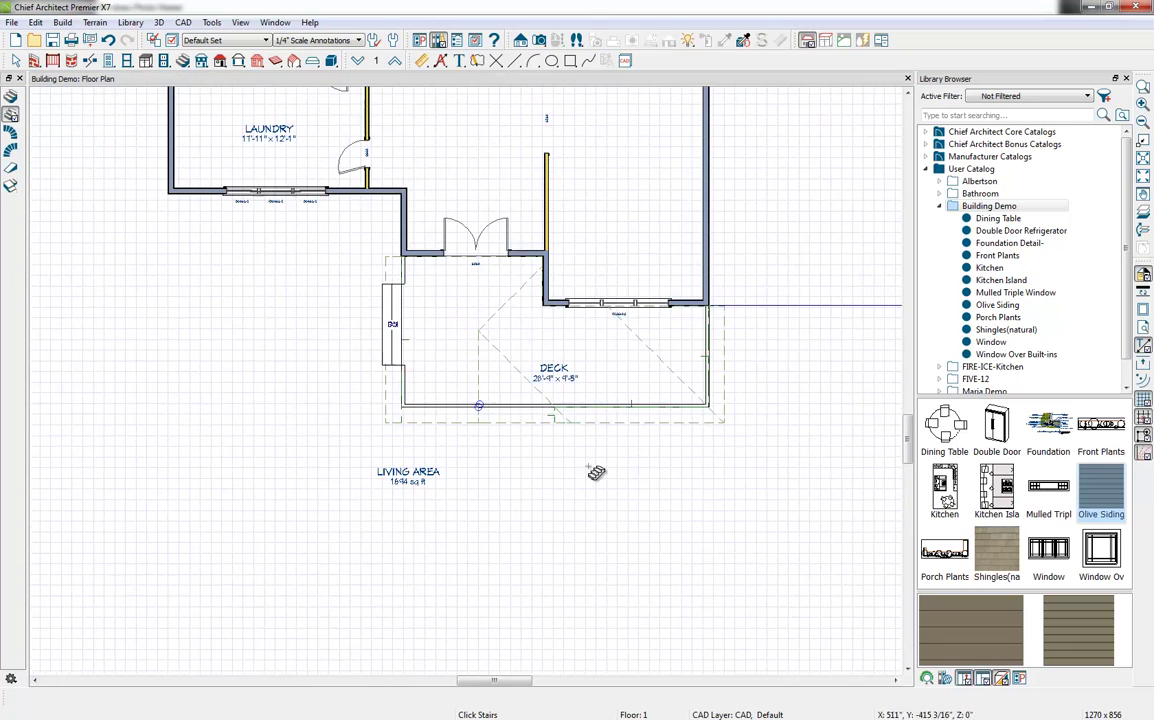
middle_drag(656, 208, 678, 459)
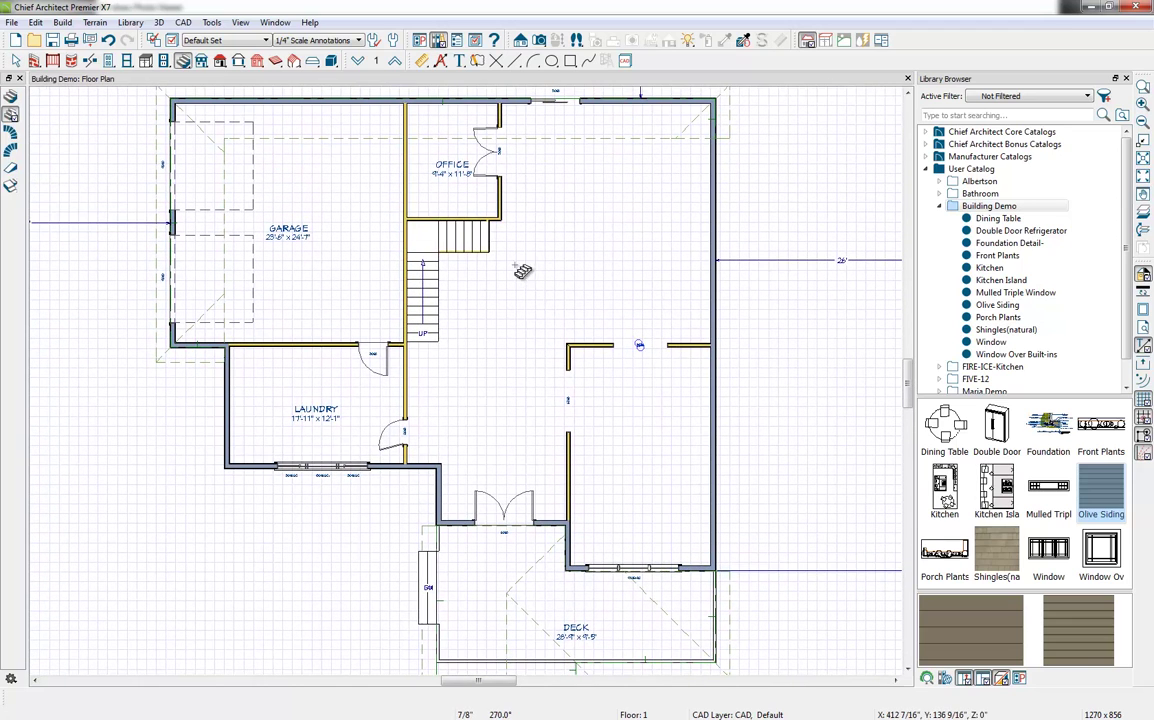
click(540, 40)
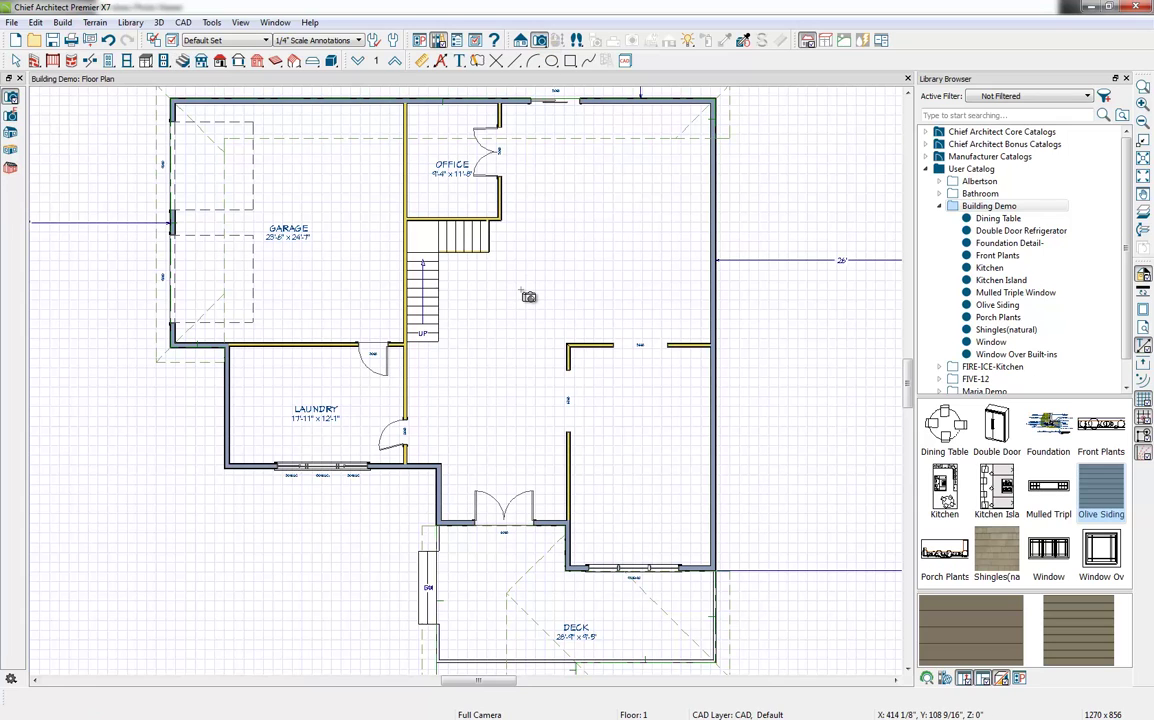
drag(521, 290, 560, 268)
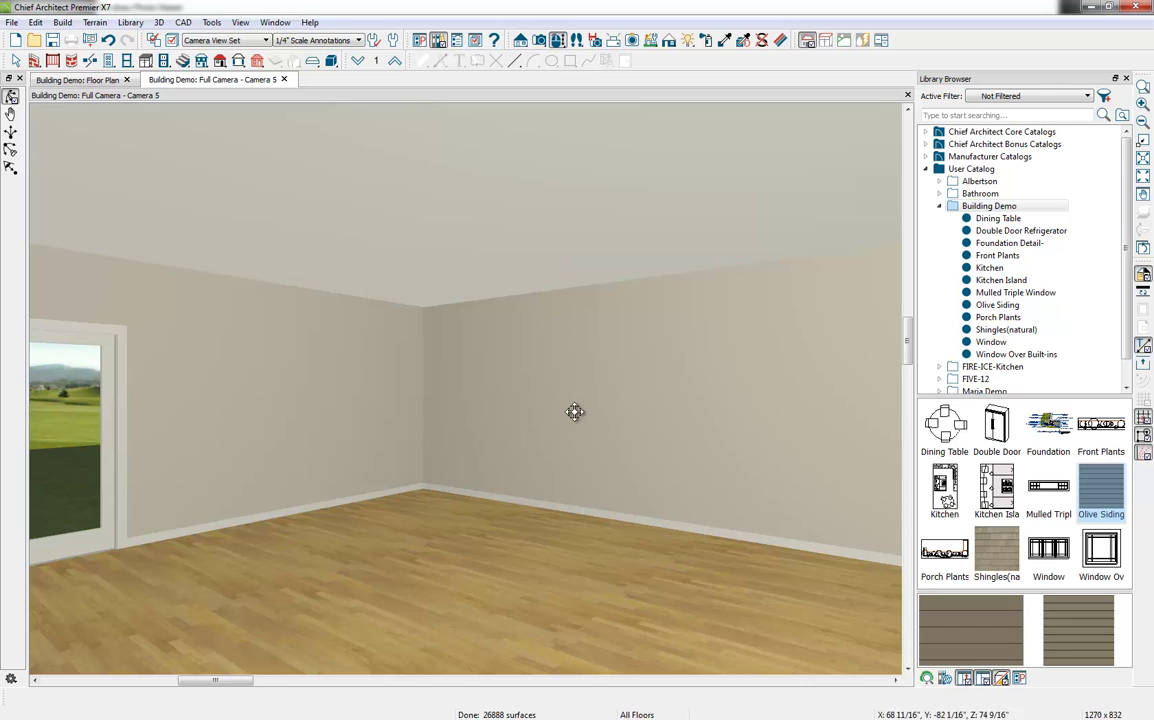
drag(577, 408, 564, 414)
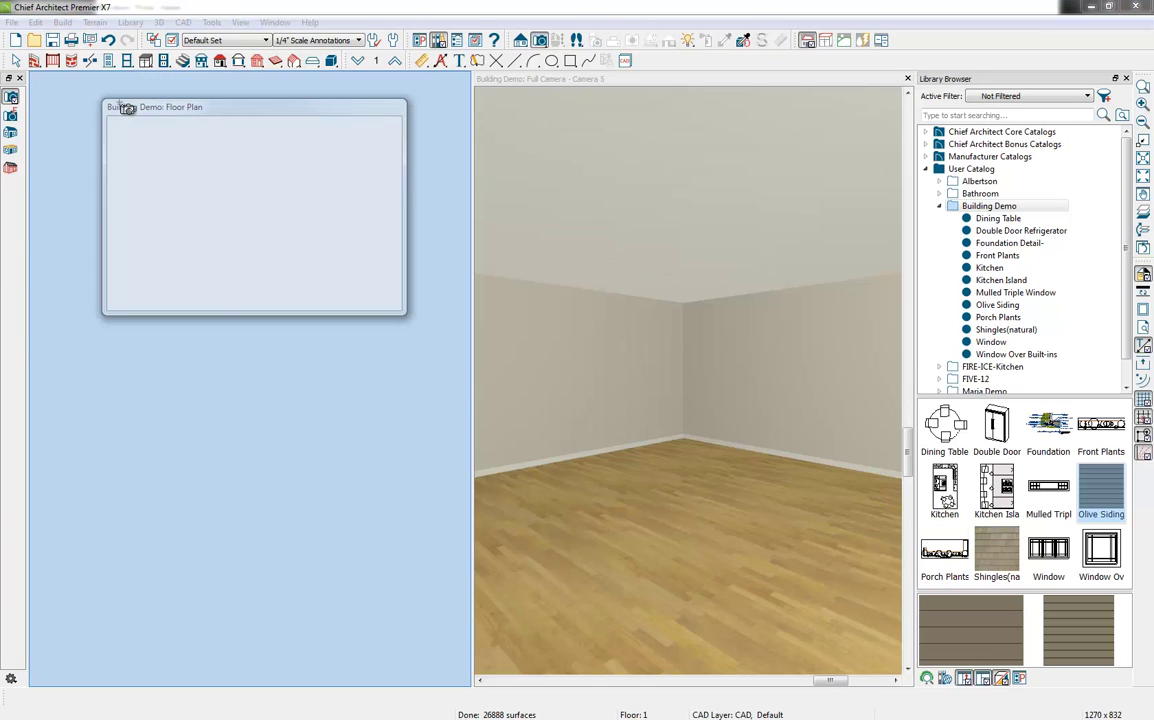
double_click(116, 104)
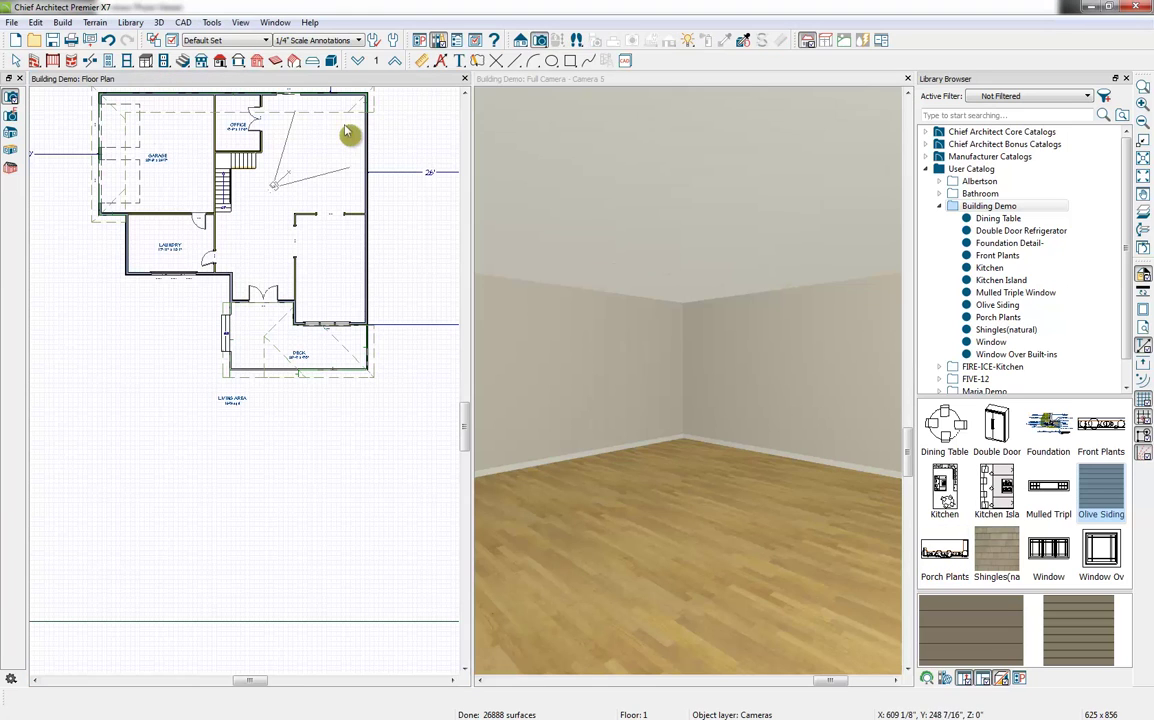
scroll(347, 133, up, 3)
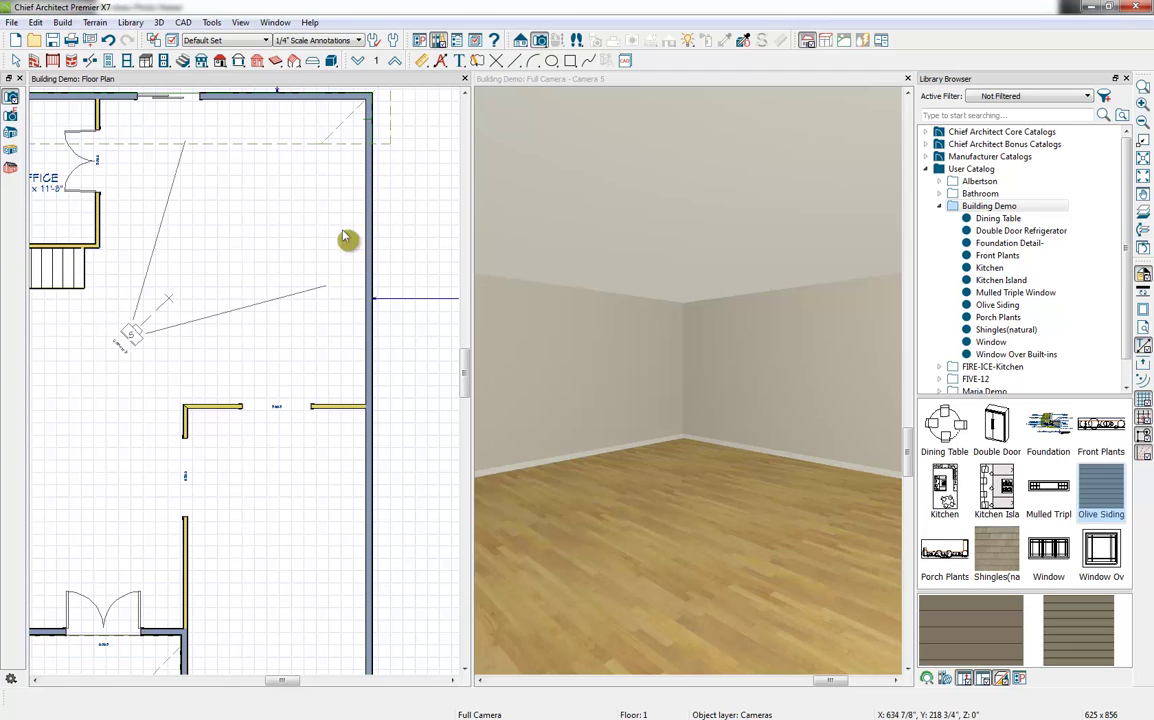
- Place the Building Demo library's Kitchen block in the open room's upper right corner and shift it right against the exterior wall
click(146, 61)
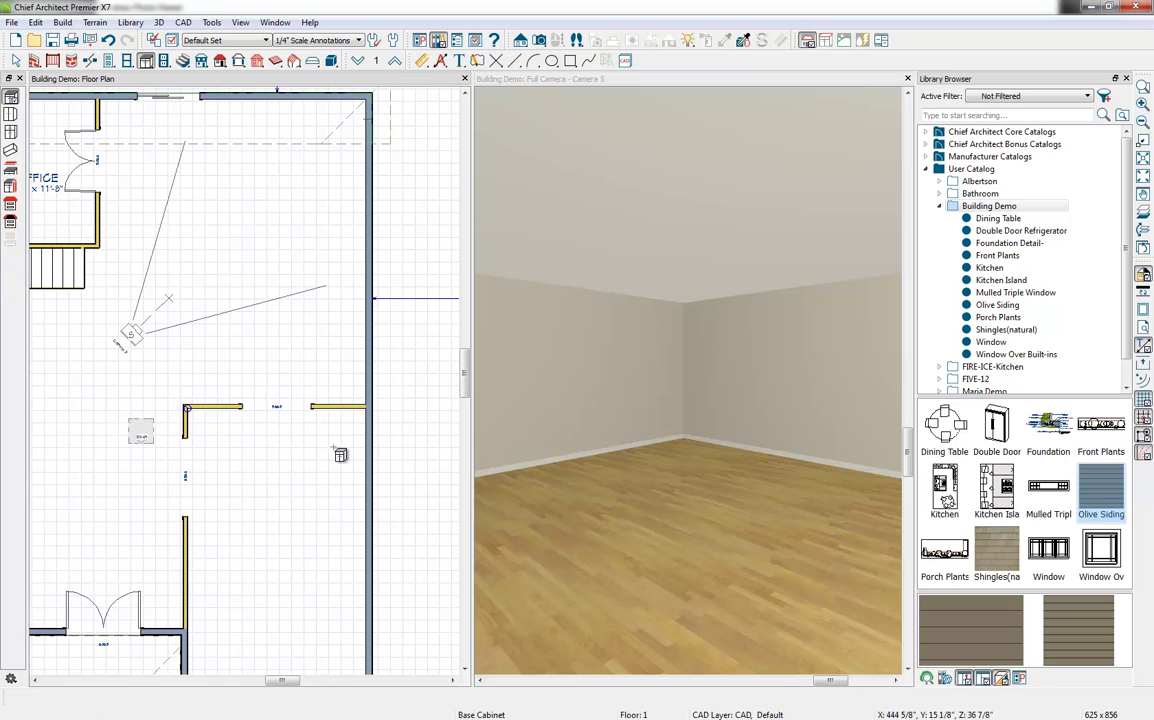
click(957, 493)
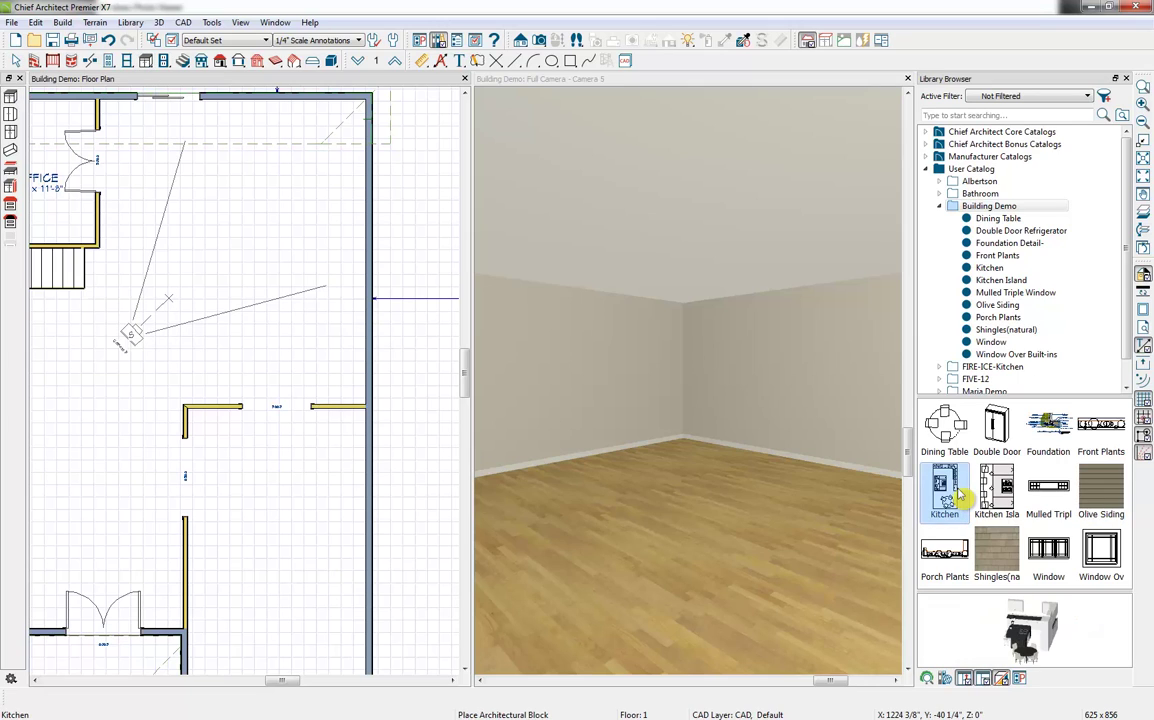
click(262, 241)
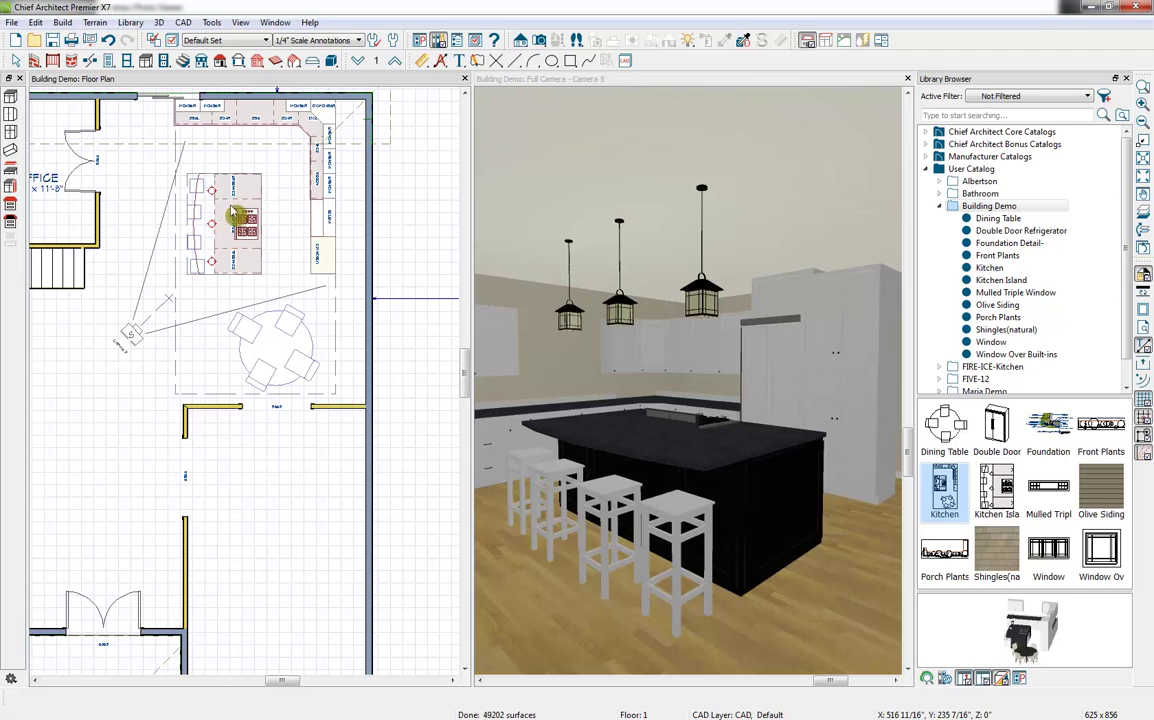
drag(258, 242, 288, 242)
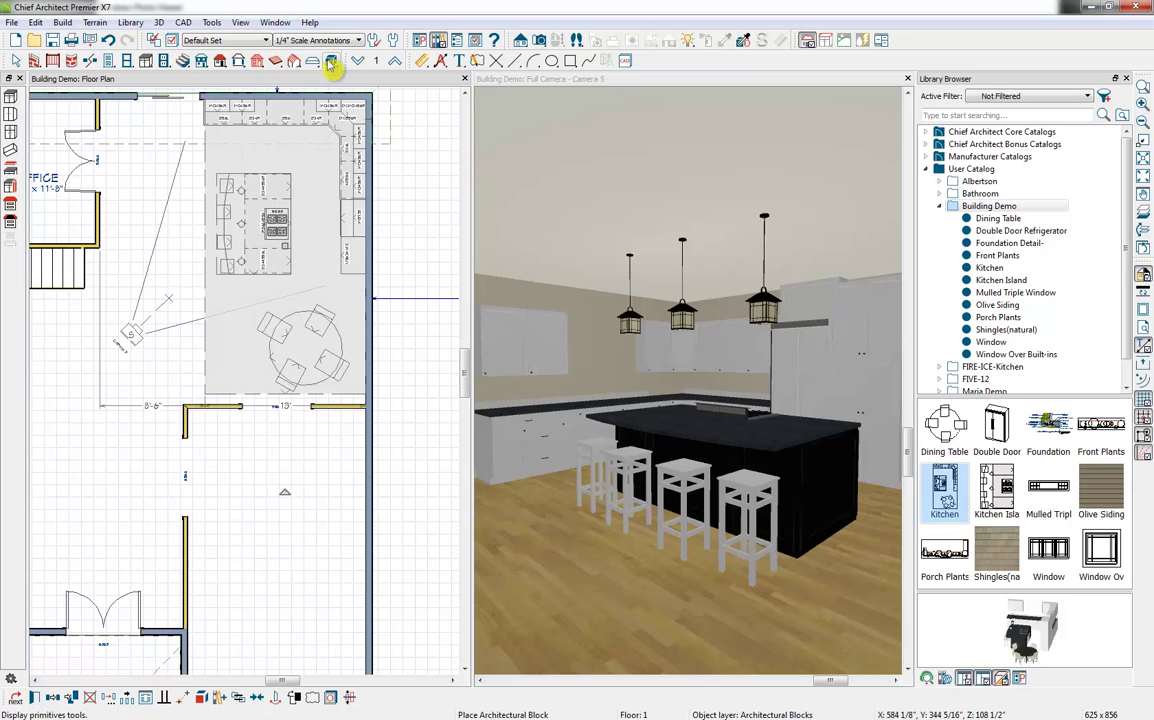
- Add a window in the upper exterior wall above the kitchen counter and place an Offset 32" undermount kitchen sink in the base cabinet below it
click(127, 60)
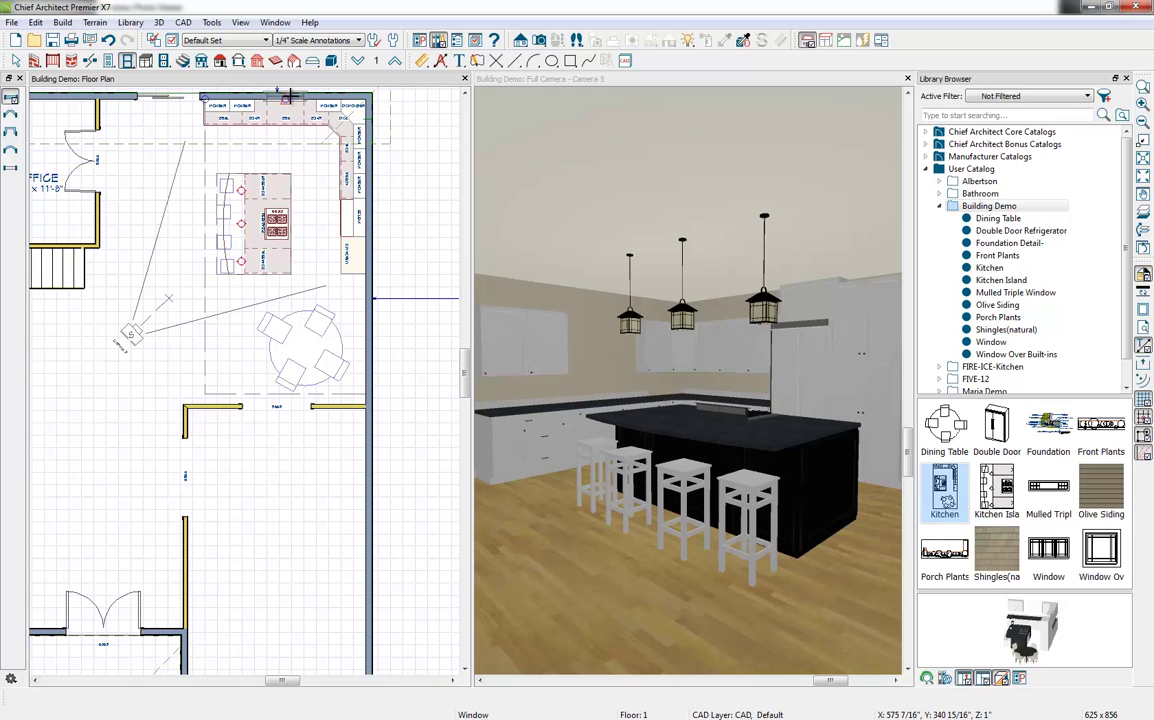
click(287, 97)
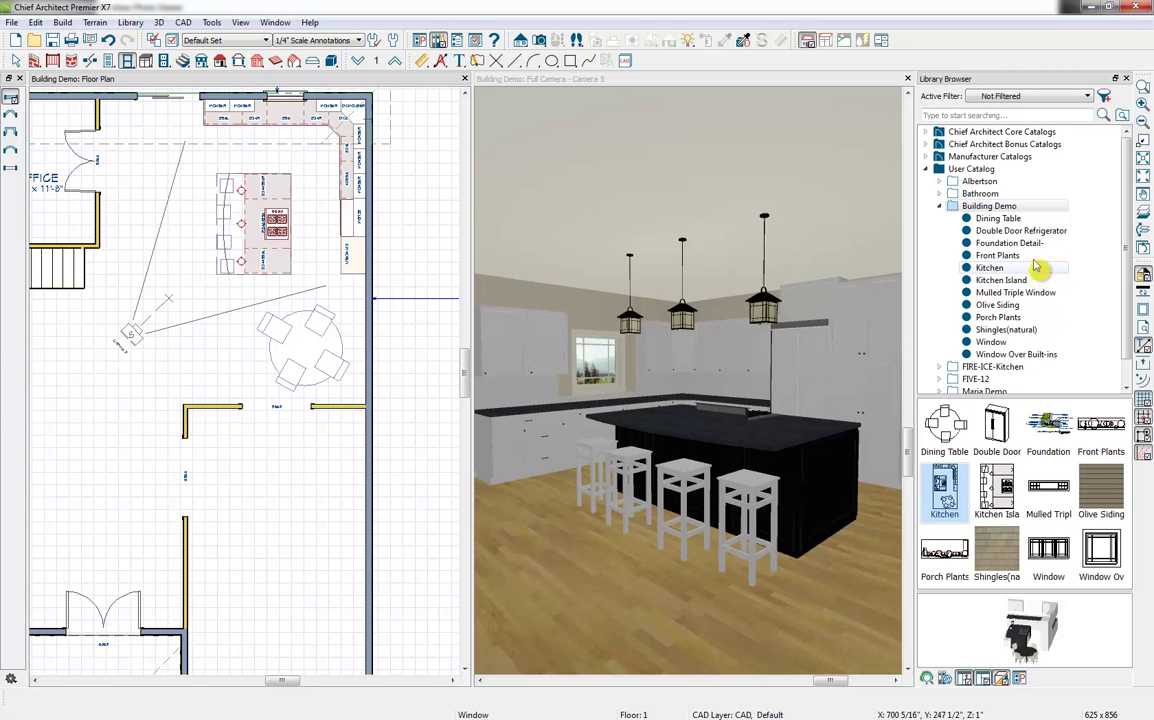
click(928, 133)
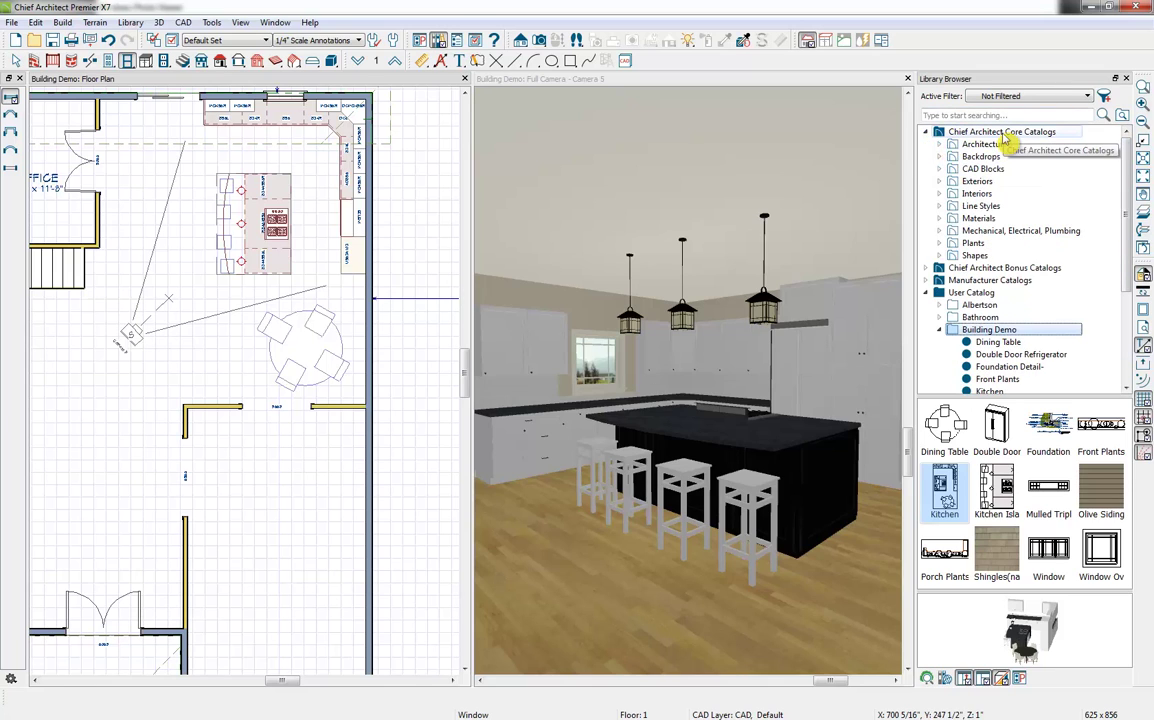
double_click(978, 146)
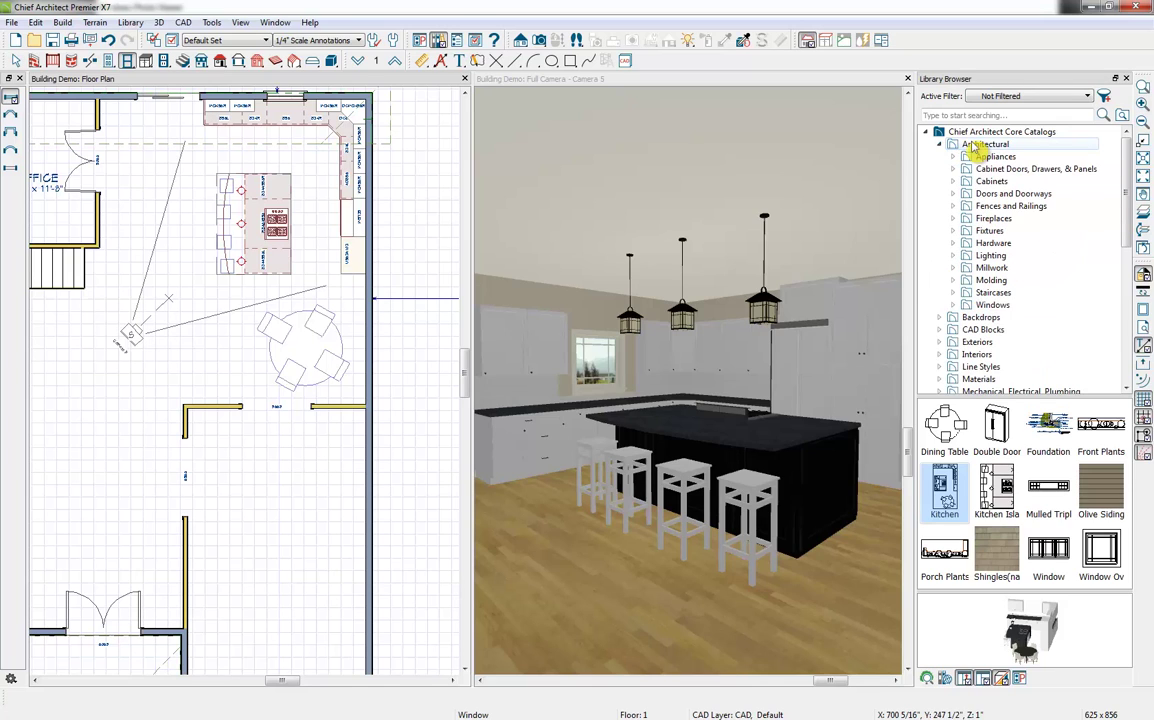
click(955, 231)
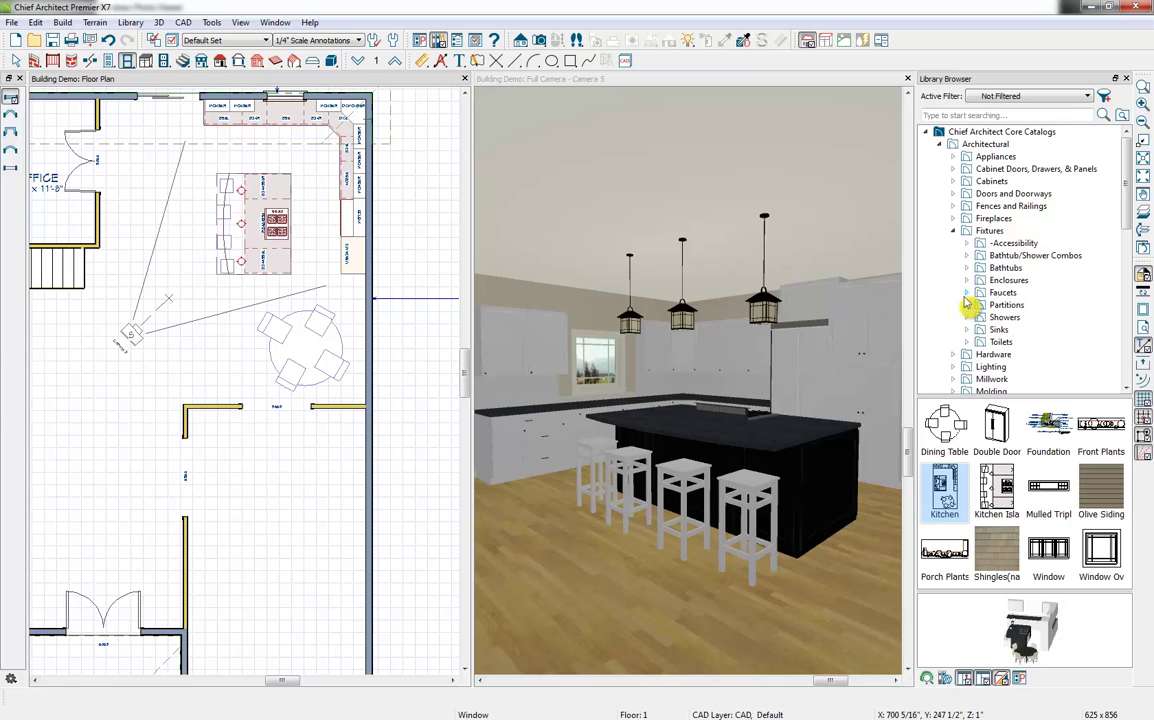
click(967, 329)
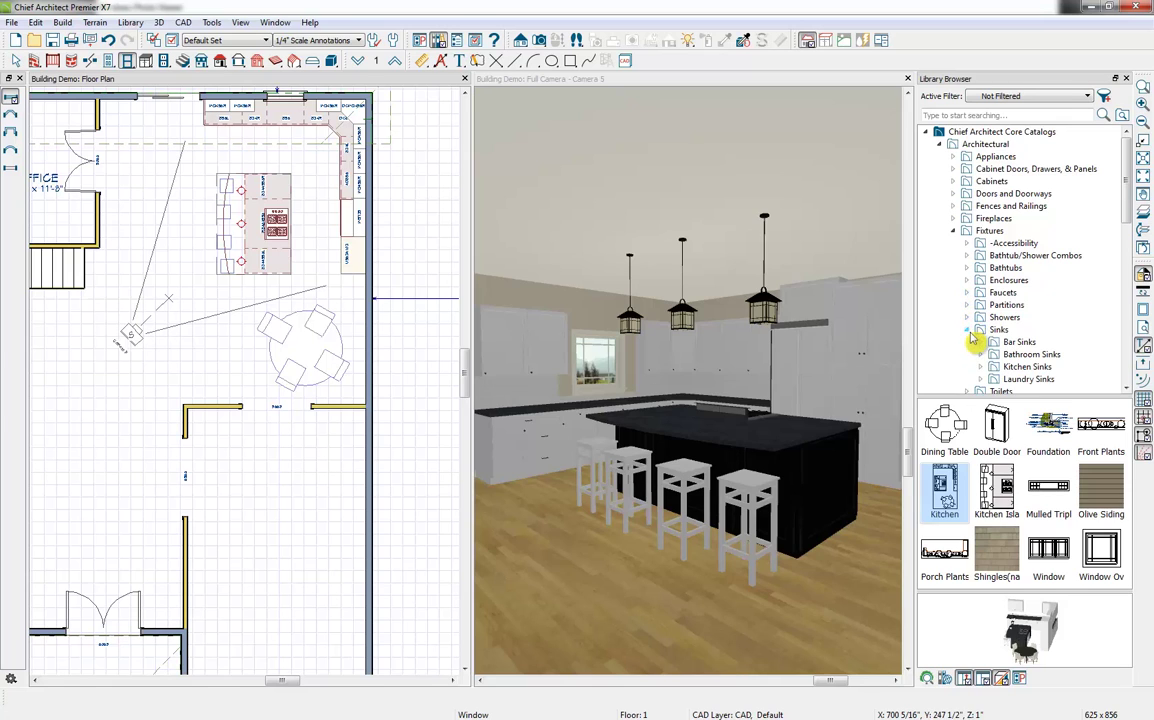
click(980, 366)
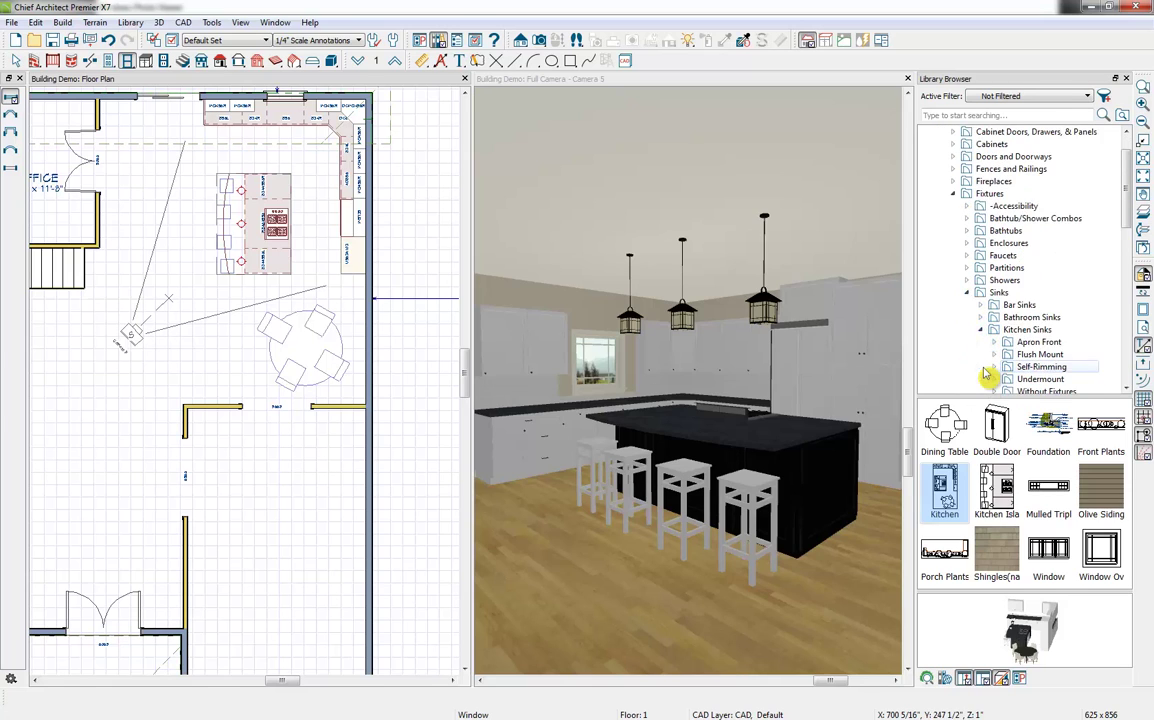
click(1030, 343)
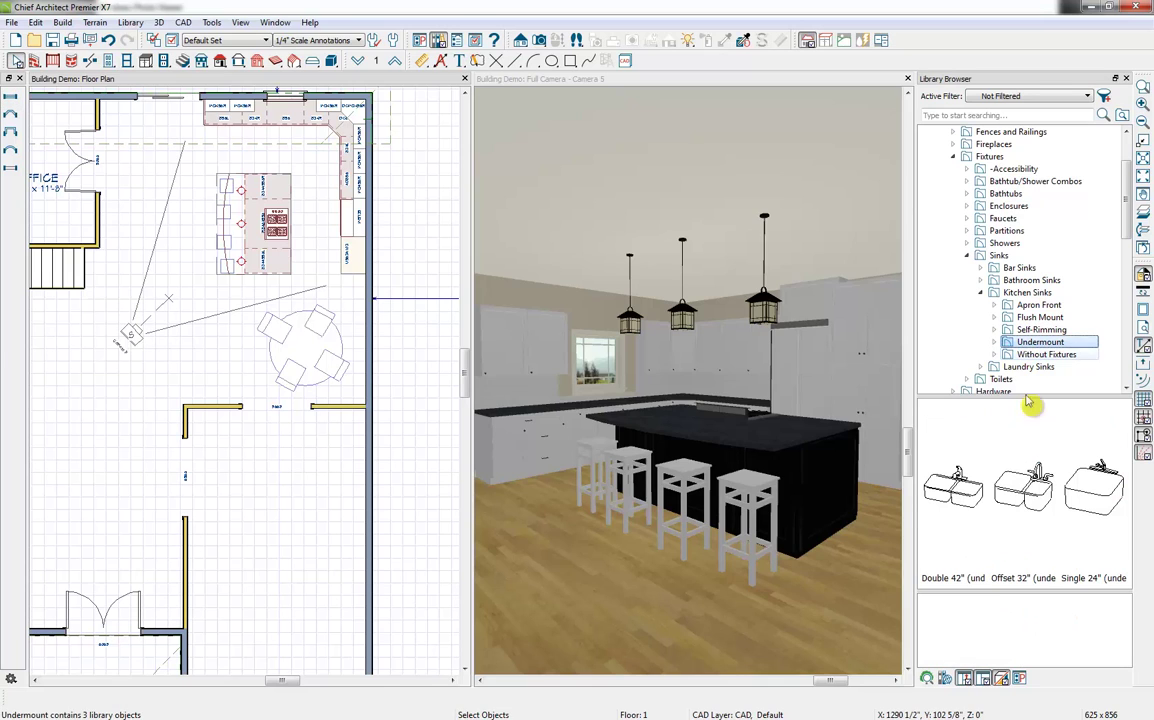
click(1024, 468)
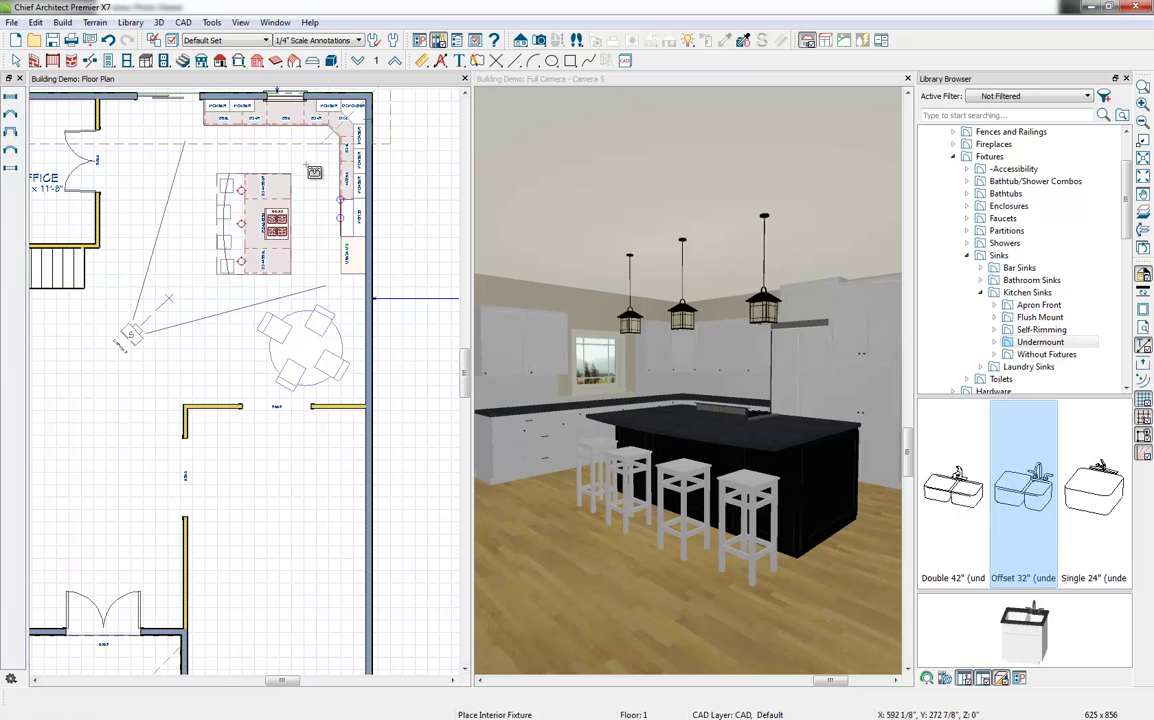
click(291, 116)
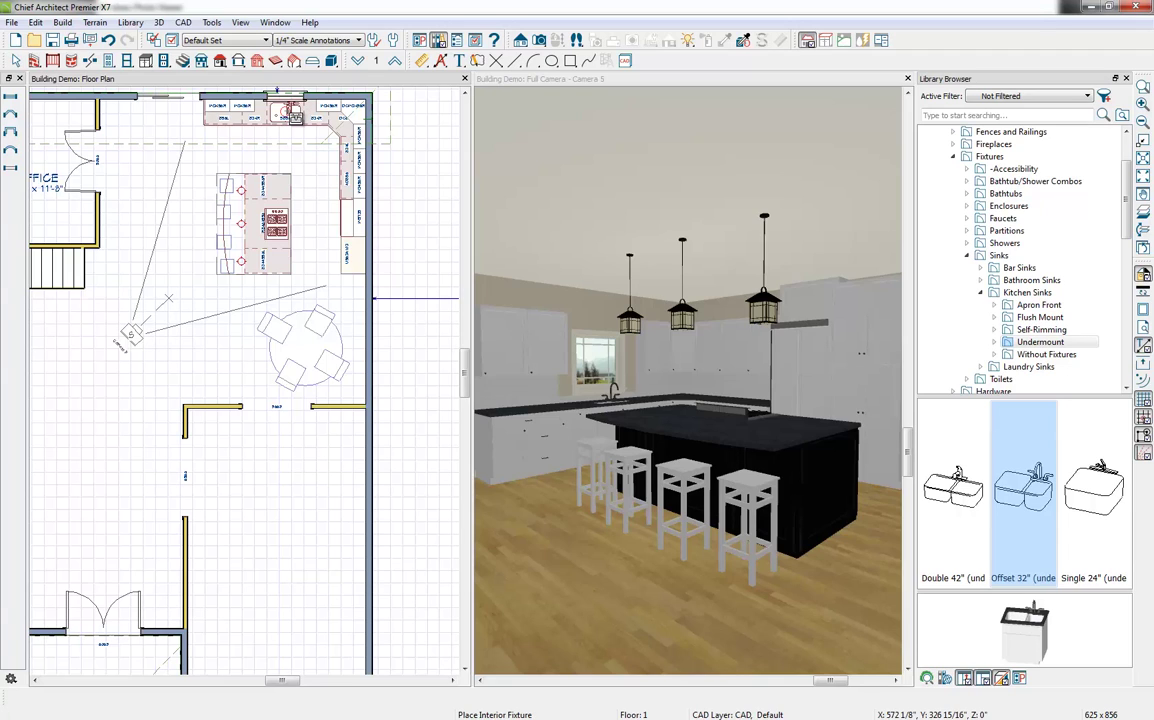
- Place five ceiling lights around the kitchen island: three along its right side and two more in a row above it
click(165, 62)
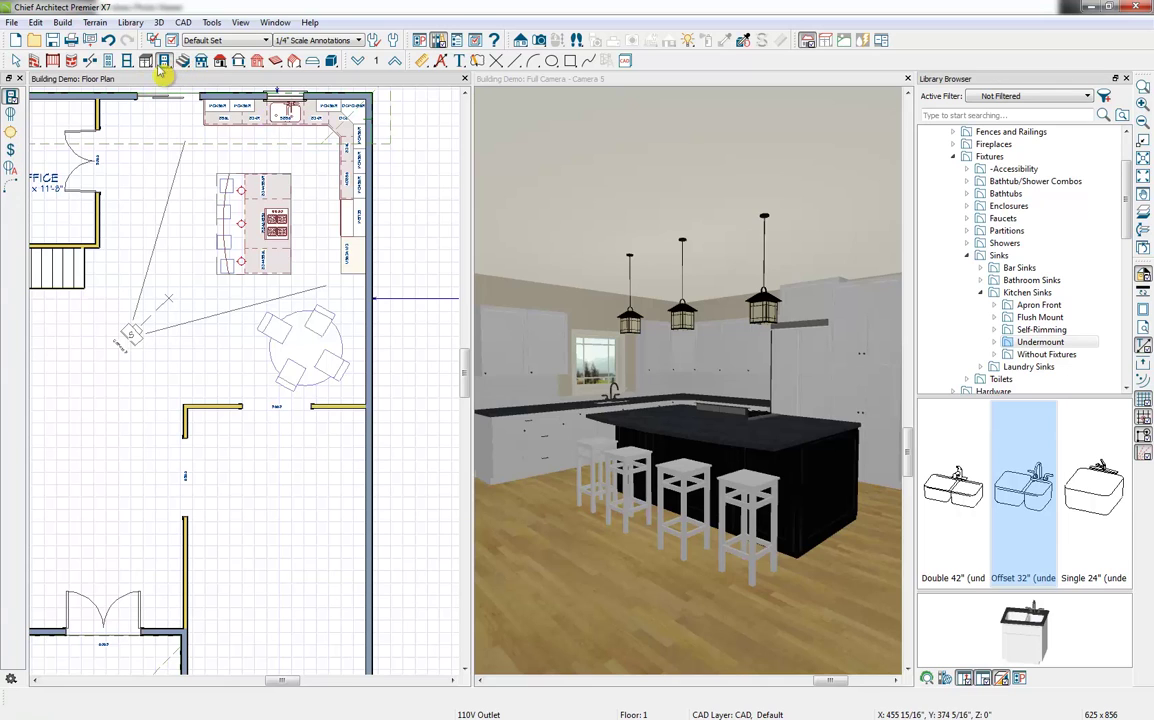
click(11, 135)
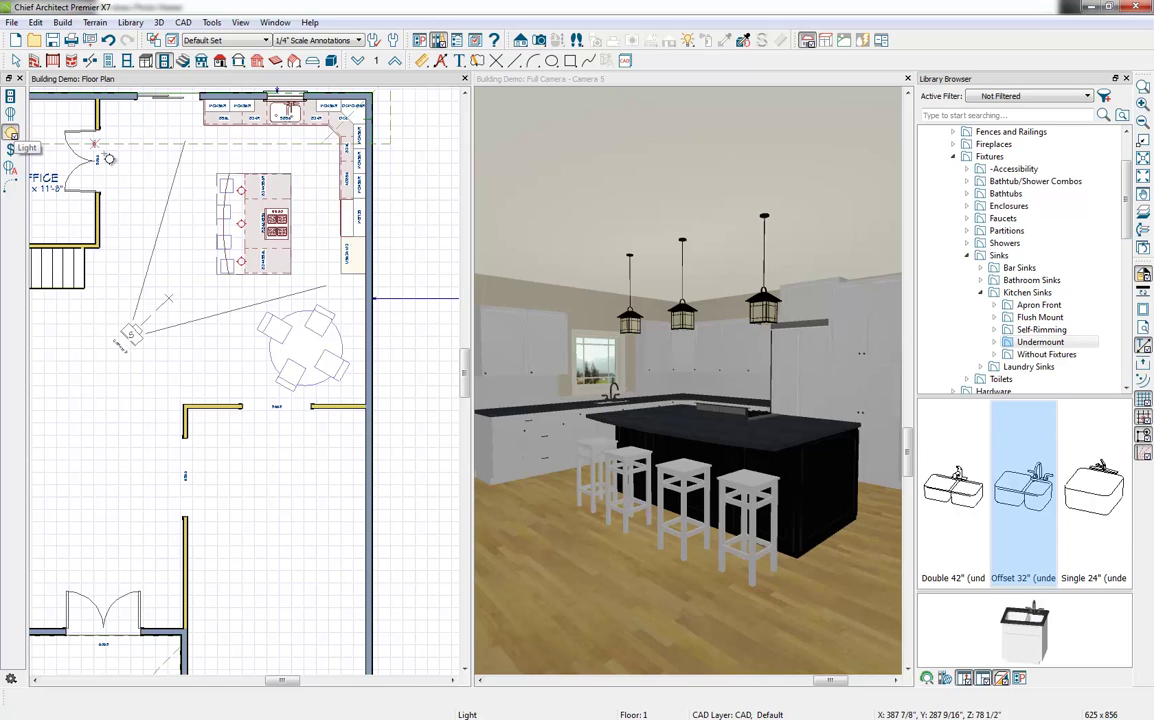
click(312, 154)
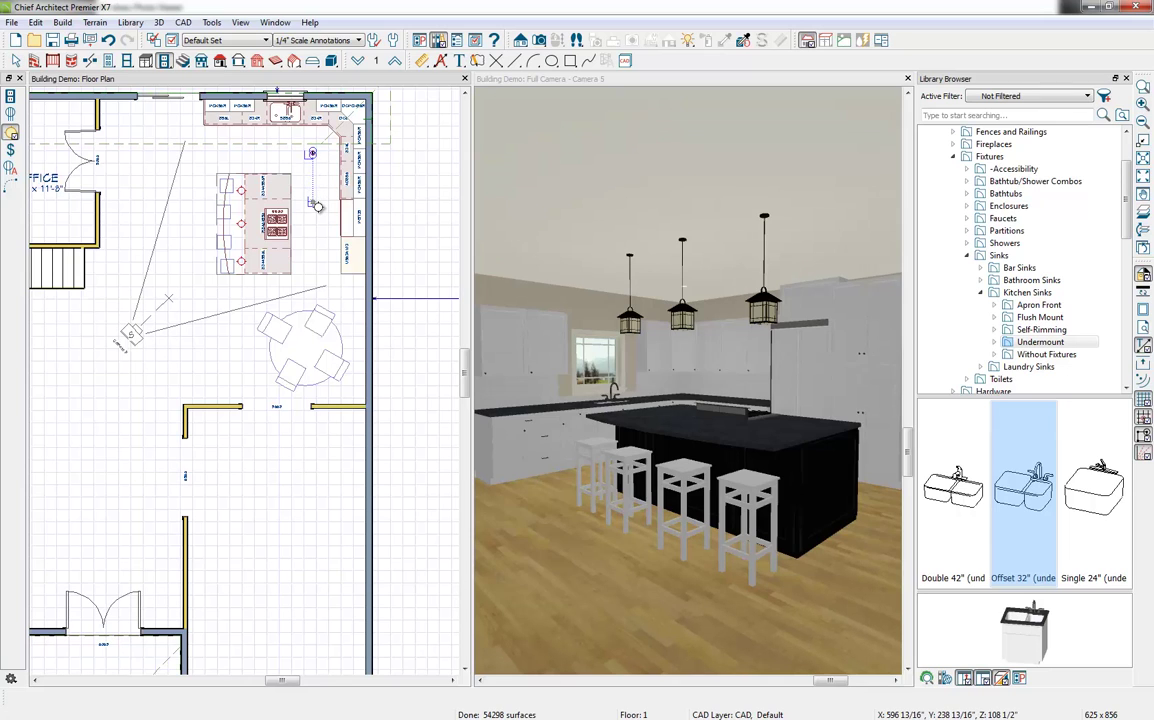
click(314, 203)
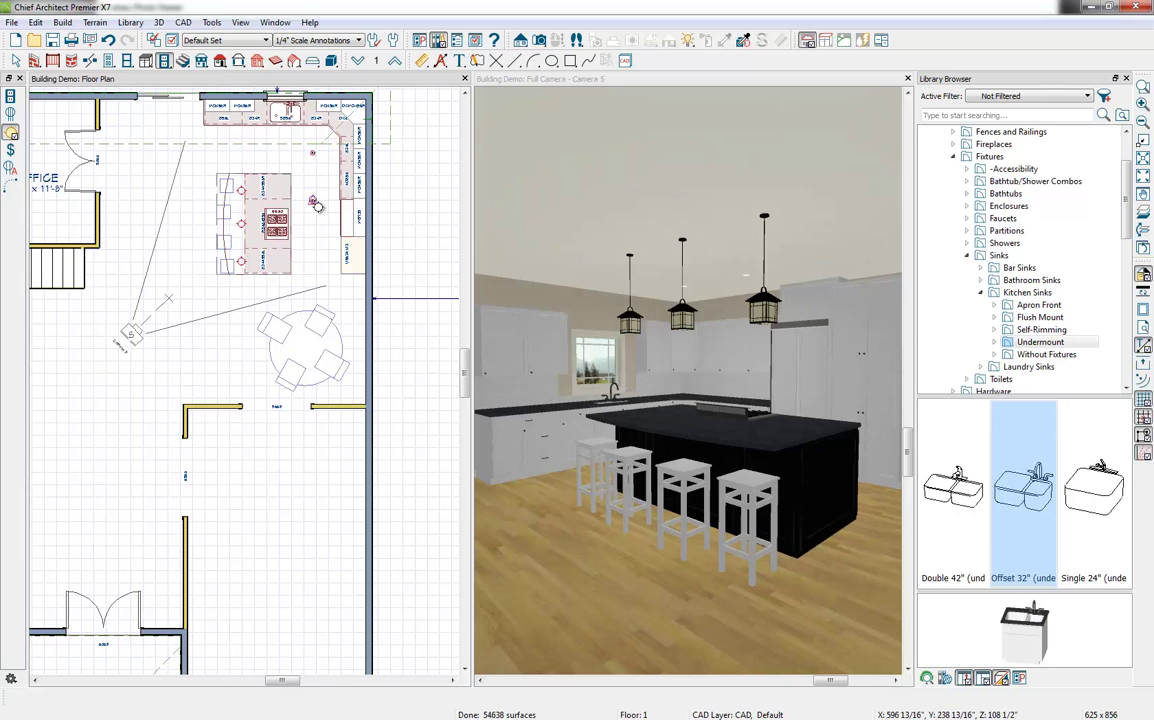
click(314, 263)
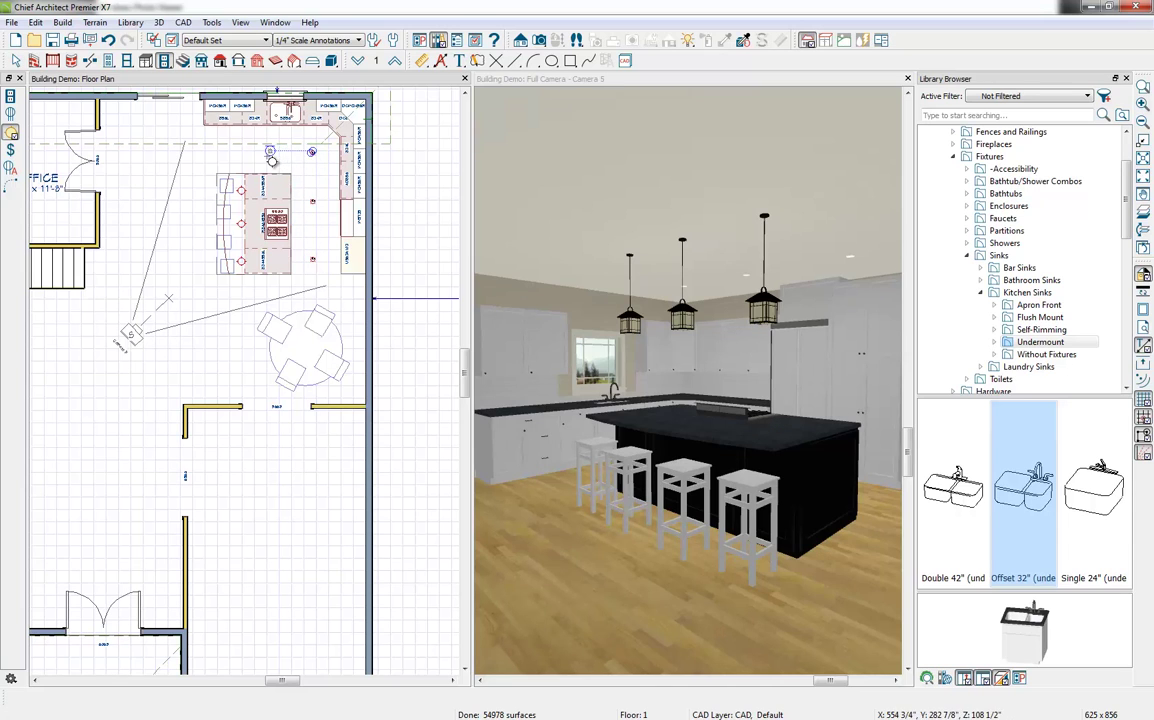
click(263, 159)
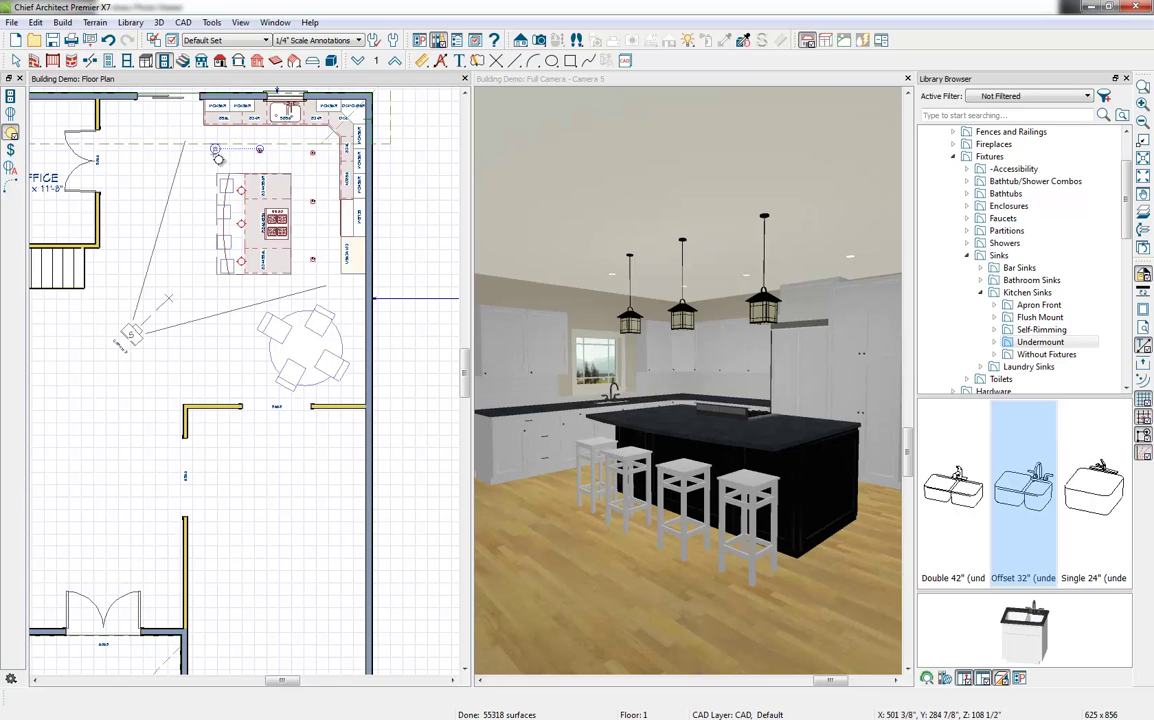
click(198, 152)
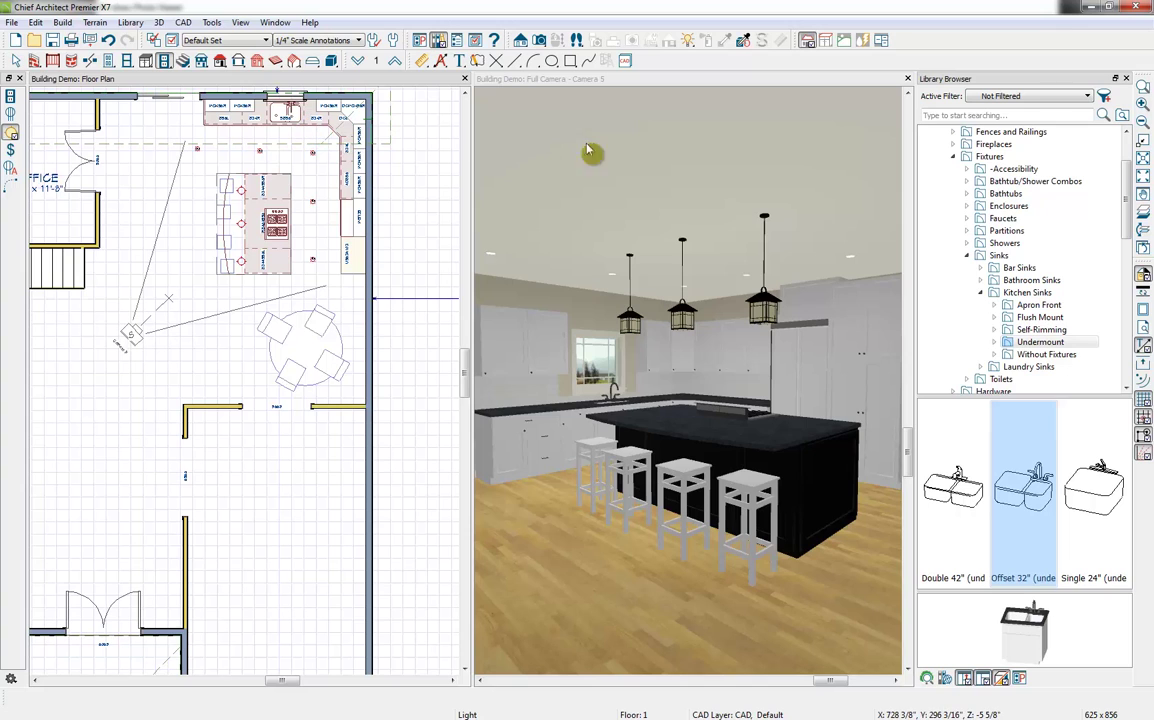
- Close the library browser and camera view, and place 110V outlets left of the sliding door, behind the counter and below the right-hand cabinets
click(1126, 79)
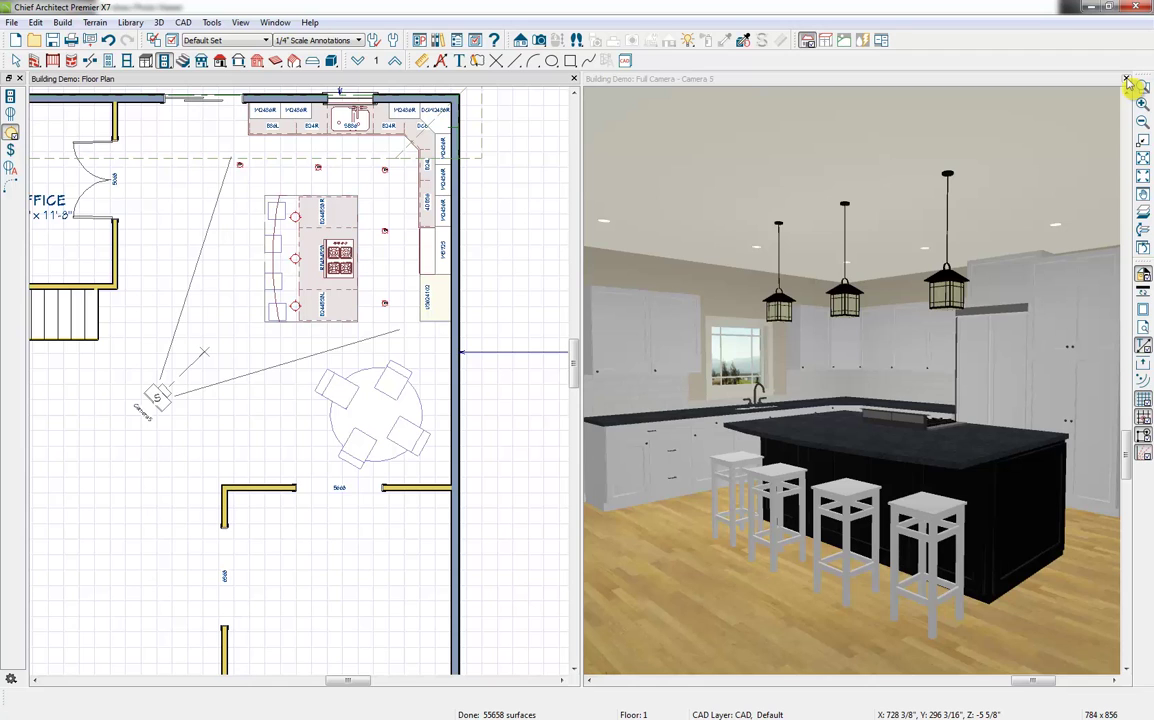
click(1126, 79)
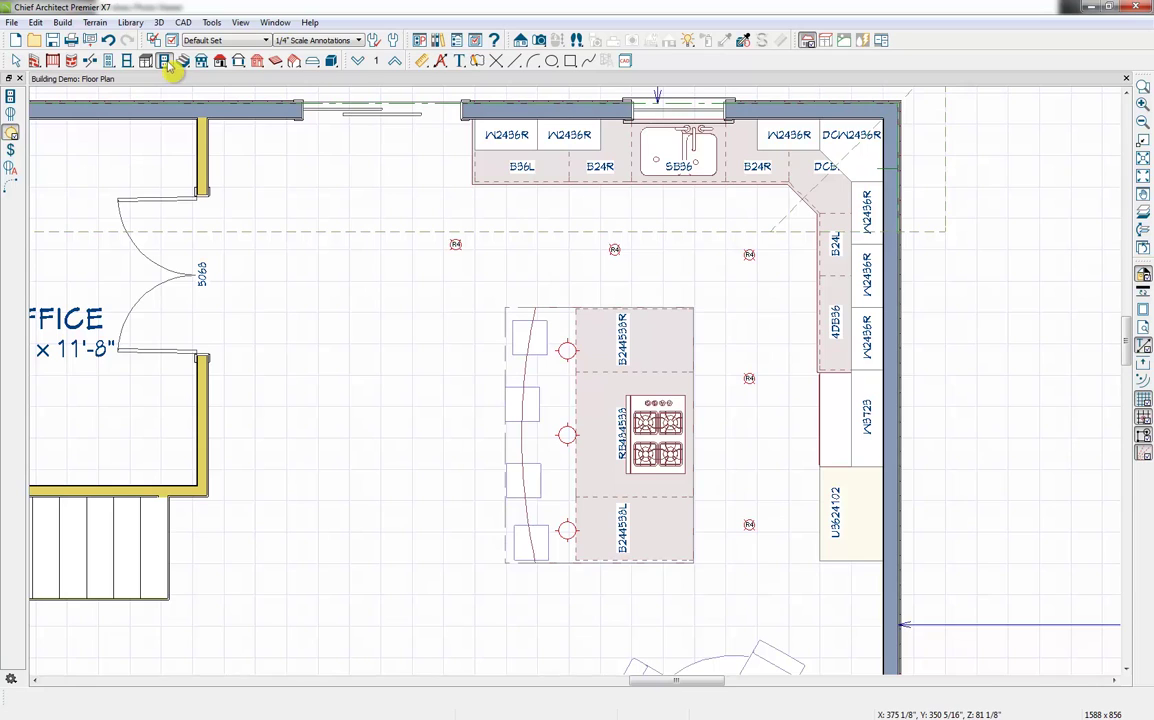
click(11, 97)
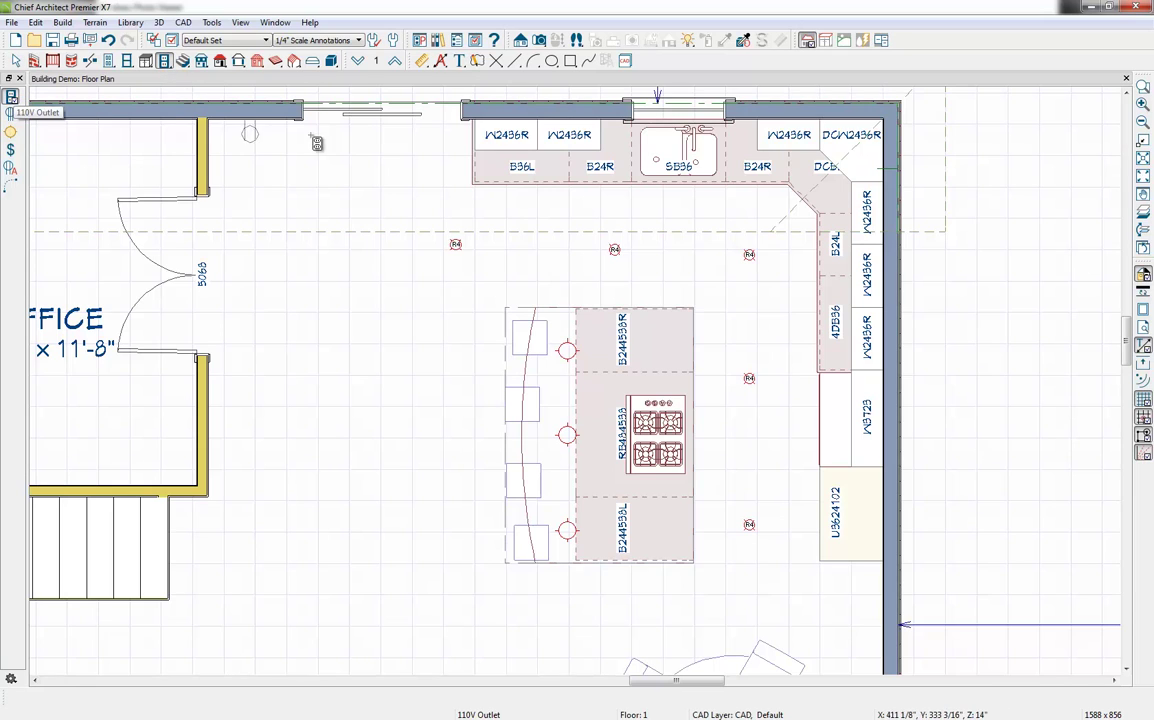
click(593, 129)
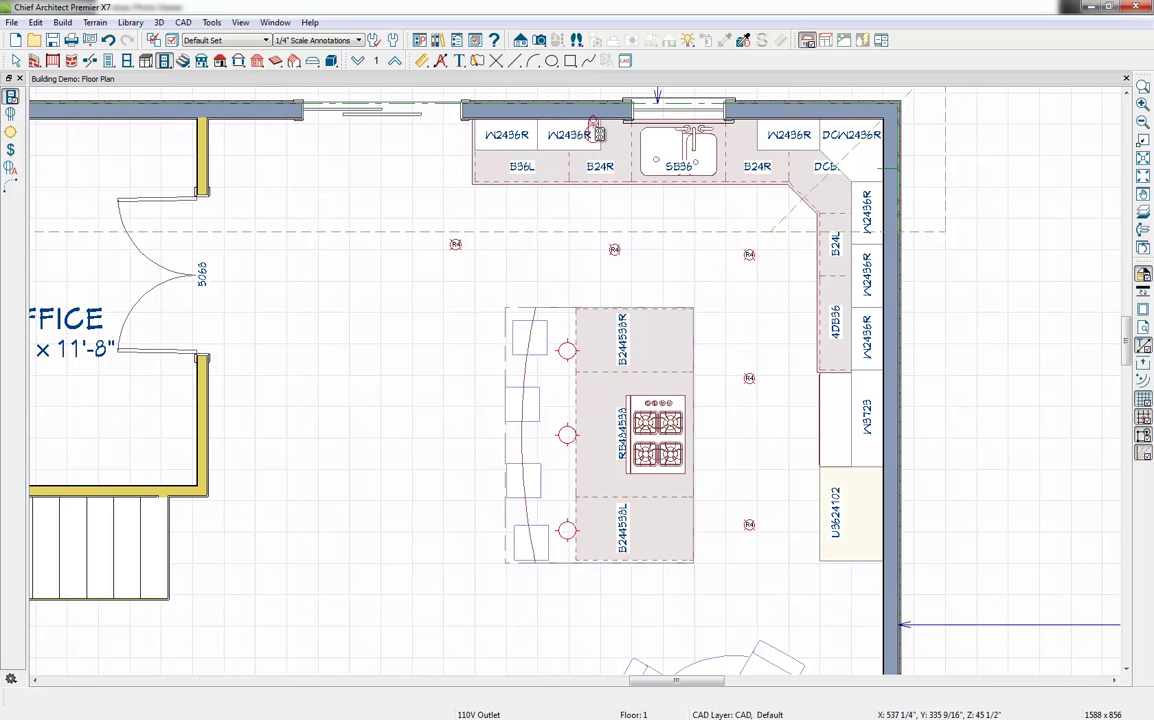
click(257, 134)
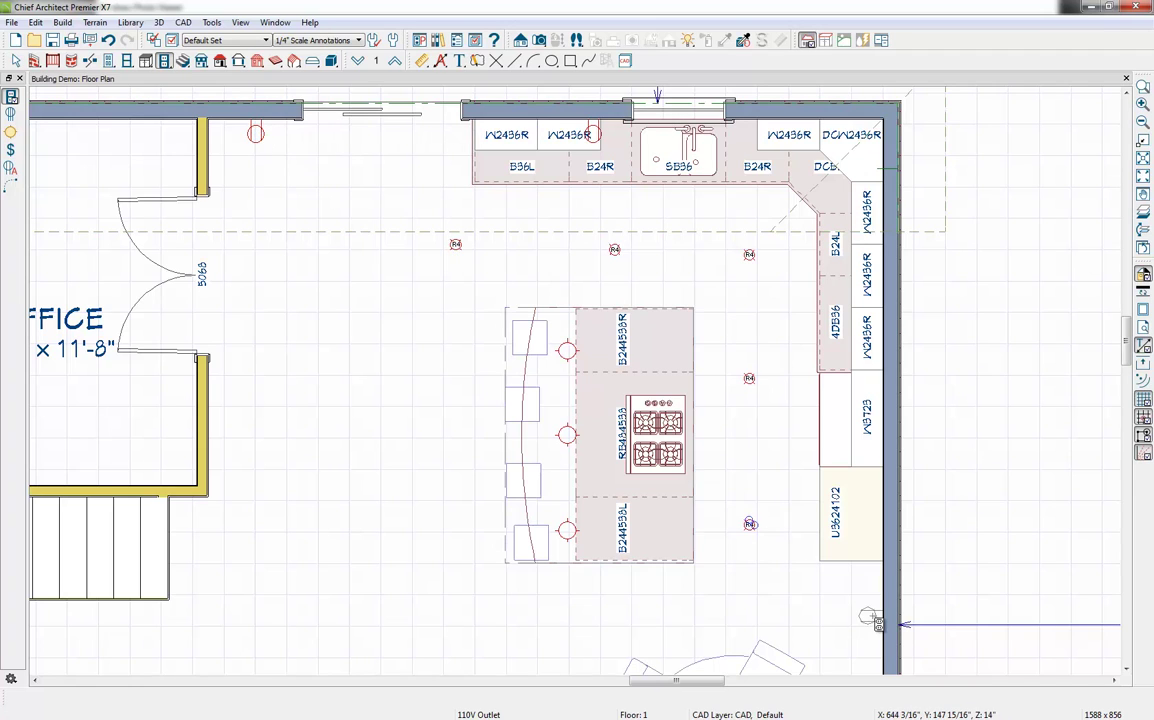
click(889, 618)
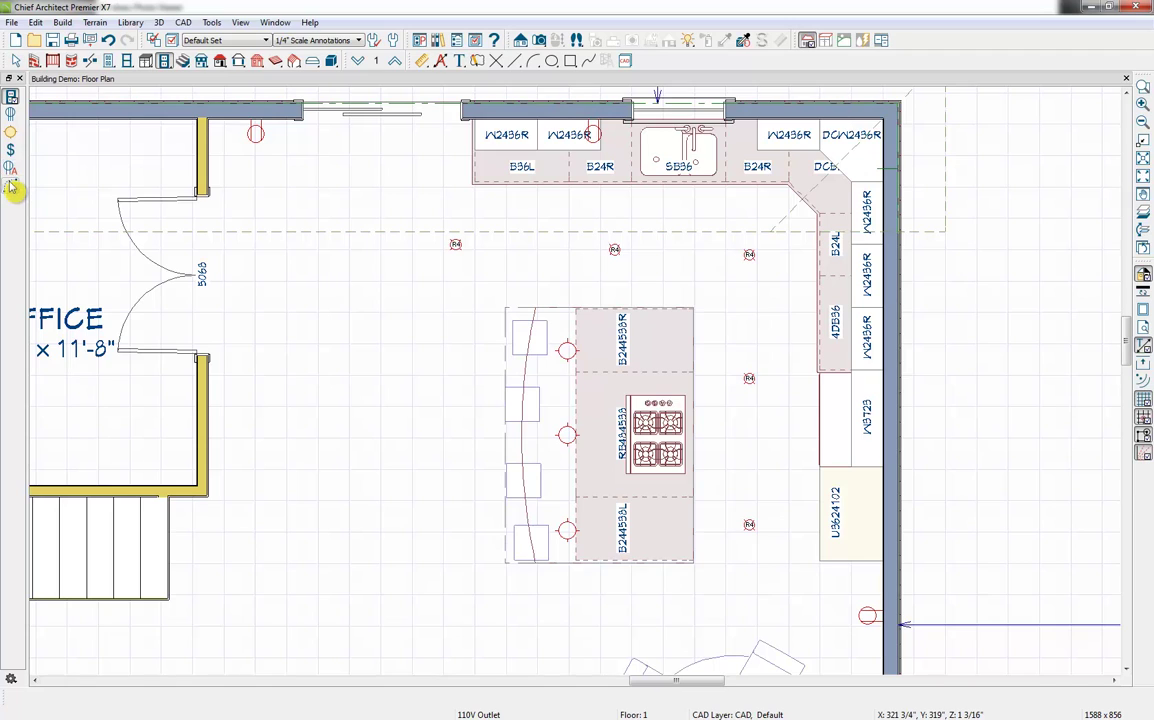
- Place a switch left of the sliding door and connect it in a chain to the five kitchen ceiling lights
click(11, 151)
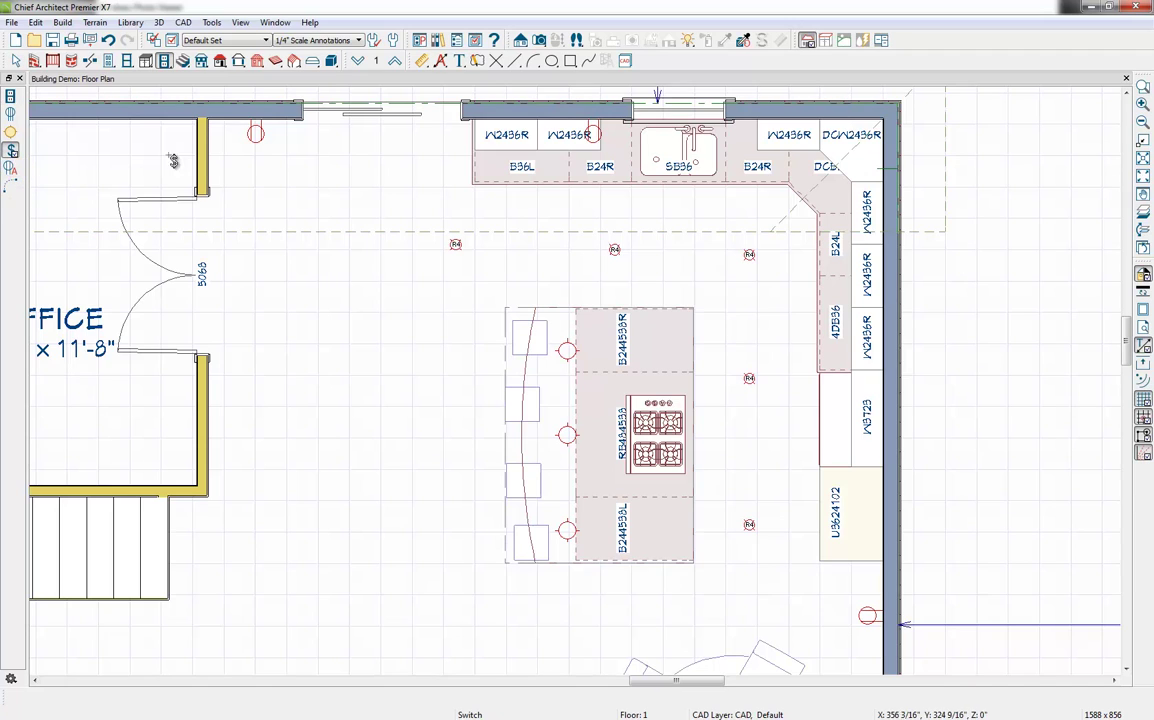
click(281, 133)
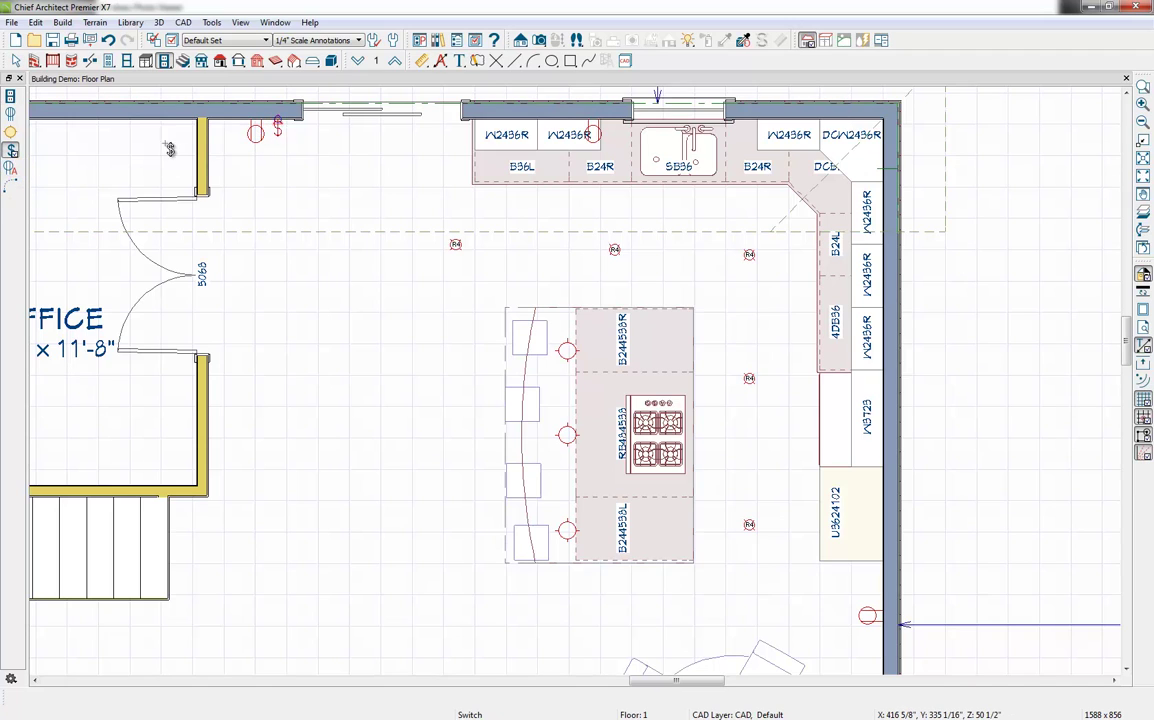
click(11, 188)
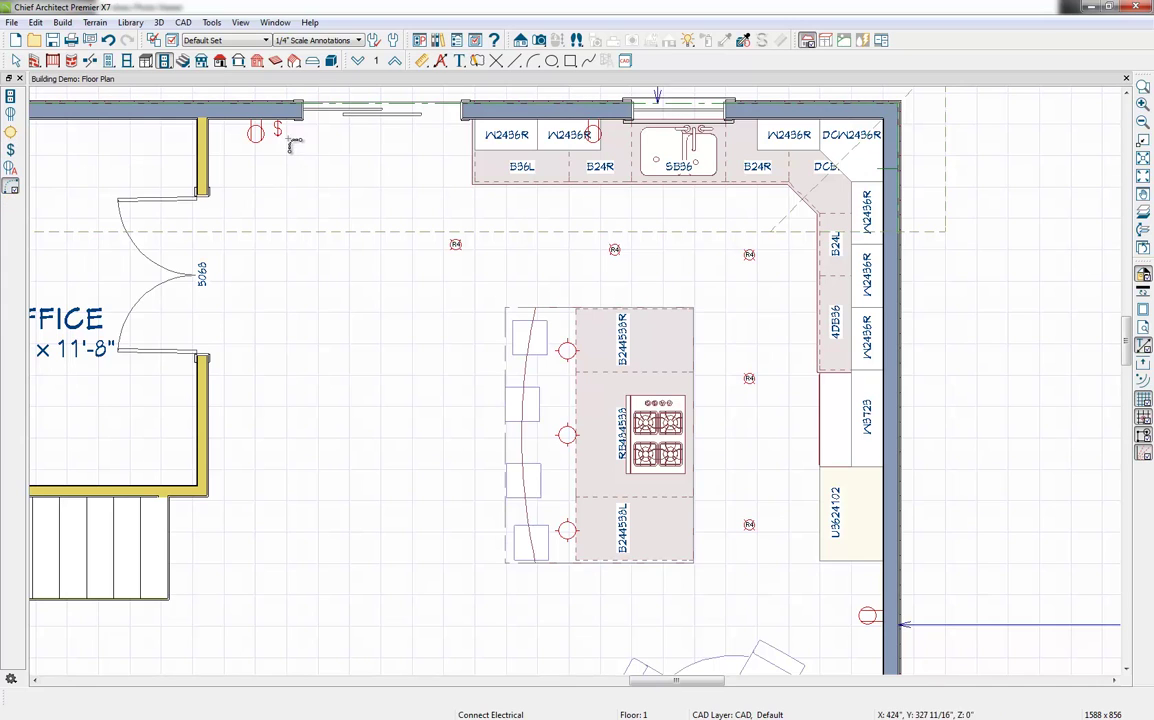
mouse_move(262, 130)
mouse_down()
mouse_move(460, 250)
mouse_move(510, 232)
mouse_move(605, 250)
mouse_move(665, 238)
mouse_move(750, 256)
mouse_move(767, 372)
mouse_move(750, 383)
mouse_move(750, 527)
mouse_move(714, 473)
mouse_move(838, 515)
mouse_up()
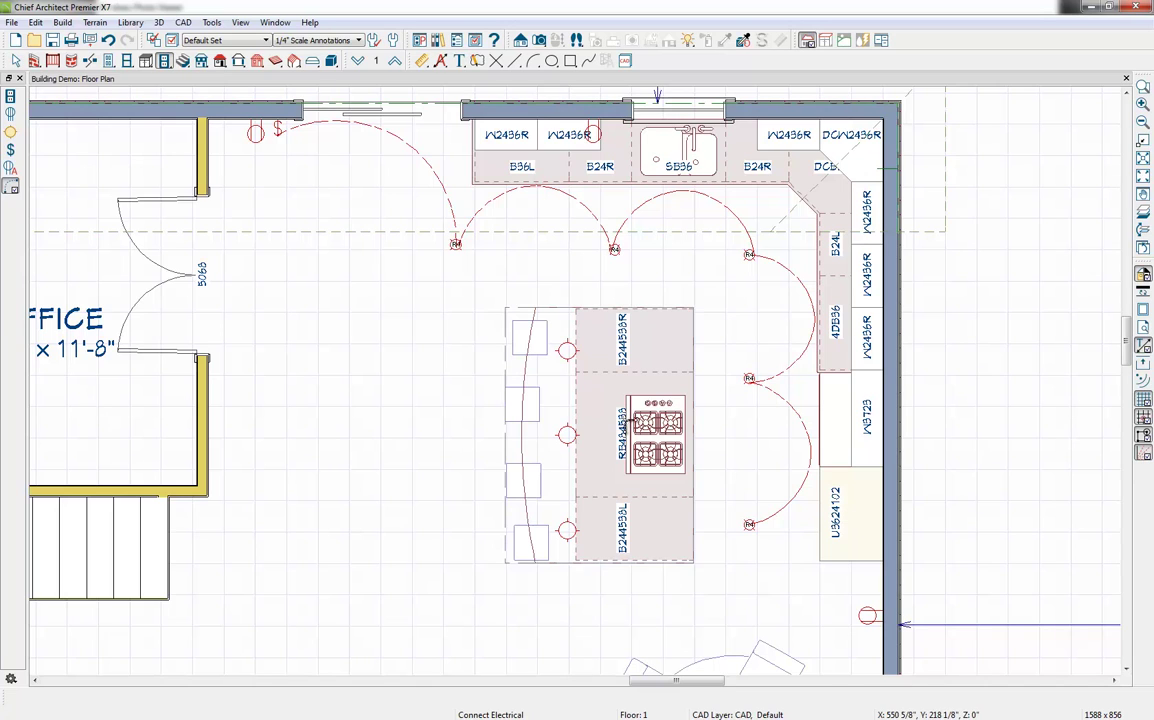
- Enable Build Floor Framing for the Floor 1 subfloor in the Build Framing settings for the foundation
key(F6)
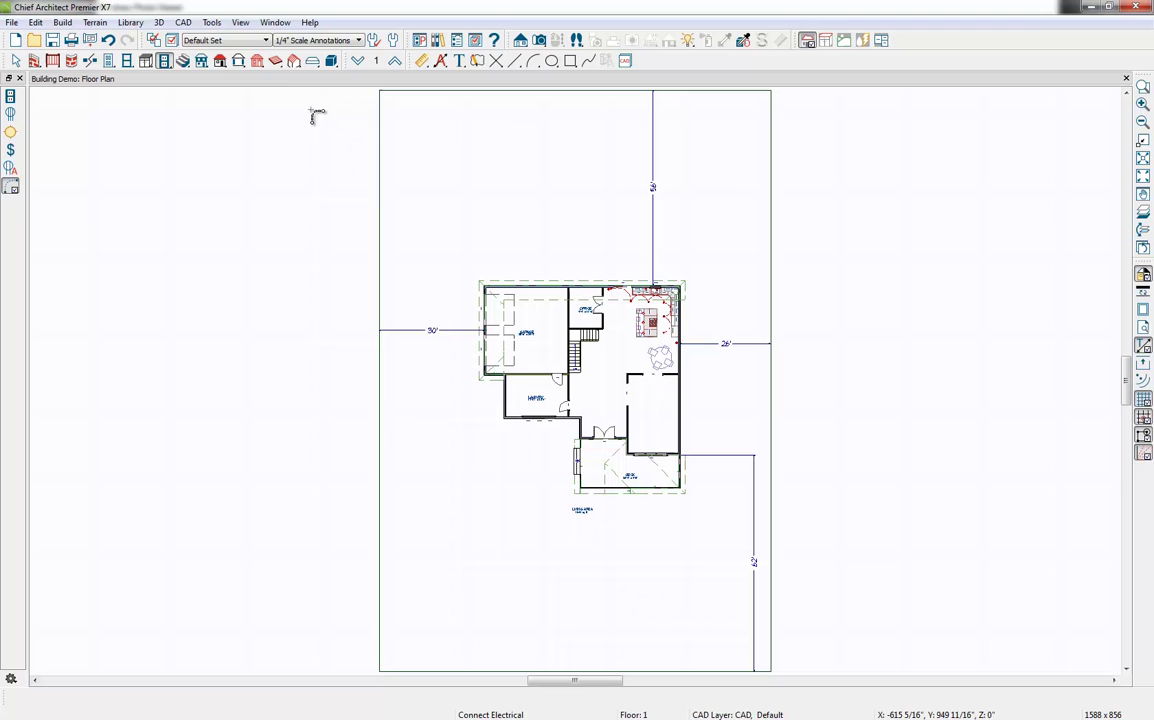
click(257, 60)
click(12, 96)
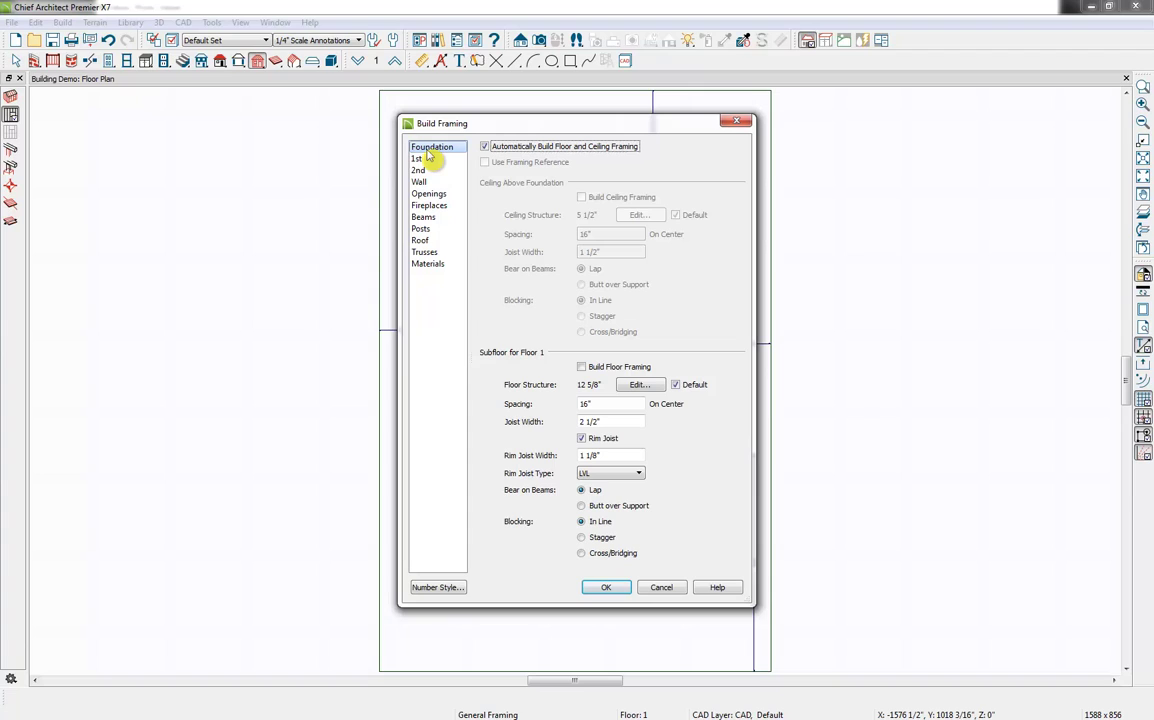
click(580, 367)
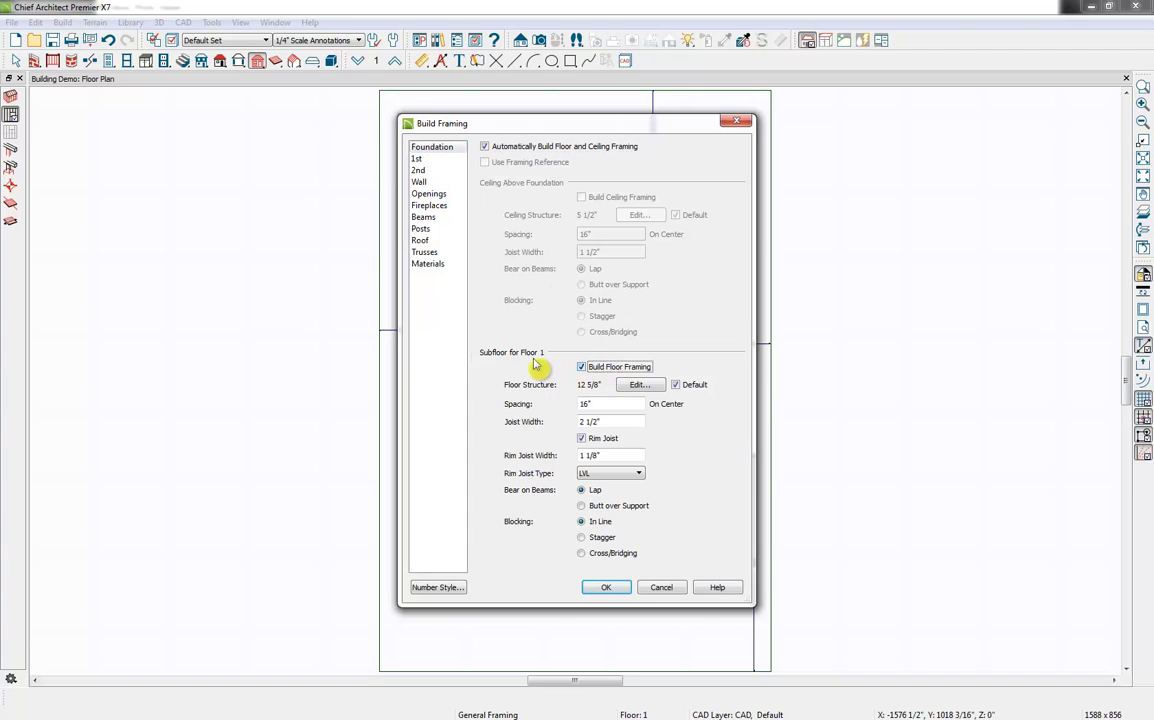
key(Tab)
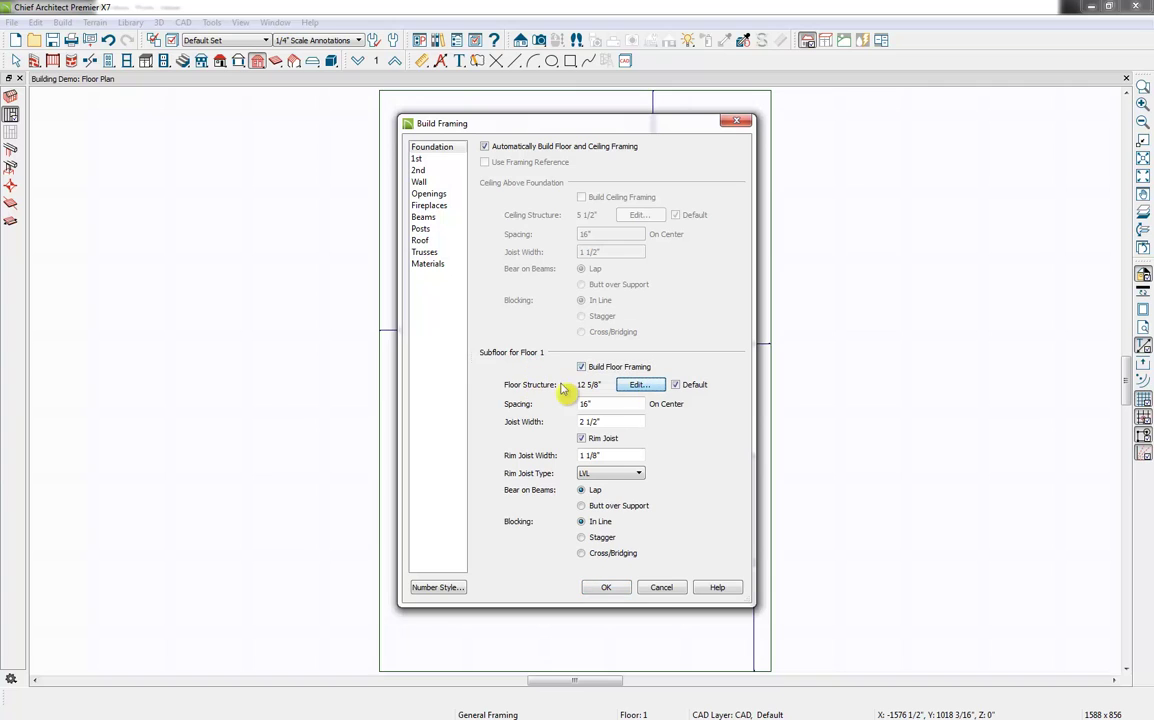
- Set the Floor 1 subfloor's 11 7/8" layer to structure type I-Joist and keep LVL as the rim joist type
click(640, 386)
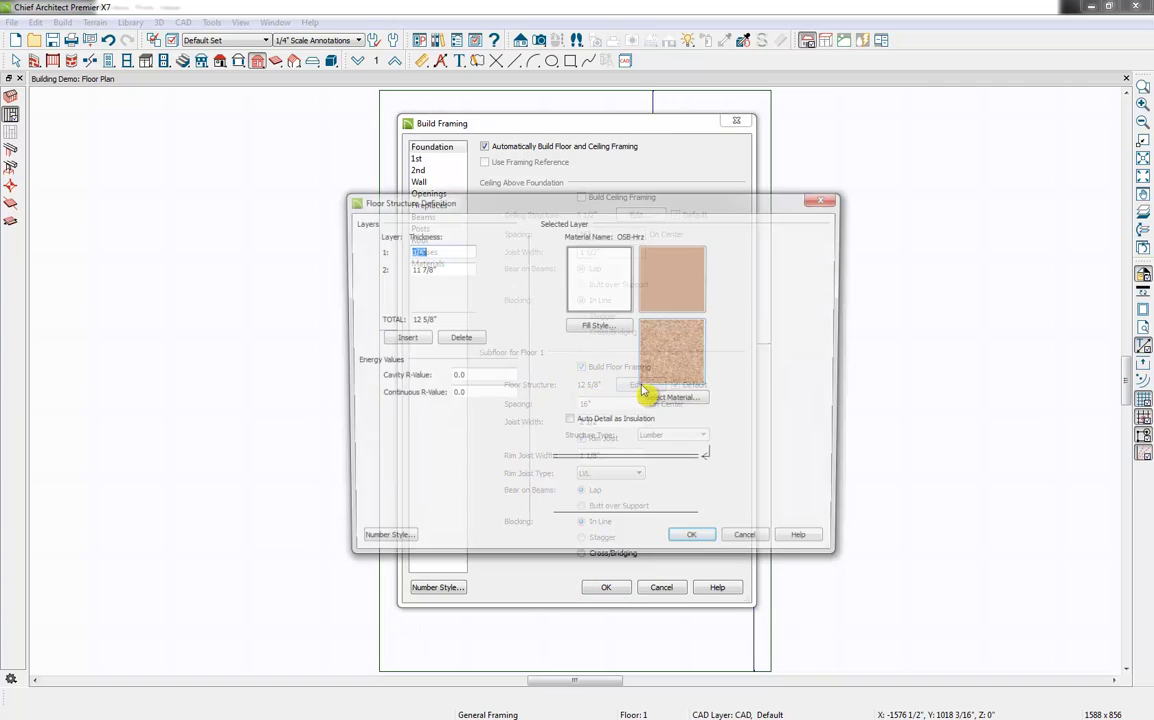
click(445, 268)
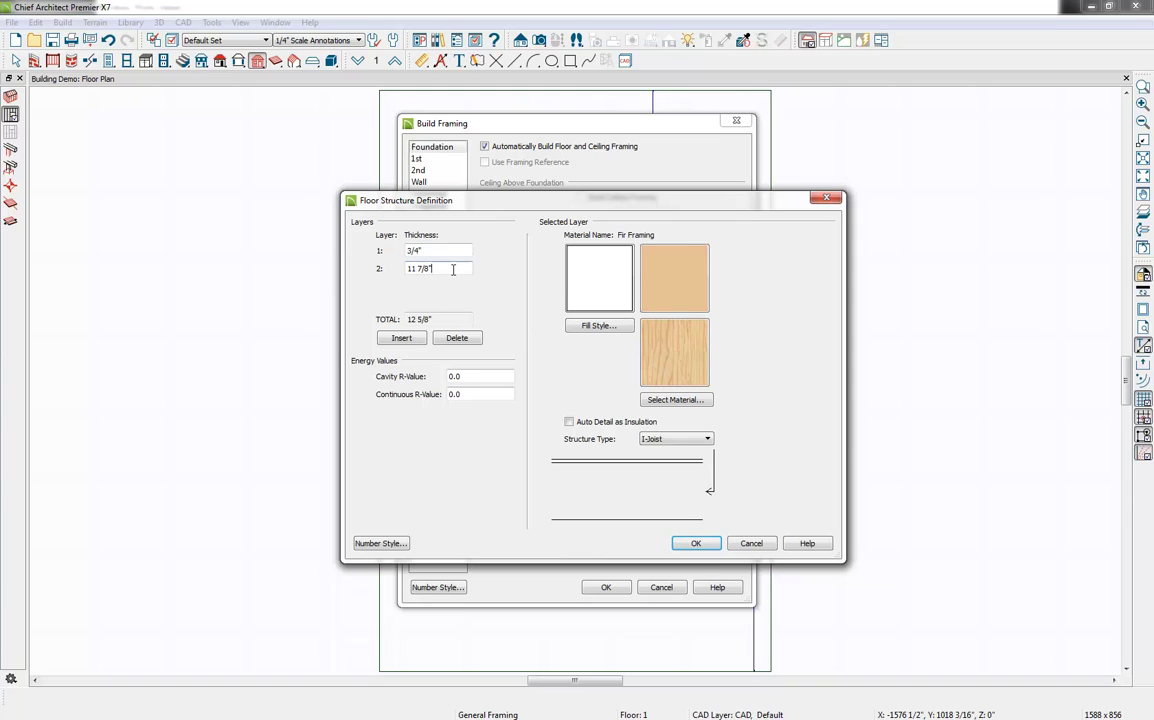
click(706, 441)
click(706, 441)
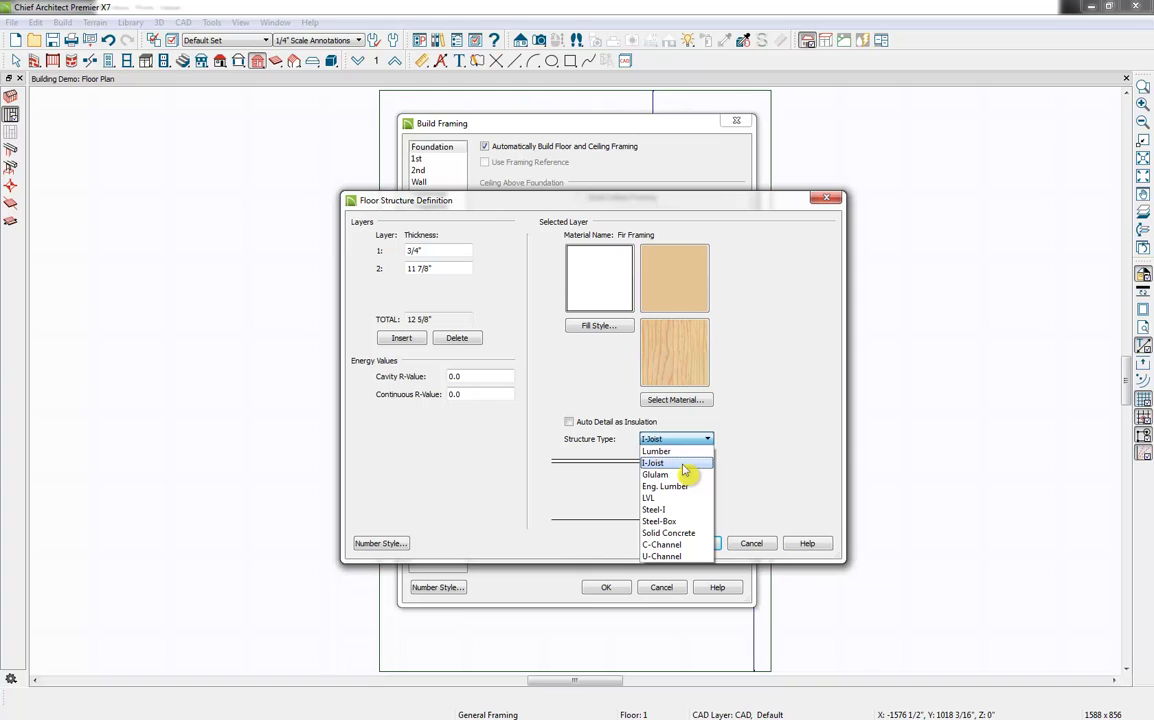
click(682, 465)
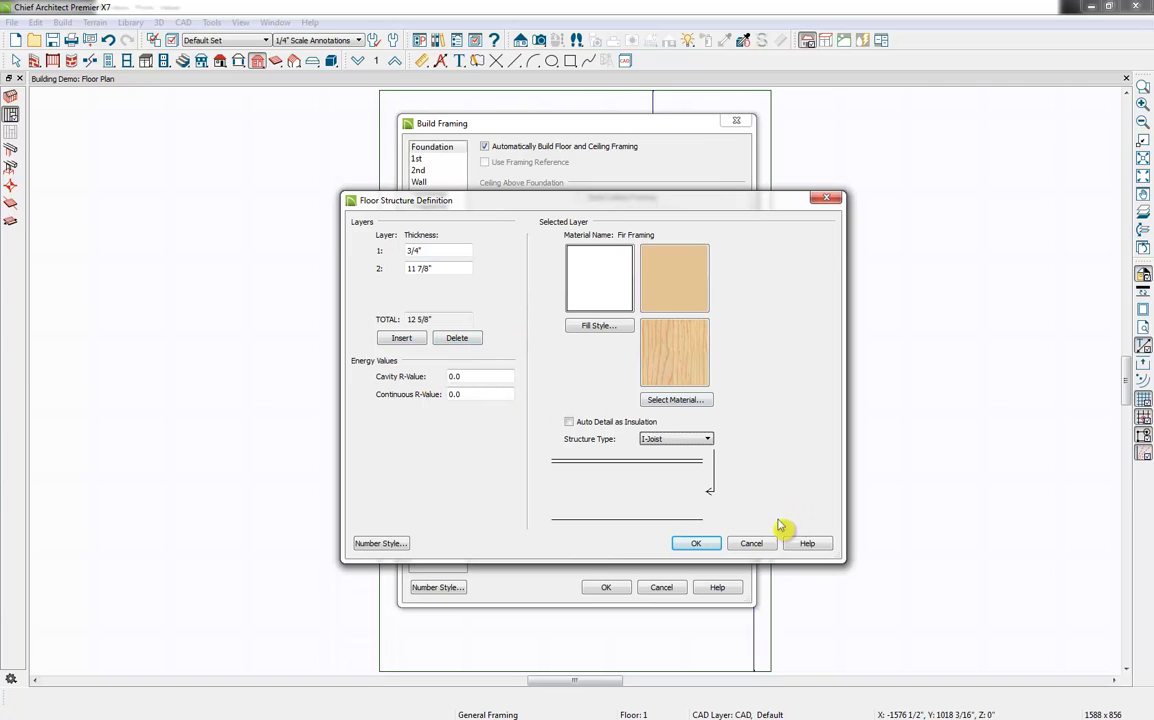
click(695, 546)
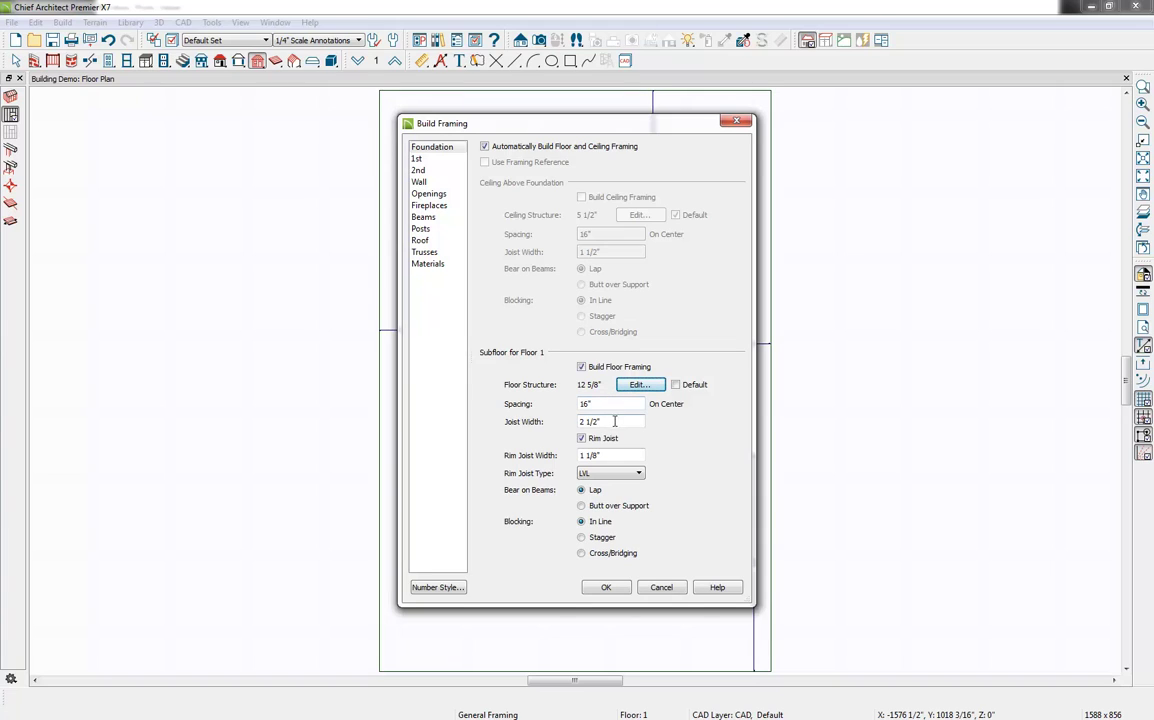
click(636, 476)
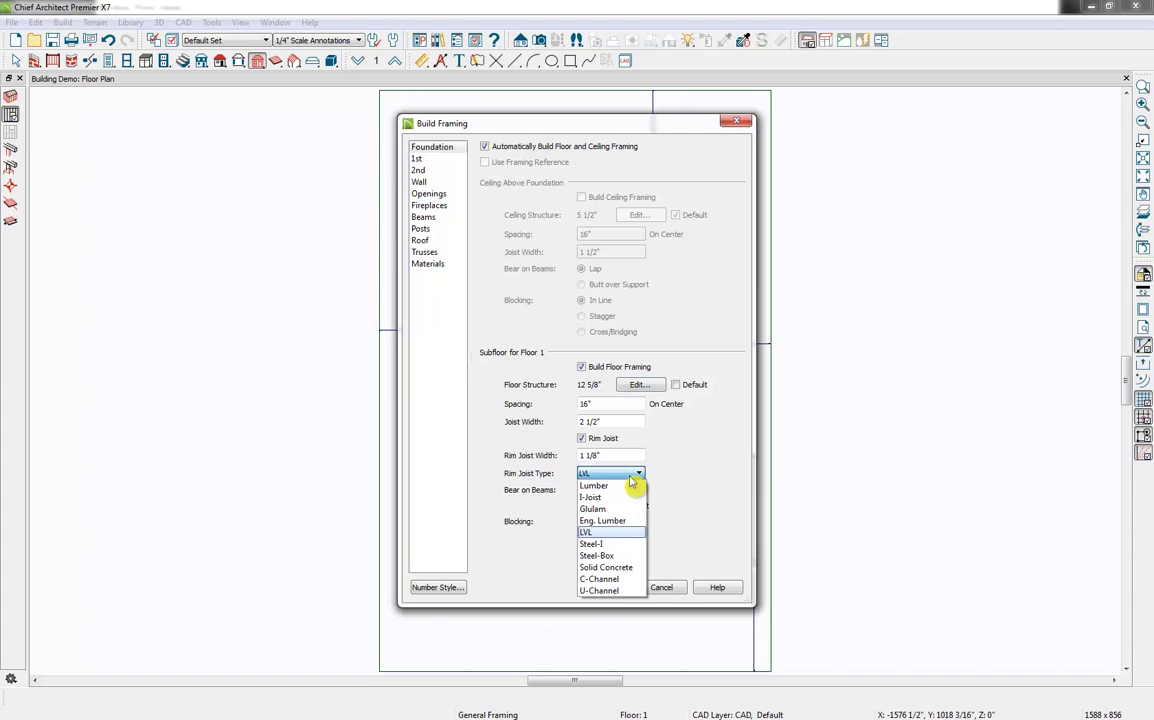
click(636, 477)
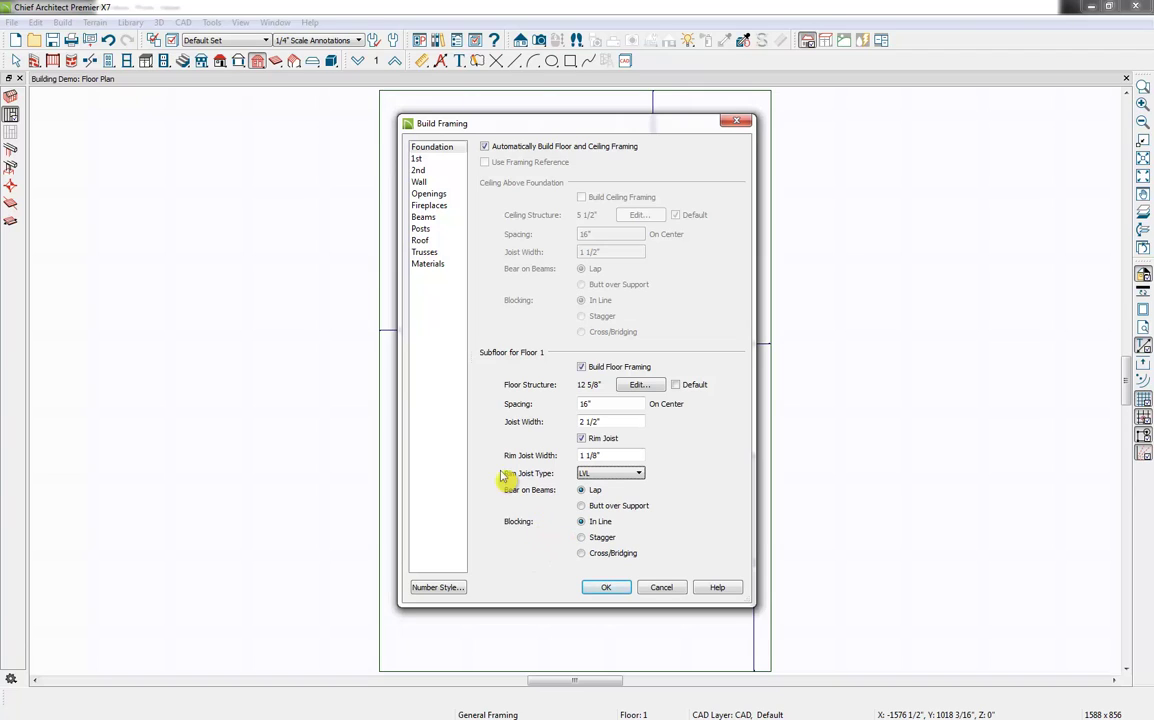
- Enable ceiling framing above Floor 1 and Floor 2, and floor framing for the Floor 2 subfloor
click(446, 162)
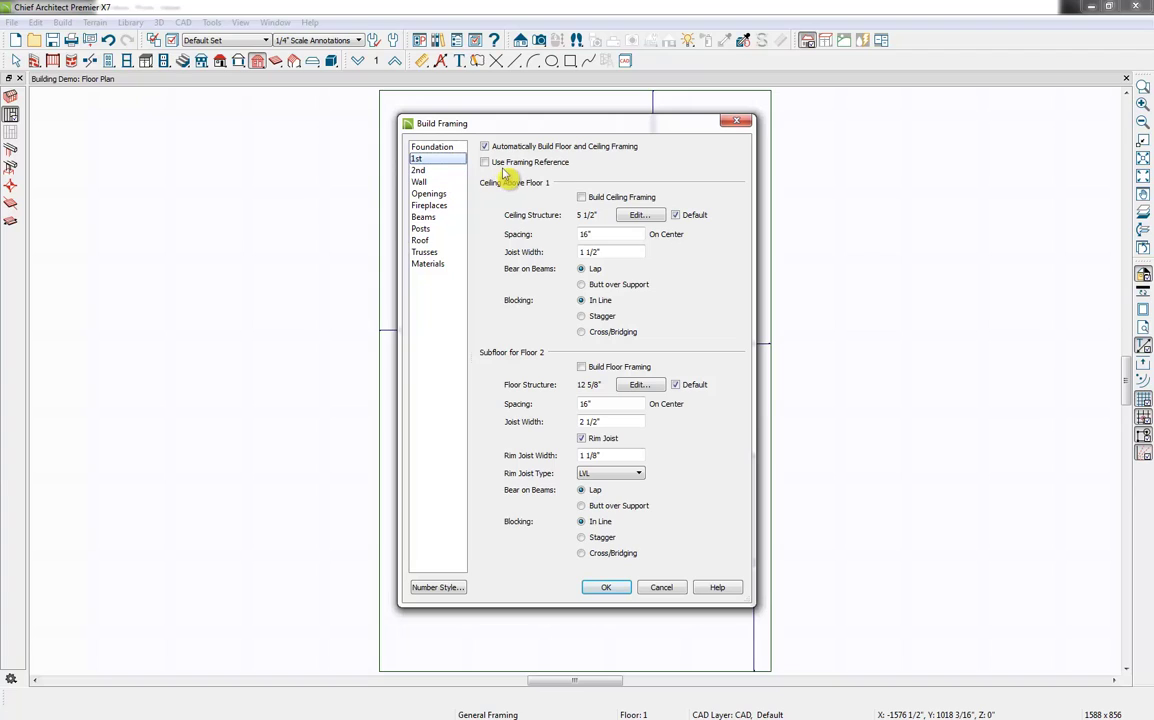
click(588, 199)
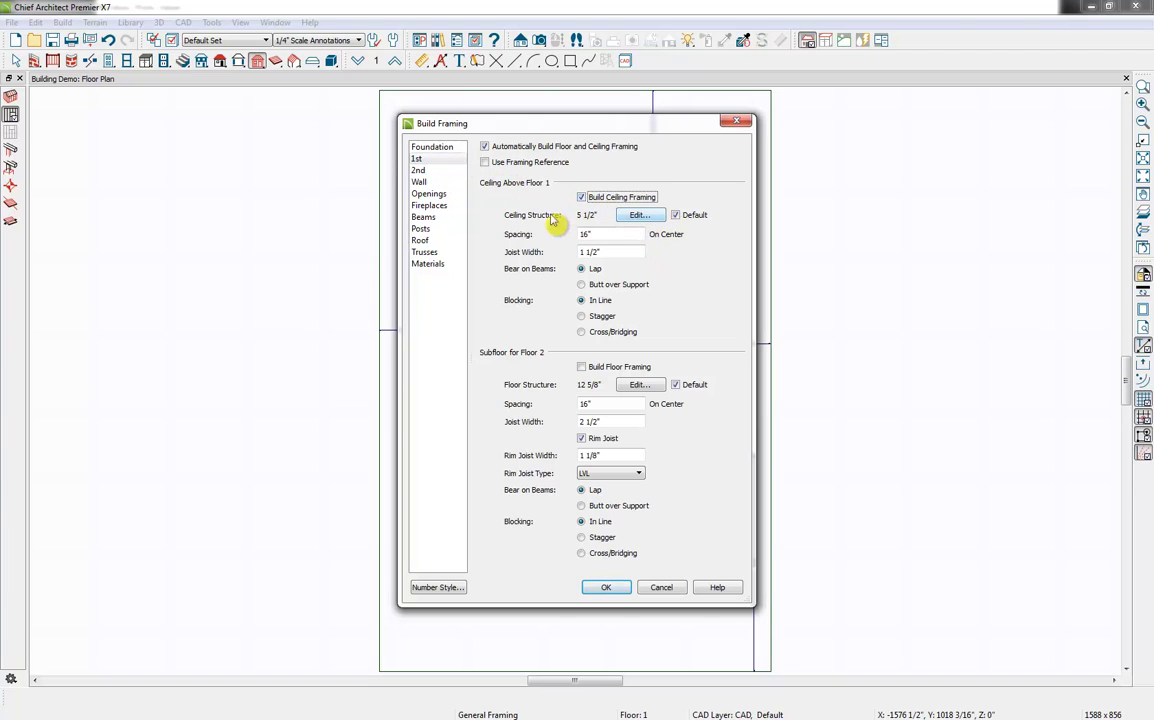
click(632, 369)
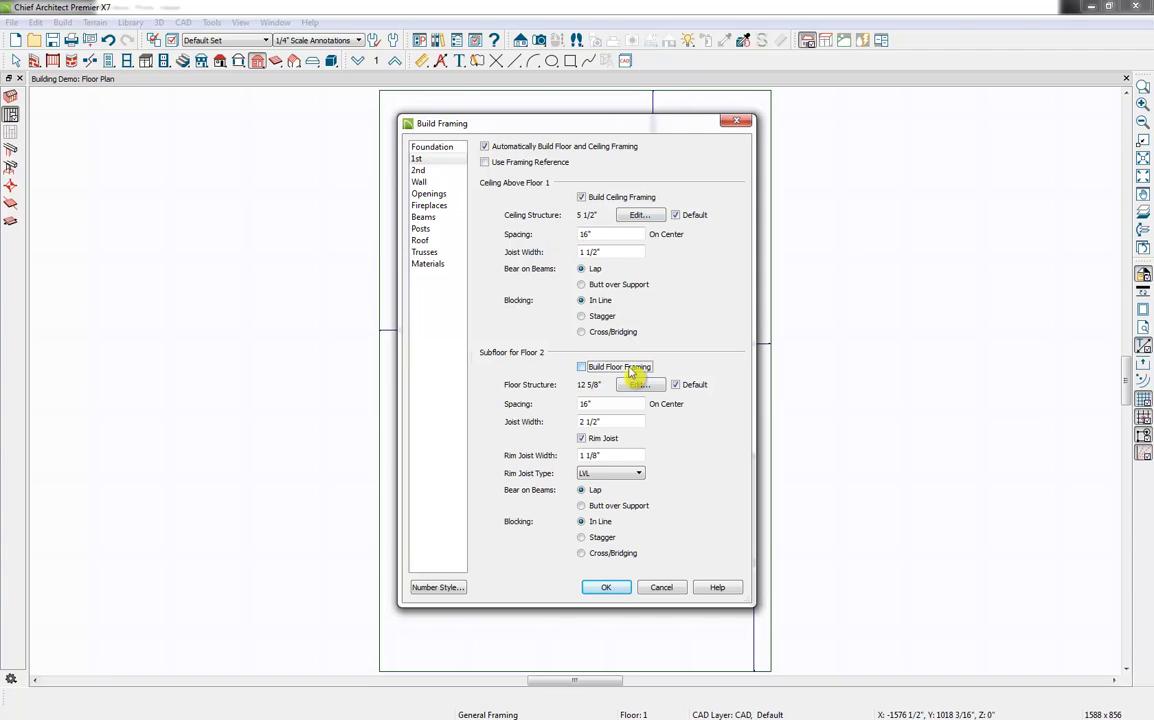
click(418, 172)
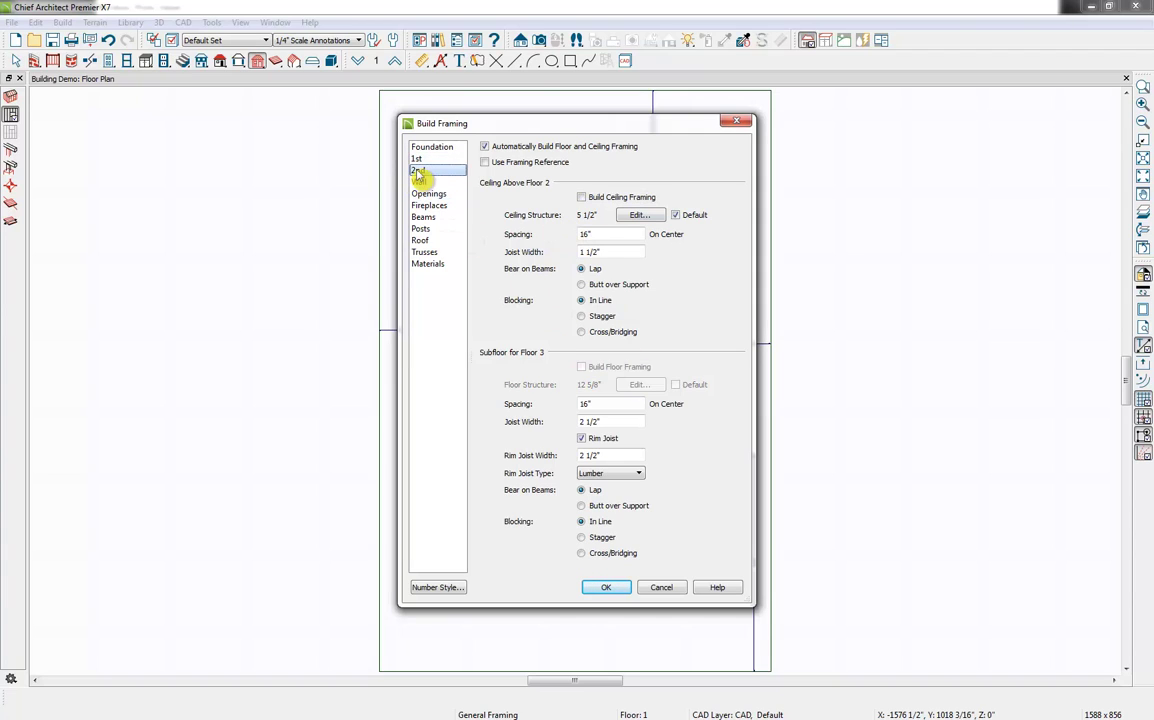
click(632, 198)
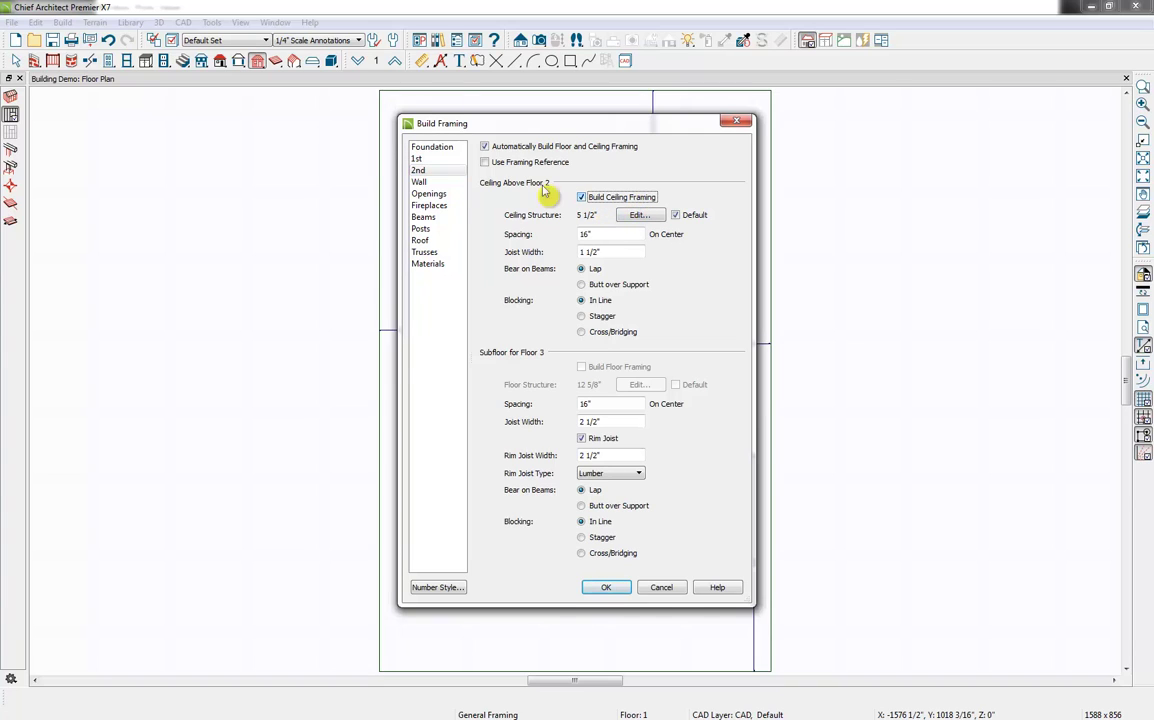
- Enable Automatically Build Wall Framing and Build Wall Framing in the wall framing settings
click(446, 184)
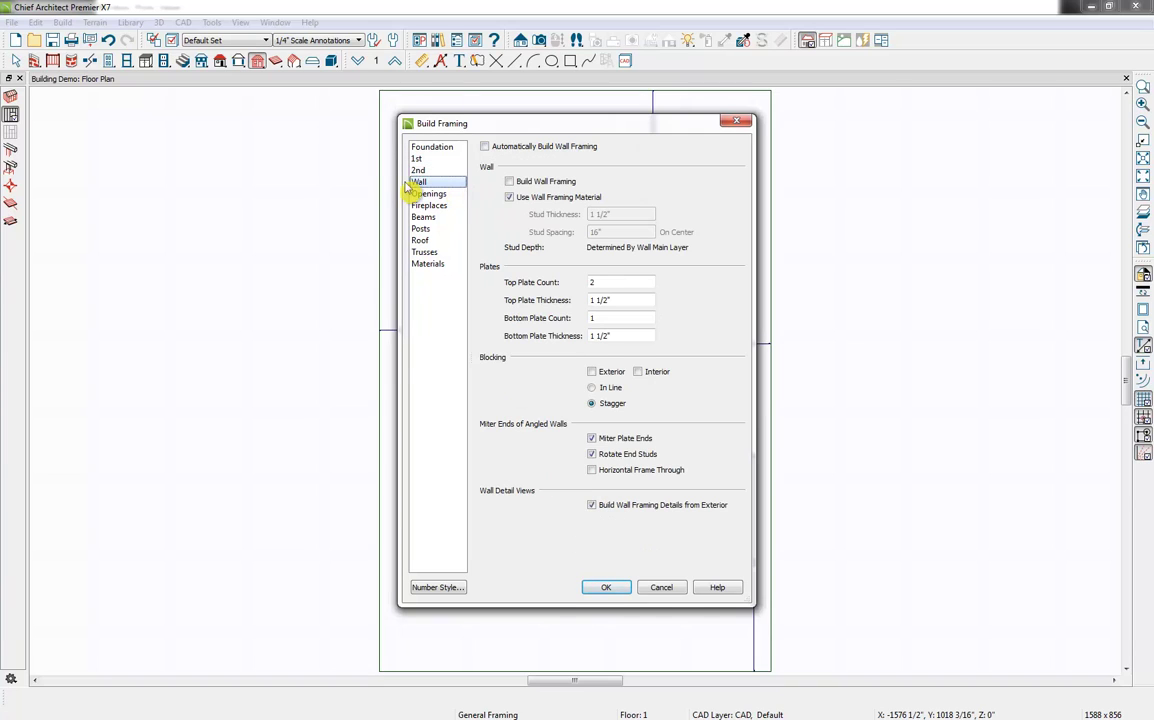
click(492, 148)
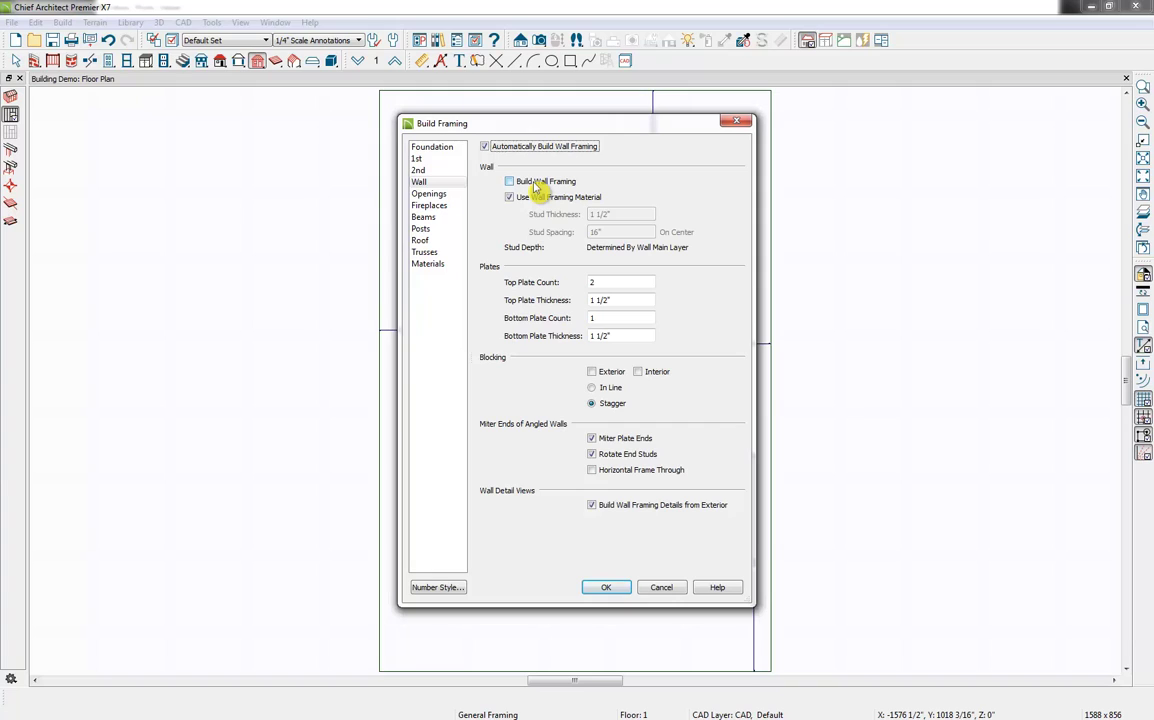
click(541, 184)
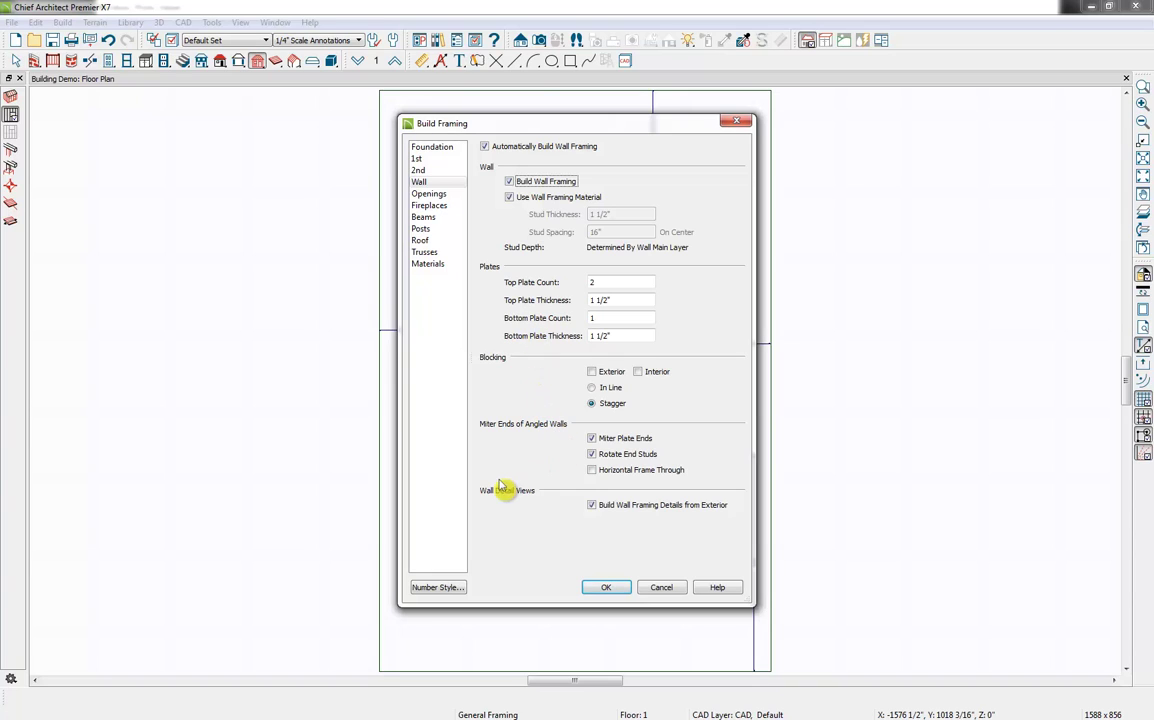
click(428, 194)
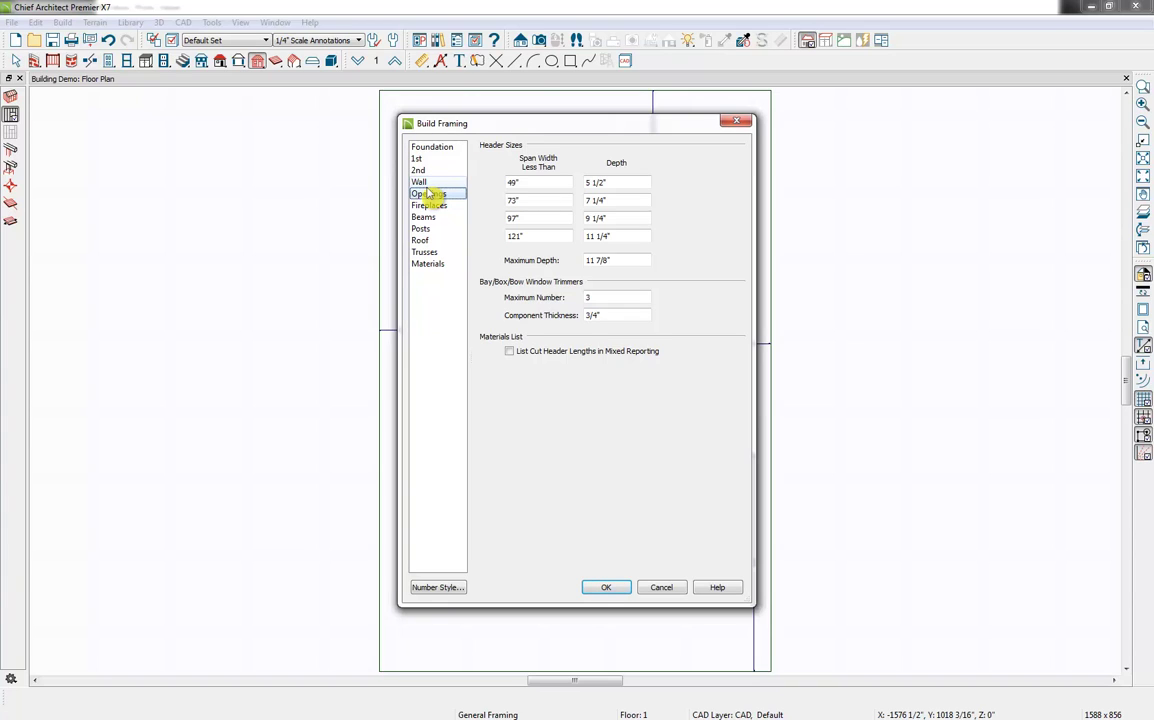
click(428, 229)
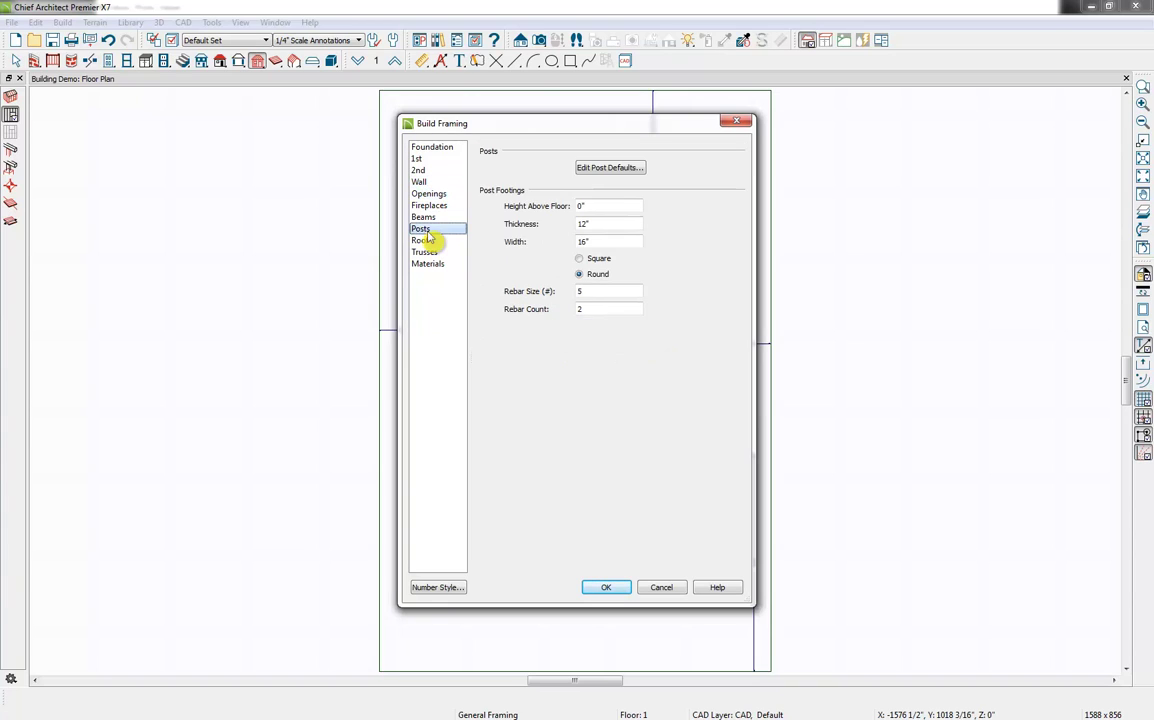
click(612, 170)
click(585, 252)
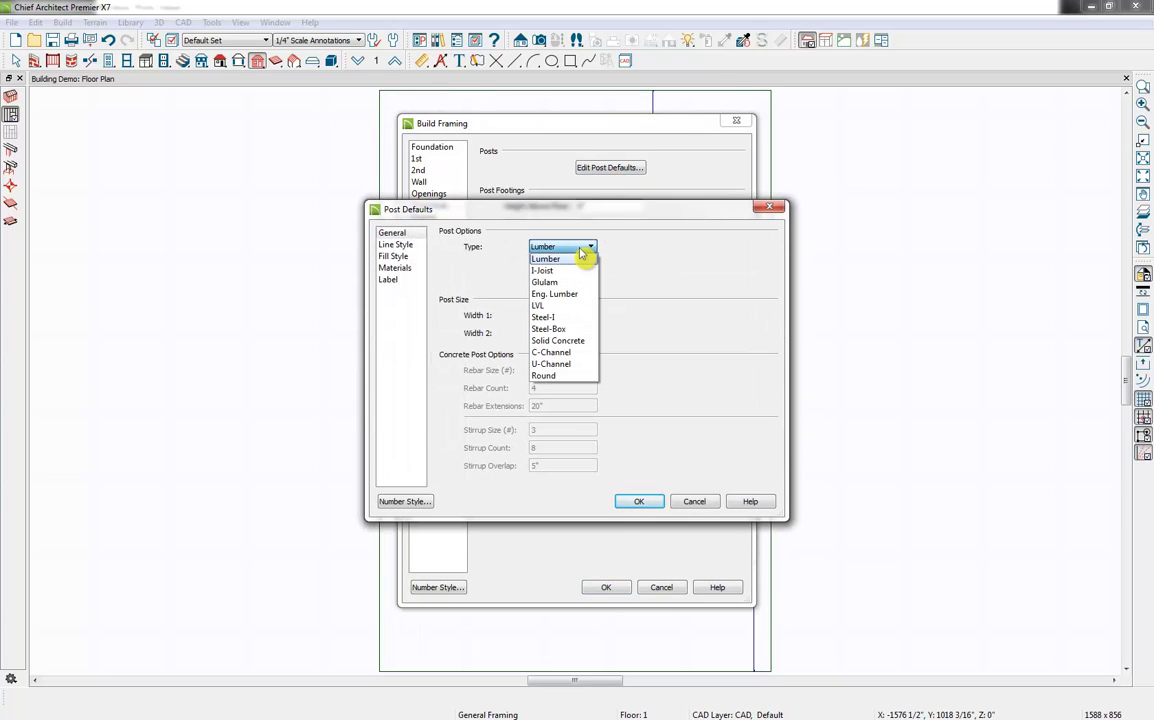
click(568, 341)
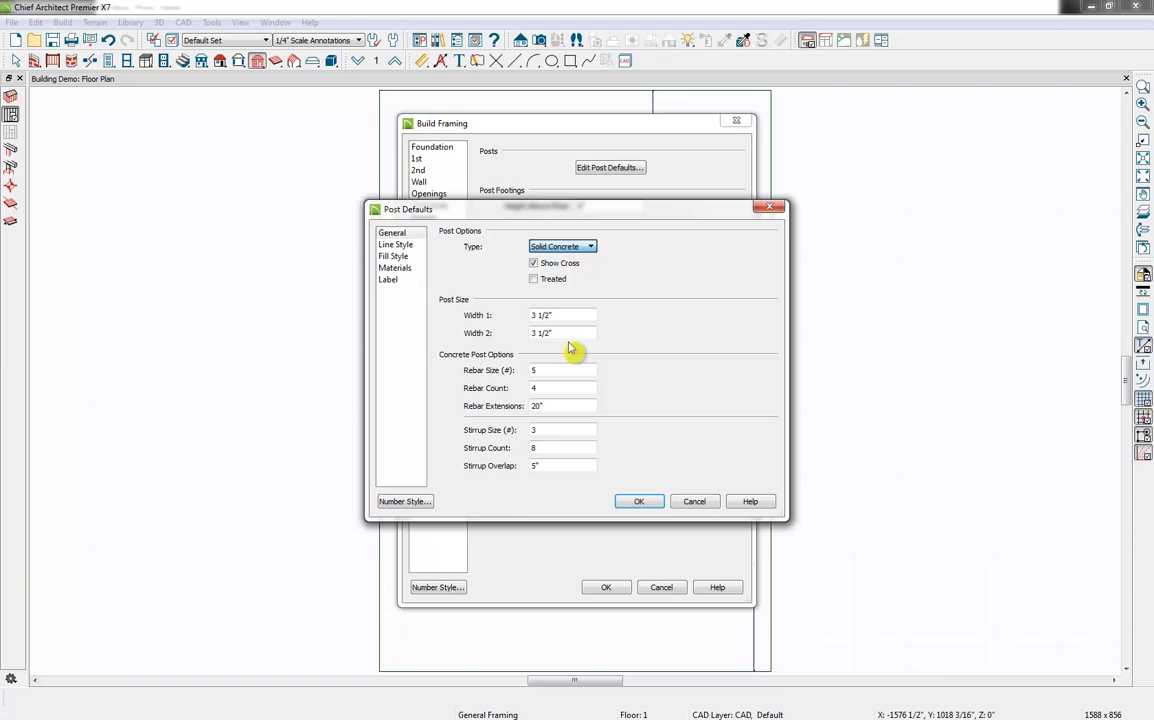
click(533, 263)
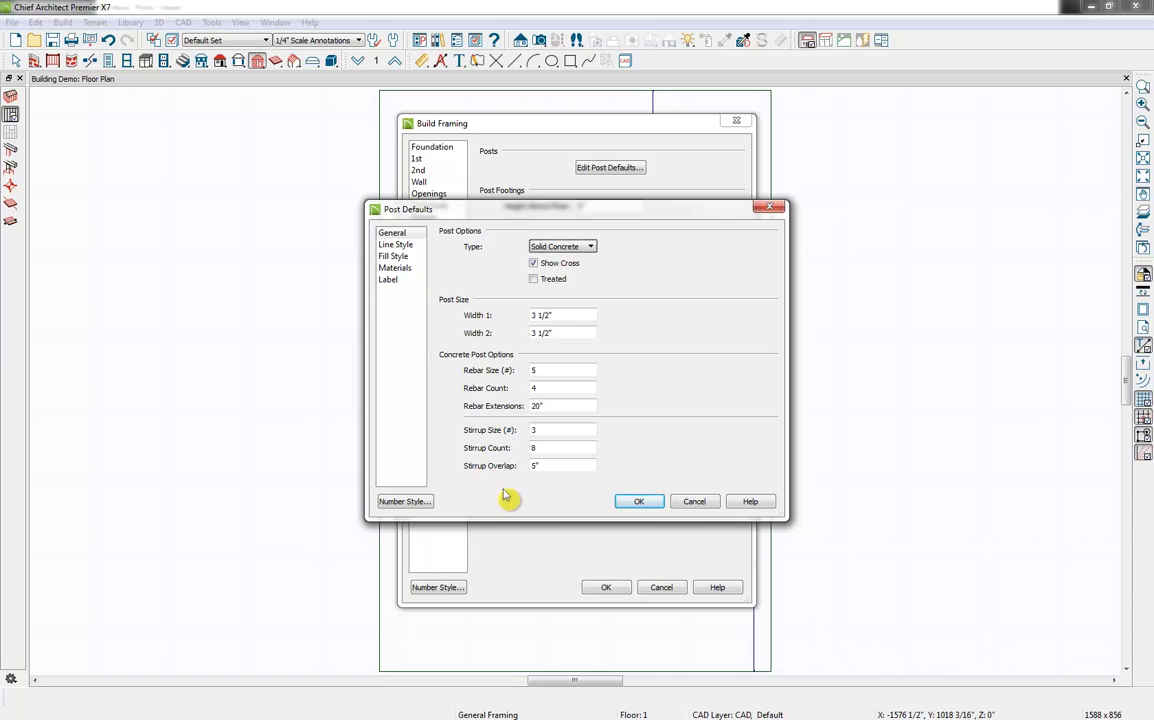
click(697, 502)
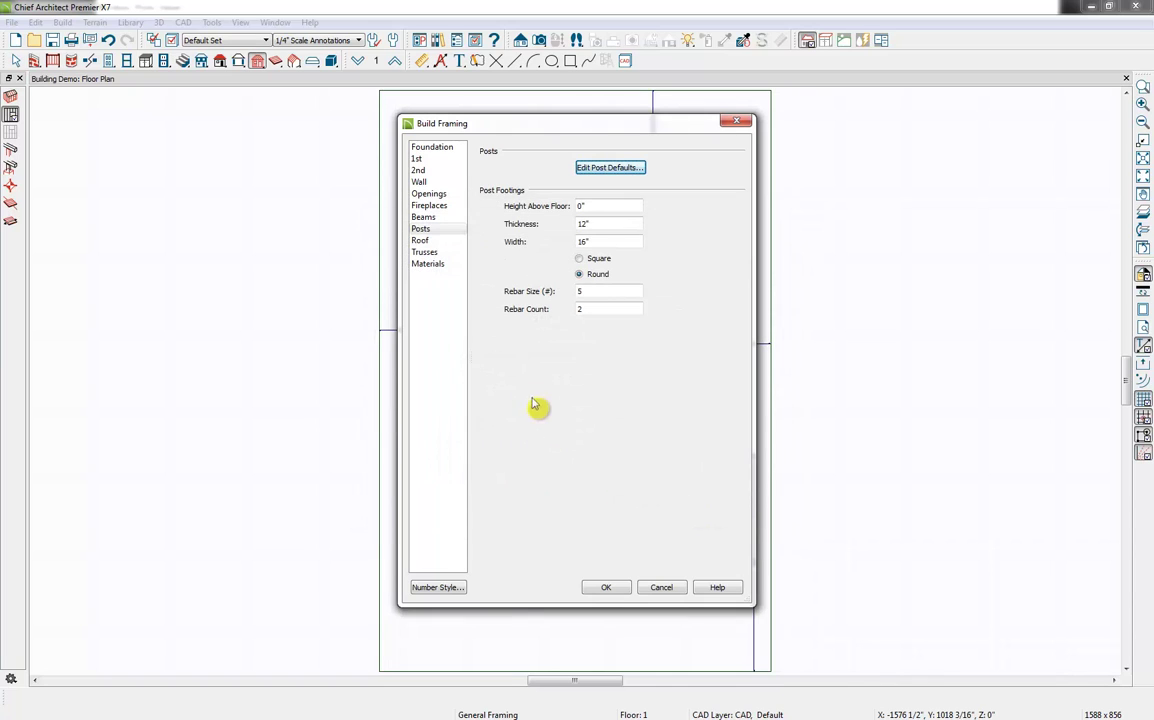
- Enable Automatically Build Roof Framing and Build Roof Framing, and review the truss settings
click(421, 241)
click(485, 147)
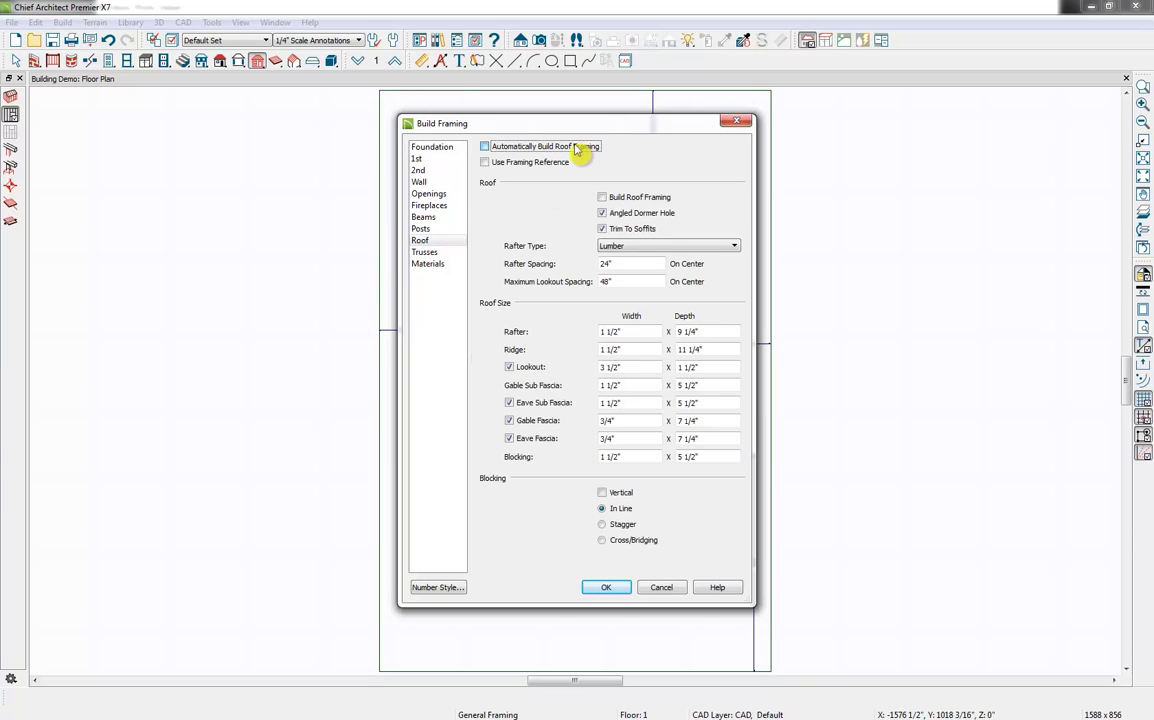
click(615, 198)
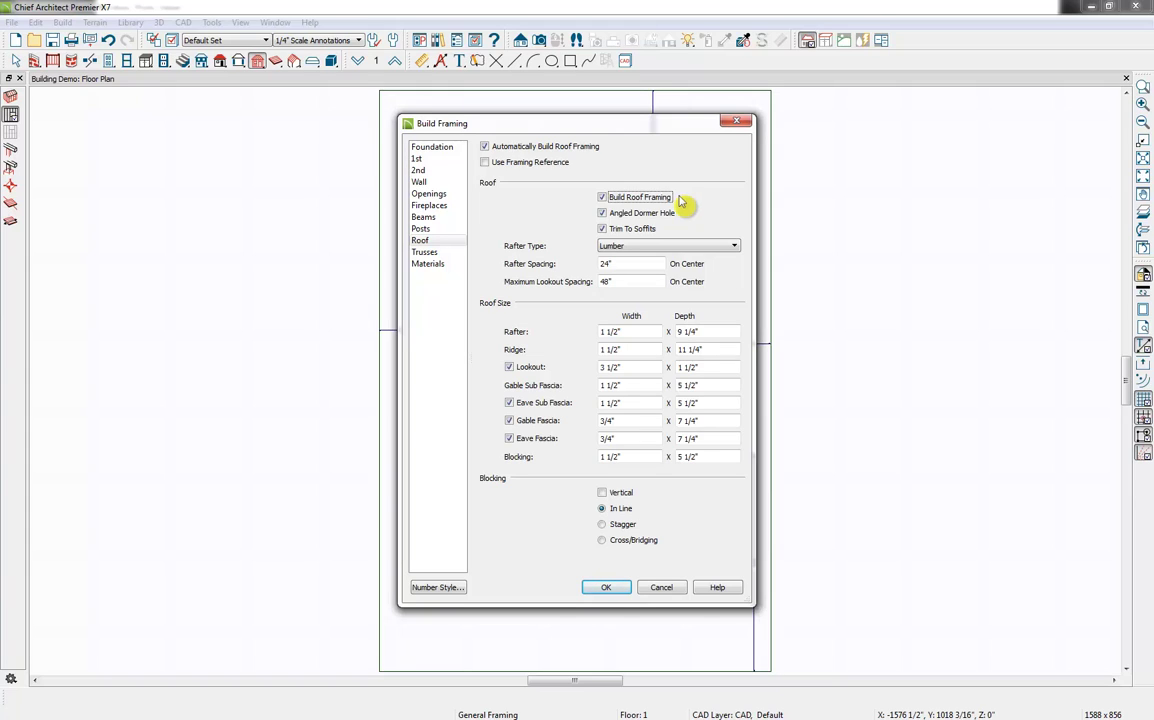
click(425, 241)
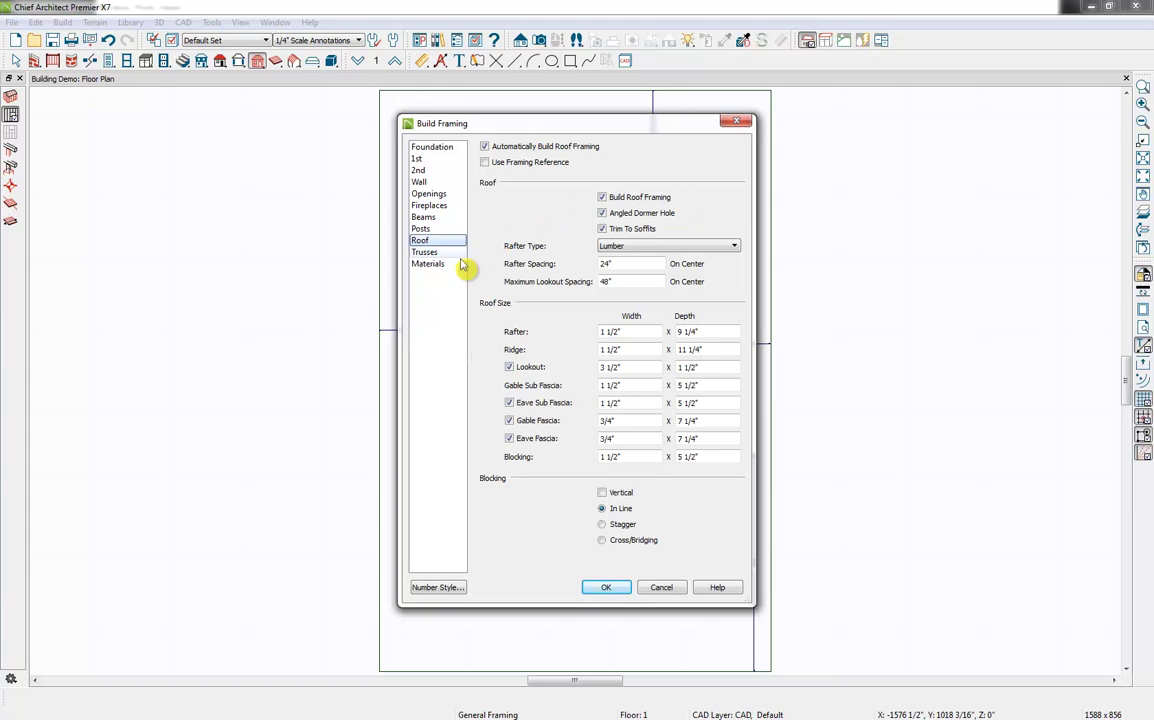
click(426, 252)
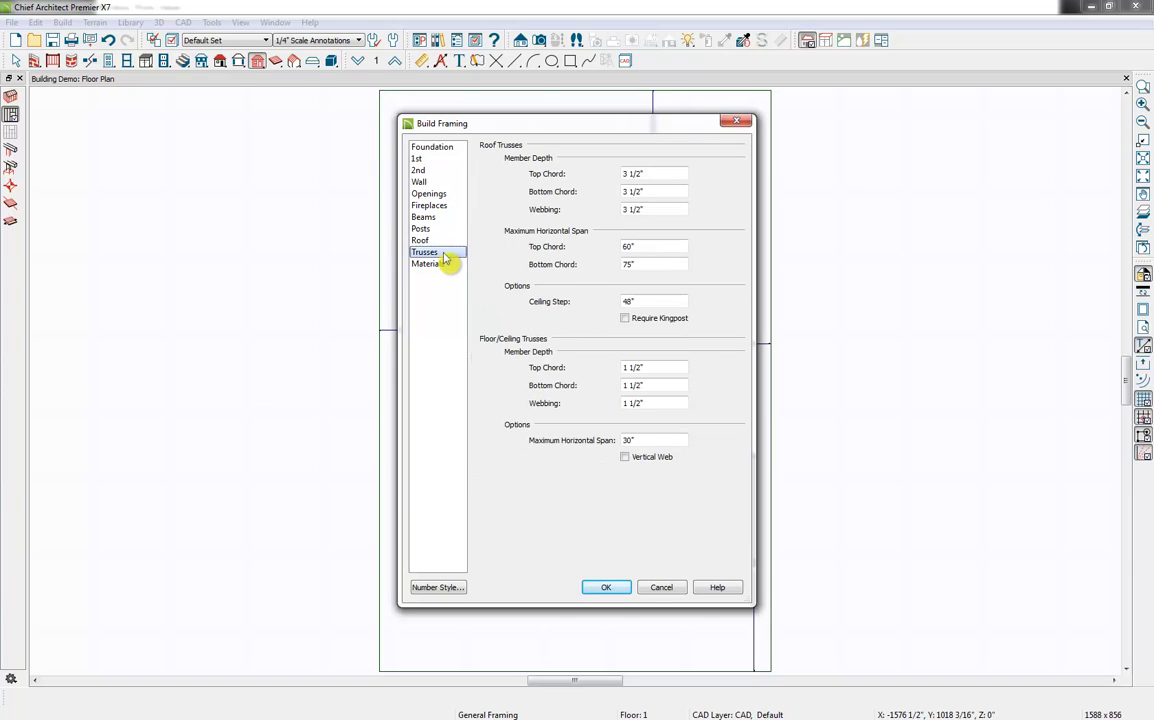
- Build the framing with the chosen settings and decline displaying the hidden framing layers in the current view
click(610, 590)
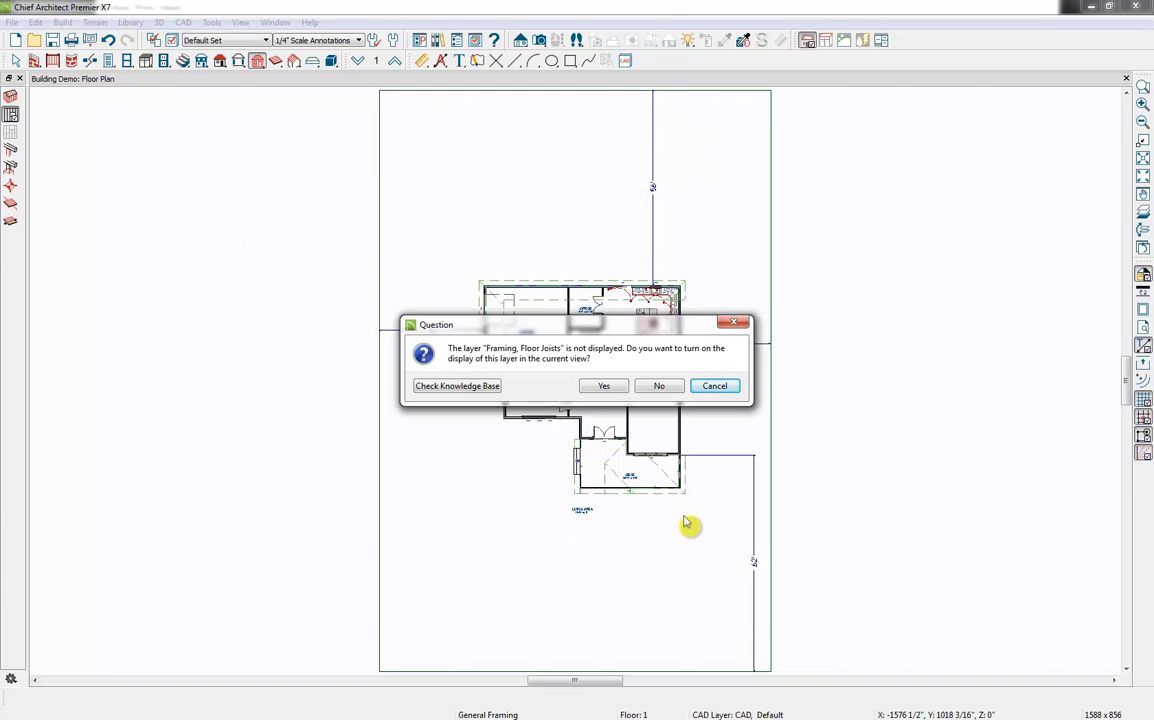
click(659, 389)
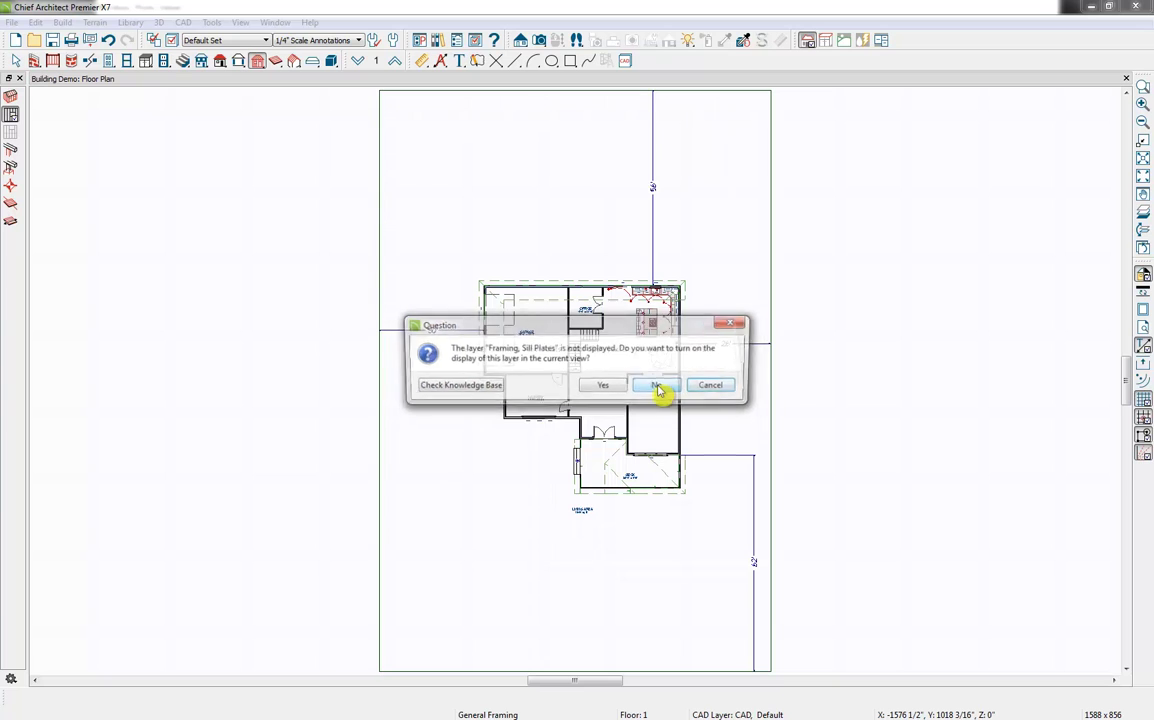
click(659, 389)
click(659, 389)
click(659, 389)
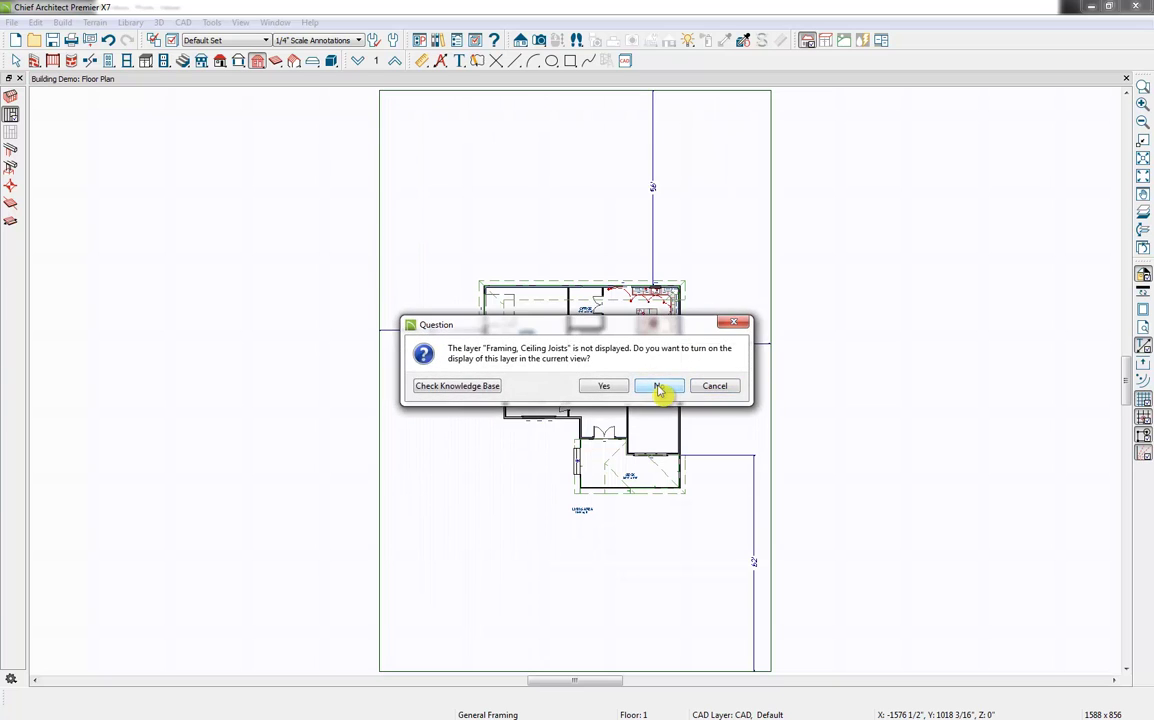
click(659, 389)
click(659, 389)
click(659, 390)
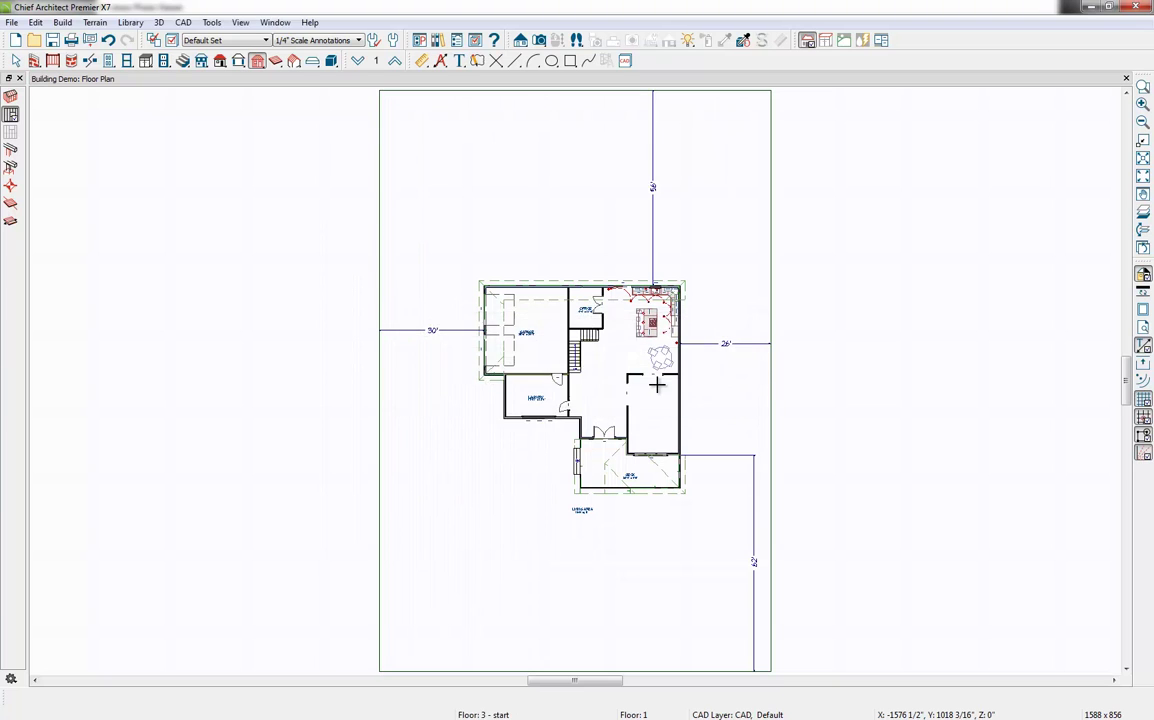
- Switch the floor plan to the Framing Set layer set and review its layer display options without changing them
scroll(649, 412, up, 3)
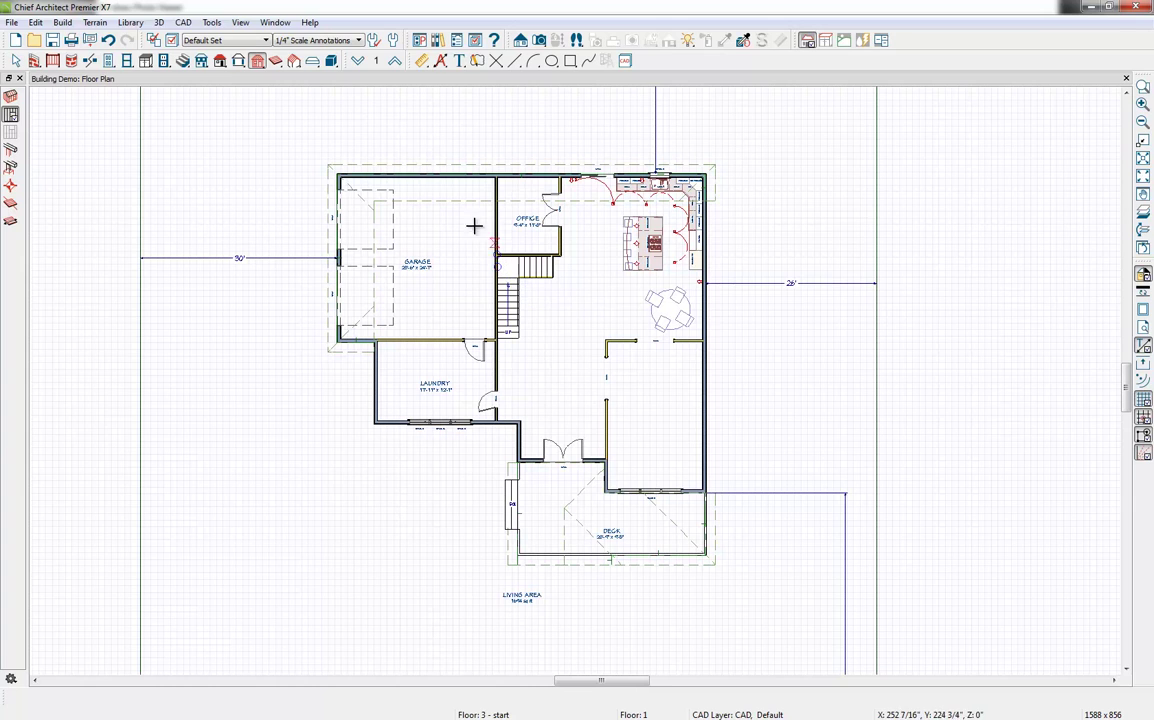
click(245, 42)
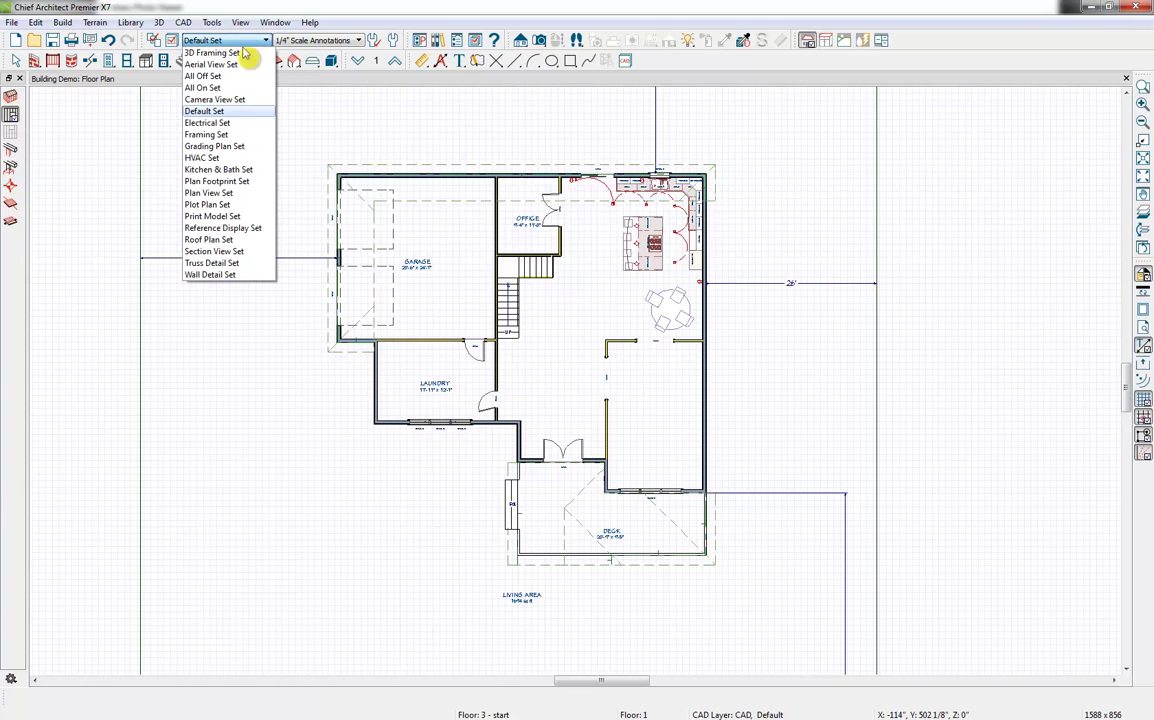
click(236, 136)
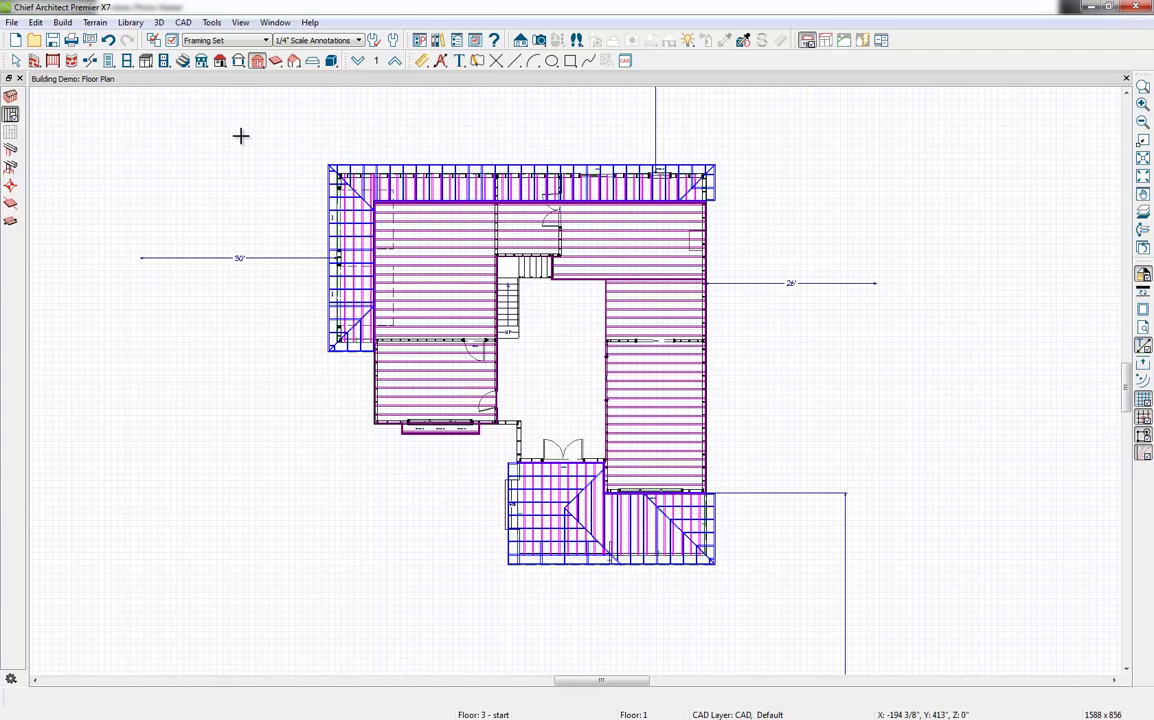
click(171, 42)
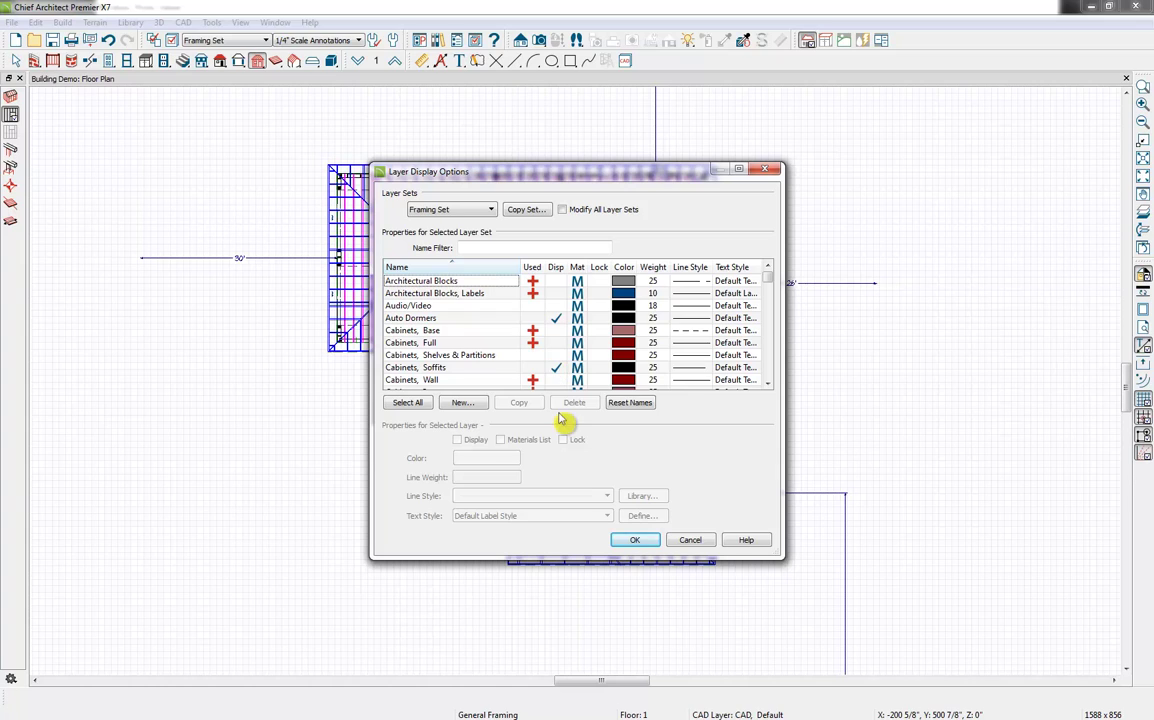
click(683, 540)
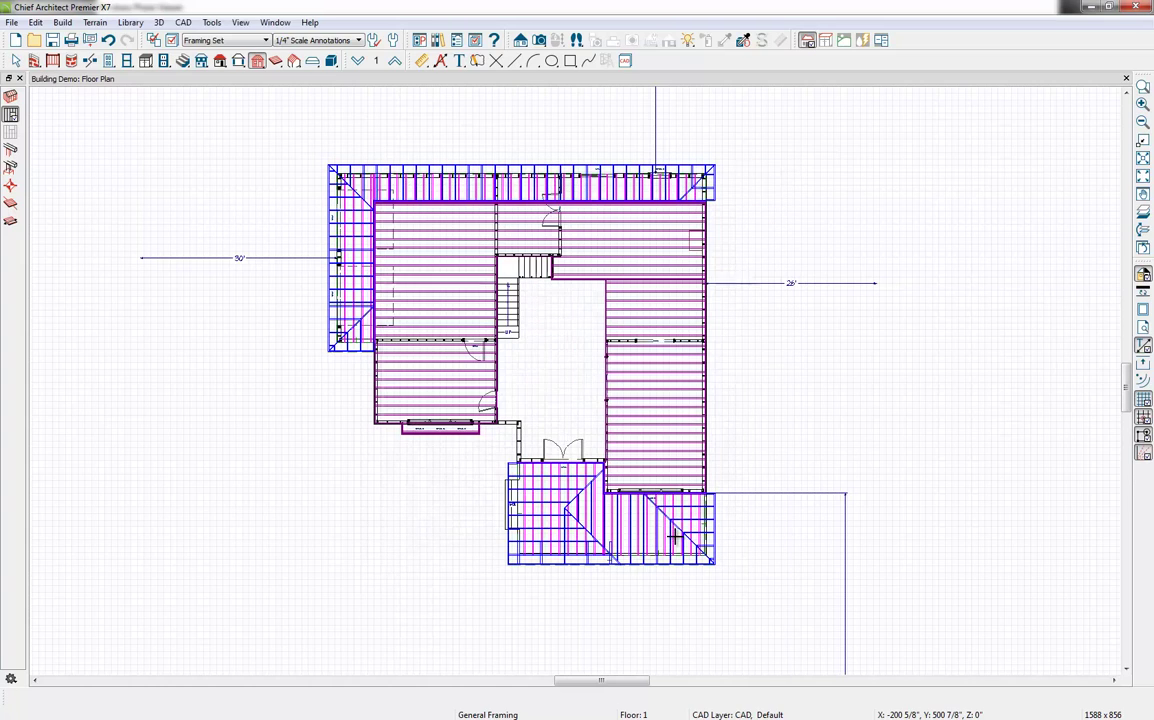
scroll(376, 195, up, 5)
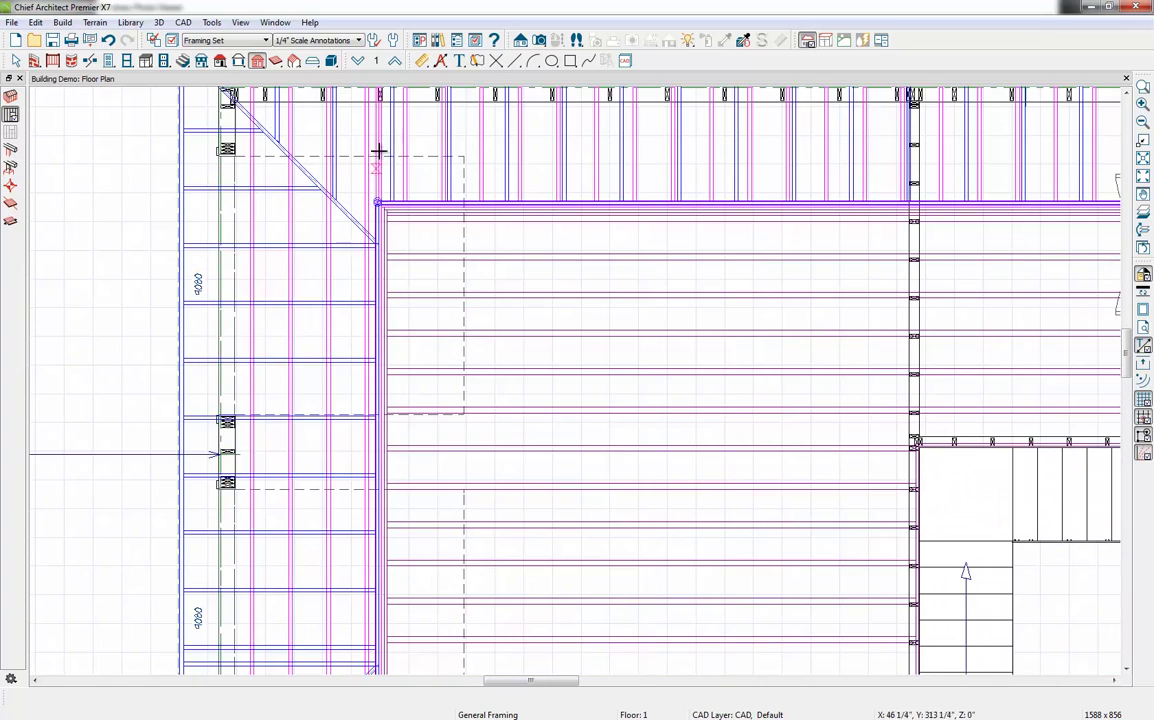
- Check the spacing of the floor joists above the garage by selecting a joist near the garage's rear wall
middle_drag(394, 182, 397, 244)
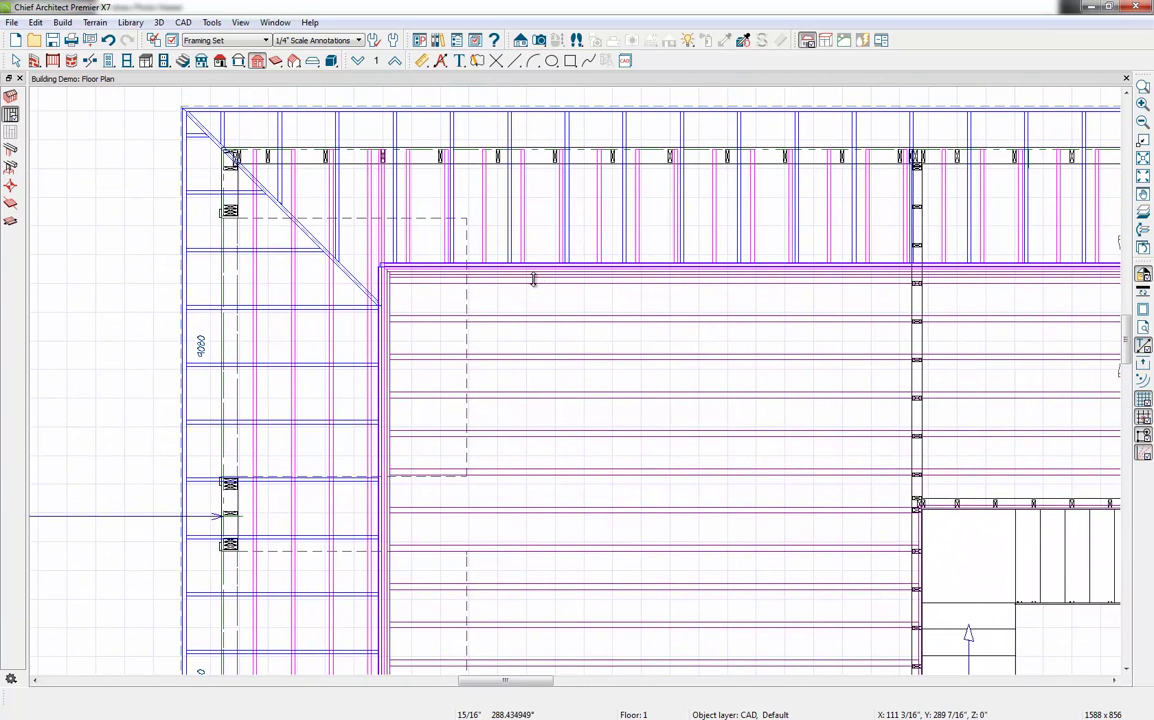
click(533, 278)
drag(548, 279, 548, 318)
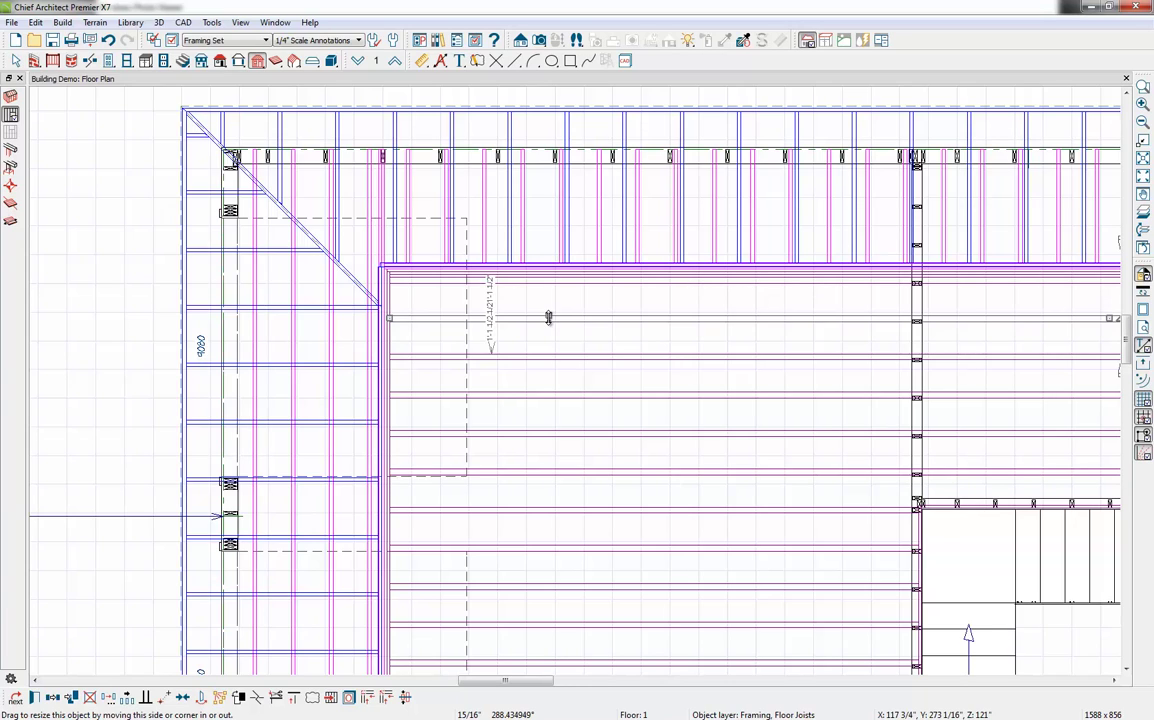
- Create a perspective framing overview, inspect the header above the front window closely, and close the overview
click(539, 40)
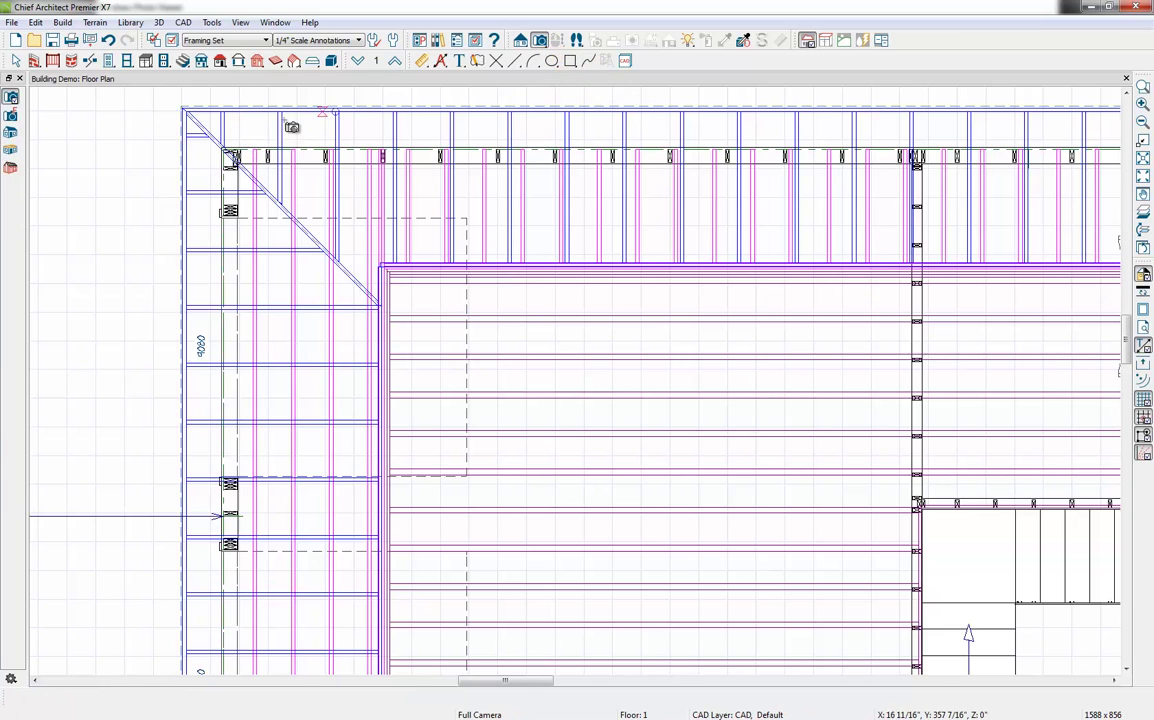
click(8, 170)
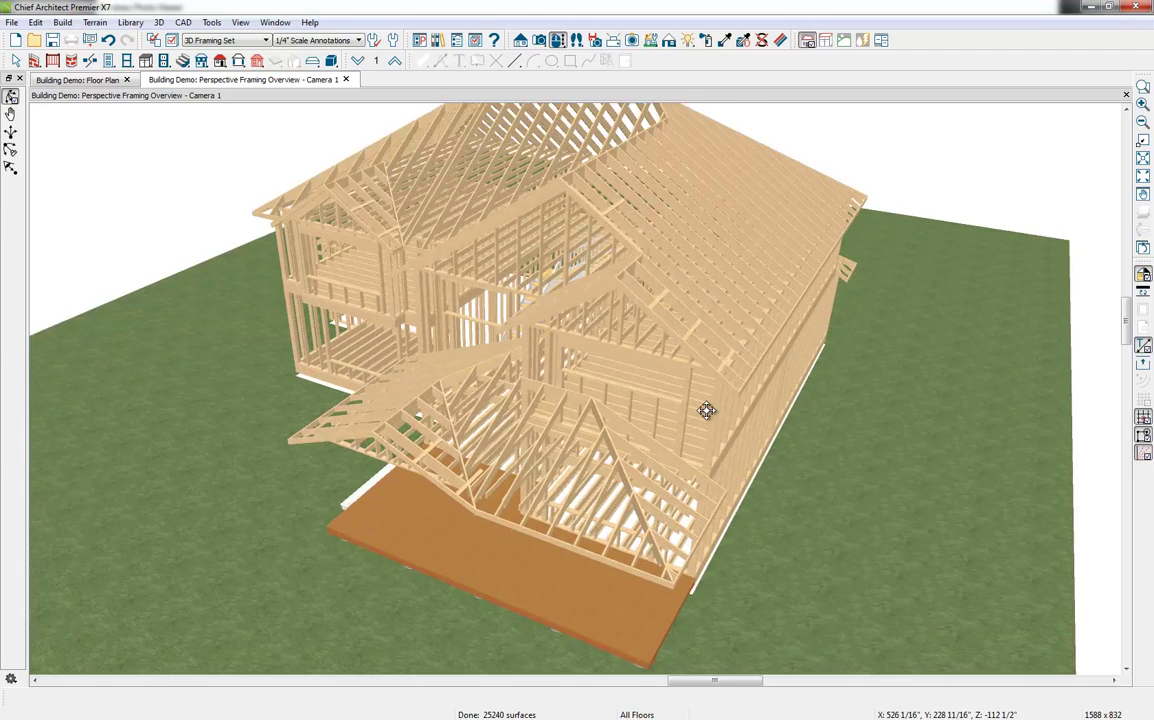
scroll(652, 379, up, 5)
click(634, 358)
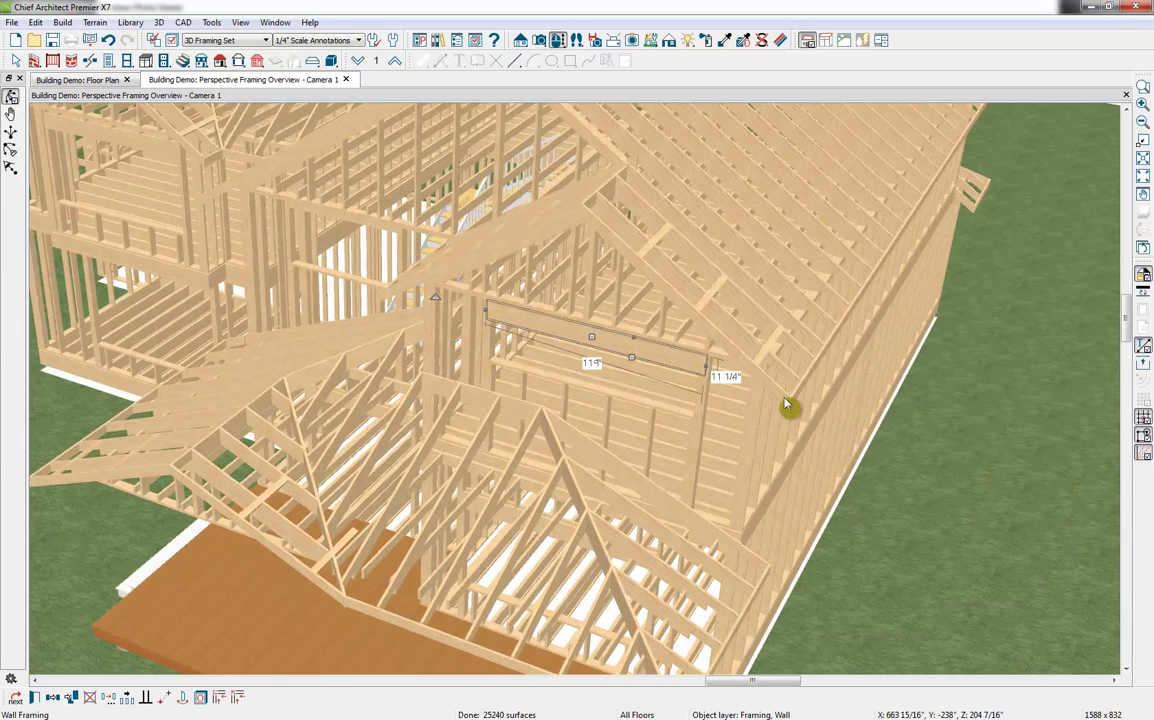
click(346, 80)
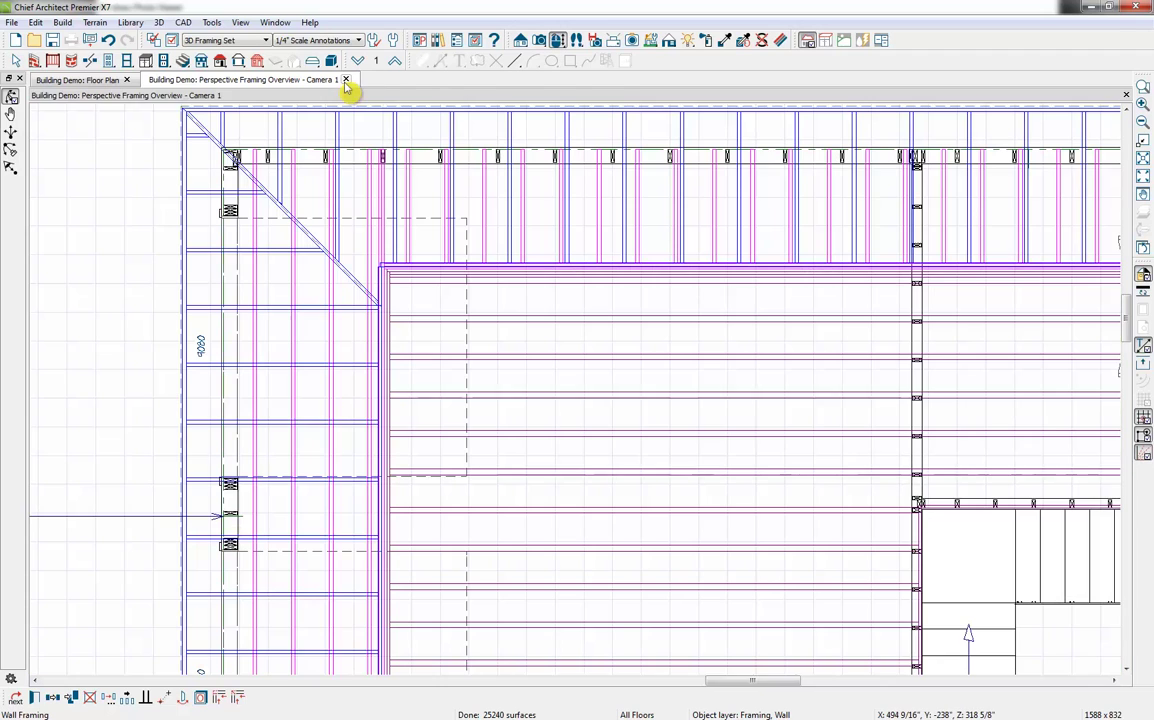
- Switch the floor plan to the Default Set layer set, showing the whole first floor
click(245, 41)
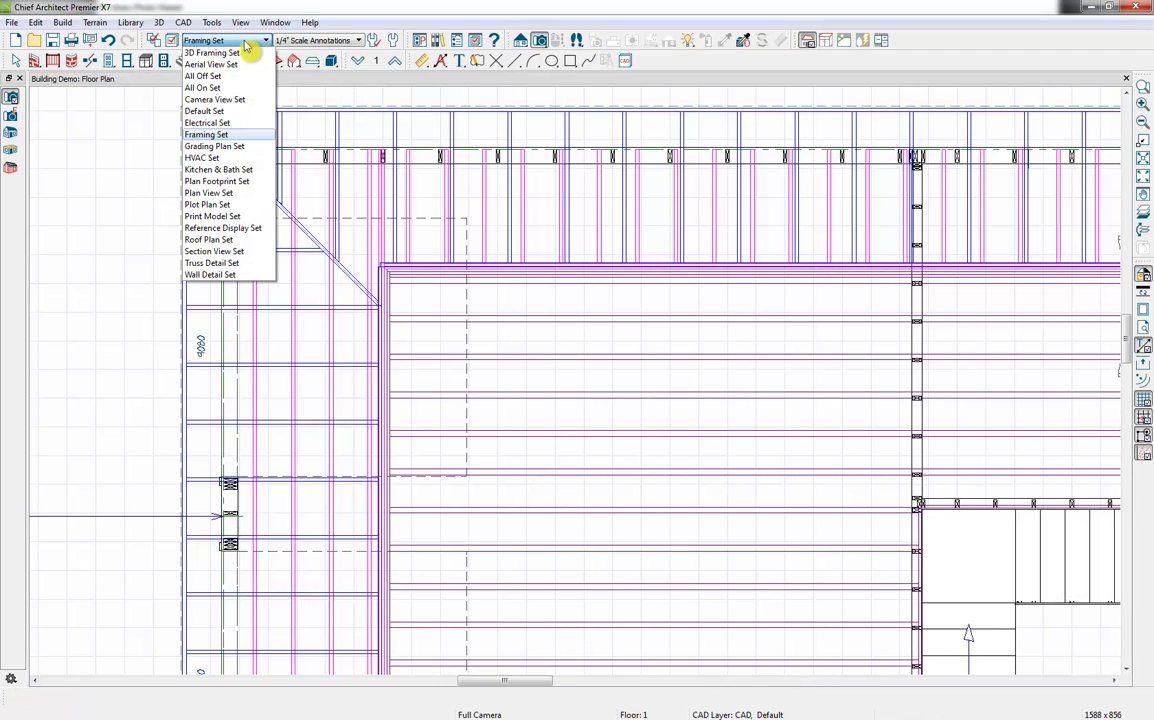
click(205, 111)
scroll(117, 284, down, 2)
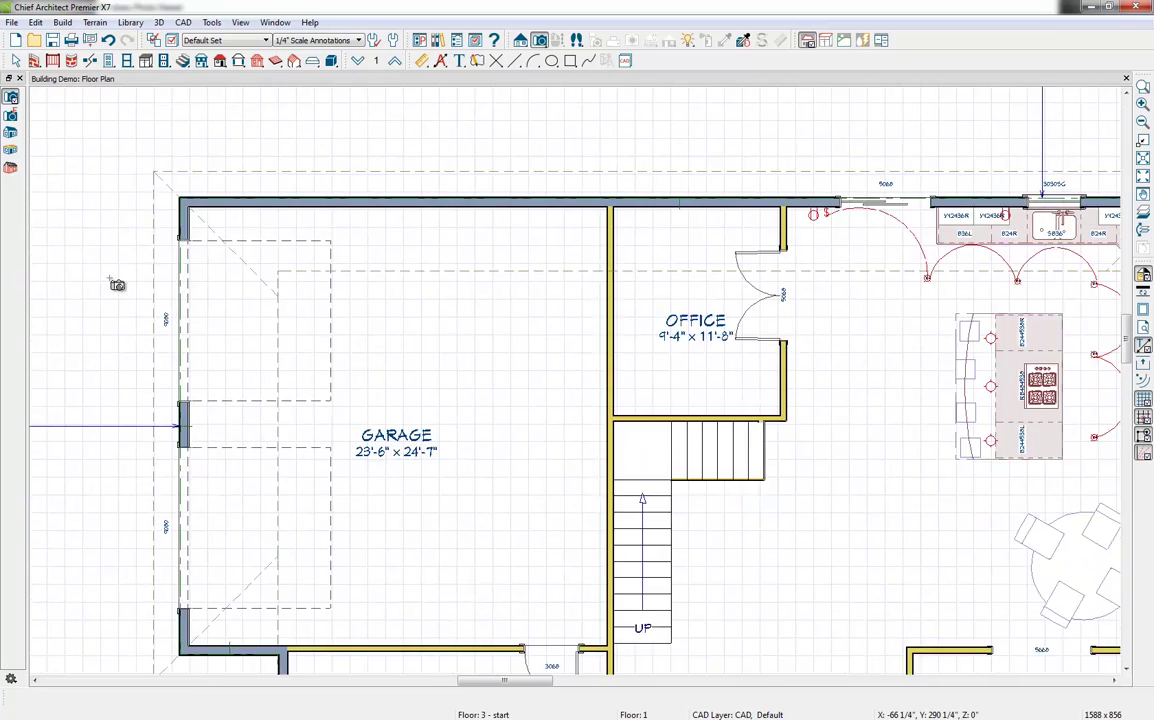
scroll(111, 279, down, 5)
middle_drag(276, 393, 316, 286)
key(c)
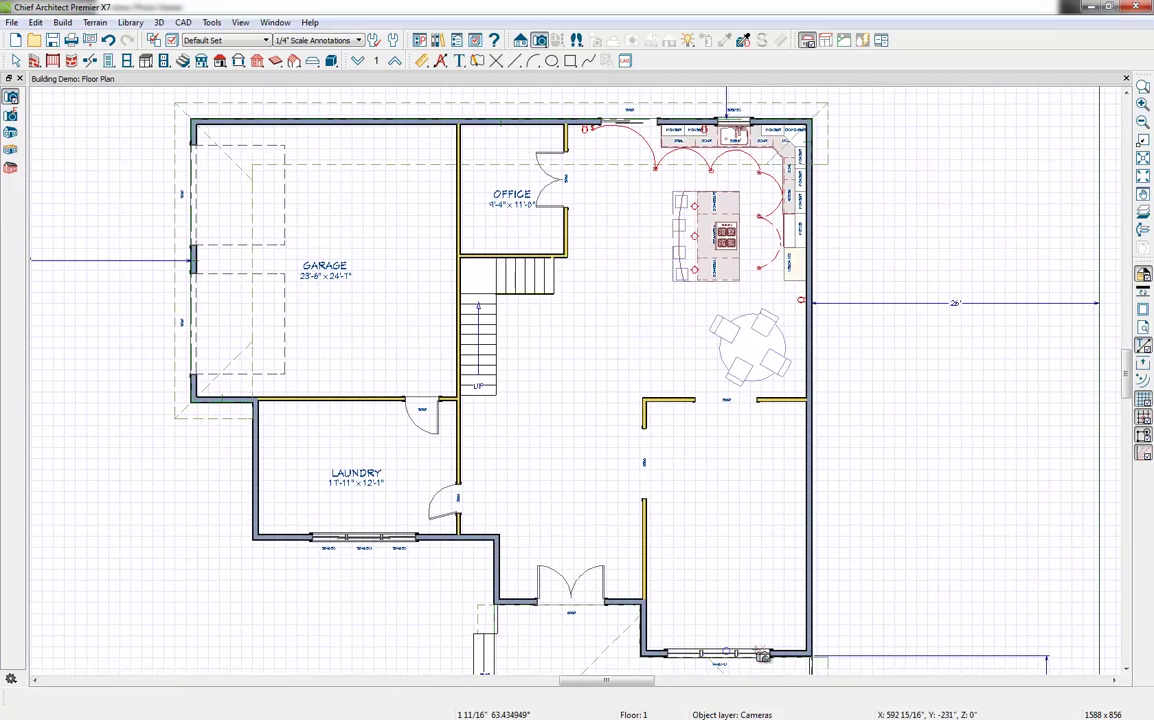
- Open the wall detail of the exterior wall with the mulled window facing the deck, and inspect one of its studs
click(770, 656)
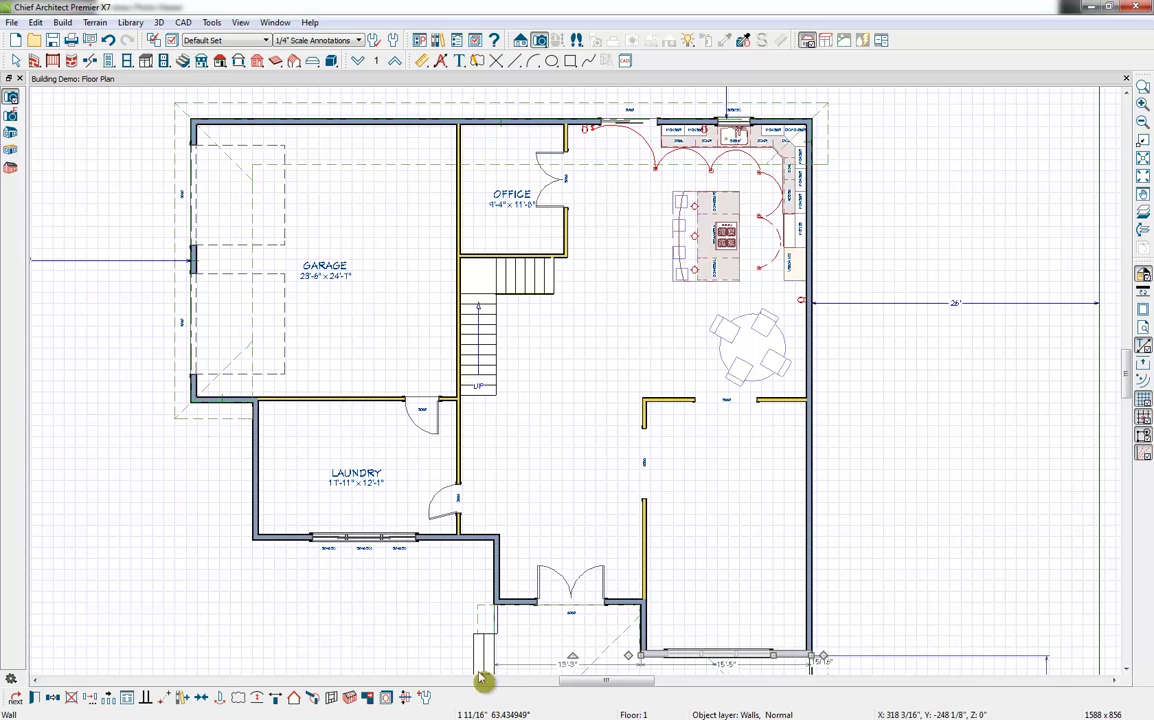
click(332, 698)
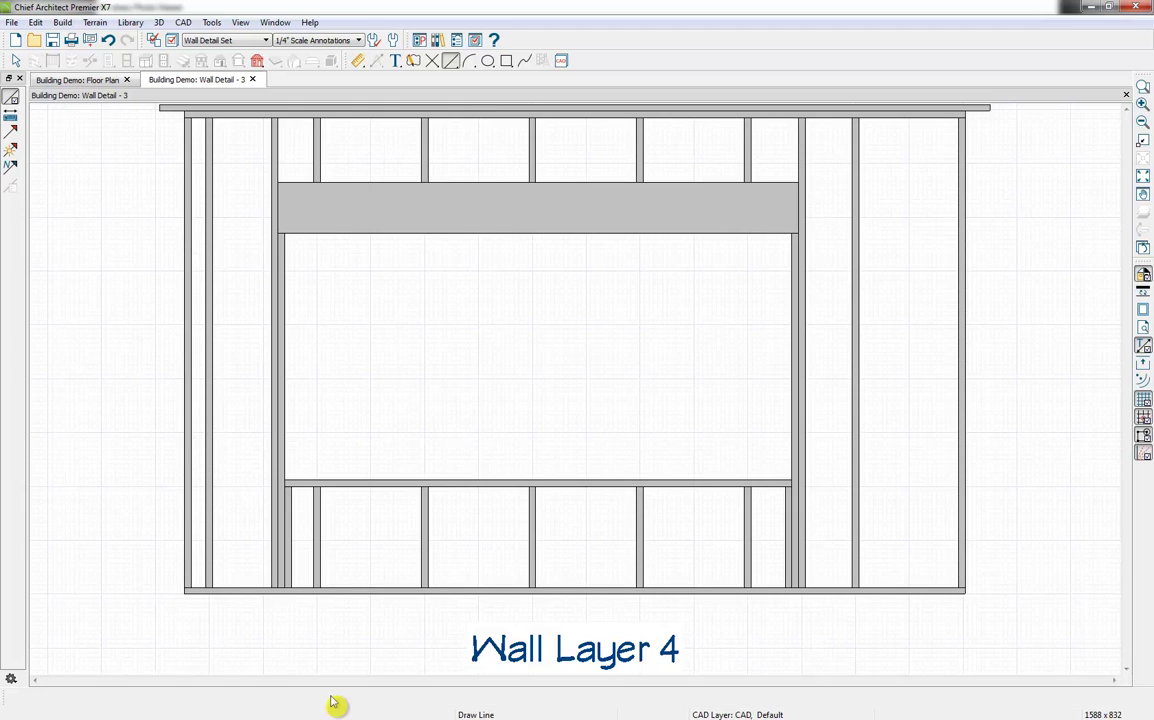
scroll(335, 624, down, 1)
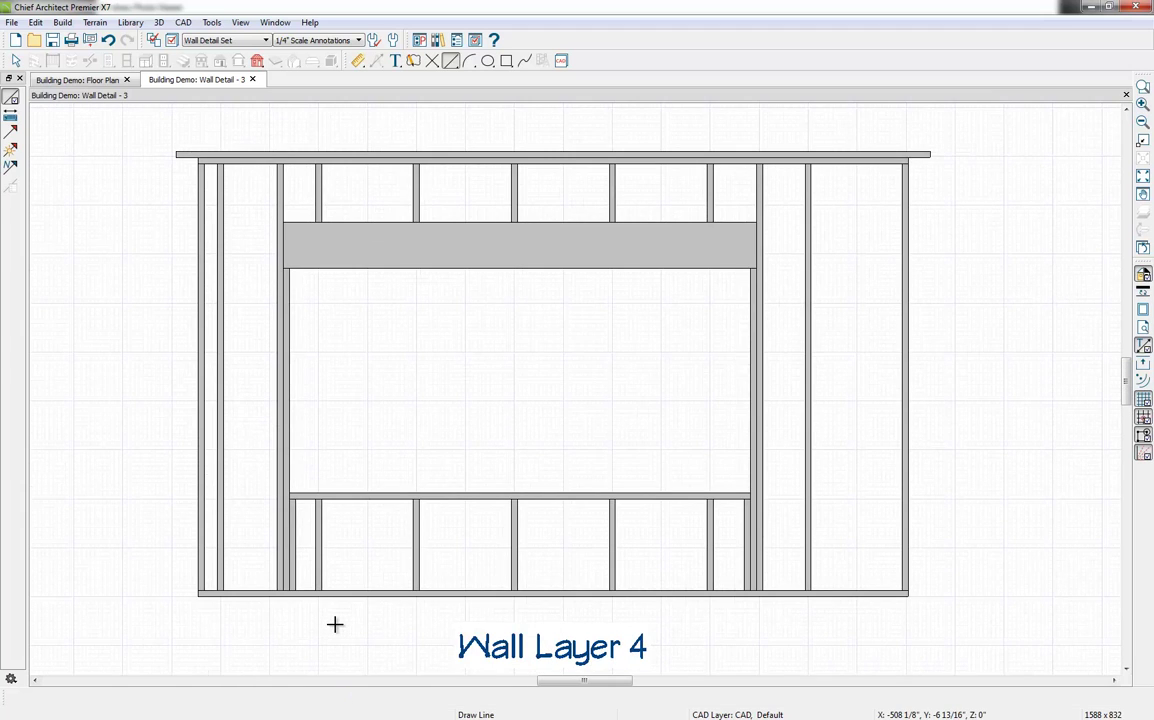
click(811, 354)
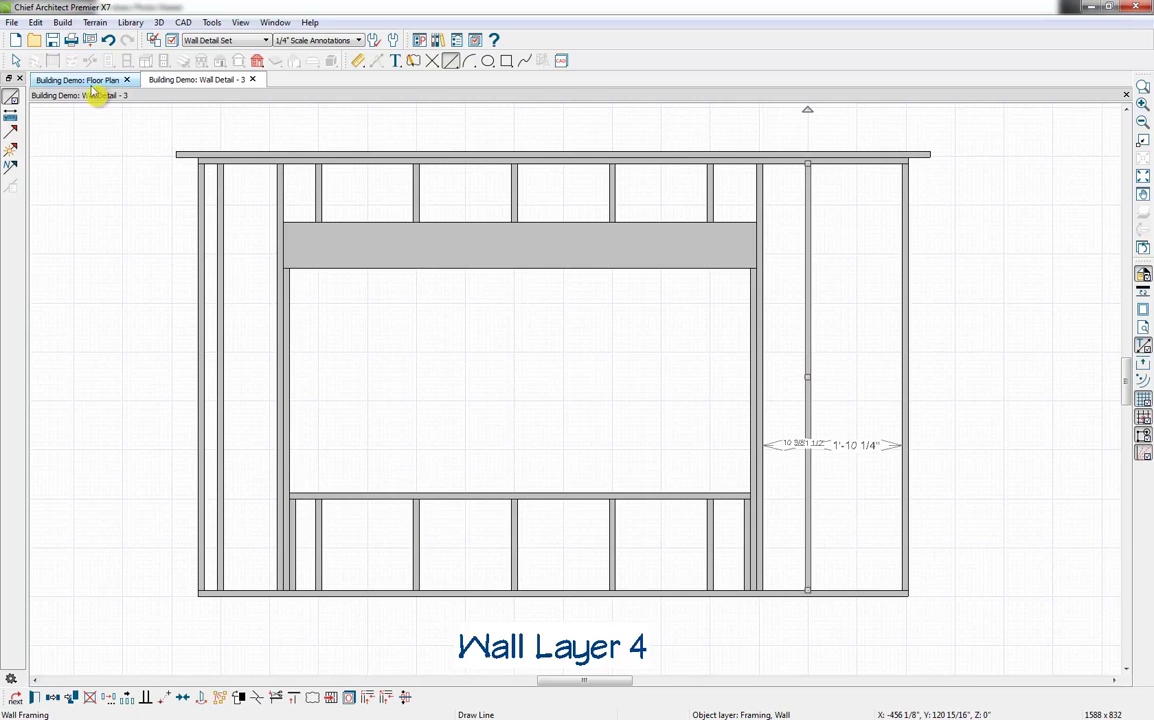
- Tile the floor plan beside the wall detail, shift the mulled window 2 inches towards the outer side wall, and close the detail
drag(88, 80, 62, 153)
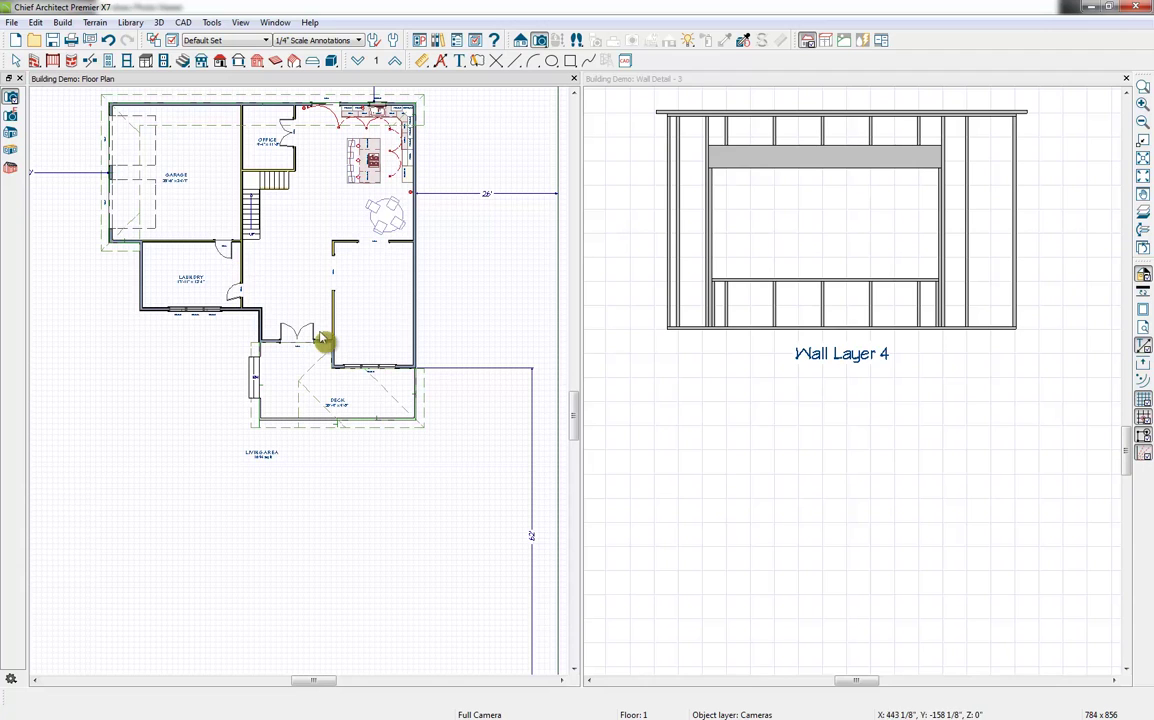
scroll(372, 369, up, 2)
scroll(372, 369, up, 1)
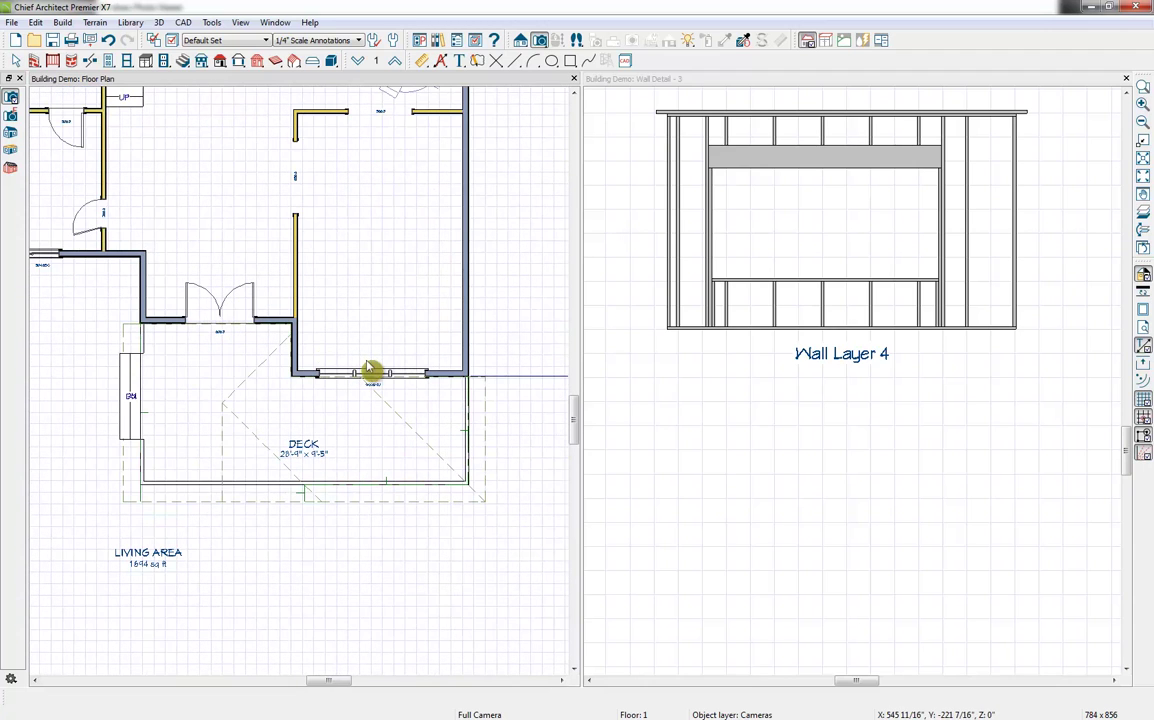
click(369, 378)
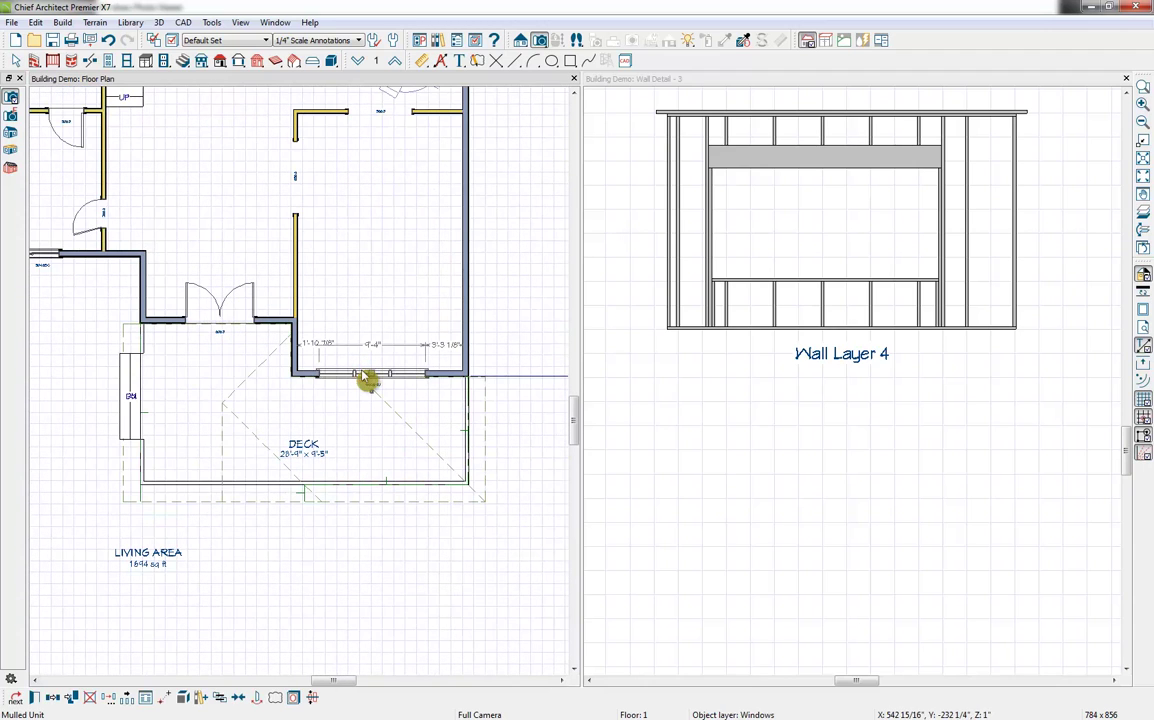
drag(365, 376, 362, 376)
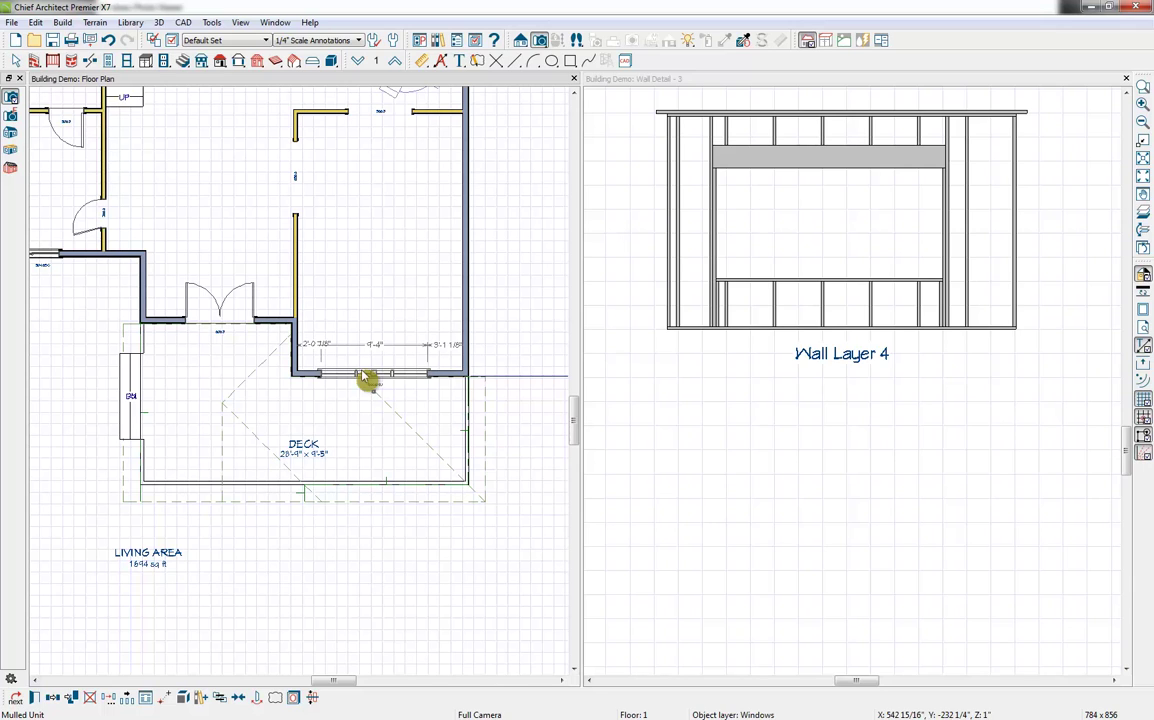
click(1126, 79)
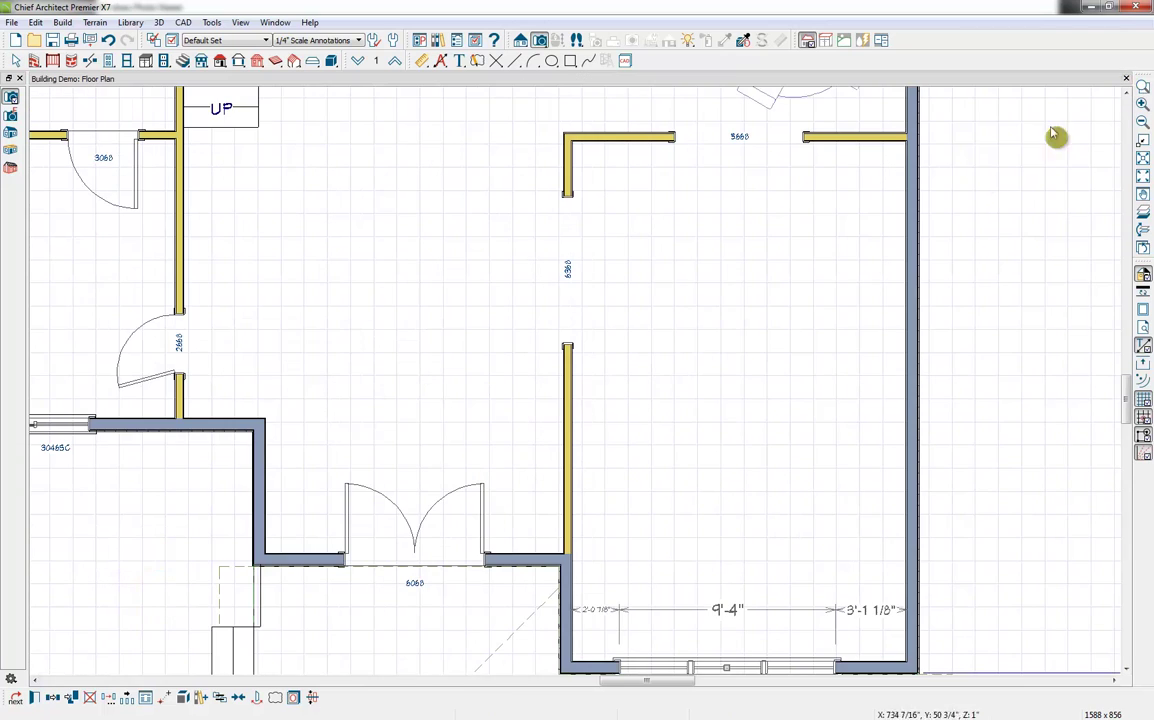
- Calculate a materials list for all floors of the house
click(212, 23)
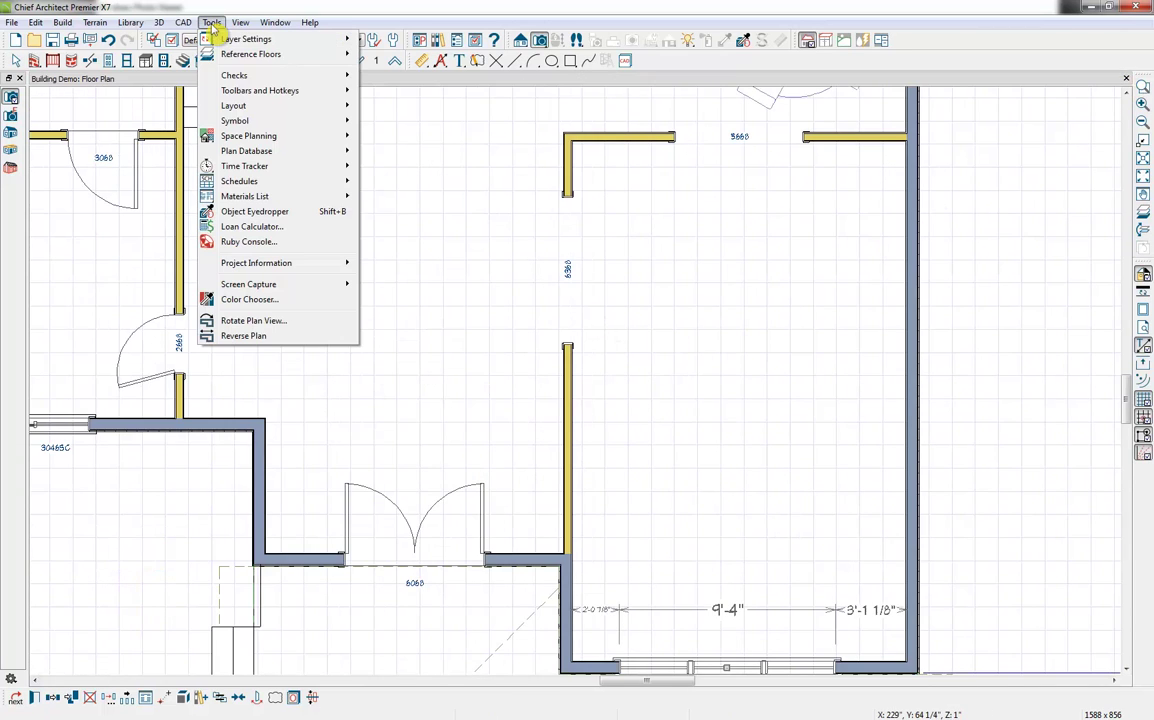
mouse_move(258, 150)
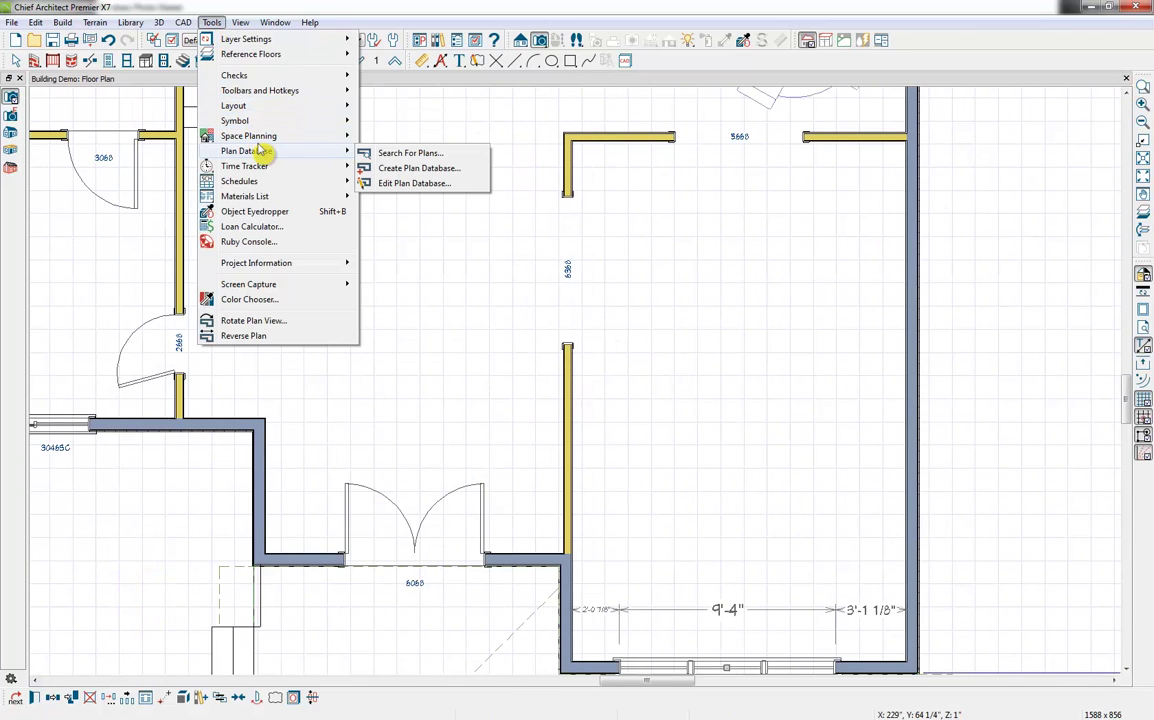
mouse_move(265, 182)
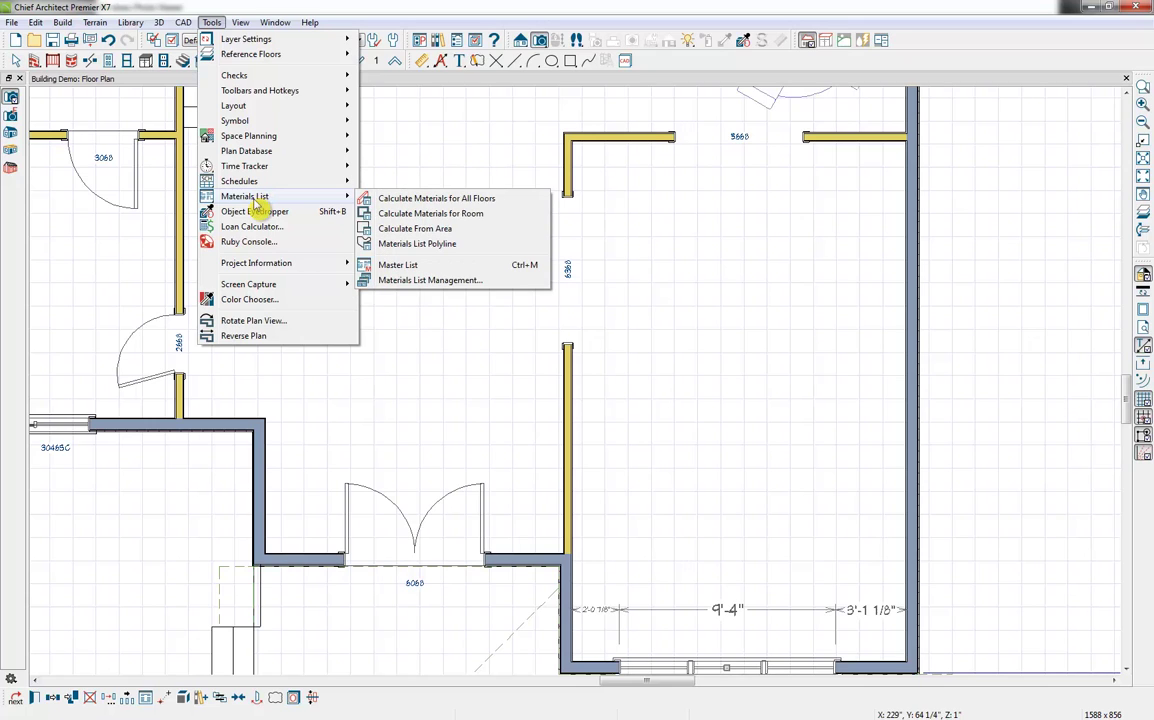
click(430, 200)
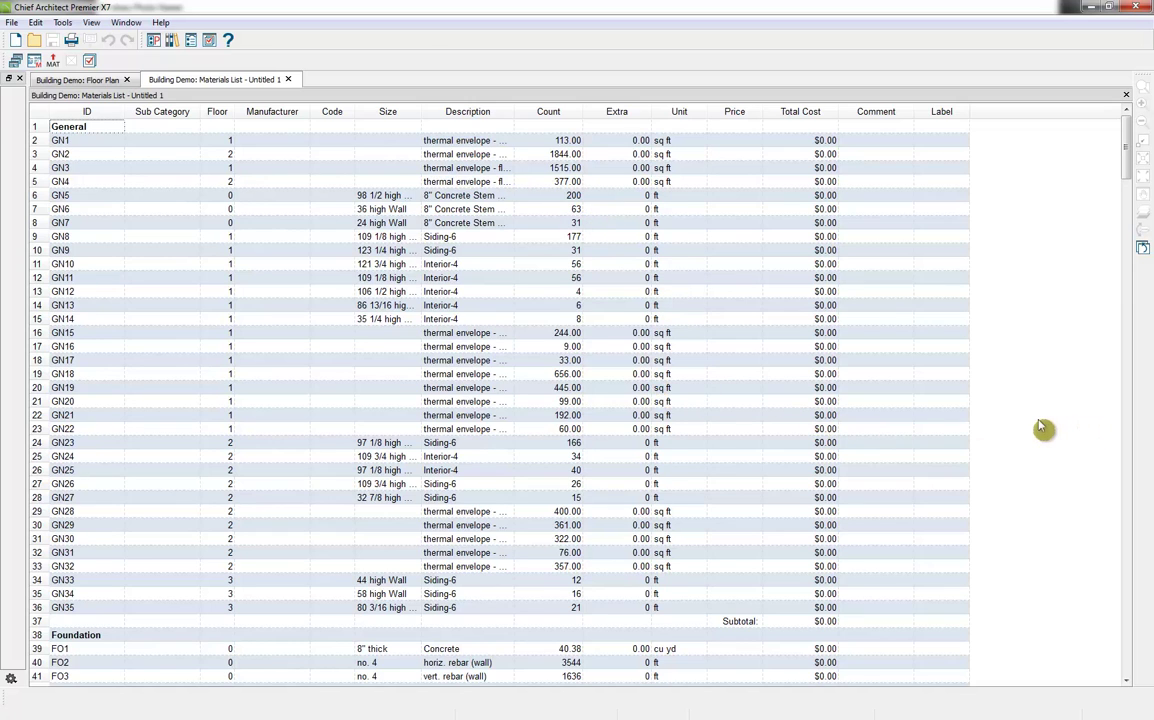
- Set the price of the 8" thick foundation concrete to $100.00 per cubic yard in the materials list
scroll(1040, 427, down, 3)
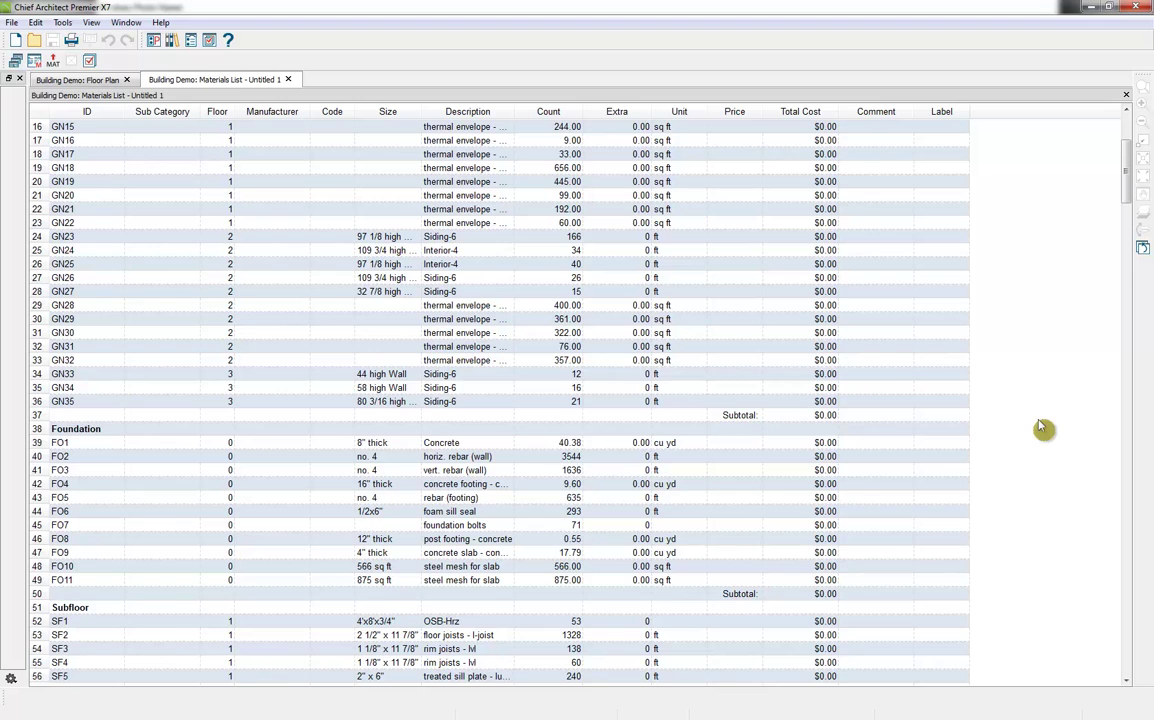
scroll(1040, 427, down, 7)
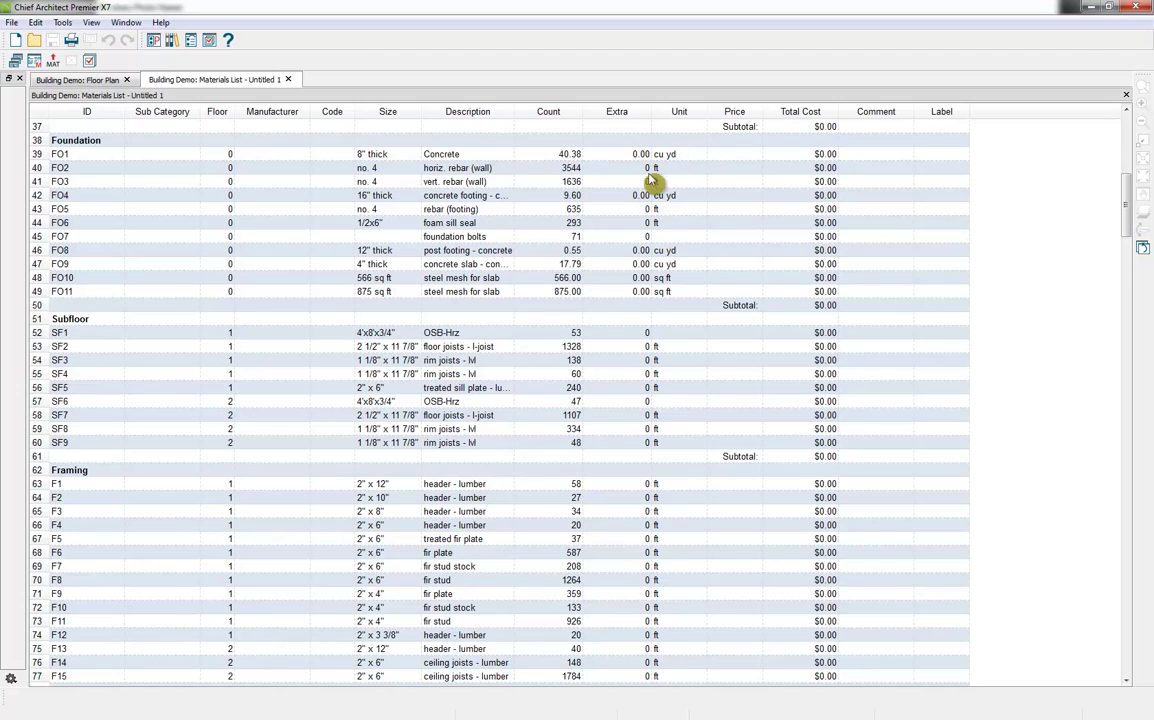
click(736, 155)
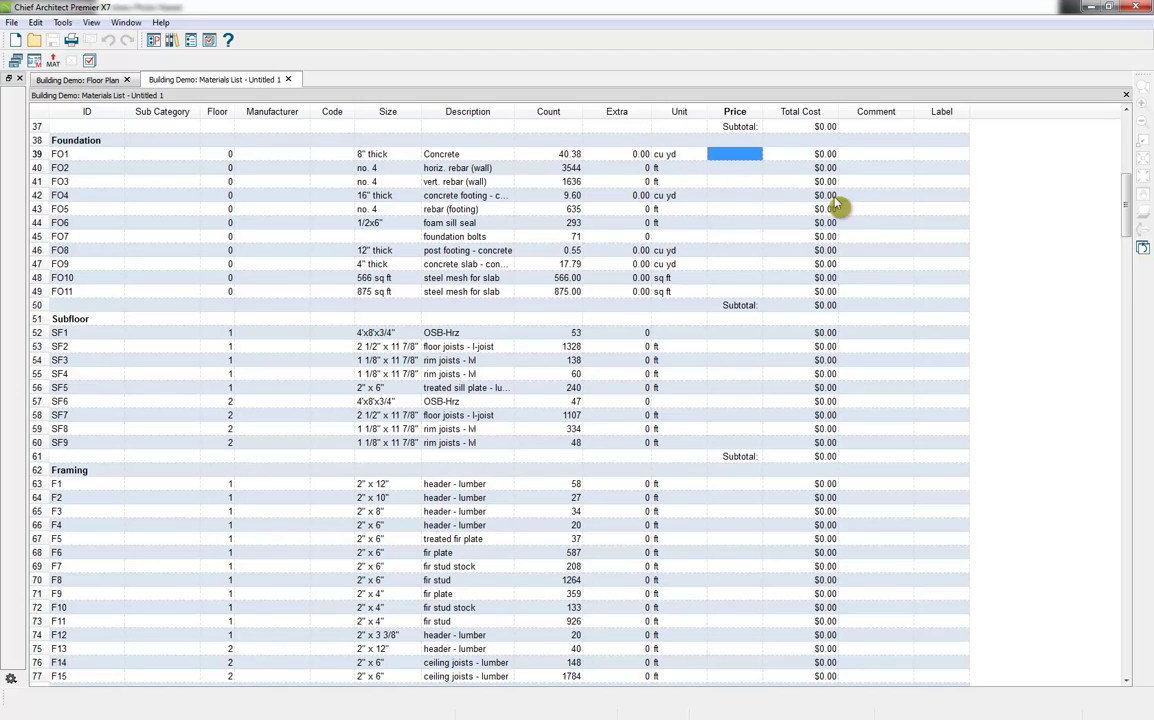
text(100)
key(Tab)
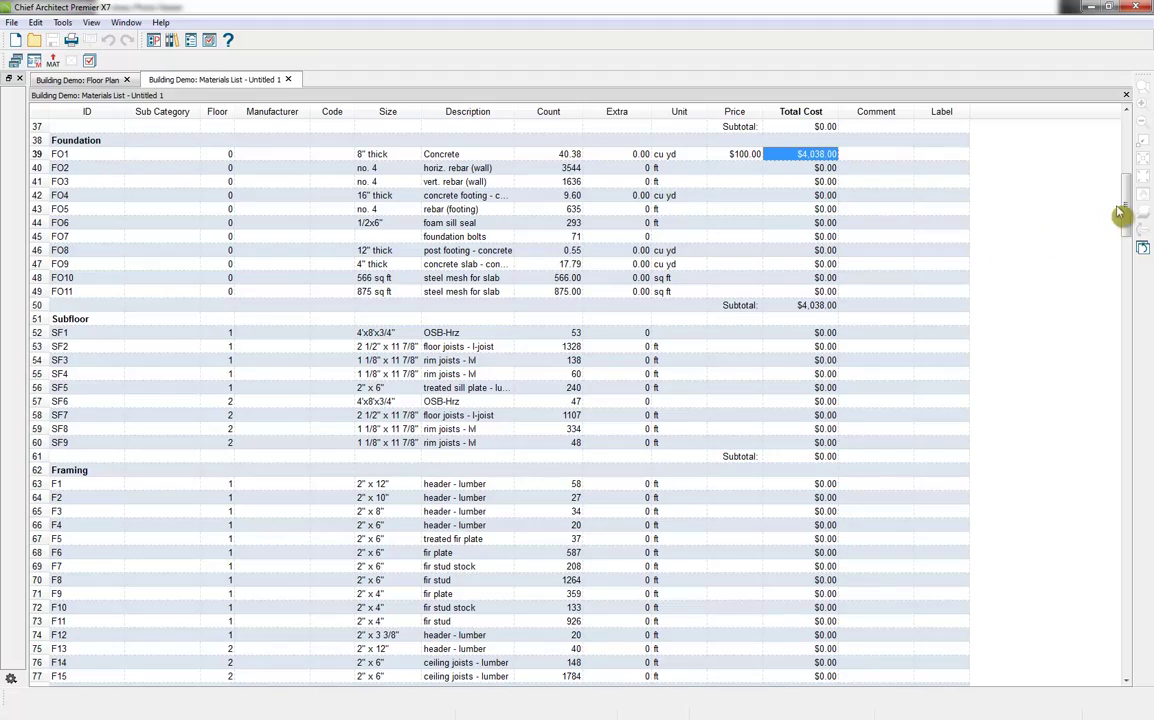
- Review the materials list through its trim, fixture, furniture and electrical categories, and examine its column display options without changing them
drag(1127, 205, 1127, 578)
scroll(1127, 578, down, 1)
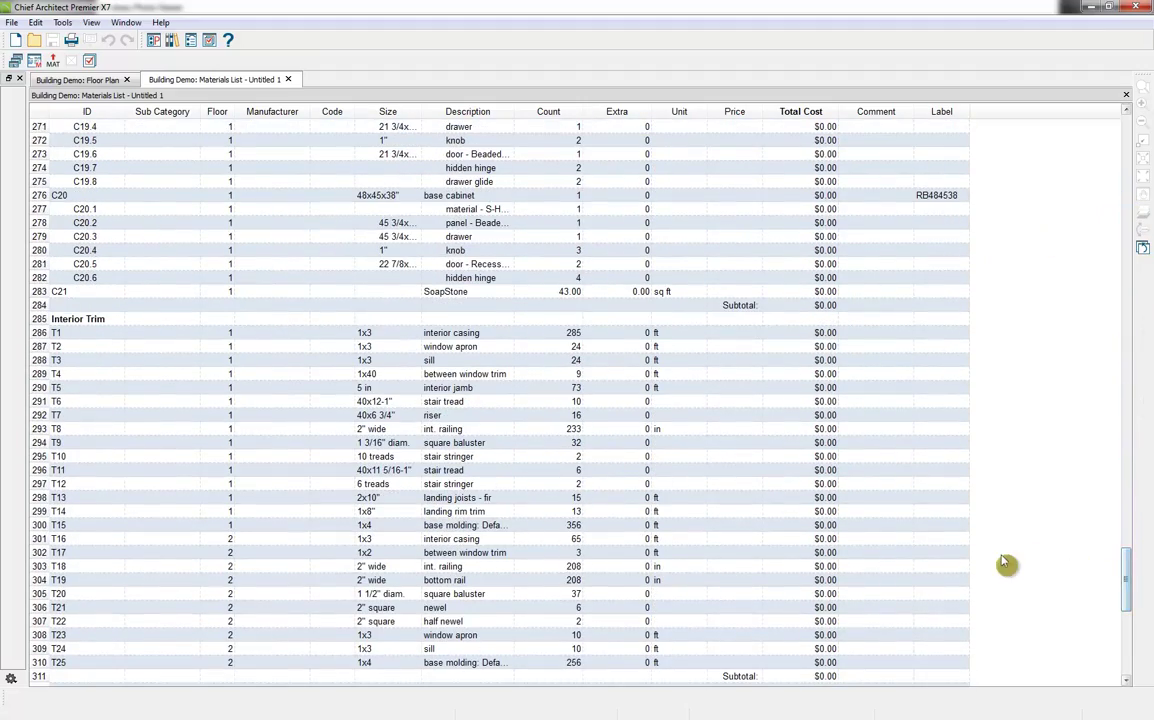
scroll(1007, 558, down, 7)
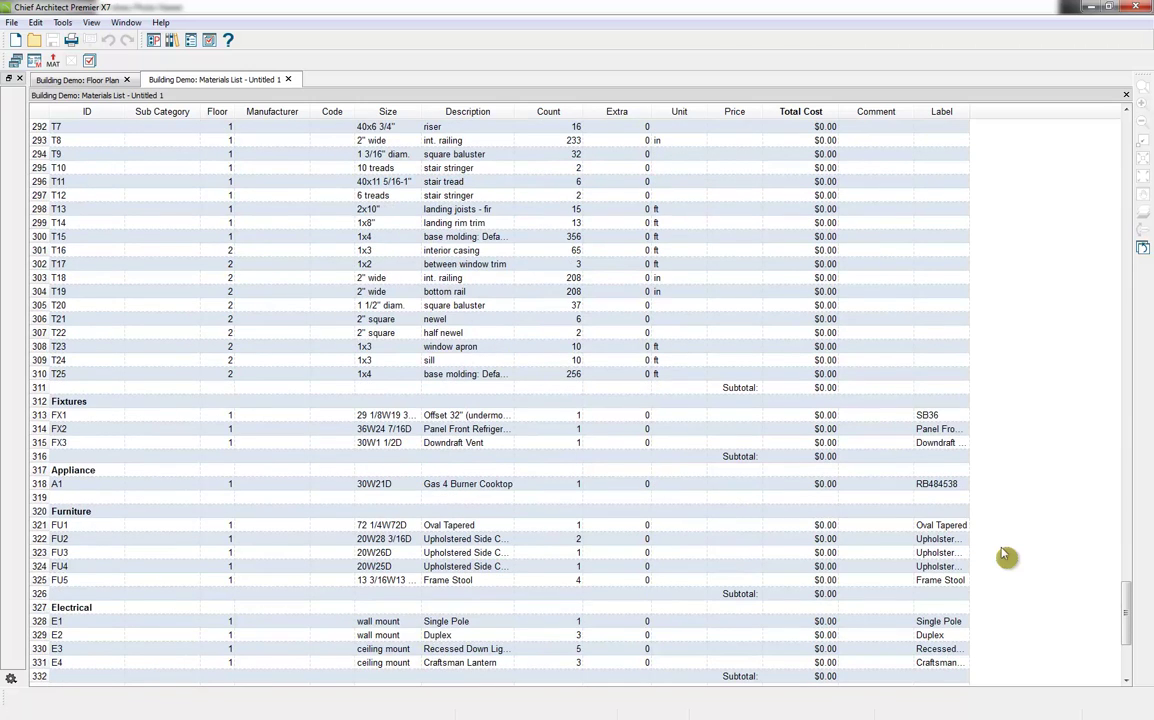
scroll(1010, 641, down, 2)
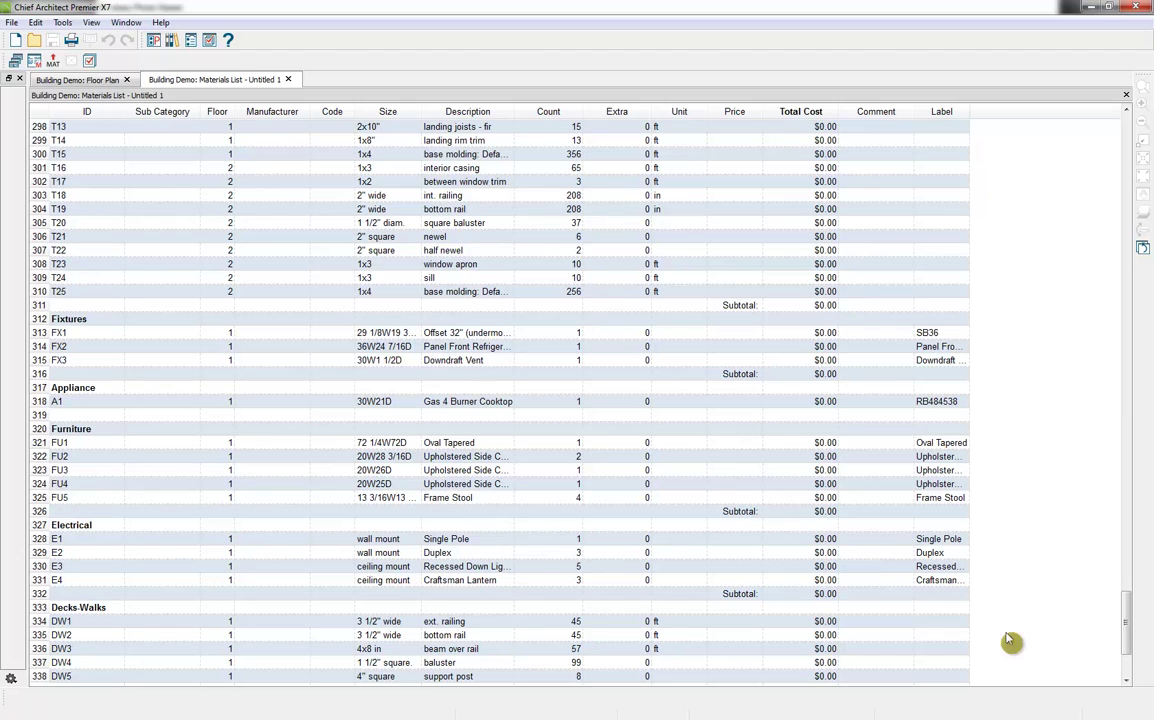
click(89, 62)
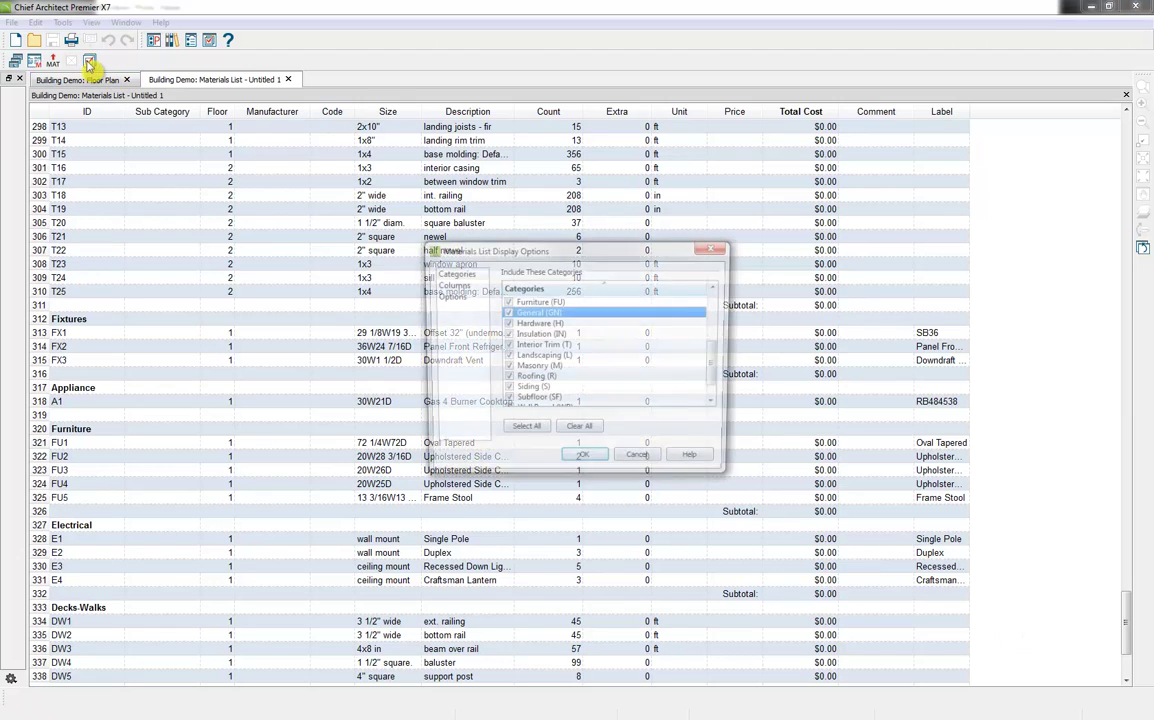
click(449, 285)
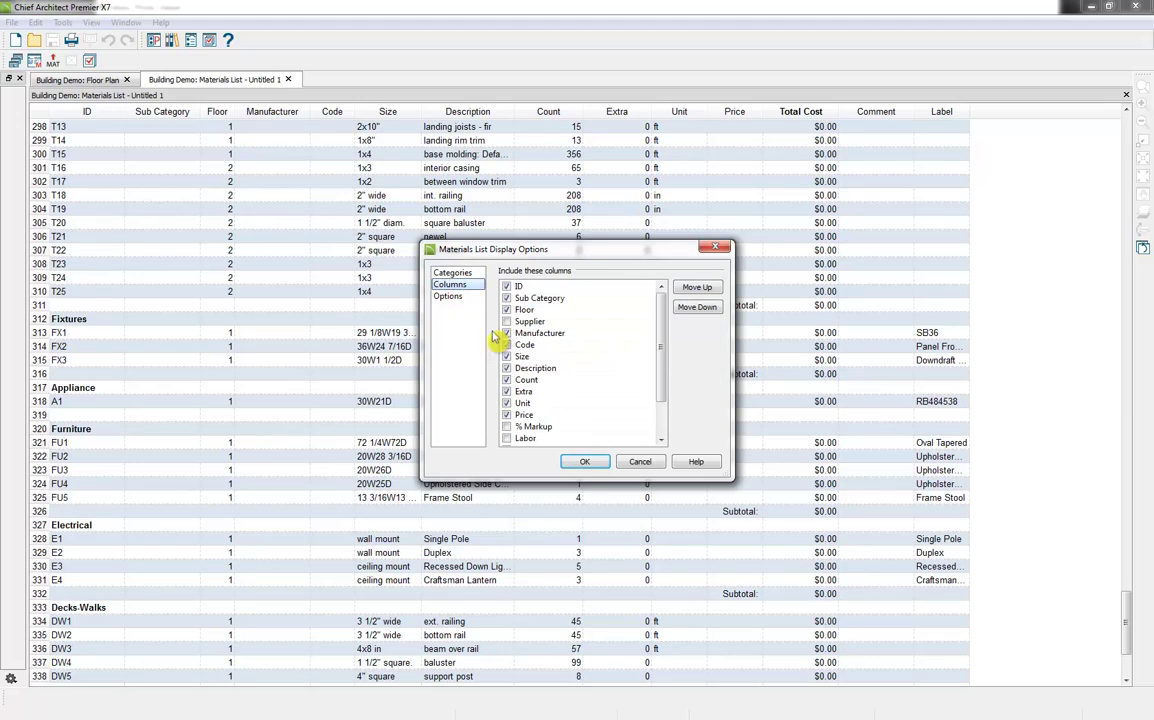
scroll(592, 407, down, 1)
scroll(594, 409, down, 1)
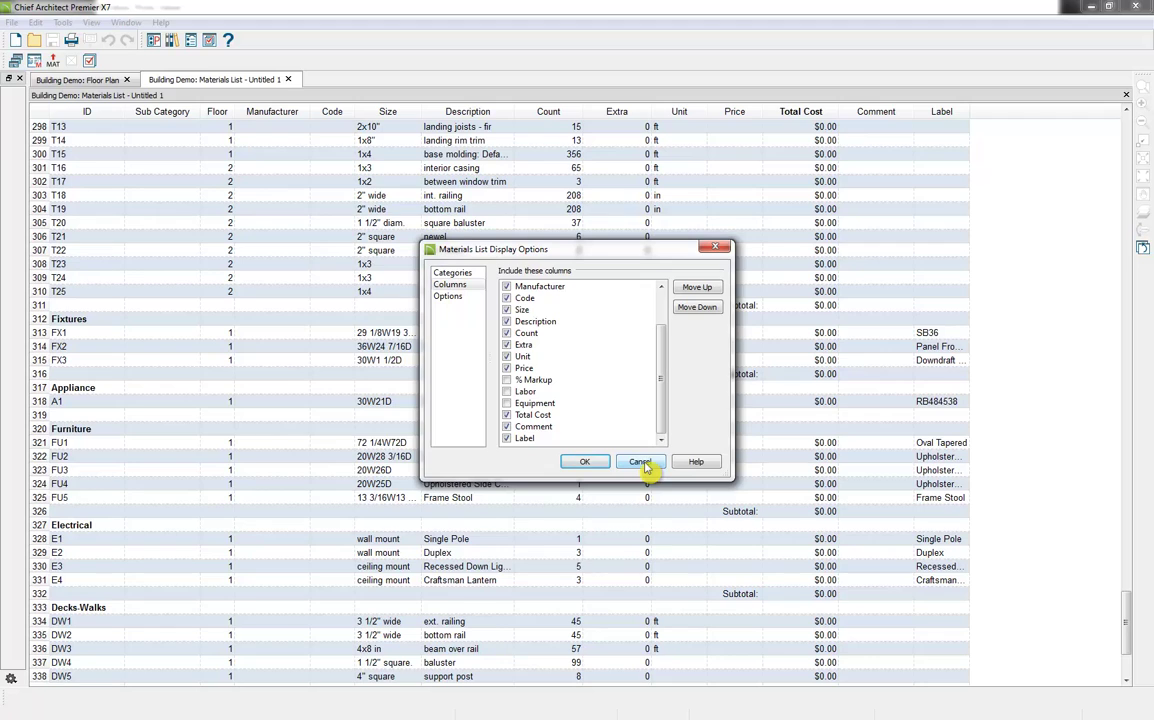
click(641, 462)
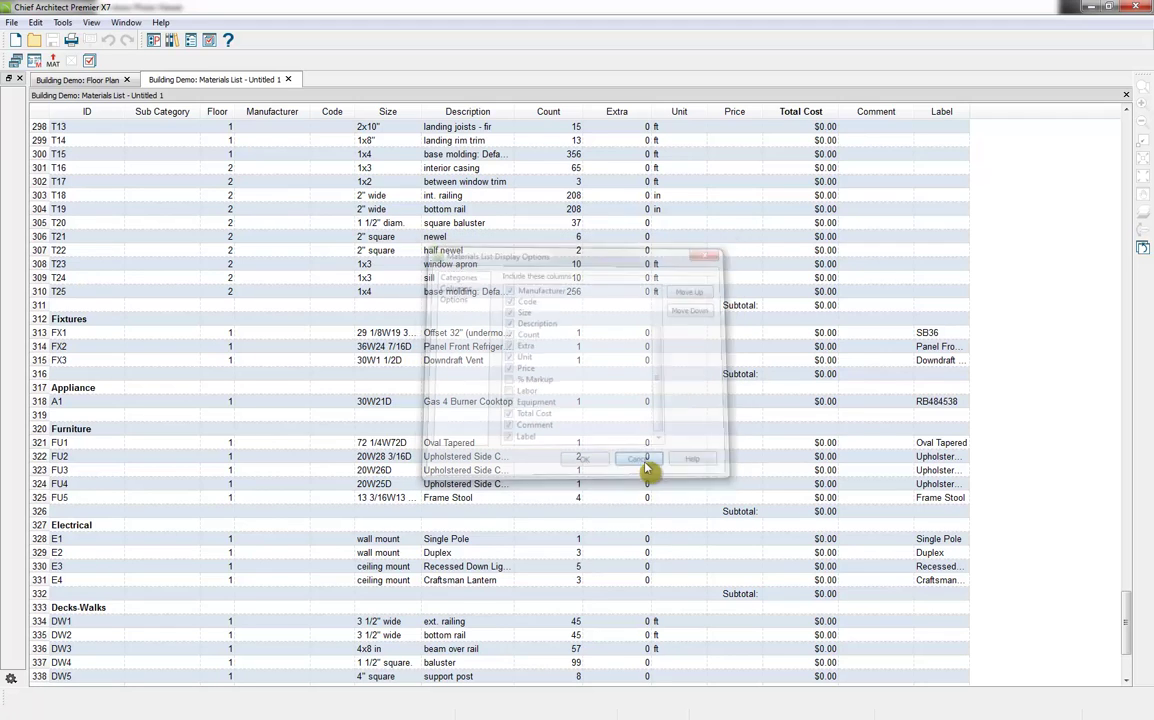
- Close the materials list and return to the floor plan
click(288, 79)
click(556, 387)
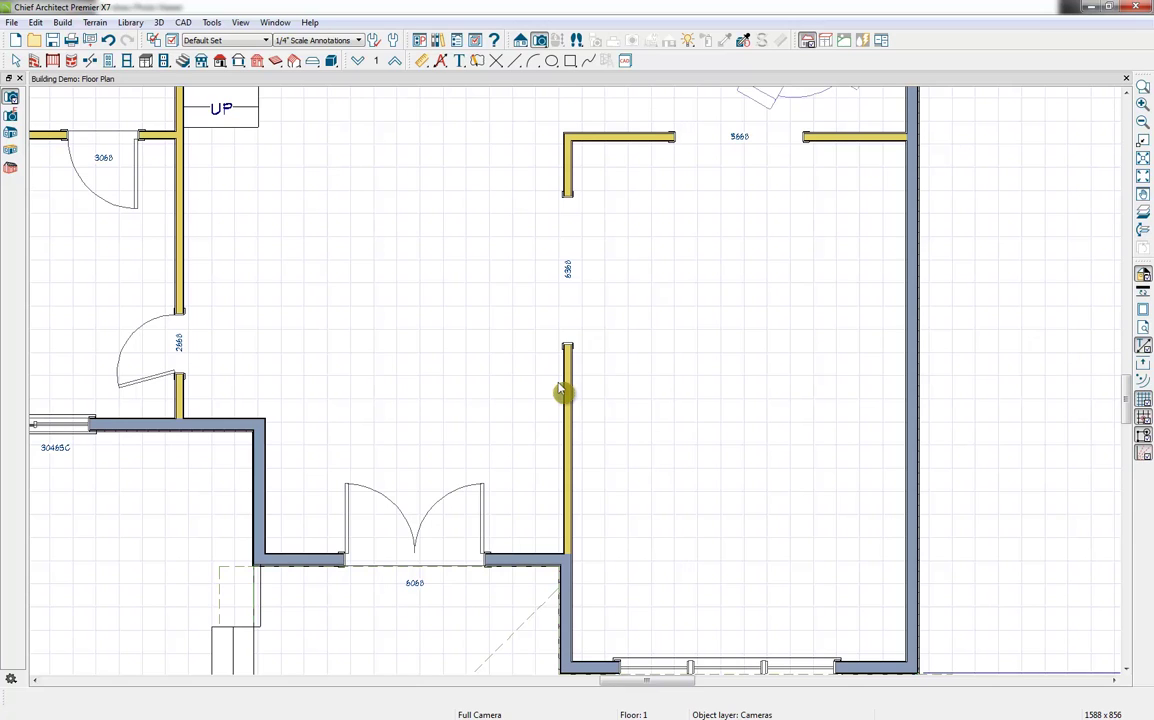
- Create a new layout file and go to its page 1
click(12, 22)
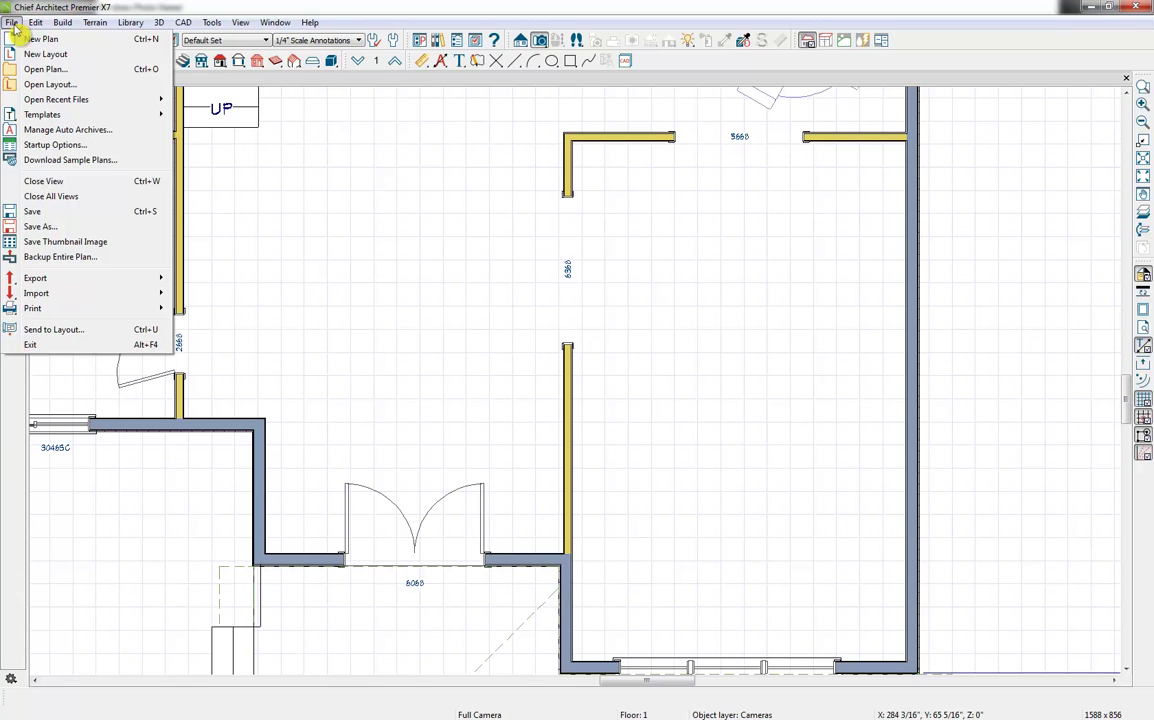
click(24, 54)
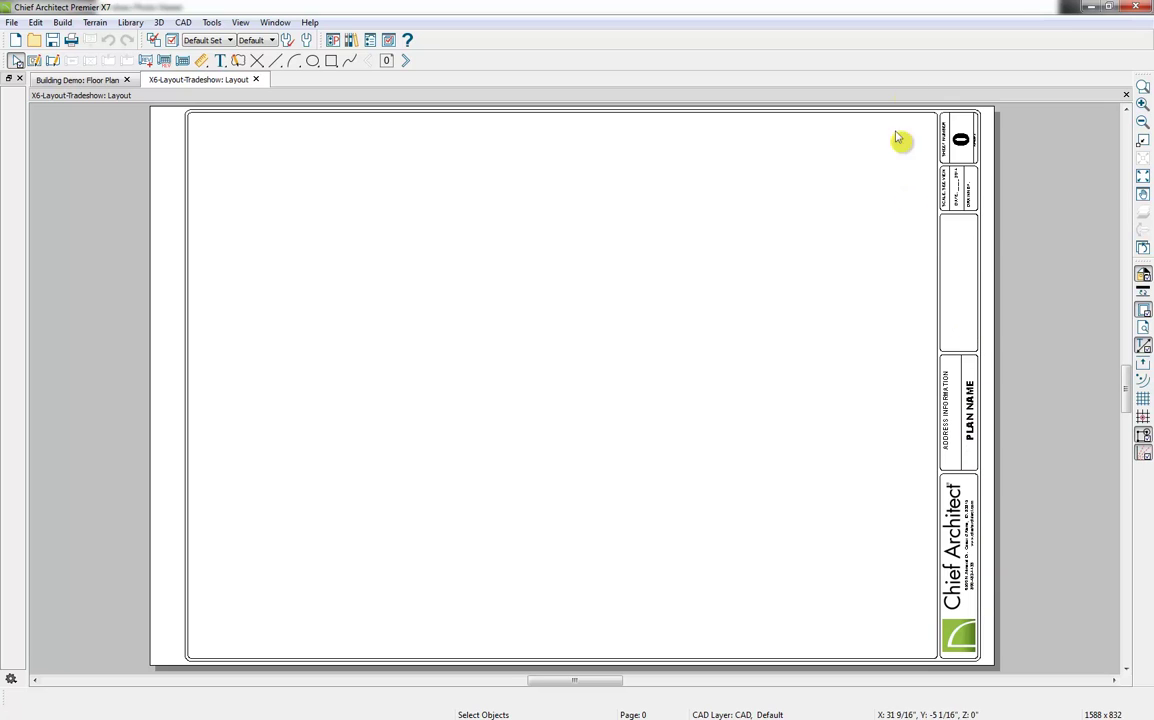
click(987, 234)
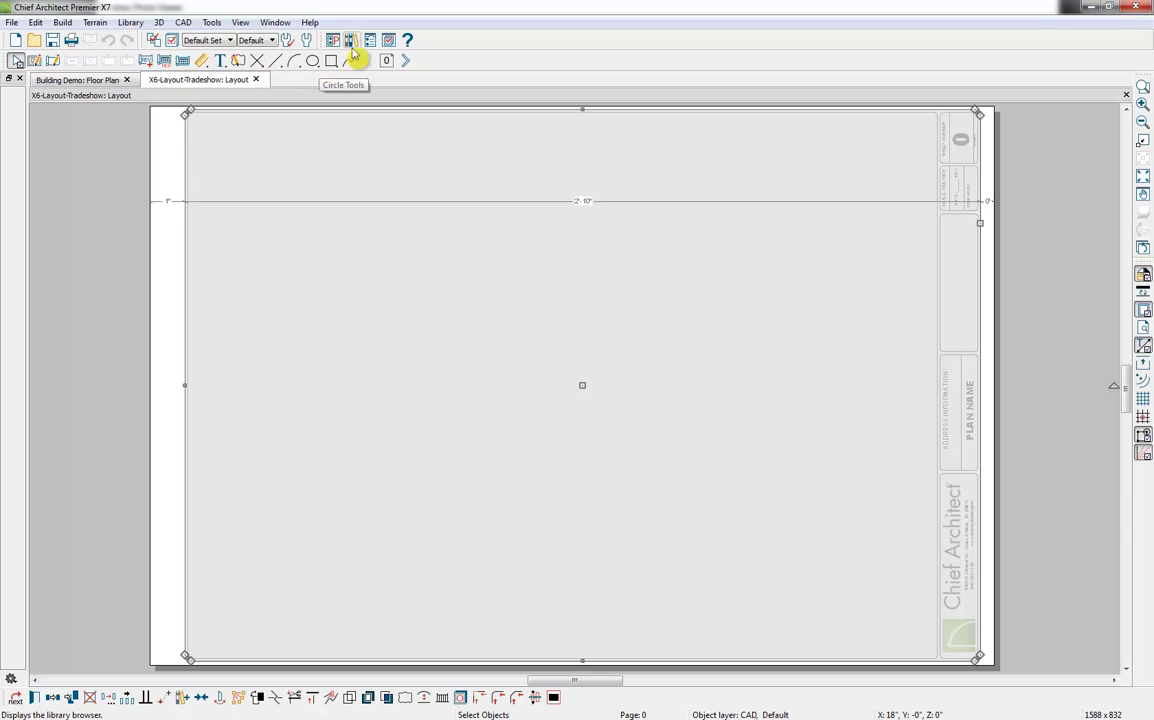
click(406, 62)
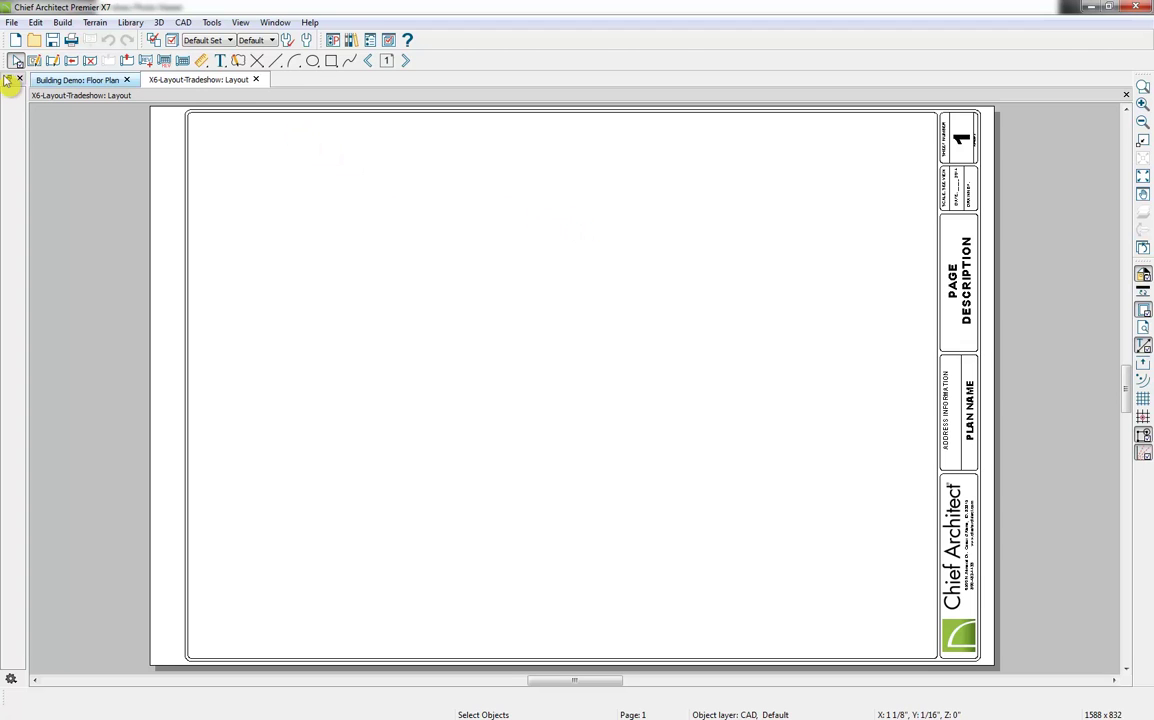
- Return to the floor plan and generate automatic exterior dimensions for the first floor
click(62, 80)
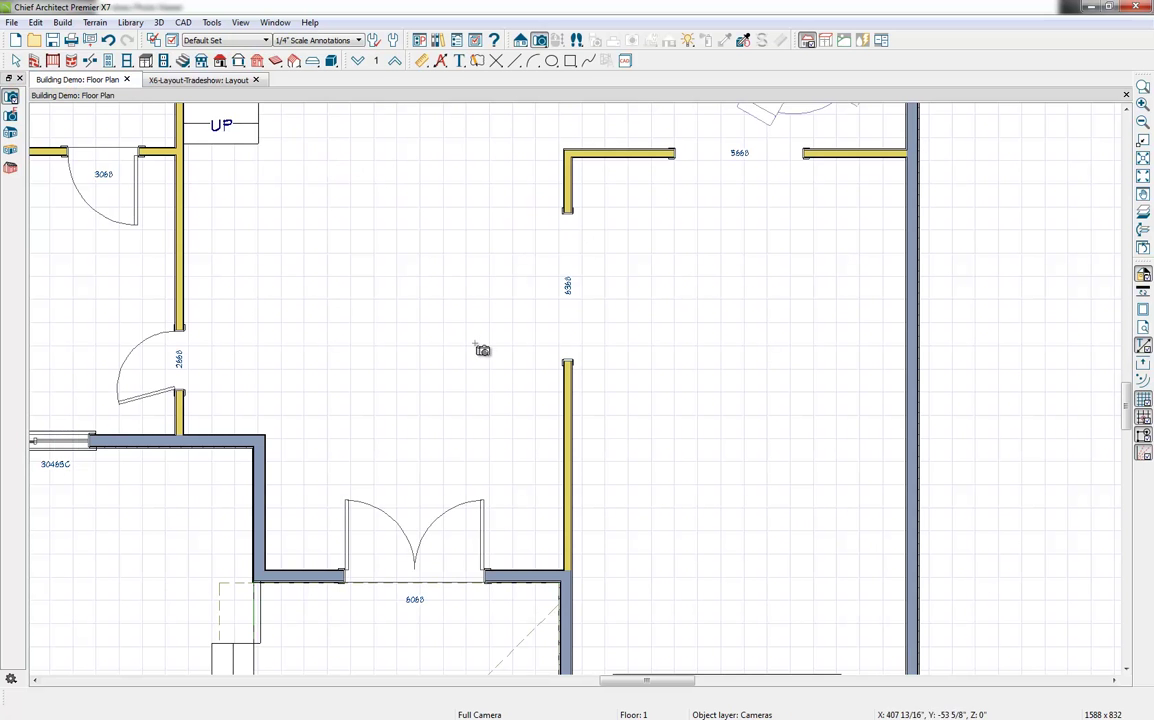
scroll(600, 394, down, 8)
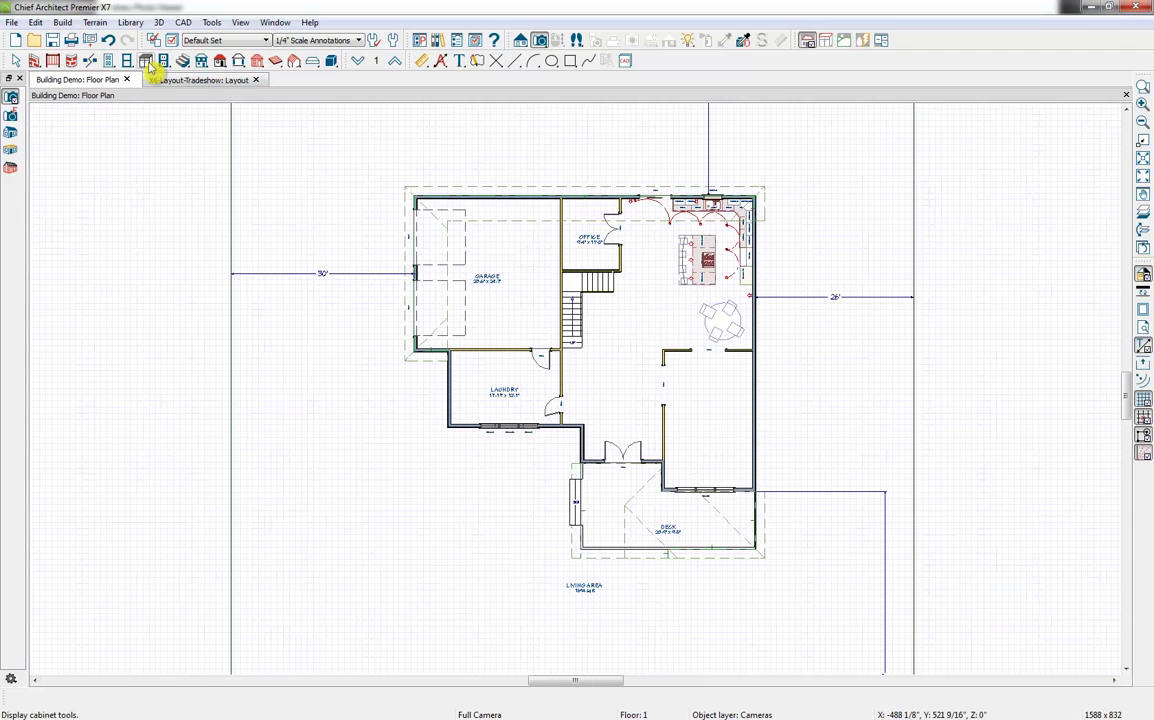
click(441, 61)
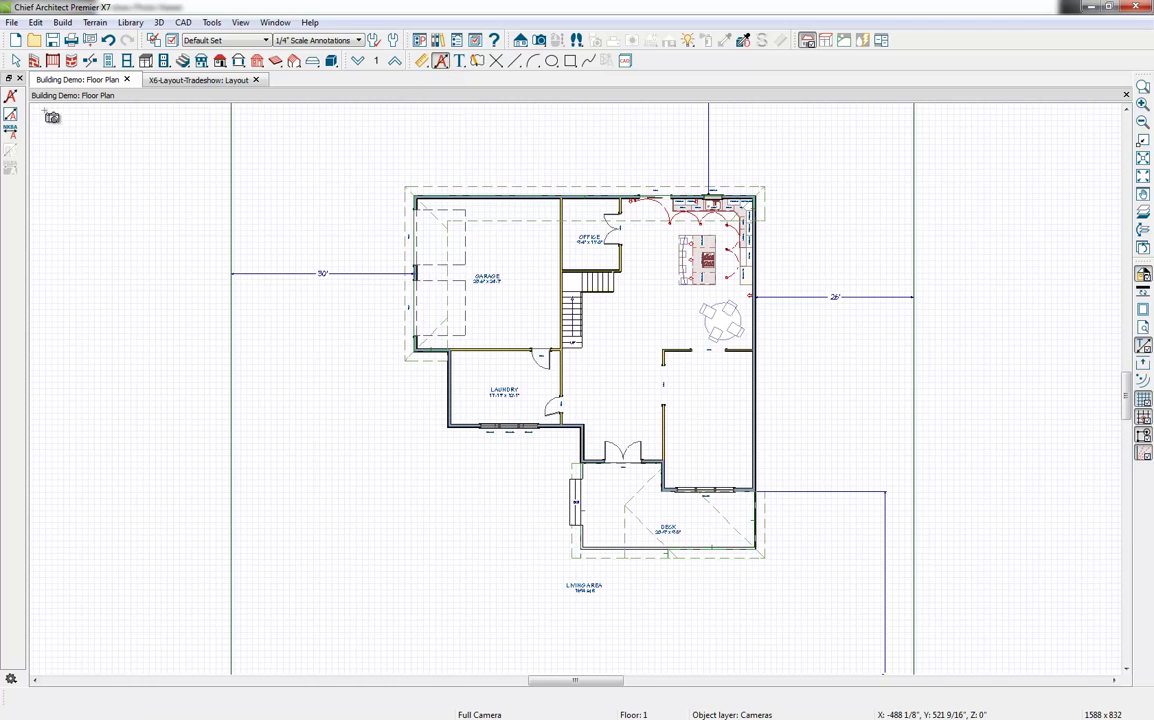
click(11, 113)
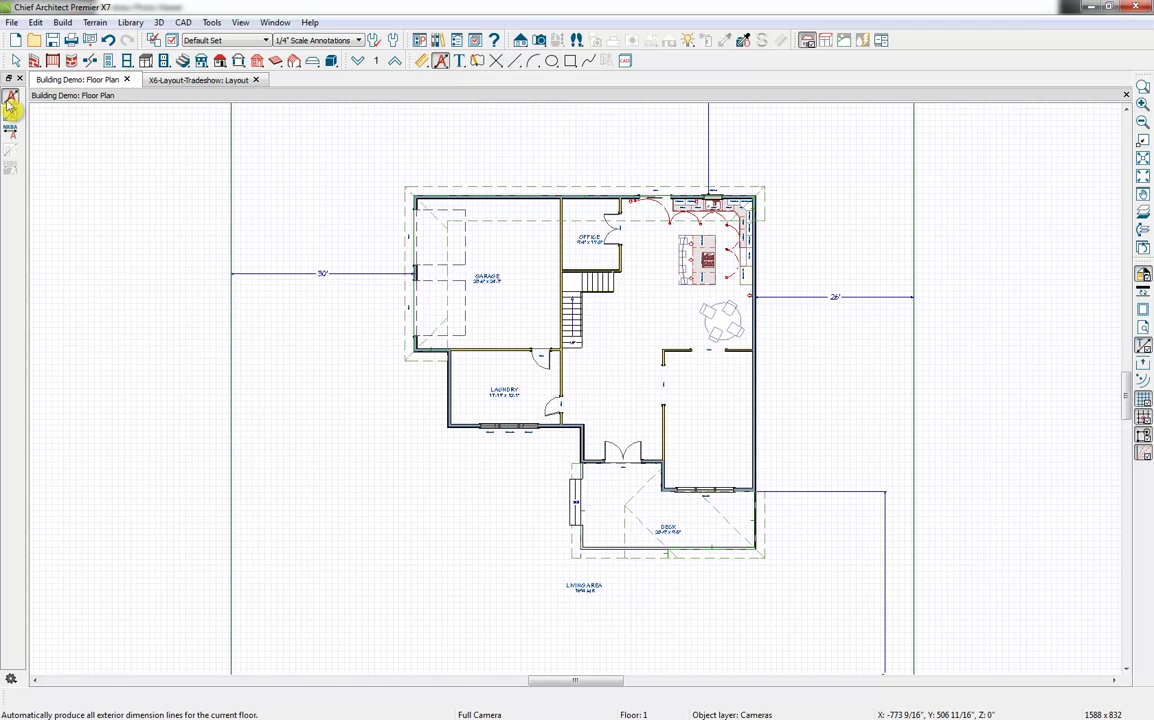
- Examine the automatic dimensions along the laundry and deck side, including the extension line handles of the vertical dimension beside the entry
scroll(504, 499, up, 2)
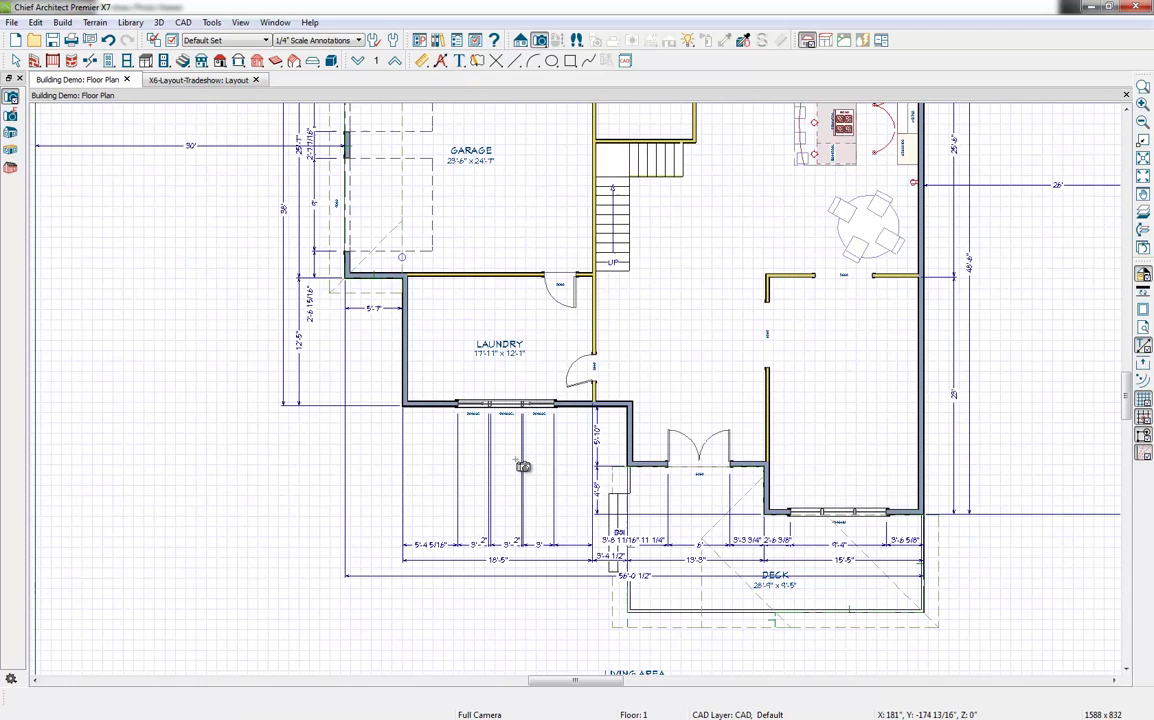
scroll(859, 573, up, 4)
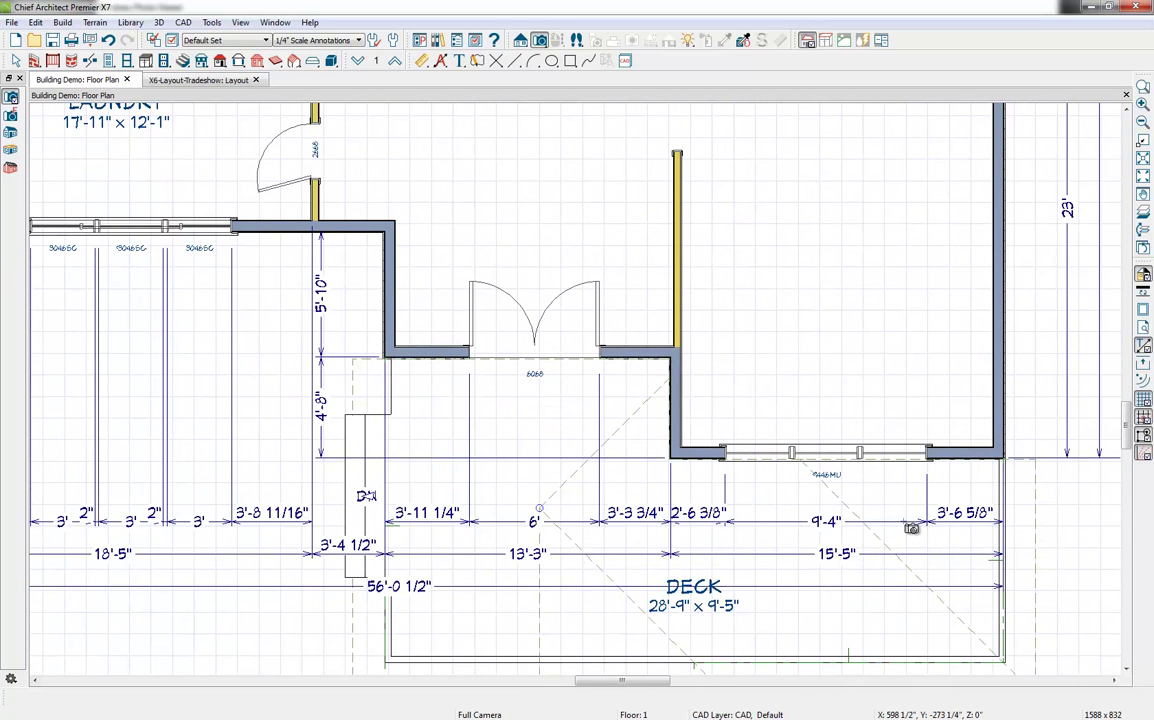
click(318, 433)
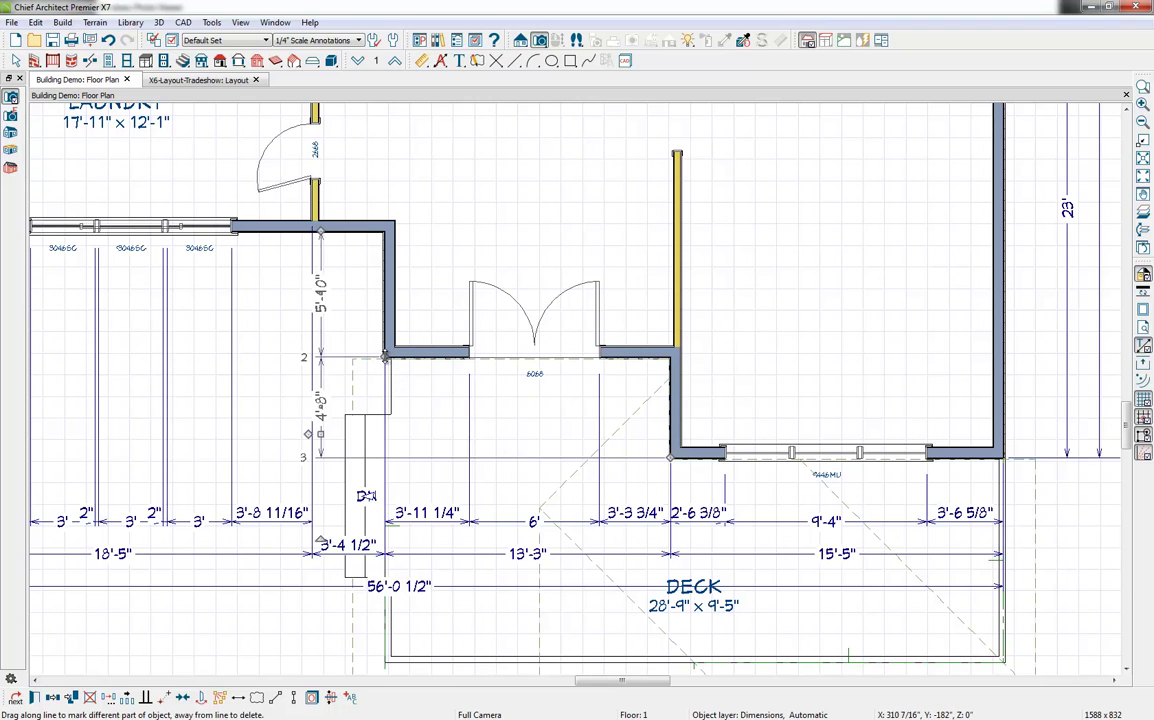
mouse_move(386, 357)
mouse_down()
mouse_move(346, 306)
mouse_move(309, 302)
mouse_move(387, 357)
mouse_up()
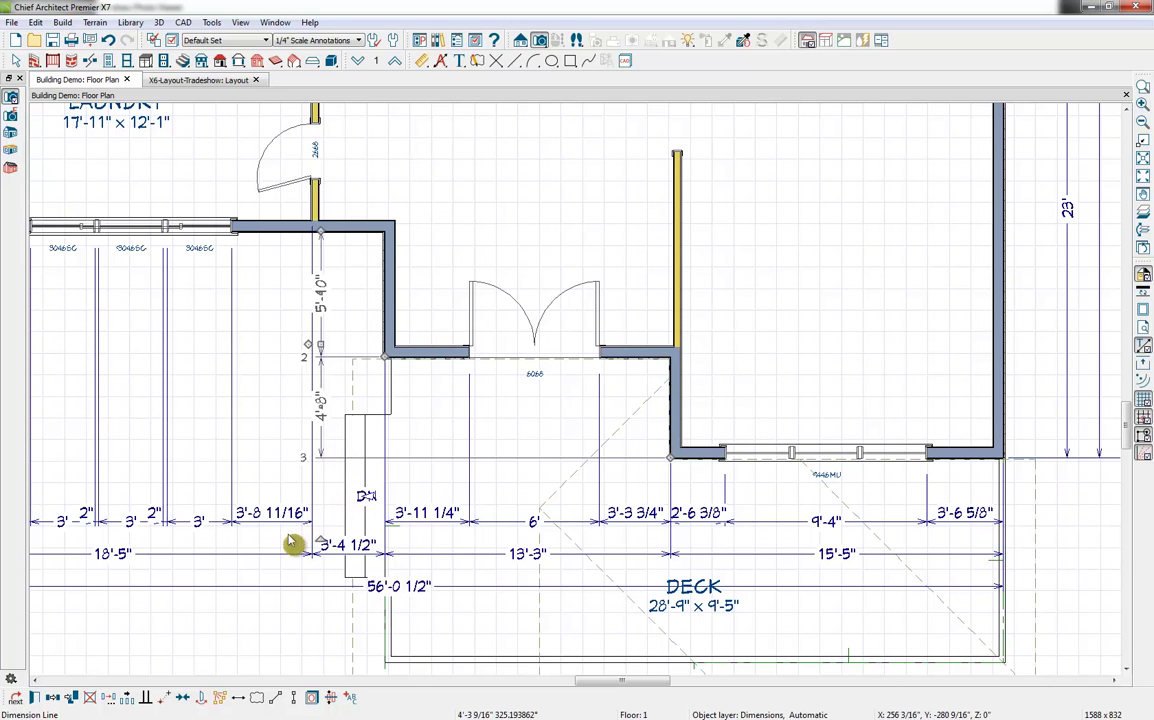
- Send the entire plan to layout page 1 at 1/4 in = 1 ft with a copied layer set, and suppress future layer set messages
click(89, 40)
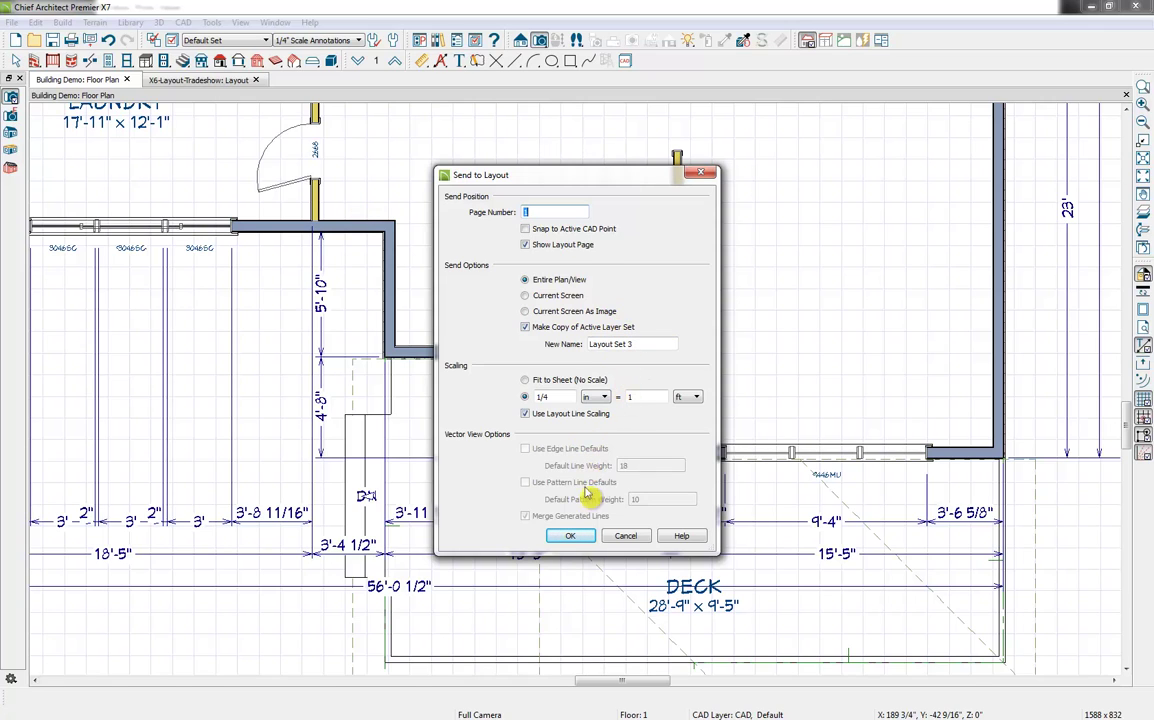
click(583, 537)
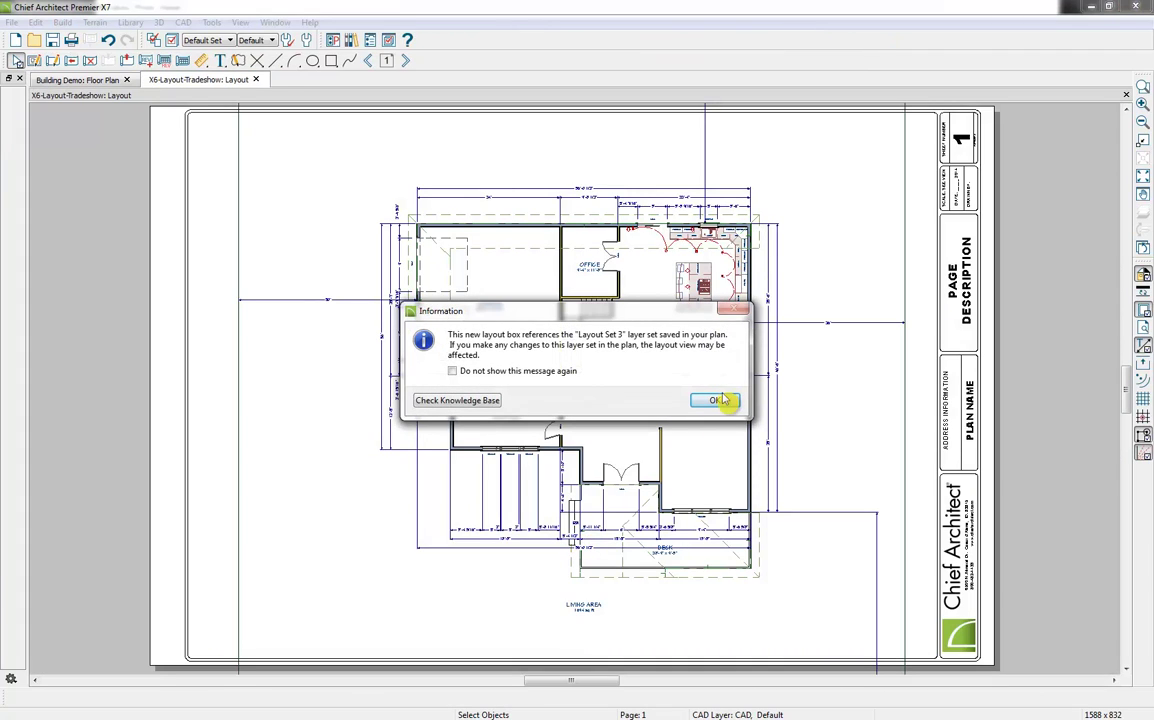
click(540, 371)
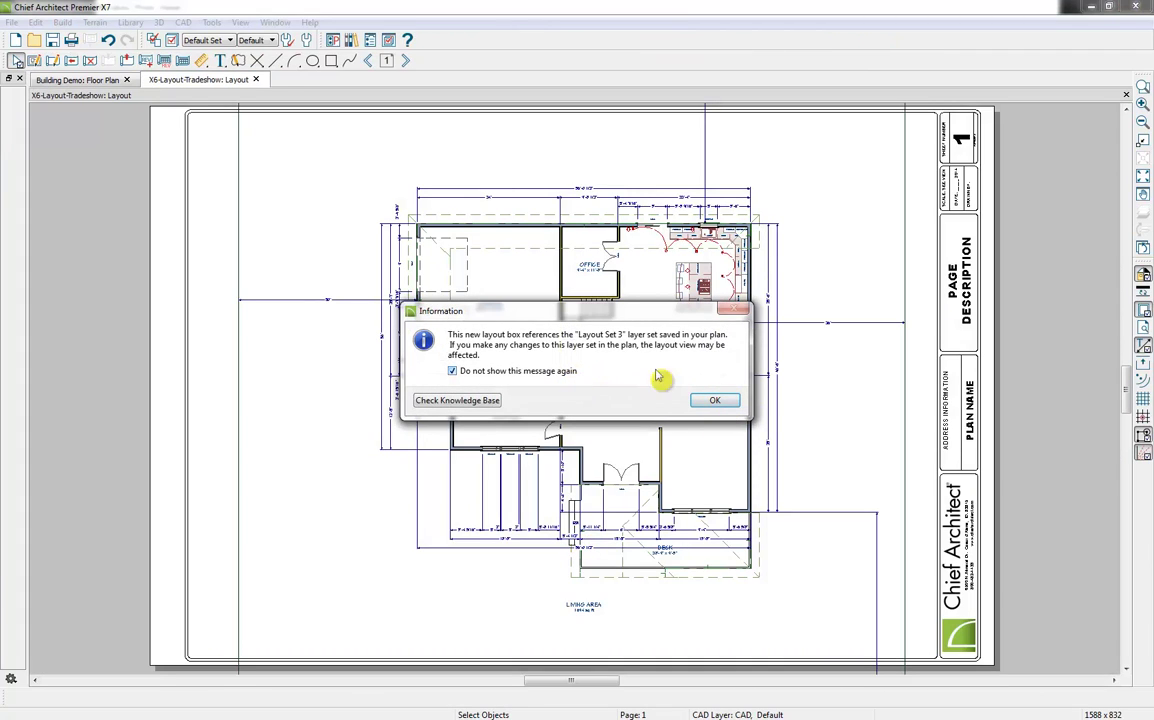
click(714, 402)
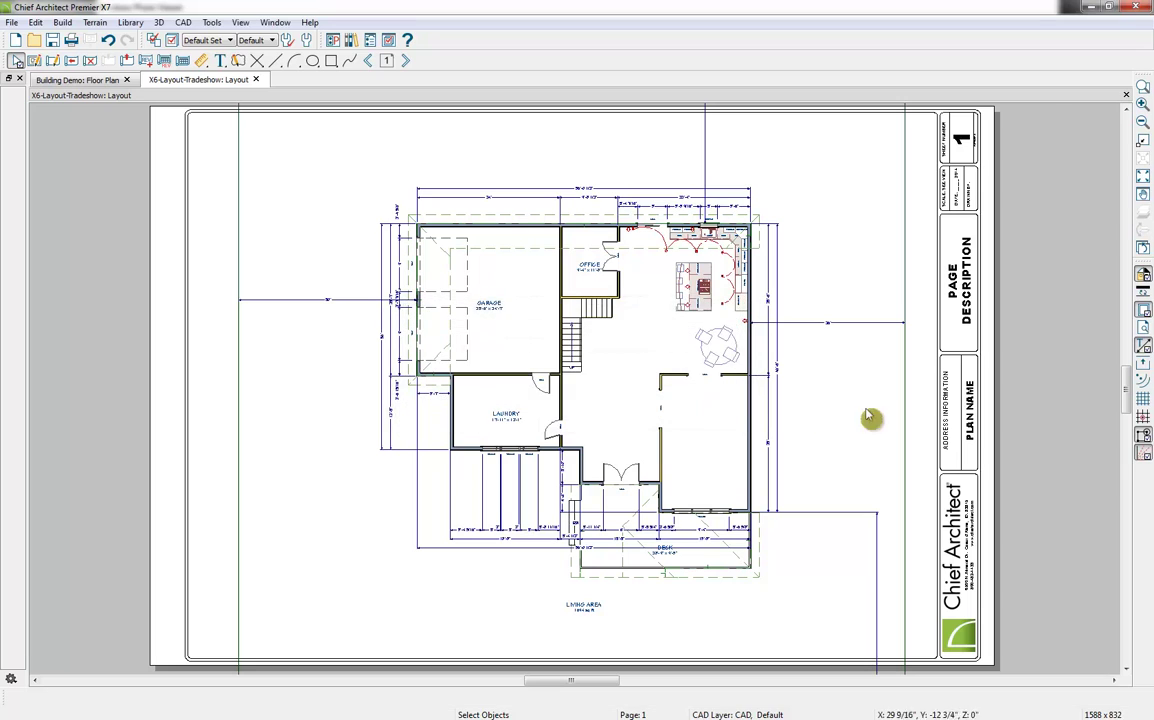
- Crop the floor plan's layout box on all four sides to just around the dimensioned house, about 1'-5" wide
click(903, 418)
drag(906, 396, 787, 399)
scroll(635, 437, down, 4)
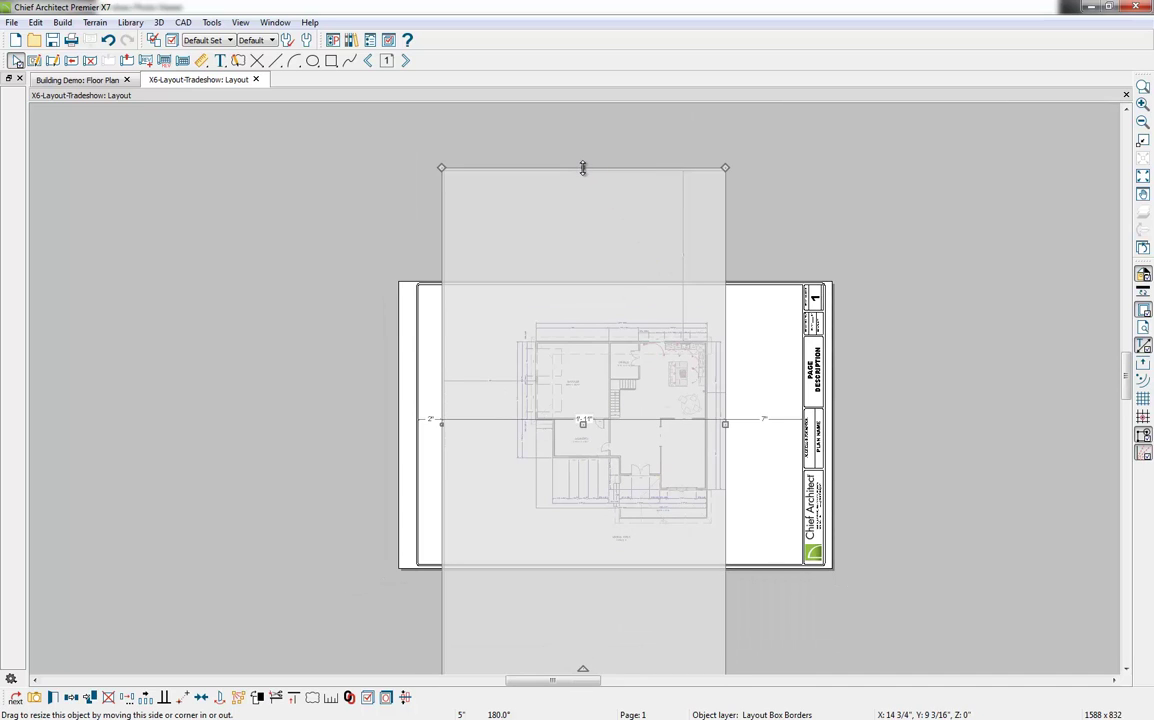
drag(583, 168, 610, 314)
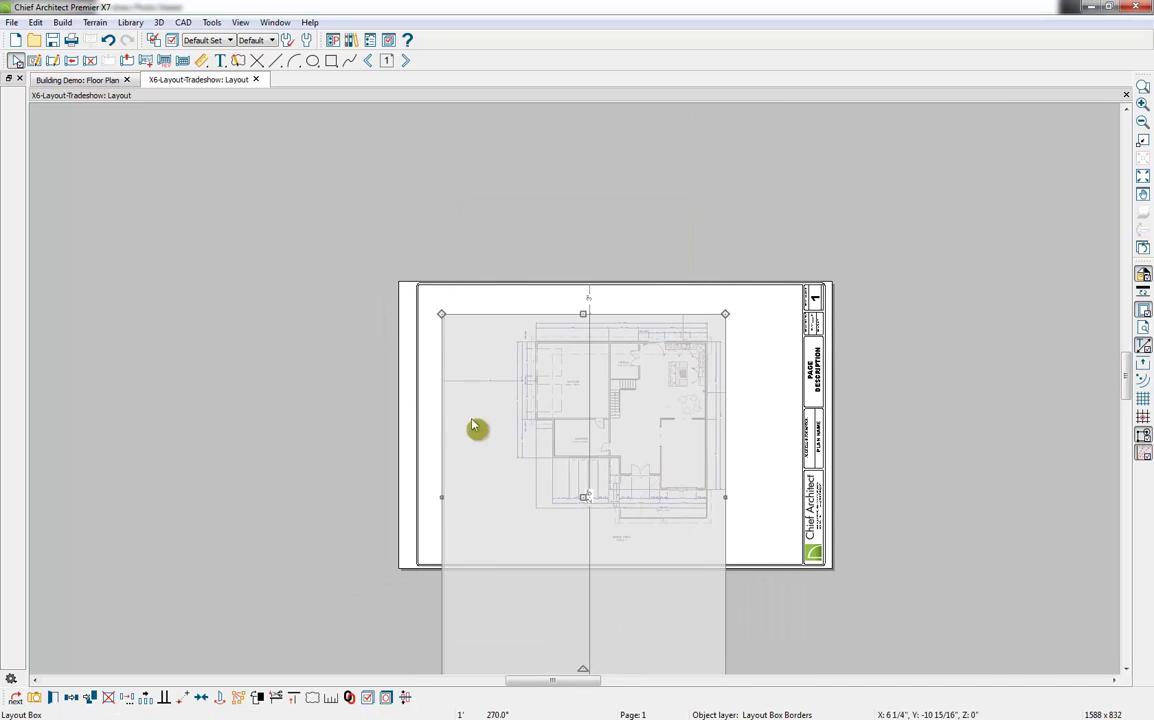
drag(442, 497, 508, 497)
middle_drag(637, 537, 627, 454)
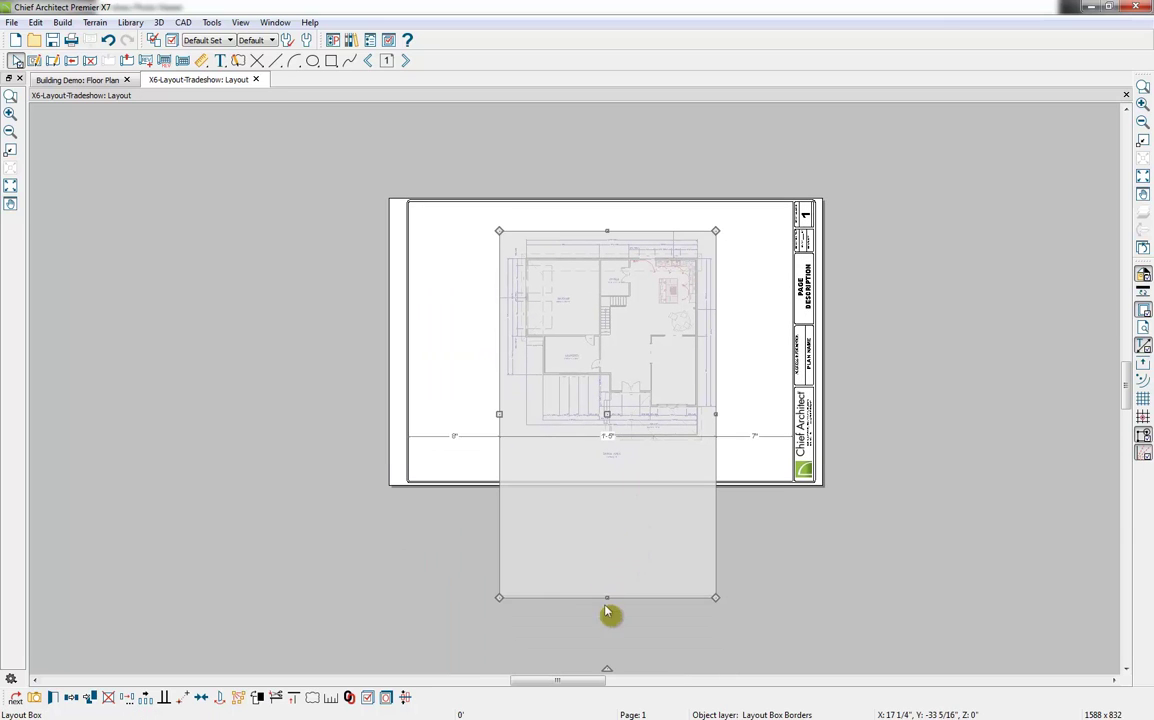
drag(607, 598, 618, 451)
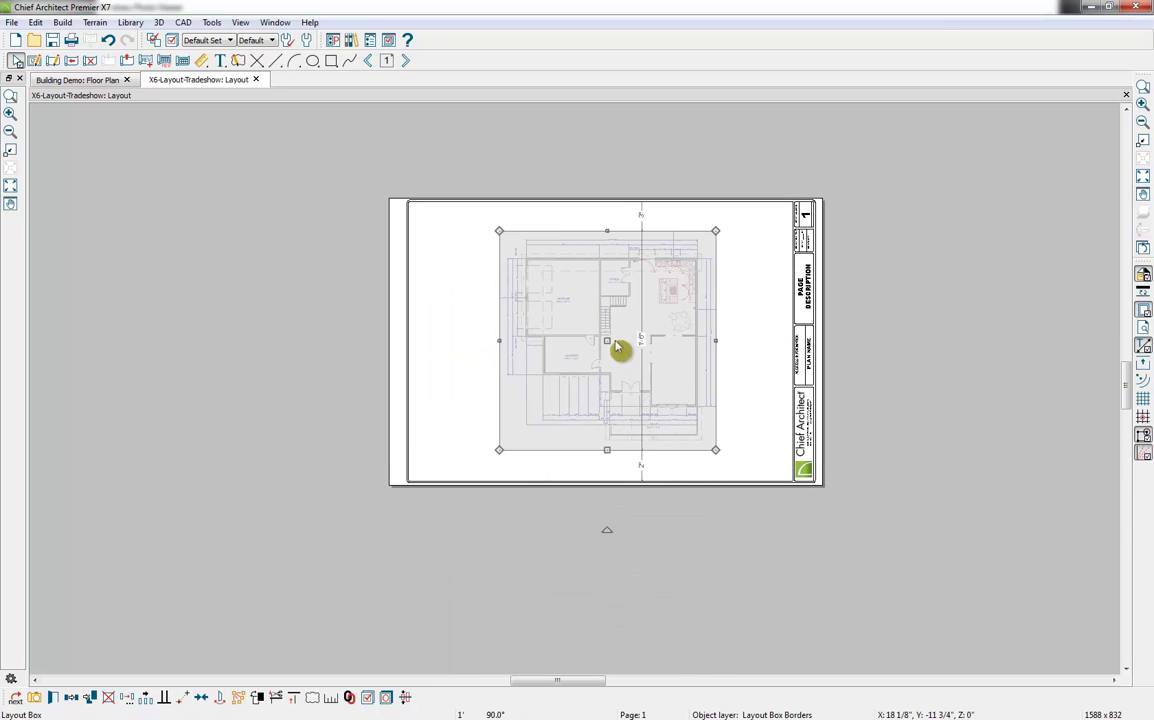
- Move the cropped floor plan to the upper-left corner of the layout sheet, inside the border
drag(608, 340, 523, 317)
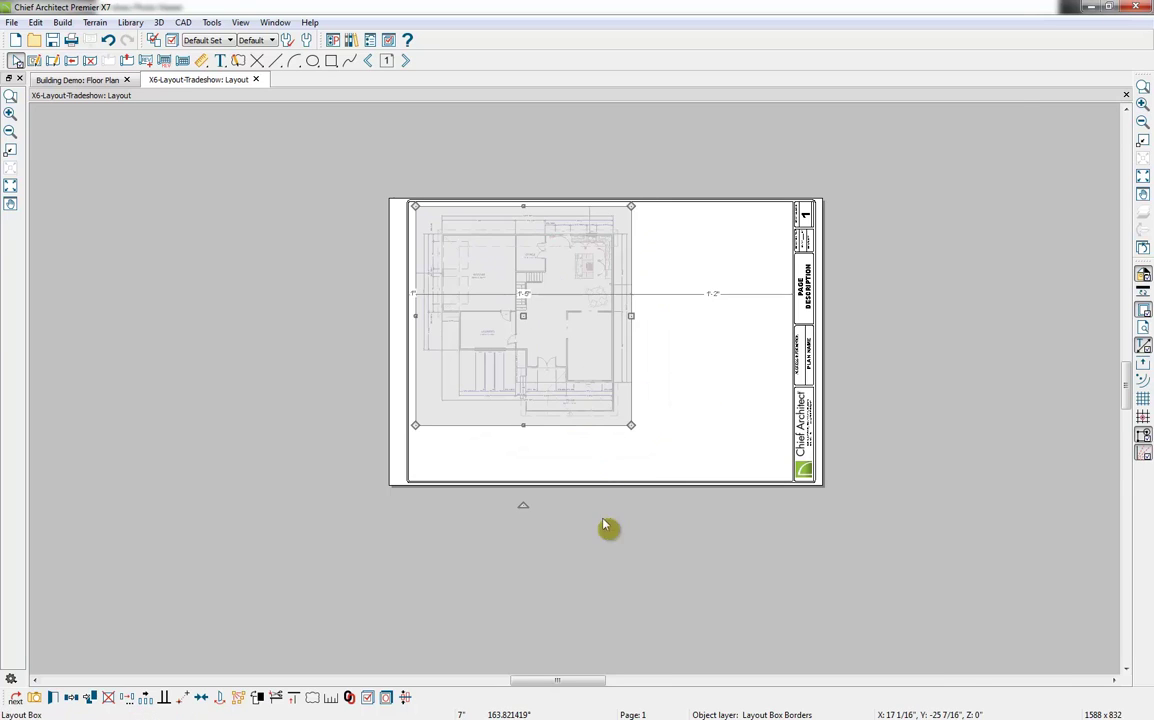
click(604, 522)
scroll(641, 287, up, 3)
- Return to the floor plan and create a backclipped cross section through the house
click(73, 84)
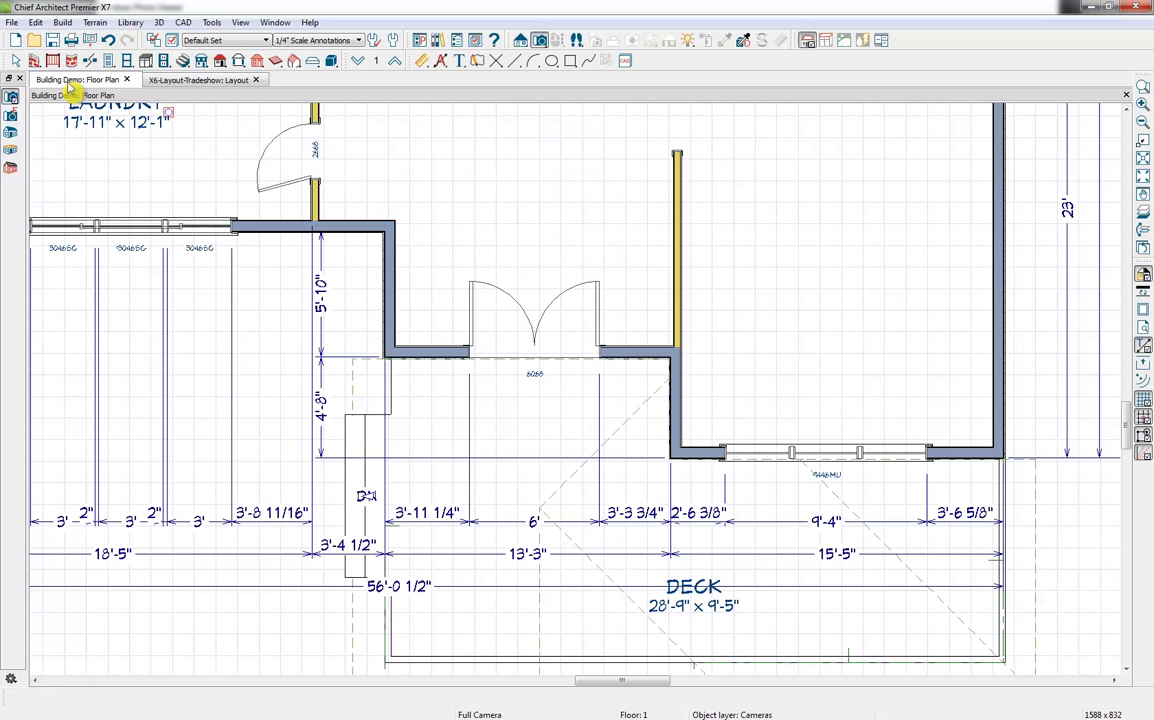
scroll(658, 466, down, 3)
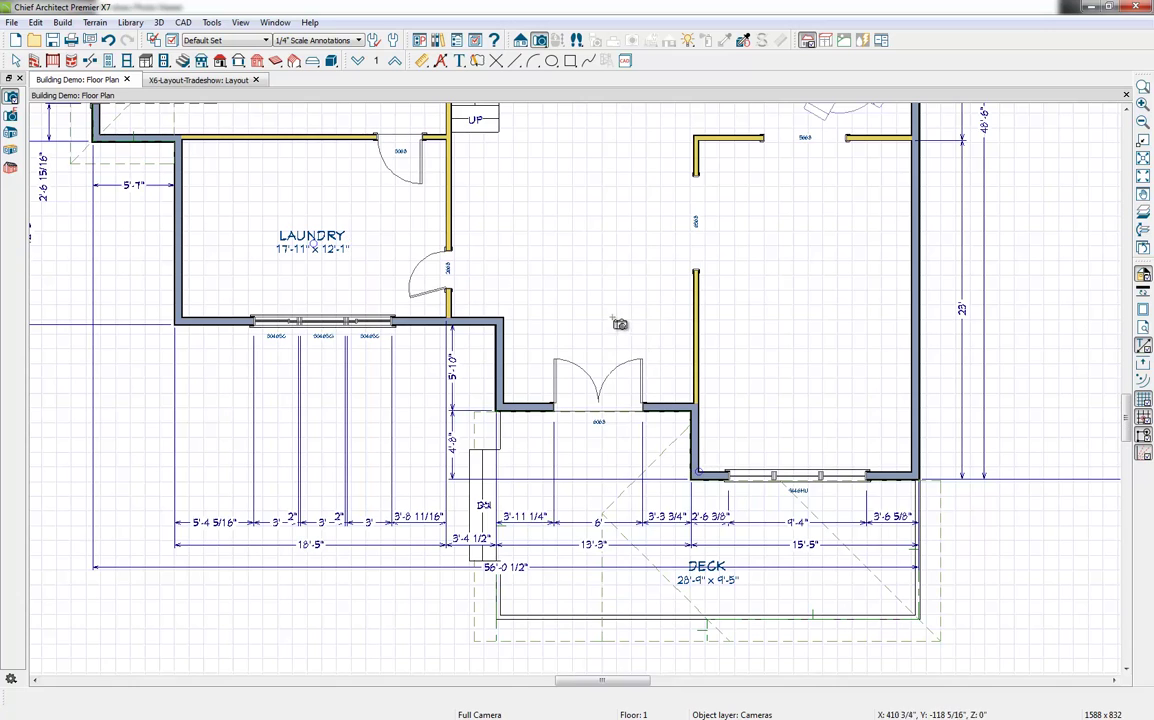
scroll(618, 318, down, 1)
scroll(618, 318, down, 1)
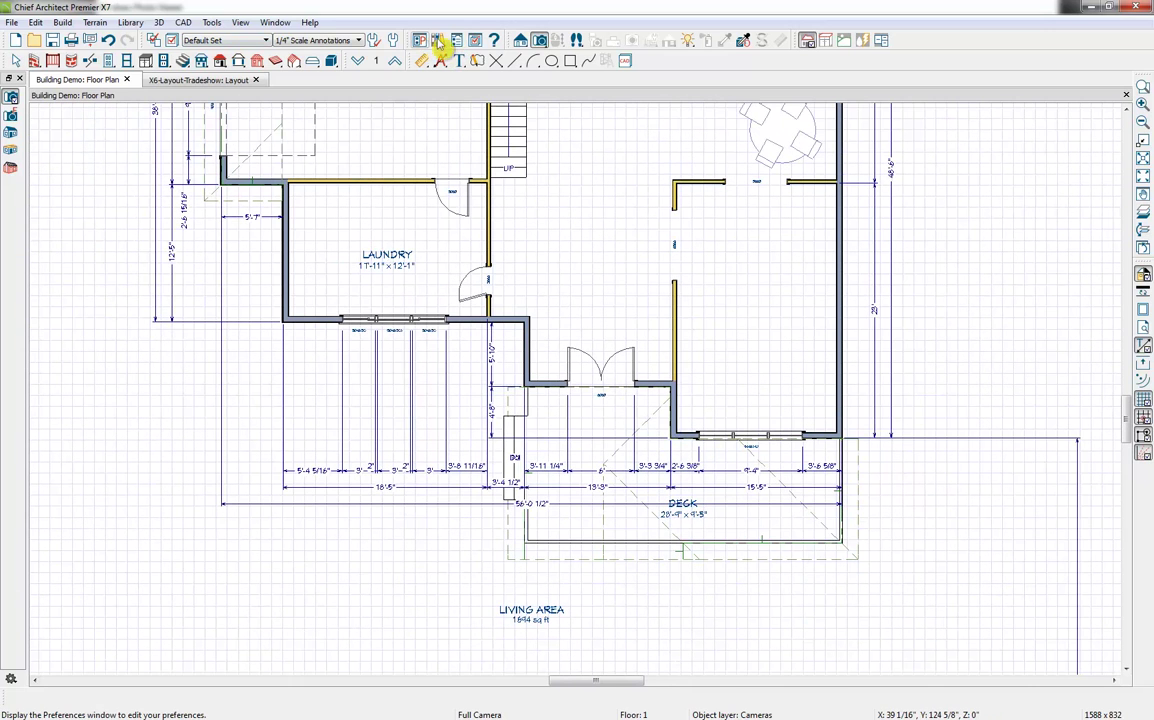
click(521, 41)
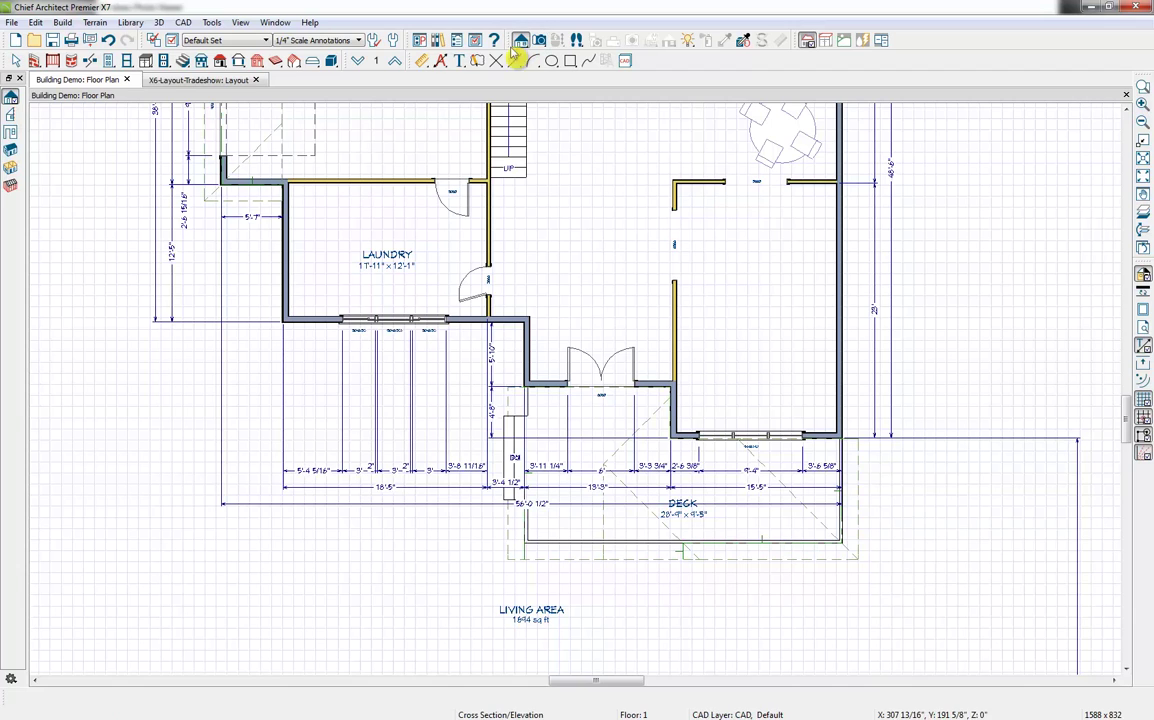
click(10, 117)
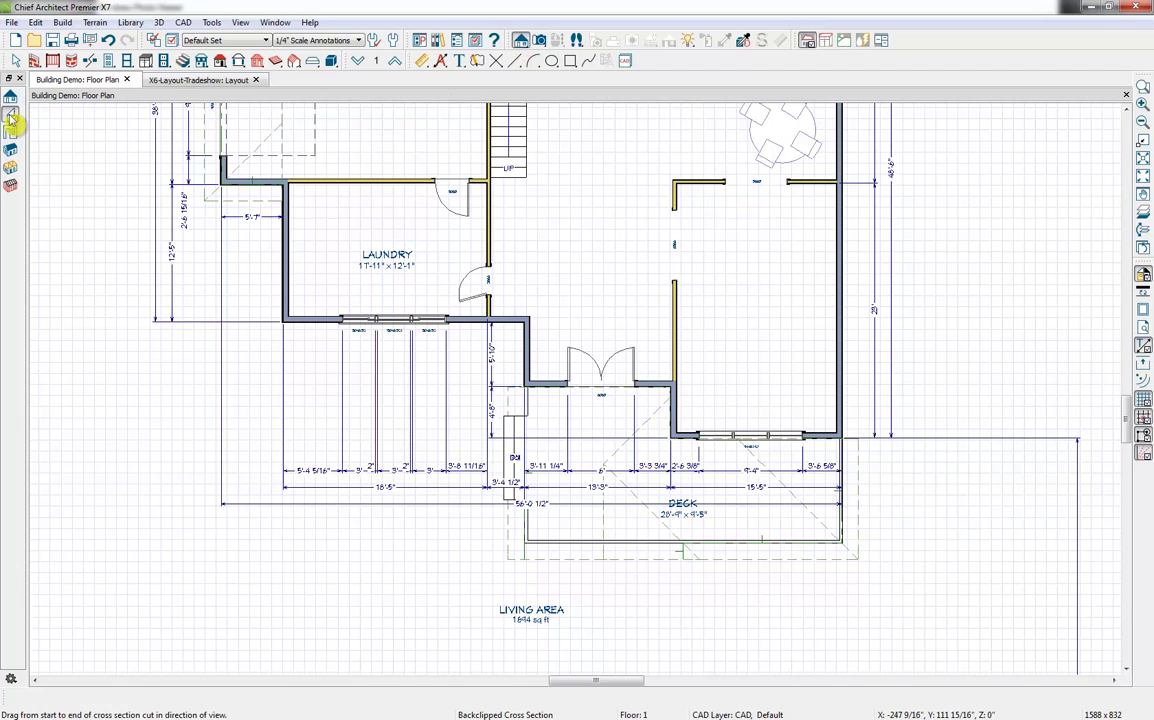
drag(420, 284, 428, 265)
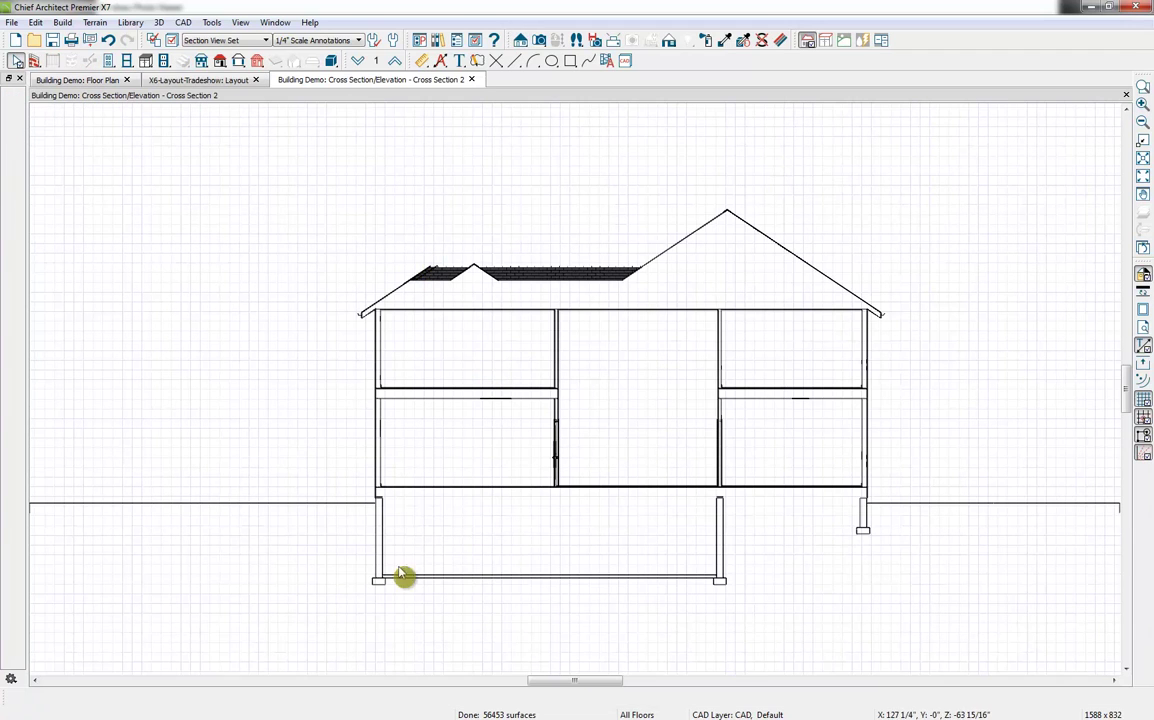
- Generate automatic CAD detail for the walls, ceiling insulation and foundation in the cross section
scroll(415, 588, up, 1)
scroll(415, 588, up, 3)
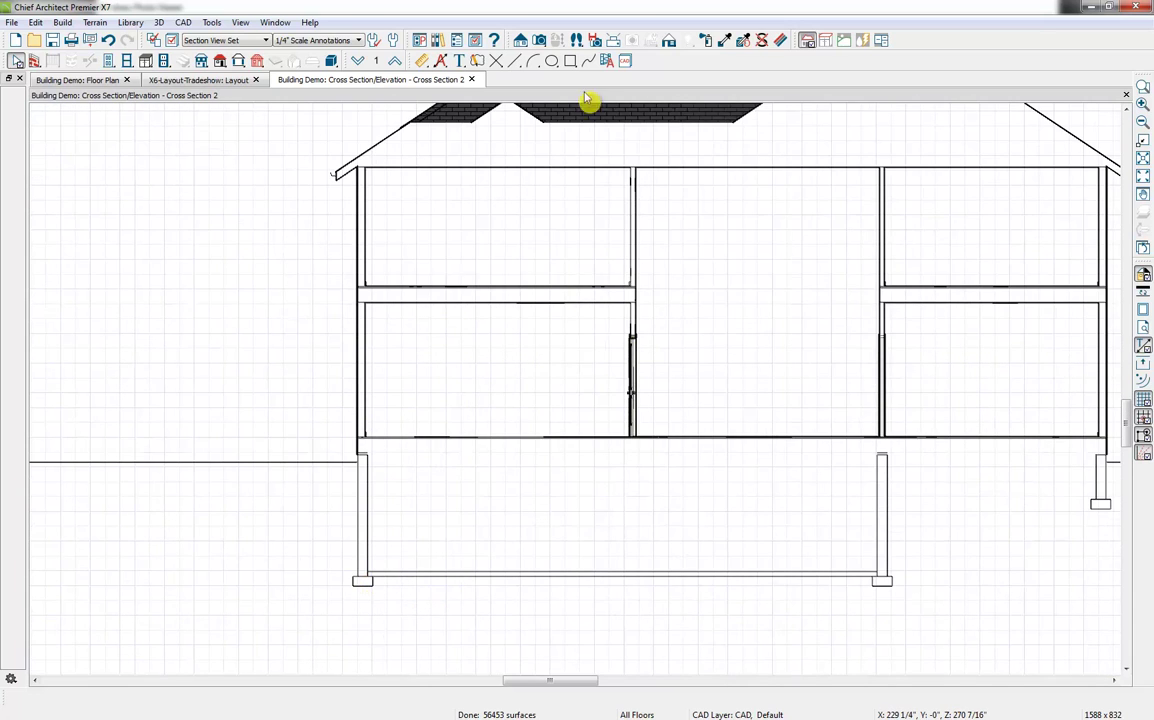
click(607, 62)
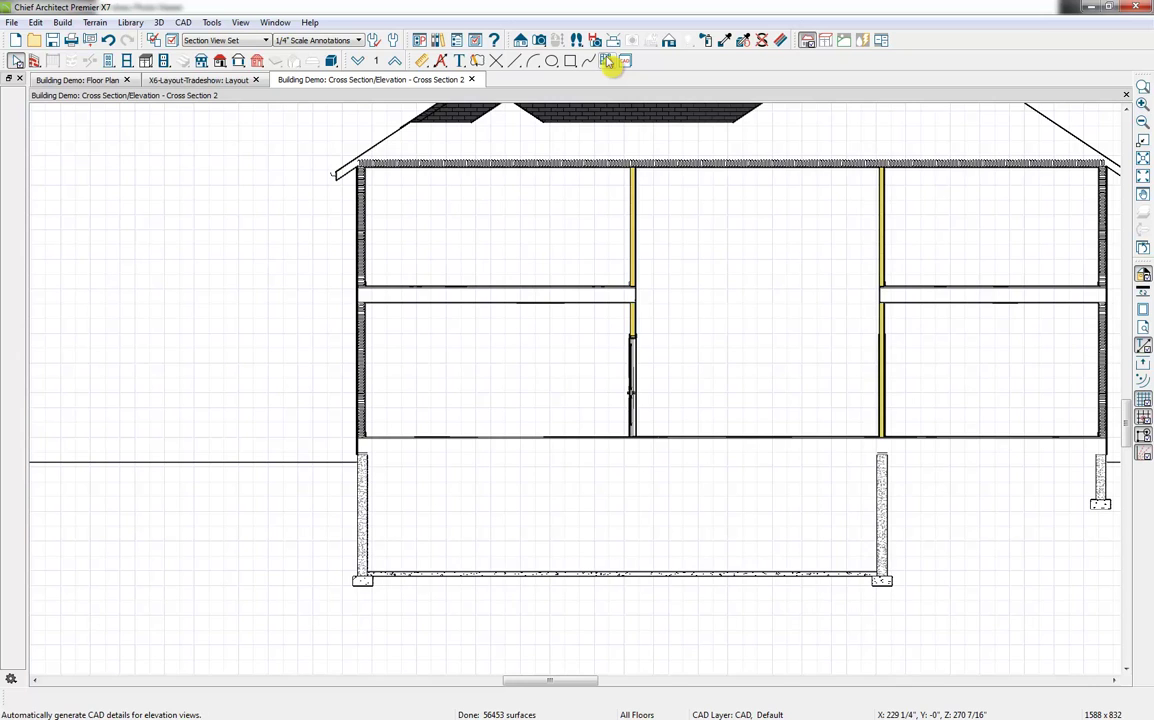
scroll(331, 447, up, 5)
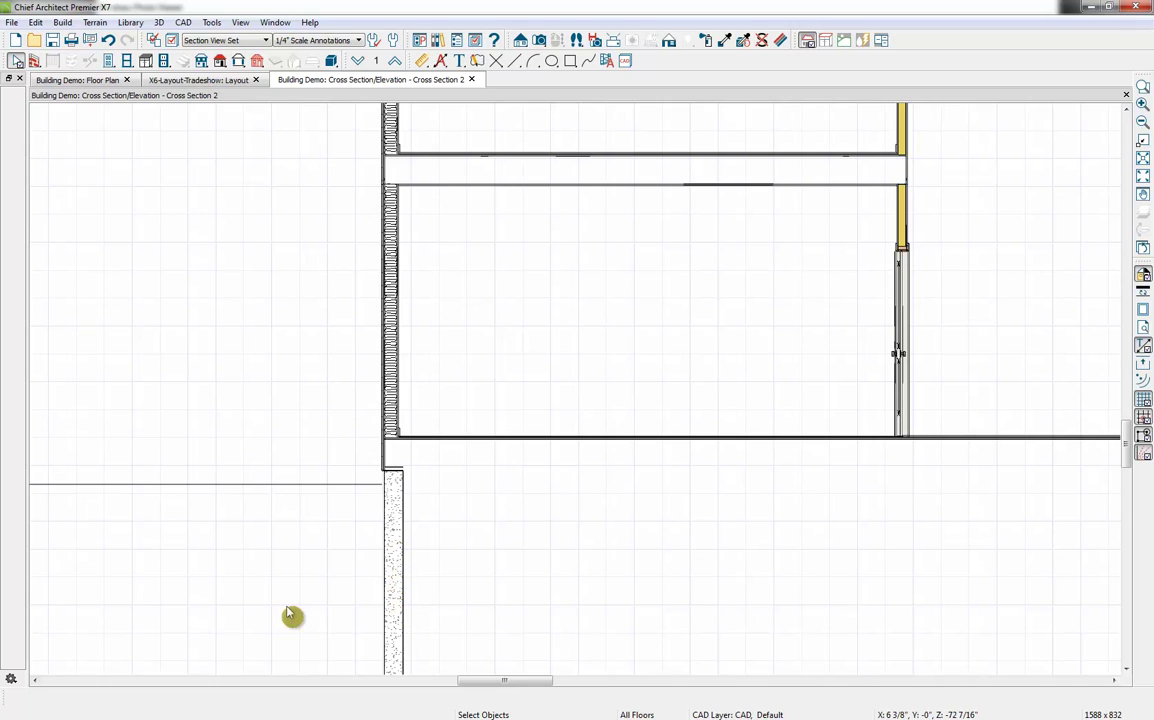
- Turn on display of the Framing, Ceiling Joists and Framing, Floor Joists layers in the Section View Set
click(157, 40)
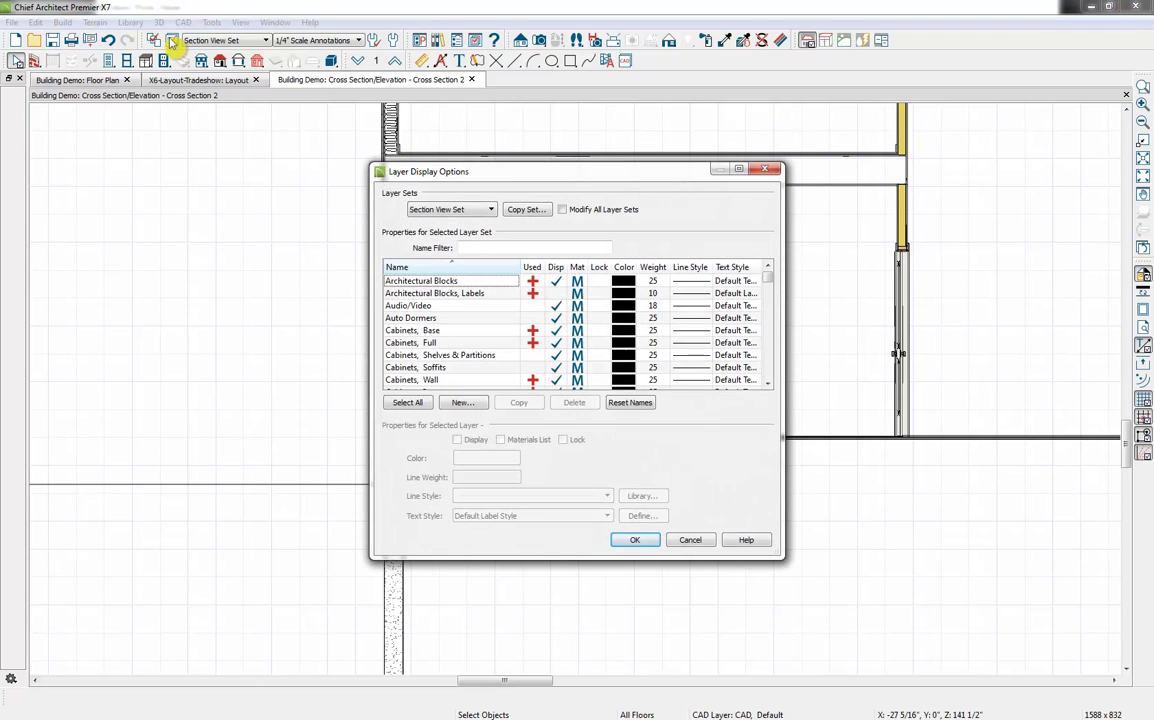
click(455, 342)
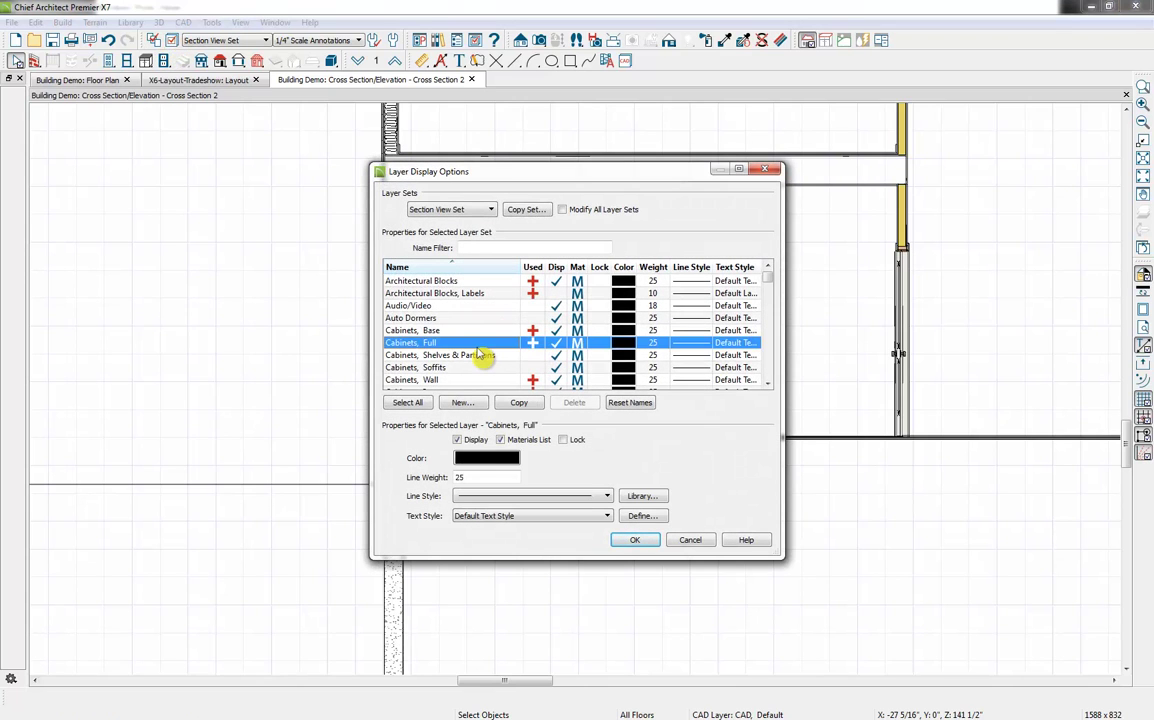
key(f)
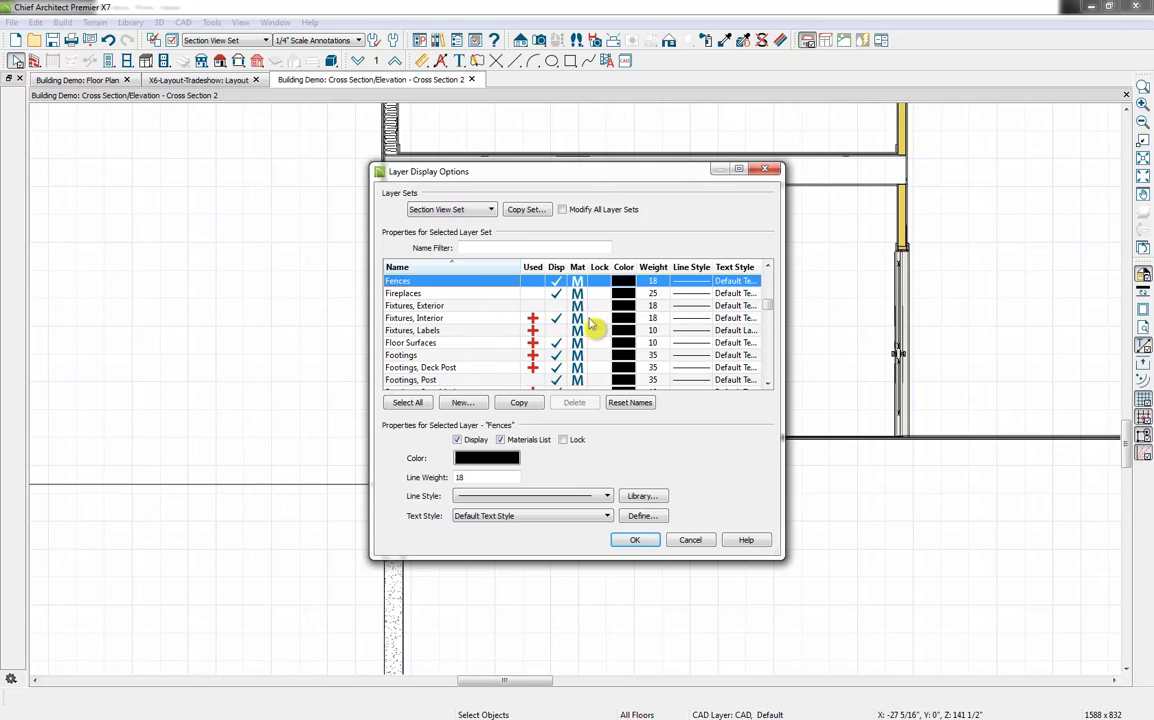
scroll(530, 328, down, 3)
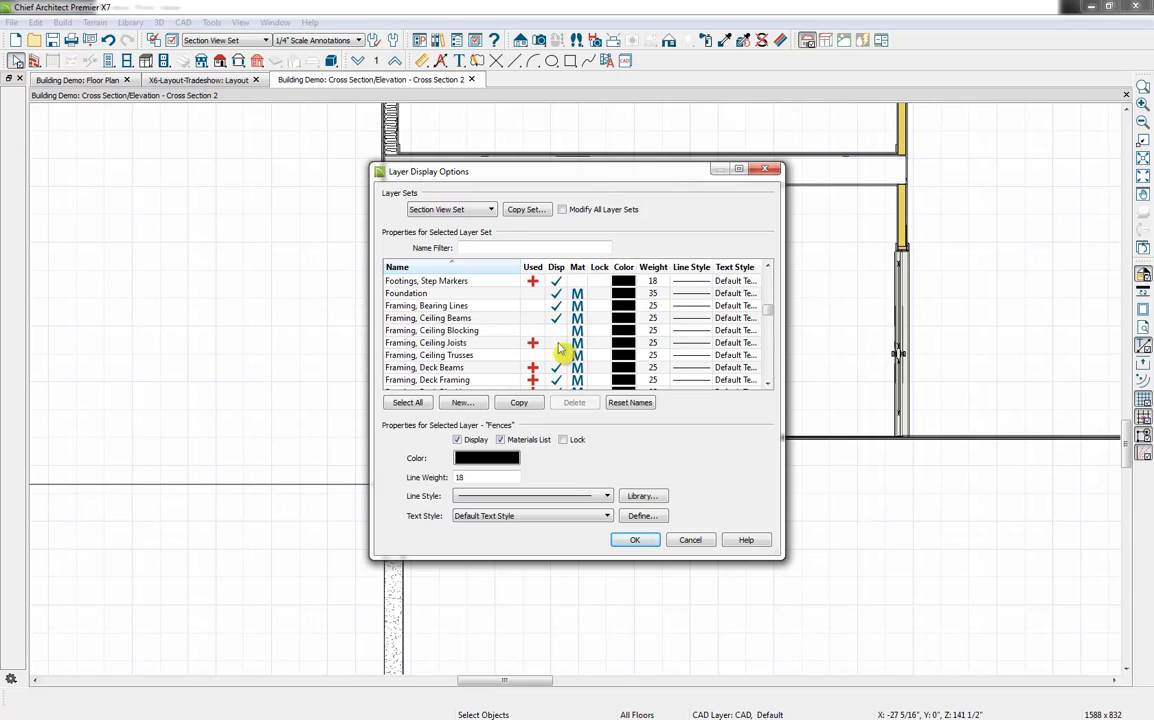
click(560, 343)
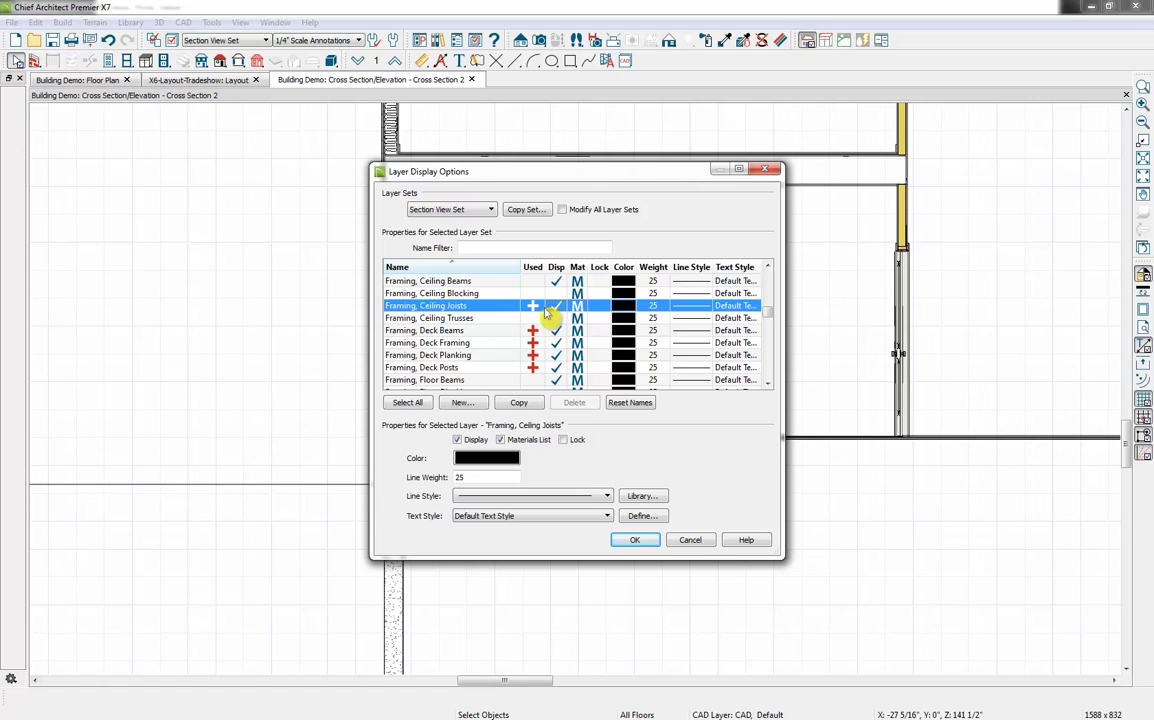
scroll(537, 368, down, 1)
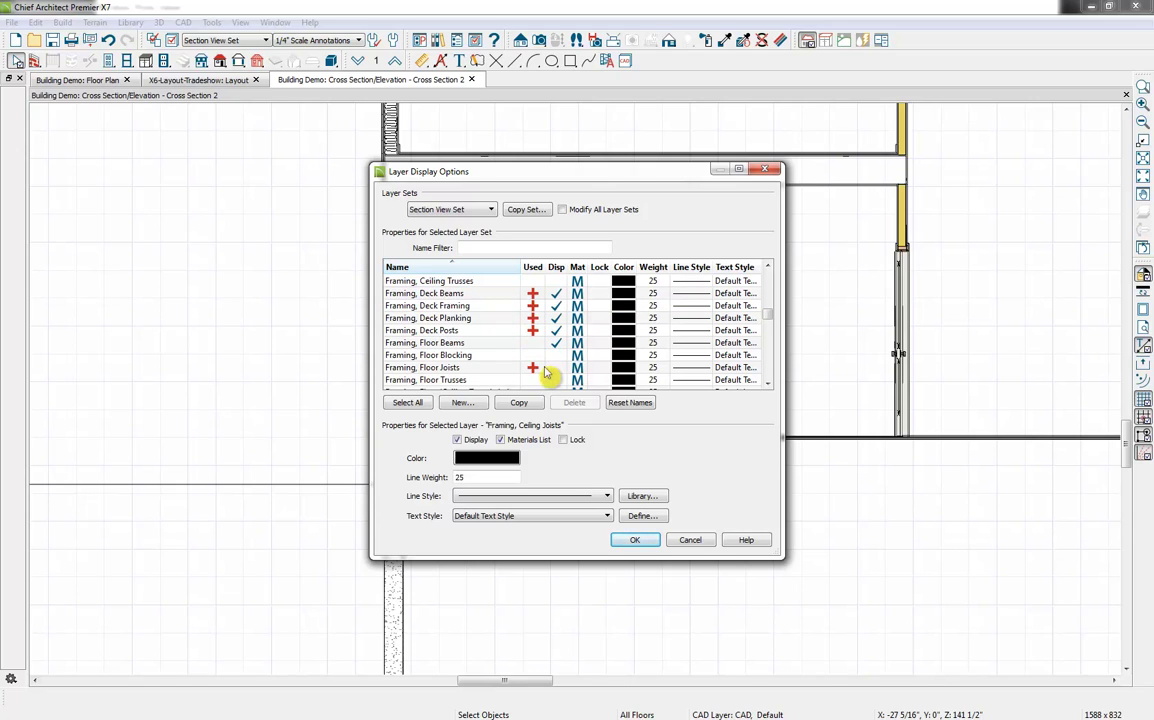
click(558, 369)
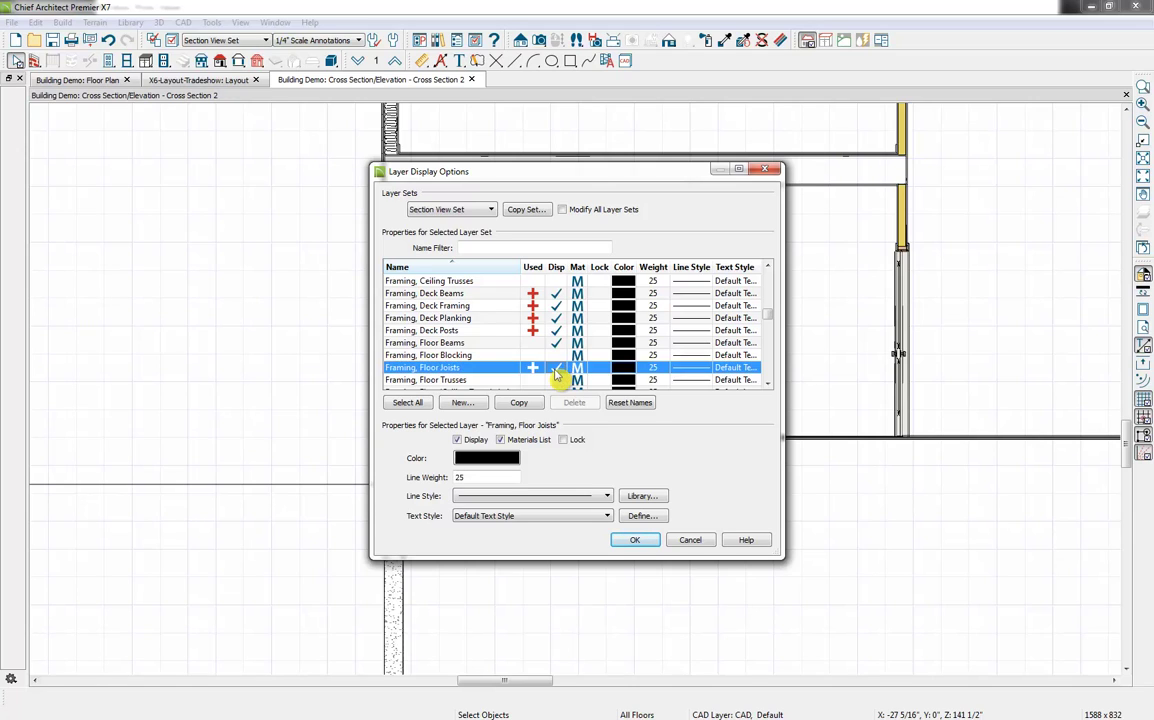
click(637, 540)
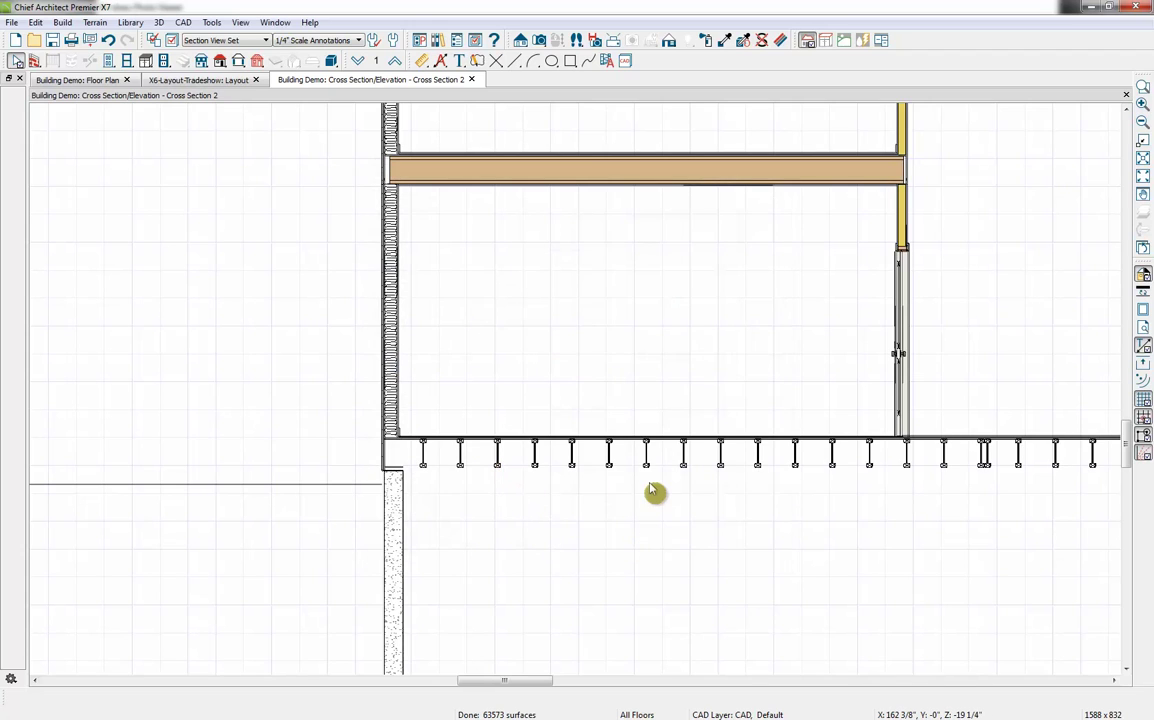
- Place the Foundation Detail CAD block from the User Catalog's Building Demo folder at the footing of the basement wall in the cross section
scroll(665, 540, down, 3)
middle_drag(683, 592, 675, 518)
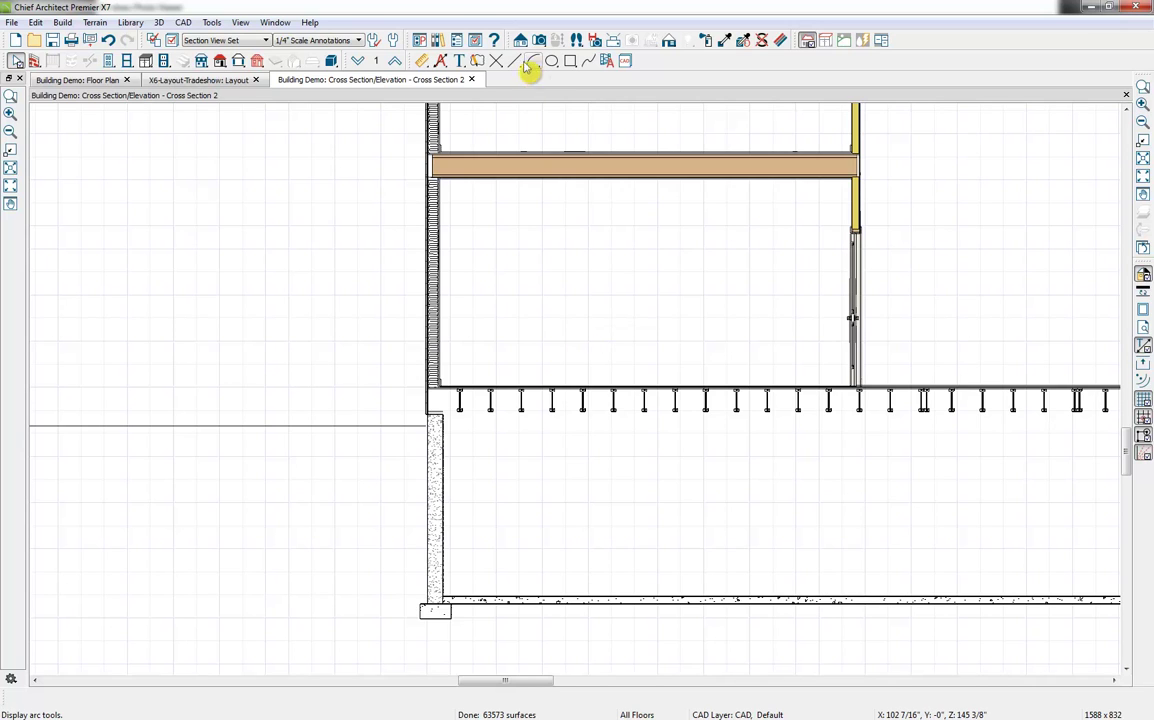
click(439, 41)
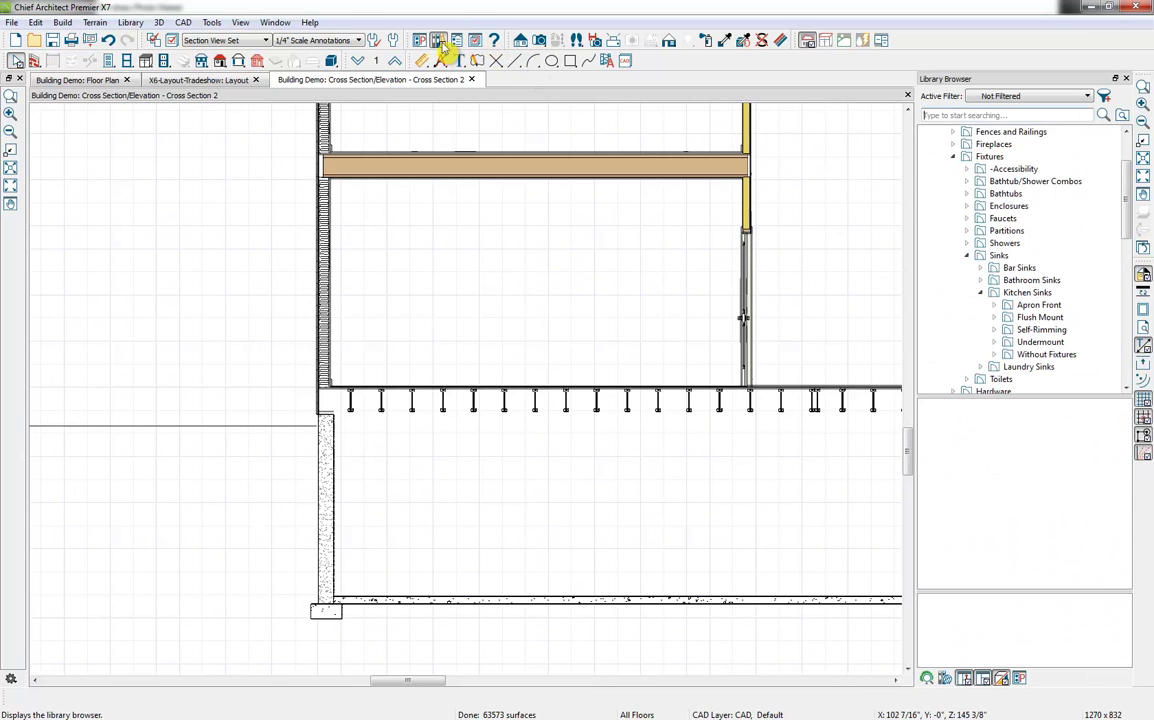
click(954, 157)
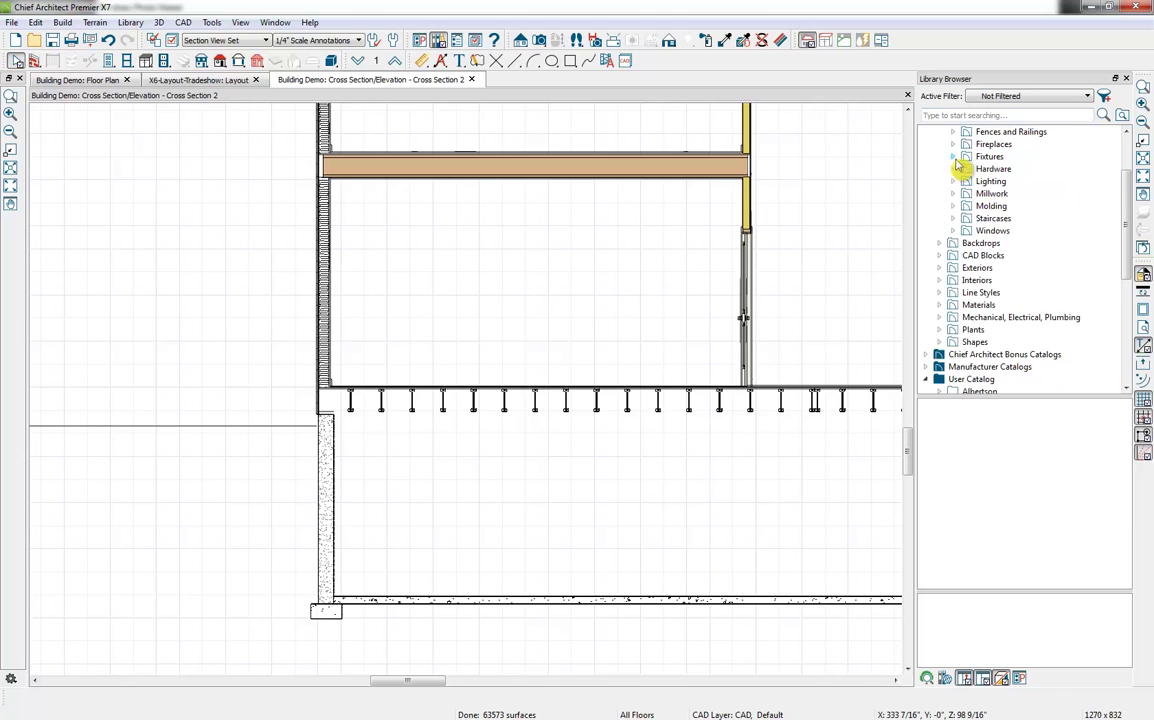
scroll(966, 304, down, 5)
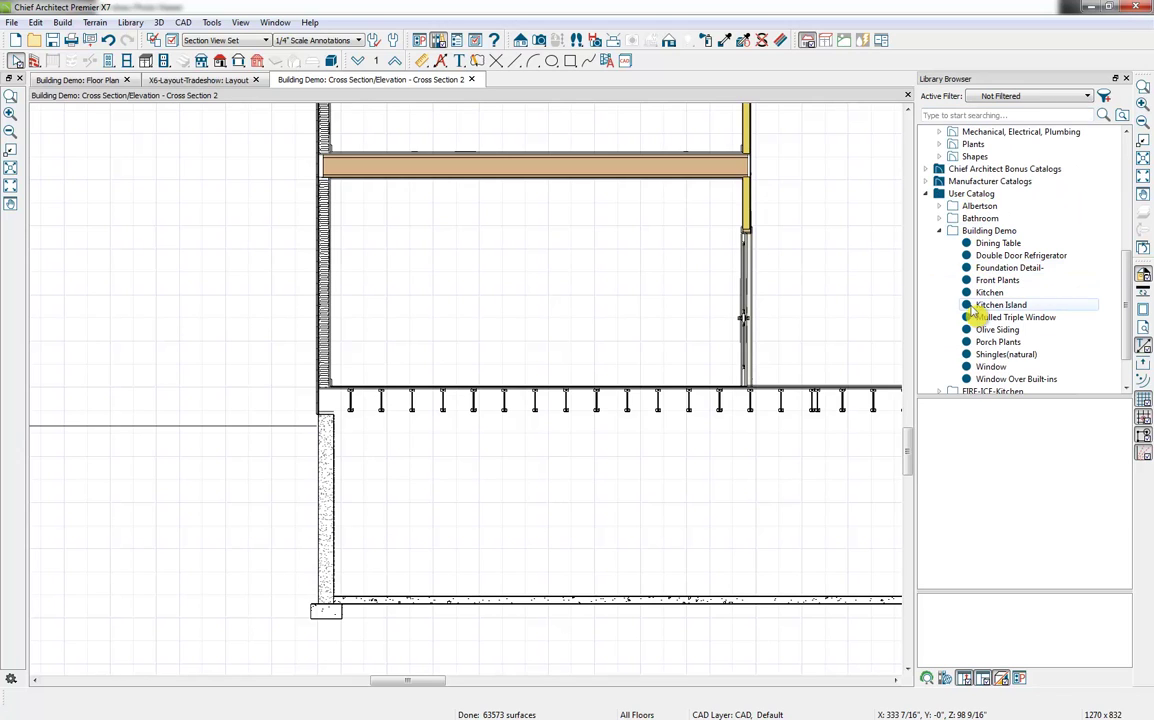
click(992, 268)
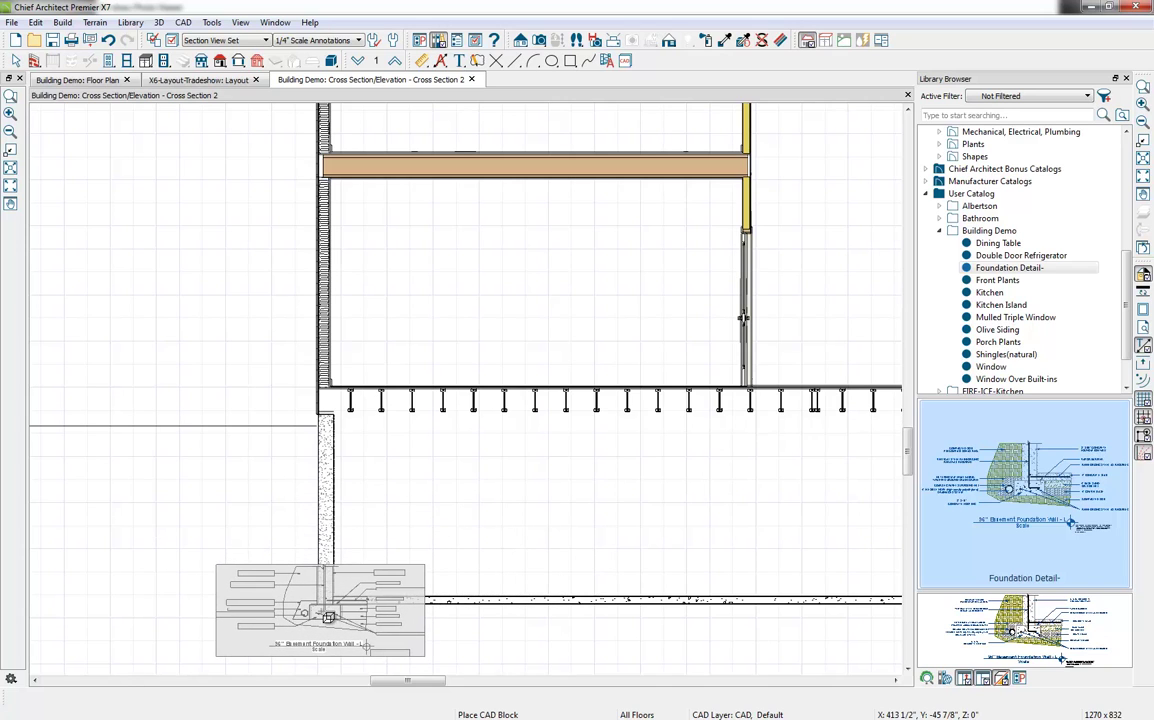
click(343, 650)
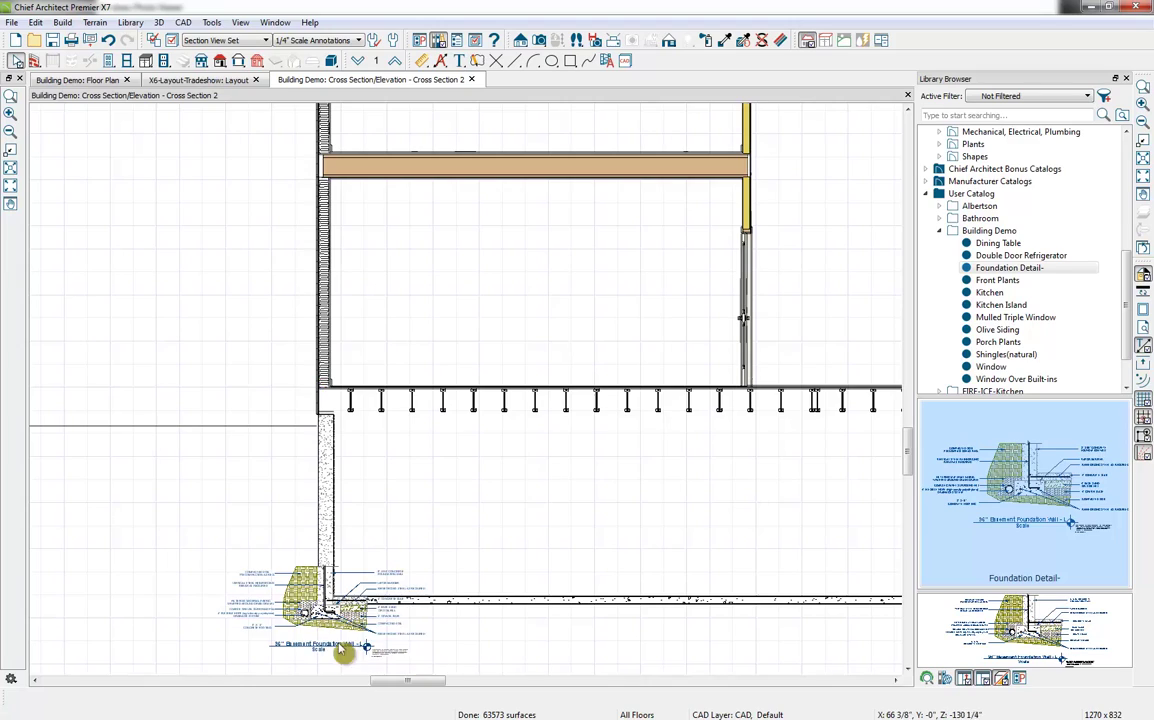
- Nudge the foundation detail block slightly up and to the right to align it with the section's foundation wall and slab
scroll(340, 651, up, 5)
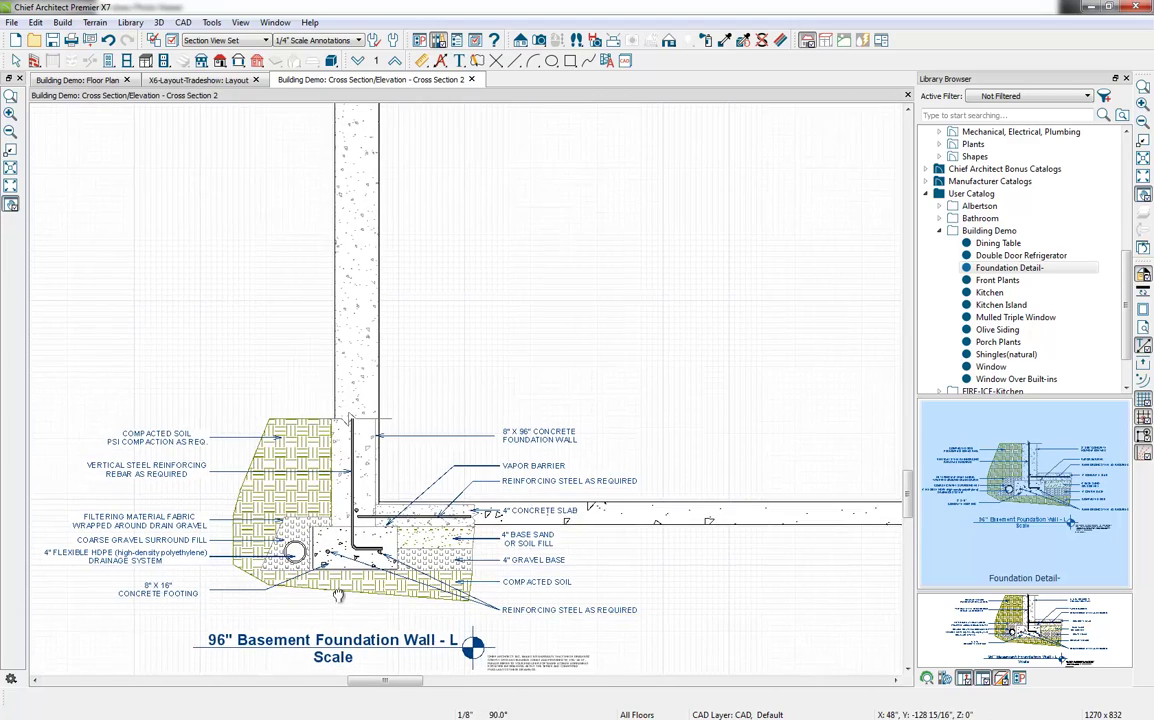
scroll(338, 596, down, 3)
click(388, 485)
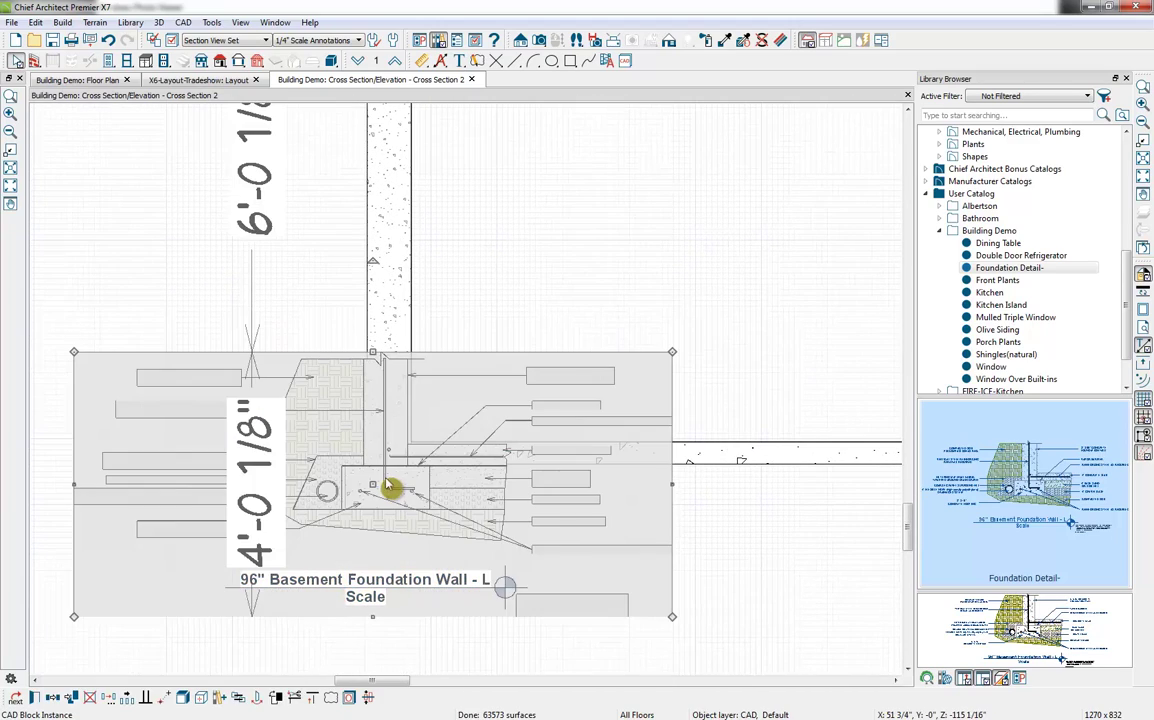
key(Up)
key(Right)
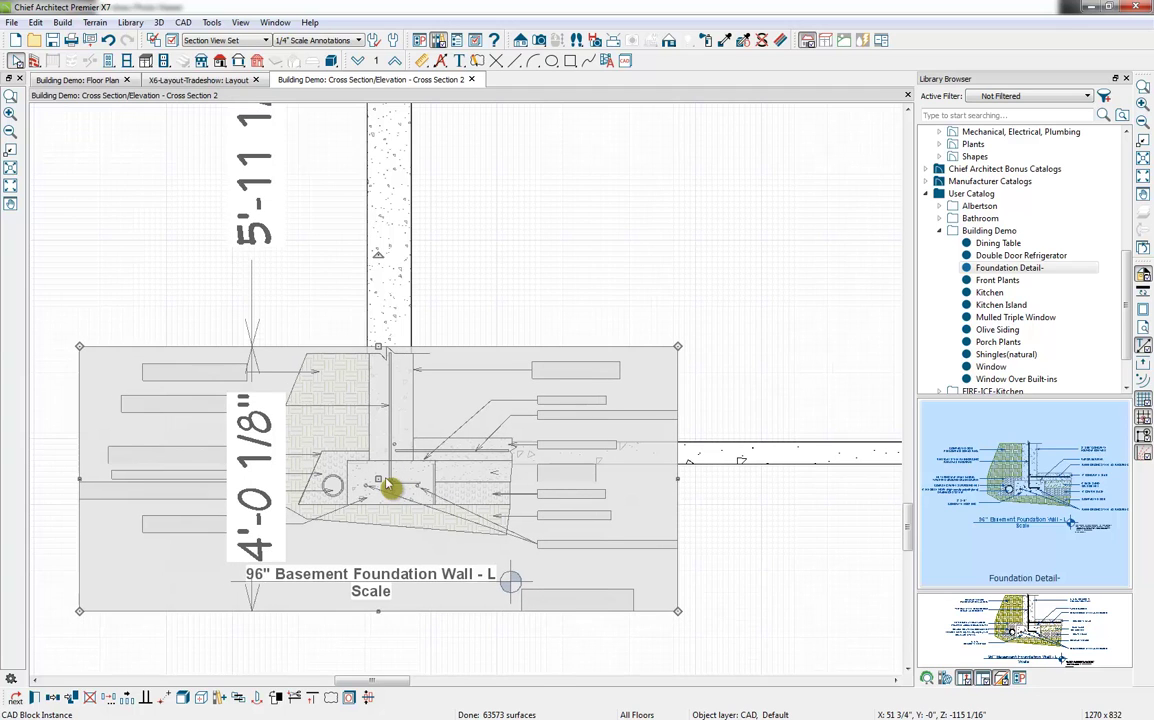
click(636, 494)
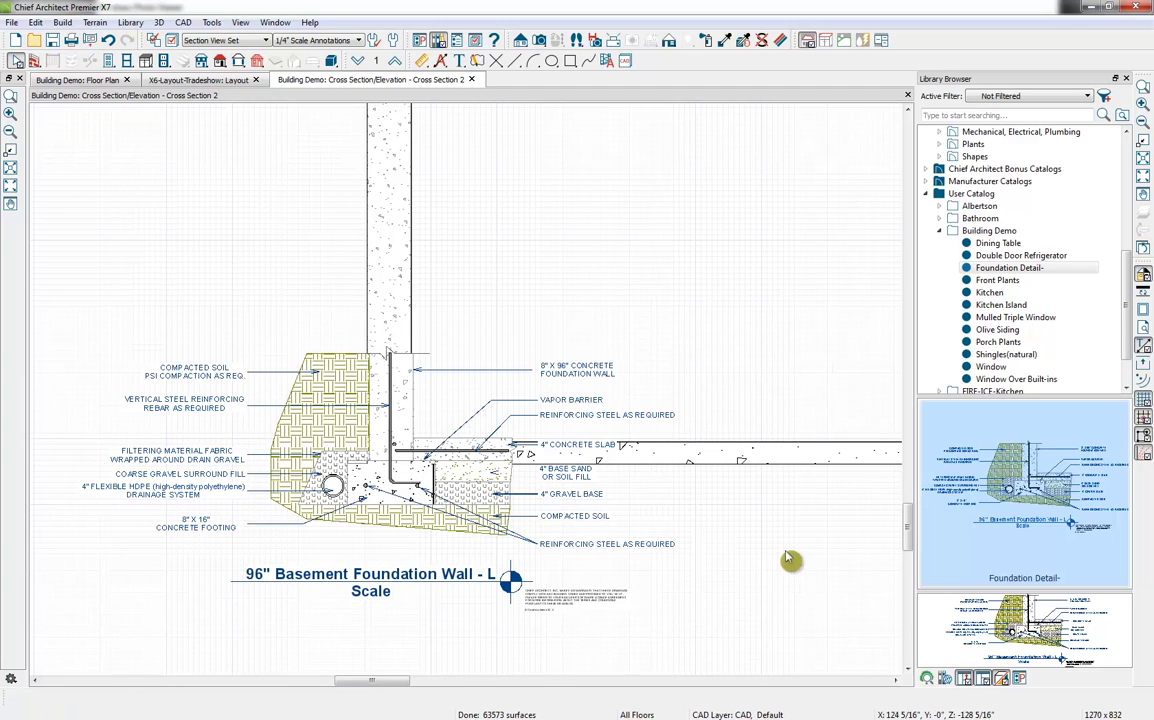
- Explode the foundation detail block into separate objects and check that the concrete footing and drainage system labels can be selected individually
click(463, 529)
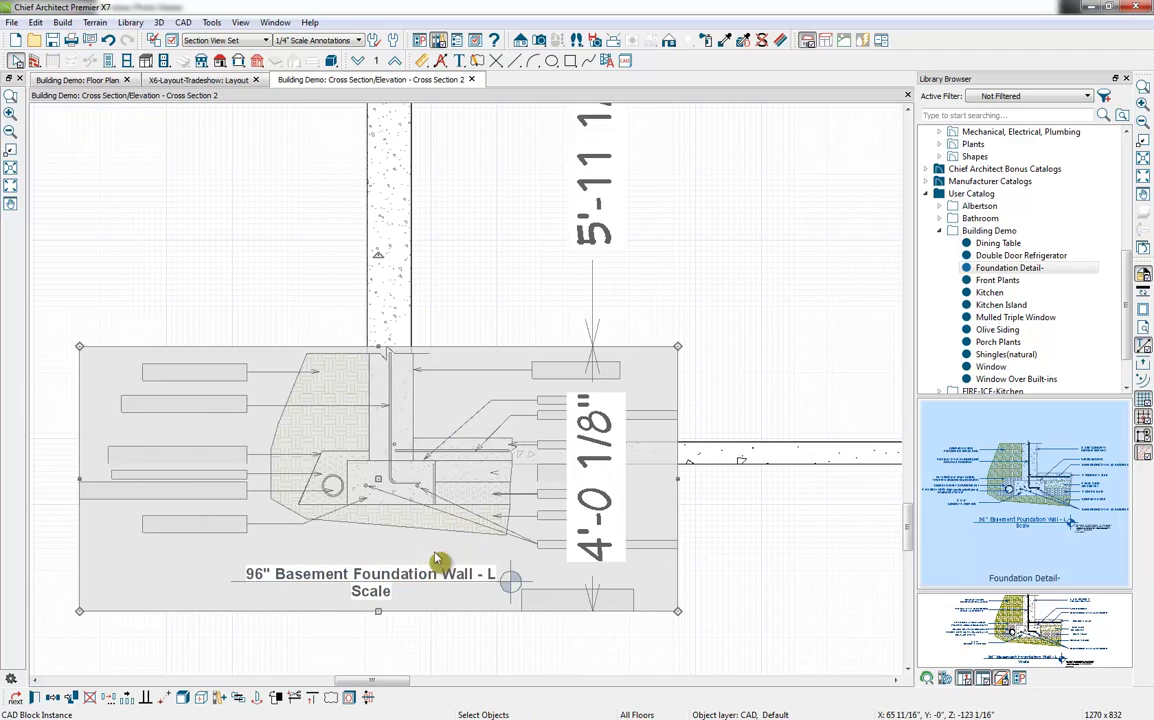
click(182, 700)
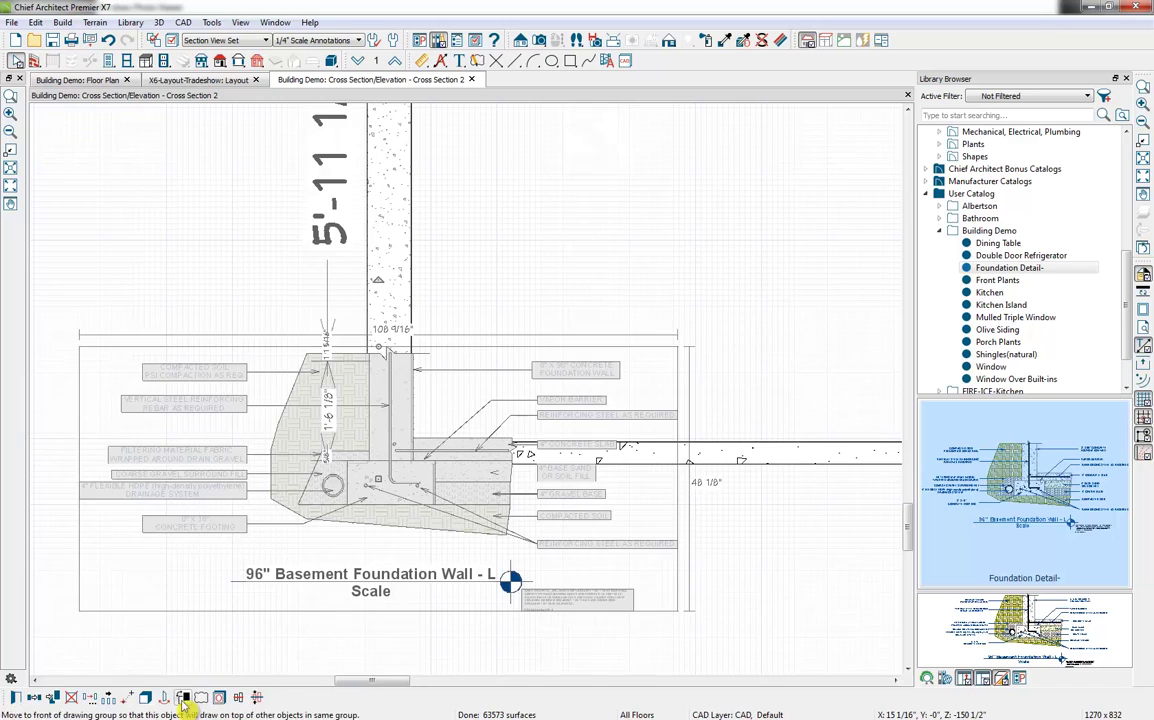
click(232, 664)
click(201, 532)
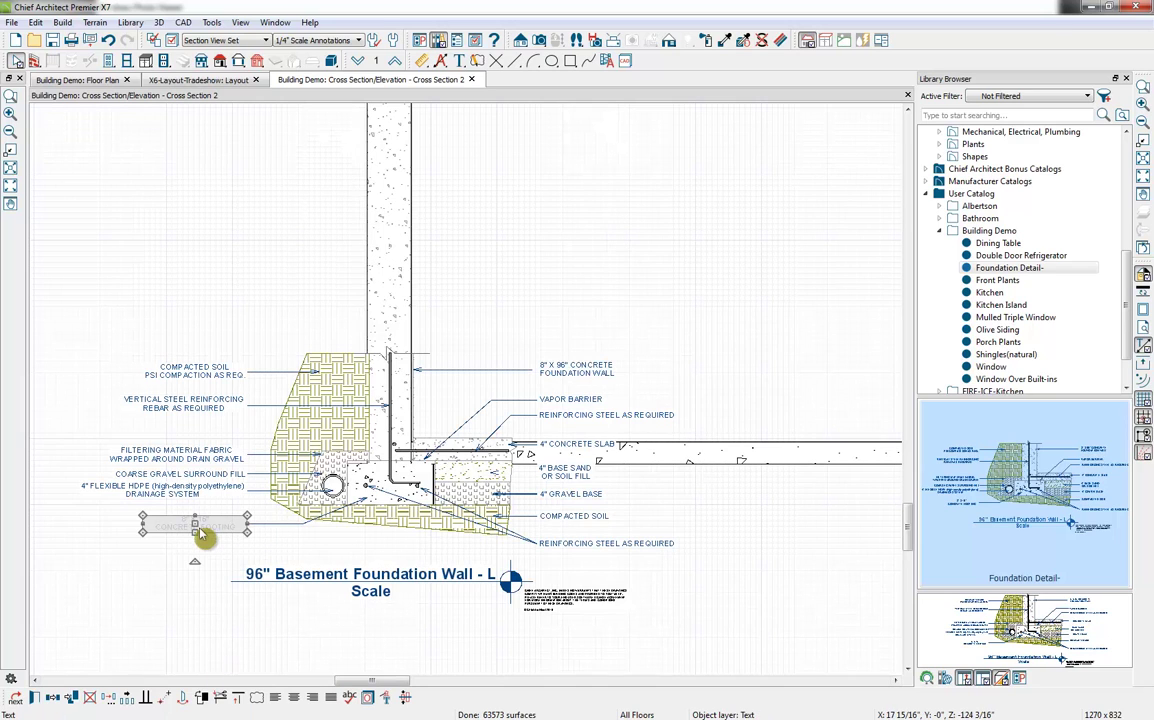
click(200, 490)
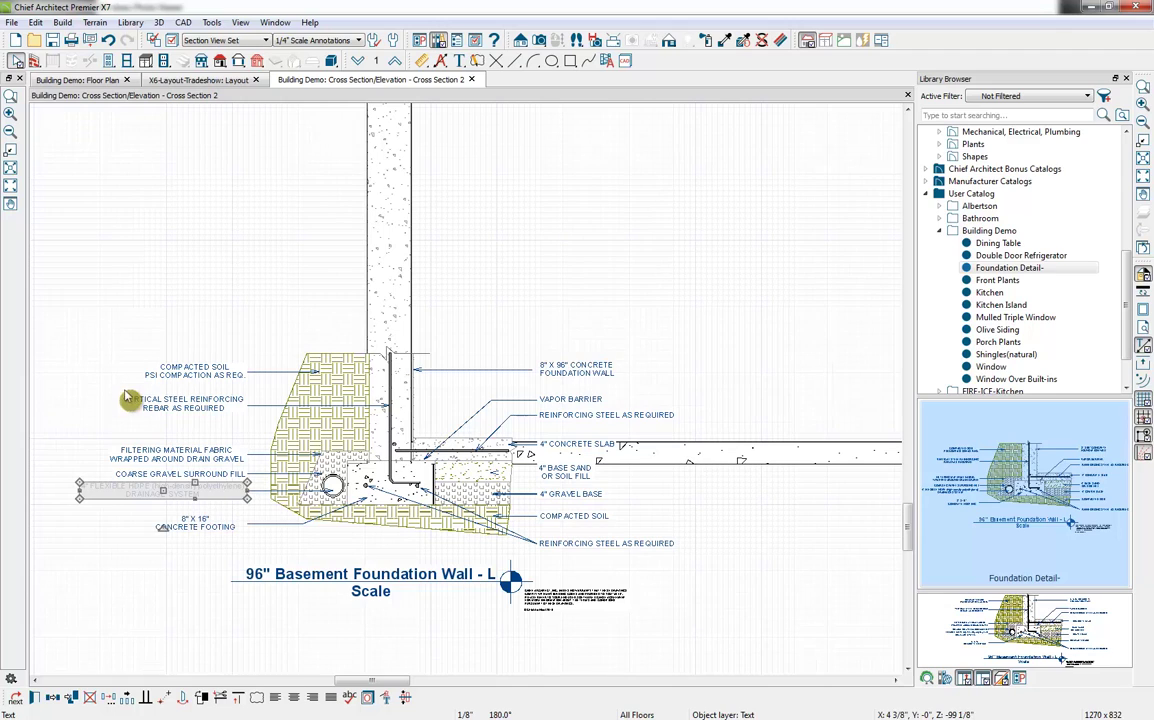
click(82, 600)
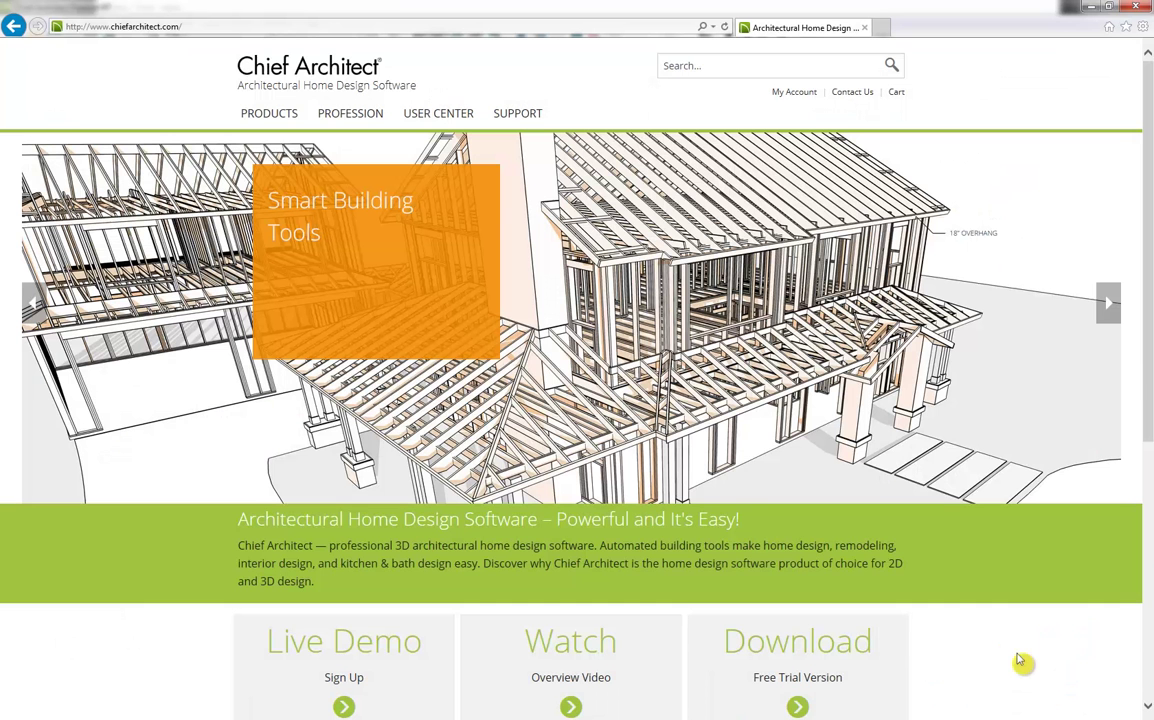
- Switch to the web browser and open the Samples Gallery on the Chief Architect website to view its plan sets
mouse_move(462, 117)
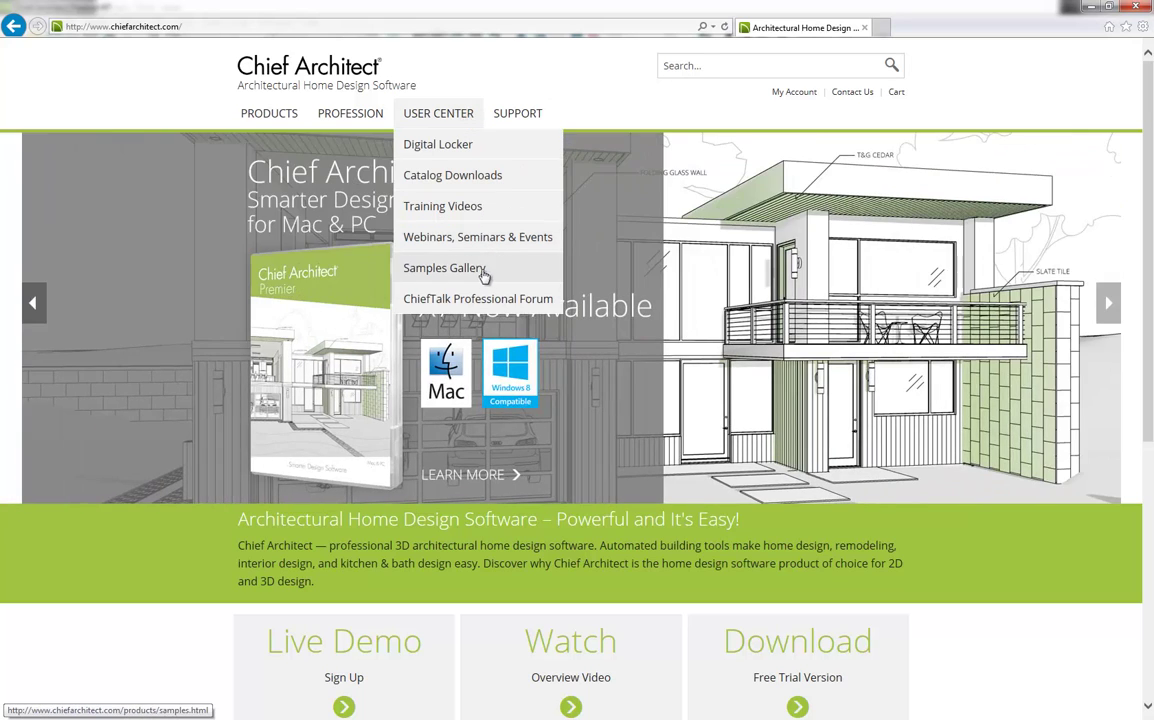
click(483, 272)
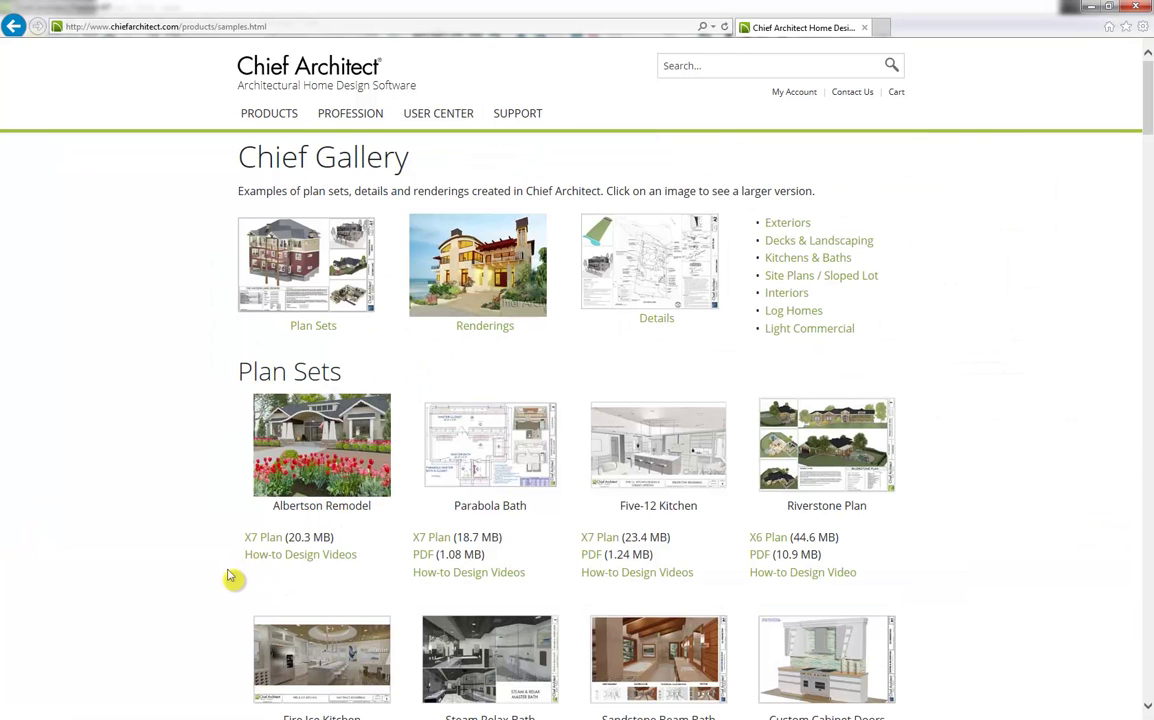
scroll(220, 577, down, 1)
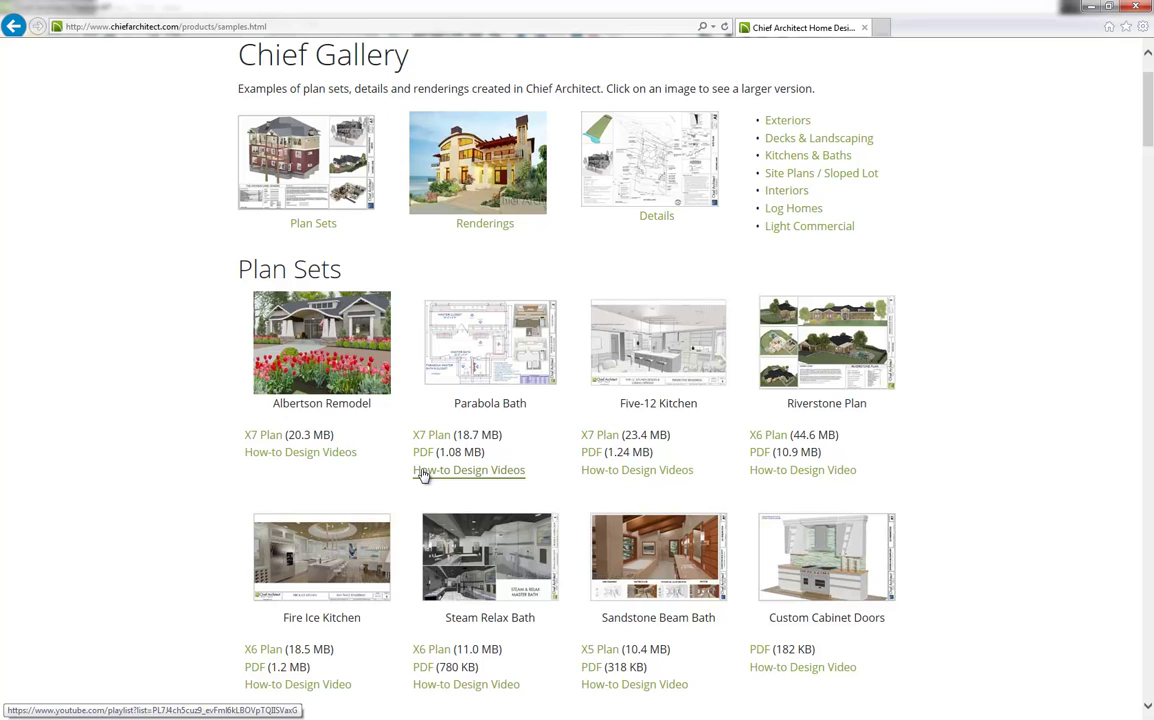
- Open the Riverstone Plan PDF and review its presentation, site plan, main floor plan, and basement and foundation sheets
click(759, 453)
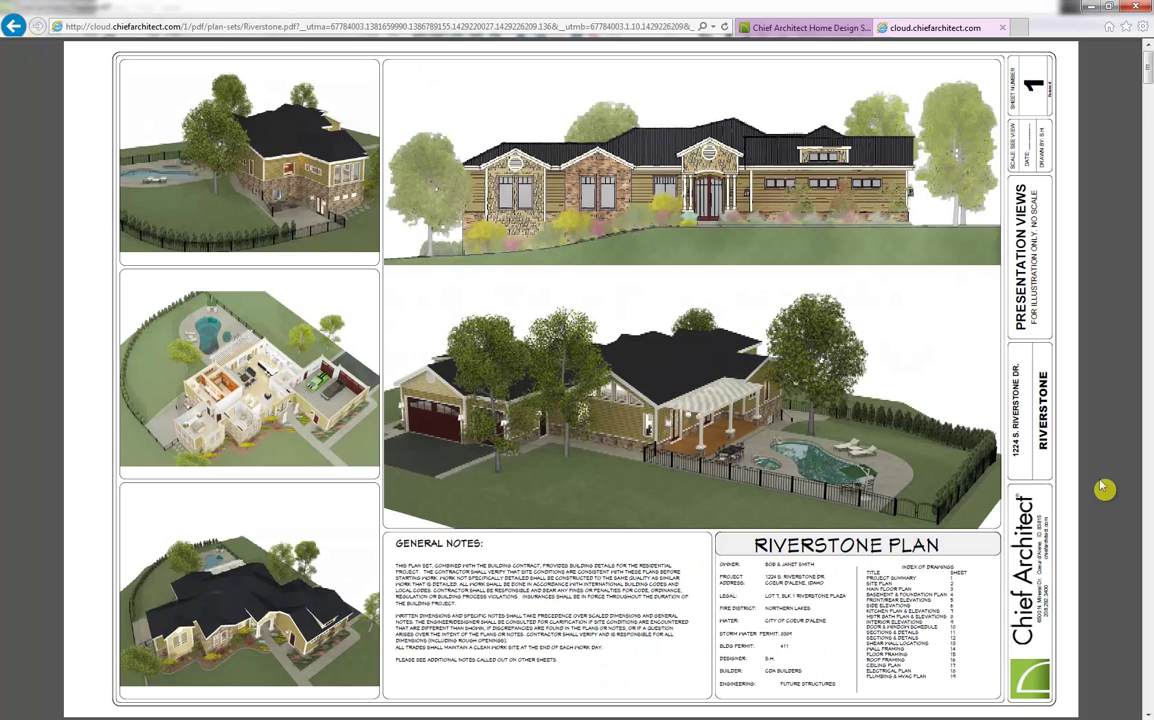
scroll(1104, 487, down, 1)
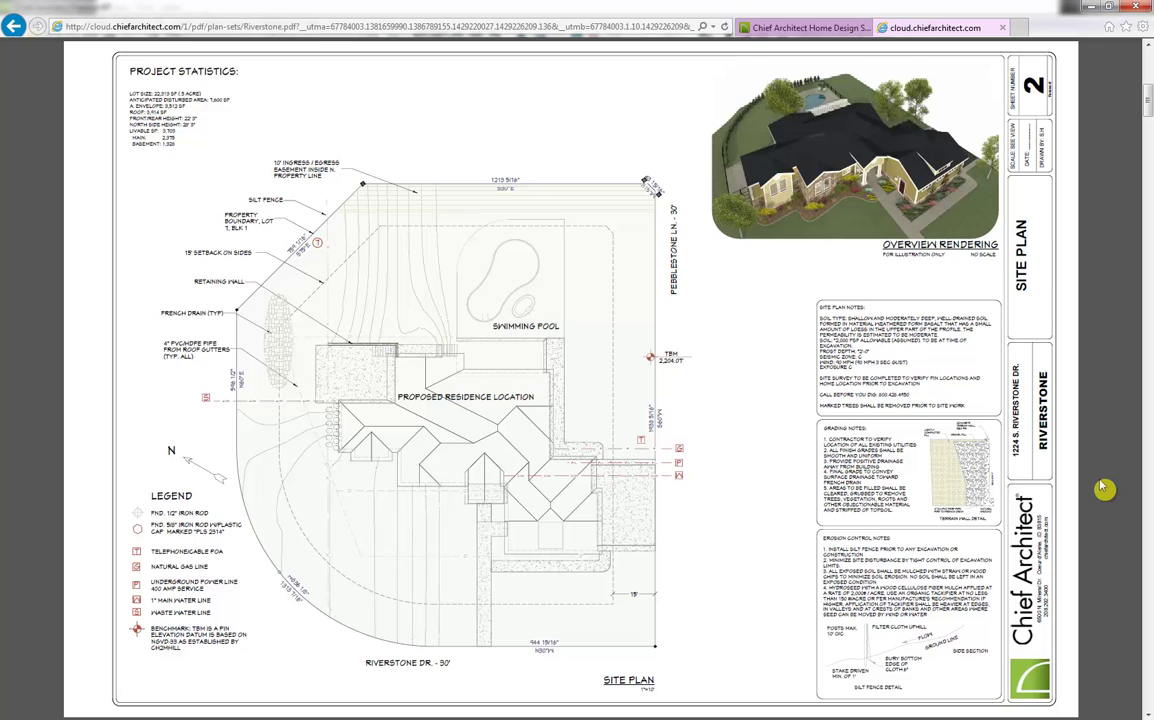
scroll(1104, 487, down, 1)
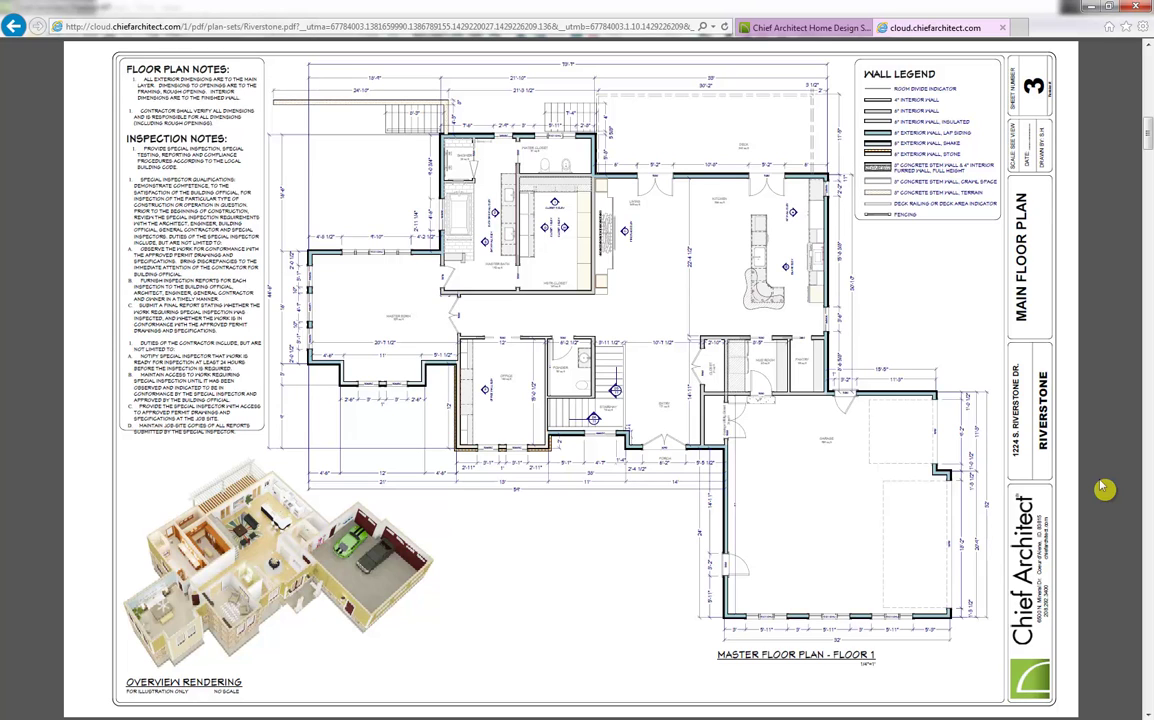
scroll(1104, 487, down, 1)
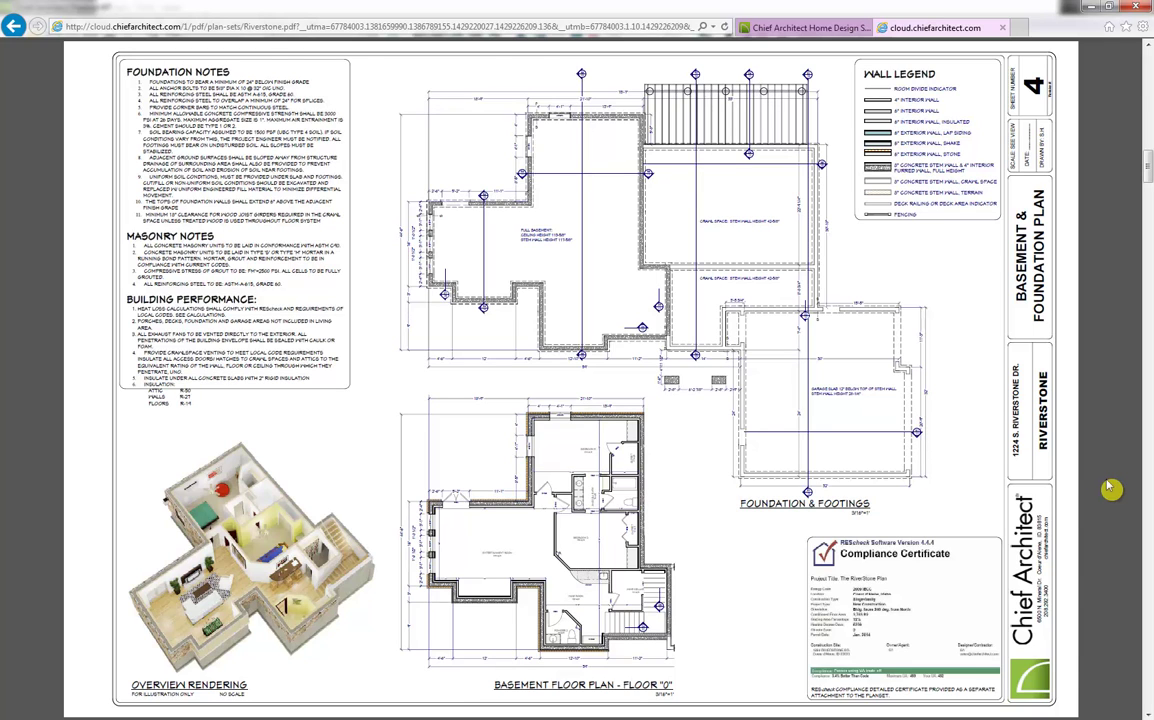
- Return to the samples gallery tab, open the Free Trial Download page and look over its trial versions and overview videos
key(ctrl+Tab)
scroll(206, 140, up, 1)
mouse_move(264, 125)
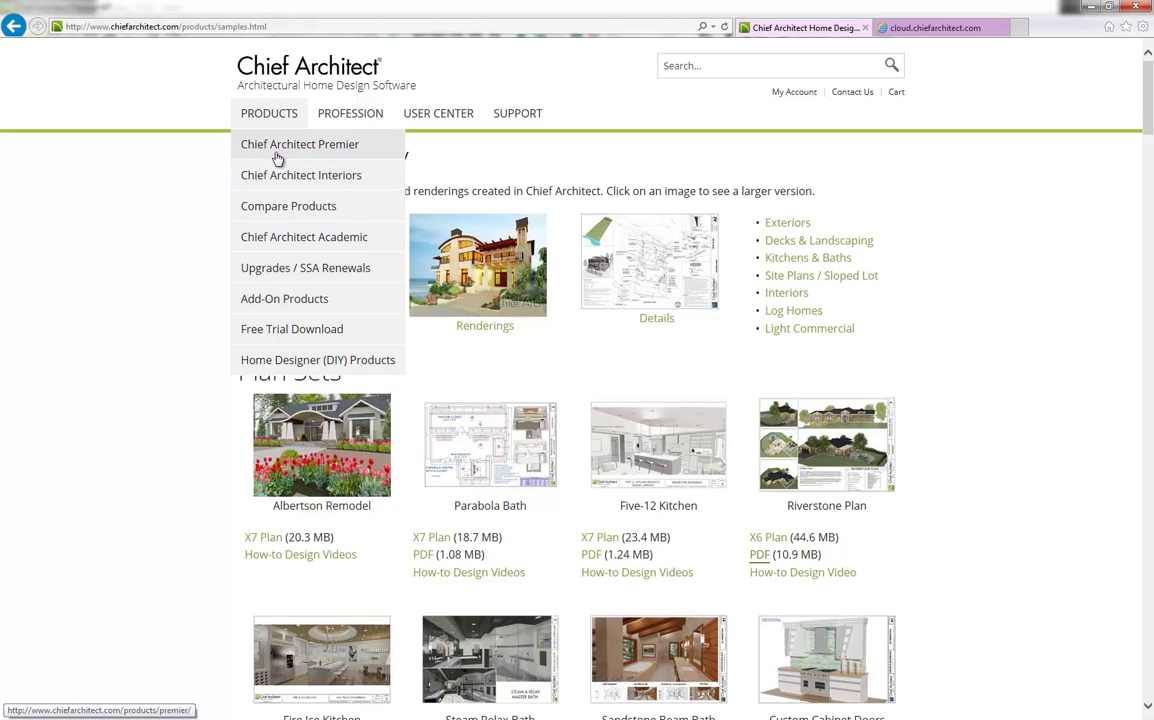
click(288, 334)
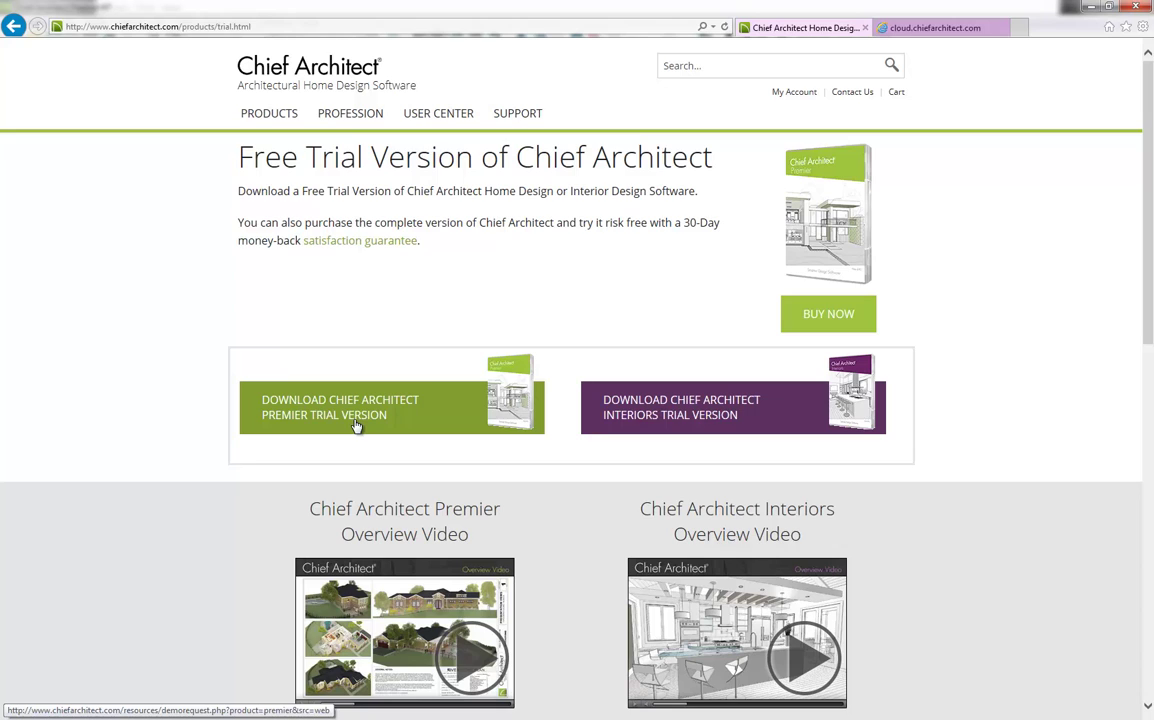
scroll(355, 425, down, 2)
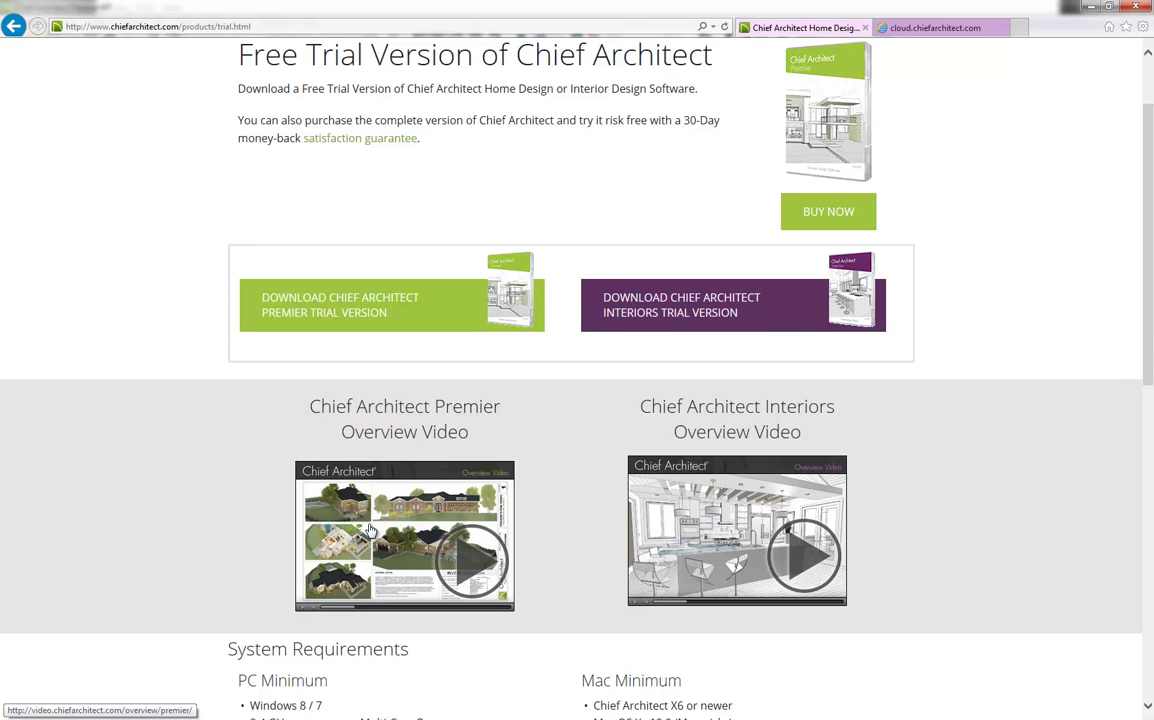
scroll(369, 528, up, 2)
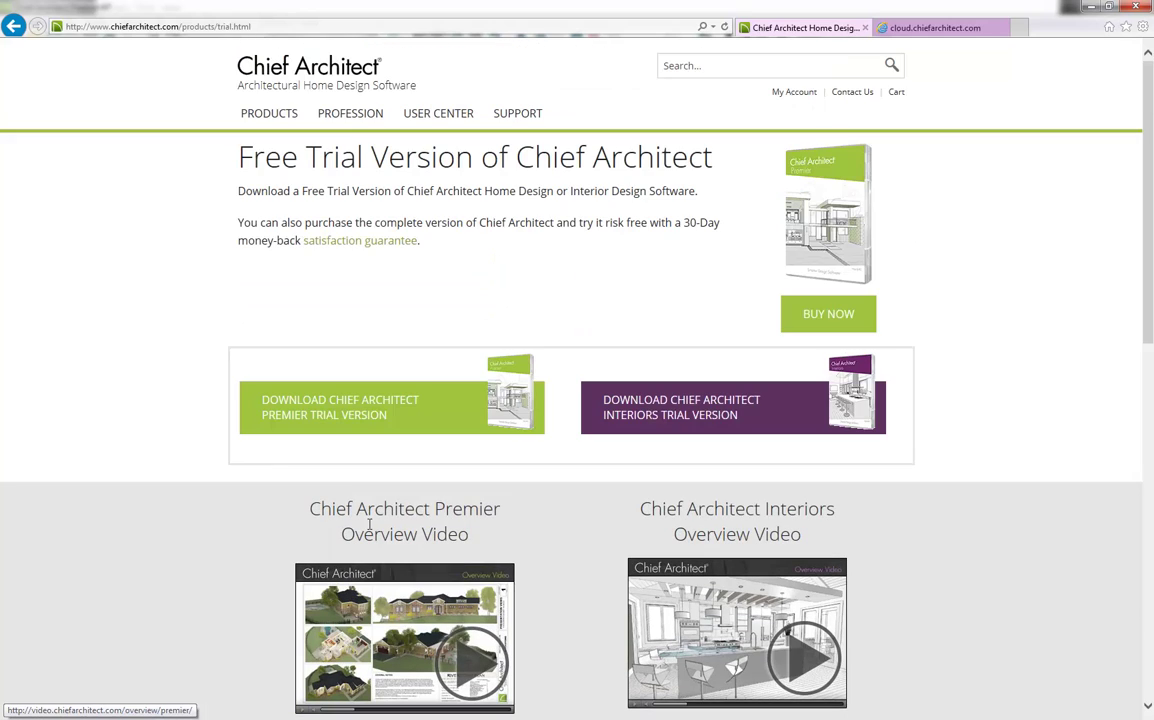